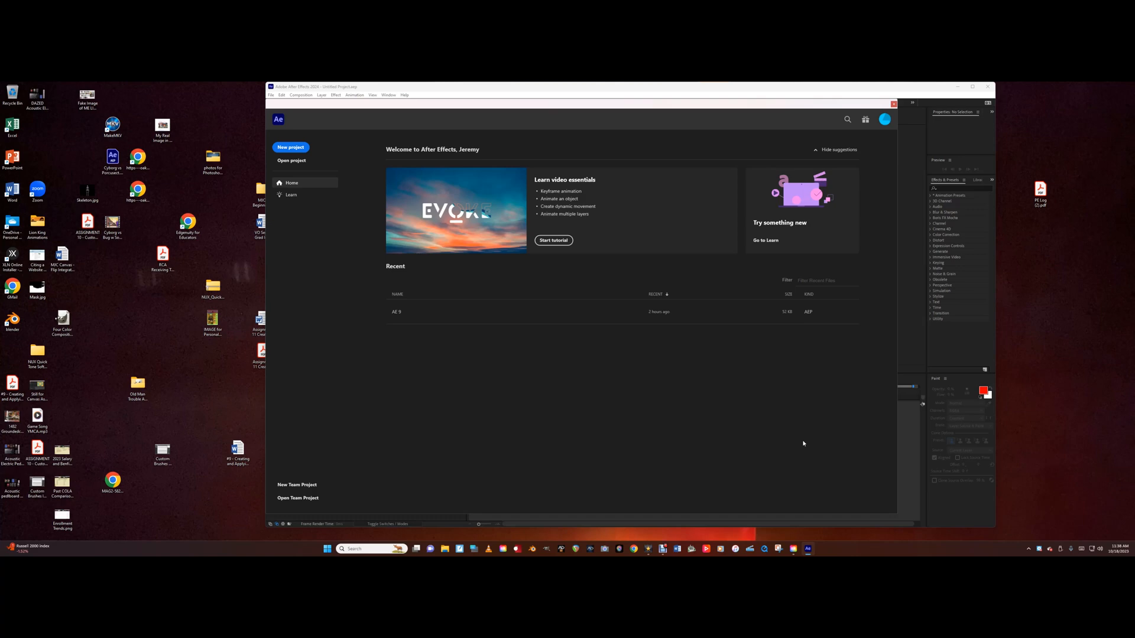
- Start a new project and create a 640 x 480 px composition at 29.97 fps with a 10-second duration
click(290, 148)
click(598, 260)
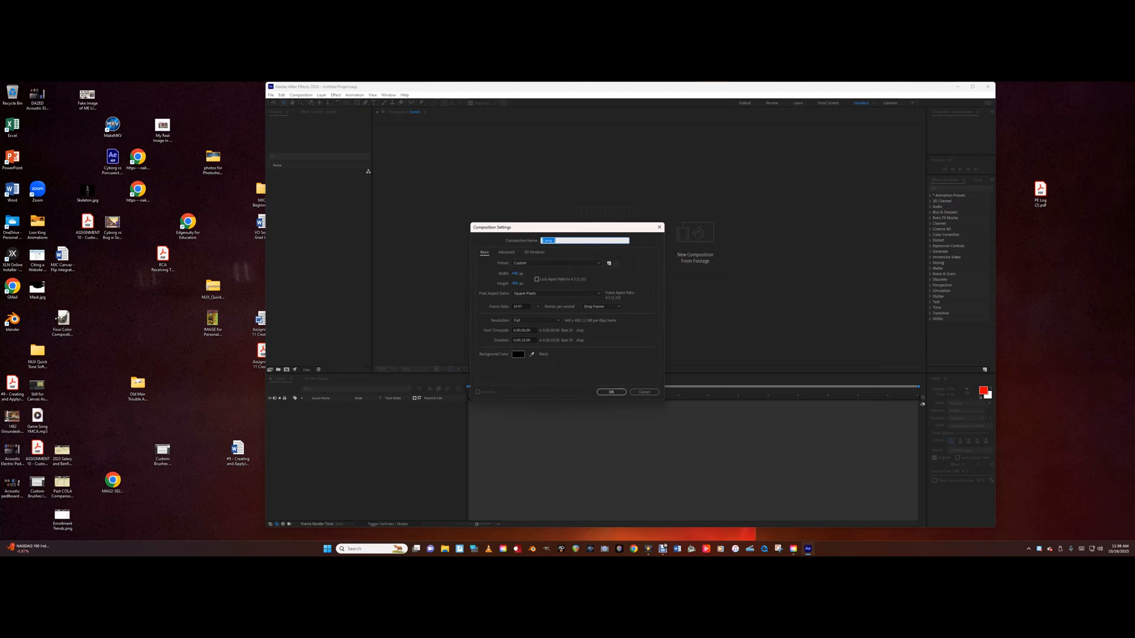
key(Tab)
key(Tab)
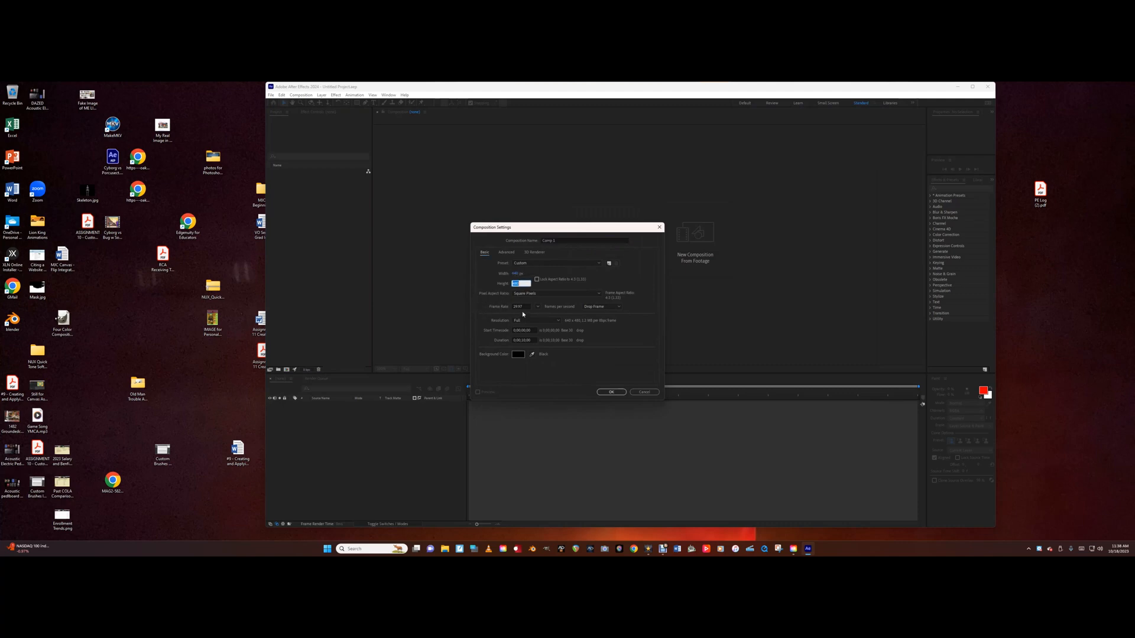
key(Tab)
click(523, 340)
click(610, 393)
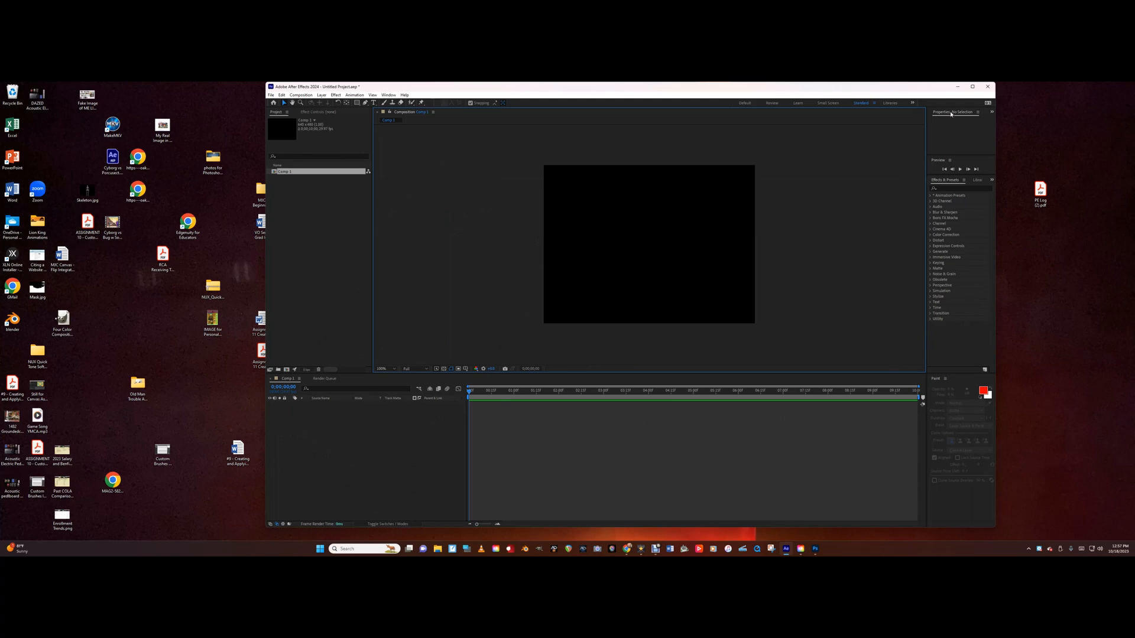
click(957, 87)
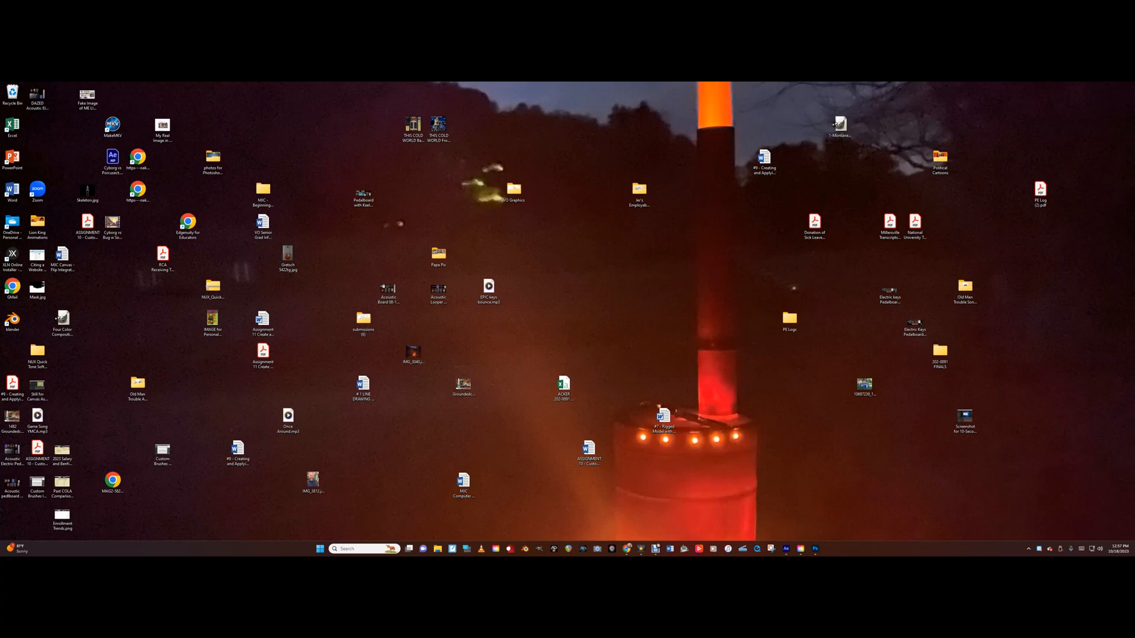
click(785, 548)
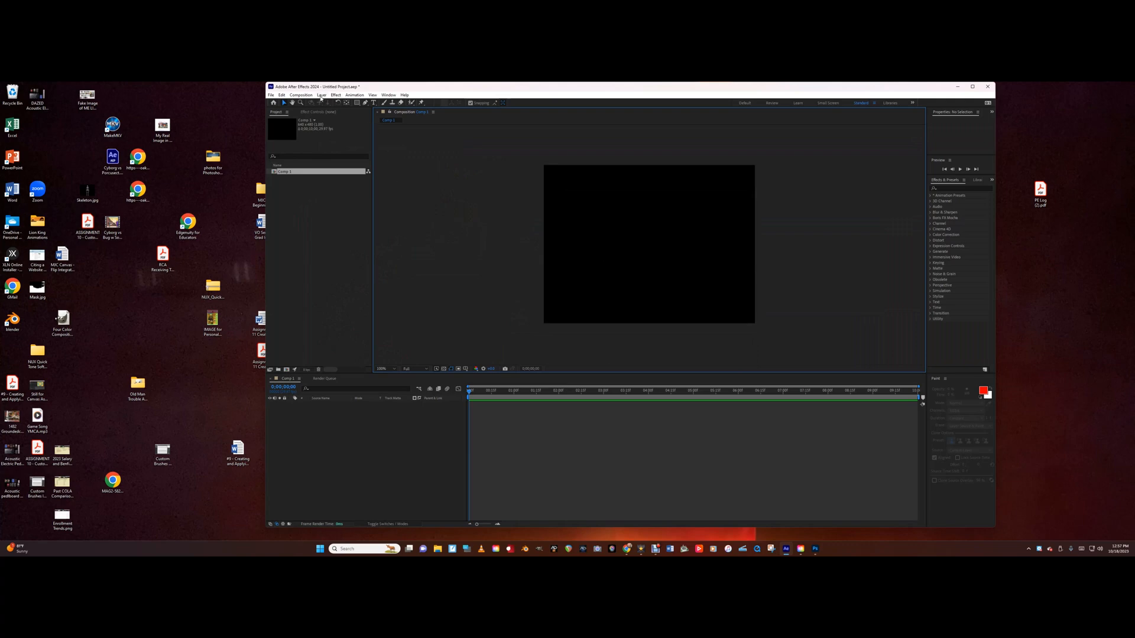
click(321, 96)
mouse_move(326, 103)
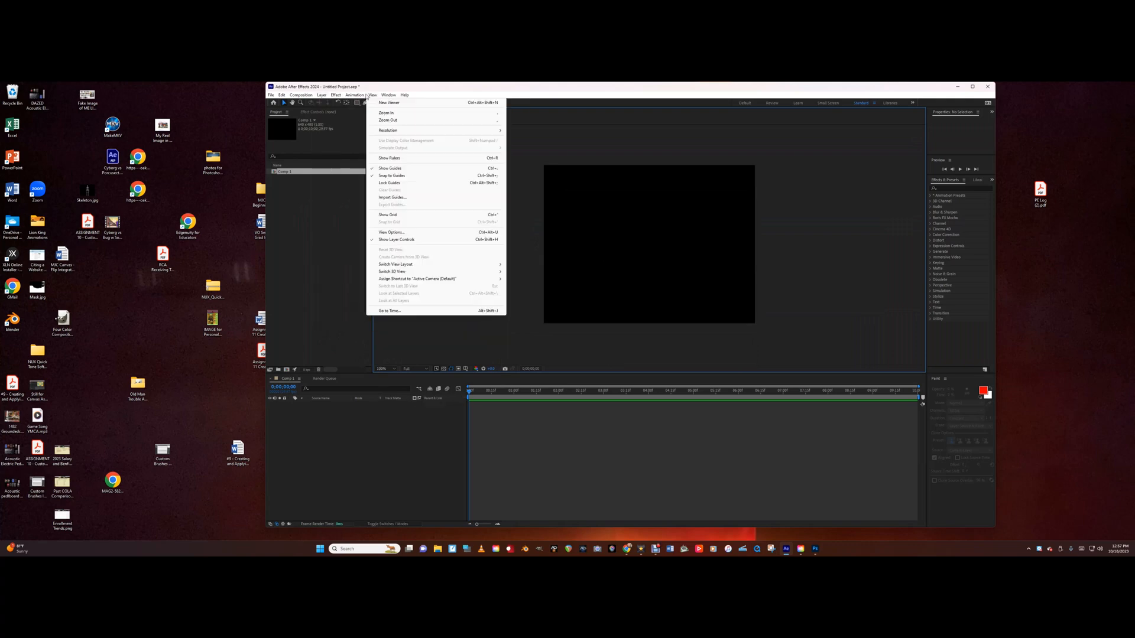
click(522, 89)
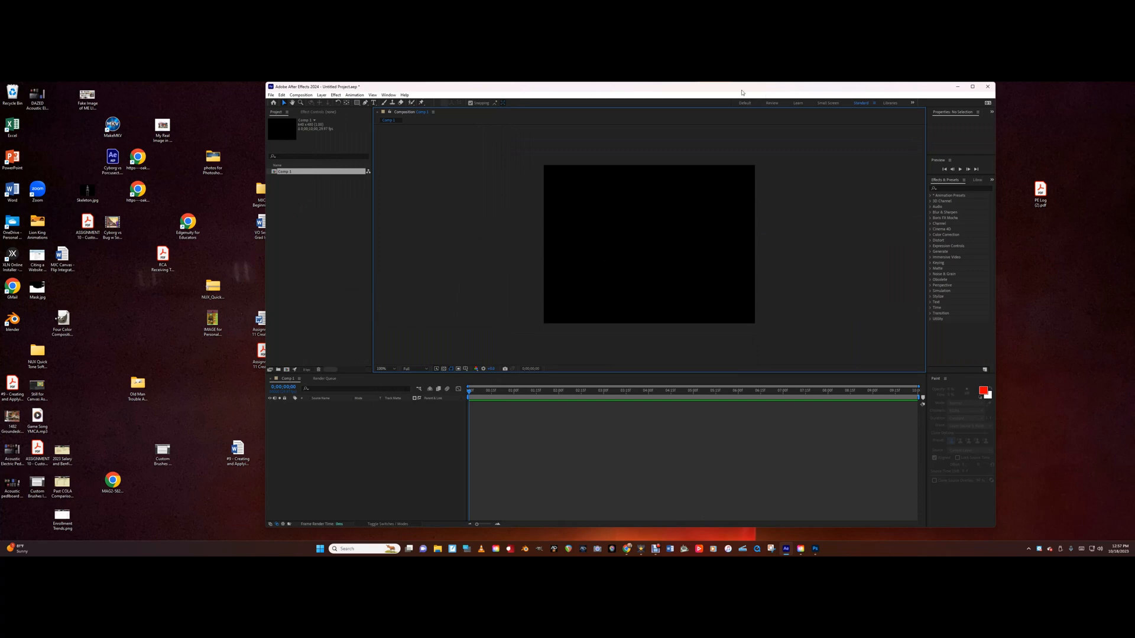
- Switch to Photoshop with the blank document and move its window to uncover the desktop folders
click(959, 88)
click(815, 548)
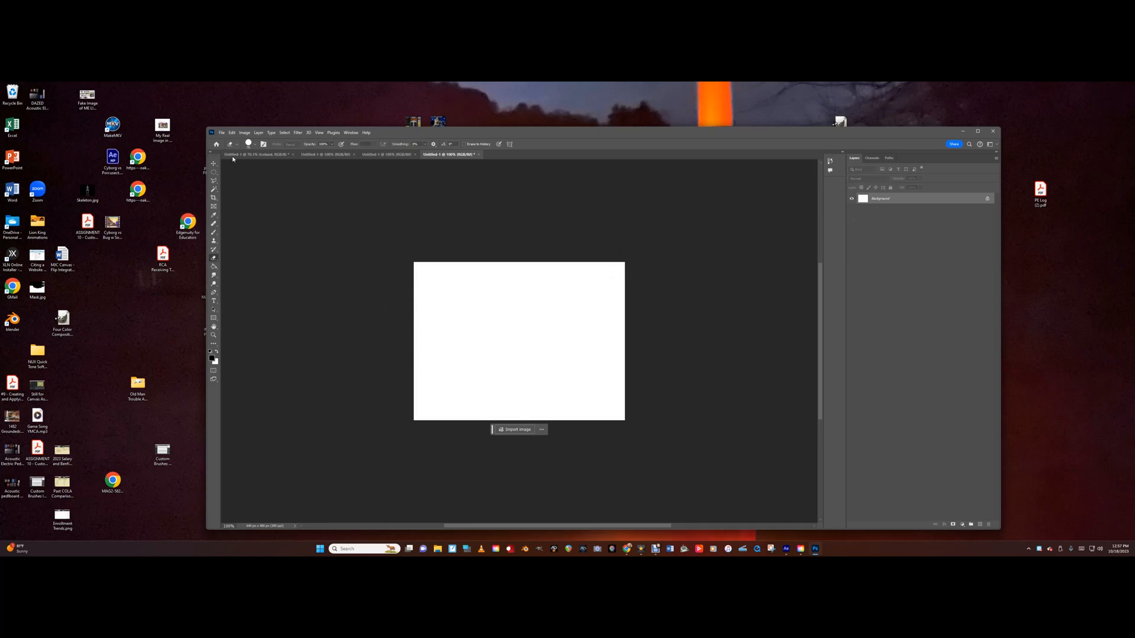
drag(596, 140, 684, 115)
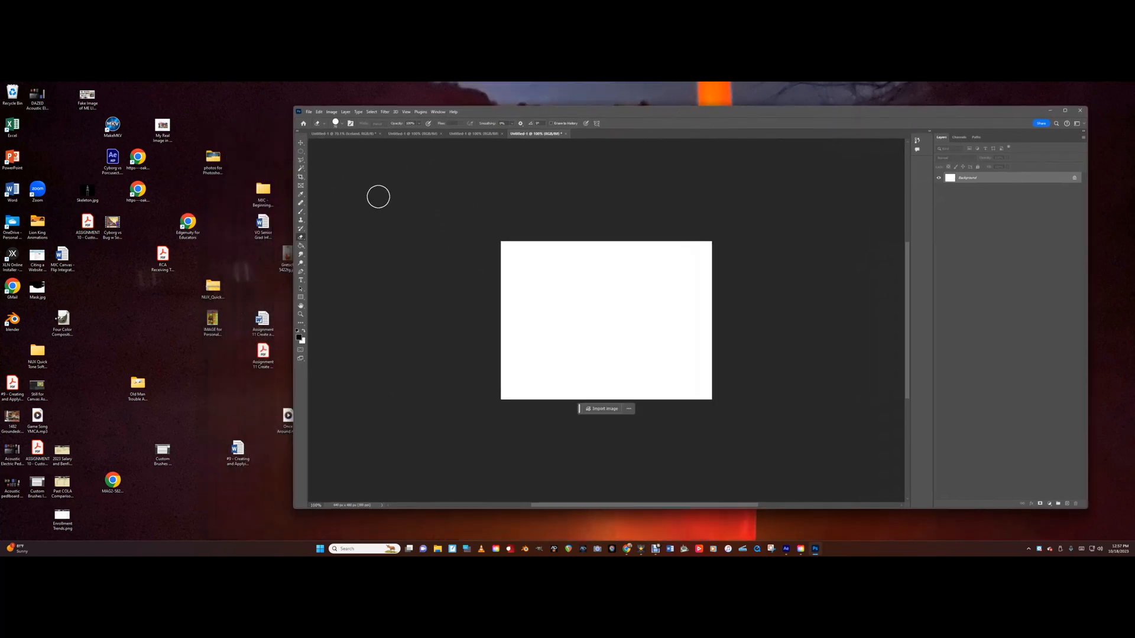
- Place Skeleton.jpg from the AE 9 folder inside MJC - Beginning After Effects into the blank Photoshop document
double_click(269, 192)
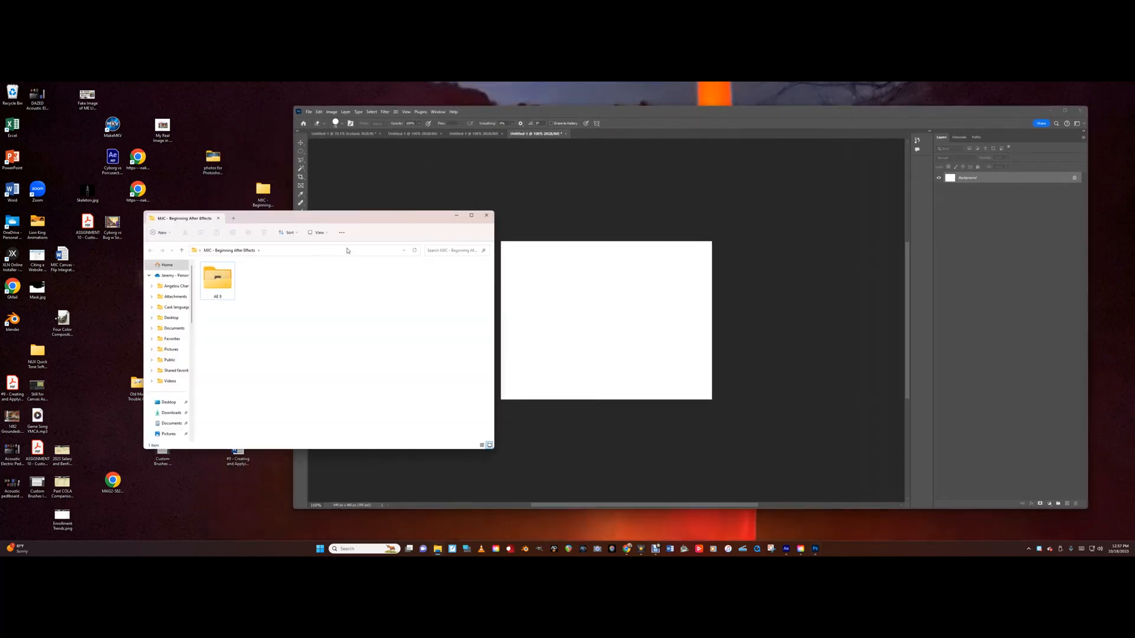
drag(354, 219, 224, 292)
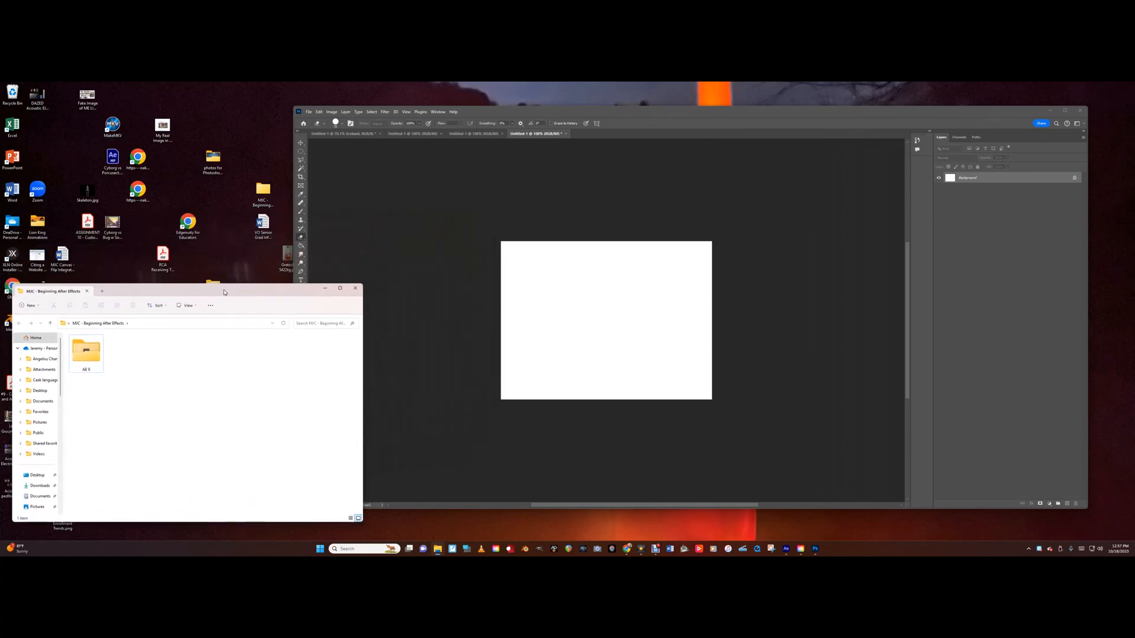
double_click(86, 353)
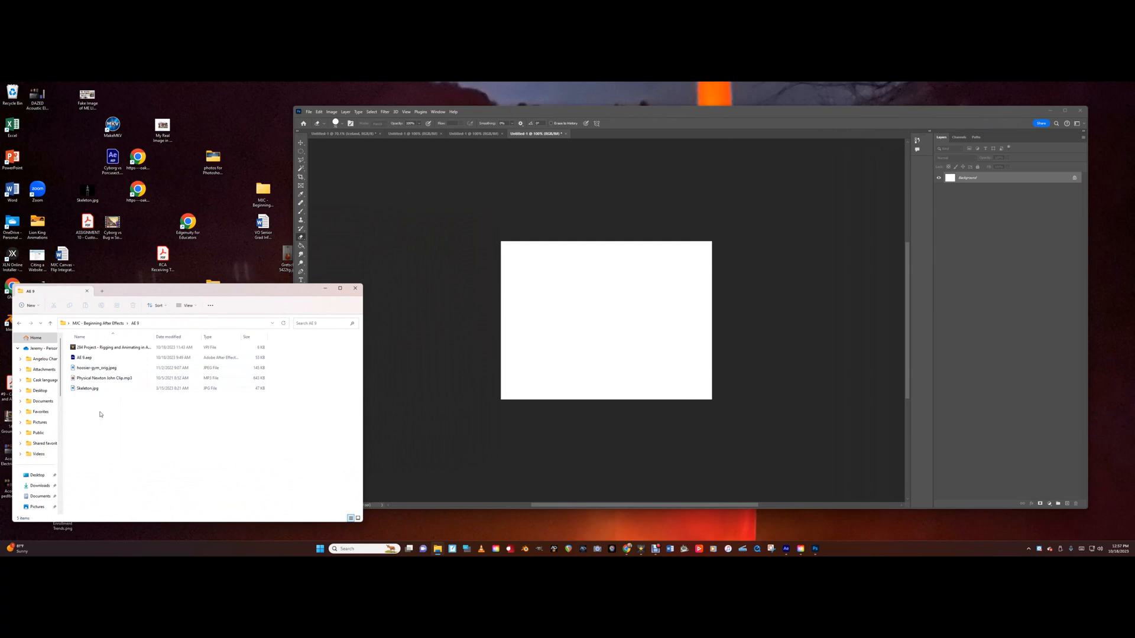
drag(92, 393, 620, 348)
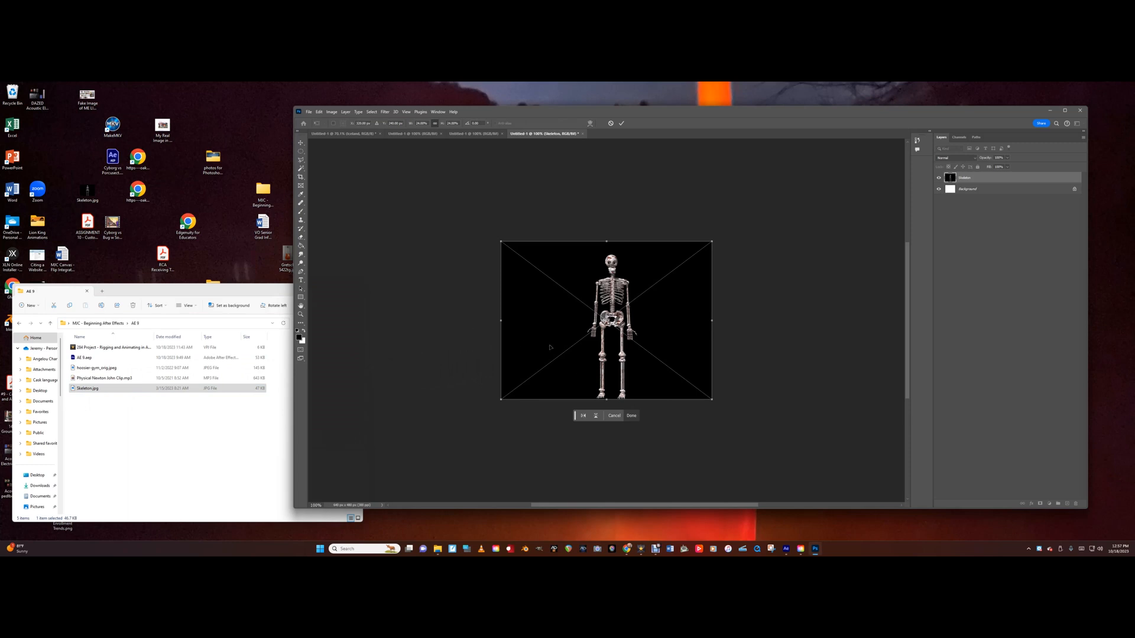
key(Return)
key(e)
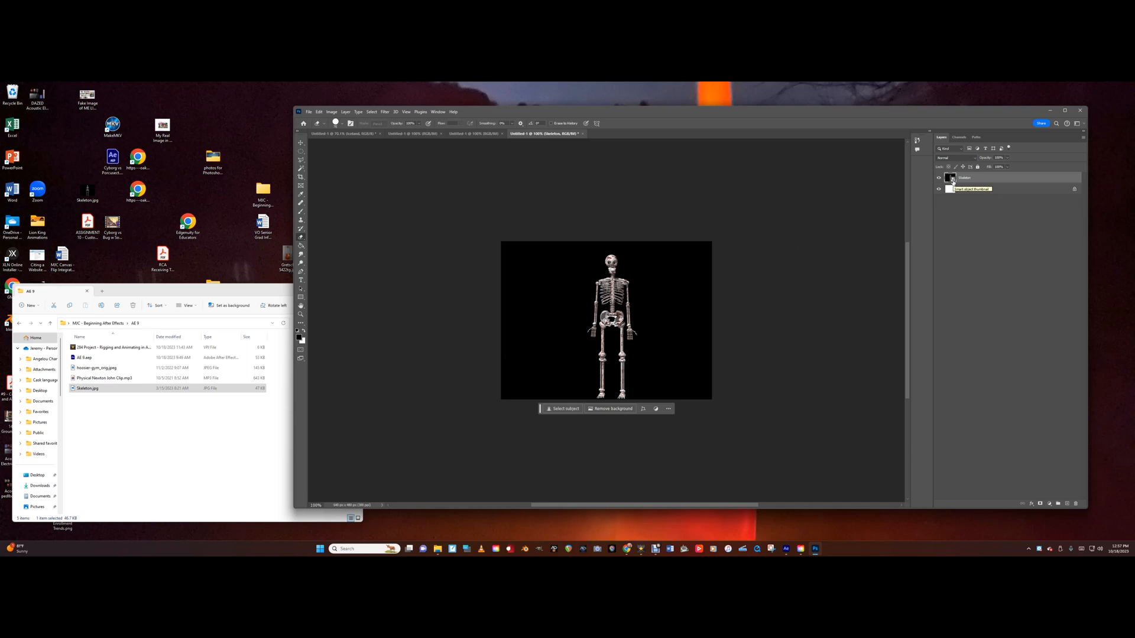
- Rasterize the Skeleton smart object layer
right_click(952, 181)
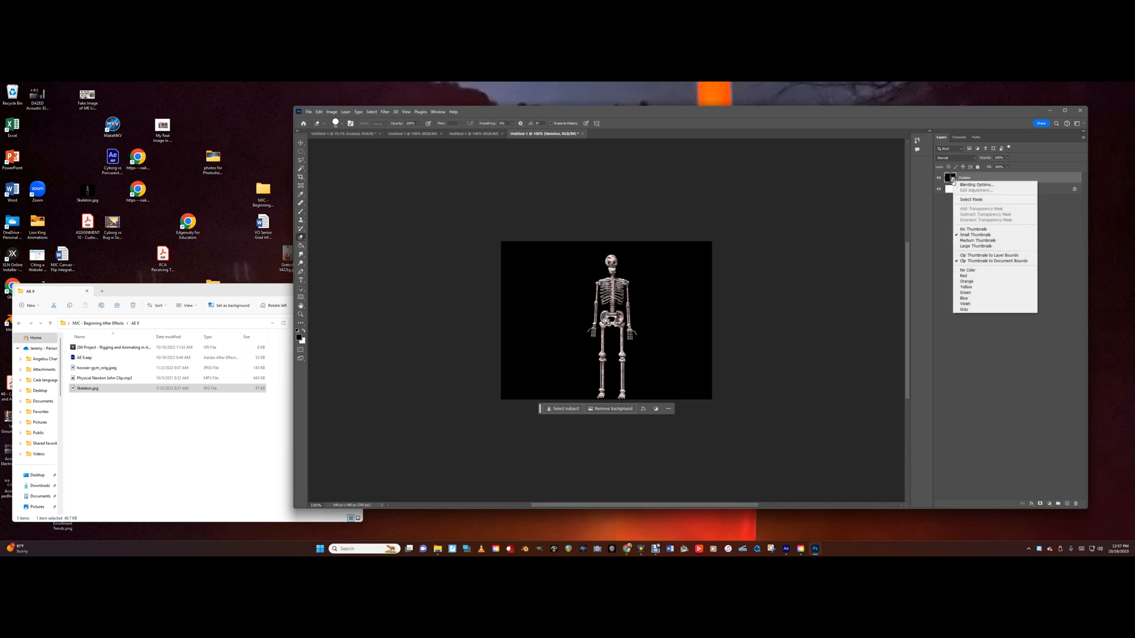
click(964, 179)
right_click(965, 178)
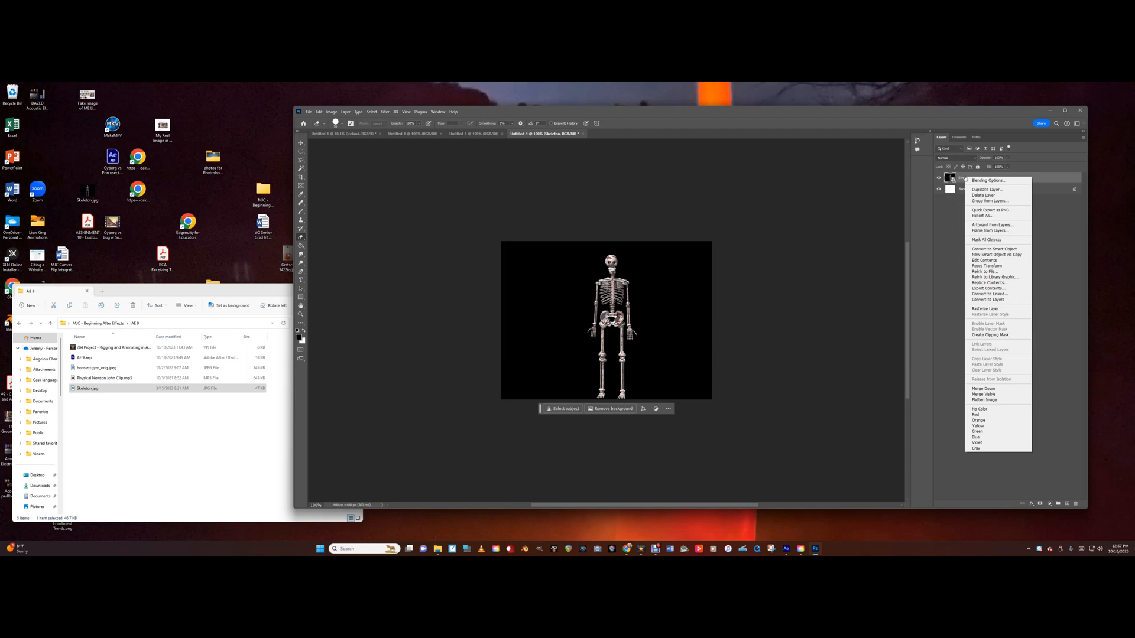
click(985, 310)
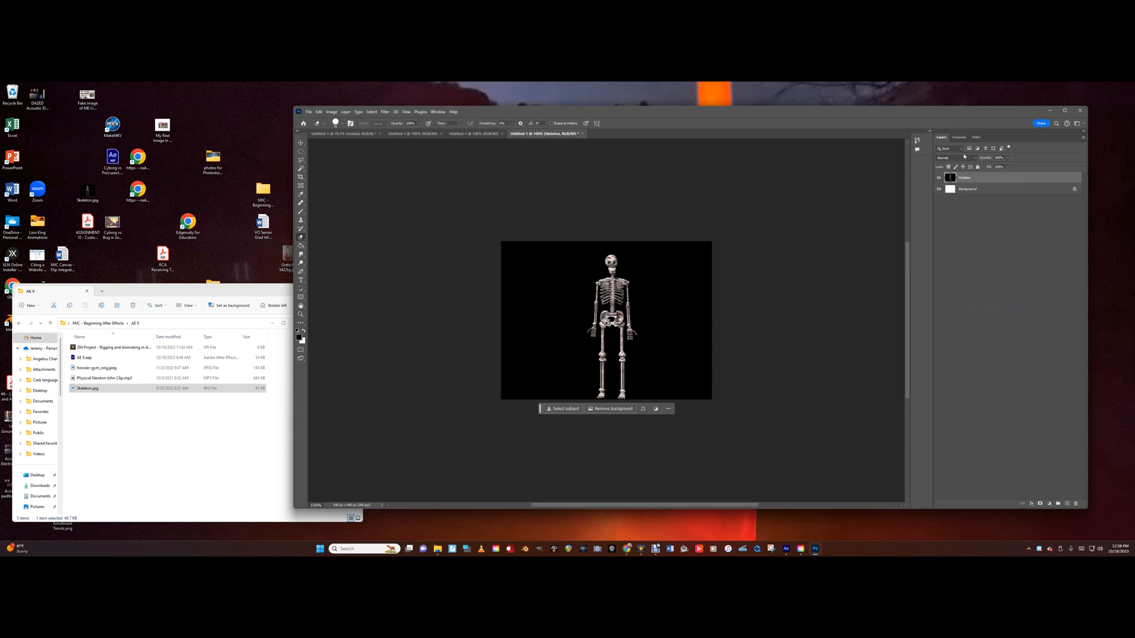
right_click(964, 179)
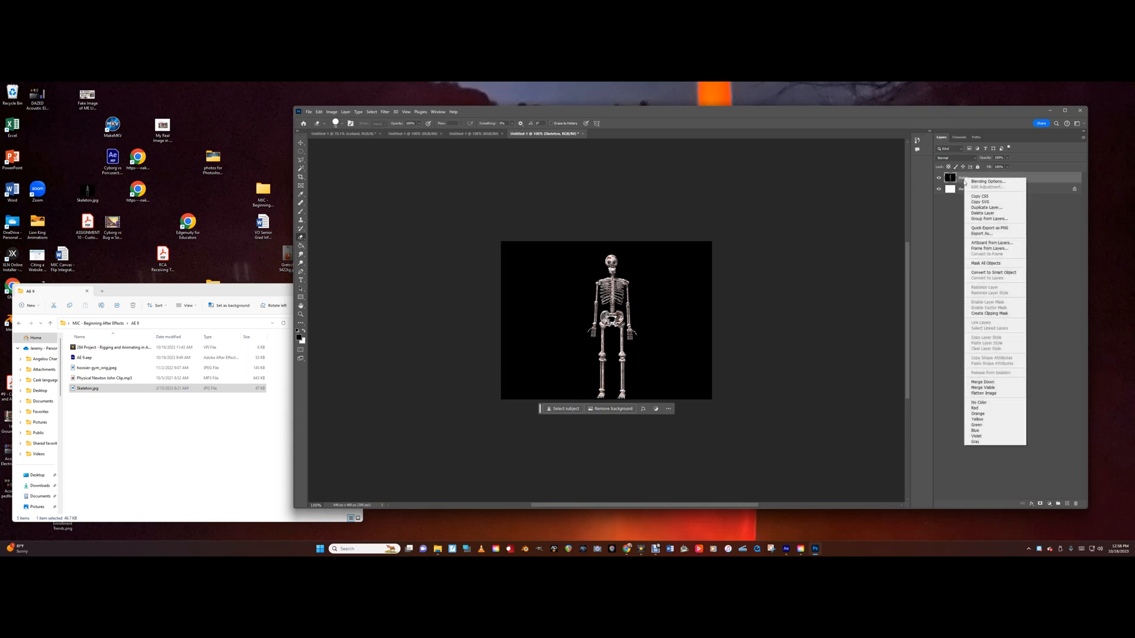
click(888, 307)
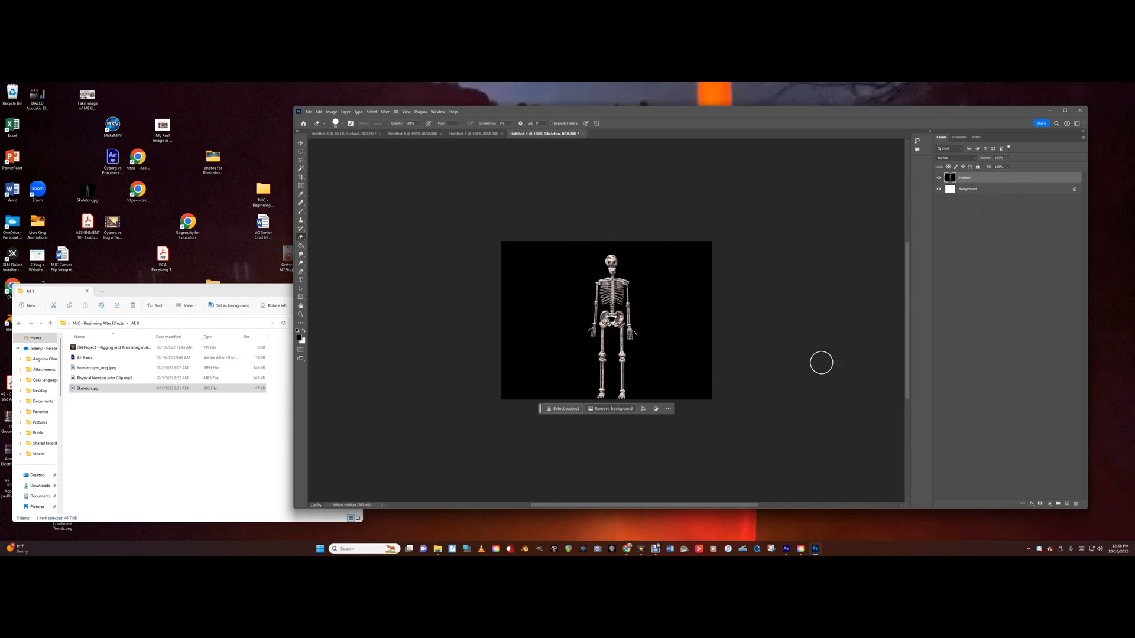
- Convert the locked background into a regular layer named Background
click(299, 315)
click(443, 308)
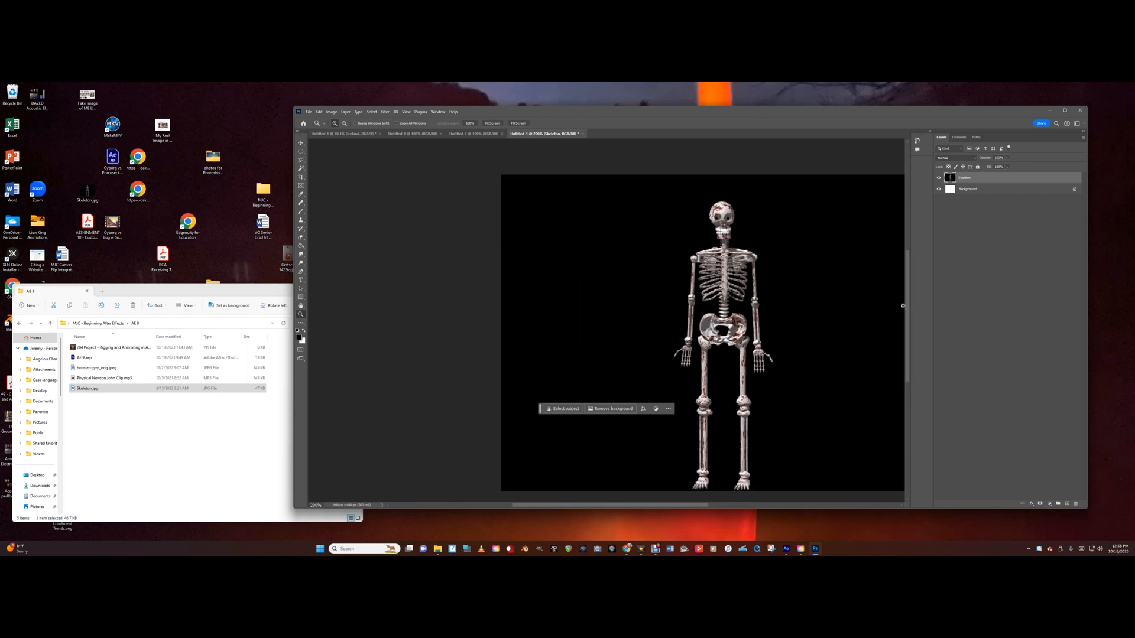
mouse_move(909, 309)
mouse_down()
mouse_move(895, 272)
mouse_move(899, 321)
mouse_up()
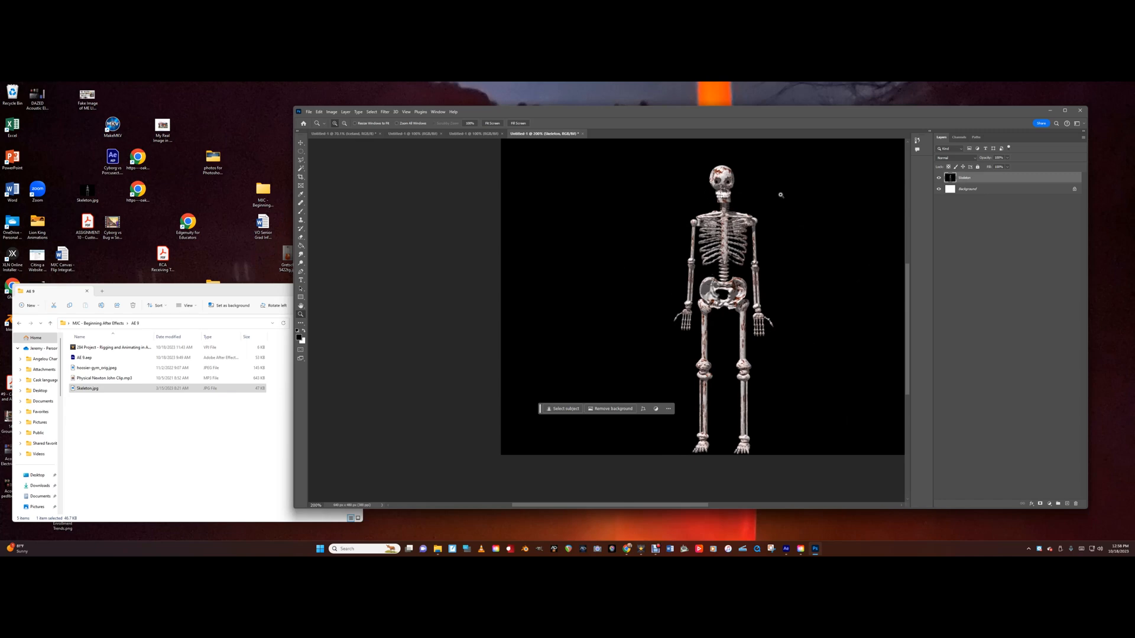
click(975, 189)
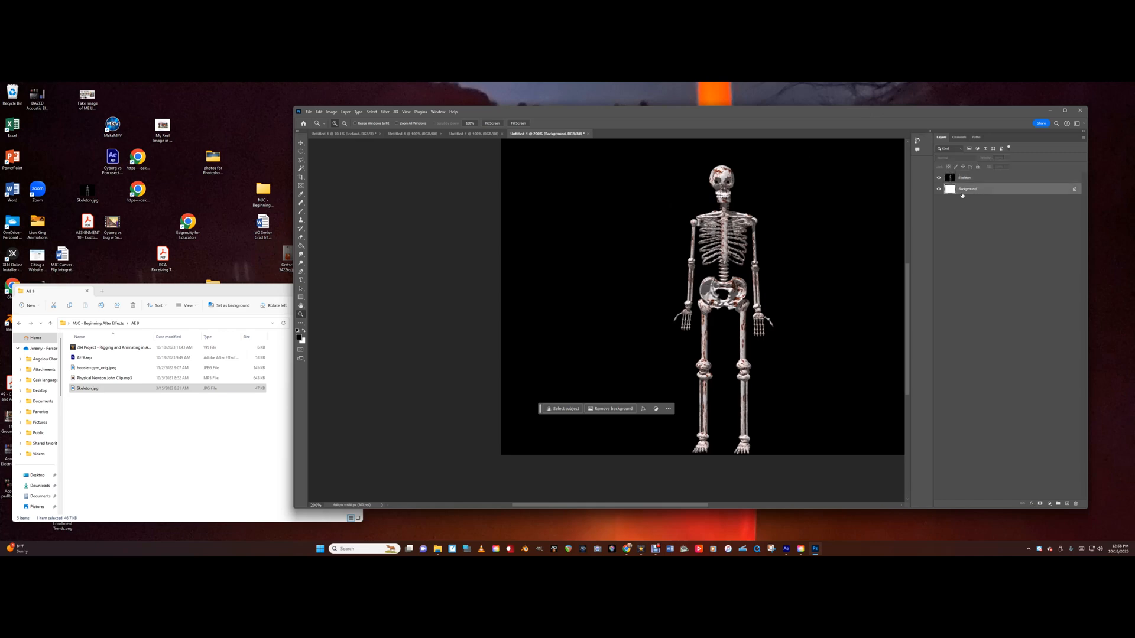
double_click(968, 189)
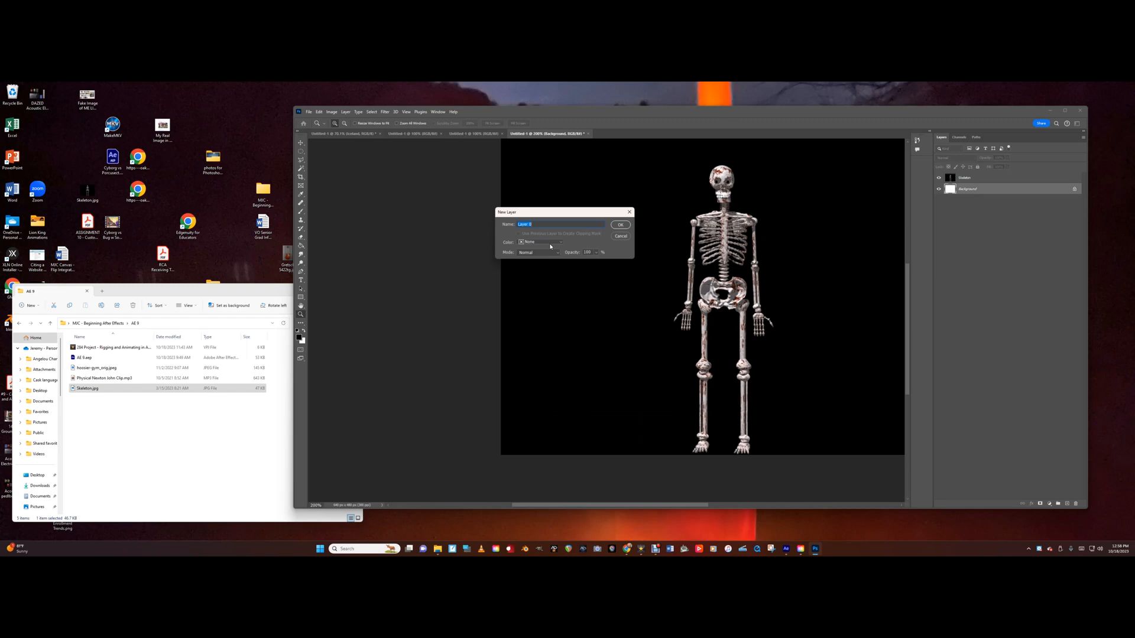
text(Background)
click(616, 225)
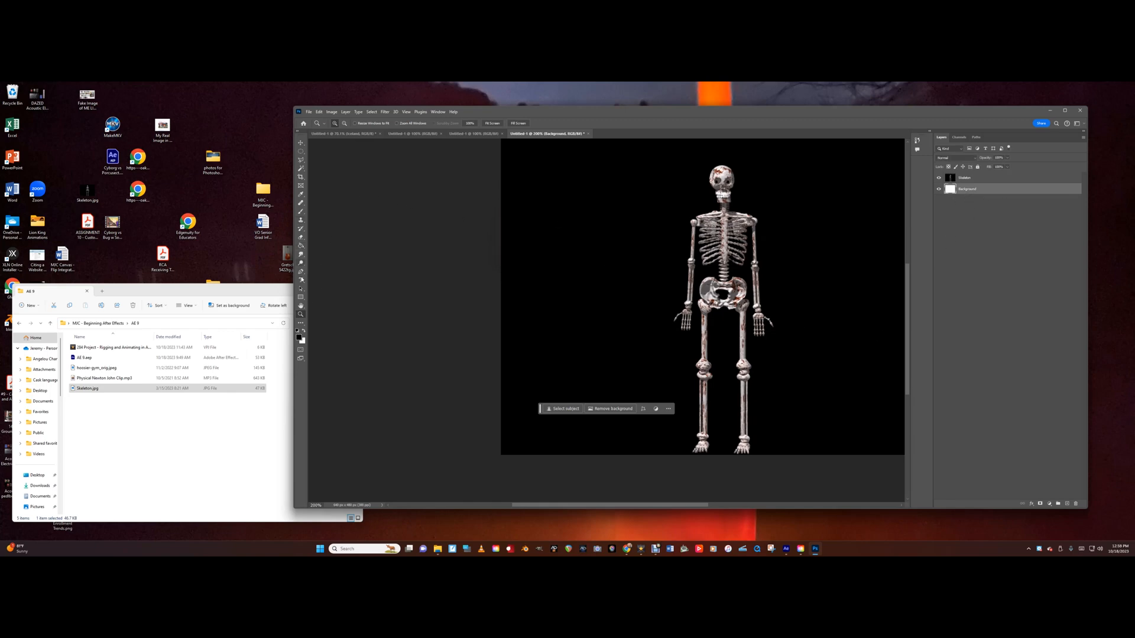
- Fill the Background layer with black using the Paint Bucket, hiding the Skeleton layer only during the fill
click(301, 245)
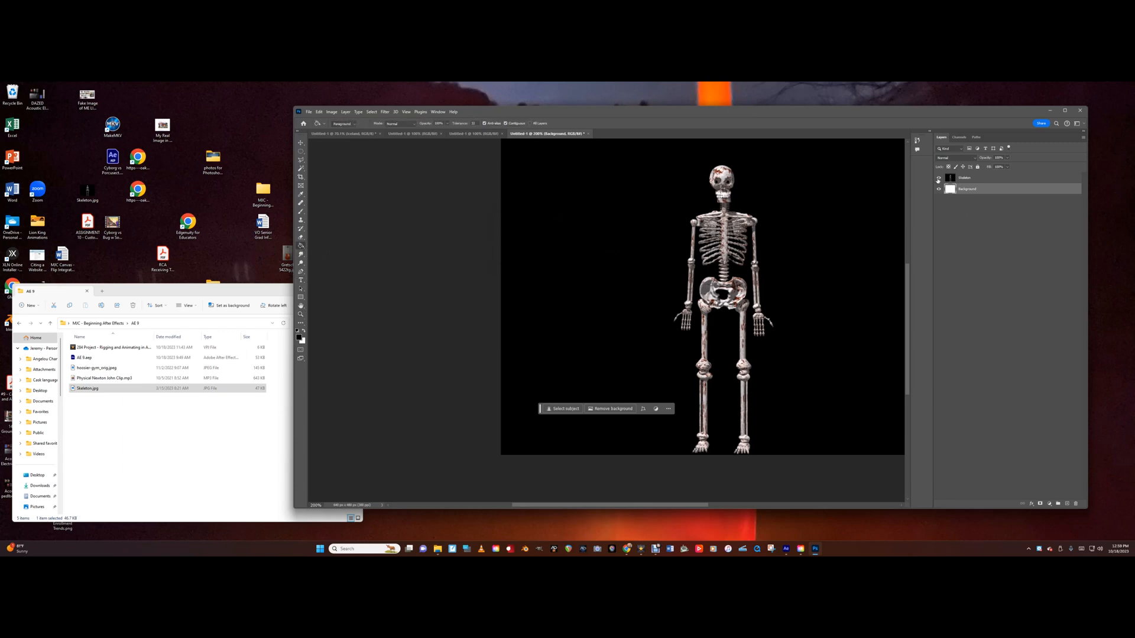
click(938, 178)
click(755, 228)
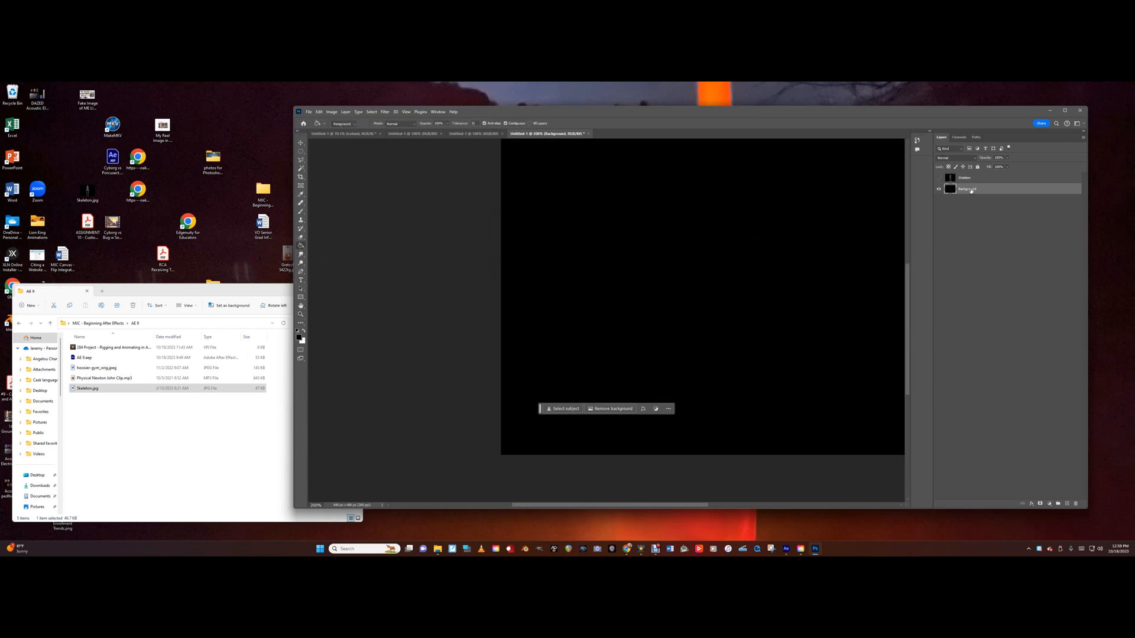
click(938, 178)
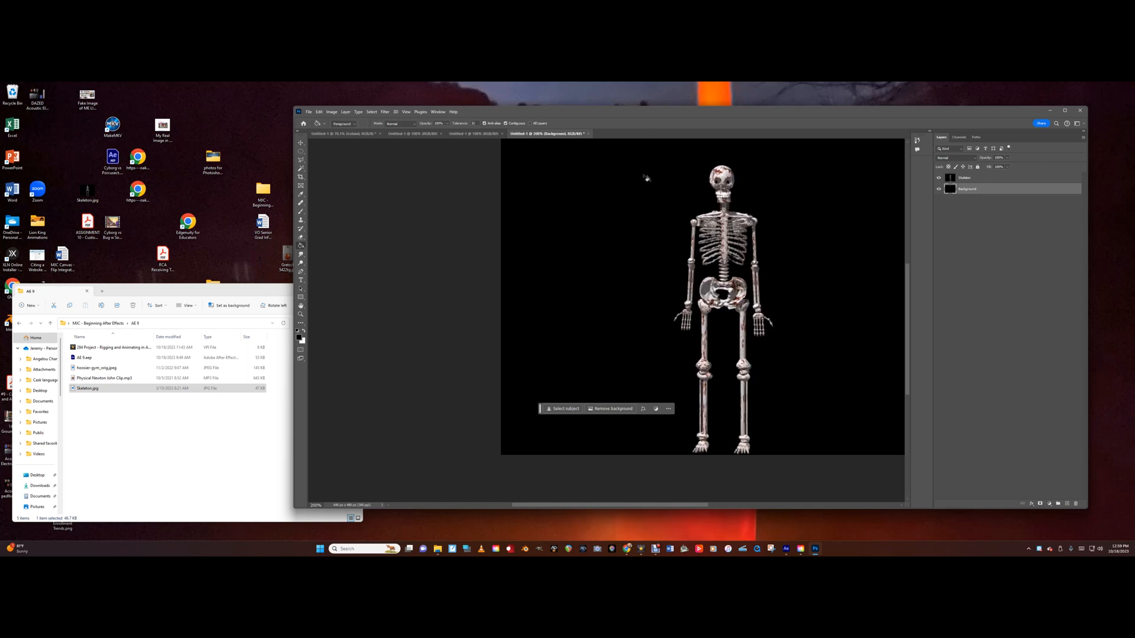
- On the Skeleton layer, select the black area around the skeleton with the Magic Wand at tolerance 50
click(969, 179)
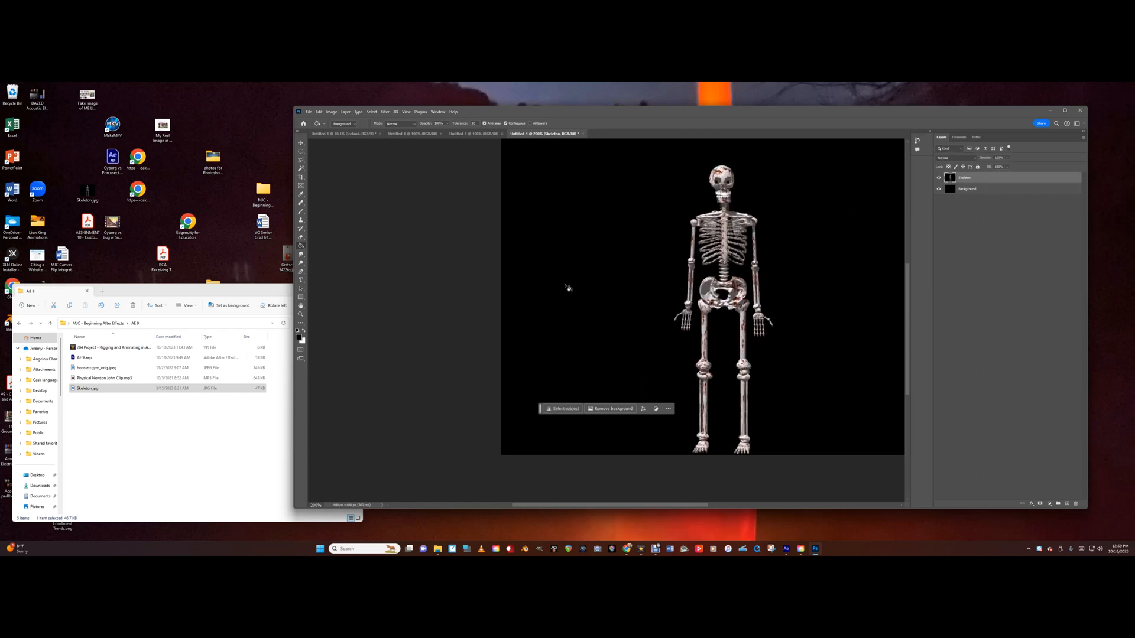
click(301, 170)
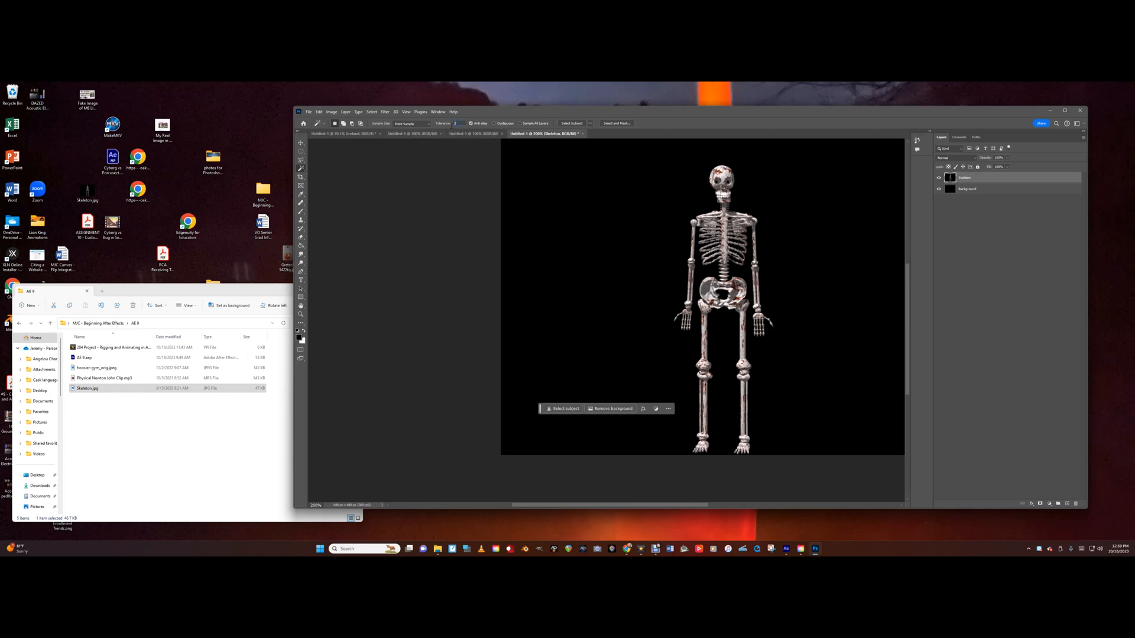
text(50)
click(569, 216)
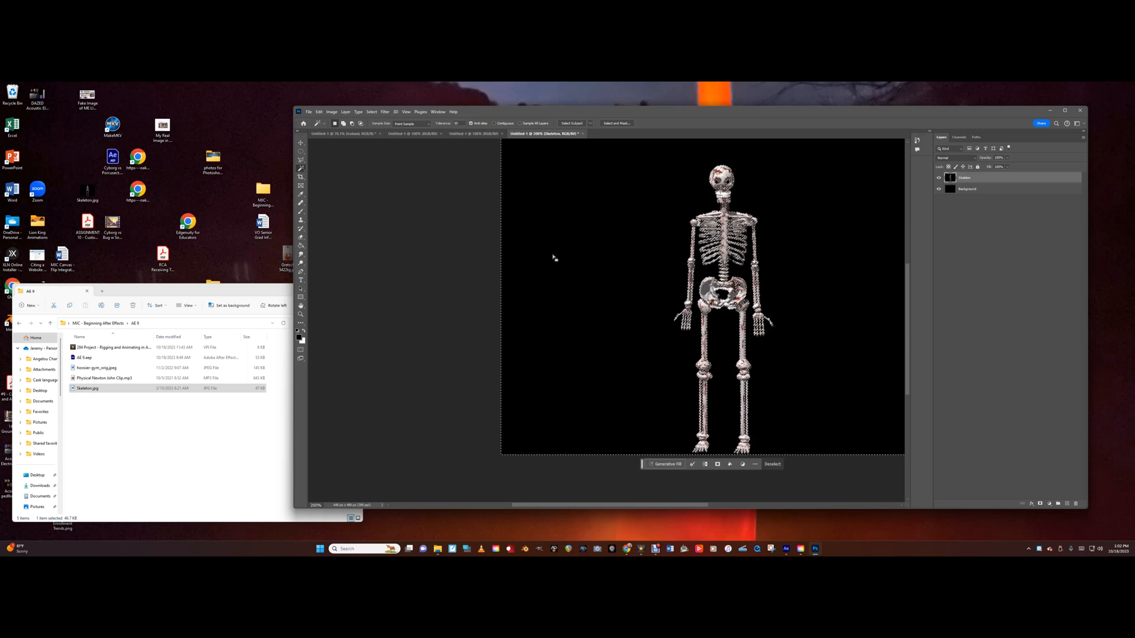
- Clear the selection and reselect the black area with the Magic Wand tolerance set to 25
key(ctrl+d)
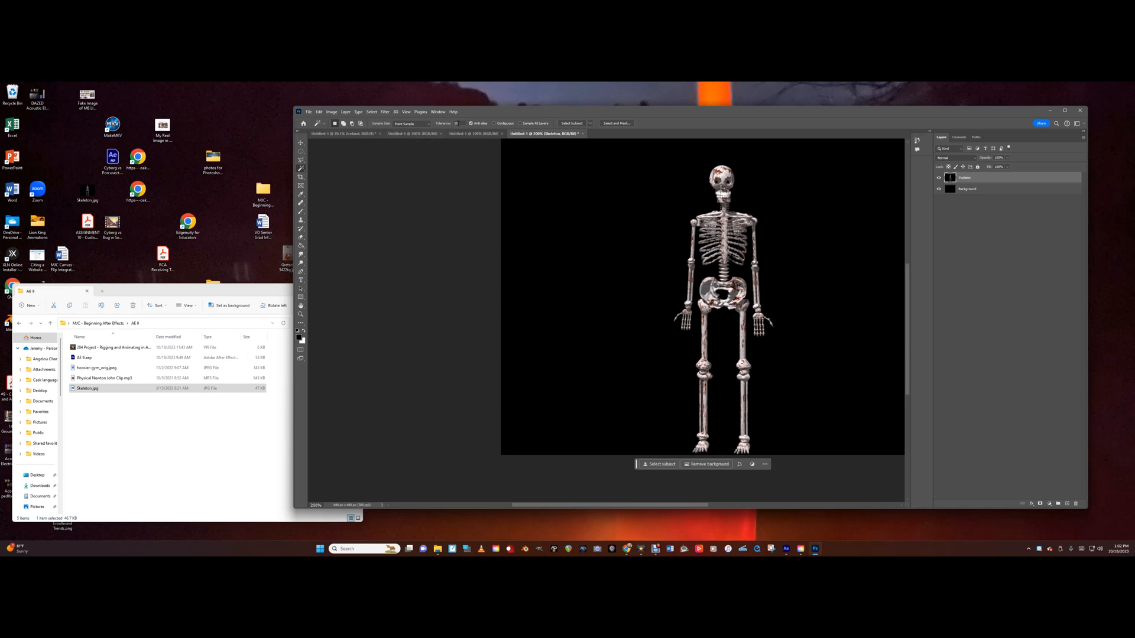
text(25)
click(649, 276)
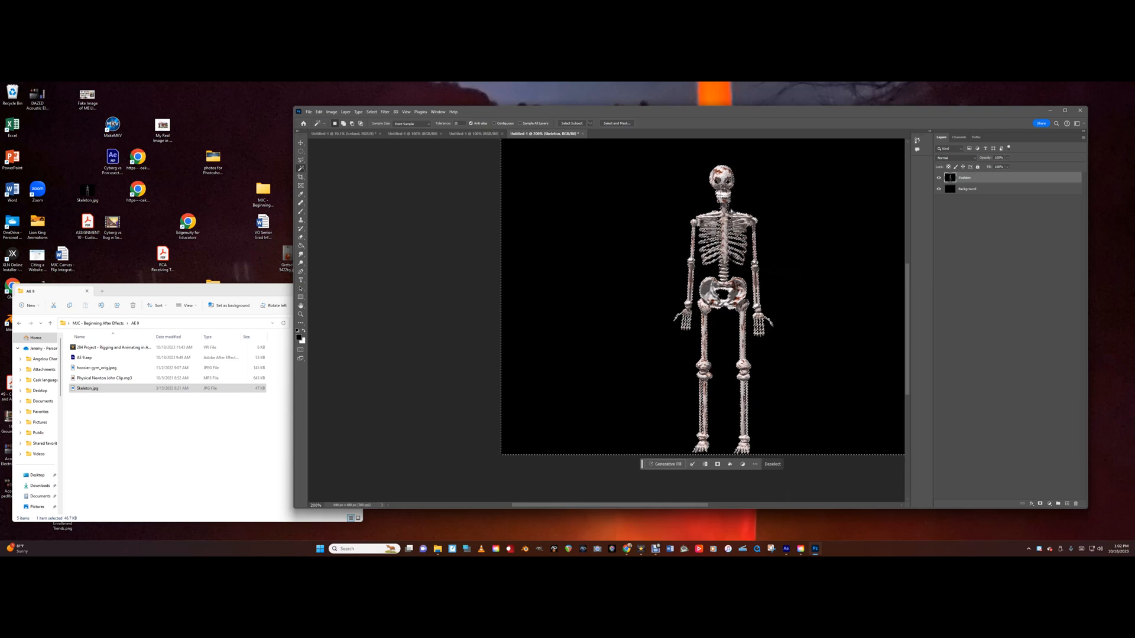
- Reselect the black area, delete it from the Skeleton layer, and hide the Background layer
key(ctrl+d)
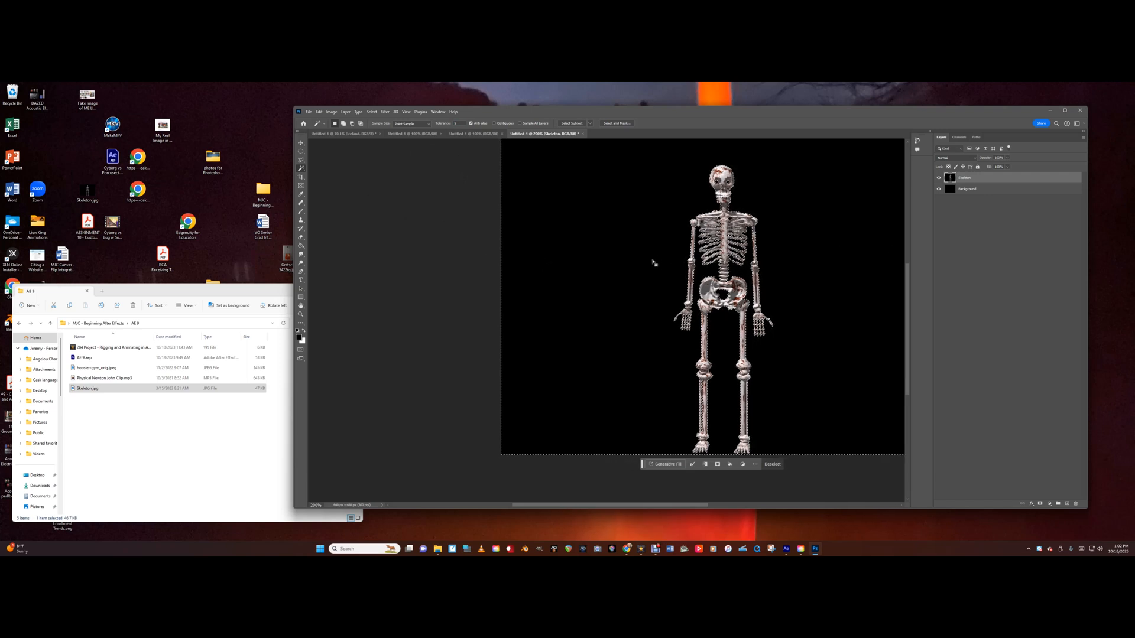
key(Delete)
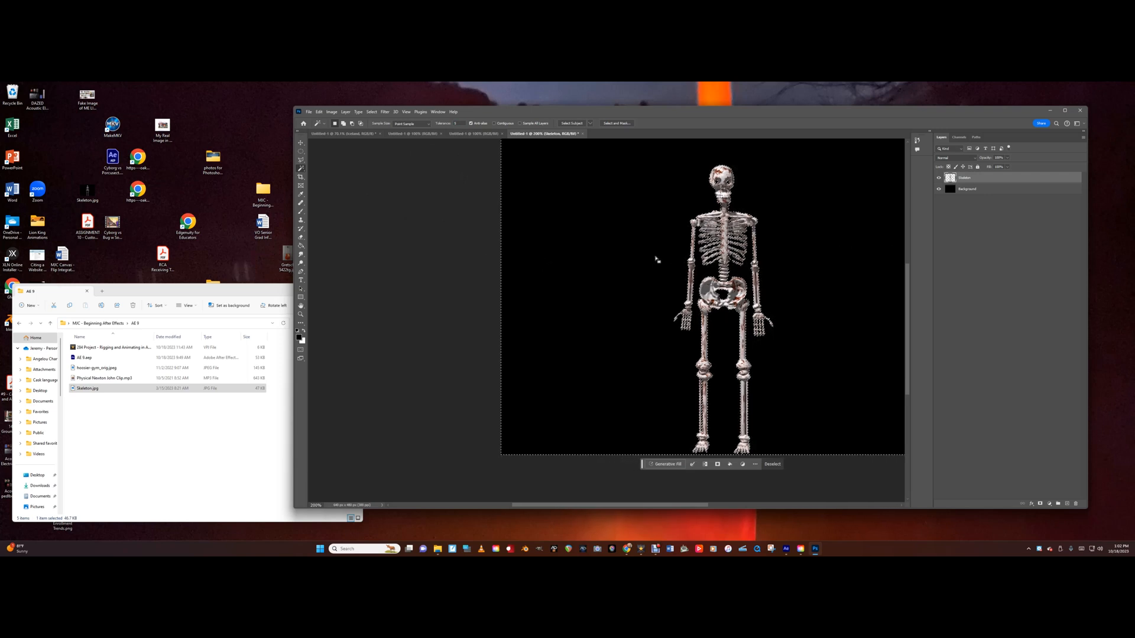
click(938, 189)
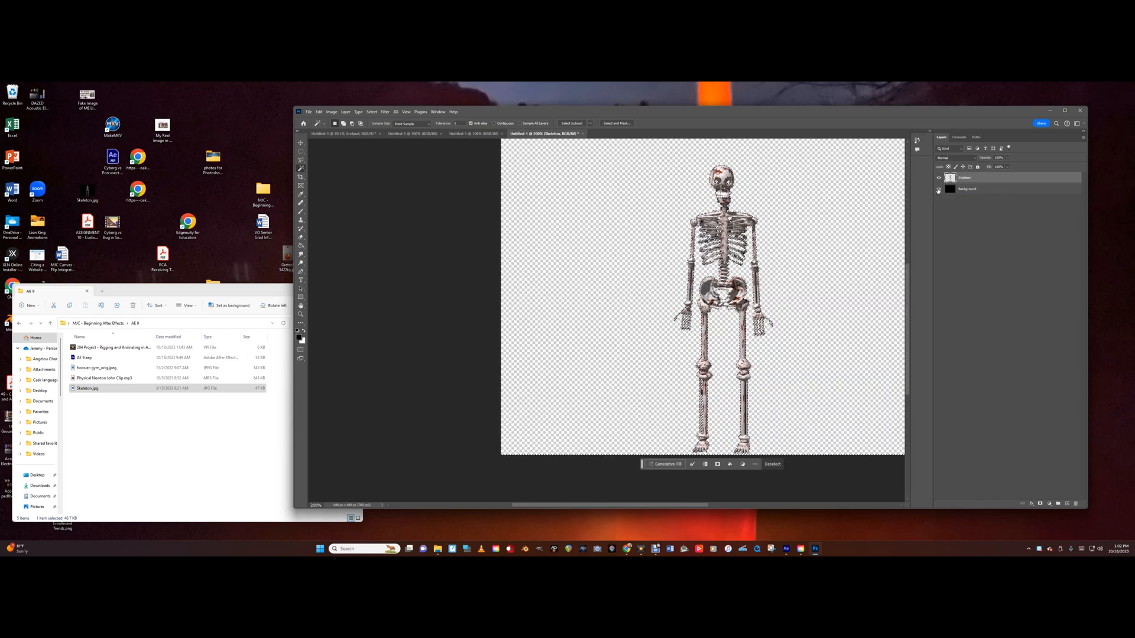
- Compare the cutout with the Background layer on and off, leave the Background layer visible, and clear the selection
click(938, 189)
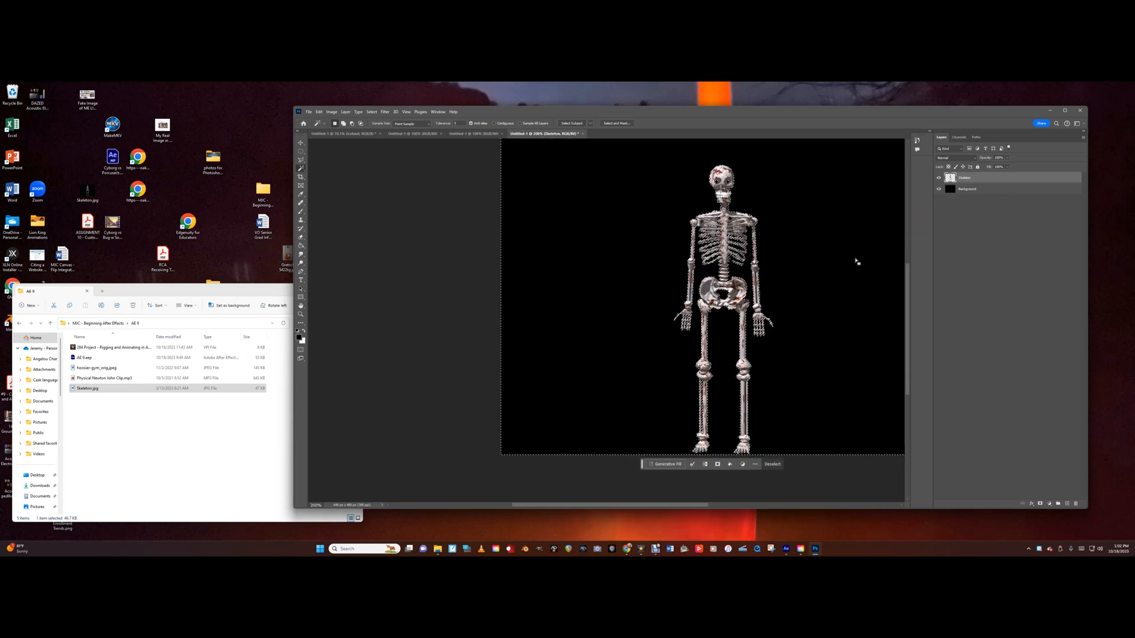
click(939, 189)
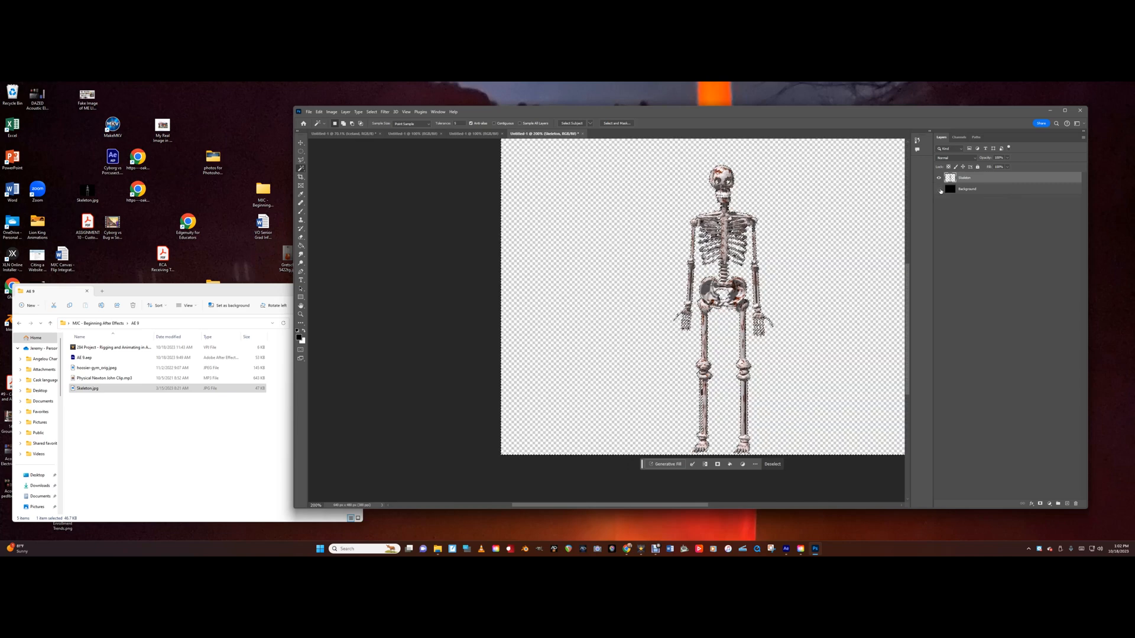
click(938, 190)
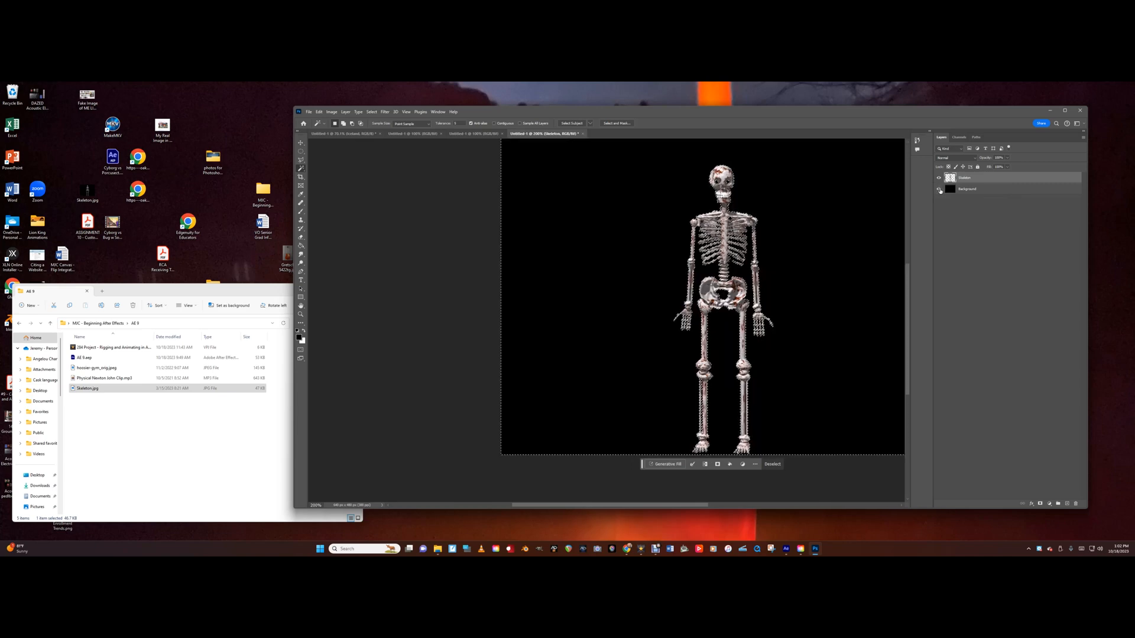
key(ctrl+d)
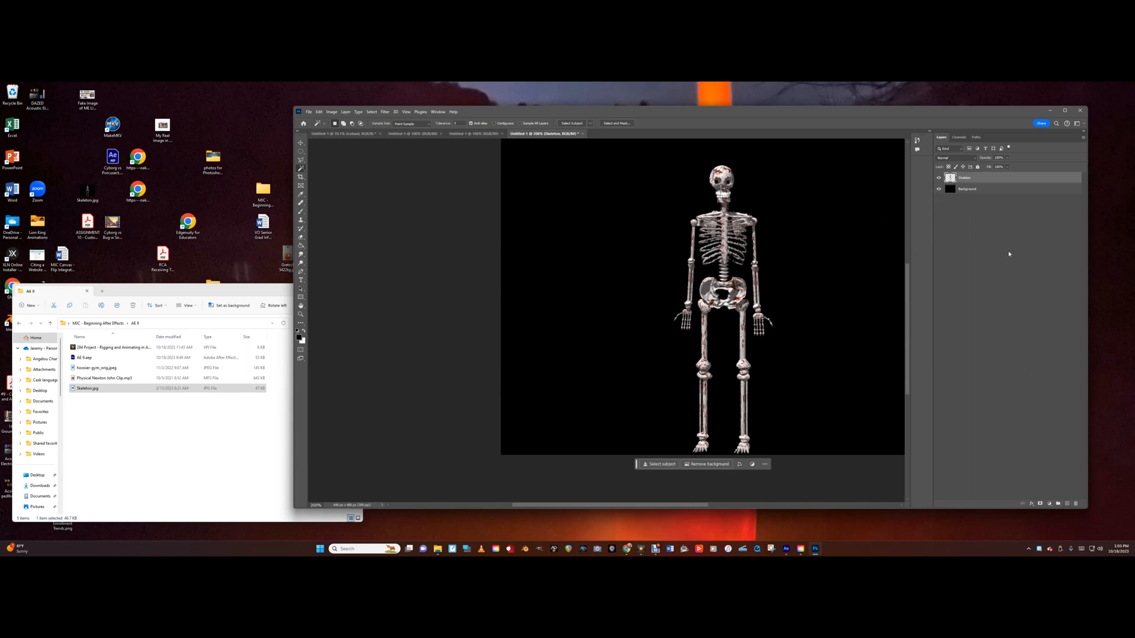
- Duplicate the Skeleton layer, and duplicate the original and its copy together to make four skeleton layers
right_click(980, 181)
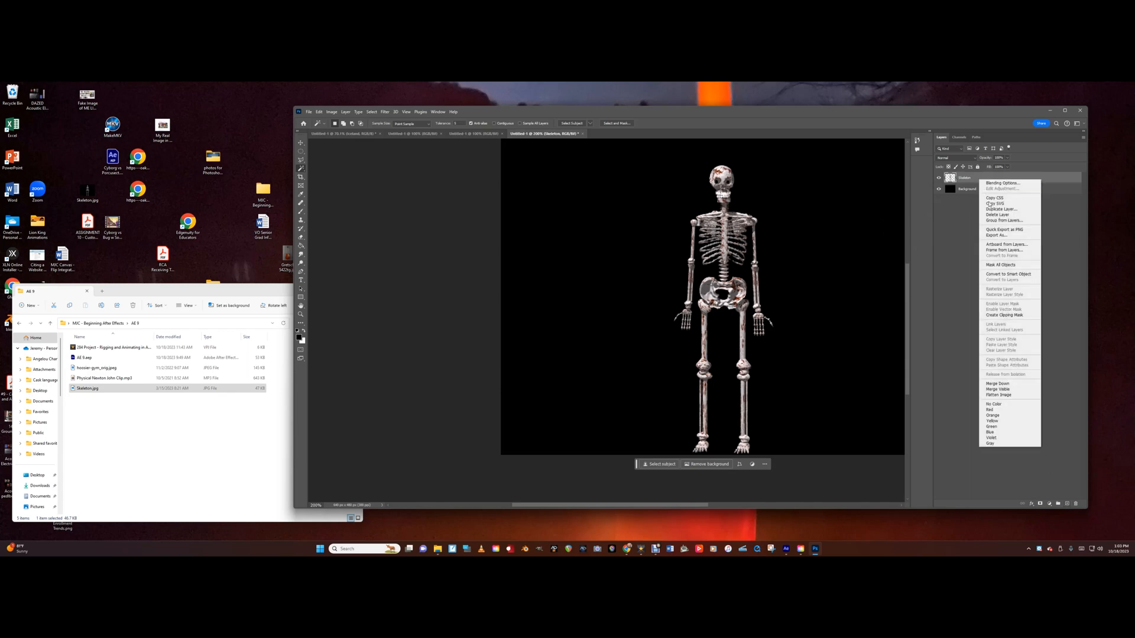
click(1001, 210)
click(622, 219)
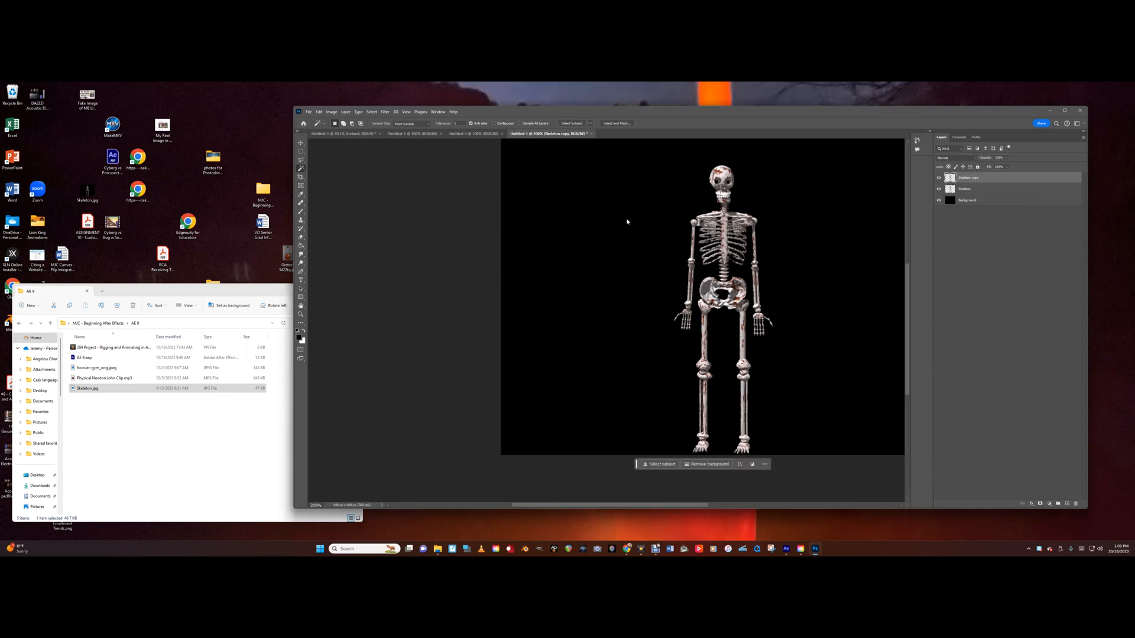
shift+click(984, 190)
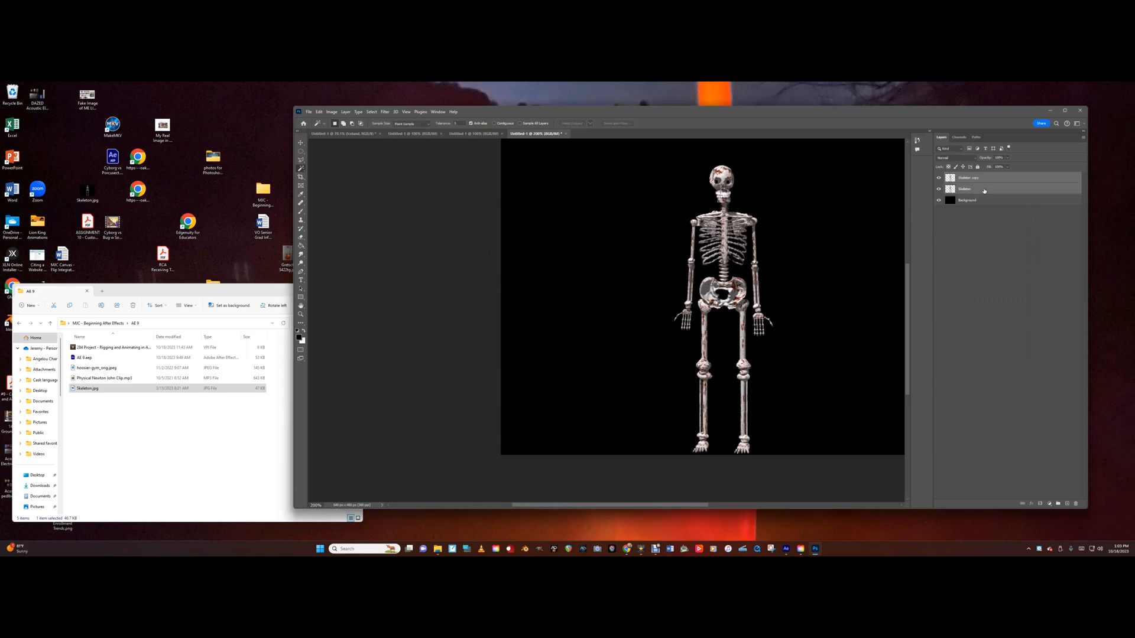
right_click(974, 188)
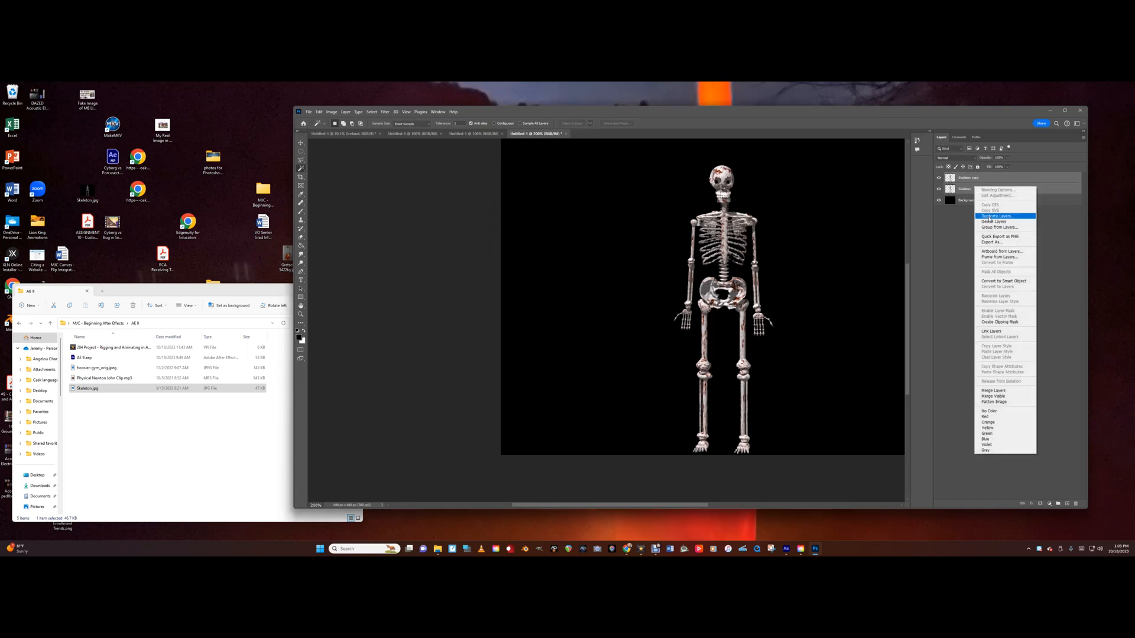
click(989, 216)
key(Return)
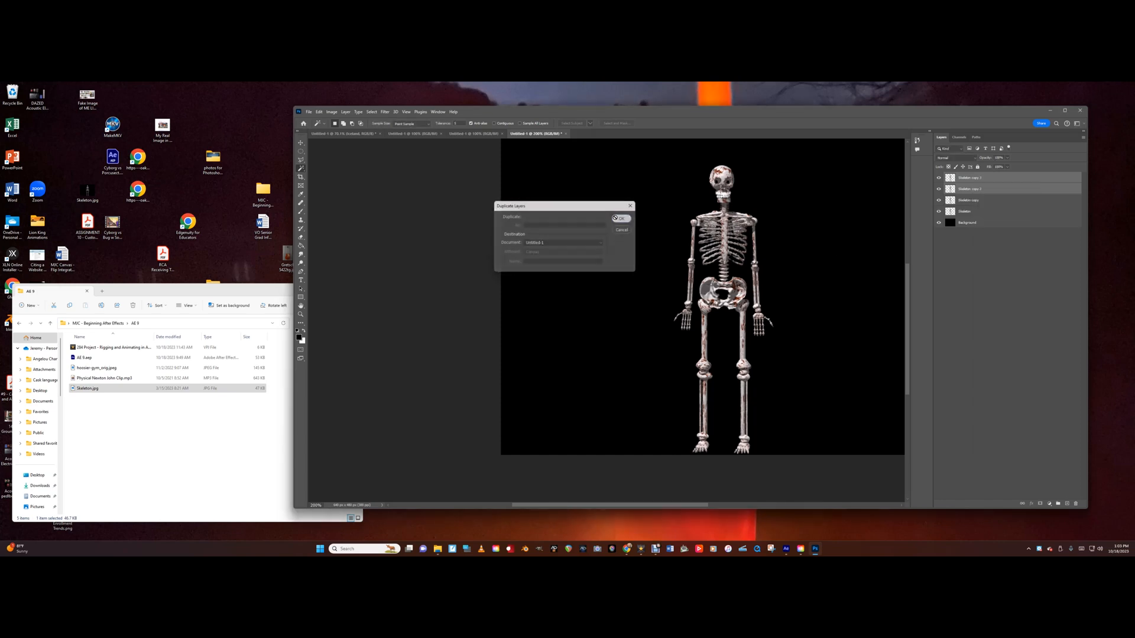
- Duplicate all four skeleton layers together, leaving out the Background layer, to make eight
shift+click(983, 216)
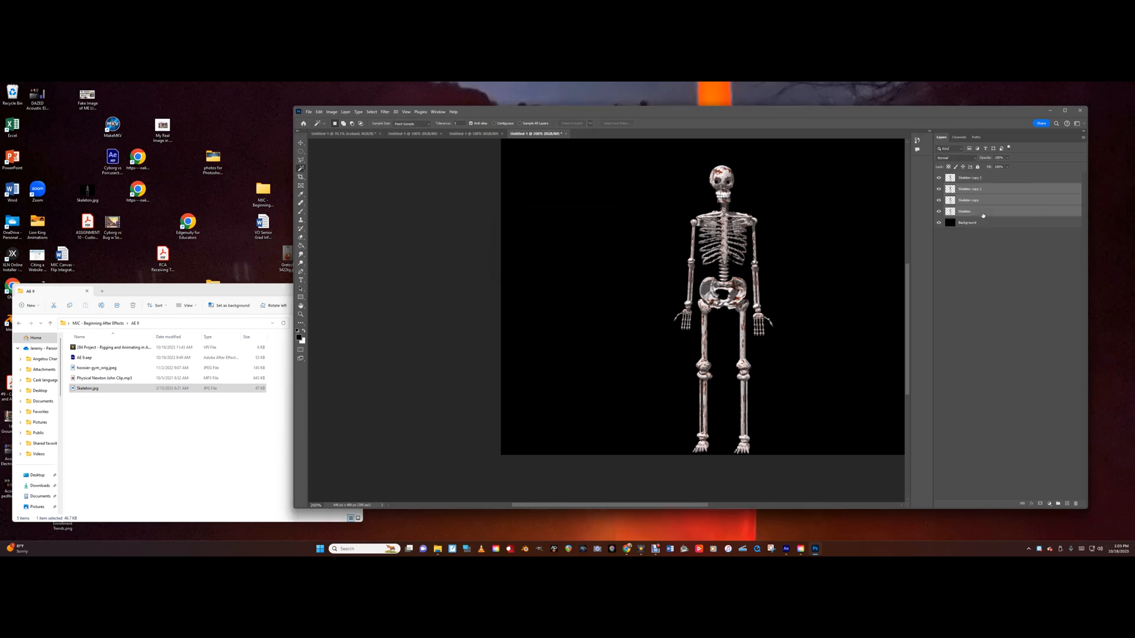
click(986, 179)
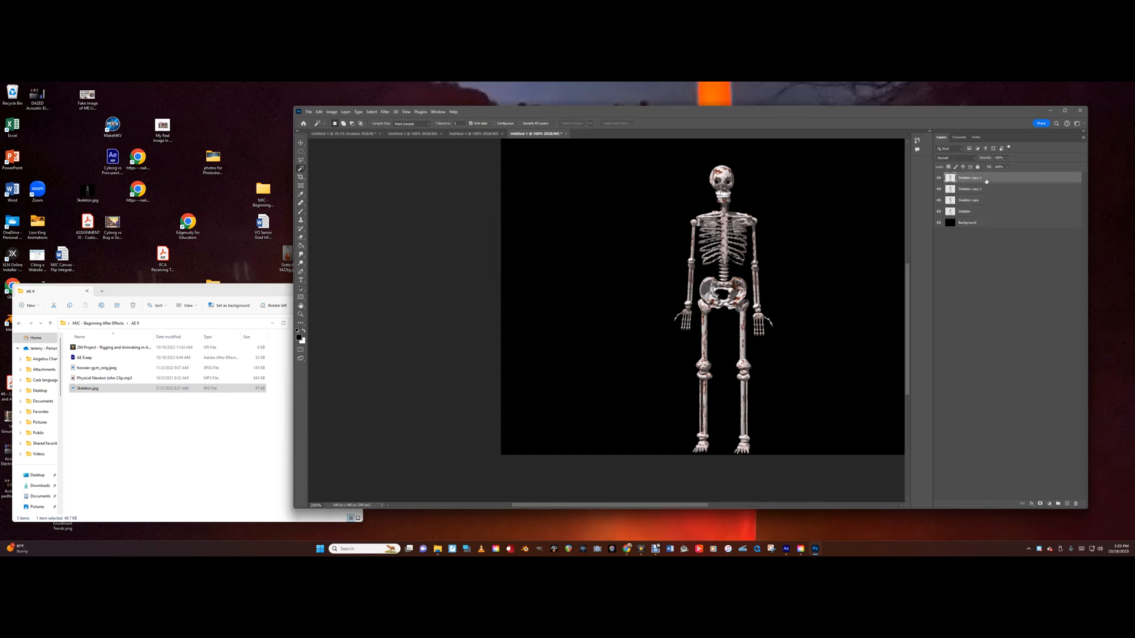
shift+click(980, 213)
right_click(980, 214)
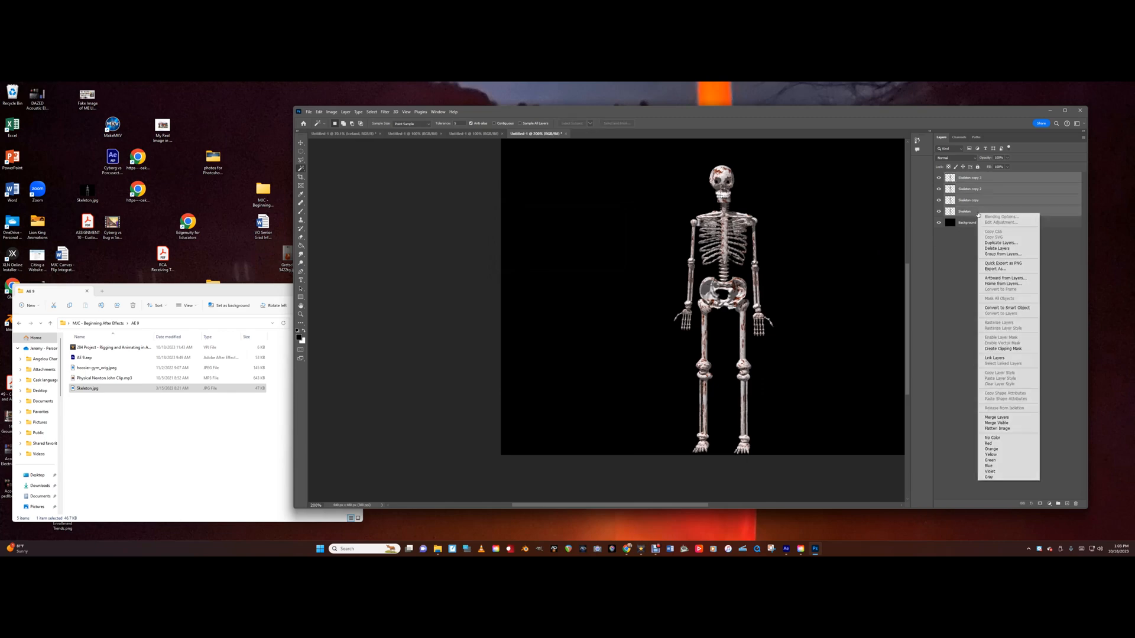
click(997, 244)
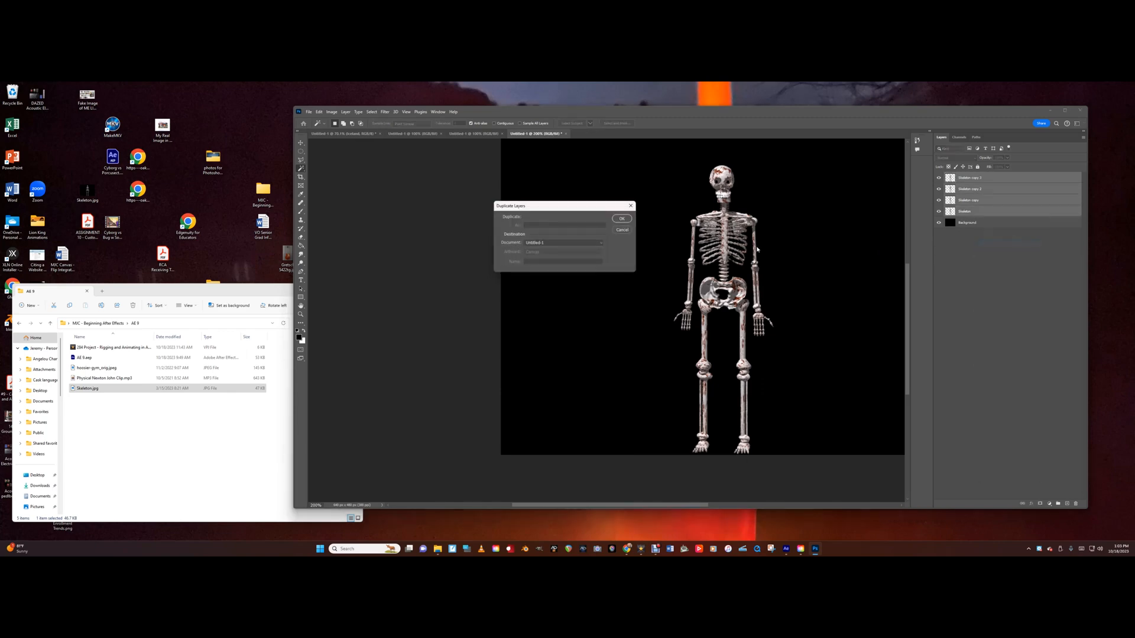
click(622, 219)
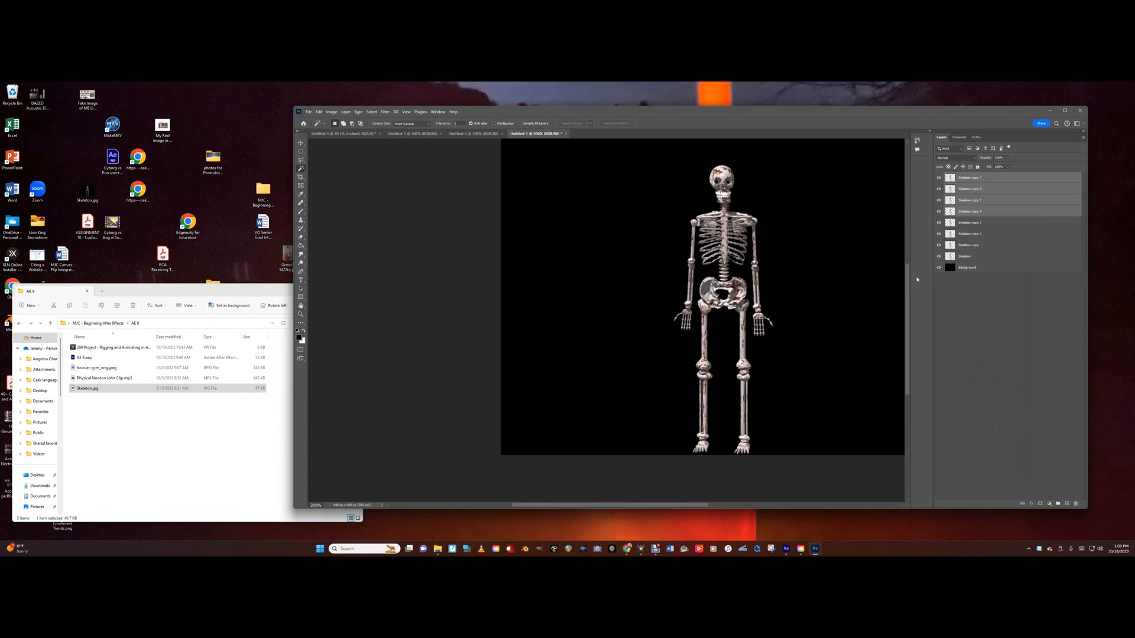
- Duplicate the layers Skeleton copy, Skeleton copy 2 and Skeleton copy 3 together to reach eleven skeleton layers
click(968, 224)
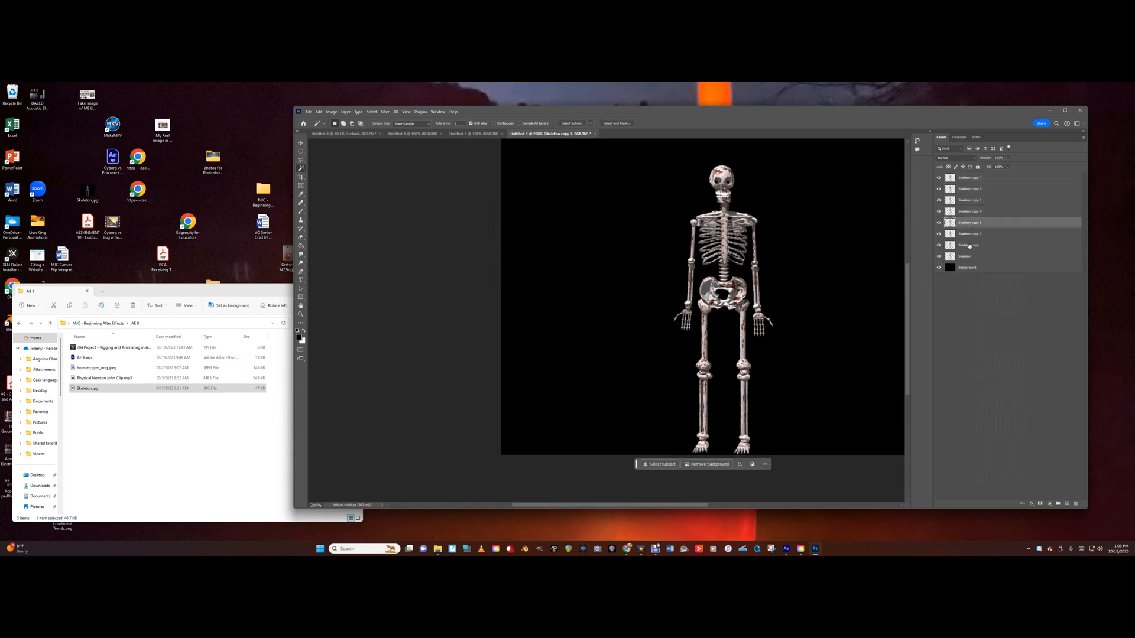
shift+click(970, 245)
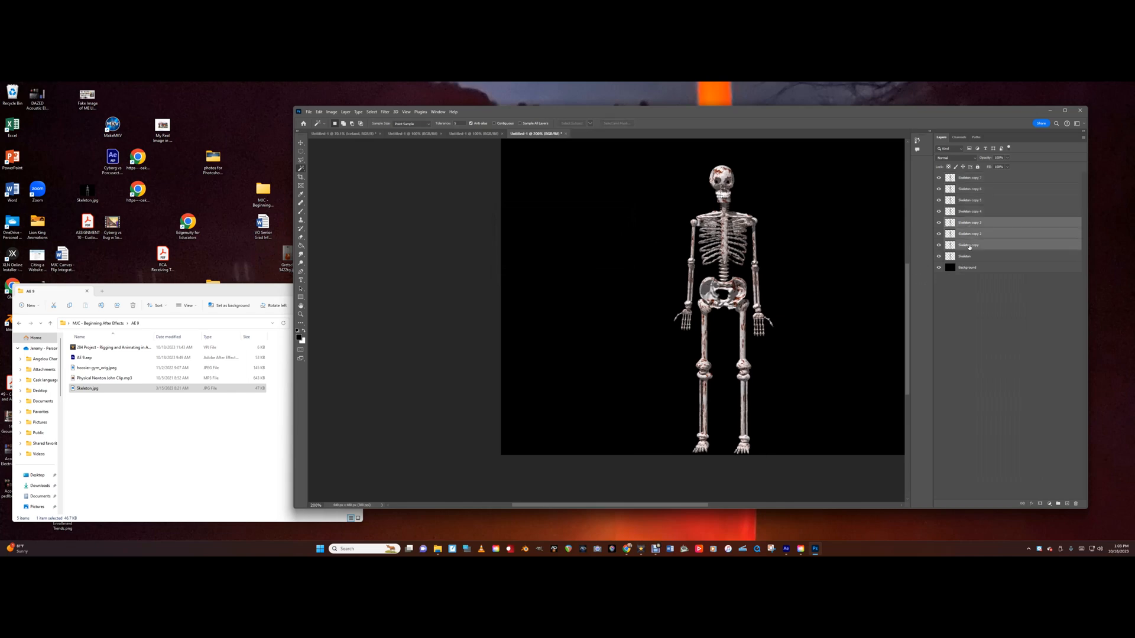
right_click(970, 248)
click(993, 275)
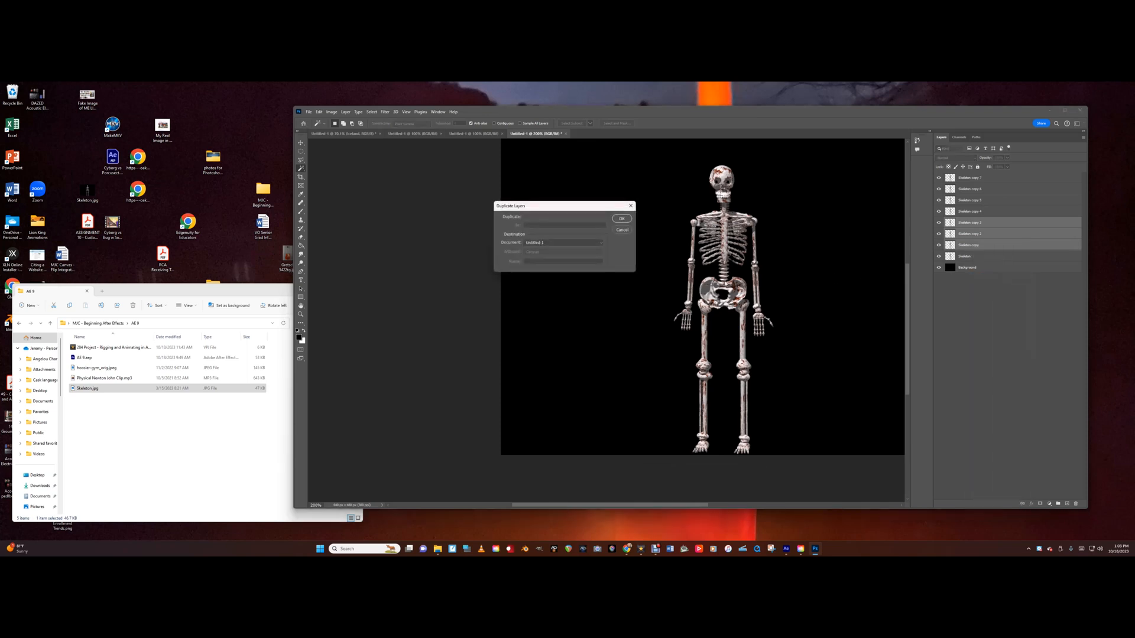
click(623, 220)
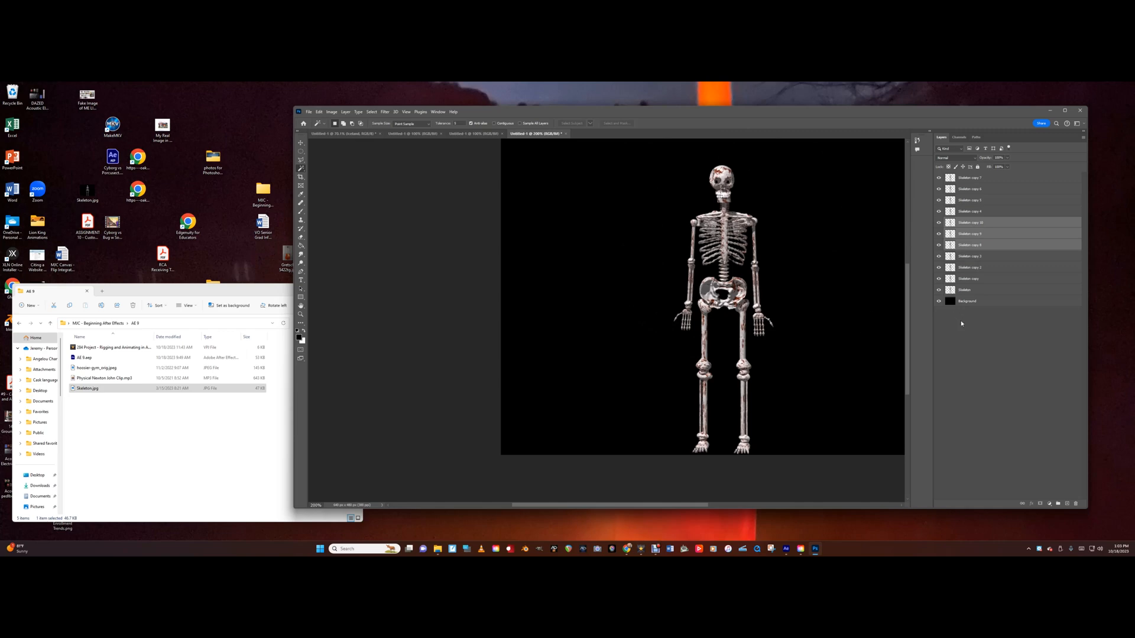
- Hide every skeleton layer except the topmost copy, keeping the Background layer visible
click(939, 290)
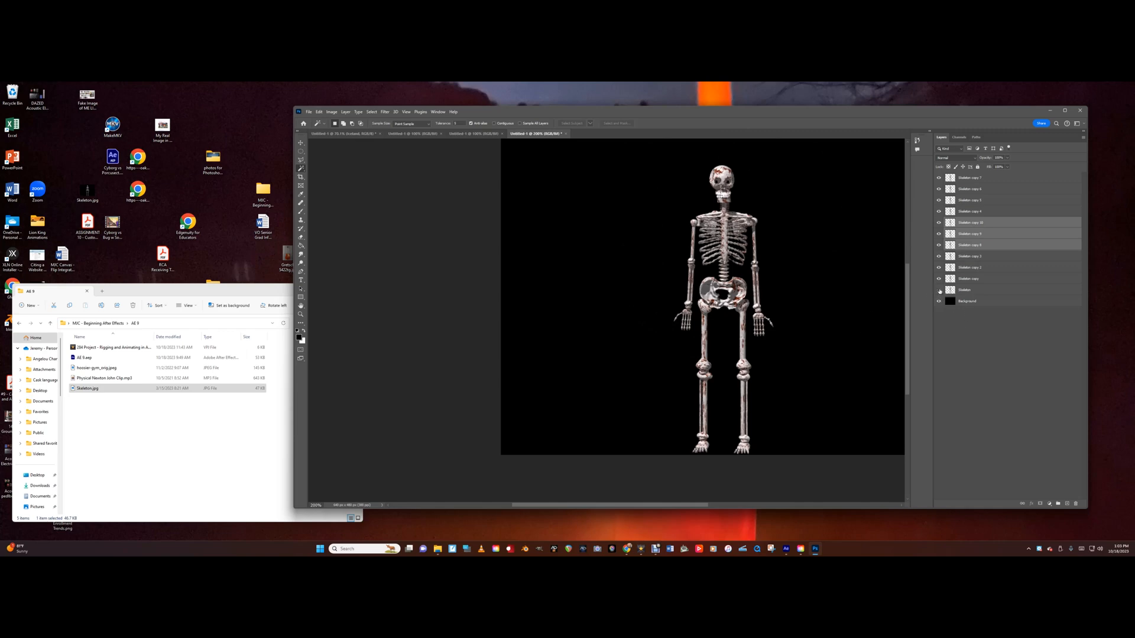
click(939, 256)
click(938, 245)
click(938, 223)
click(939, 211)
click(939, 200)
click(940, 189)
click(939, 178)
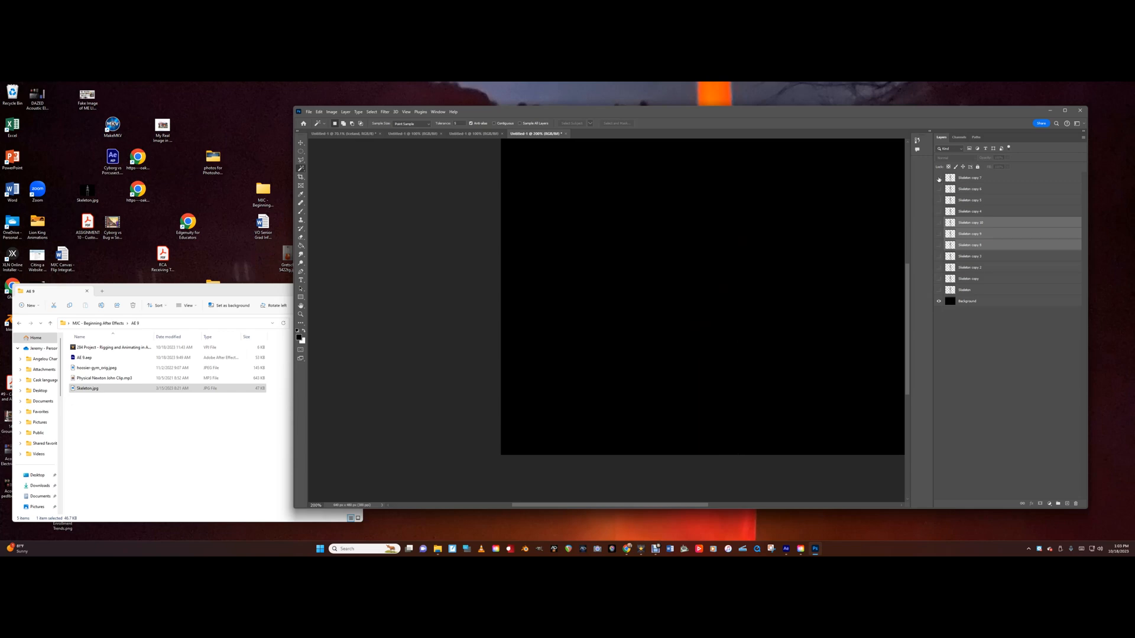
click(939, 178)
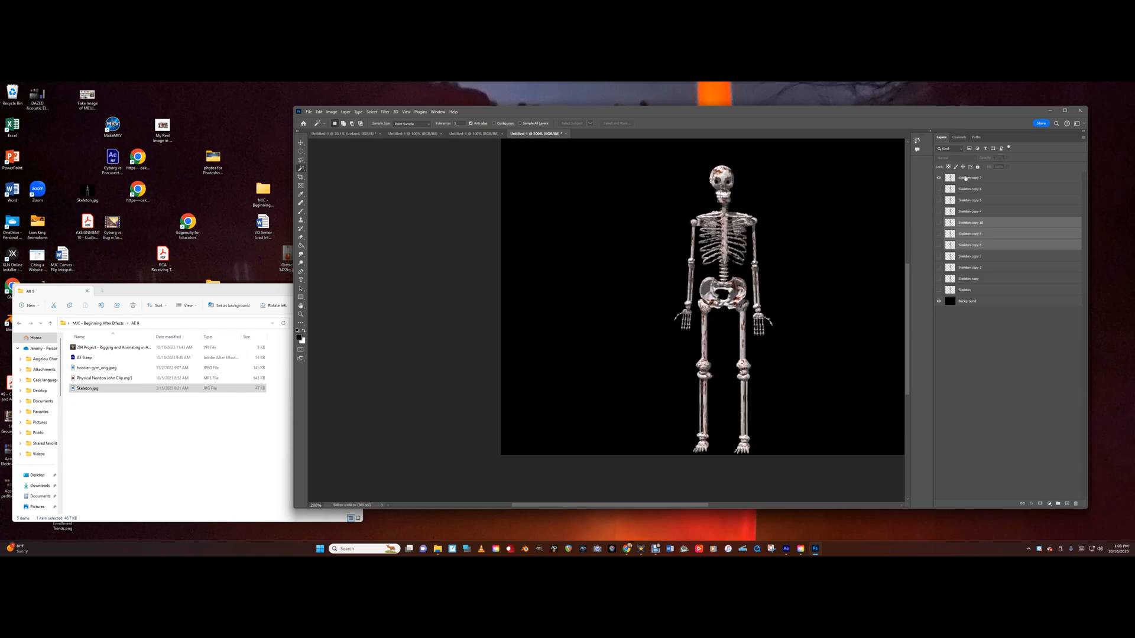
- Rename the topmost skeleton layer as "Skull and Neck", and keep the Background layer visible
click(965, 178)
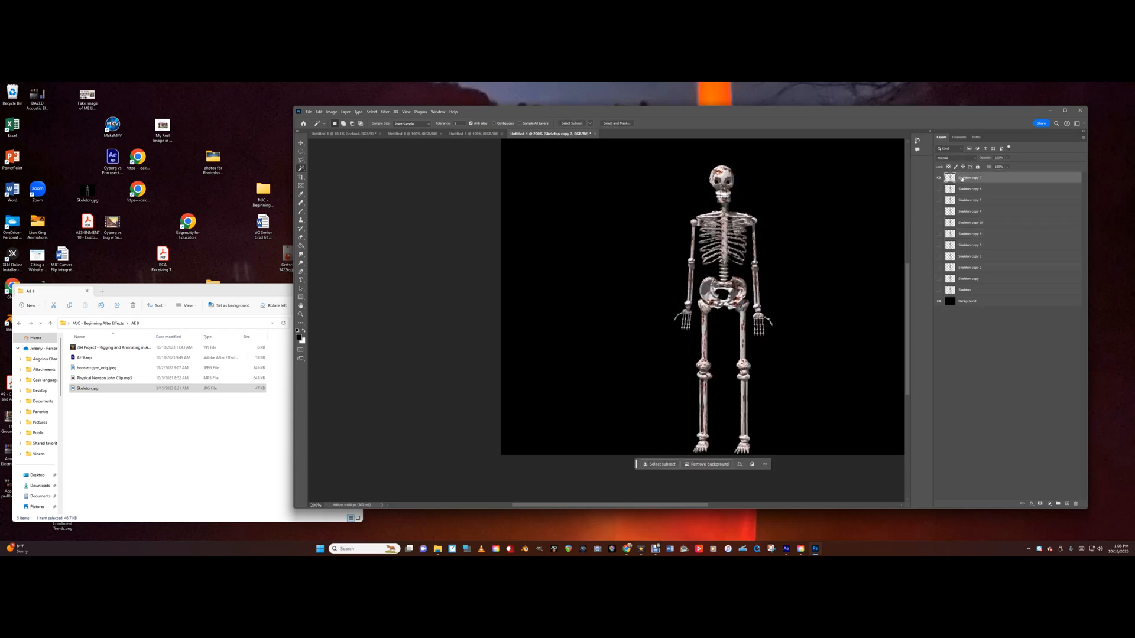
text(Skull and Neck)
key(Return)
click(938, 302)
click(939, 302)
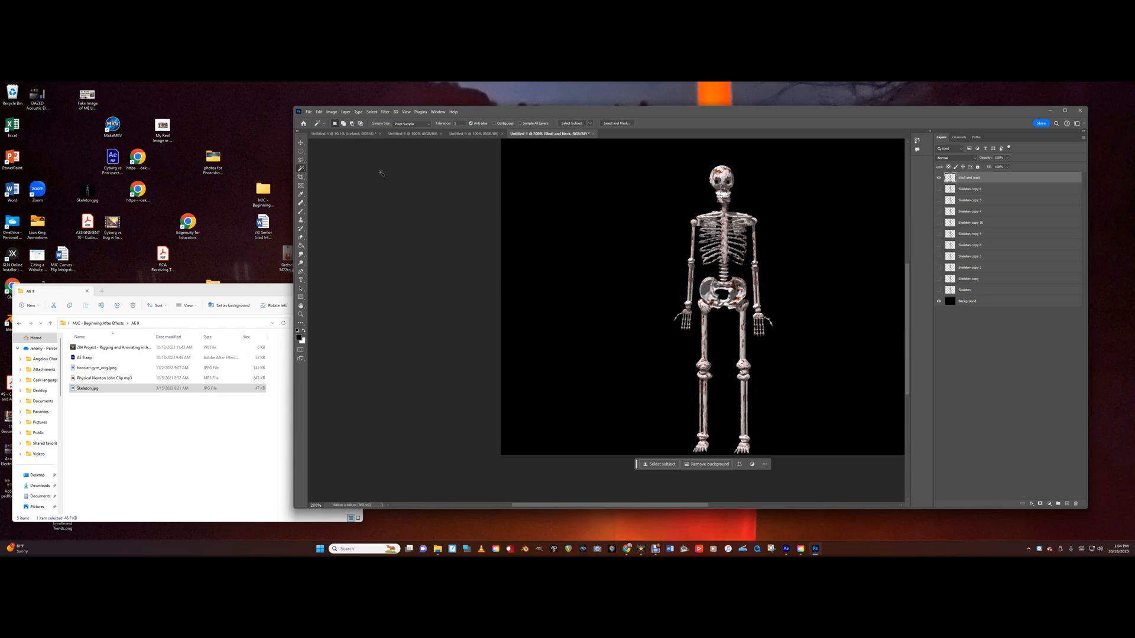
- Select the skull and neck with the Rectangular Marquee, and subtract the excess strip above the skull from the selection
click(302, 152)
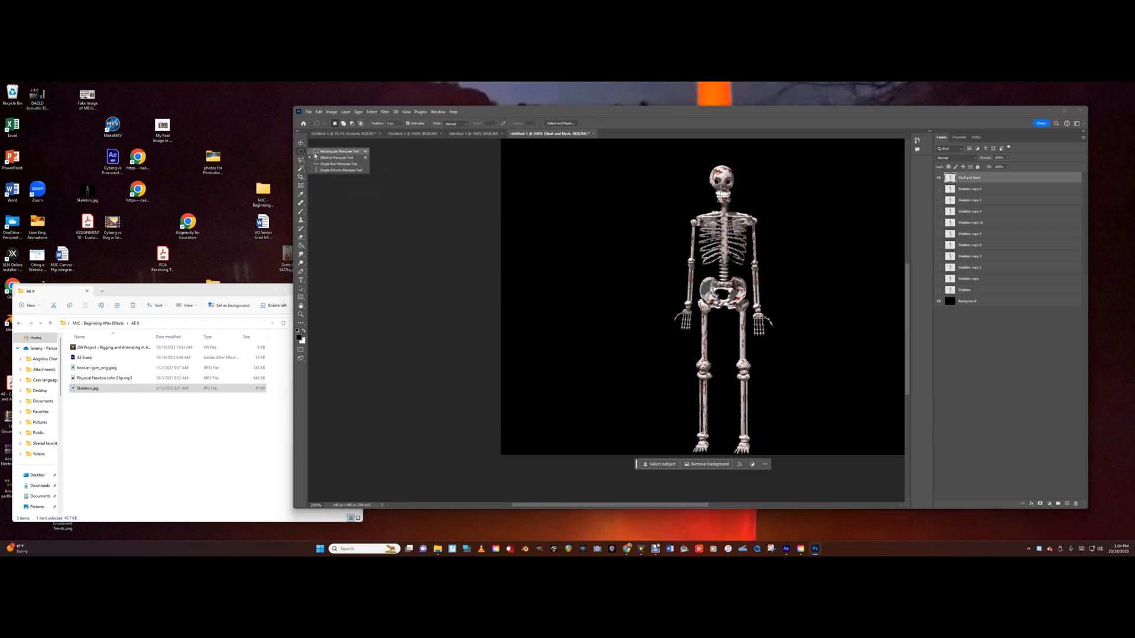
click(321, 151)
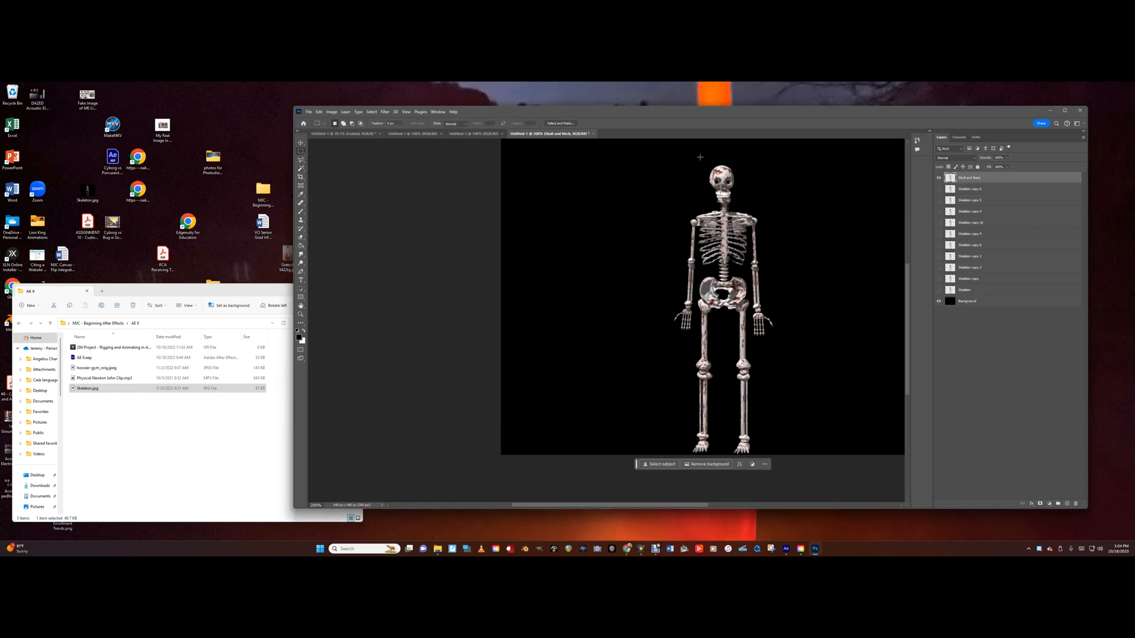
drag(700, 157, 751, 211)
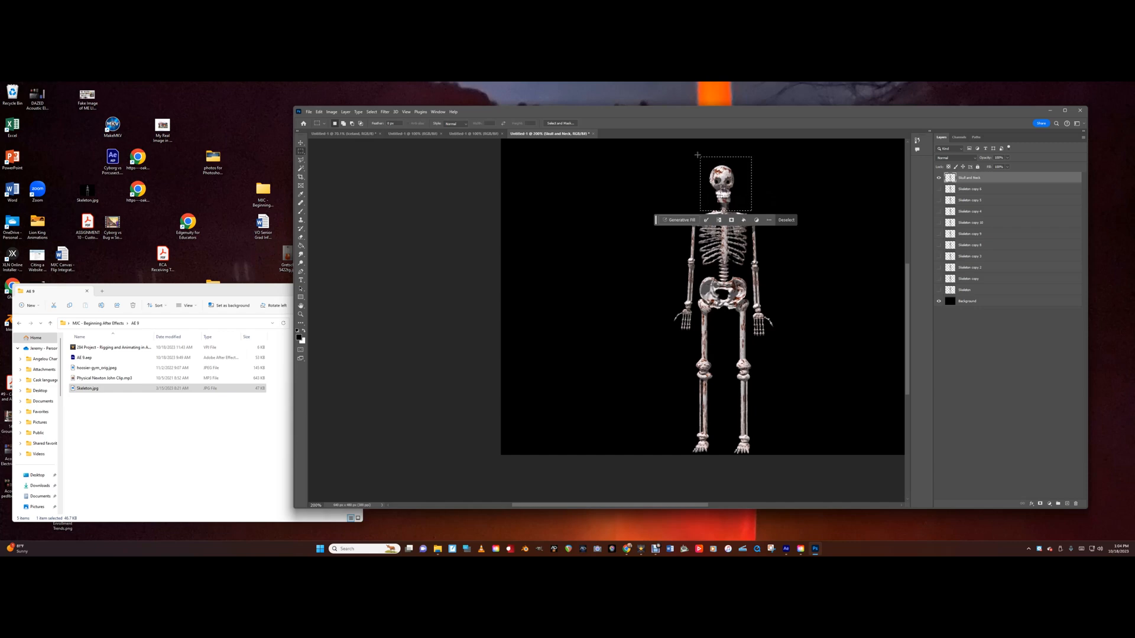
drag(698, 154, 758, 163)
- Invert the selection, delete the rest of the skeleton from the Skull and Neck layer, and deselect
click(371, 112)
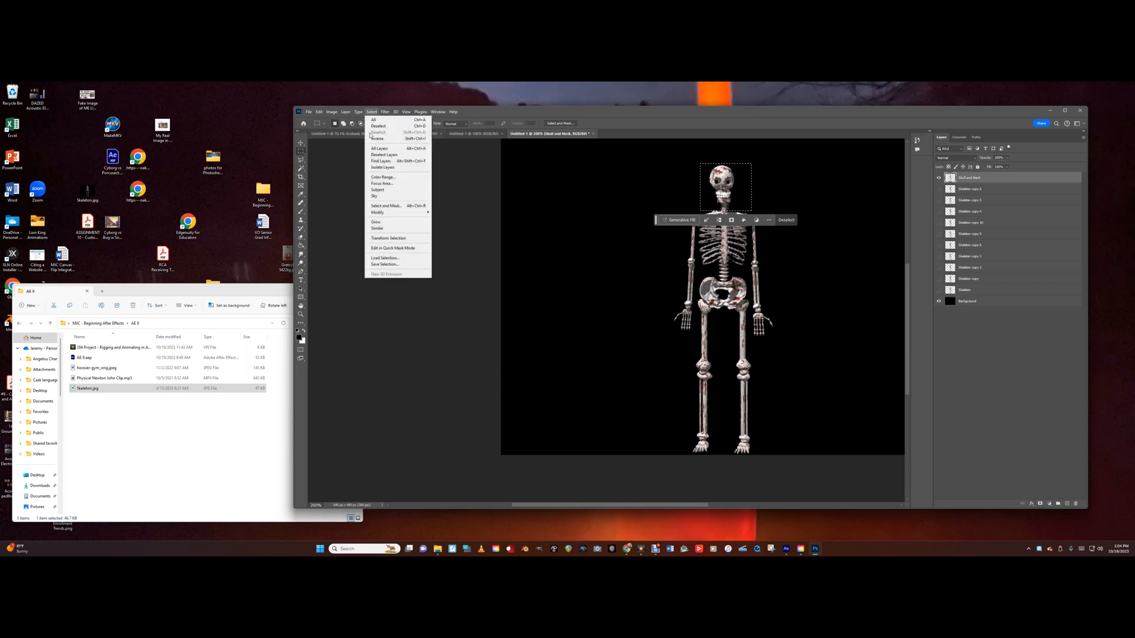
click(371, 139)
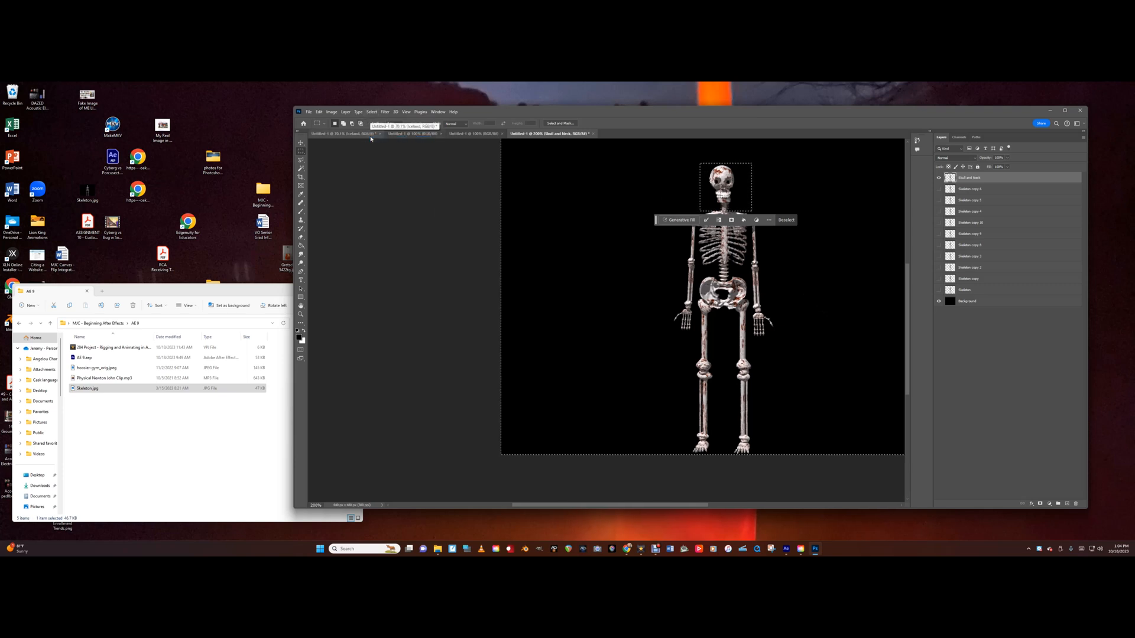
key(Delete)
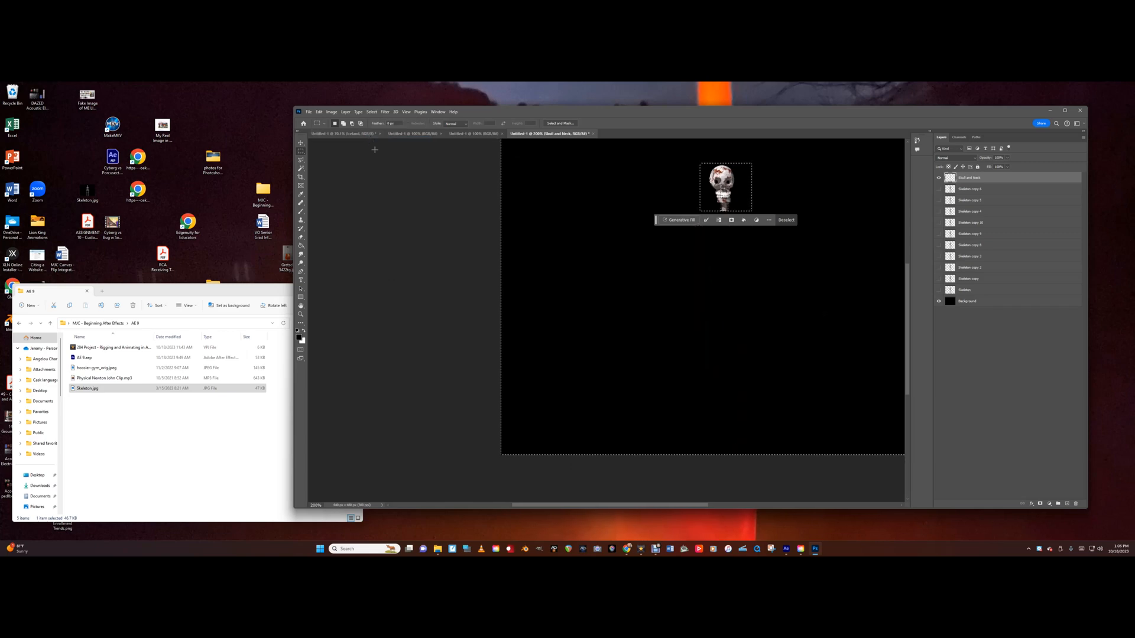
key(ctrl+d)
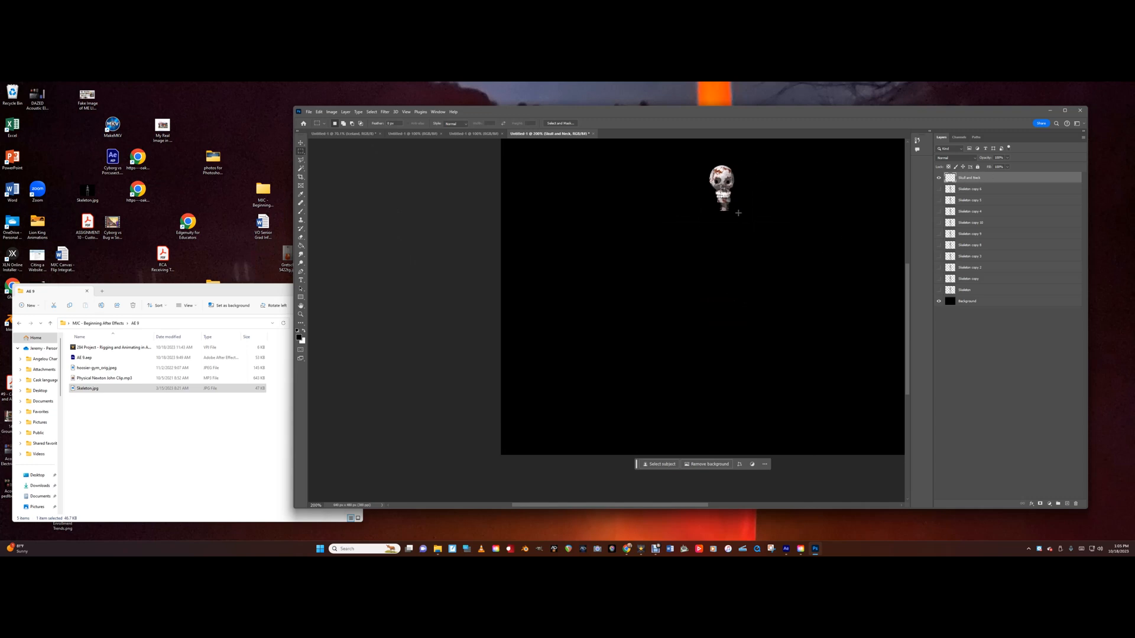
- Show the Skeleton copy 6 layer, draw a rectangular marquee from the neck base to the waist, and trim its upper edge
click(939, 189)
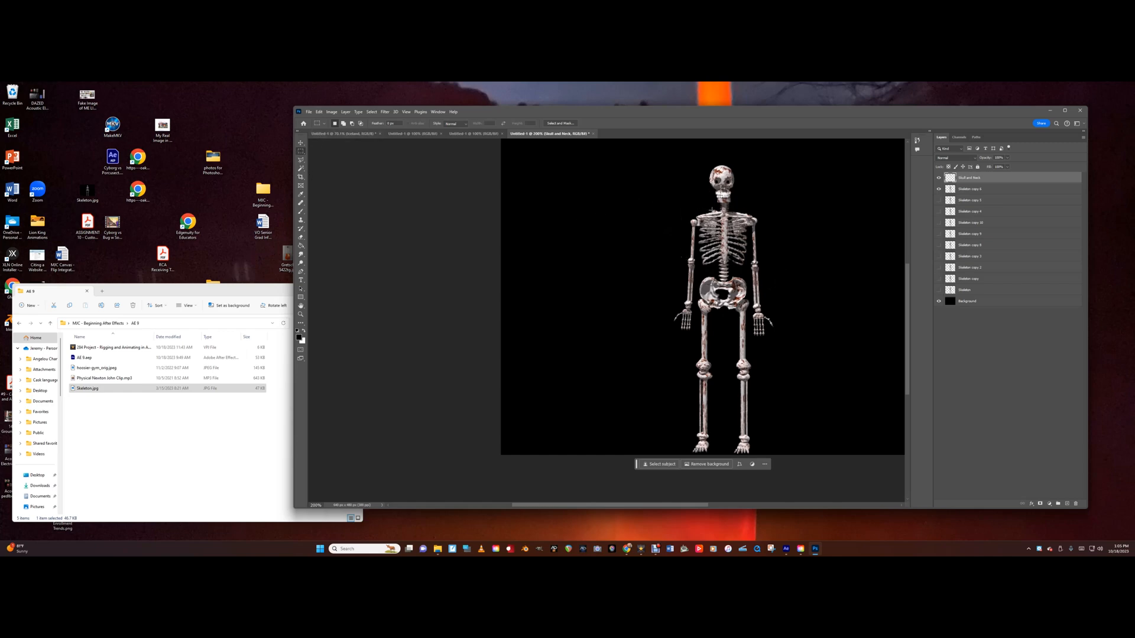
drag(712, 210, 713, 212)
mouse_move(749, 258)
mouse_down()
mouse_move(778, 284)
mouse_move(749, 263)
mouse_up()
click(766, 263)
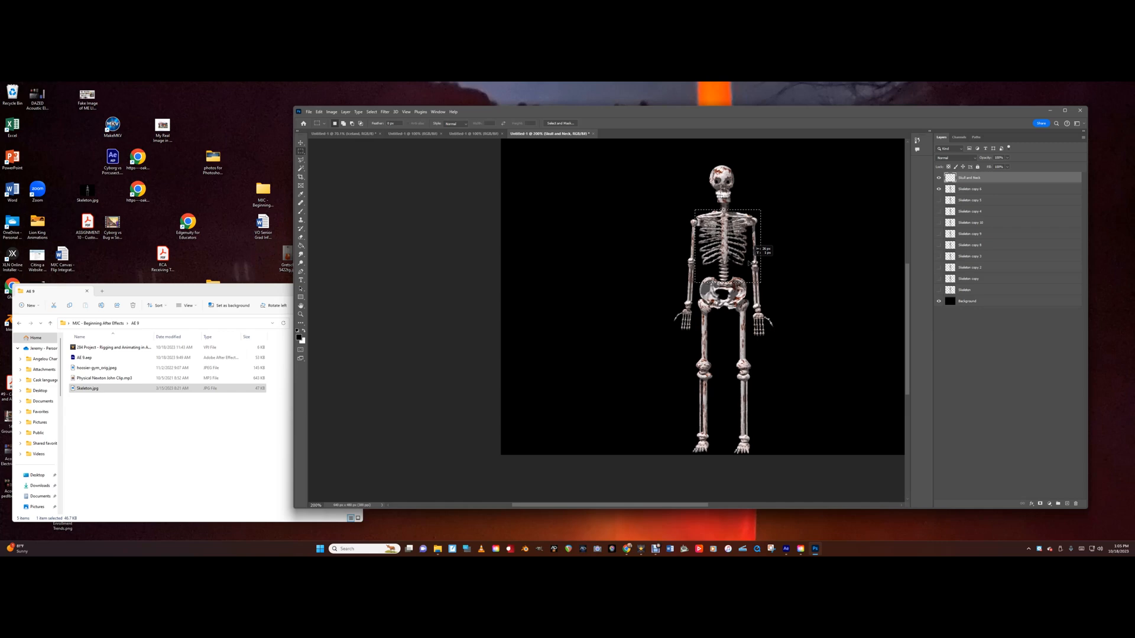
drag(749, 263, 750, 263)
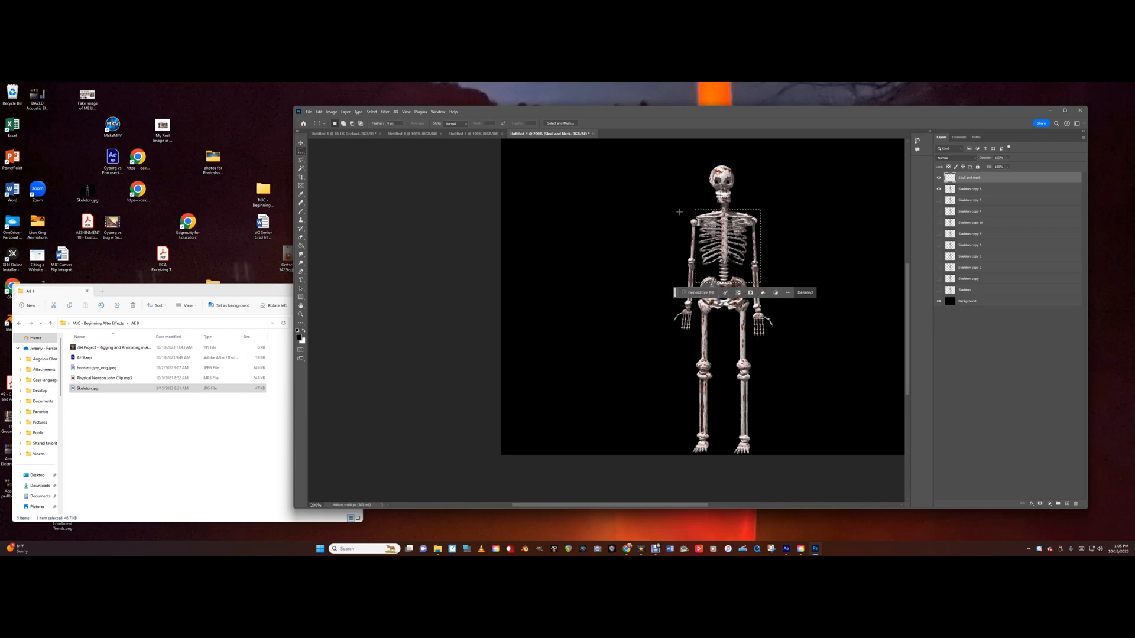
drag(688, 205, 709, 209)
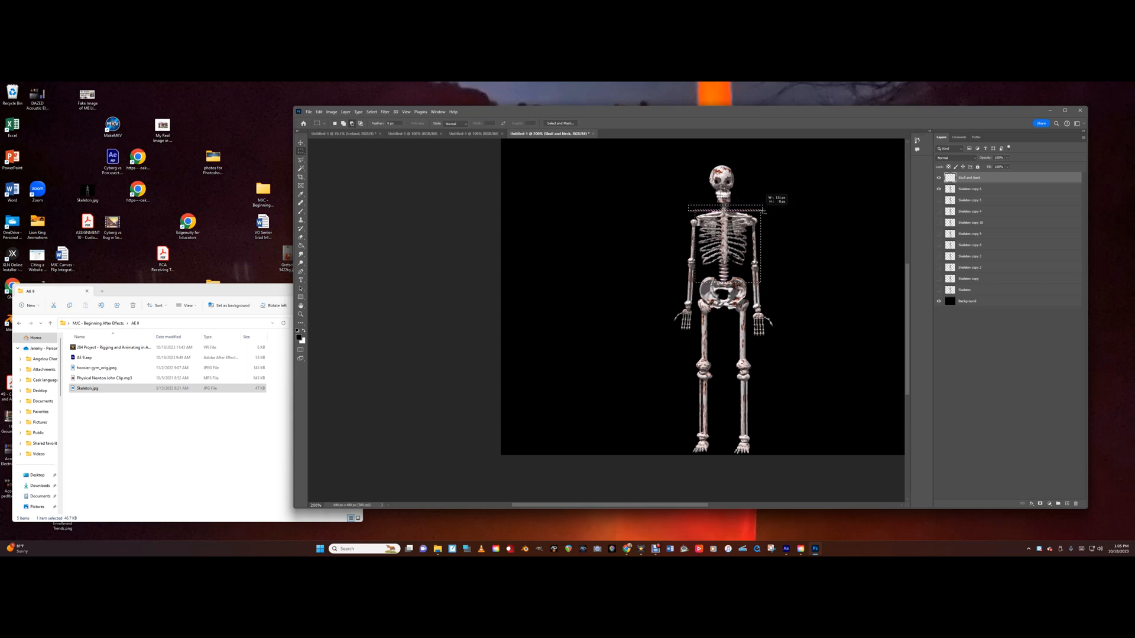
drag(763, 211, 763, 211)
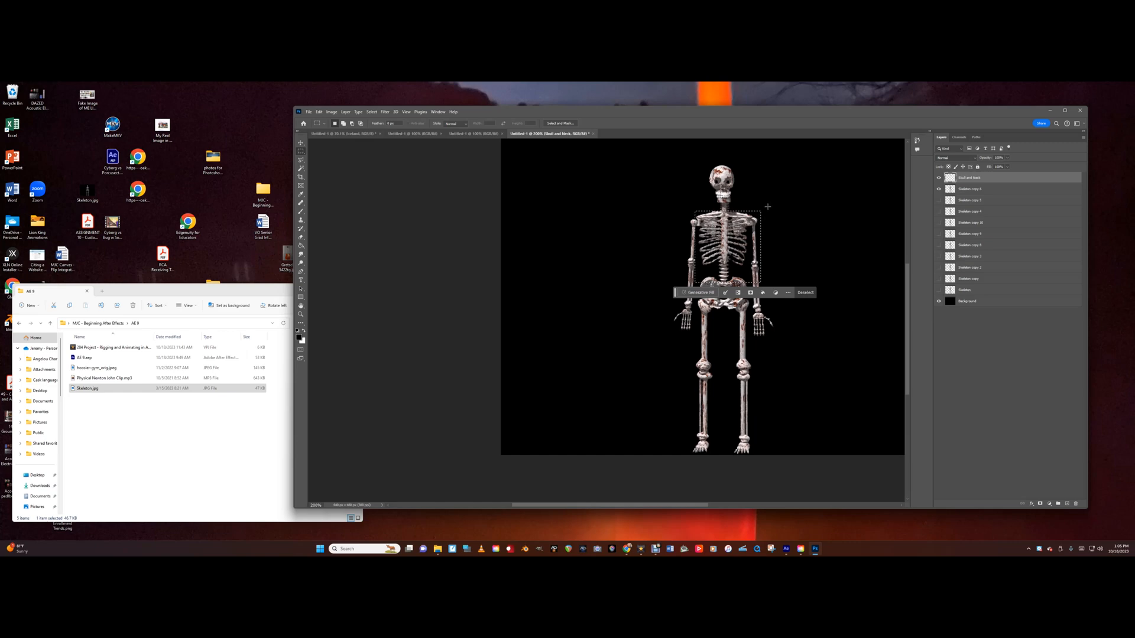
- Subtract the excess strip over the arm at the ribcage's right from the torso selection, trim its lower edge, and invert it
drag(766, 208, 762, 240)
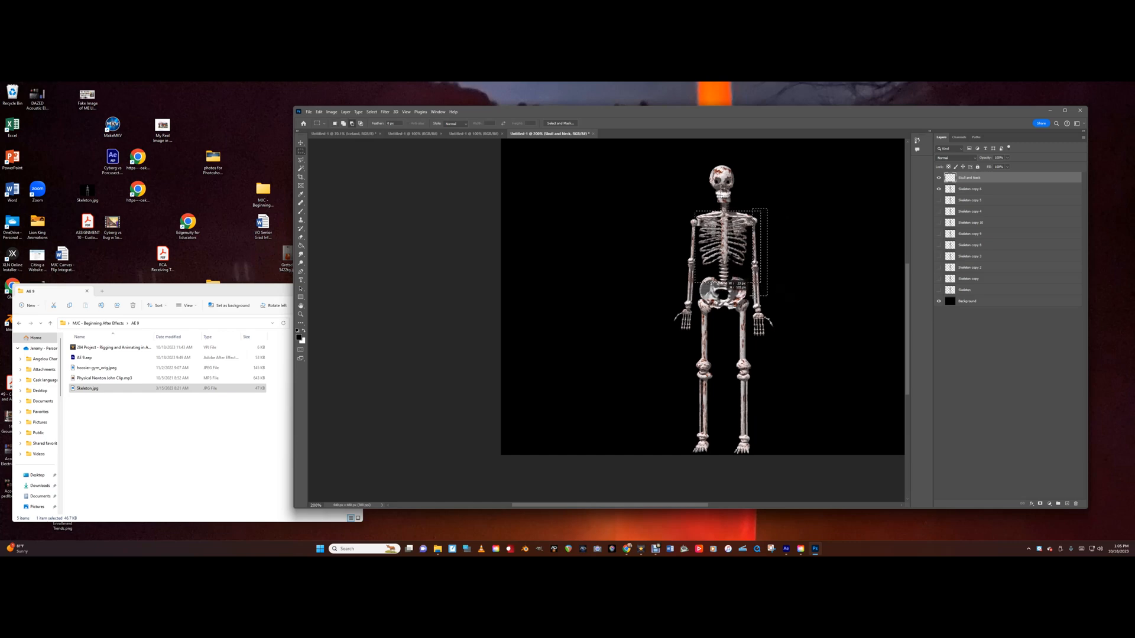
drag(752, 296, 751, 295)
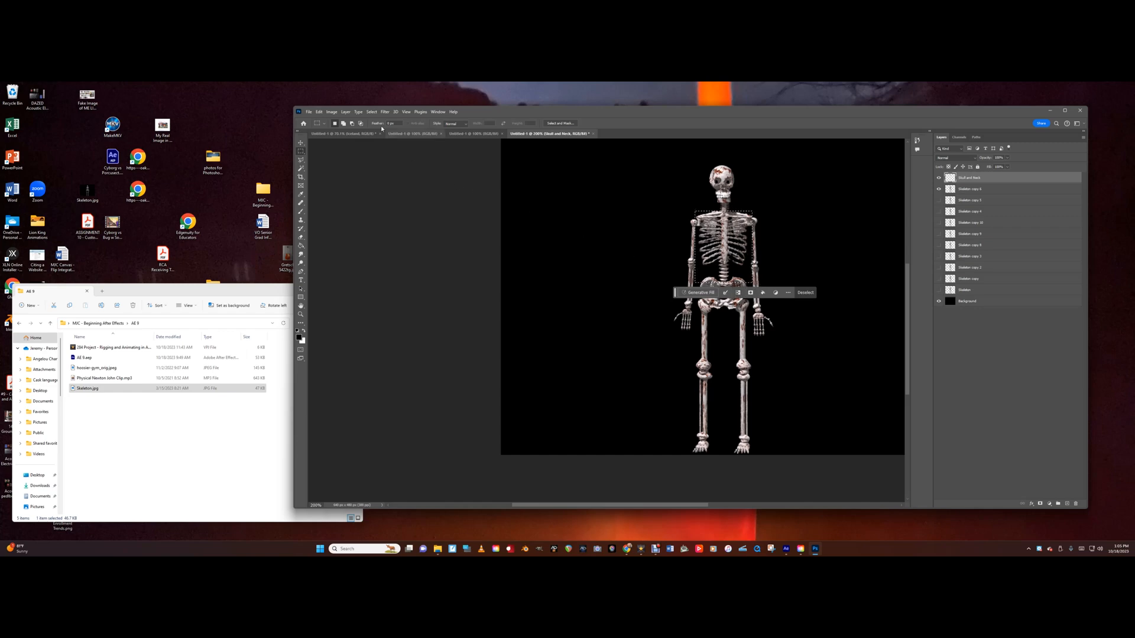
click(372, 112)
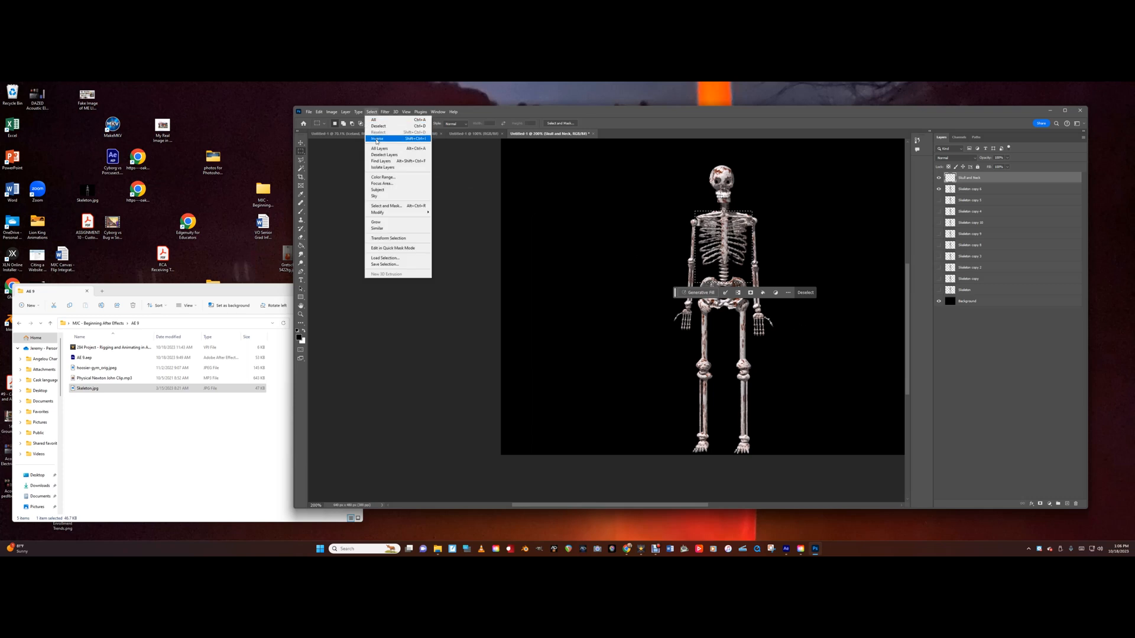
click(376, 139)
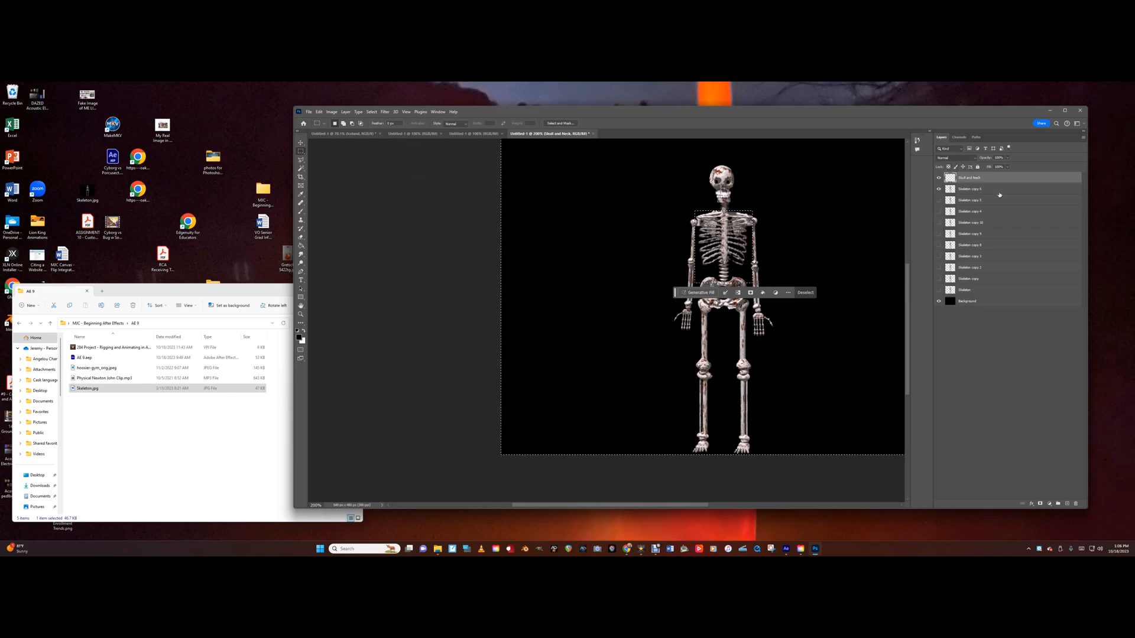
- Delete everything outside the torso from the Skeleton copy 6 layer, keeping that layer visible
click(938, 191)
click(939, 190)
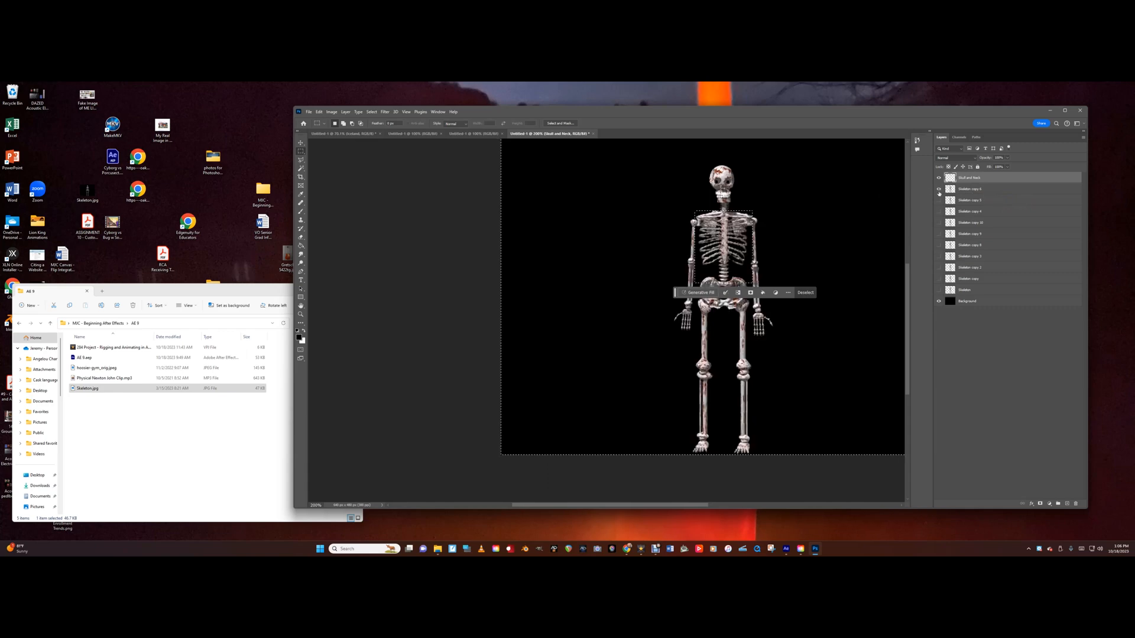
click(979, 190)
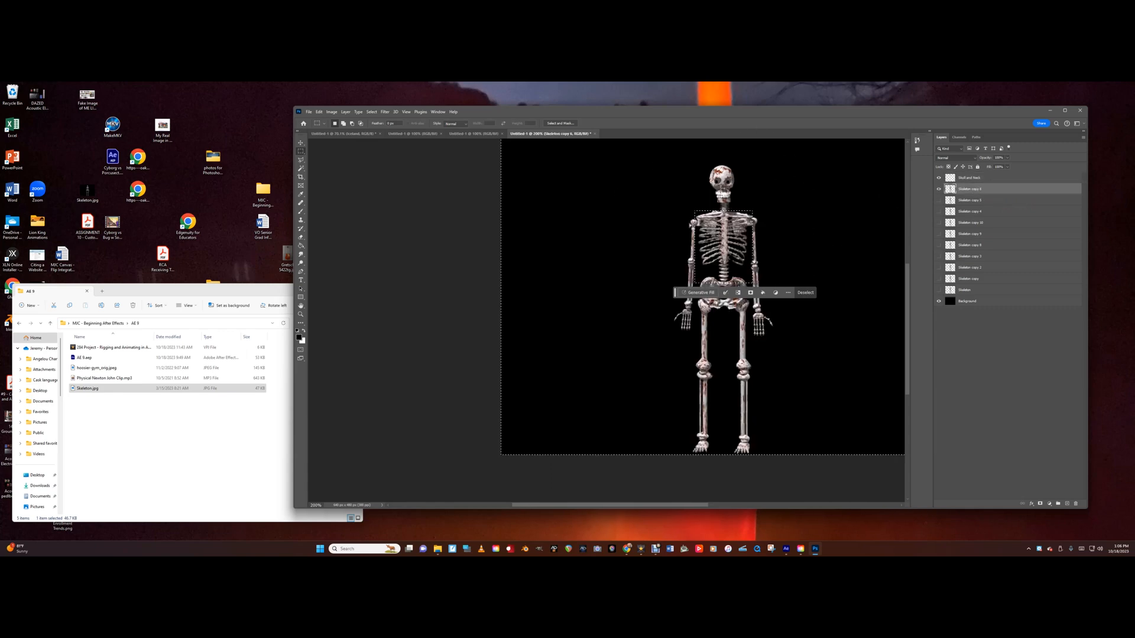
key(Delete)
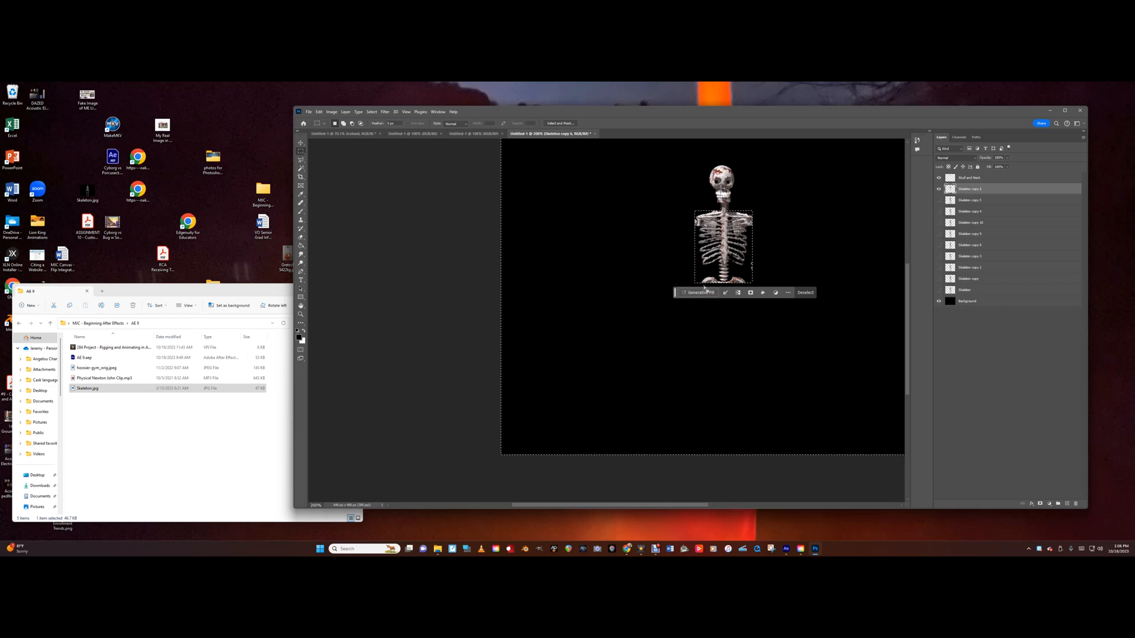
key(ctrl+d)
- Rename the trimmed ribcage layer as "Torso" and clear the selection
double_click(967, 189)
text(Torso)
click(983, 211)
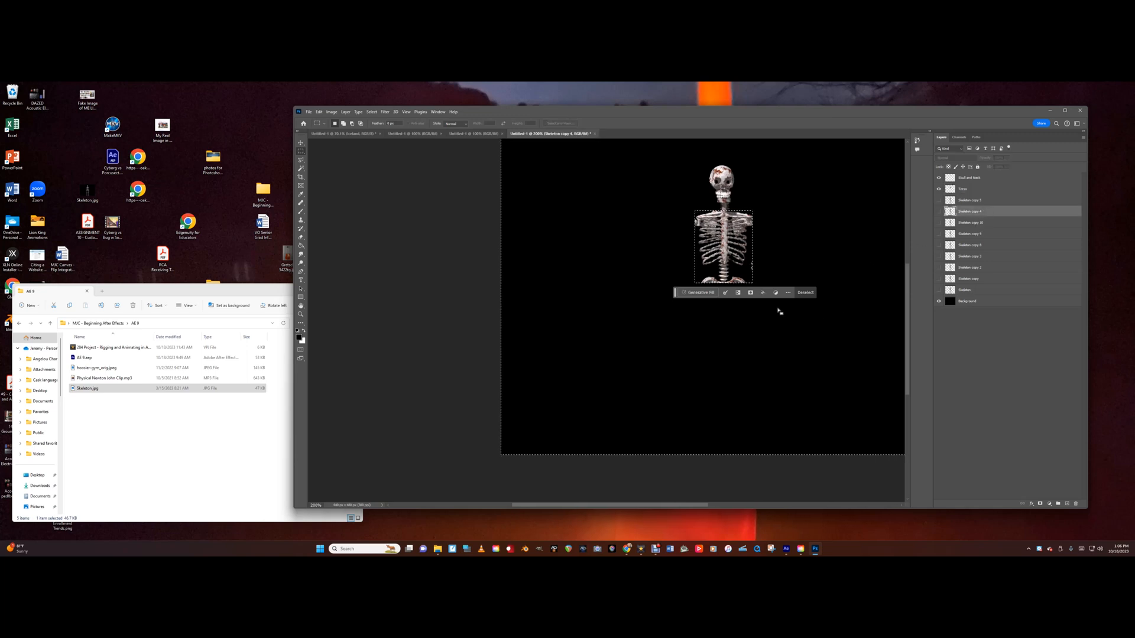
click(745, 325)
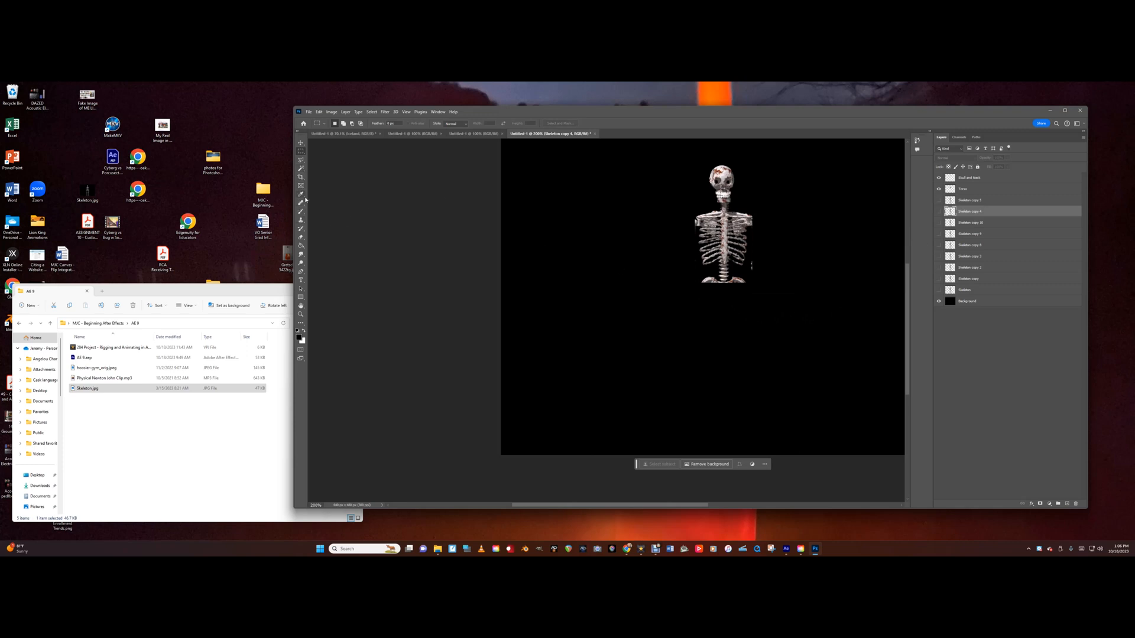
- Erase the leftover arm and pelvis fragments around the ribcage on the Torso layer, reducing the eraser size for finer cleanup
click(300, 238)
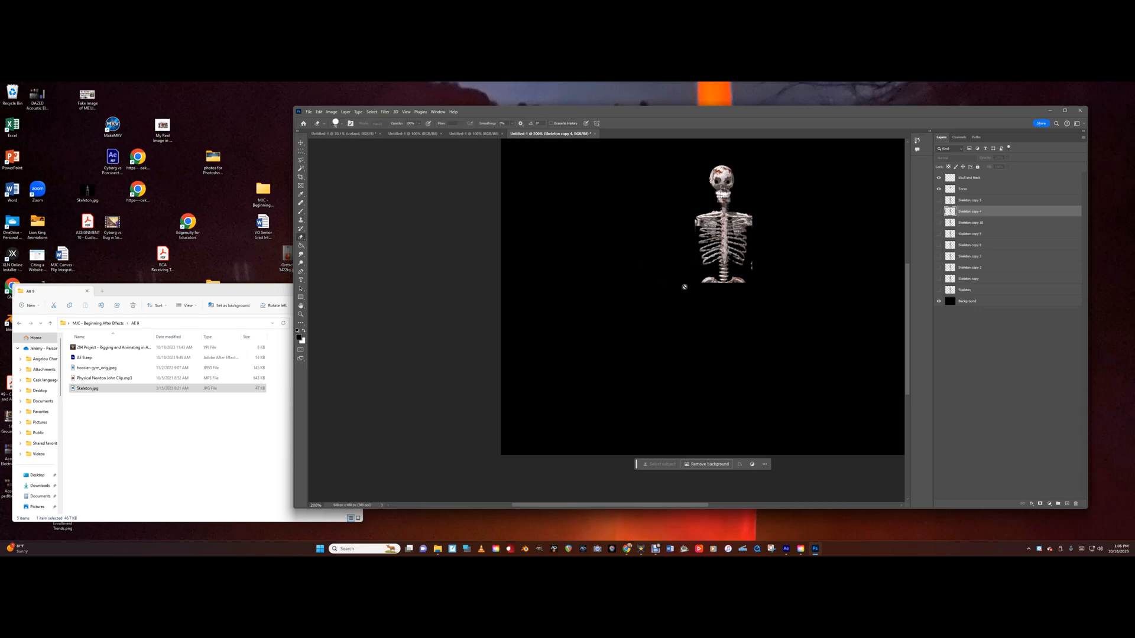
click(970, 188)
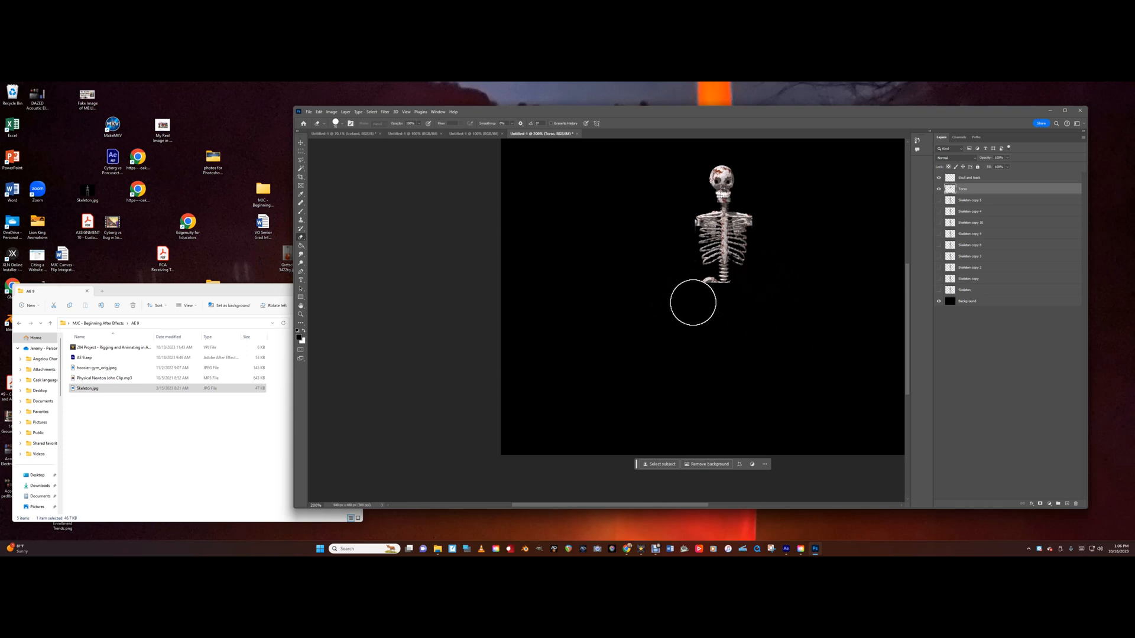
drag(694, 296, 697, 291)
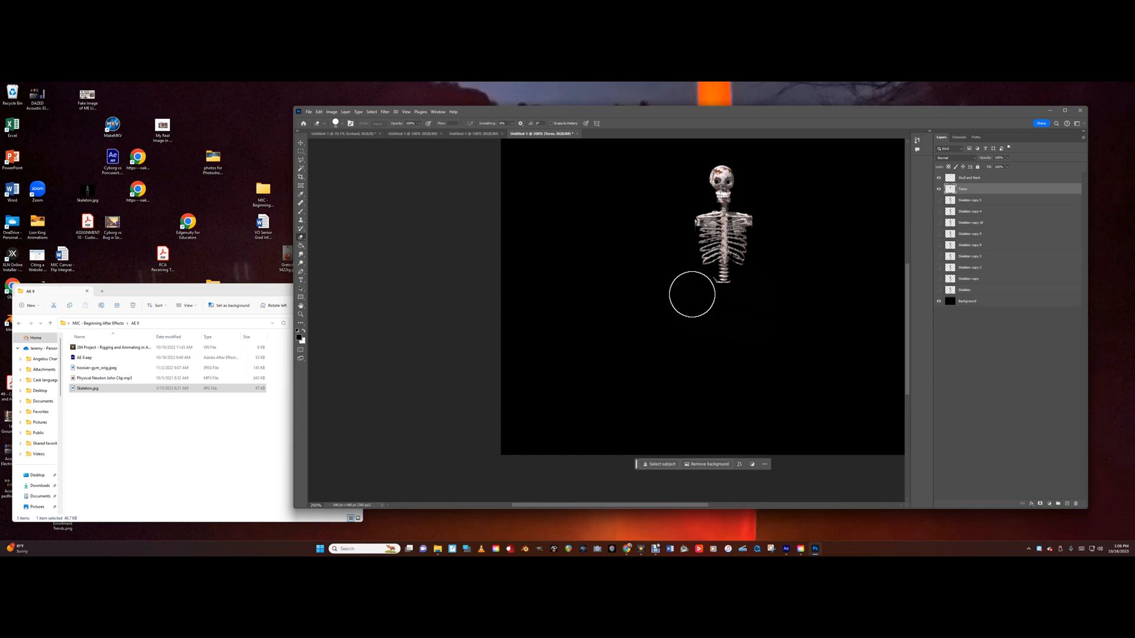
key(bracketleft)
key(bracketleft)
key(bracketleft)
key(bracketleft)
click(939, 178)
click(938, 178)
- Show the skeleton layer directly below Torso and rename it "LT Bicep"
click(939, 200)
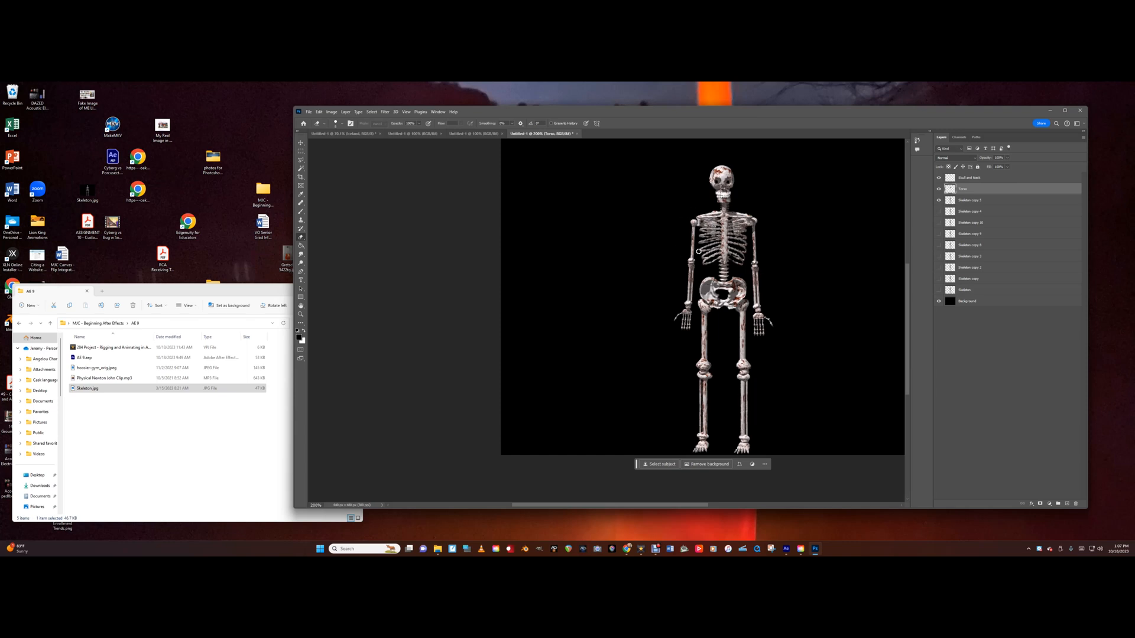
click(966, 201)
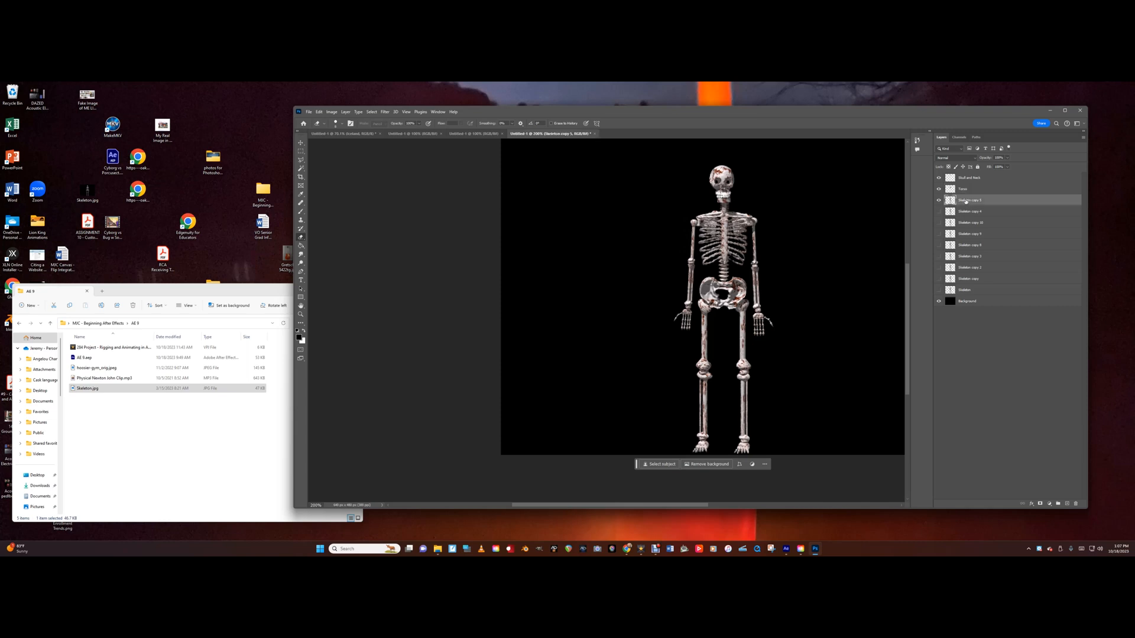
text(Le)
key(Return)
- Isolate the upper arm at the ribcage's left on the LT Bicep layer using an inverted rectangular marquee, deleting the rest and deselecting
click(301, 152)
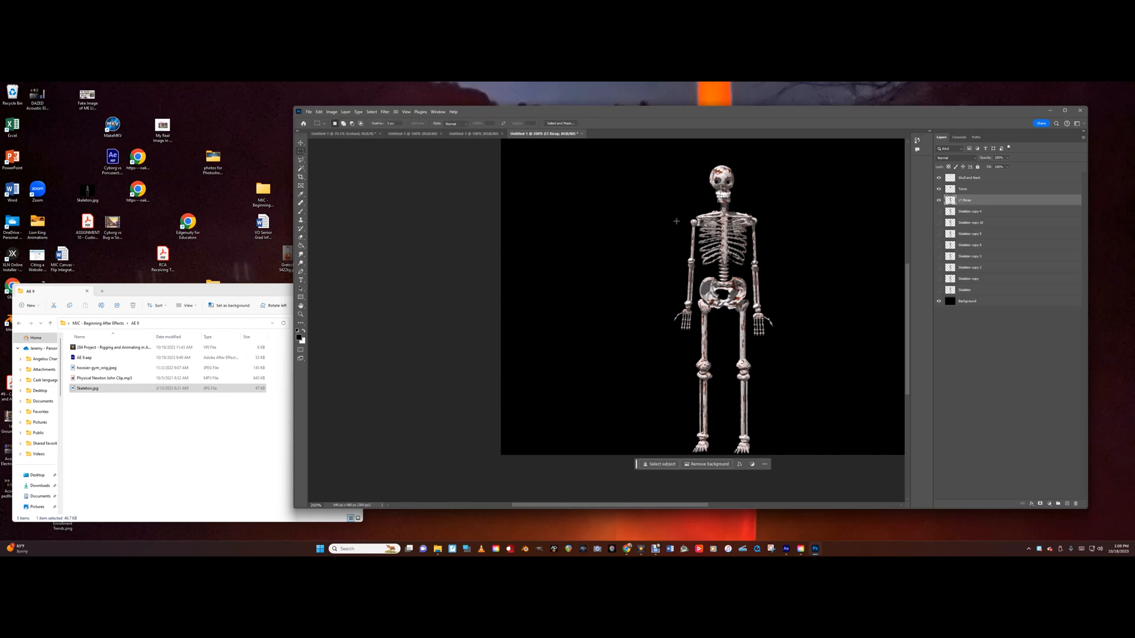
drag(686, 216, 696, 263)
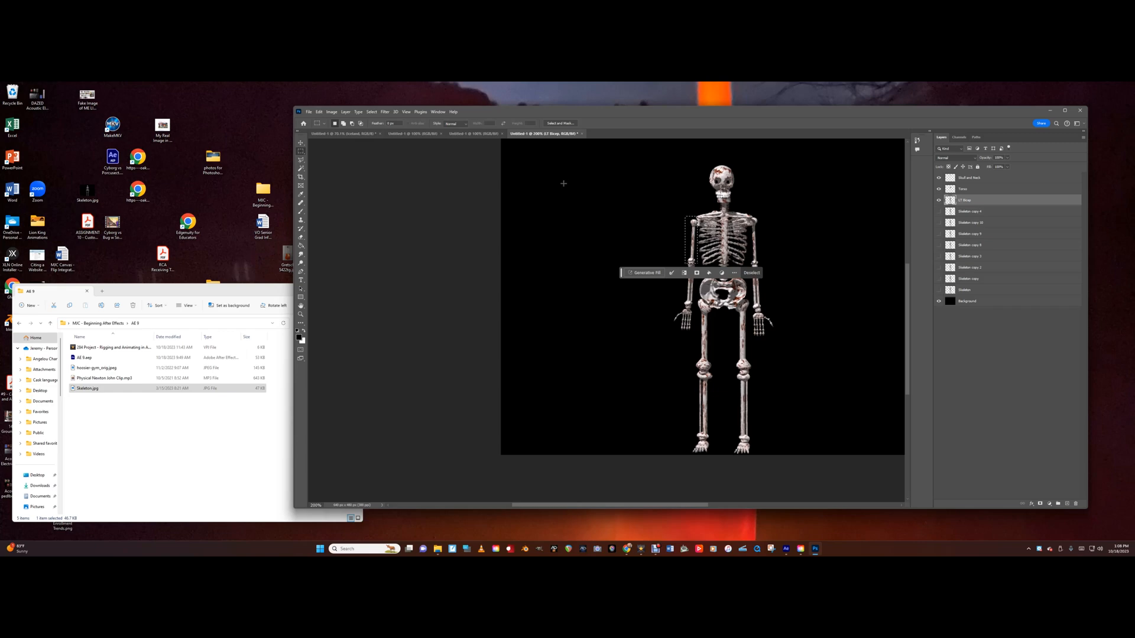
click(371, 112)
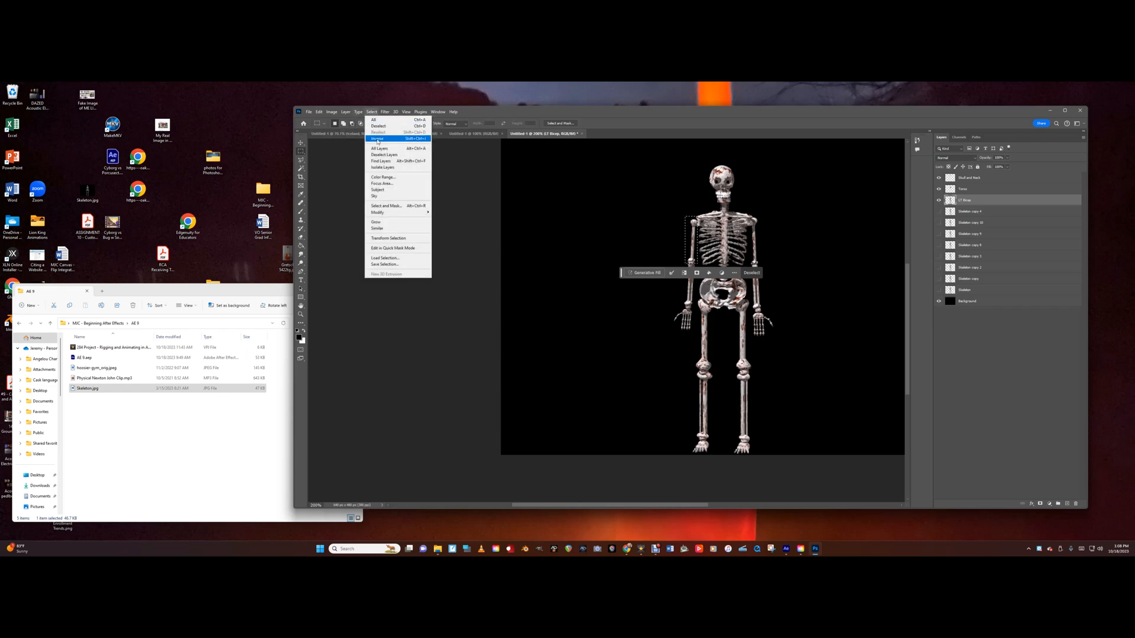
click(378, 142)
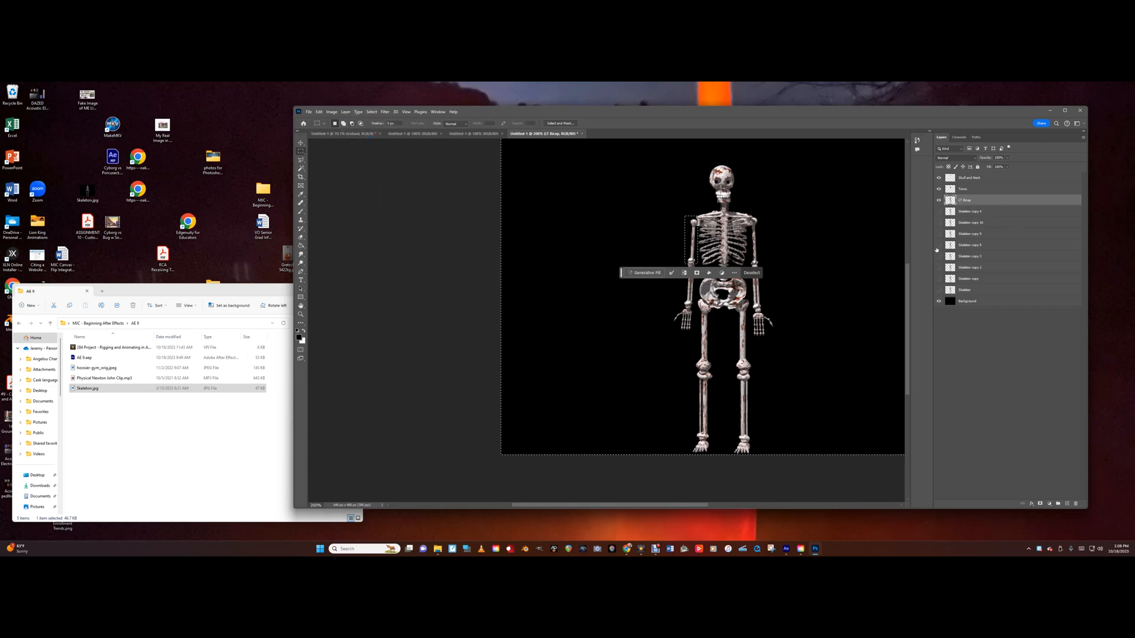
key(Delete)
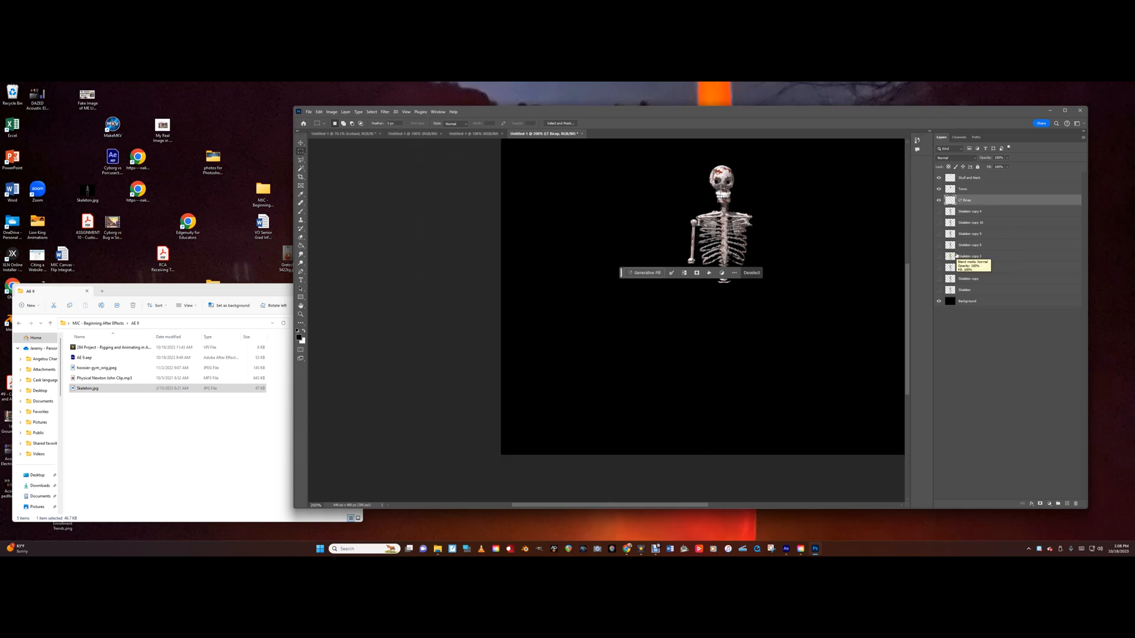
key(ctrl+d)
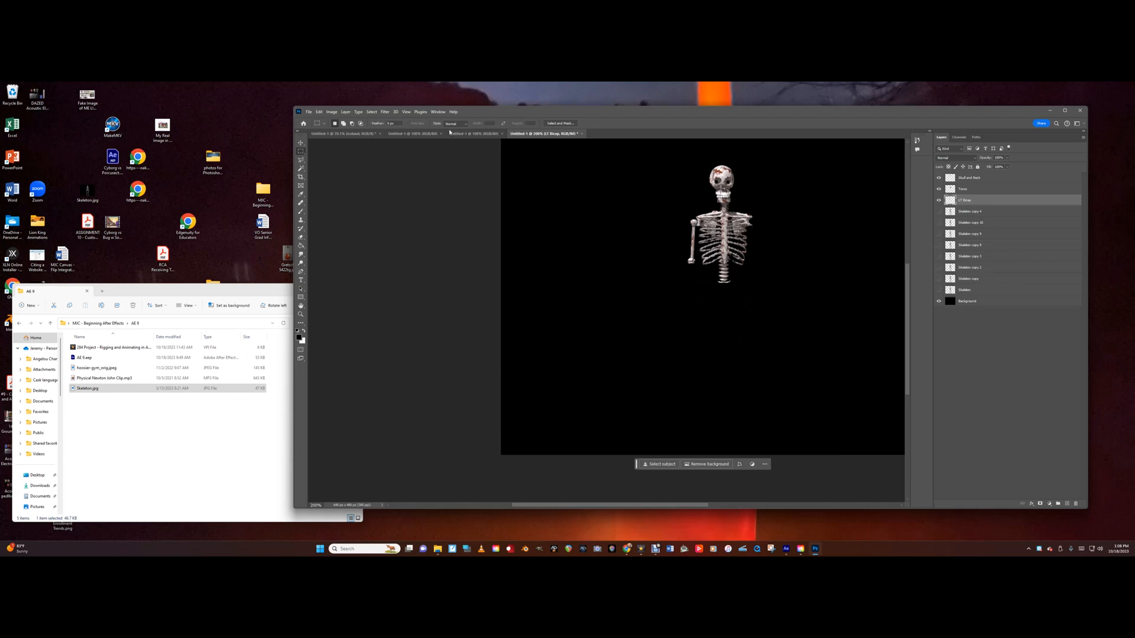
- Move the LT Bicep bone clear of the torso, erase the stray shoulder fragment above it, and move it back to the shoulder
key(v)
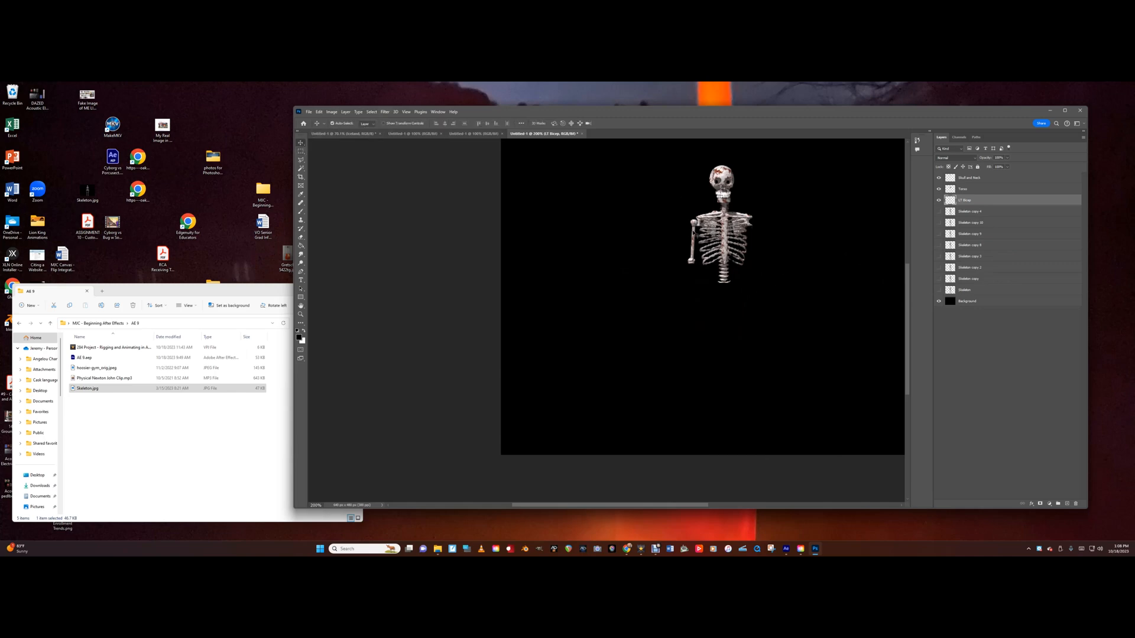
drag(701, 215, 689, 213)
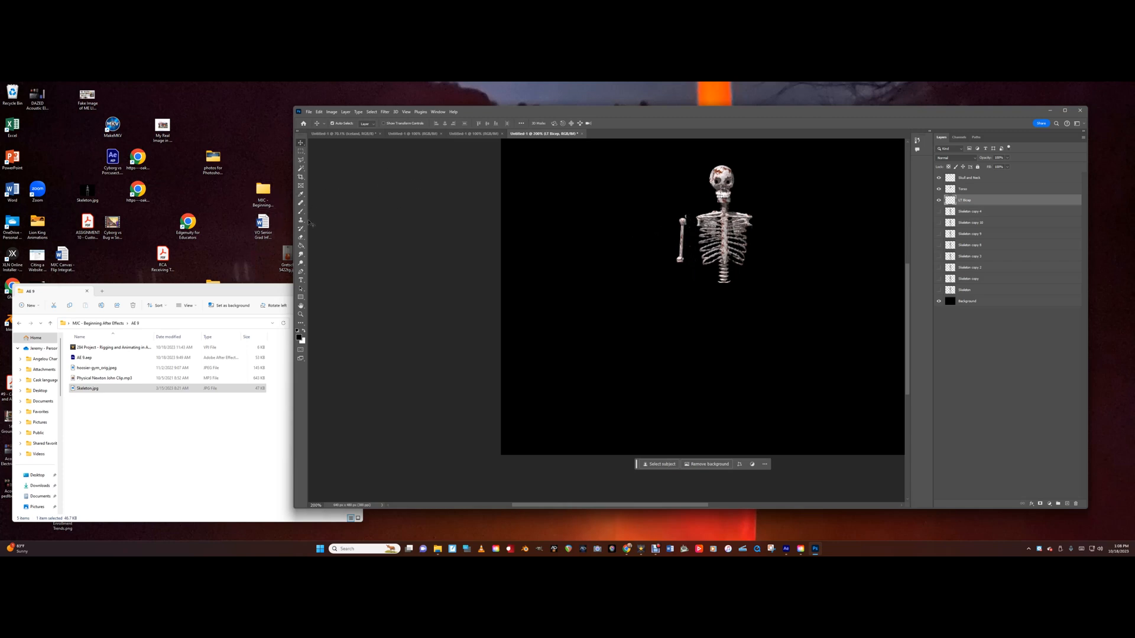
click(301, 237)
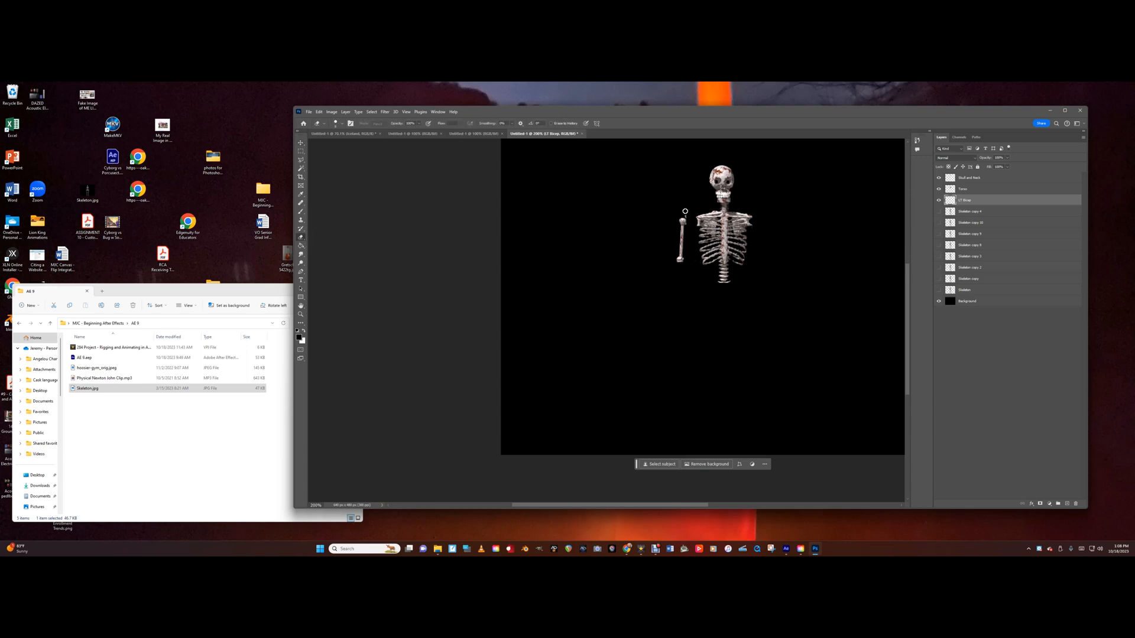
drag(685, 214, 688, 216)
key(v)
drag(682, 224, 697, 223)
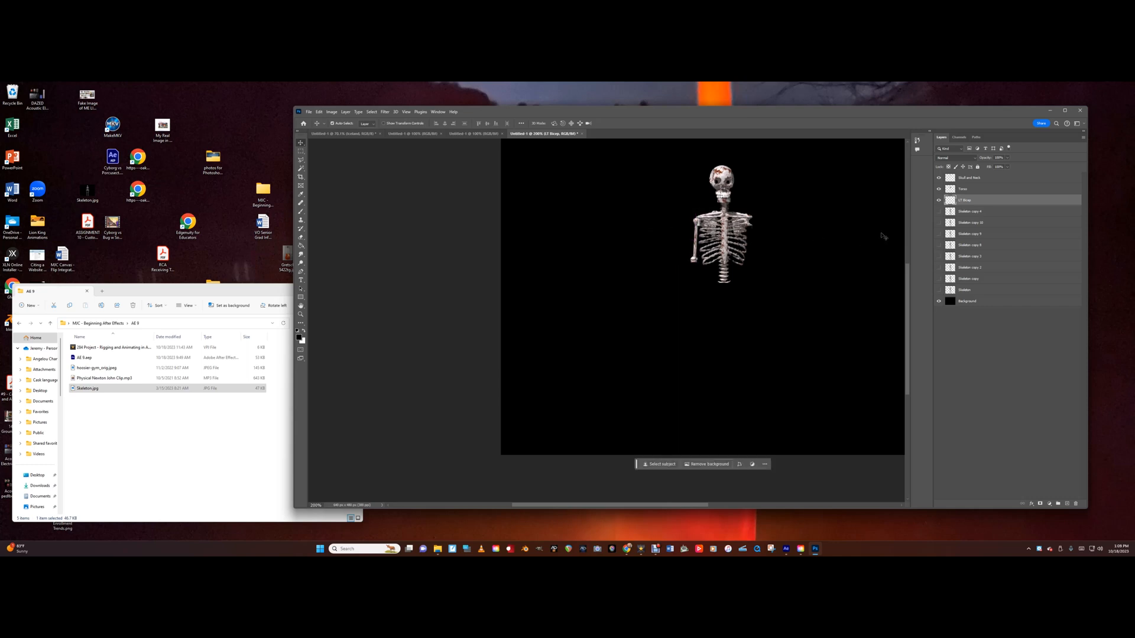
- Show the full skeleton layer below LT Bicep as a guide, and reposition the LT Bicep bone over its upper arm
click(965, 214)
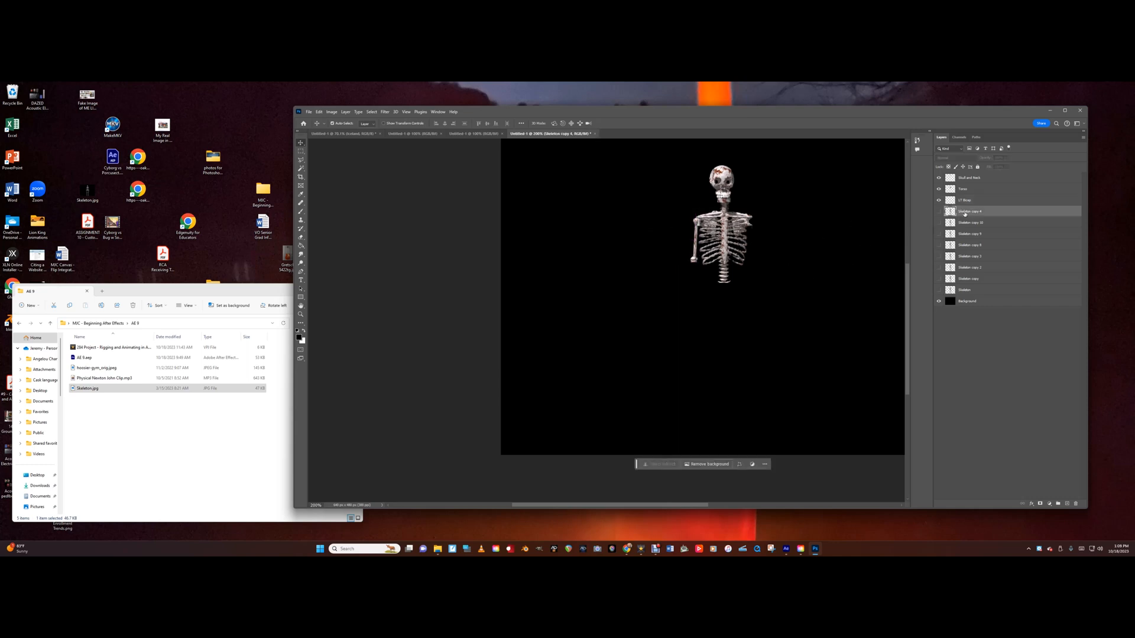
click(939, 212)
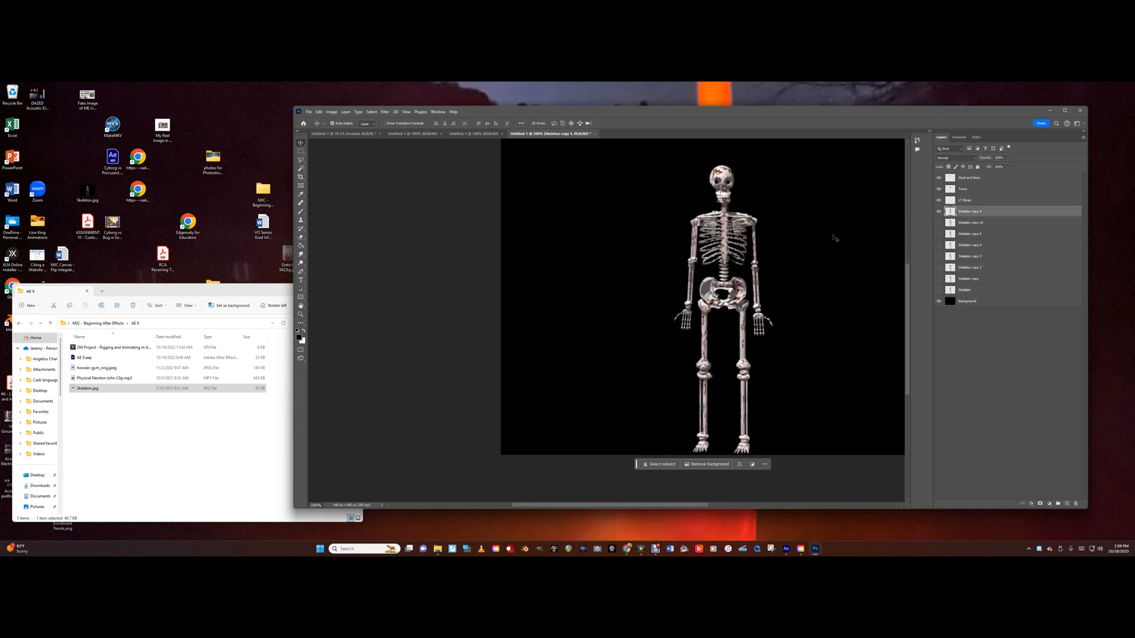
click(968, 202)
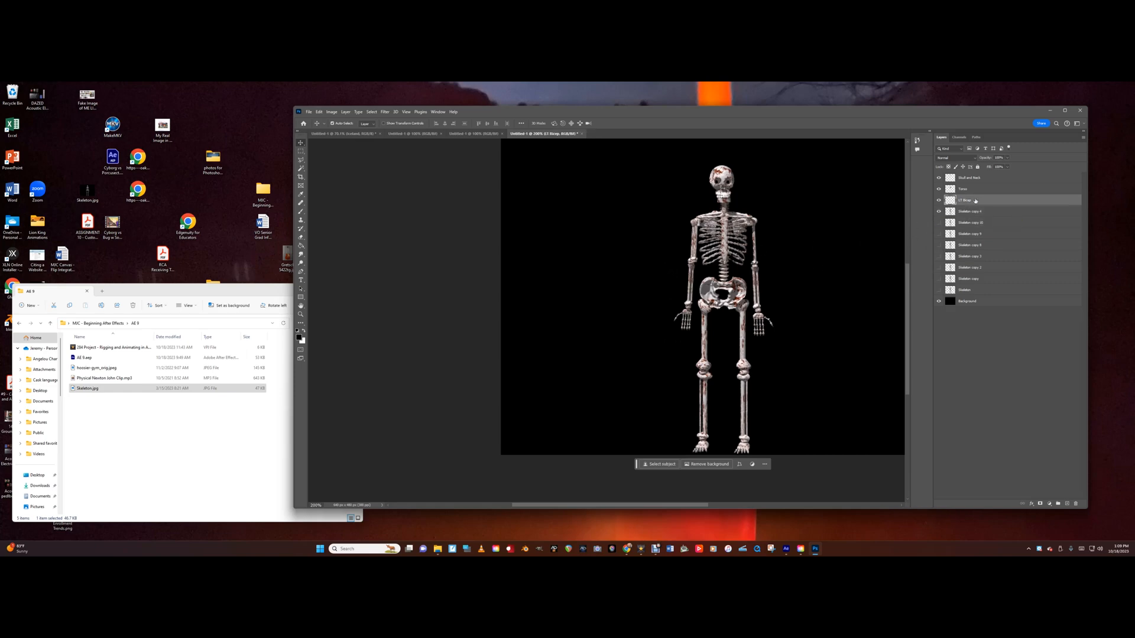
click(694, 226)
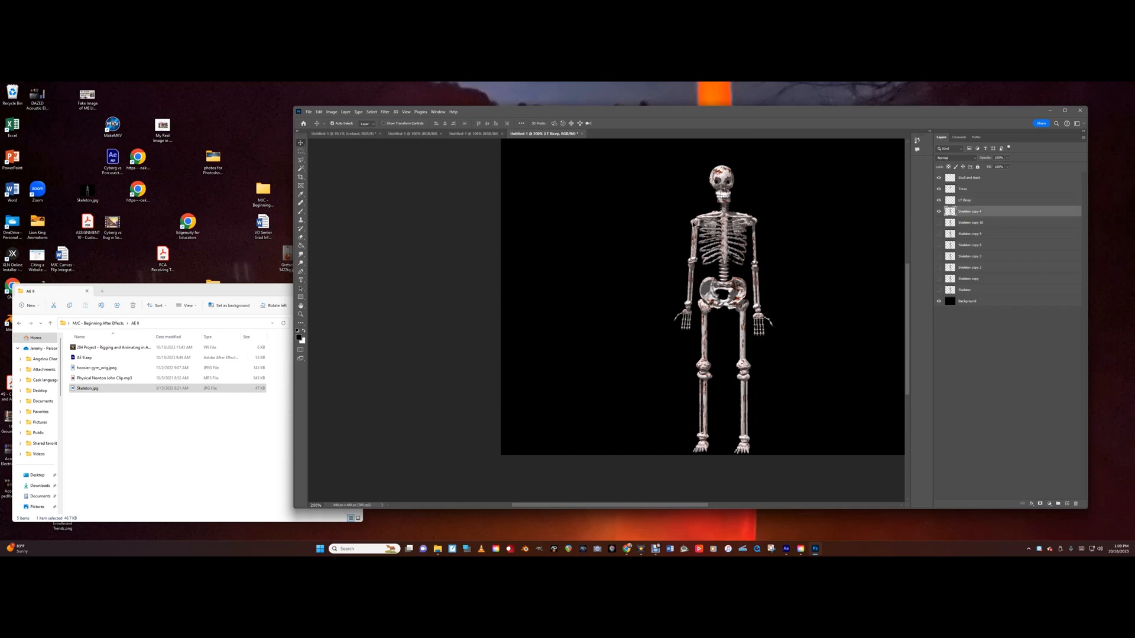
click(969, 201)
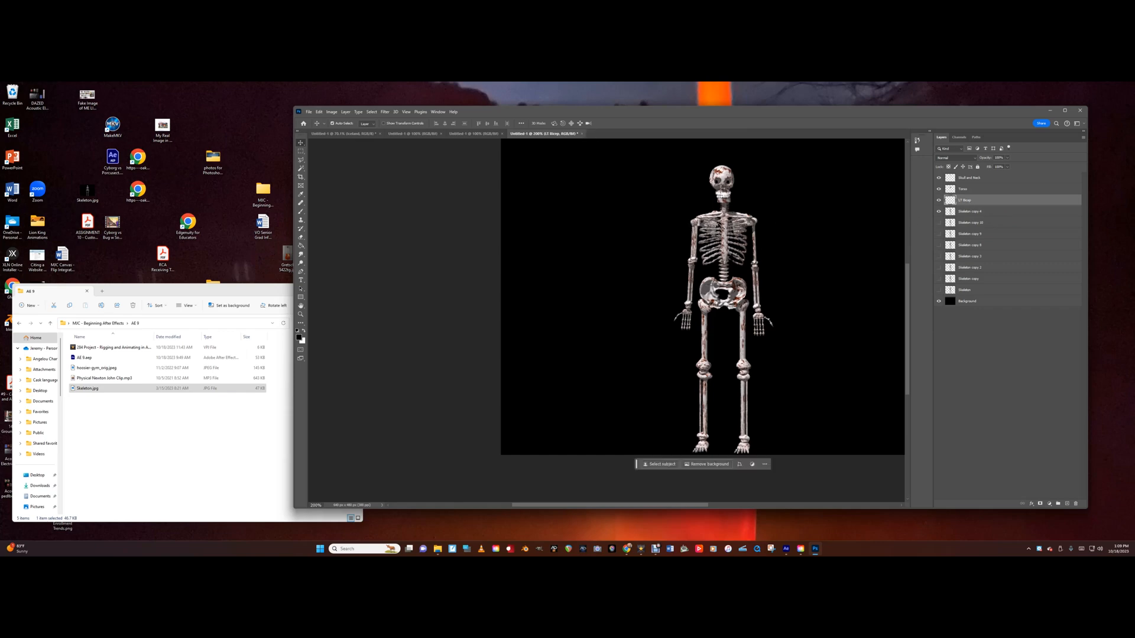
drag(695, 224, 698, 223)
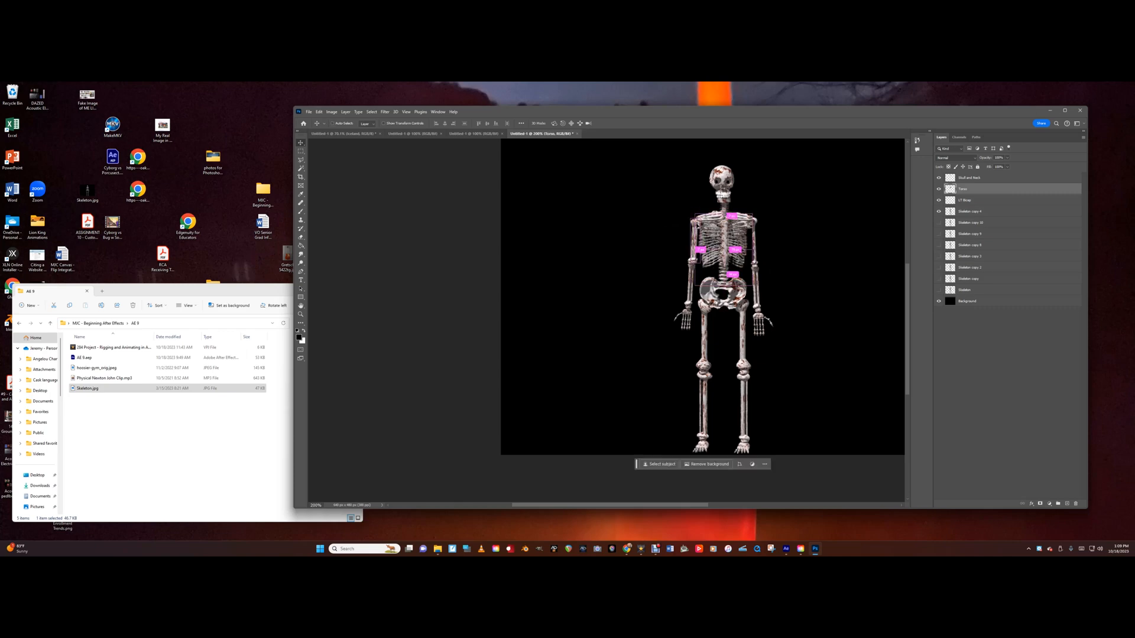
click(963, 199)
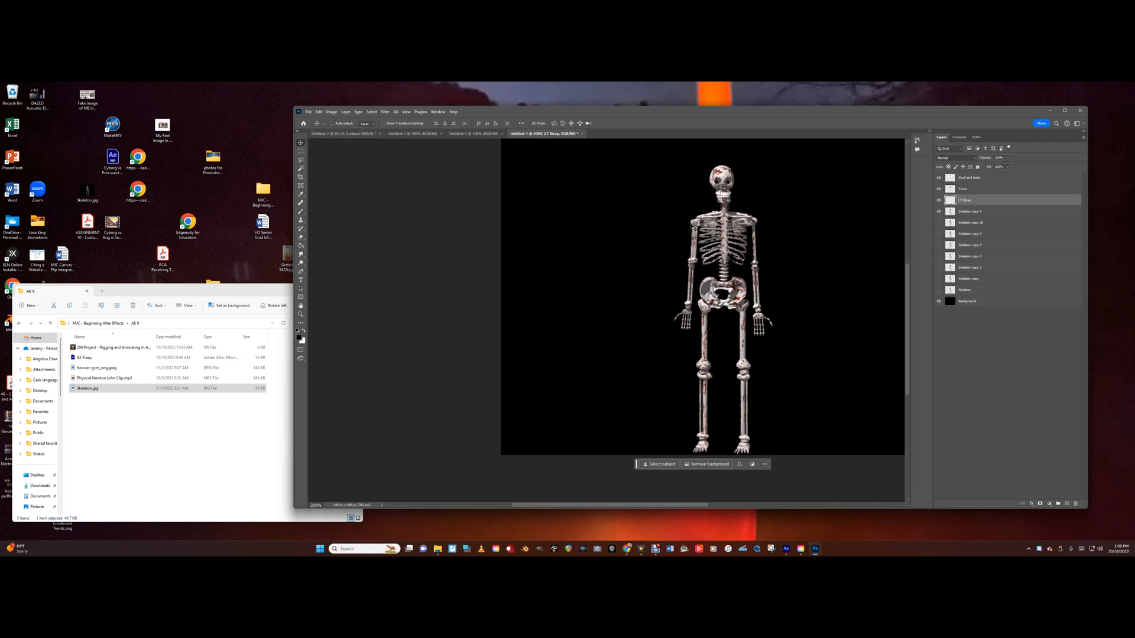
drag(693, 227, 696, 216)
- Turn off Snap and fine-position the LT Bicep bone at the shoulder joint
click(406, 112)
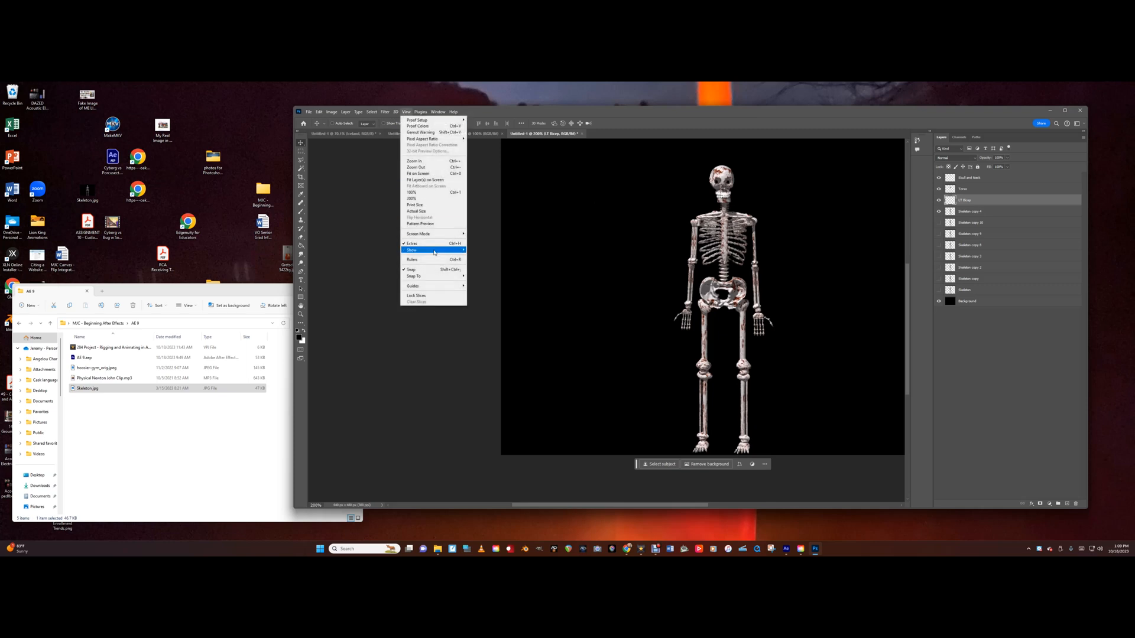
click(418, 270)
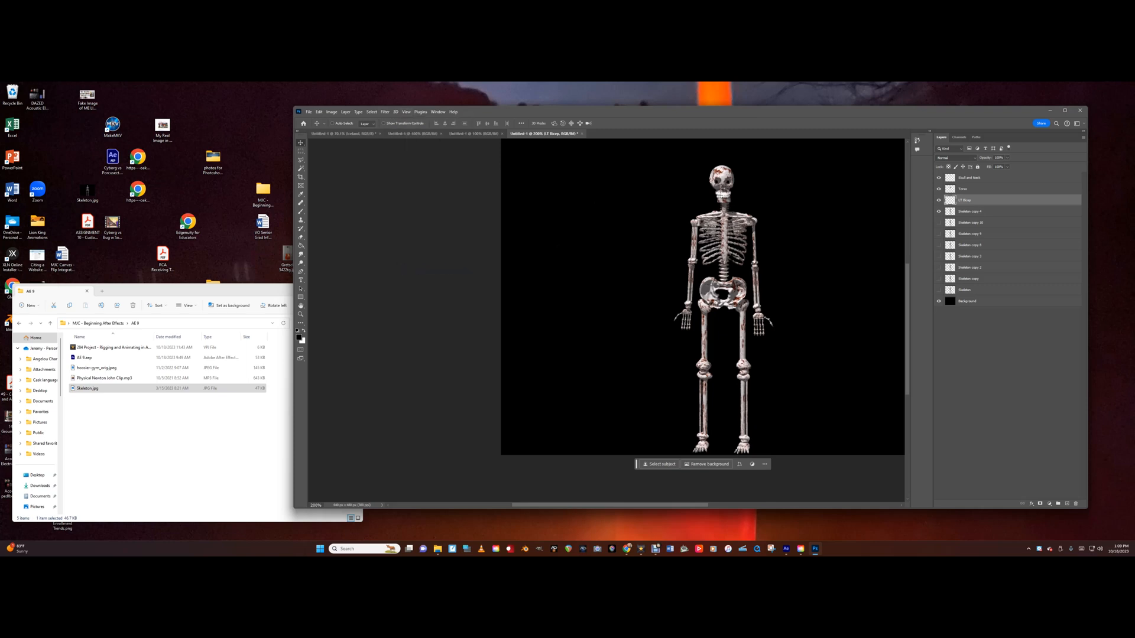
drag(695, 222, 697, 222)
- Rename the skeleton layer directly below LT Bicep as "LT Forearm", and activate the Rectangular Marquee tool
click(974, 212)
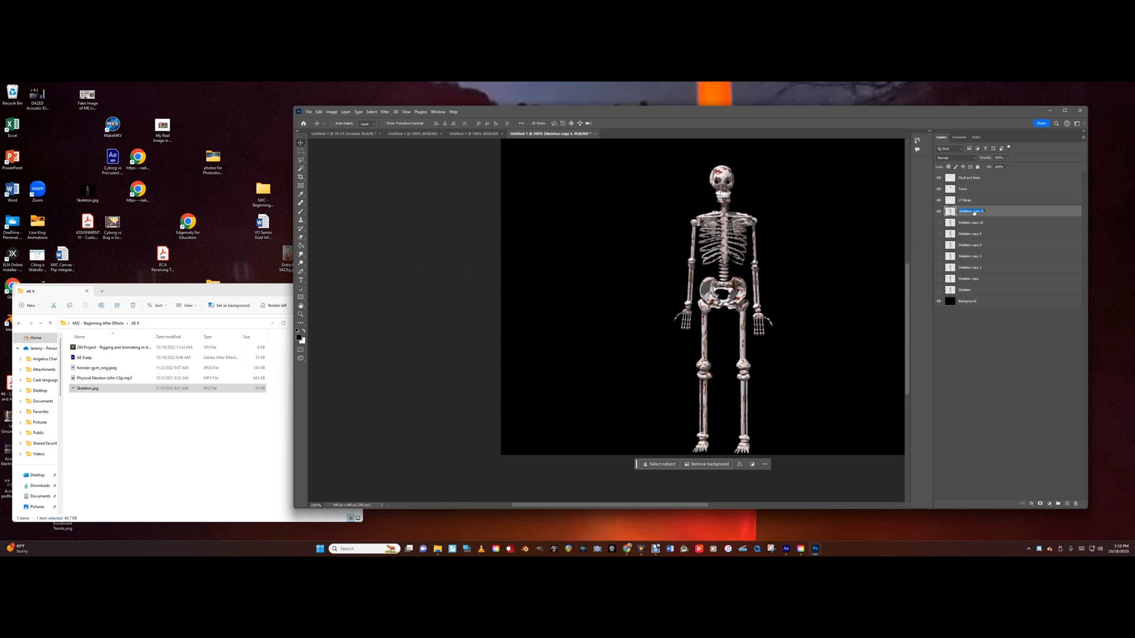
text(LT Forearm)
key(Return)
double_click(962, 211)
key(Return)
click(300, 152)
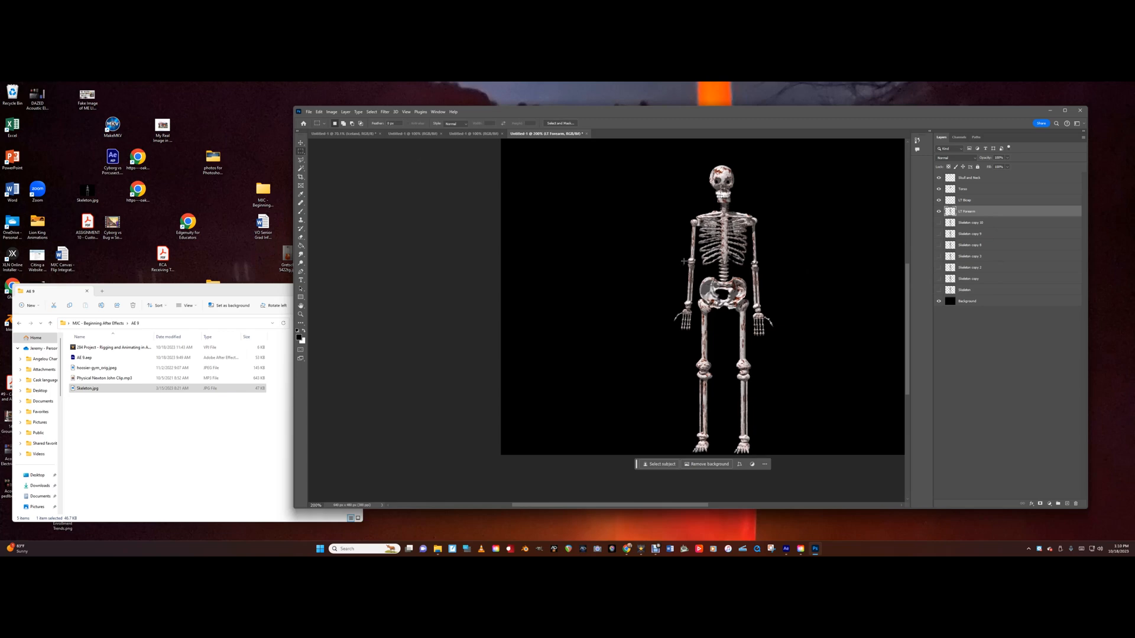
drag(685, 261, 685, 326)
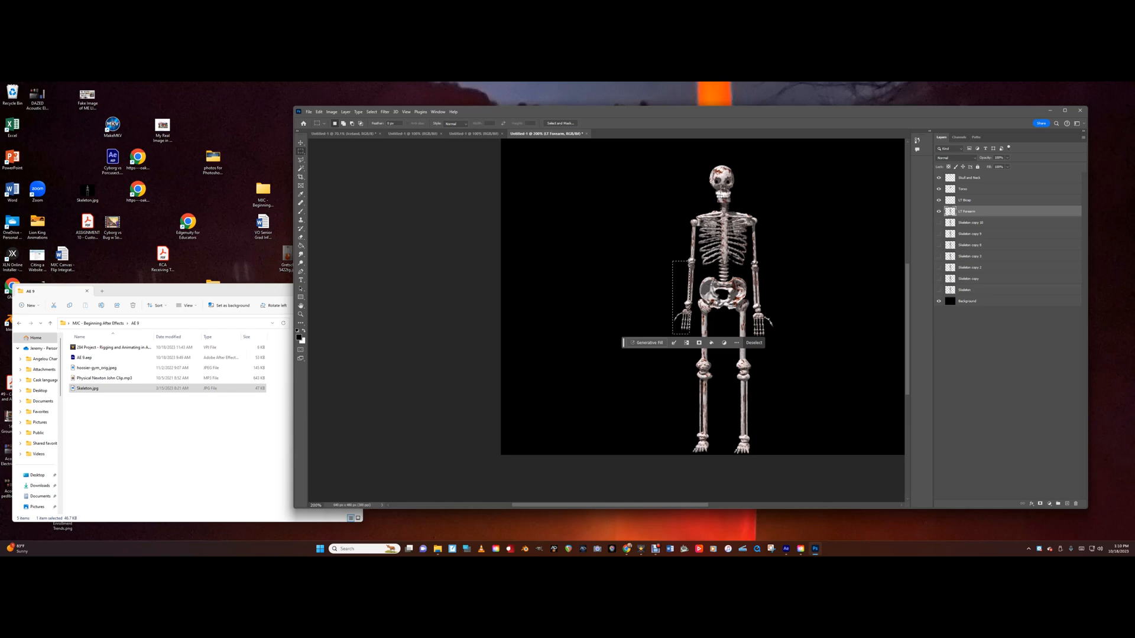
key(shift)
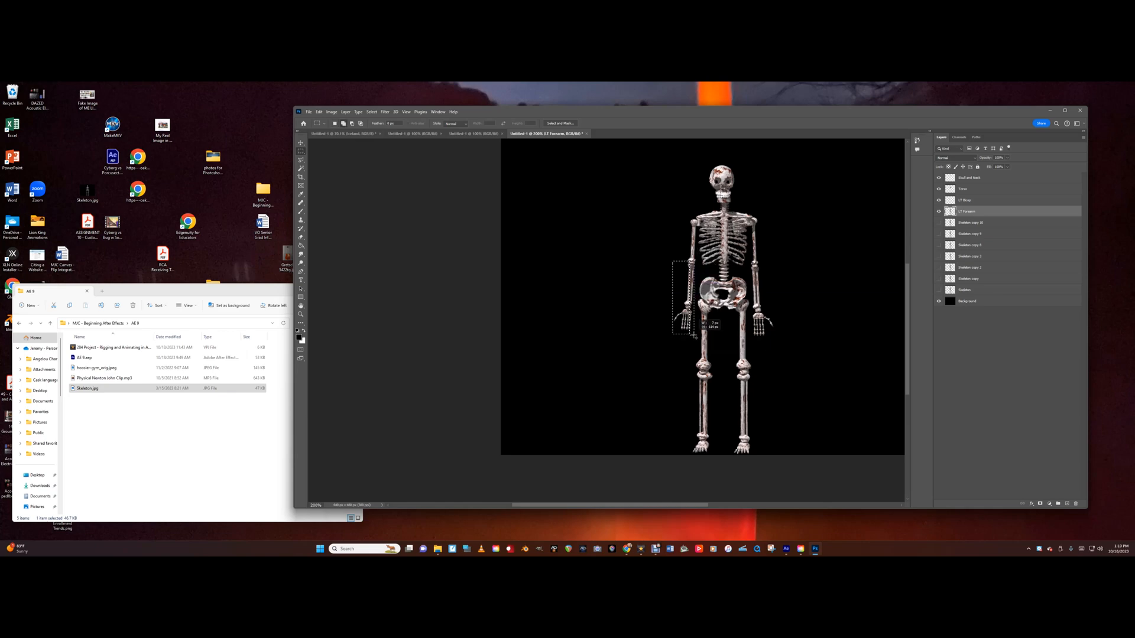
drag(695, 336, 694, 335)
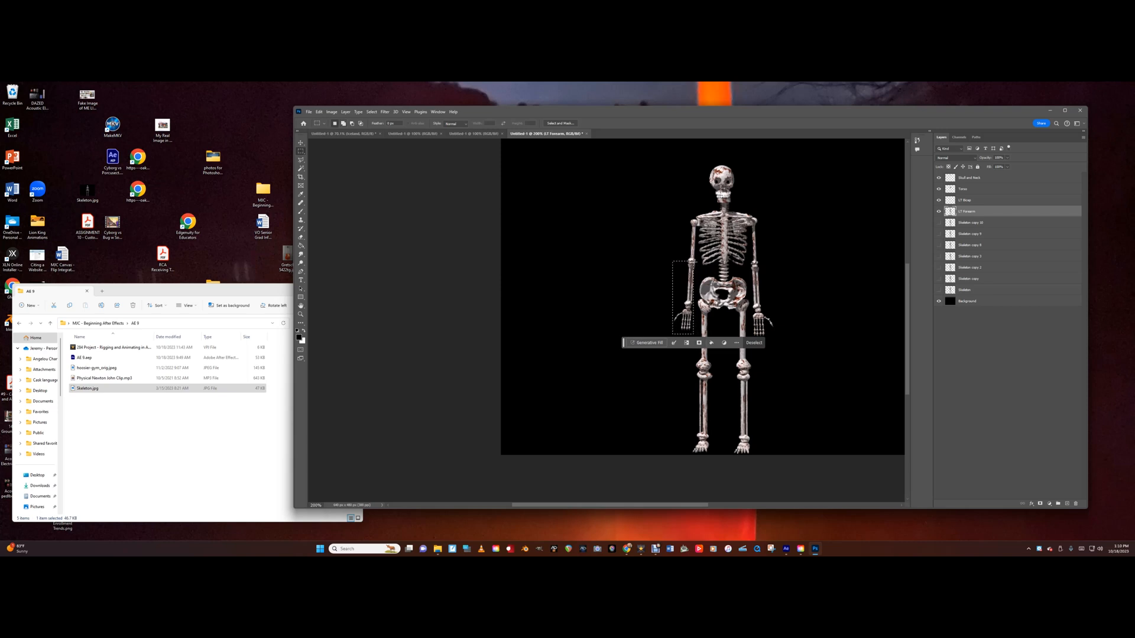
drag(695, 262, 696, 262)
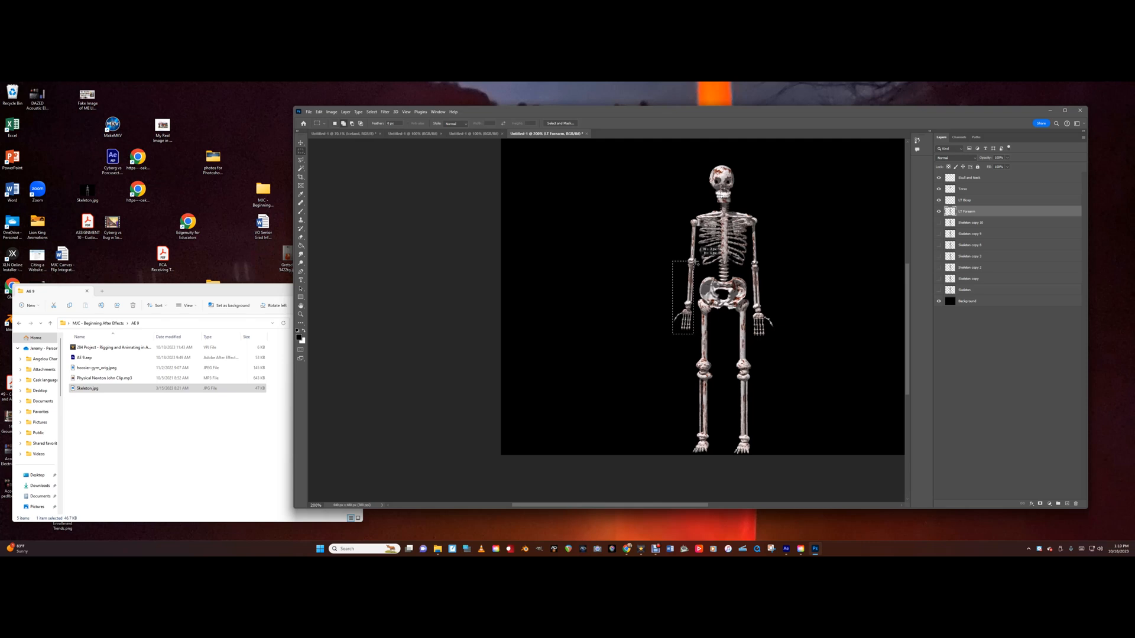
drag(696, 325, 698, 335)
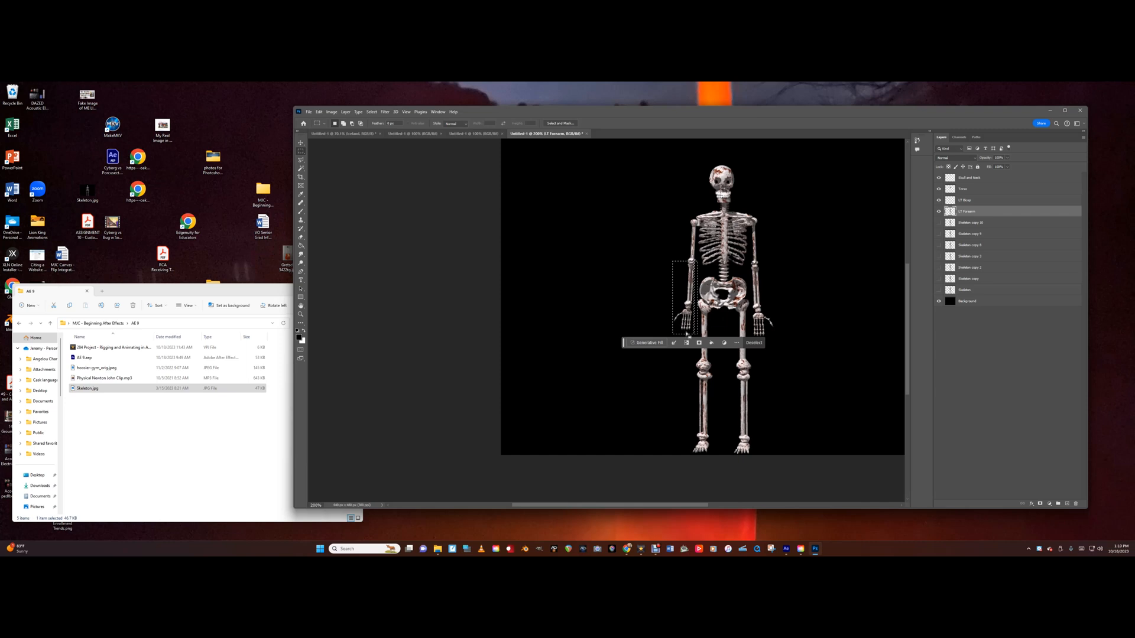
click(686, 334)
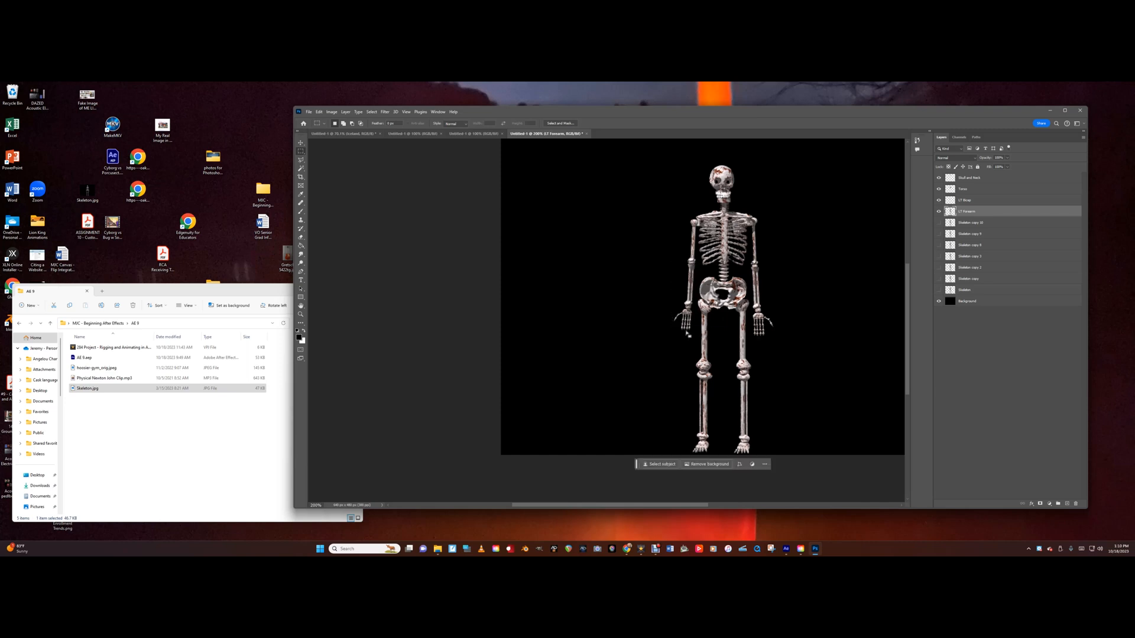
- Marquee-select the forearm and hand below the LT Bicep bone, and delete everything outside that area from the LT Forearm layer
drag(672, 260, 672, 261)
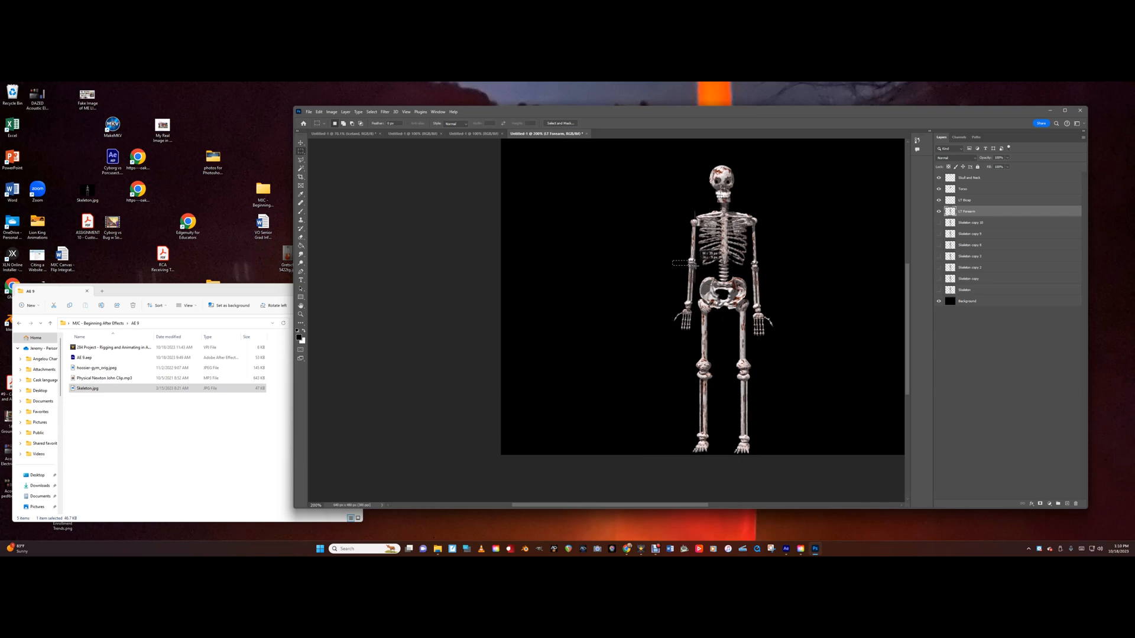
drag(694, 331, 696, 336)
drag(685, 291, 685, 291)
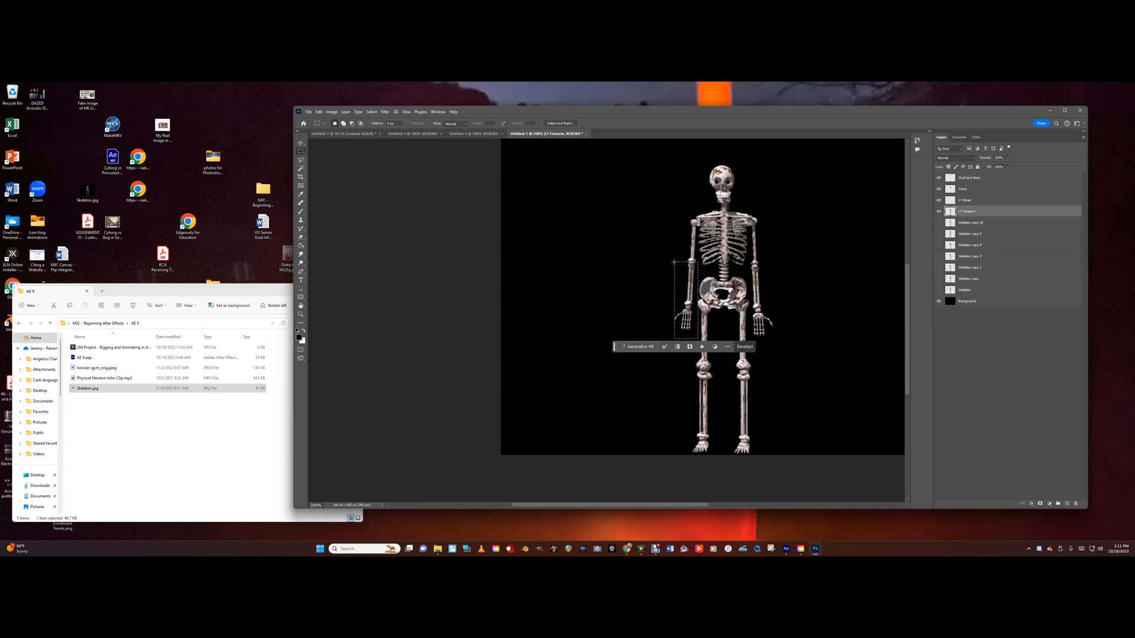
drag(674, 262, 671, 269)
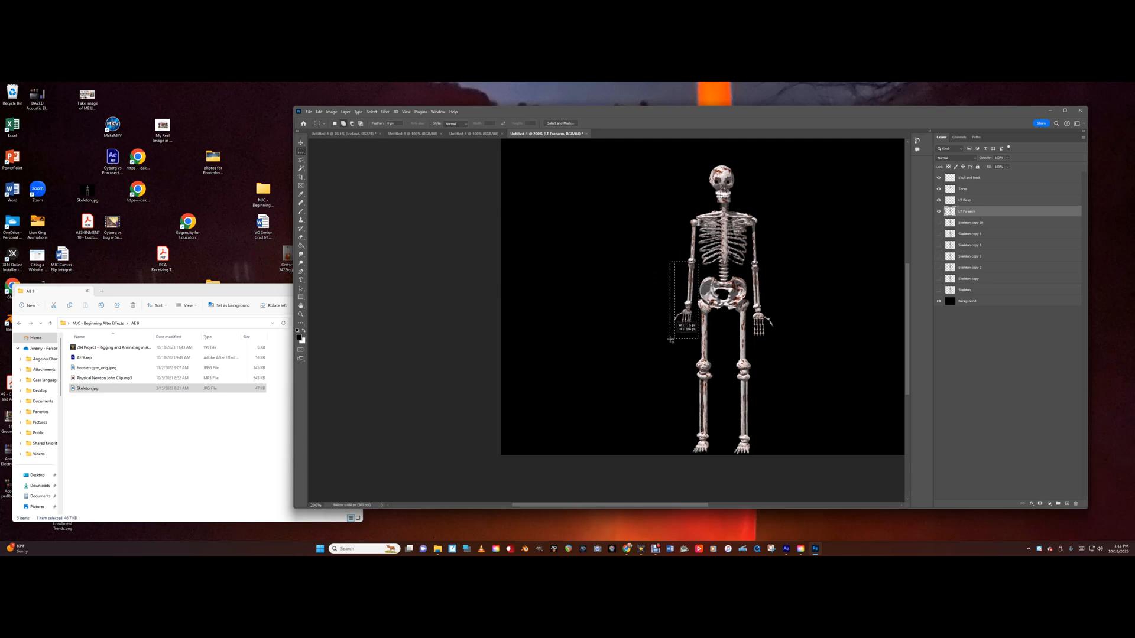
drag(670, 340, 669, 339)
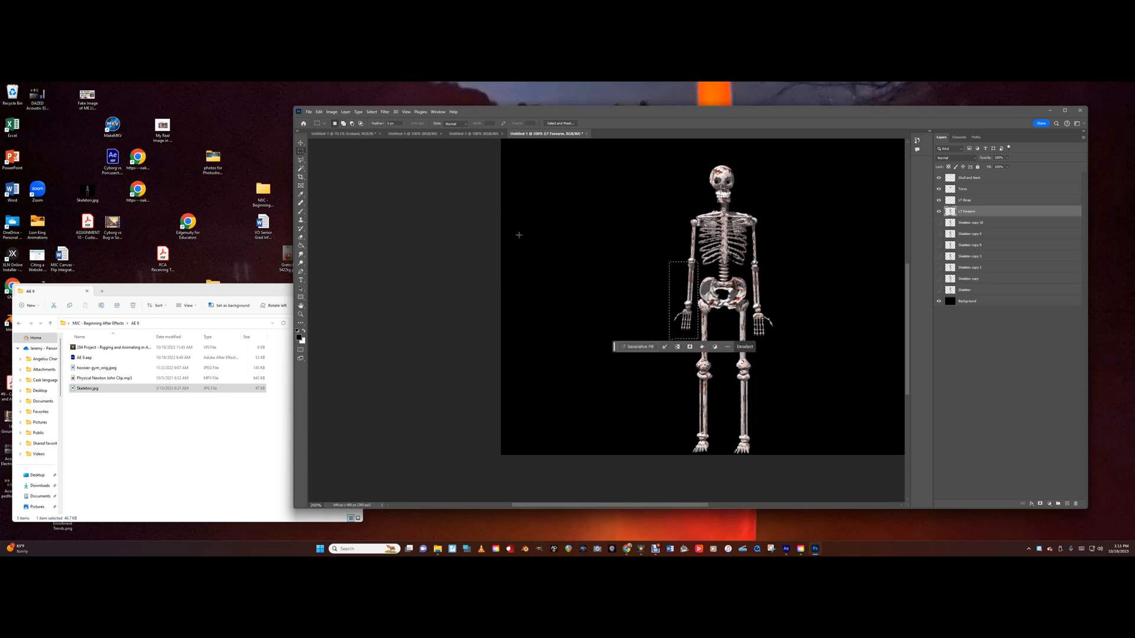
click(372, 112)
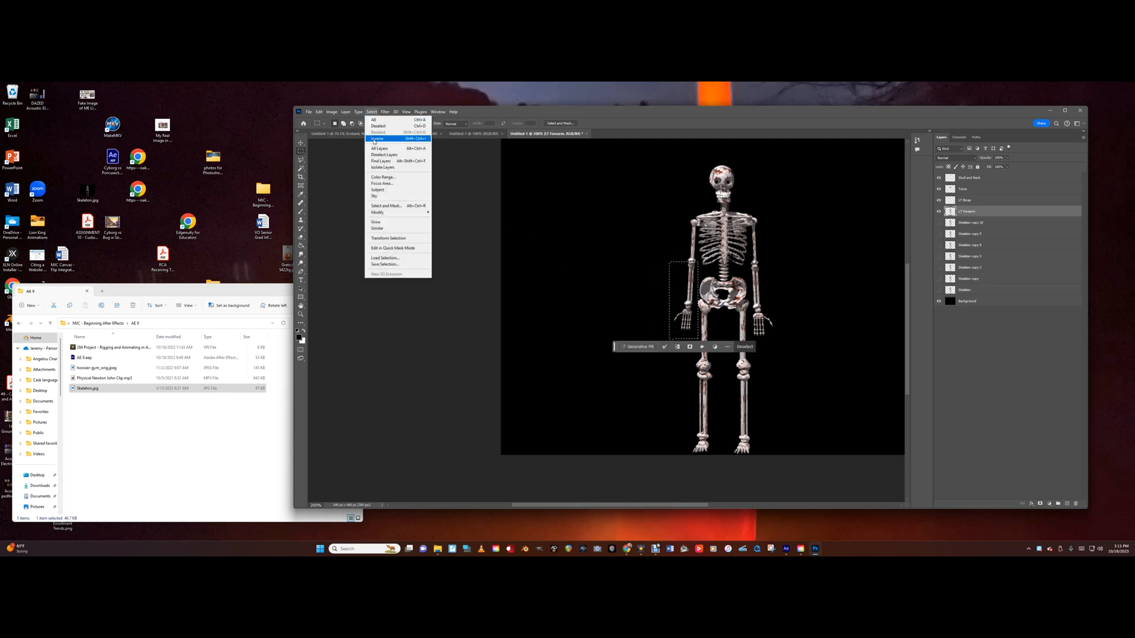
click(373, 140)
key(Delete)
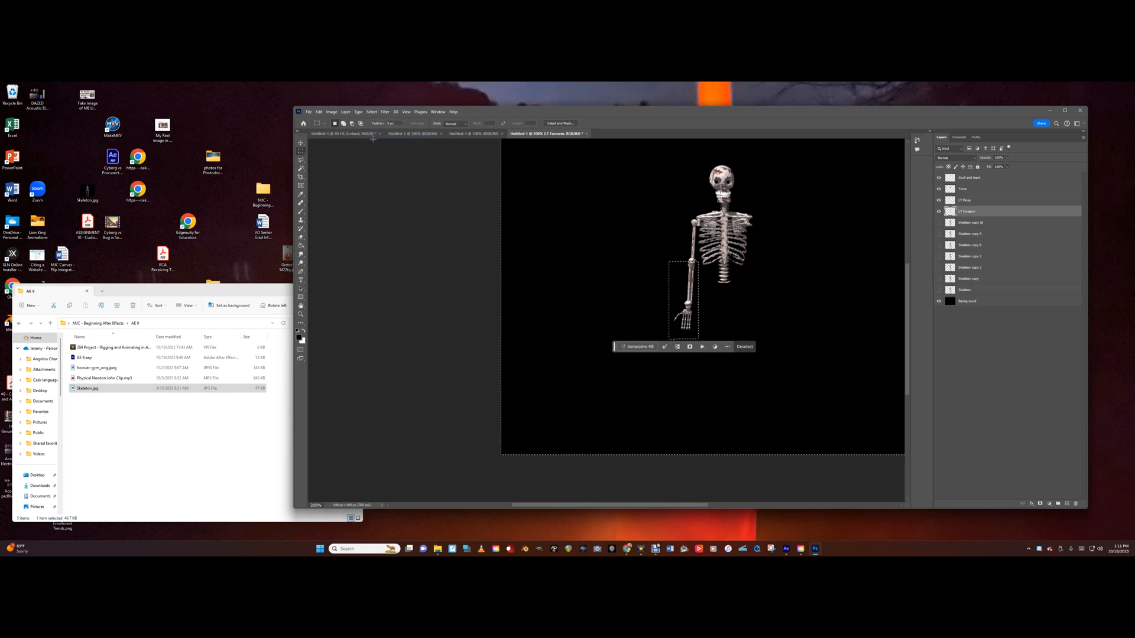
- Toggle the LT Bicep, Torso, and Skull and Neck layers off and on to check the separated parts, and clear the selection
click(938, 200)
click(939, 200)
click(939, 190)
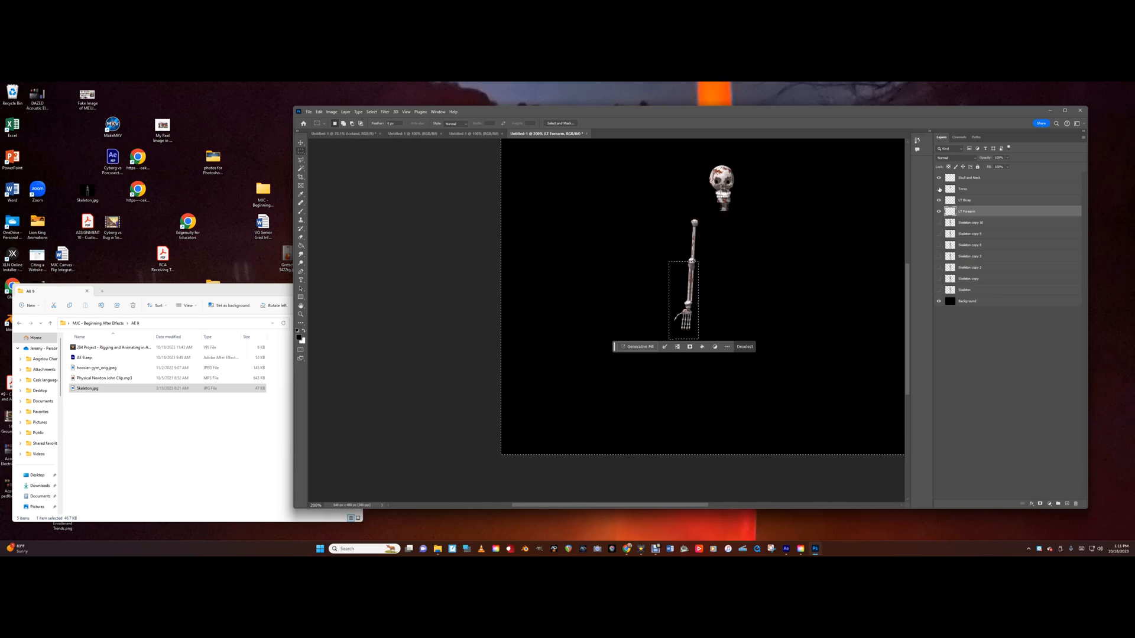
click(939, 189)
click(939, 178)
click(939, 178)
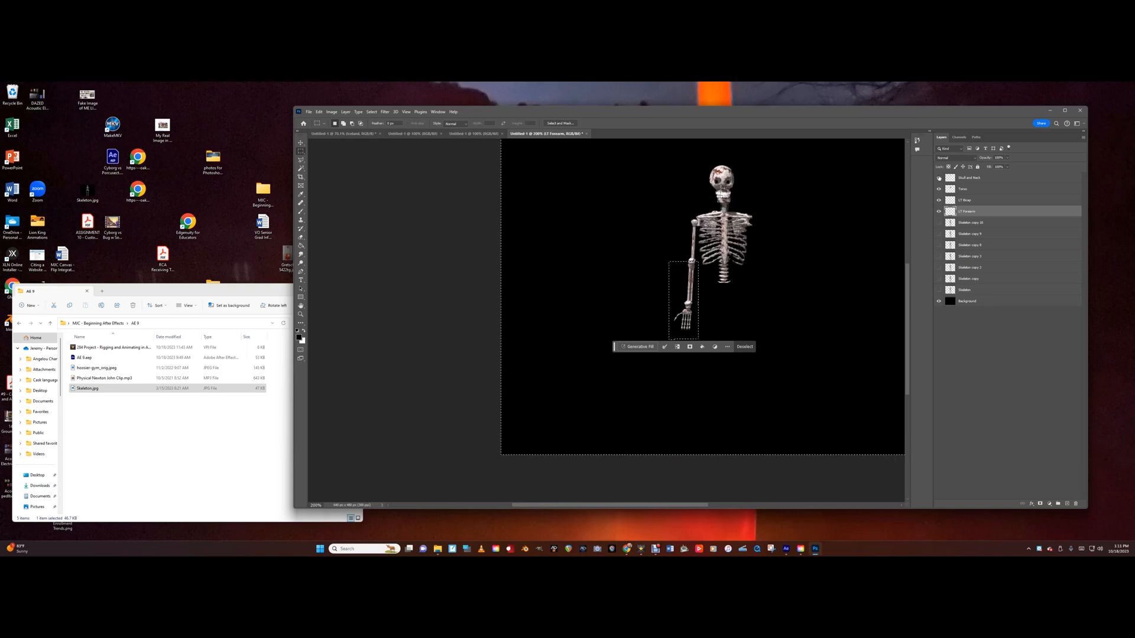
key(ctrl+d)
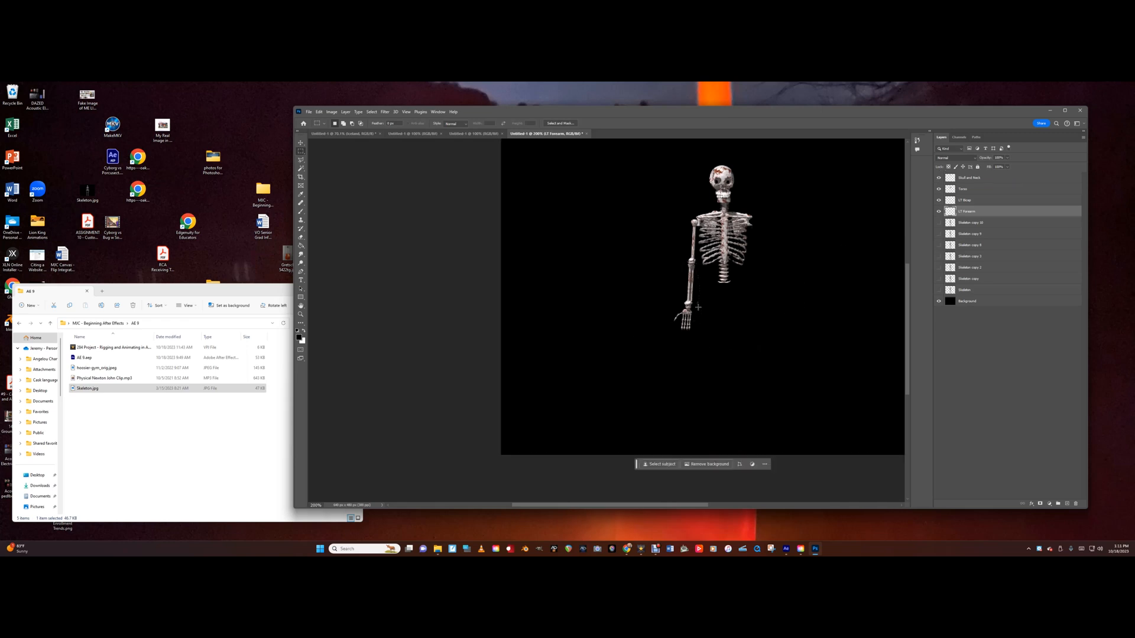
- Show the skeleton copy directly below LT Forearm and rename that layer "RT Bicep"
click(300, 238)
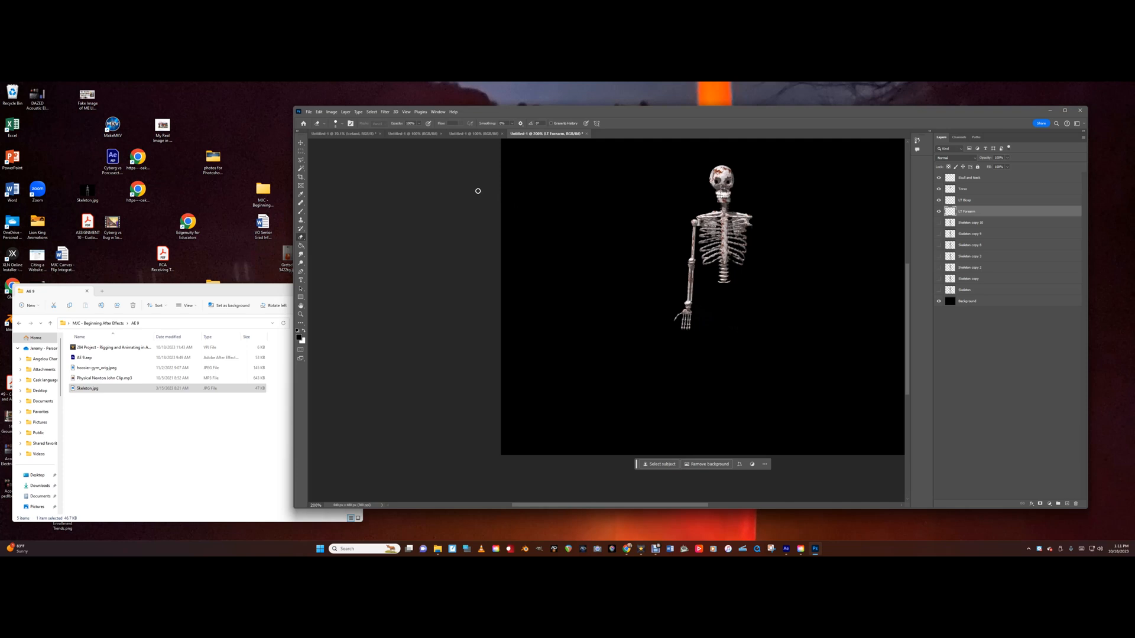
click(939, 223)
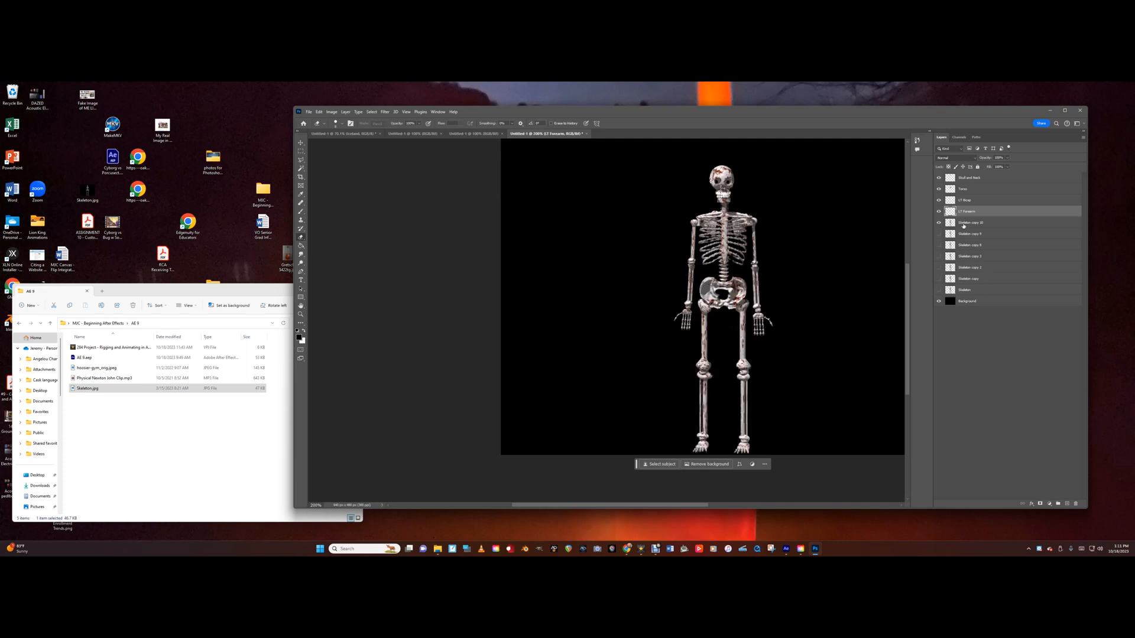
double_click(963, 224)
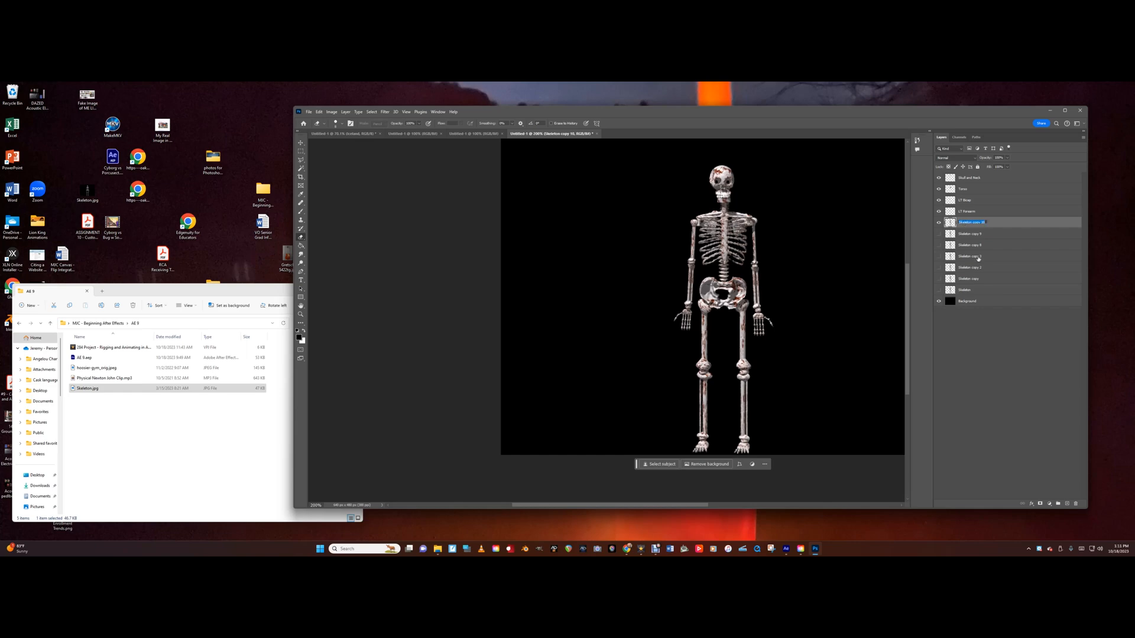
text(RT Bicep)
click(1000, 224)
- Marquee-select the opposite upper arm from shoulder to elbow, delete everything outside it from the RT Bicep layer, and deselect
click(301, 152)
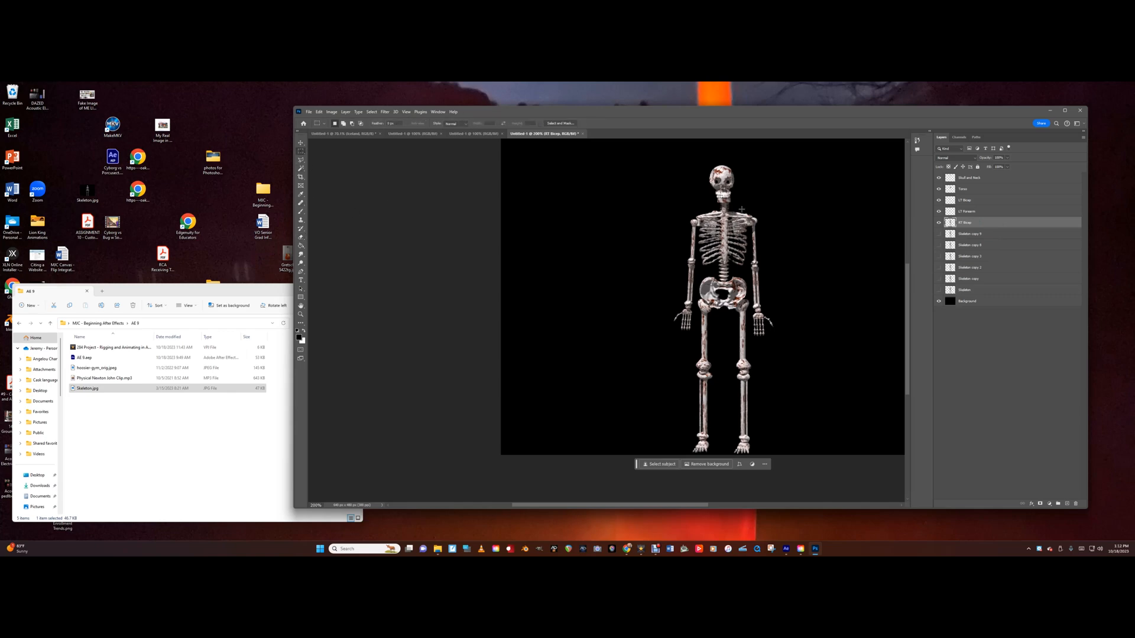
drag(751, 216, 768, 244)
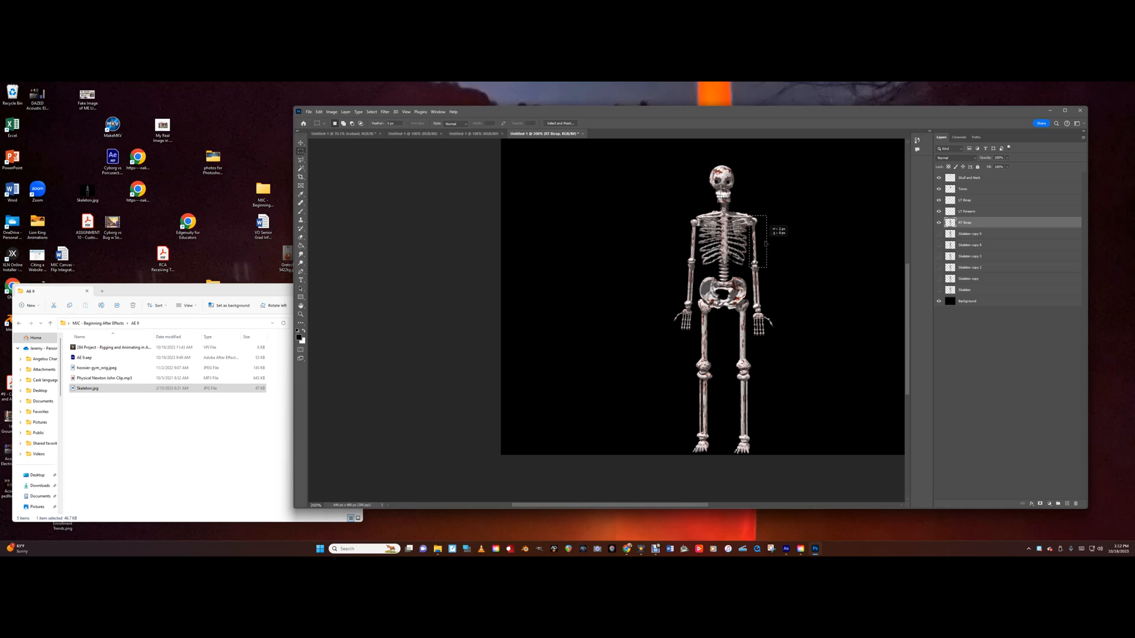
drag(766, 243, 766, 243)
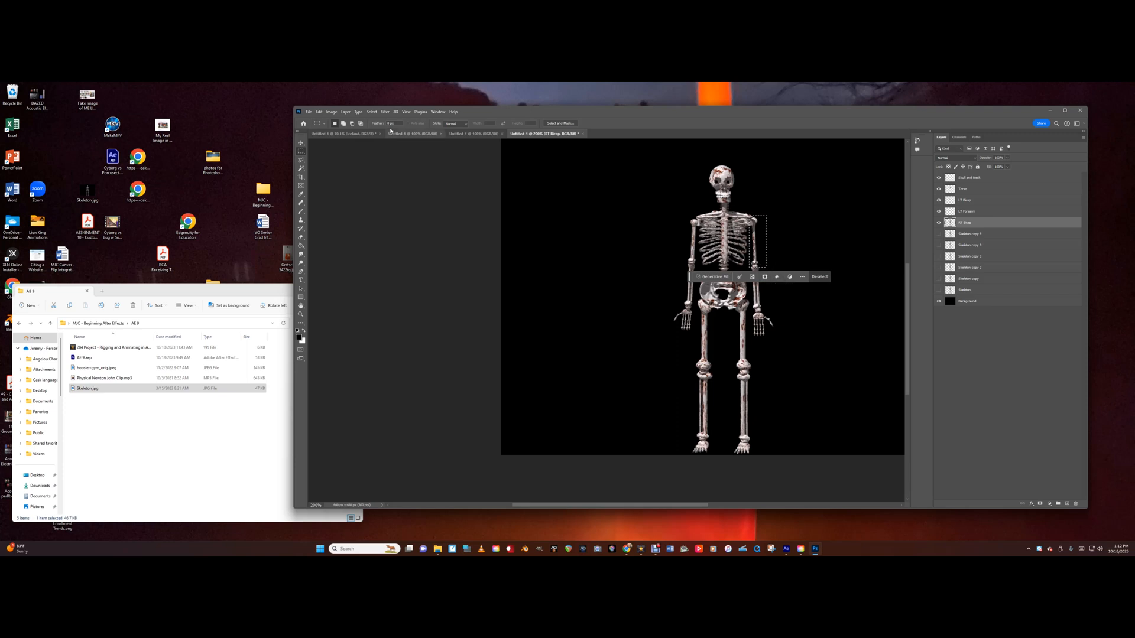
click(373, 113)
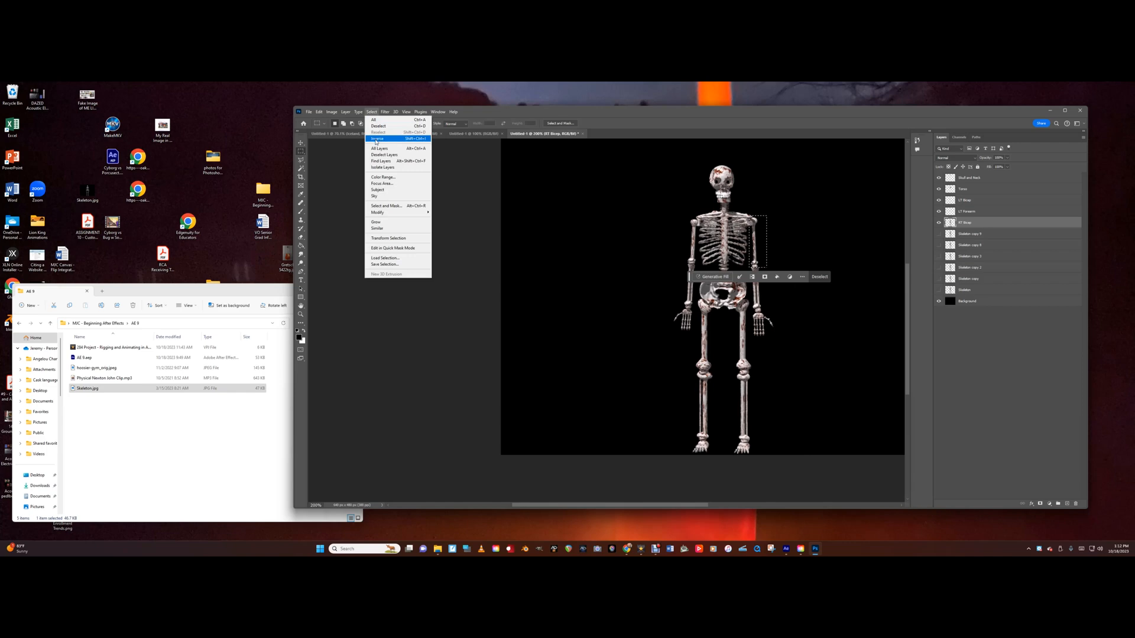
click(375, 138)
key(Delete)
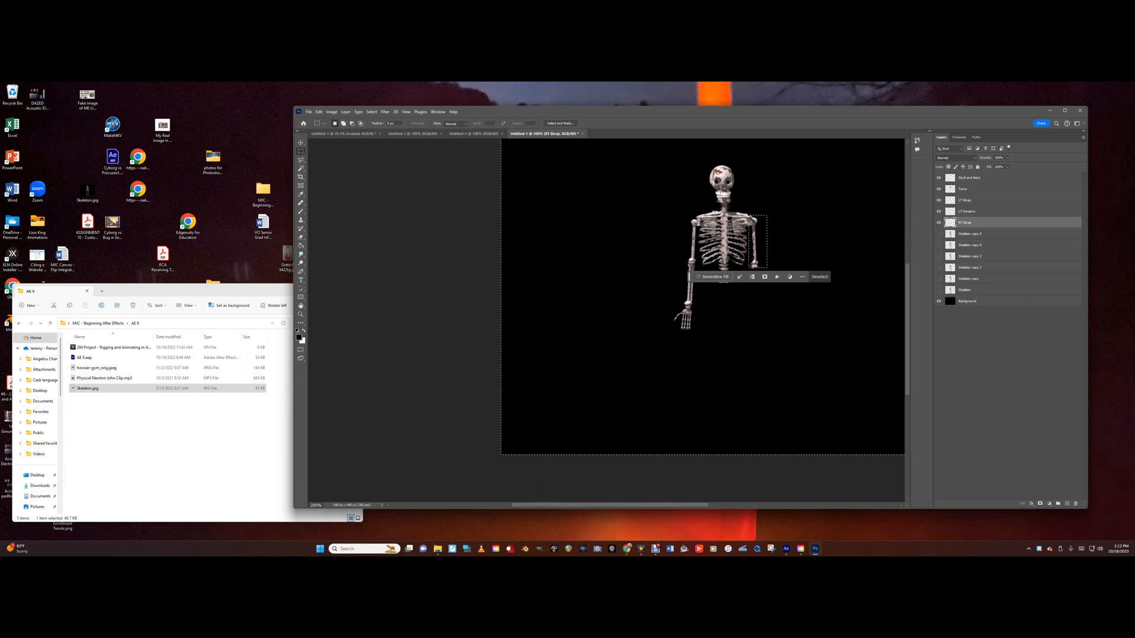
click(819, 276)
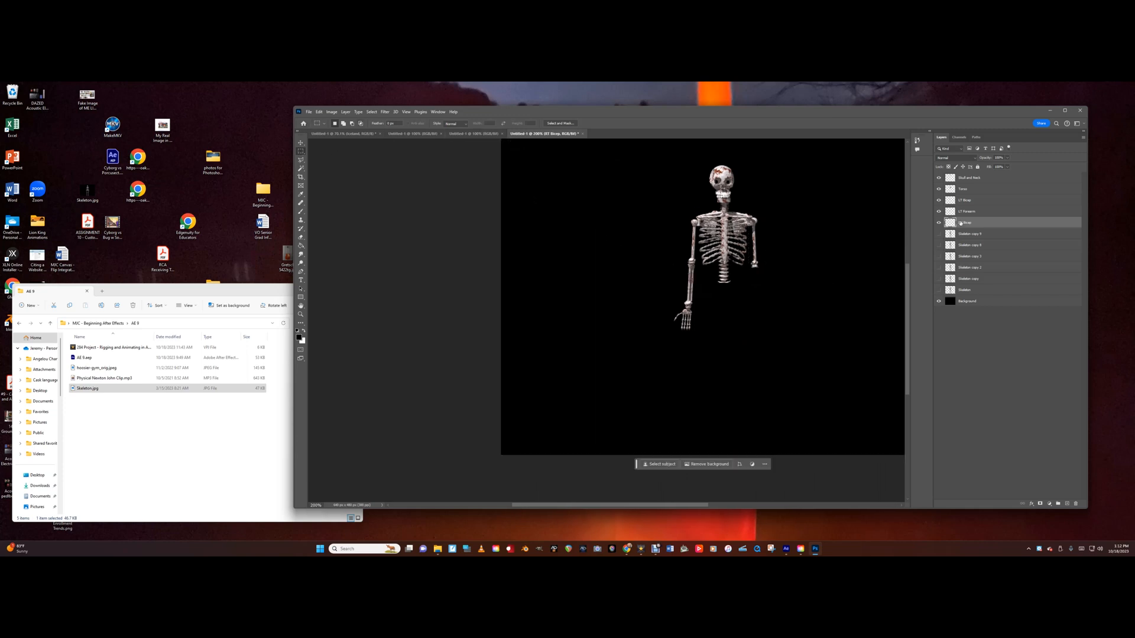
- Move the RT Bicep bone clear of the torso and erase the stray shoulder fragment beside its upper end
ctrl+click(950, 222)
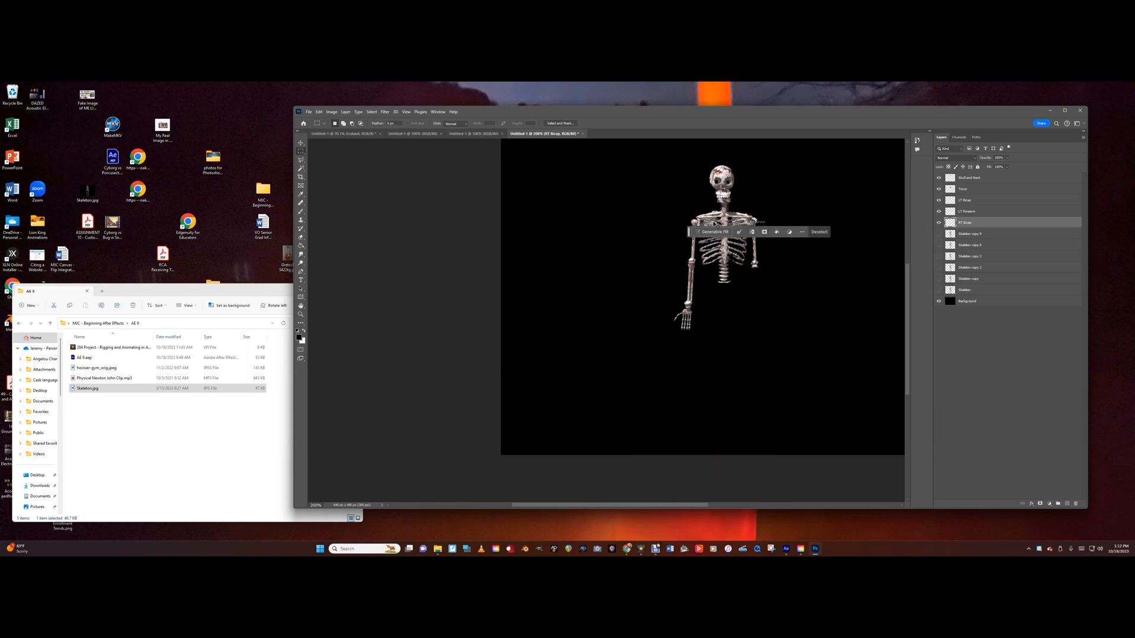
click(665, 221)
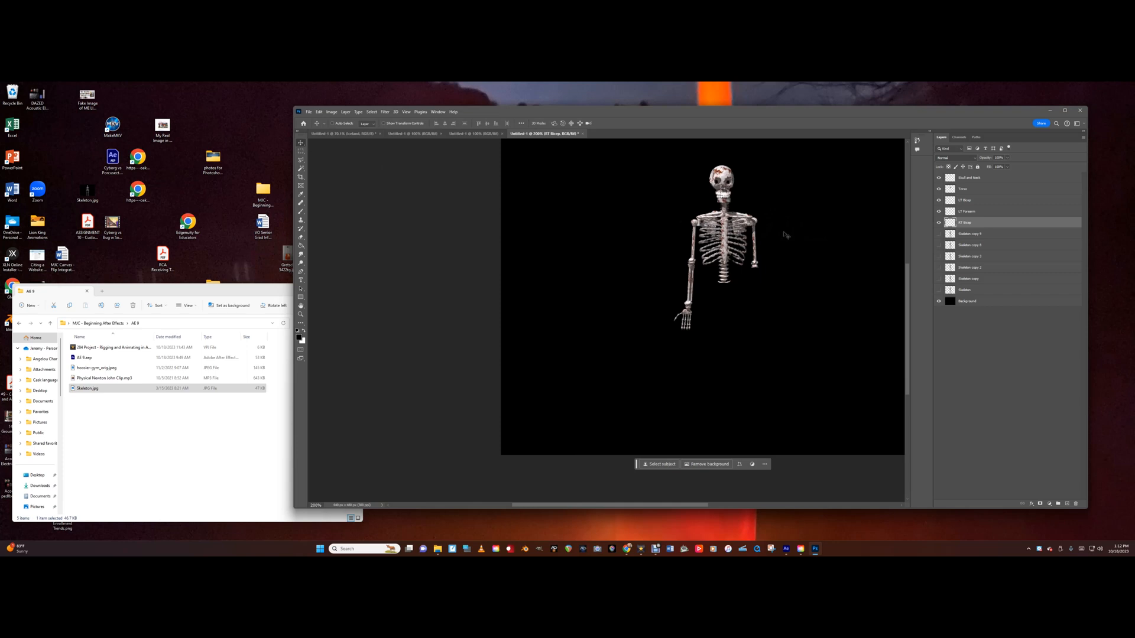
drag(756, 225, 769, 225)
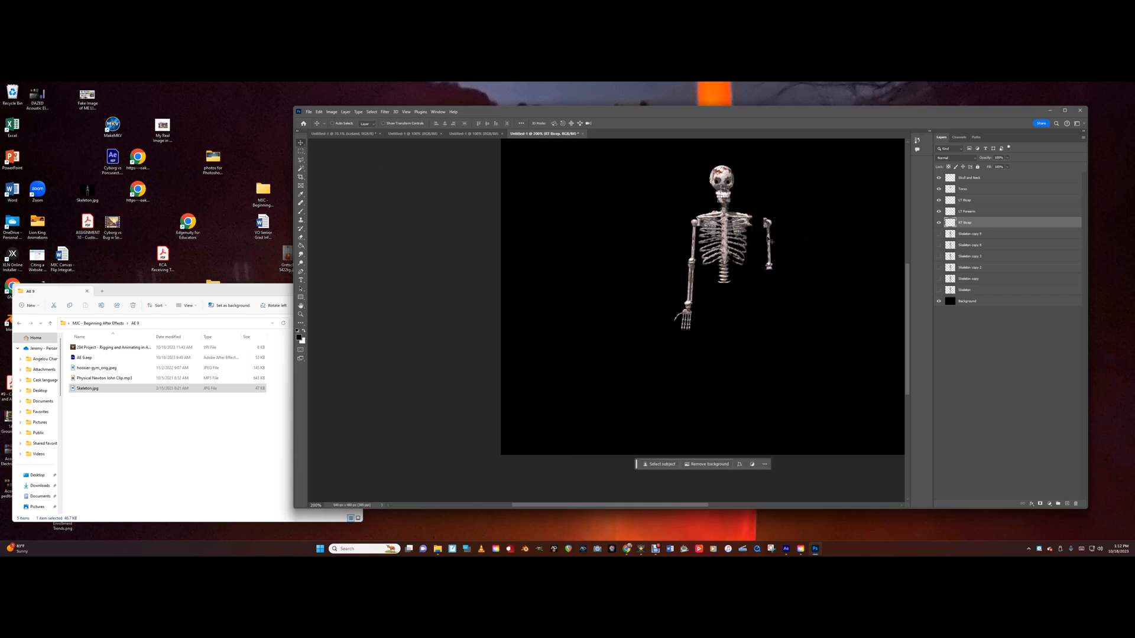
click(301, 237)
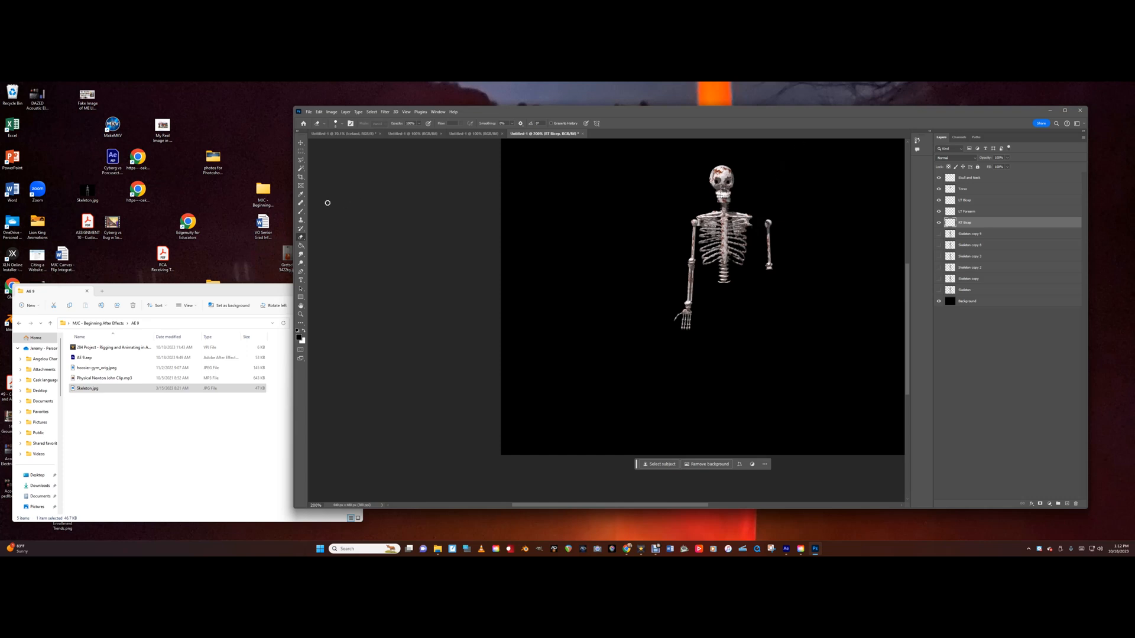
- Move the RT Bicep bone back to the shoulder, showing the full skeleton layer below it as a positioning guide
click(301, 143)
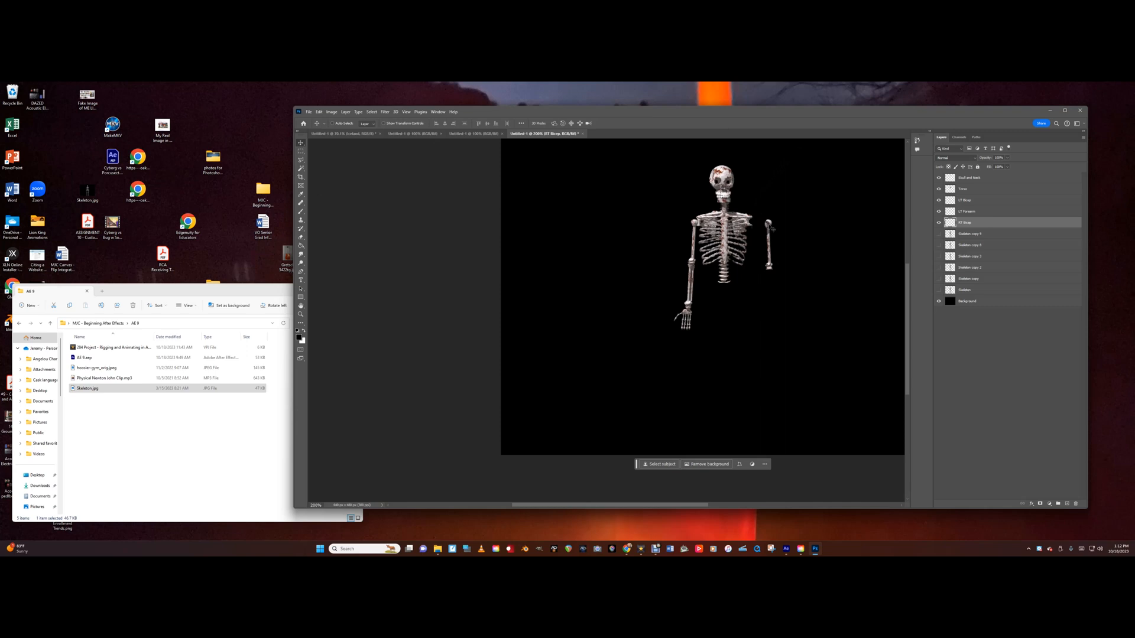
drag(772, 228, 756, 223)
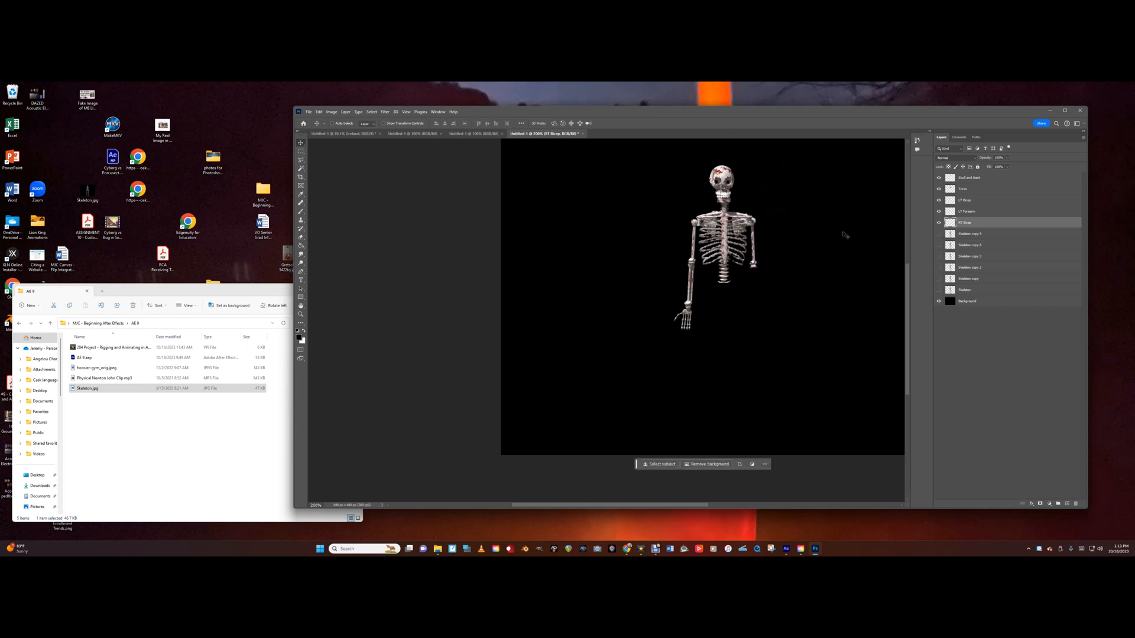
click(939, 234)
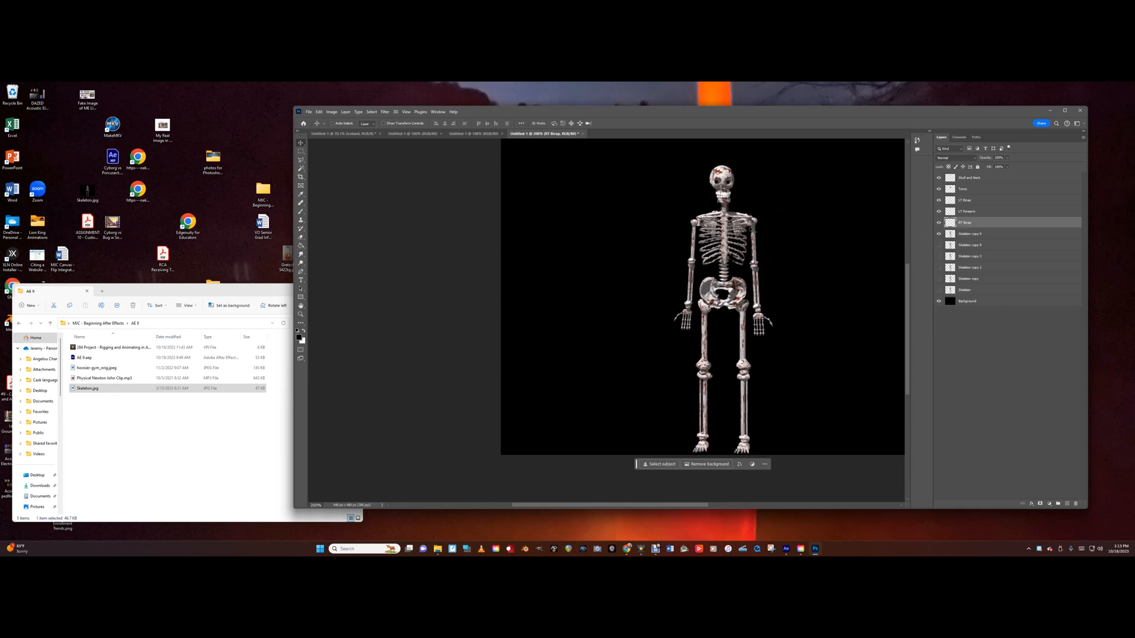
drag(752, 227, 754, 221)
- Rename the skeleton layer directly below RT Bicep as "RT Forearm"
double_click(969, 234)
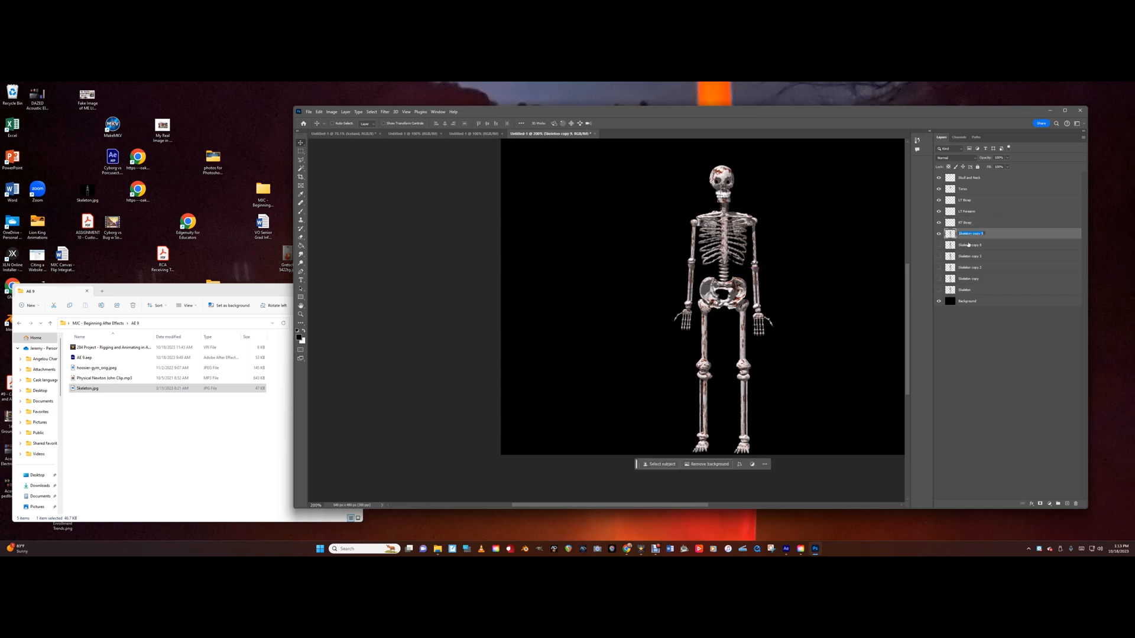
text(RT Forearm)
key(Return)
- Marquee-select the forearm and hand below the RT Bicep bone, delete everything outside them from the RT Forearm layer, and deselect
click(301, 151)
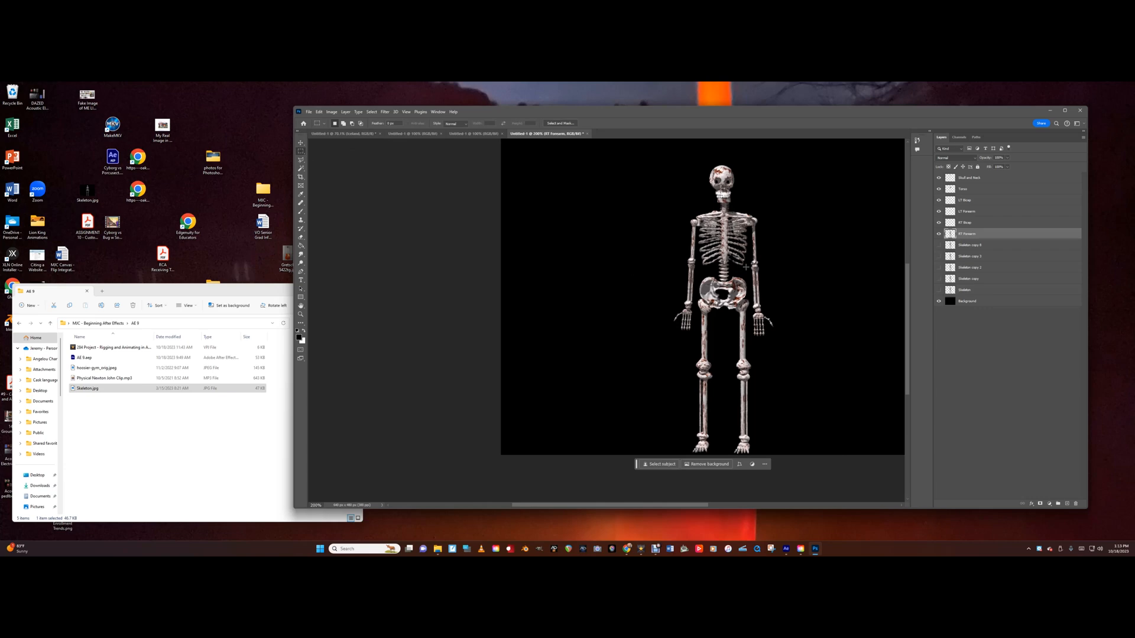
drag(746, 267, 780, 340)
drag(772, 292, 775, 292)
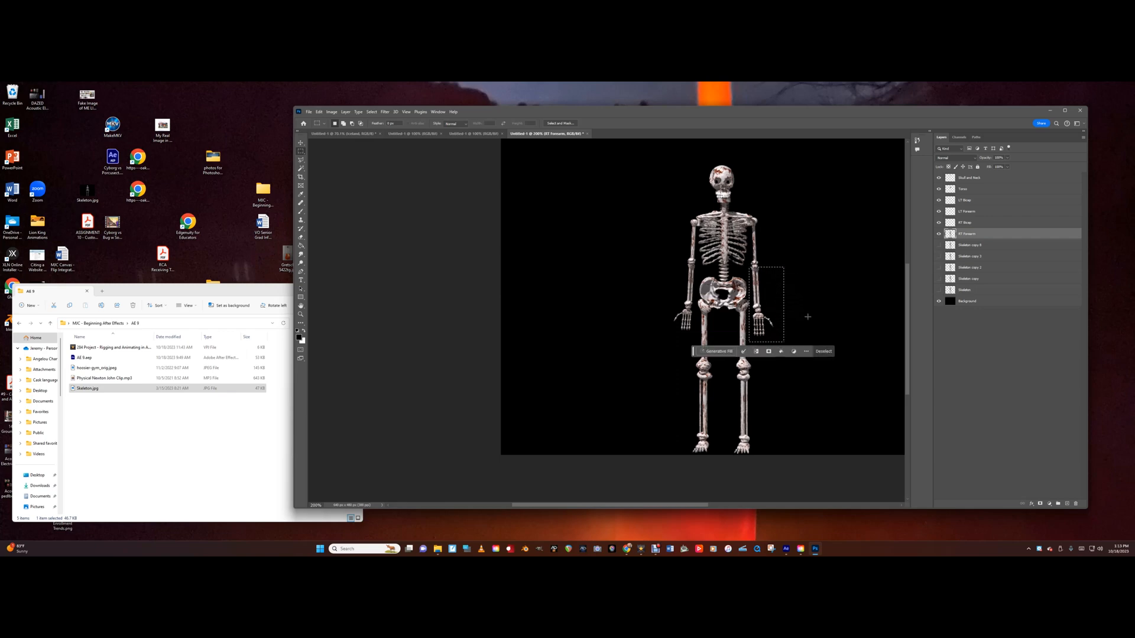
click(372, 112)
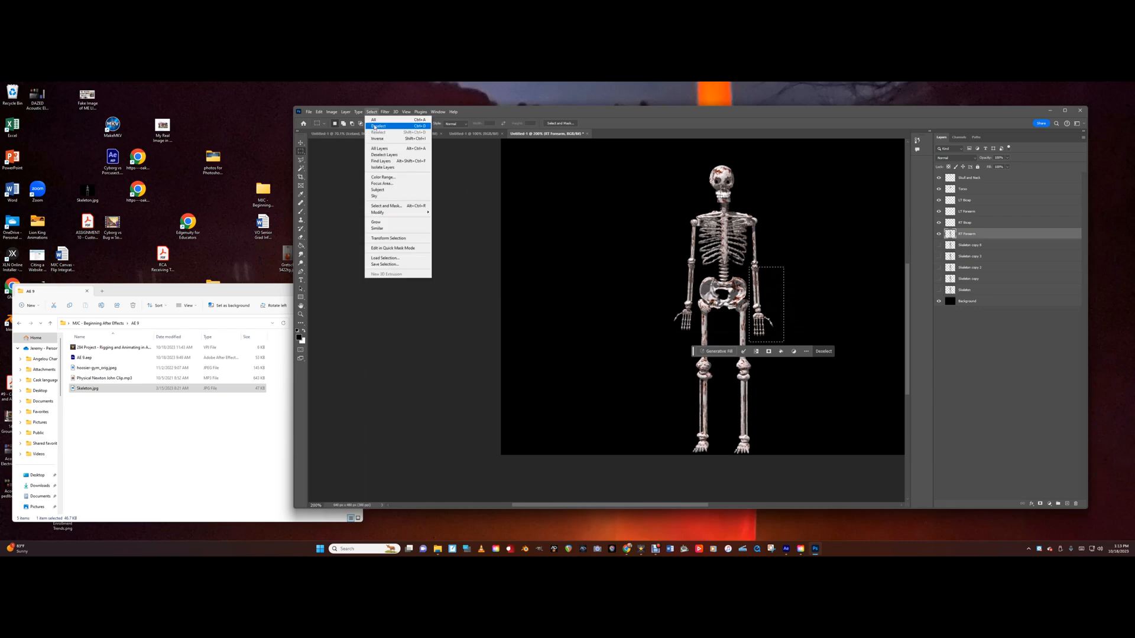
click(382, 143)
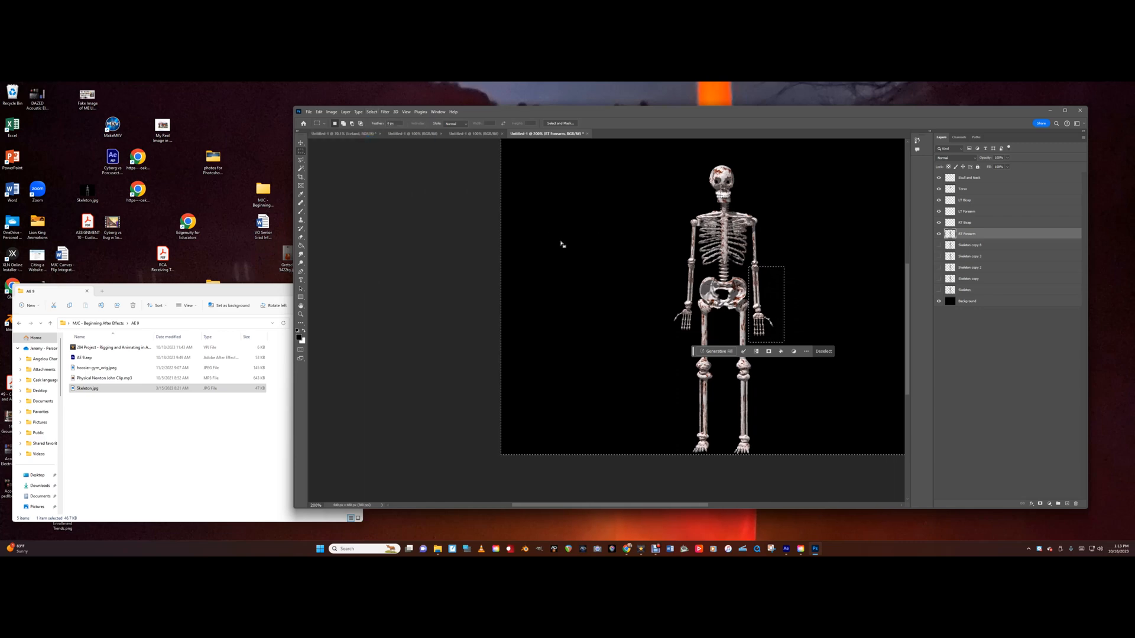
key(Delete)
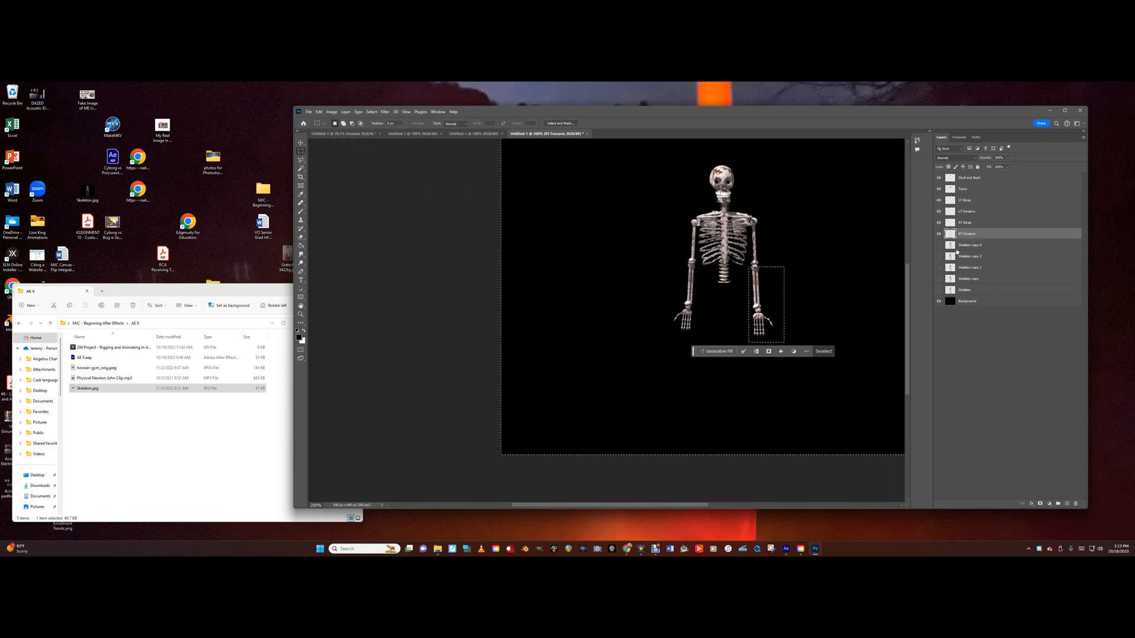
key(ctrl+d)
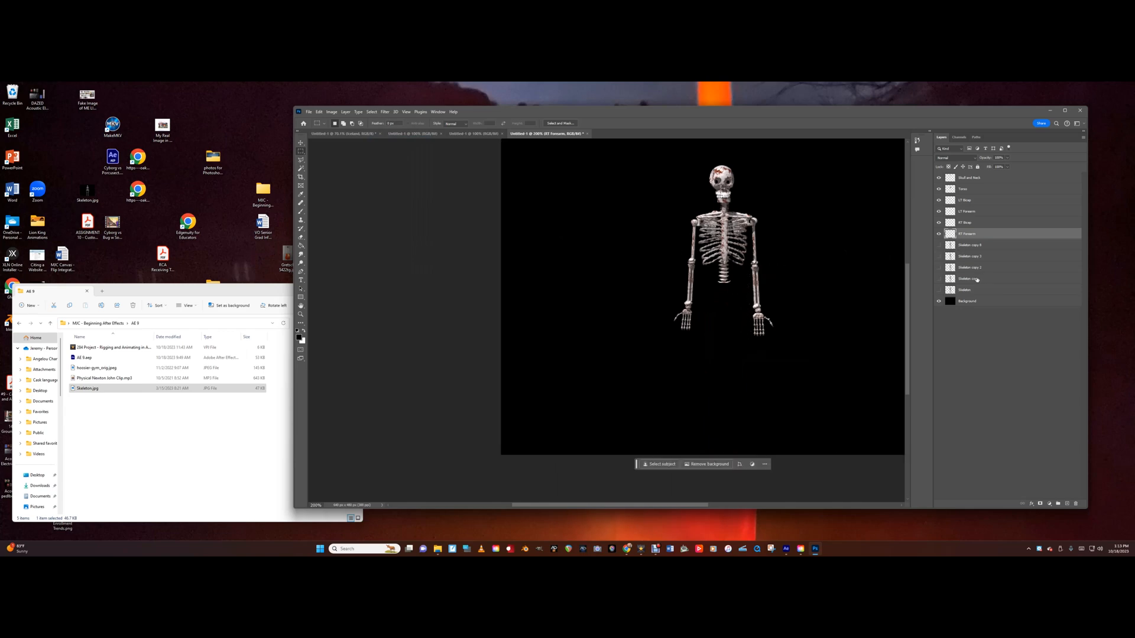
click(939, 234)
click(938, 234)
- Rename the skeleton layer directly below RT Forearm as "Pelvis" and make it visible
double_click(971, 248)
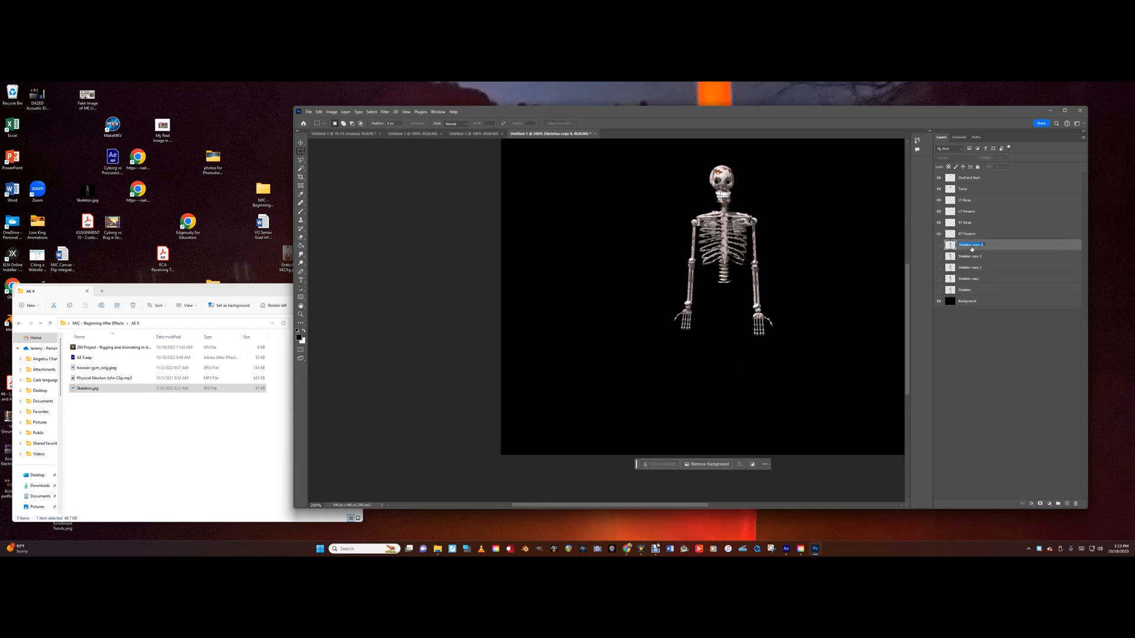
text(R)
key(Return)
click(939, 244)
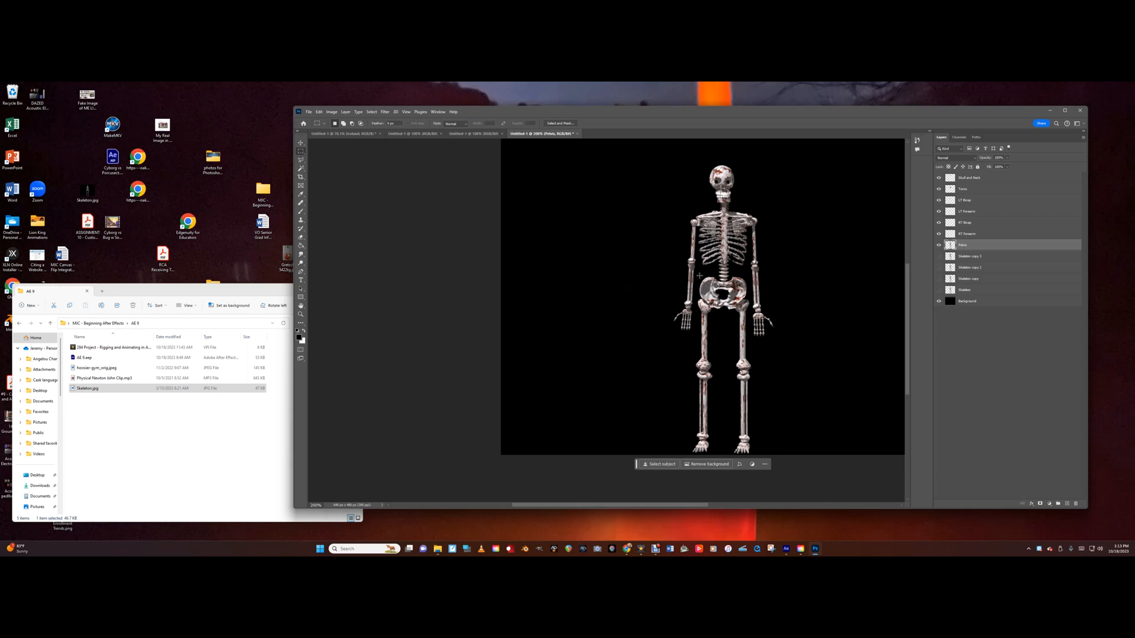
- Marquee-select the hip bone from the base of the spine to the thigh tops and delete everything outside it from the Pelvis layer
drag(699, 275, 730, 298)
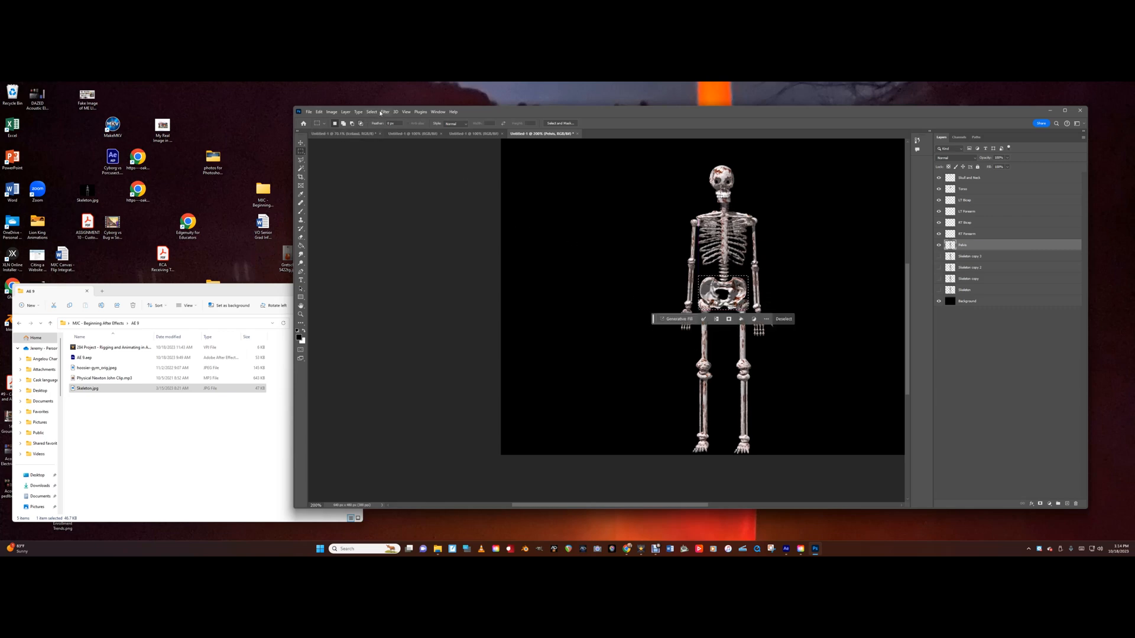
click(373, 113)
click(372, 139)
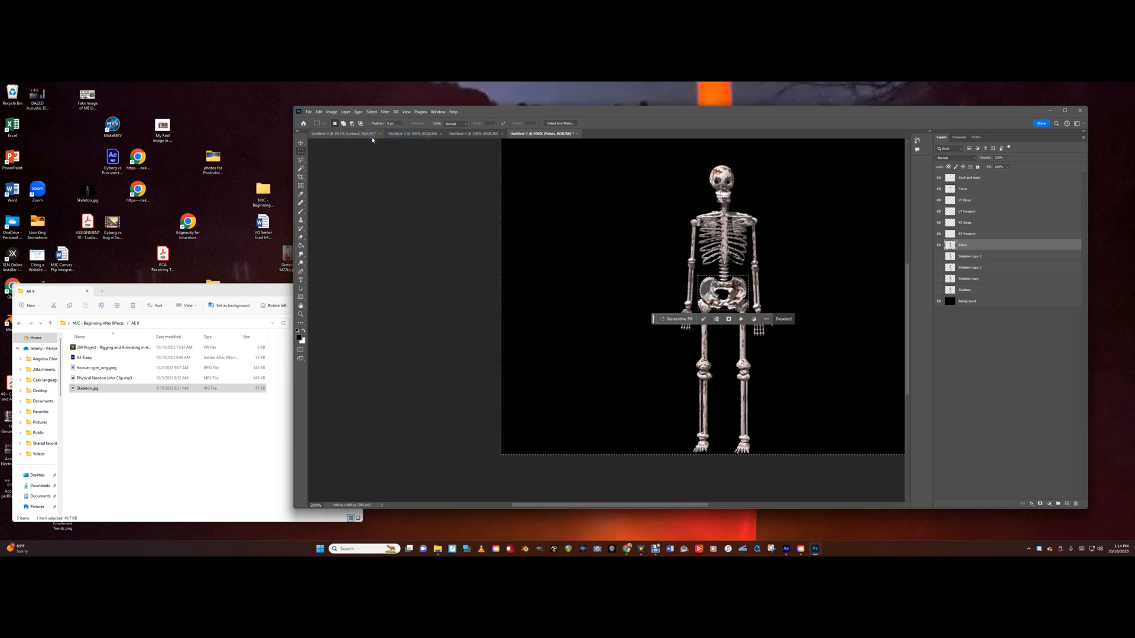
key(Delete)
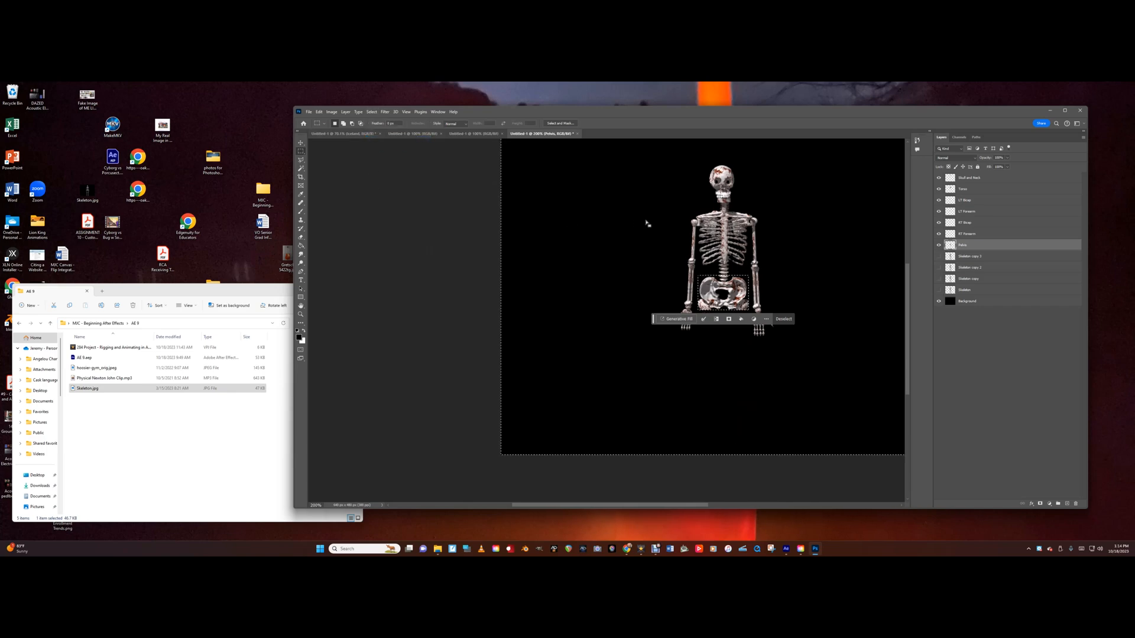
- Move the pelvis clear of the spine to erase the stray bone fragments around its edges, and return it beneath the spine
click(300, 142)
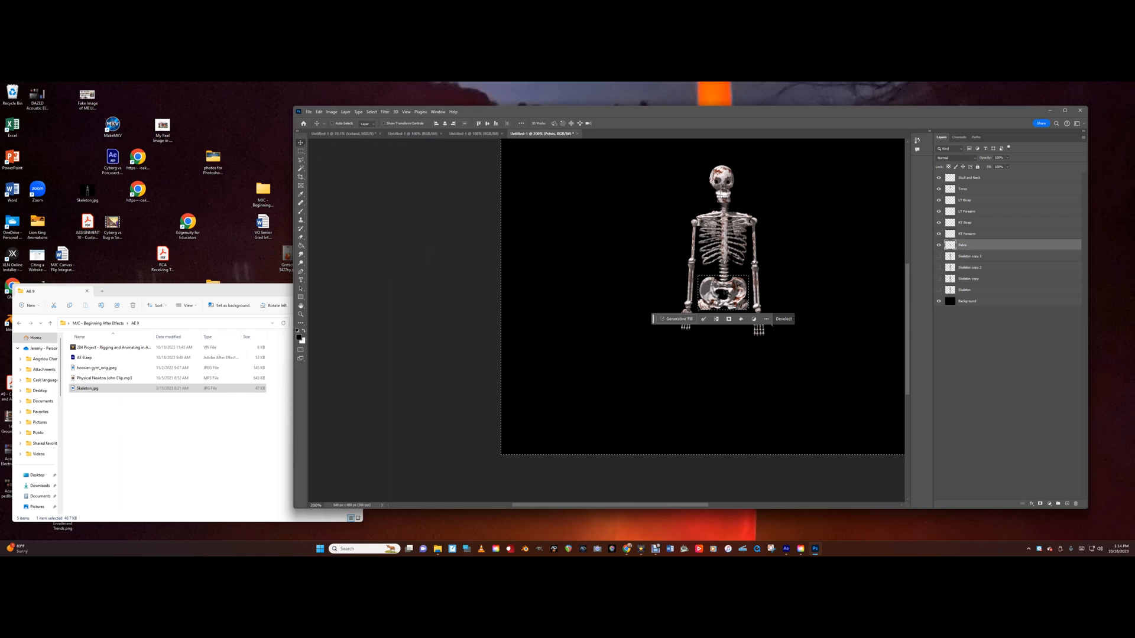
drag(728, 294, 727, 332)
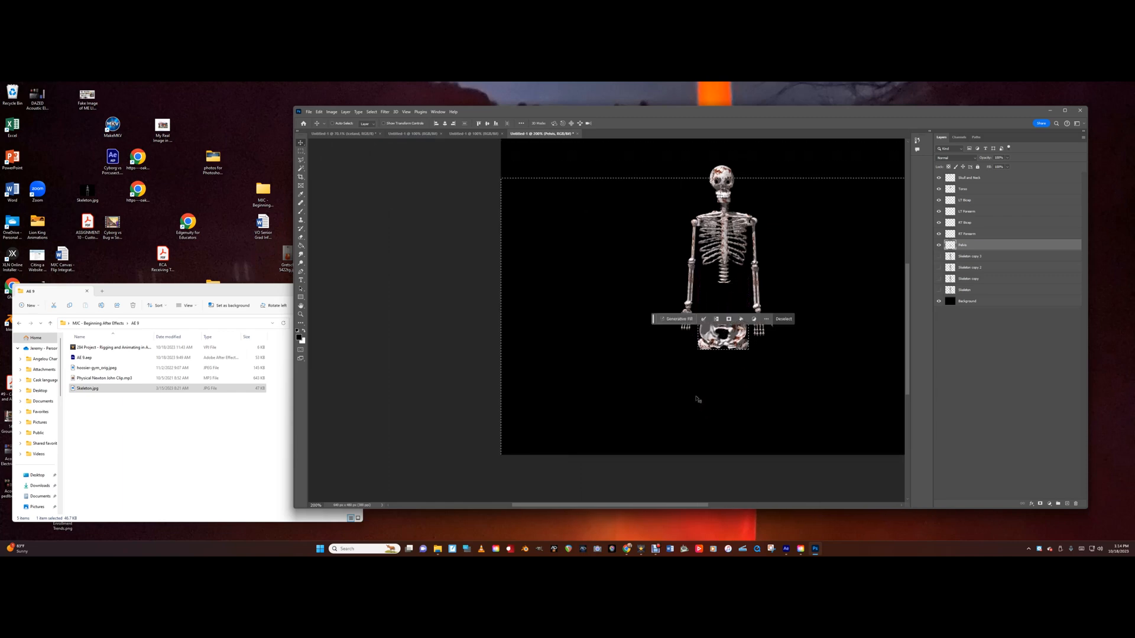
key(ctrl+d)
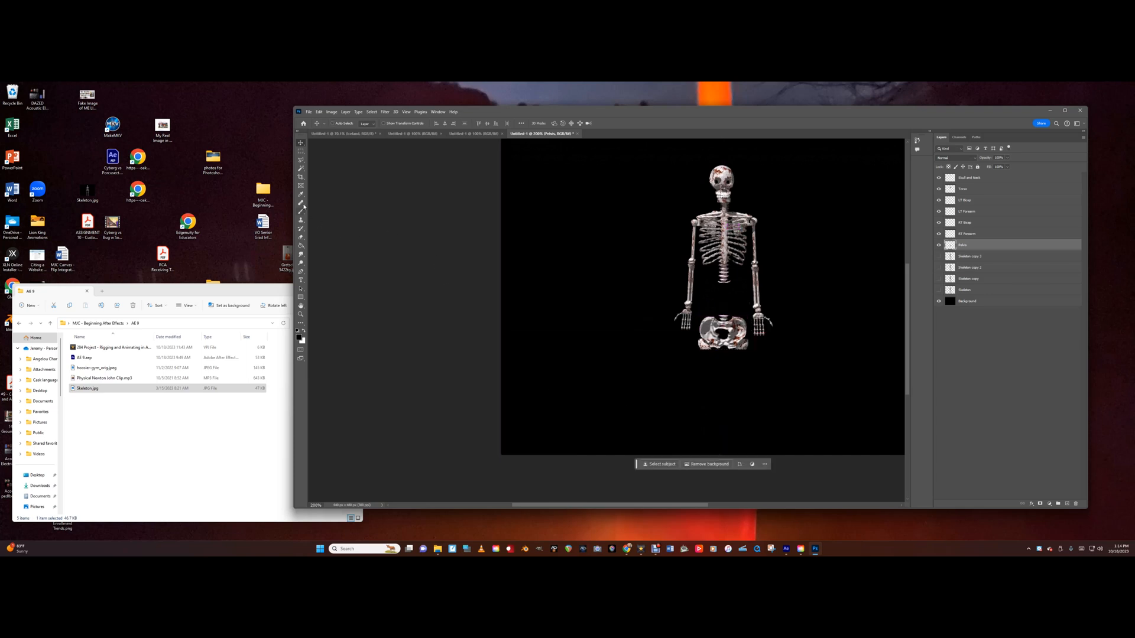
click(301, 237)
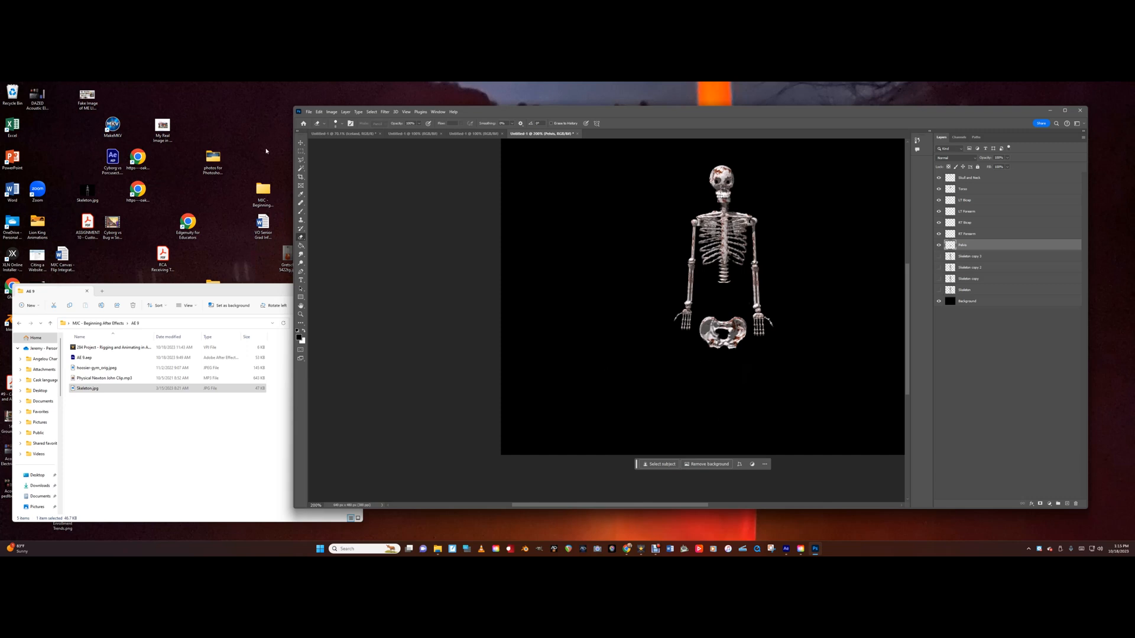
click(300, 143)
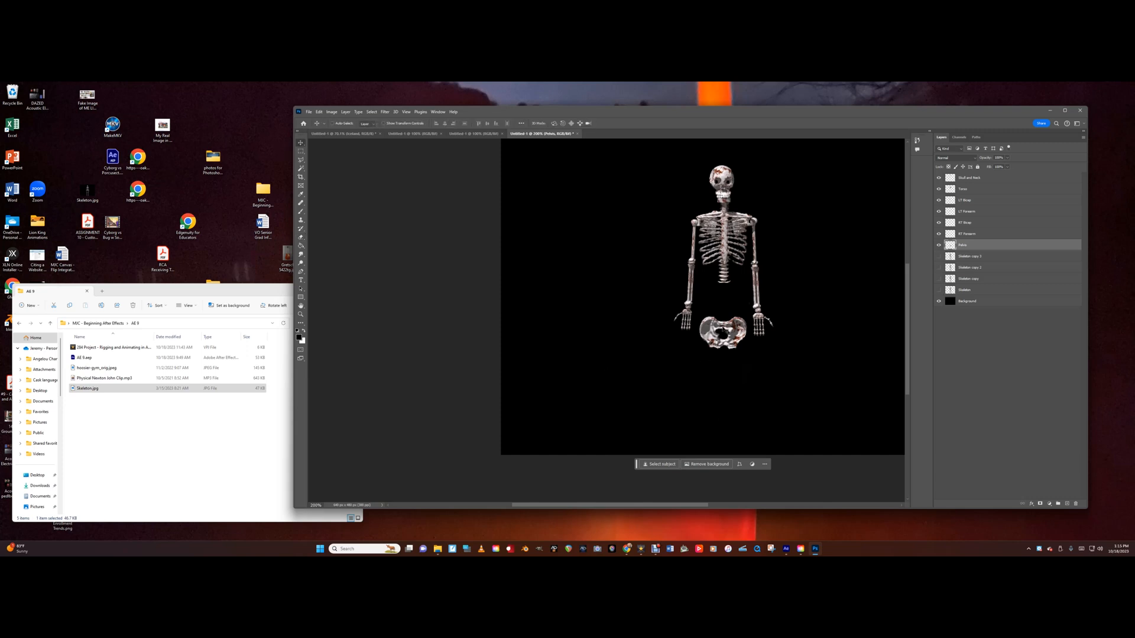
drag(722, 334, 730, 290)
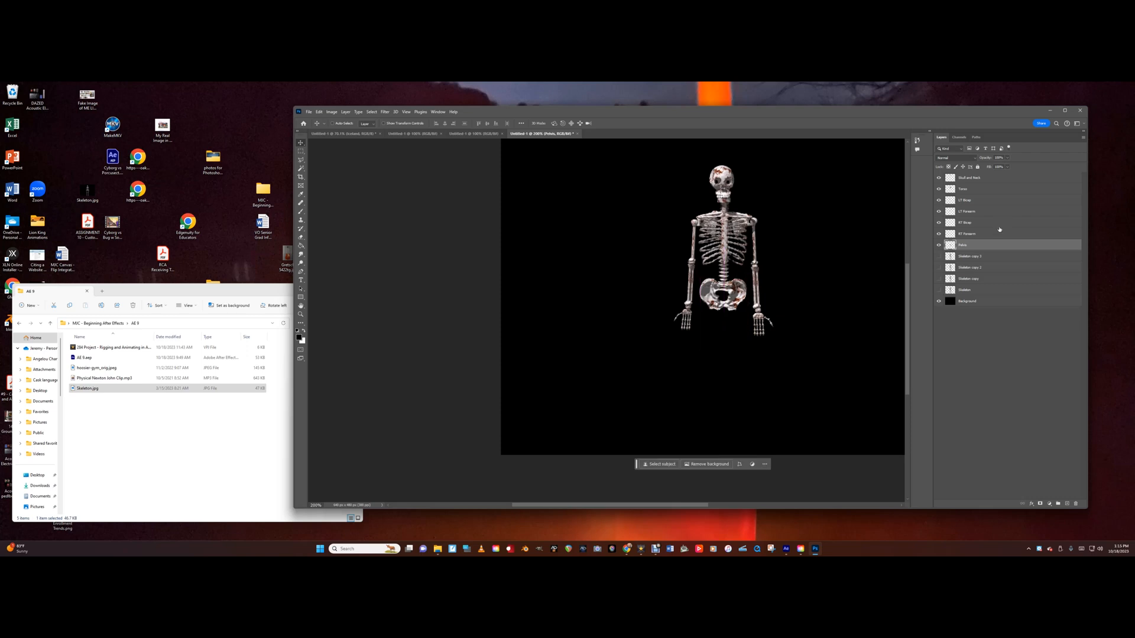
- Rename the skeleton layer directly below Pelvis as "LT Femur" and make it visible
double_click(969, 256)
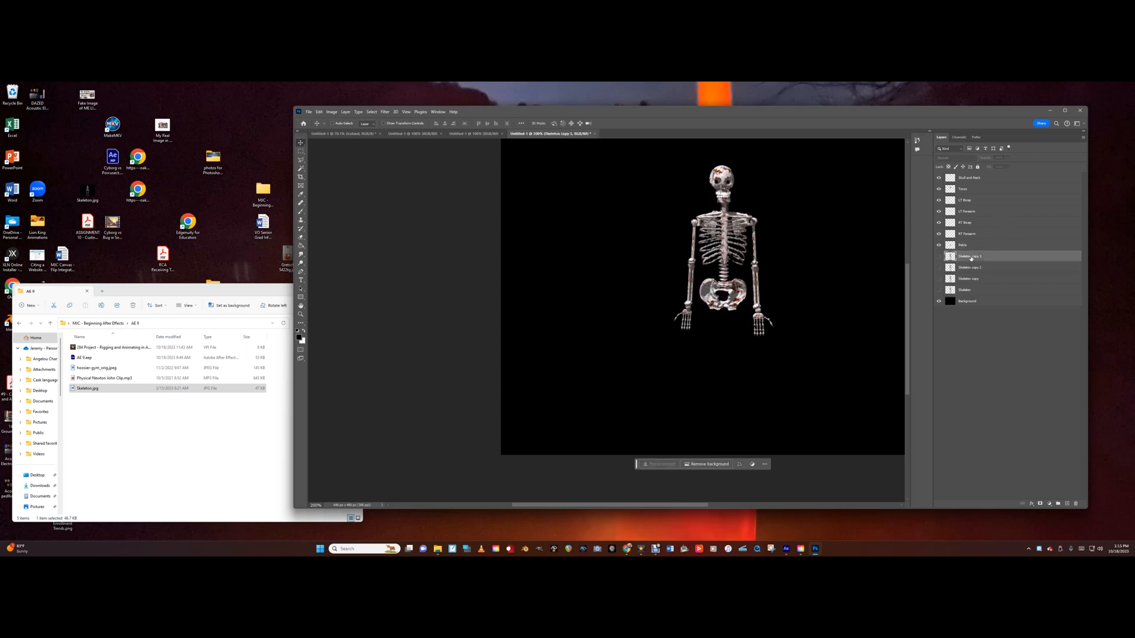
text(LT Femur)
key(Return)
click(938, 257)
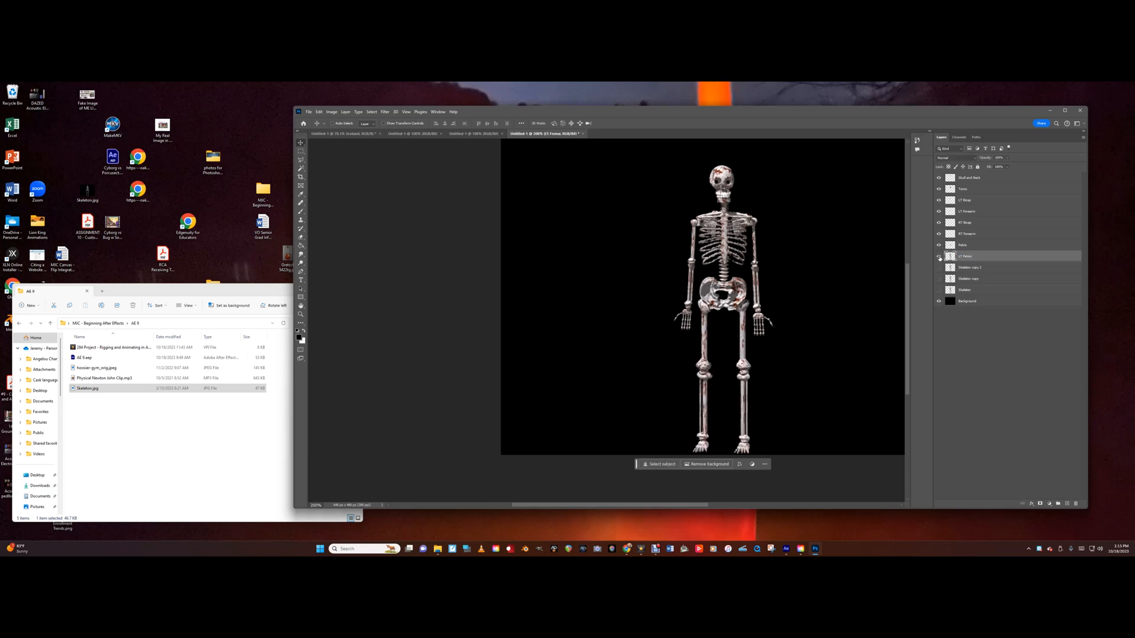
- Marquee-select the thigh bone from hip to knee, trim the selection closely around it, and delete everything outside it from the LT Femur layer
click(302, 152)
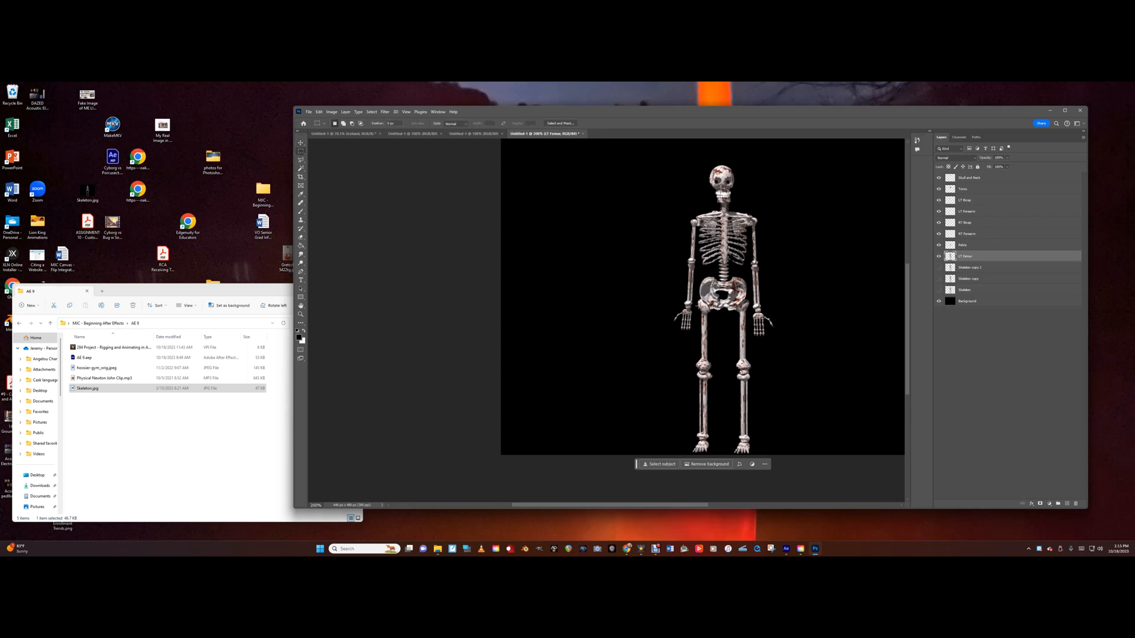
drag(695, 301, 721, 372)
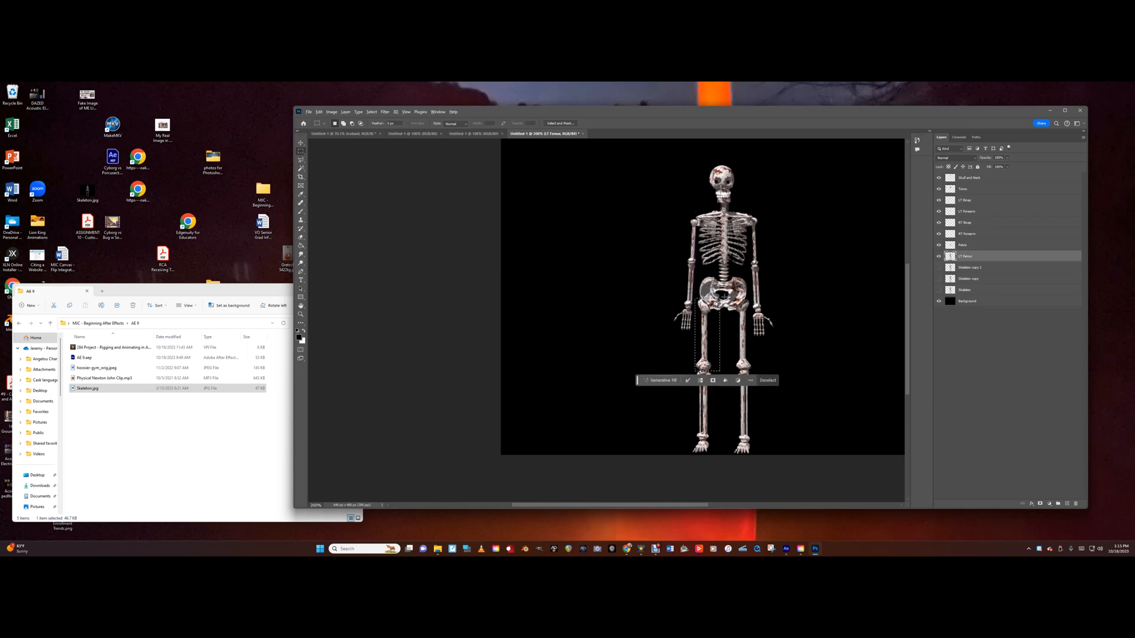
drag(725, 295, 725, 296)
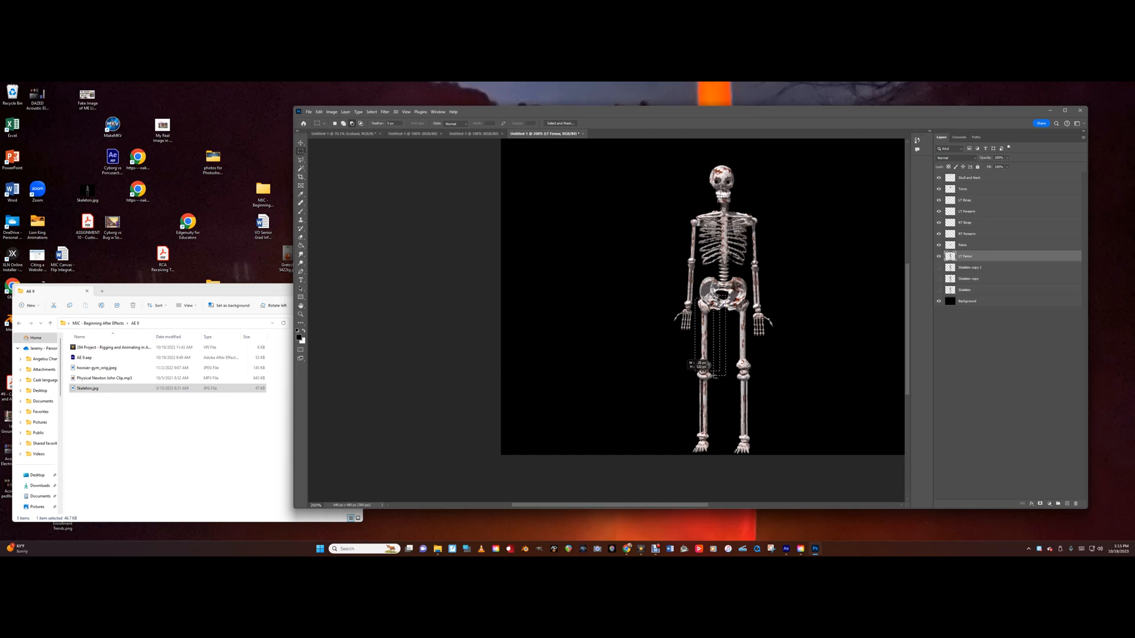
drag(713, 372, 713, 375)
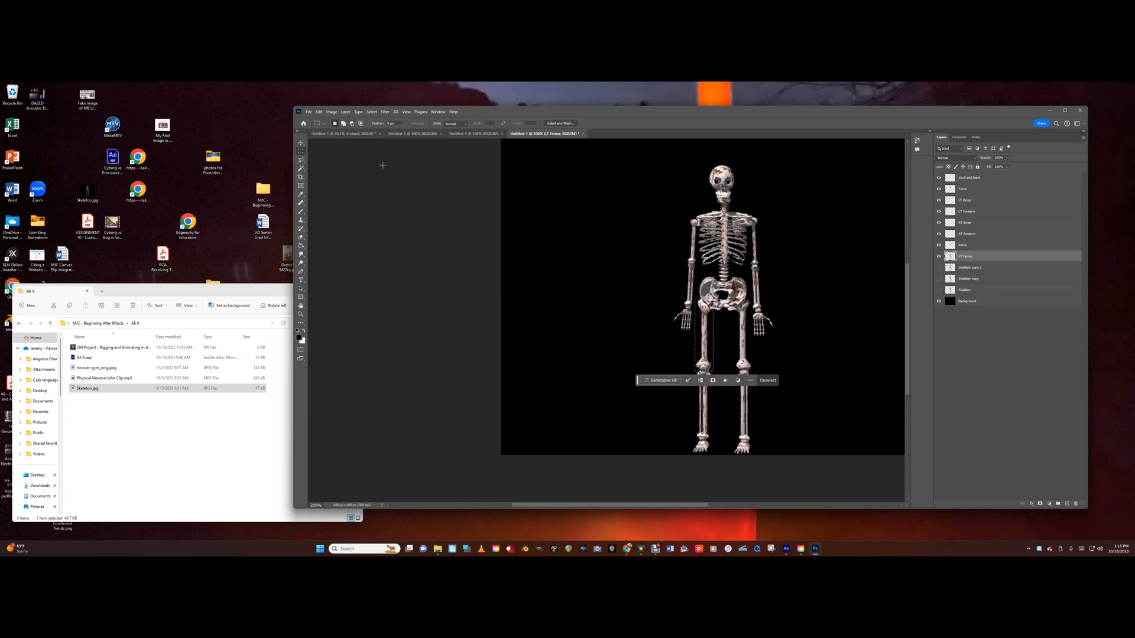
click(371, 112)
click(384, 137)
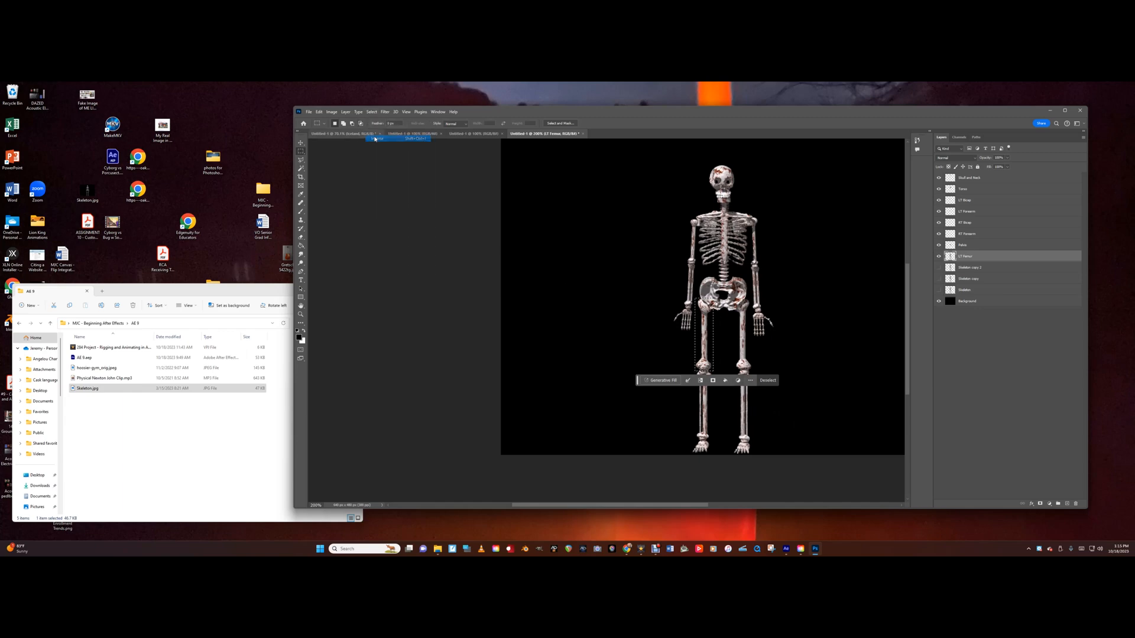
key(Delete)
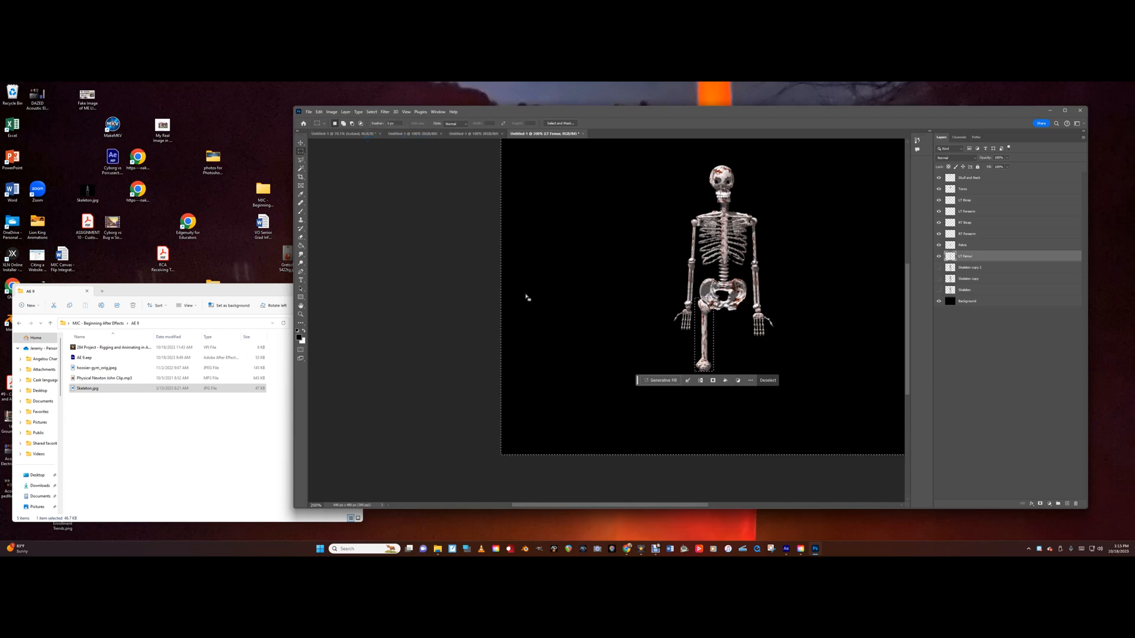
- Move the LT Femur bone clear of the pelvis to erase the leftover hip fragment at its upper end, and return it to the hip
click(300, 143)
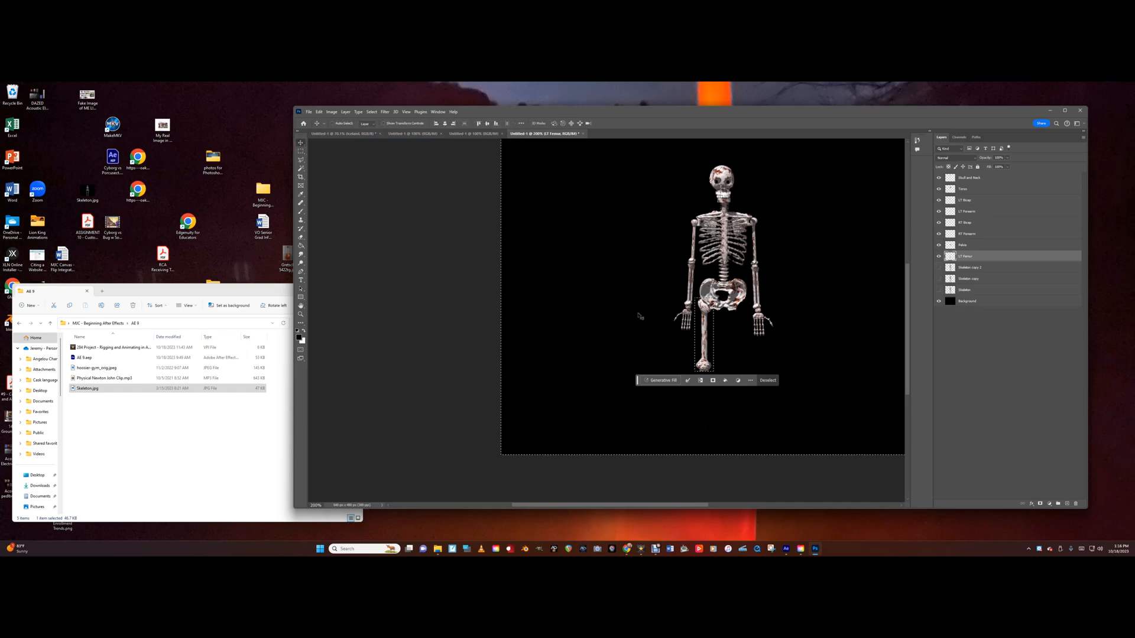
drag(704, 325, 703, 355)
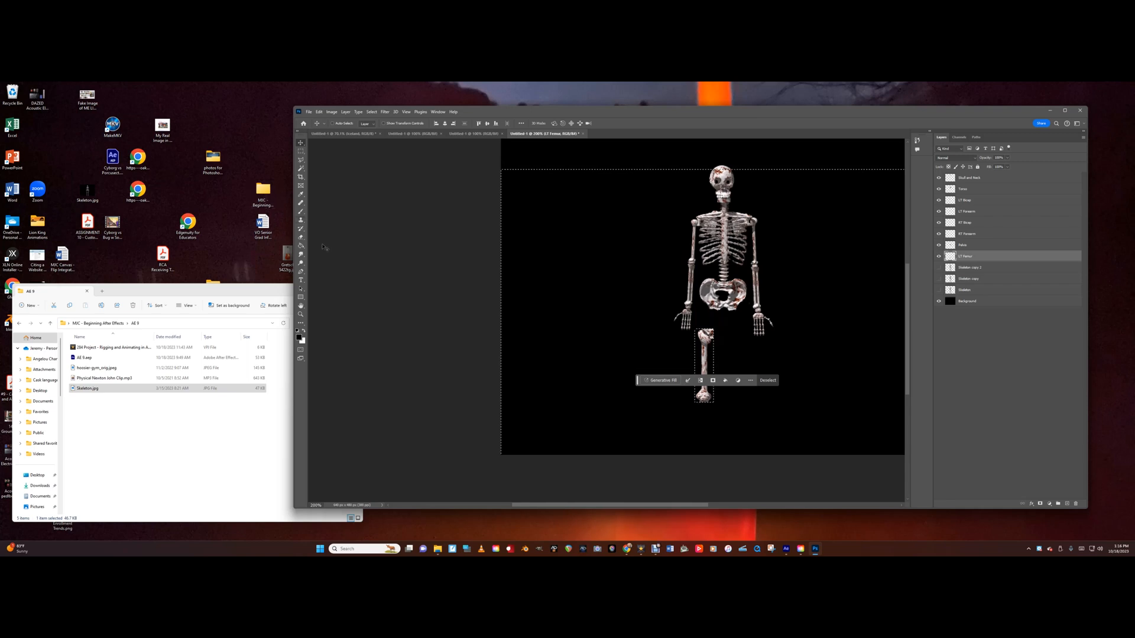
key(ctrl+d)
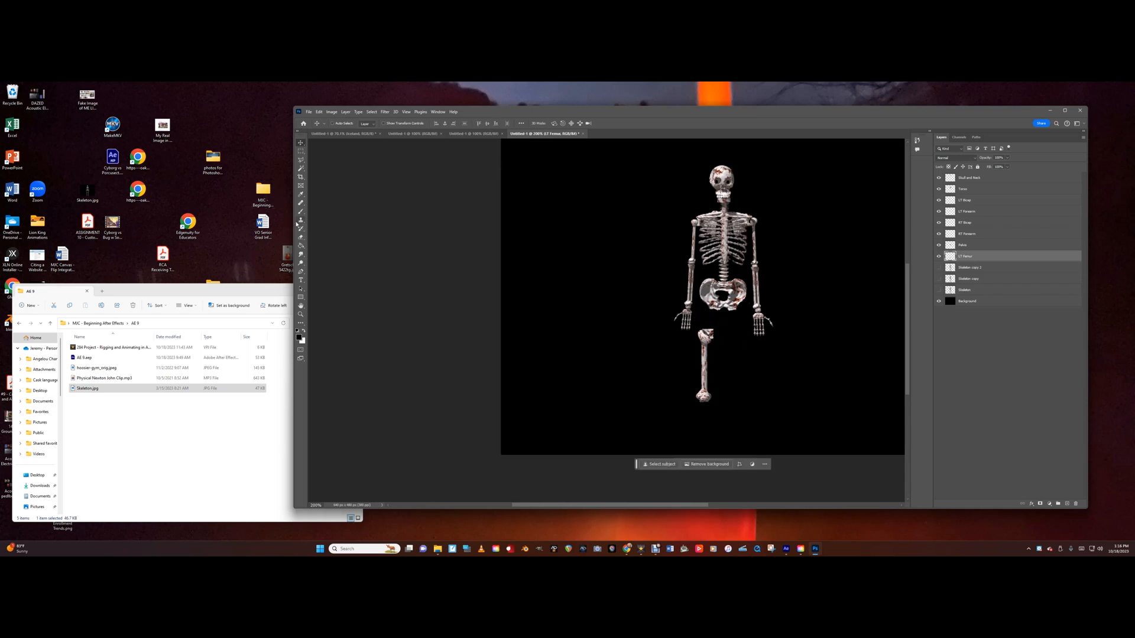
click(301, 237)
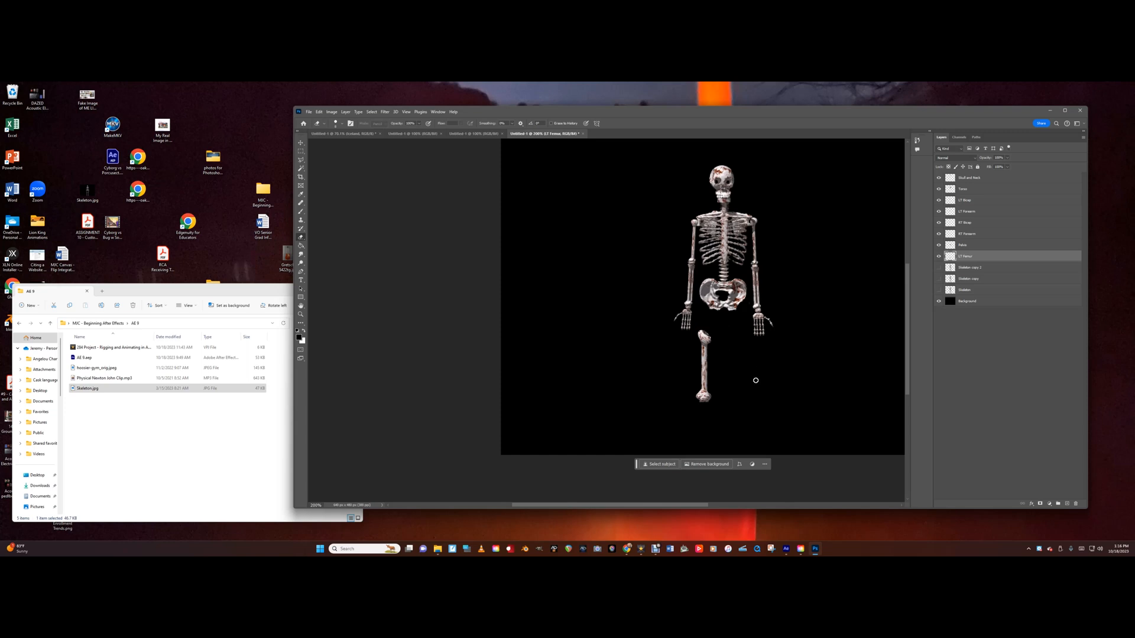
click(301, 143)
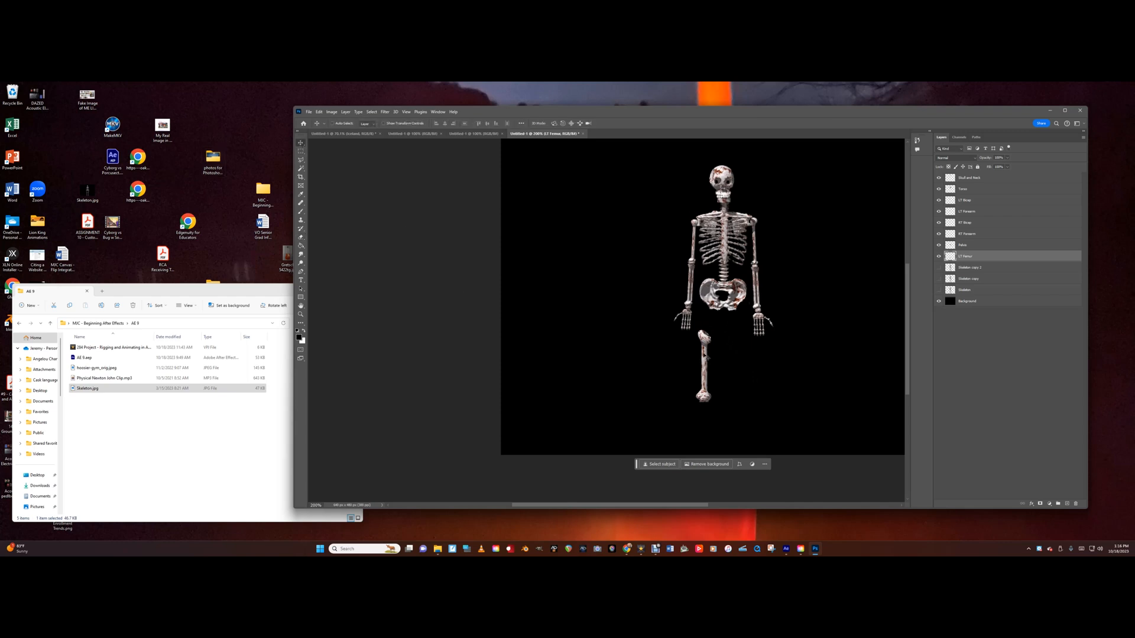
drag(704, 357, 707, 324)
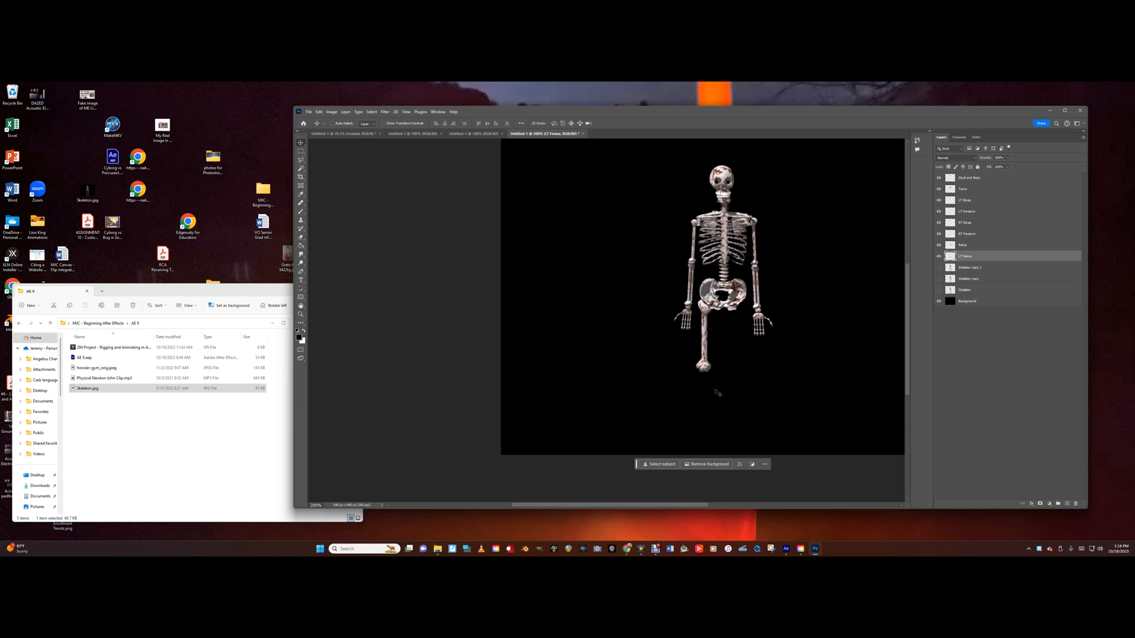
- Rename the skeleton layer directly below LT Femur as "LT Calf" and make it visible
double_click(965, 268)
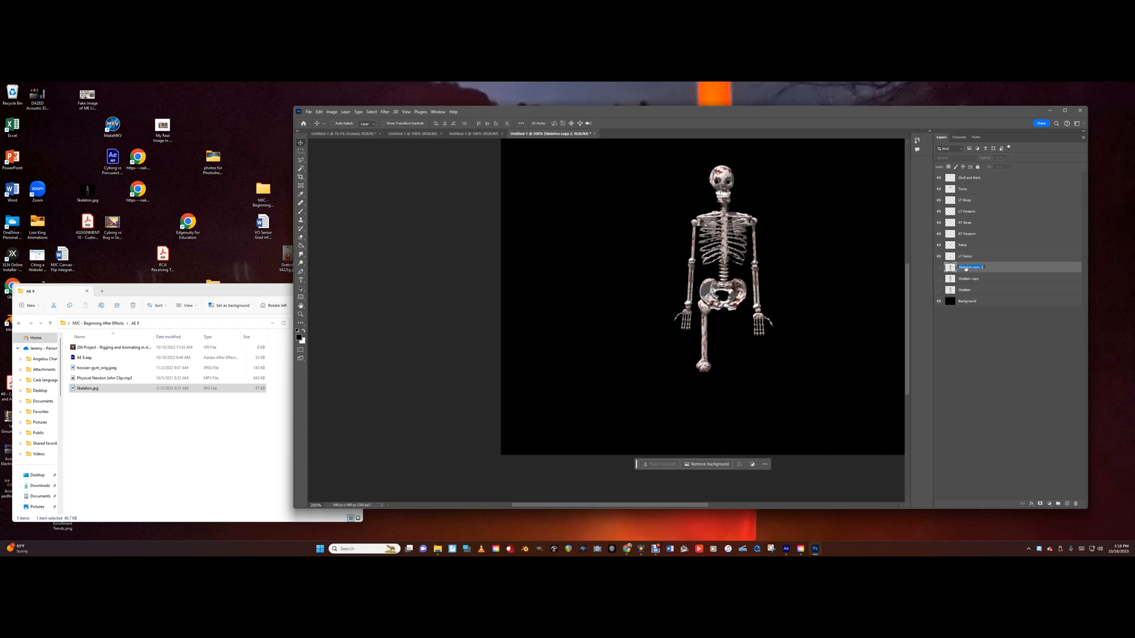
double_click(968, 269)
double_click(971, 267)
click(972, 266)
drag(984, 267, 949, 268)
key(BackSpace)
key(Return)
click(939, 267)
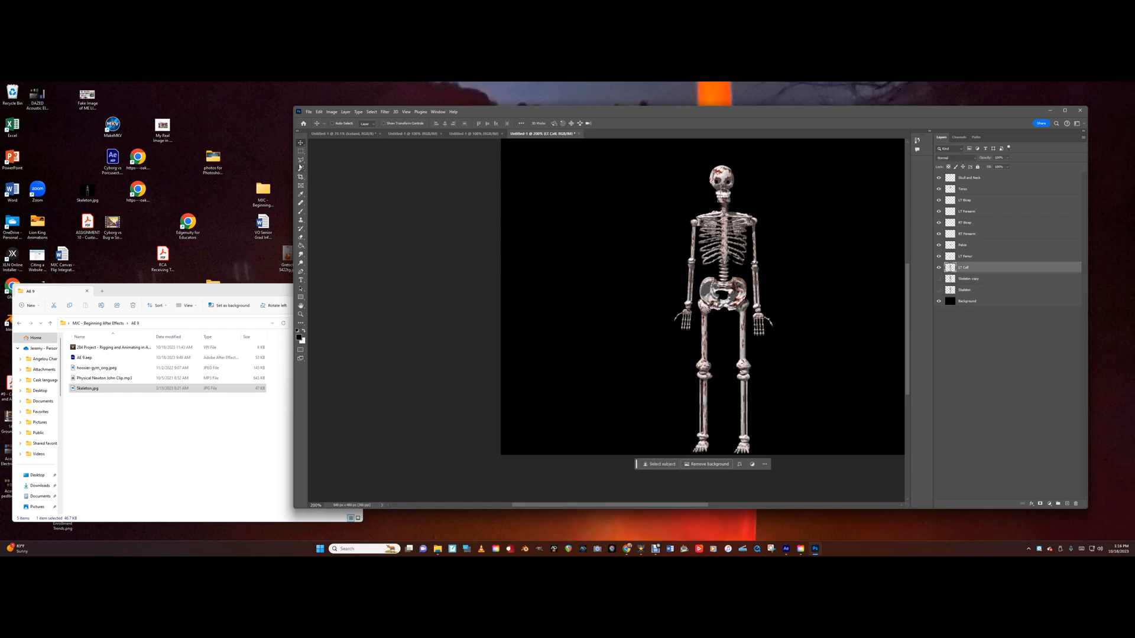
- Marquee-select the lower leg from knee to foot below the LT Femur and delete everything outside it from the LT Calf layer
click(301, 151)
drag(687, 372, 715, 455)
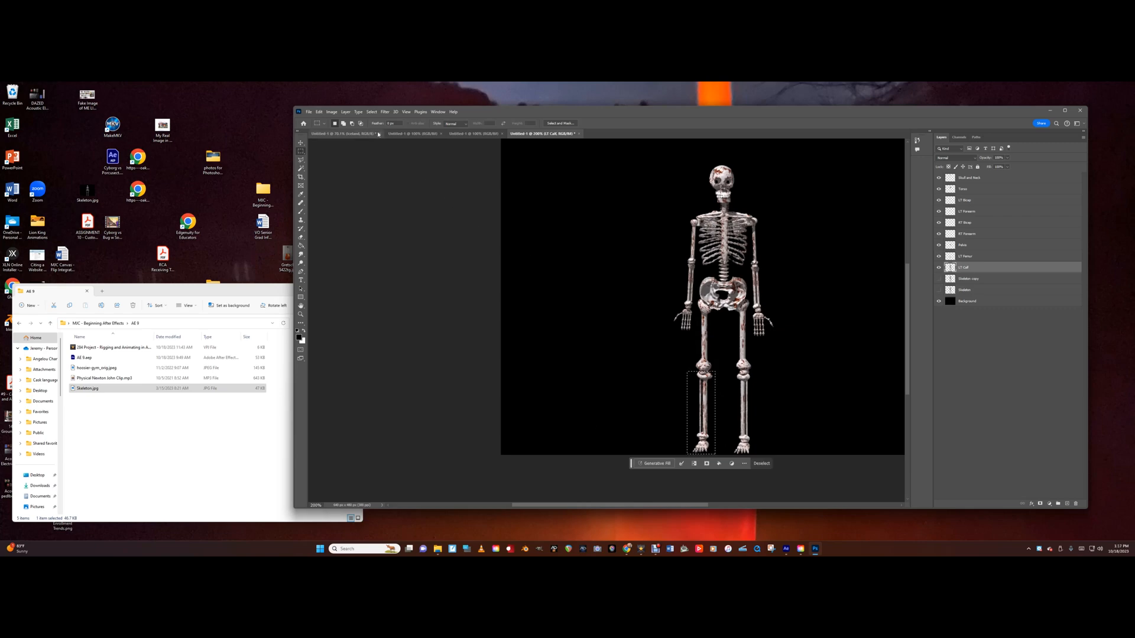
click(371, 112)
click(380, 139)
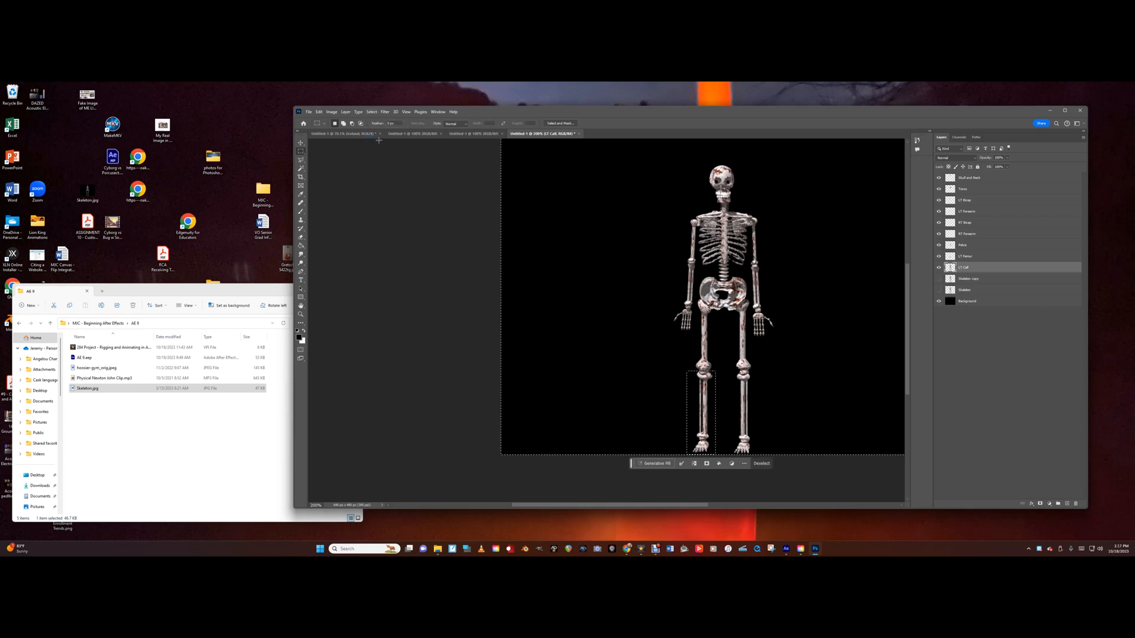
key(Delete)
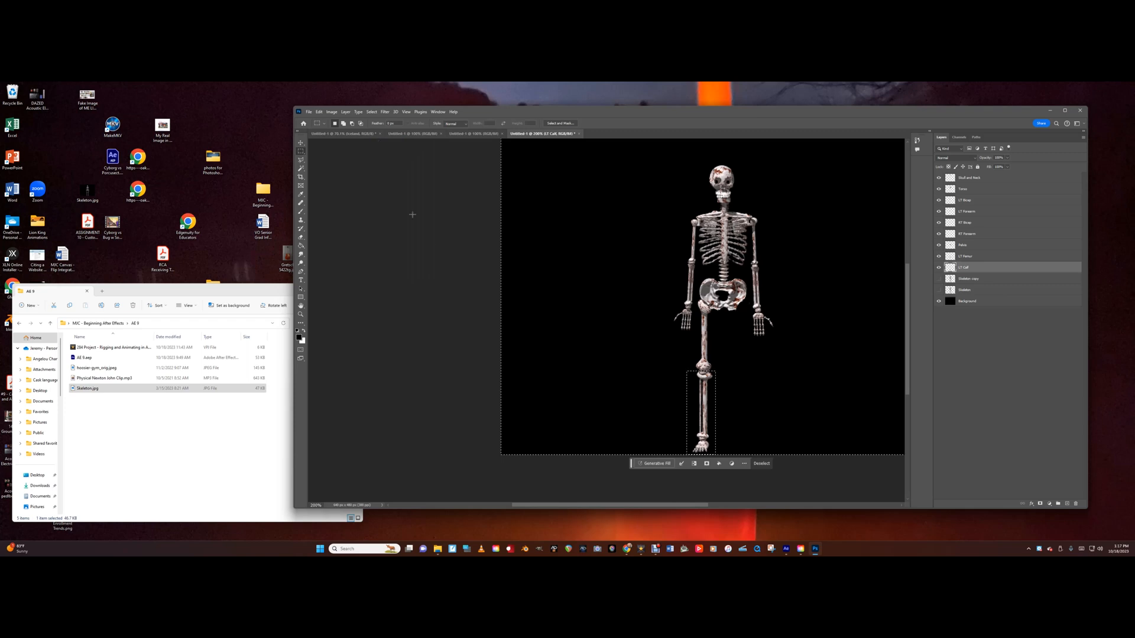
- Try moving the isolated LT Calf bone away from the knee and back to check the cut
click(301, 143)
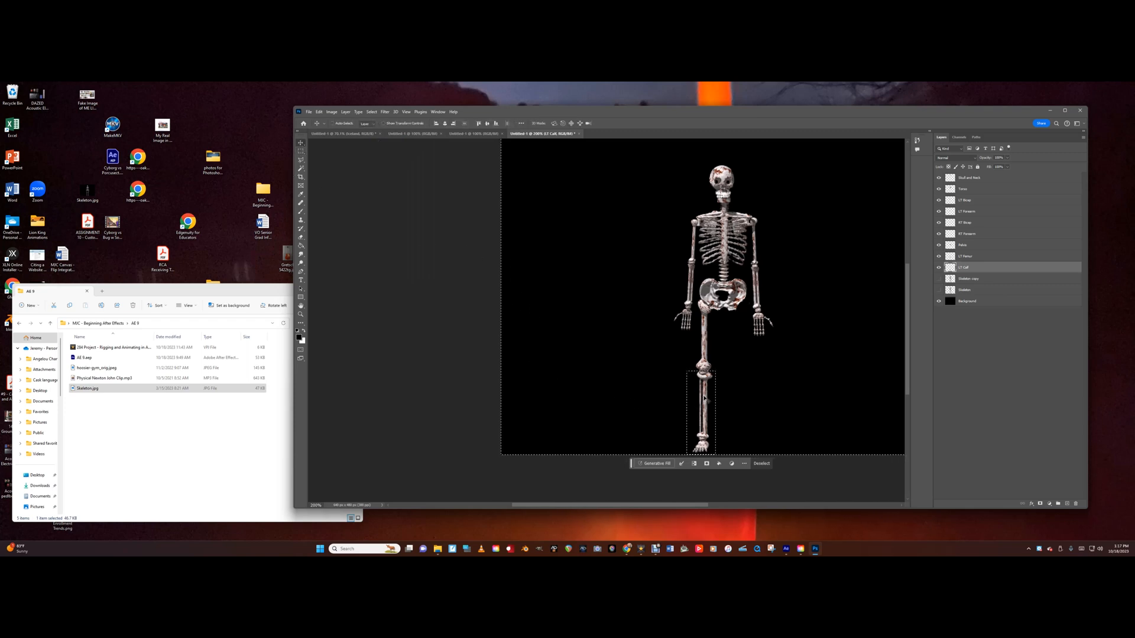
drag(704, 399, 659, 424)
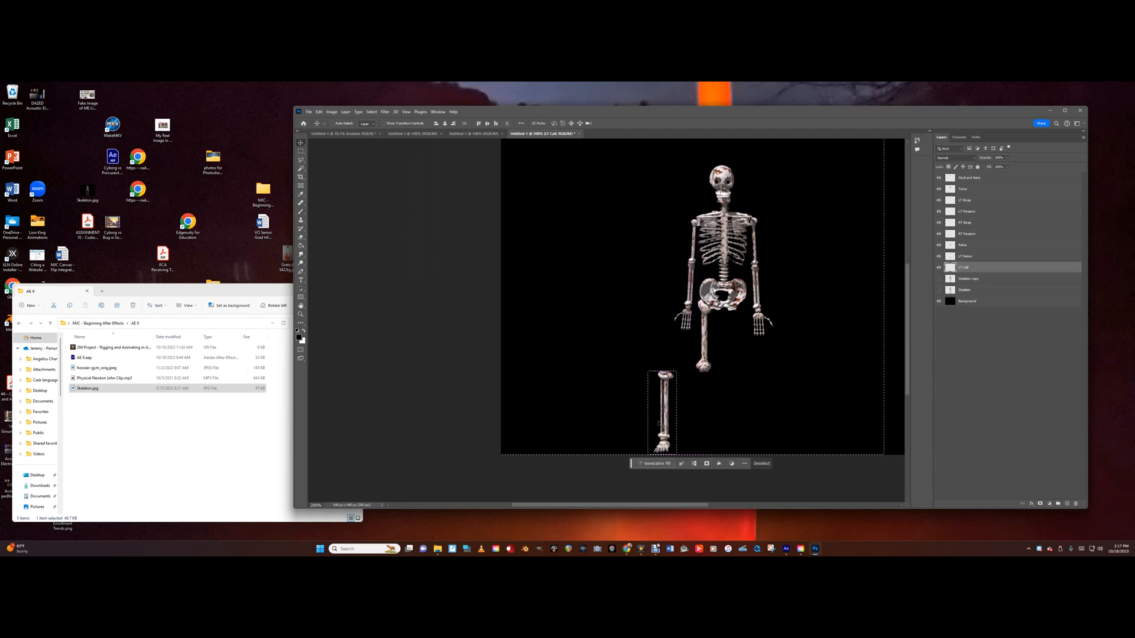
key(ctrl+d)
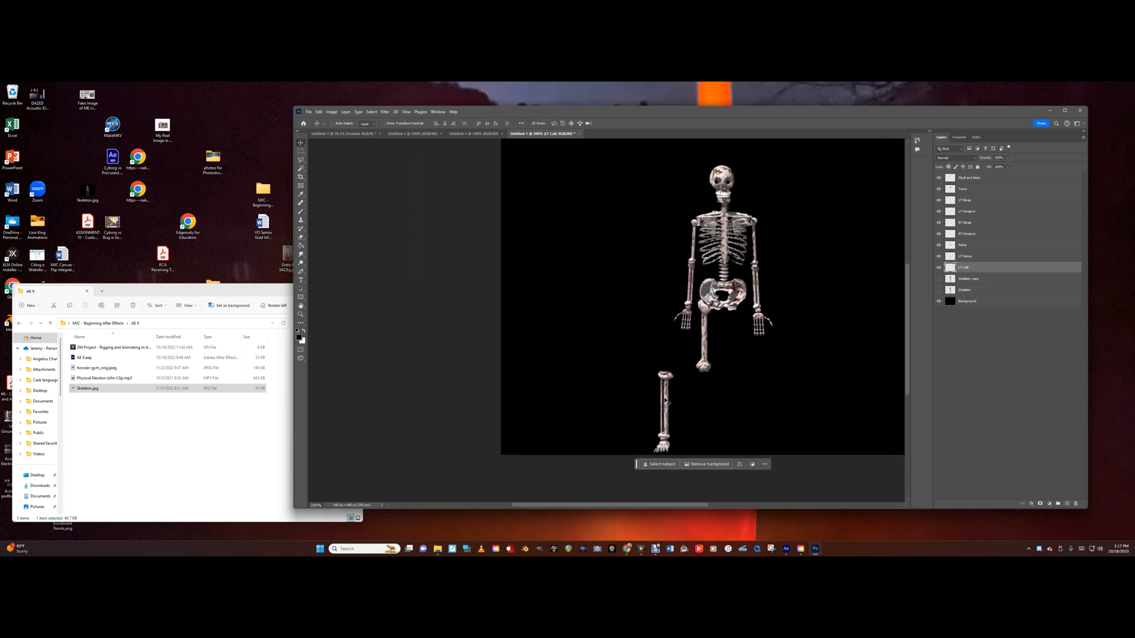
drag(672, 420, 710, 419)
click(779, 410)
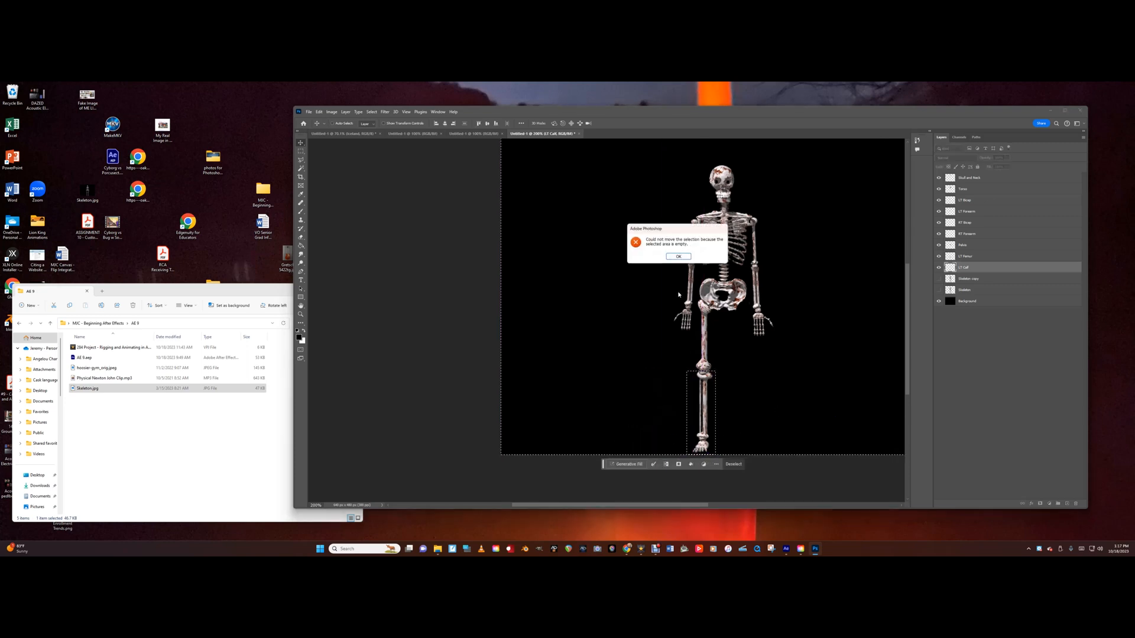
click(678, 256)
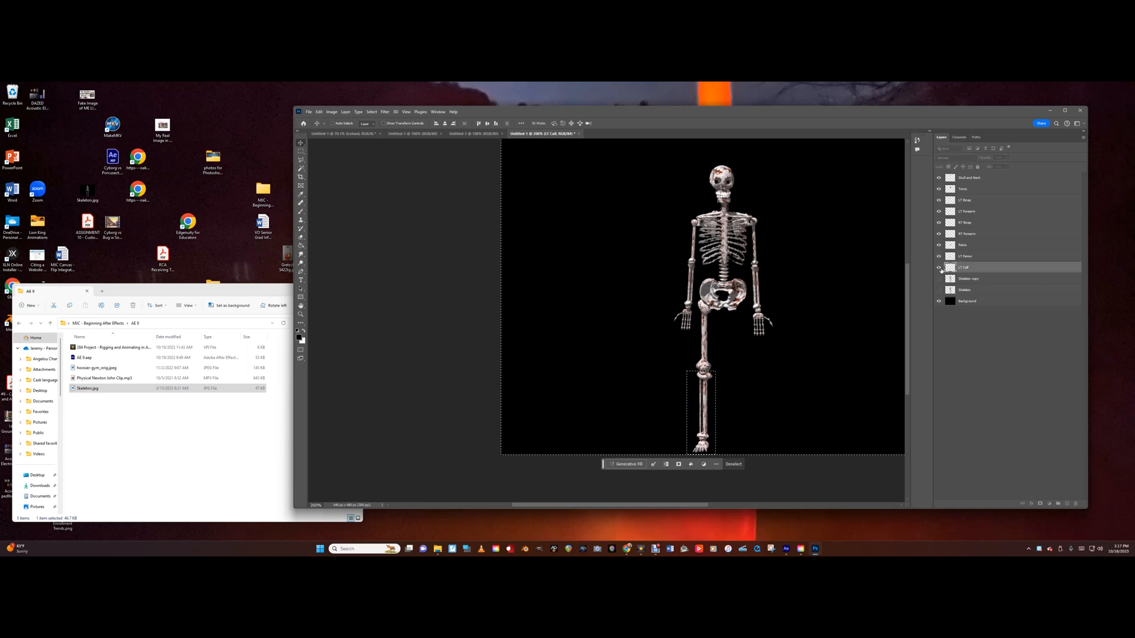
- Toggle the LT Calf layer's visibility to check the isolated bone, and clear the selection
click(940, 269)
click(940, 269)
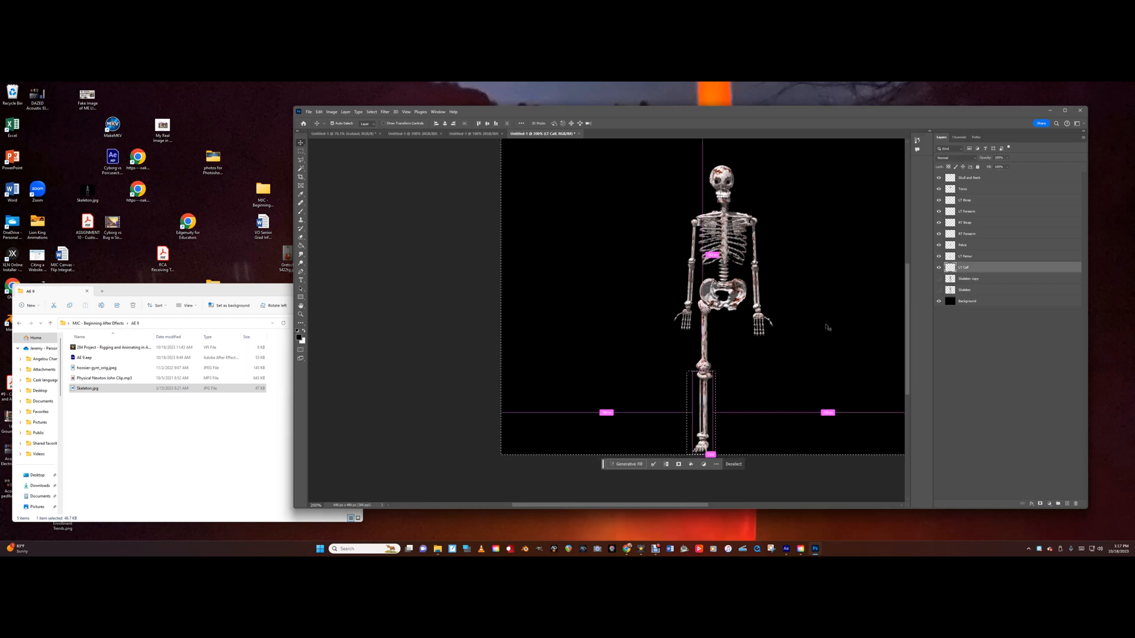
key(ctrl+d)
- Rename the skeleton copy layer directly below LT Calf as "RT Femur" and make it visible
click(968, 279)
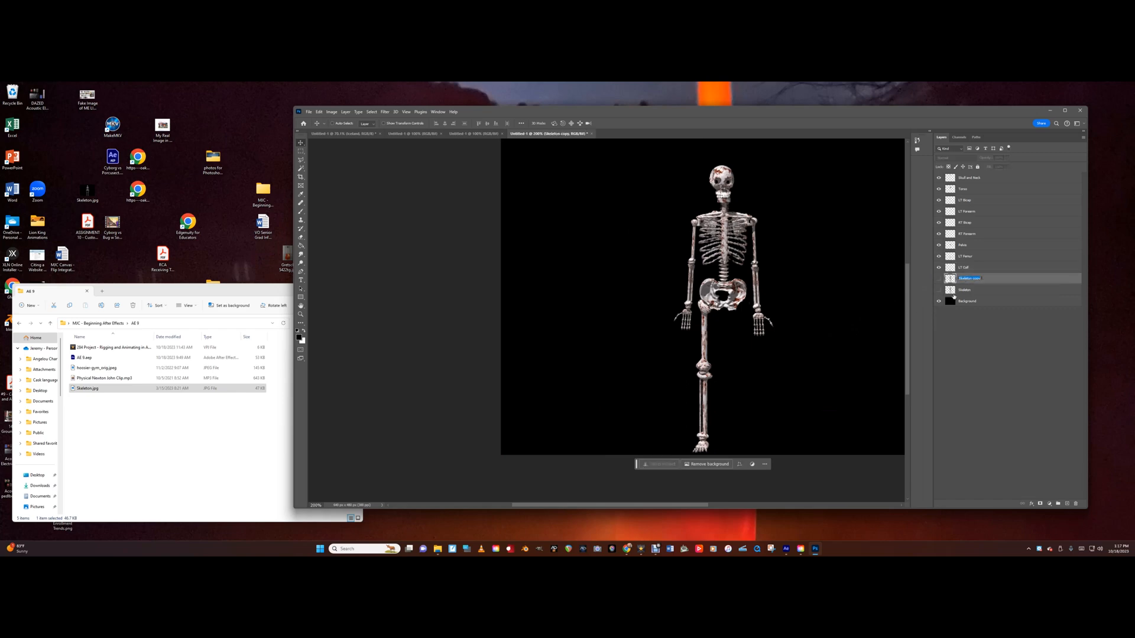
text(RT Femur)
key(Return)
click(939, 279)
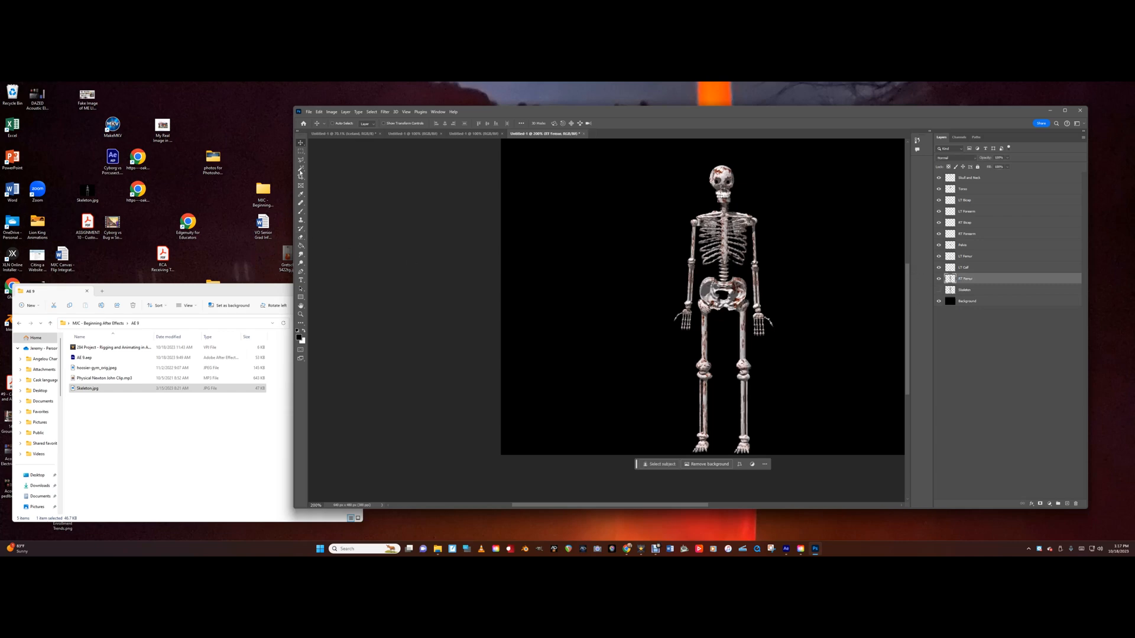
- Marquee-select the other thigh bone from hip to knee and delete everything outside it from the RT Femur layer
click(300, 152)
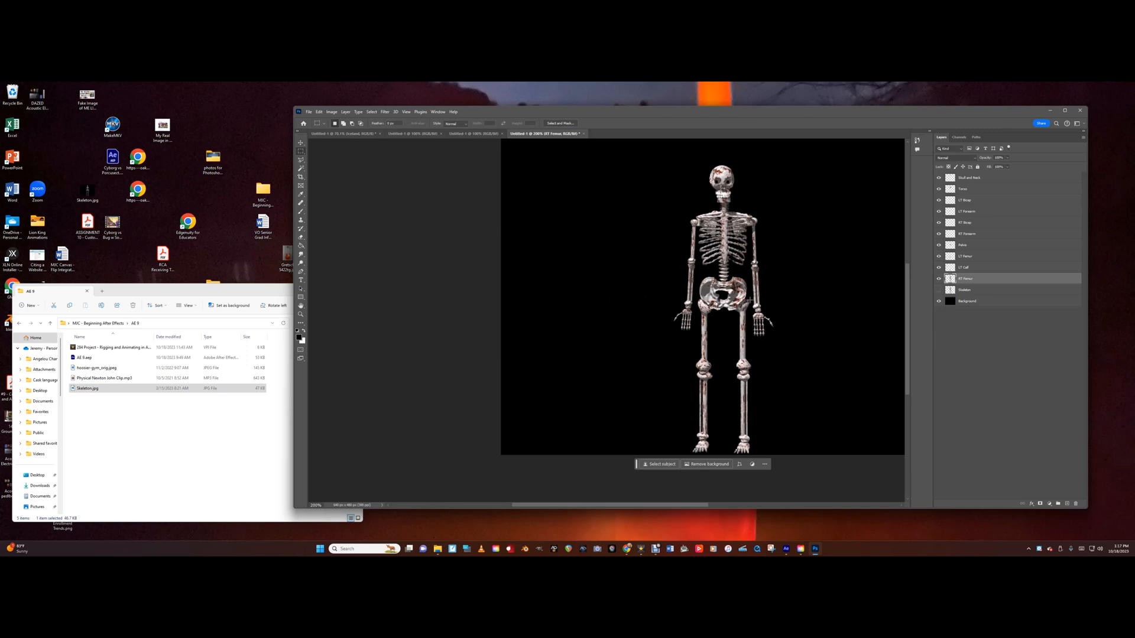
drag(752, 300, 734, 373)
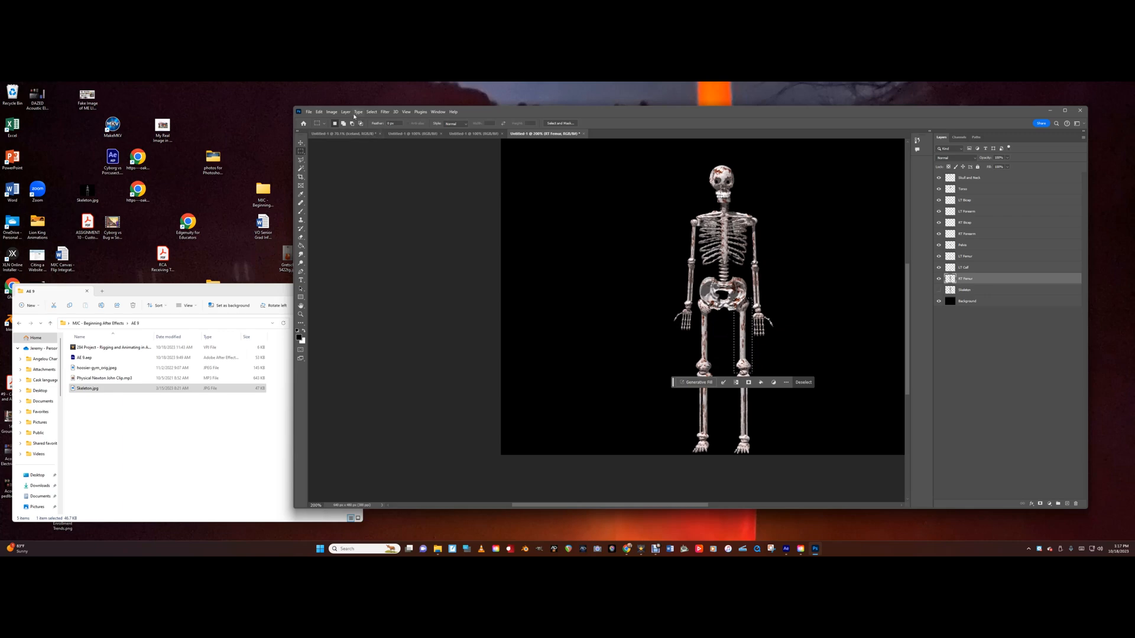
click(372, 112)
click(375, 140)
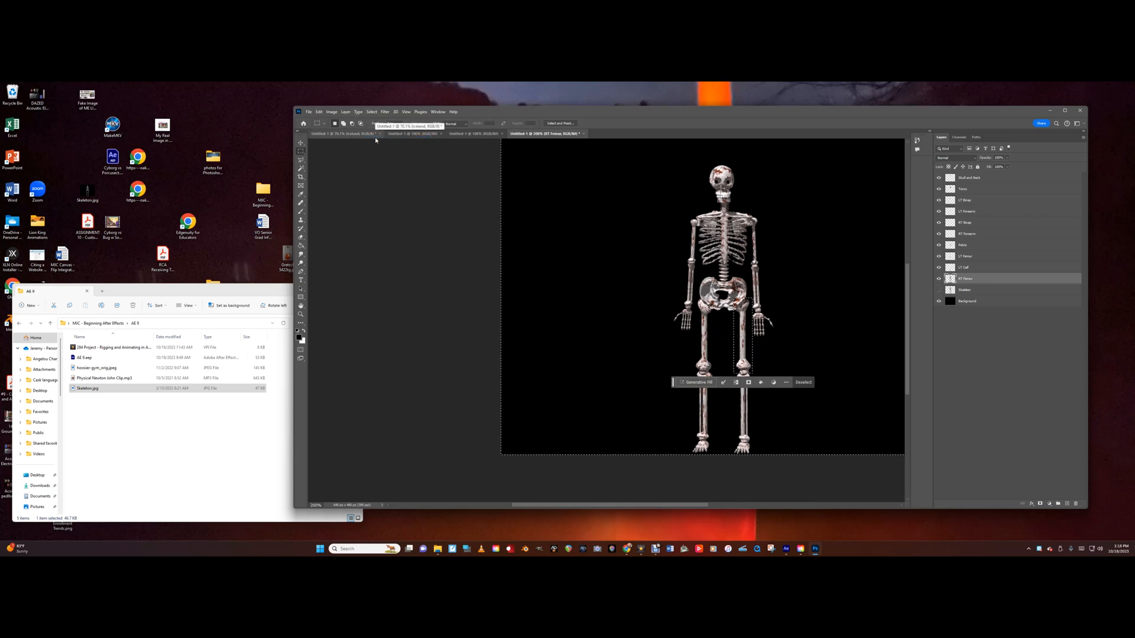
key(Delete)
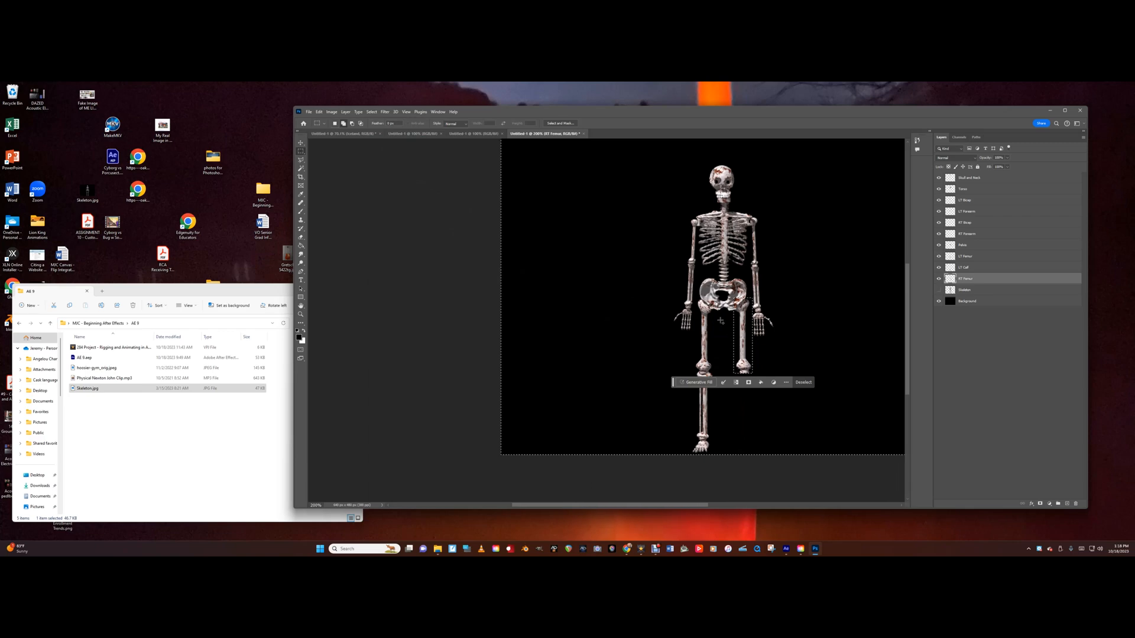
- Move the RT Femur bone down clear of the pelvis, erase the leftover hip fragment at its upper end, and return it to the hip
click(301, 144)
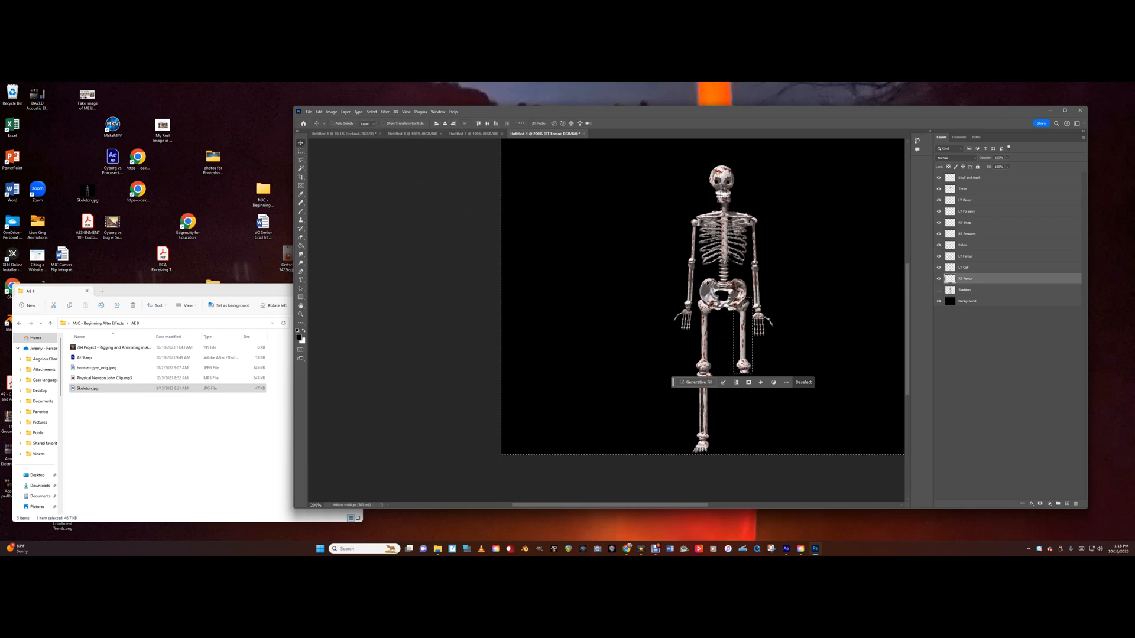
drag(742, 327, 748, 349)
key(ctrl+d)
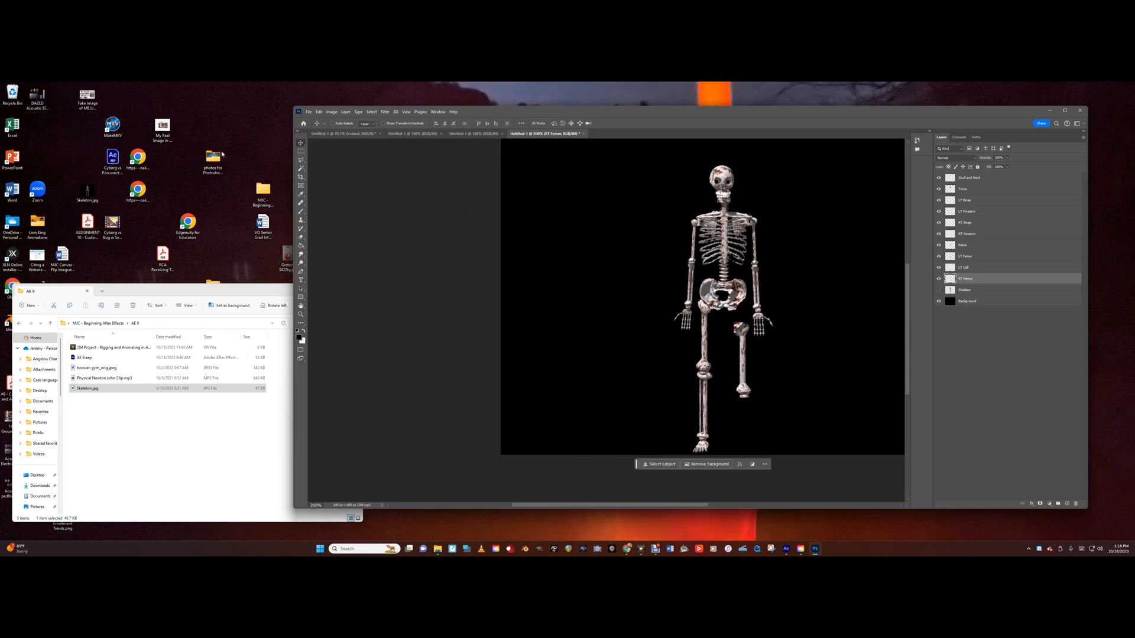
click(302, 236)
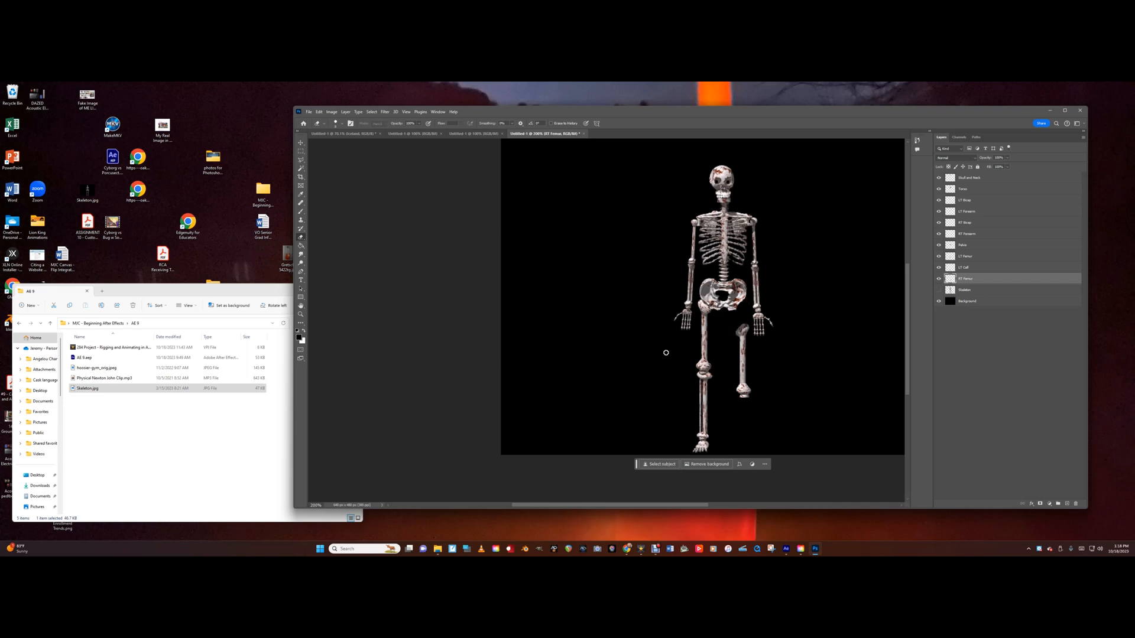
click(300, 142)
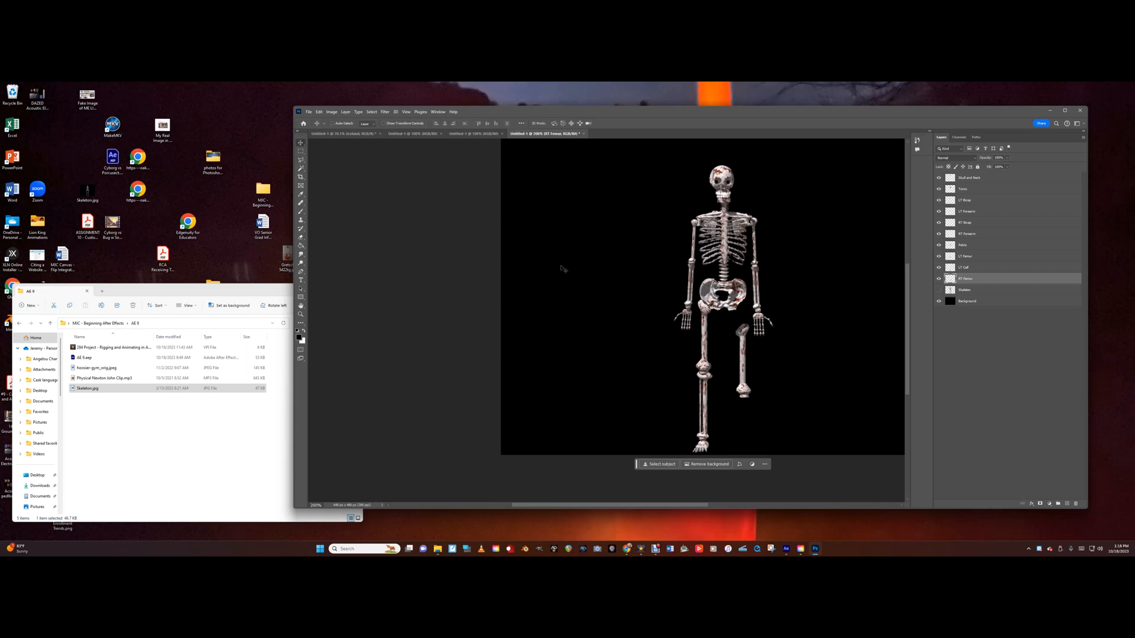
drag(743, 346, 743, 322)
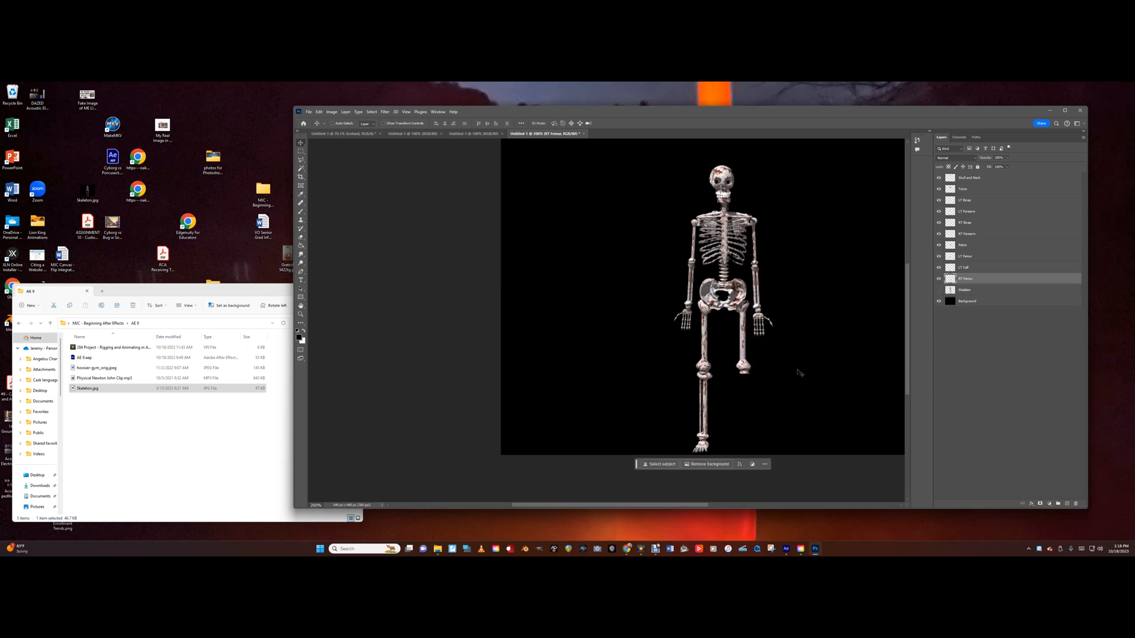
- Rename the remaining Skeleton layer above Background as "RT Calf" and make it visible
double_click(965, 290)
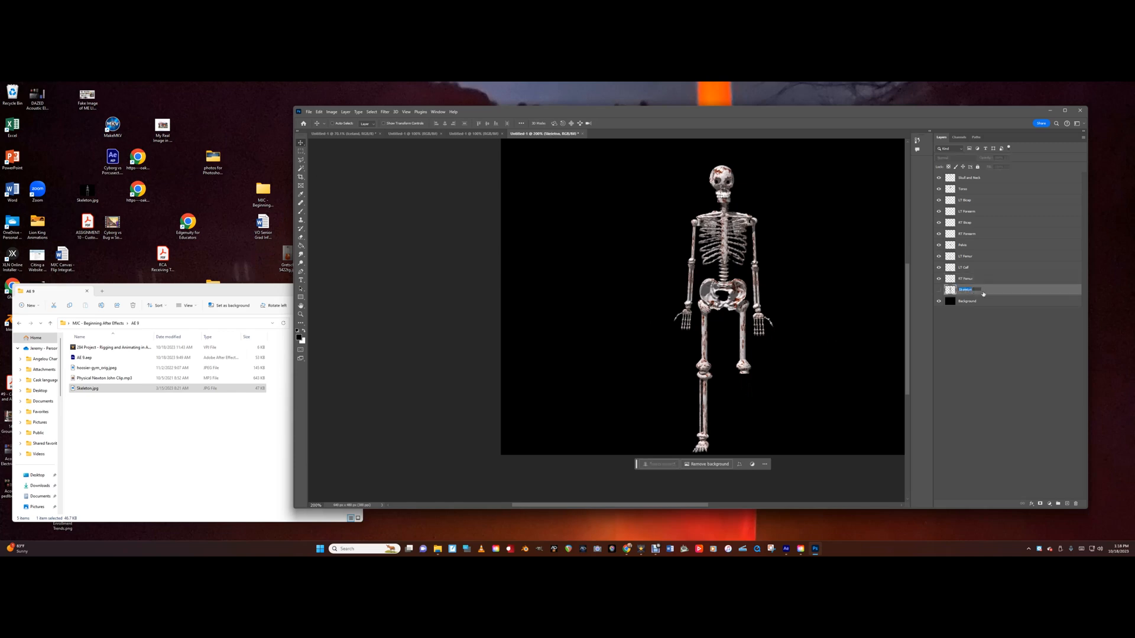
text(RT Calf)
key(Return)
double_click(966, 291)
key(Return)
click(938, 290)
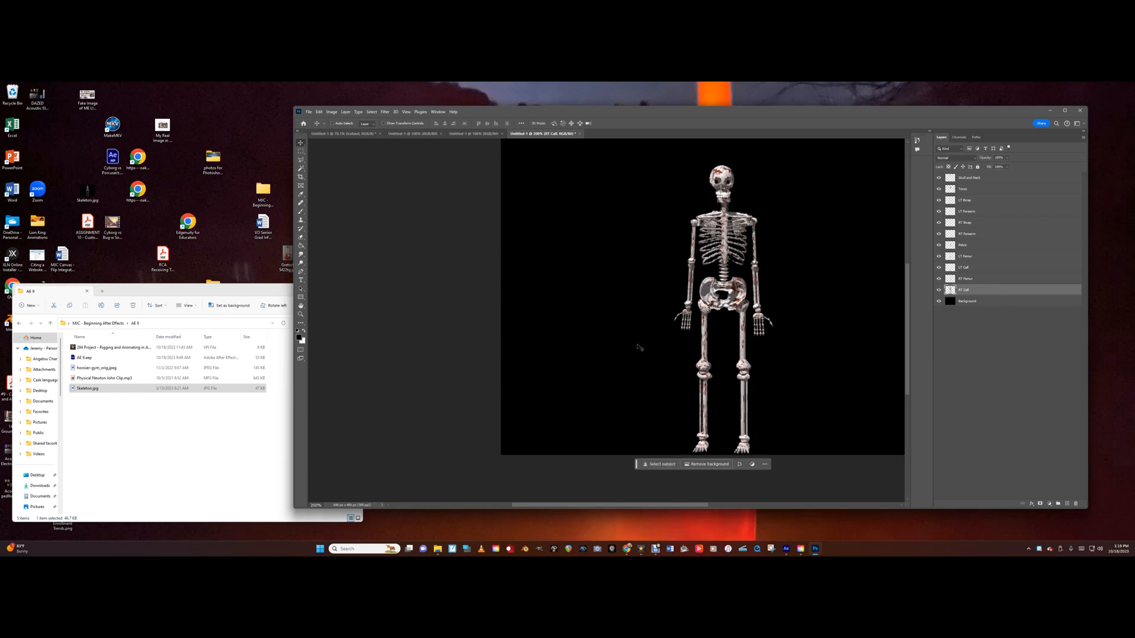
- Marquee-select the lower leg below the RT Femur, delete everything outside it from the RT Calf layer, and clear the selection
click(300, 151)
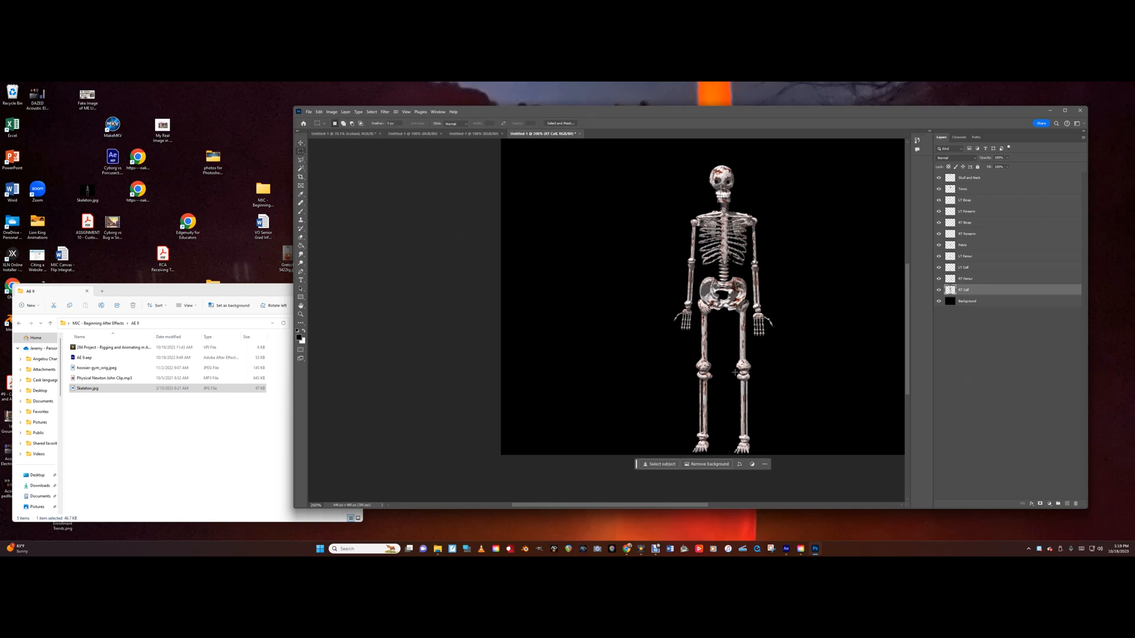
drag(733, 374, 763, 454)
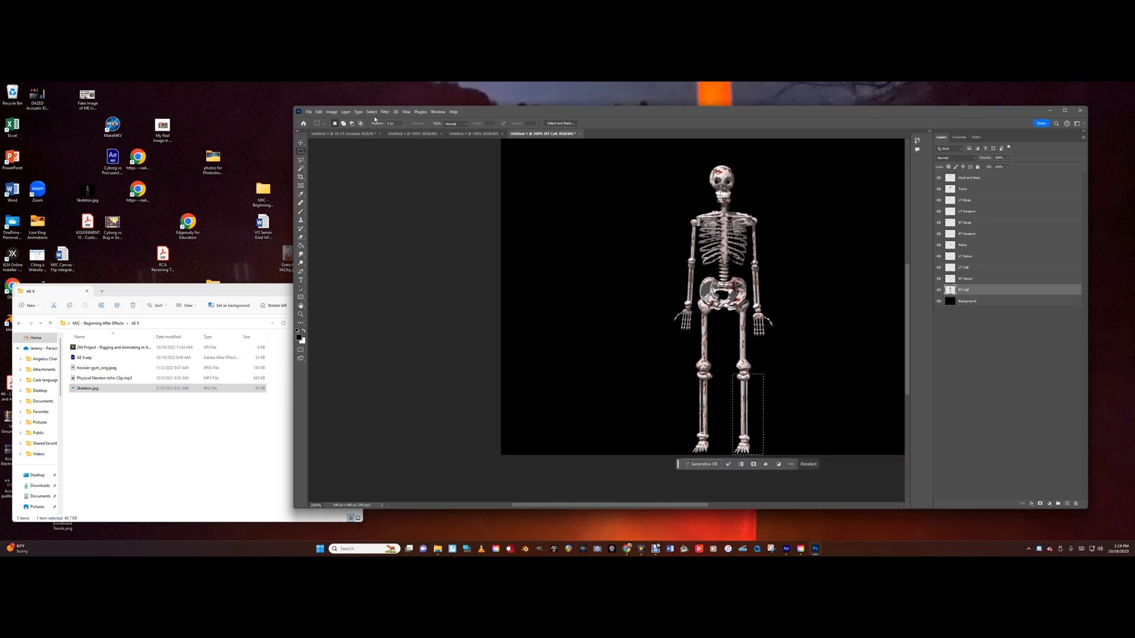
click(372, 113)
click(376, 140)
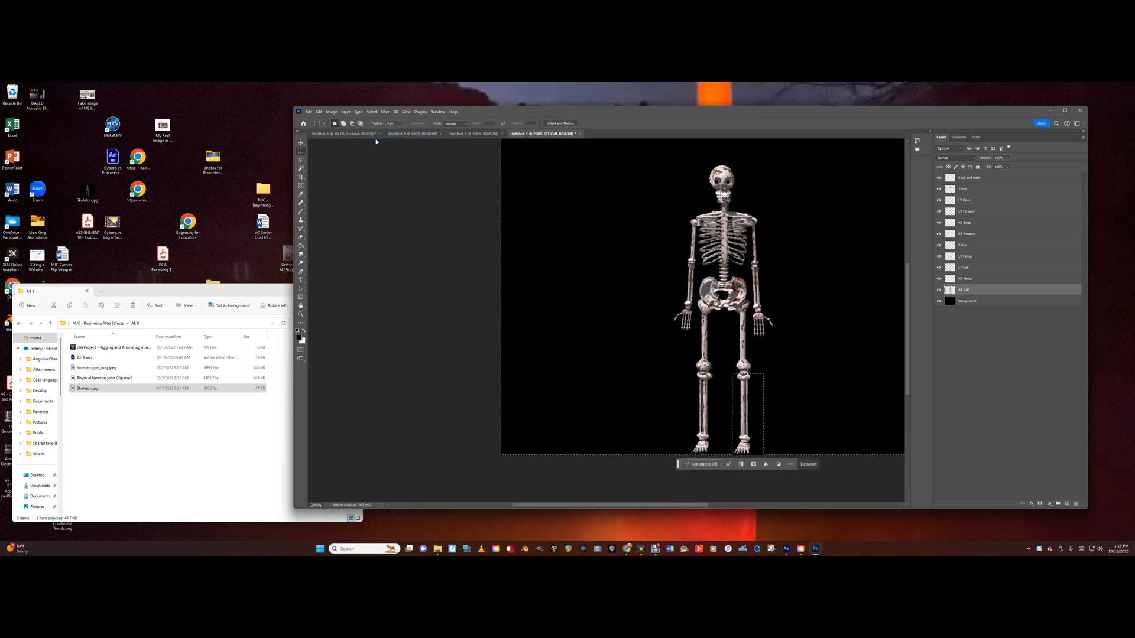
click(940, 290)
click(940, 290)
key(ctrl+d)
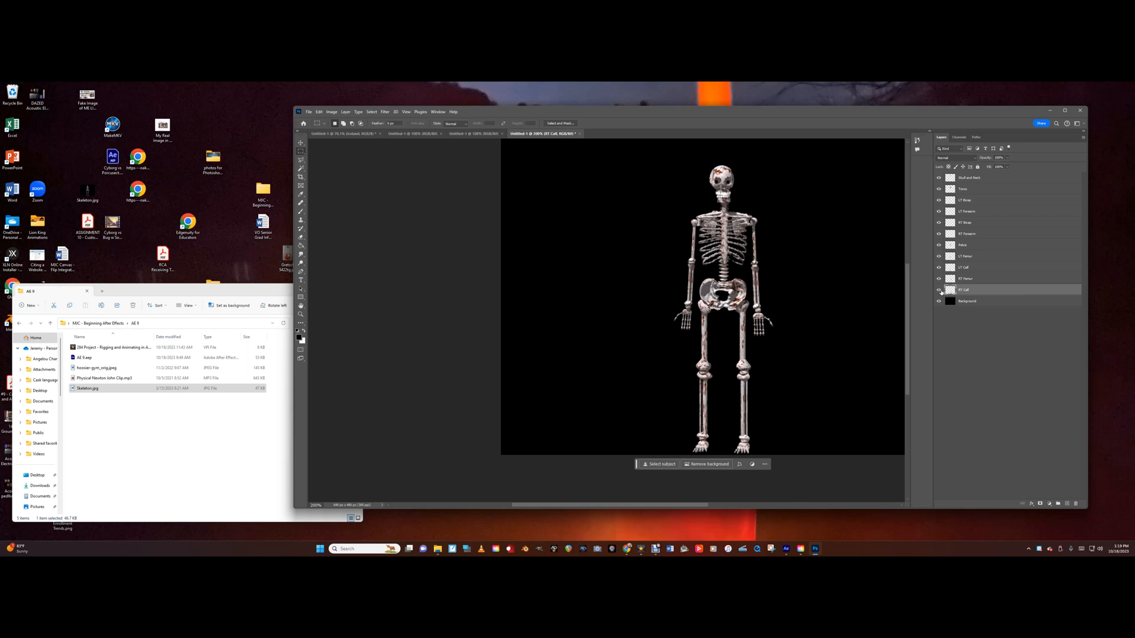
- Hide the body-part layers one by one from the skull down to RT Calf to check each separated piece
click(939, 178)
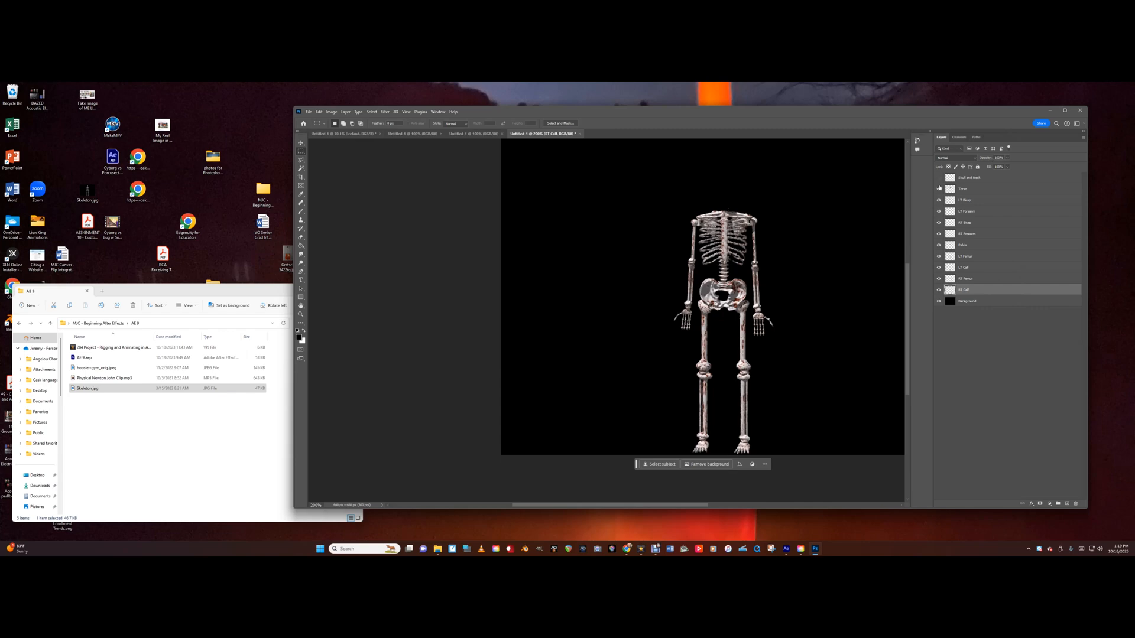
click(938, 189)
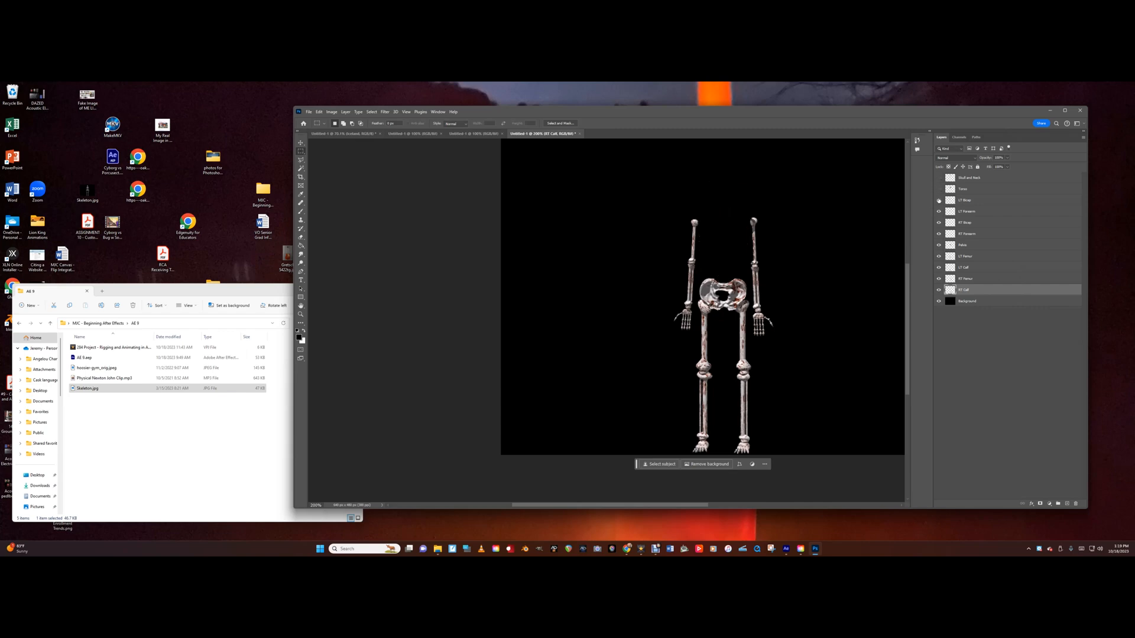
click(939, 201)
click(939, 212)
click(939, 222)
click(939, 234)
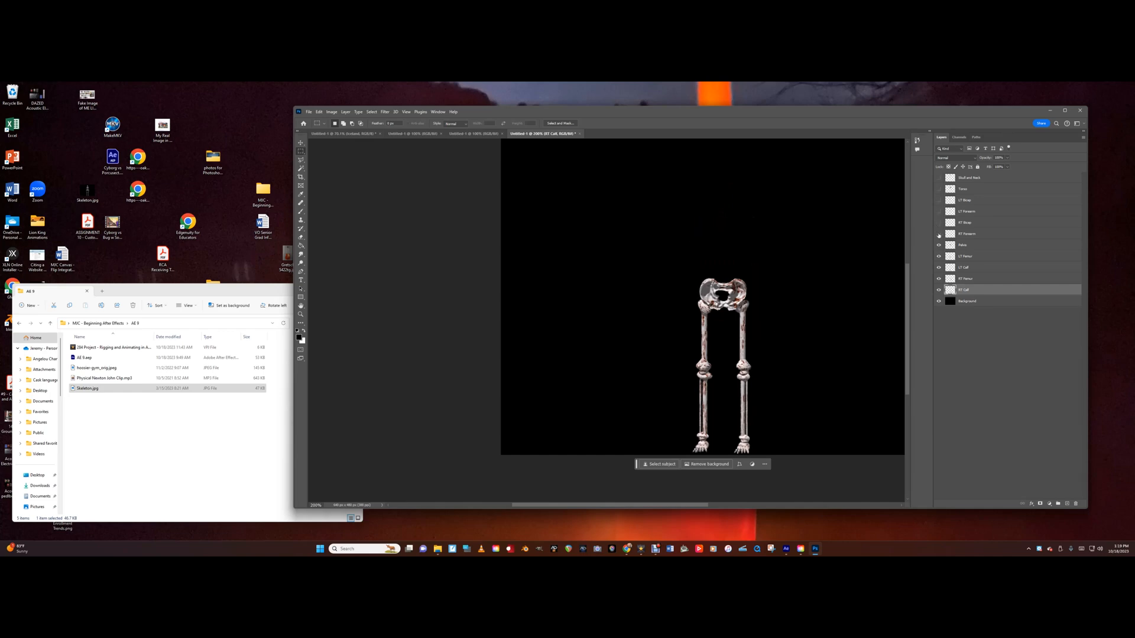
click(939, 245)
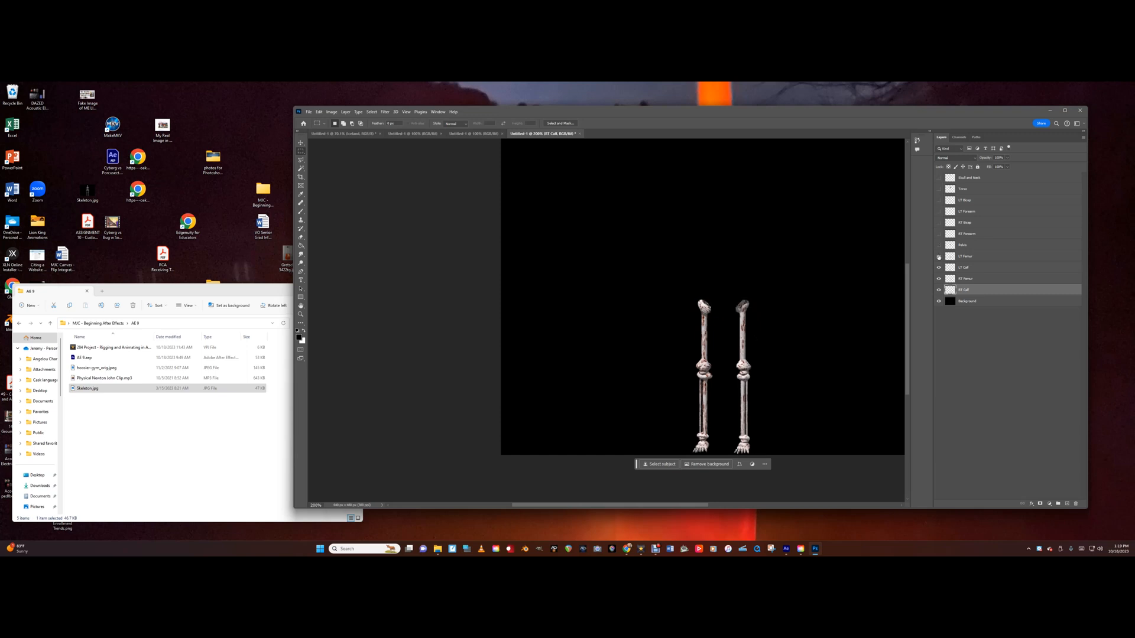
click(939, 257)
click(939, 267)
click(939, 279)
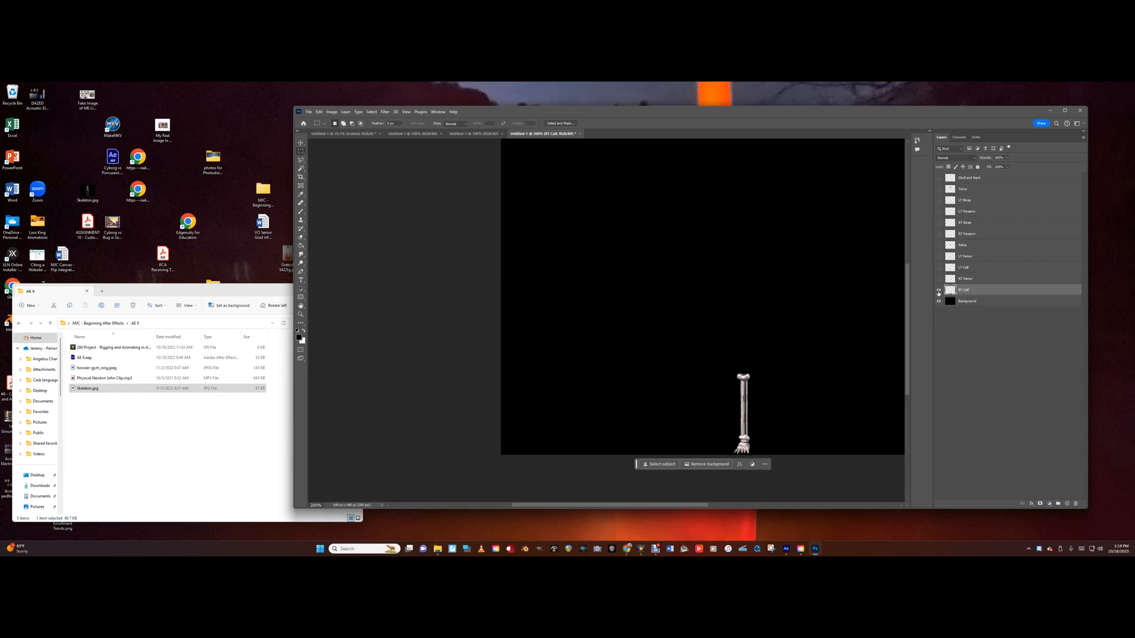
click(938, 290)
- Show the body-part layers again one by one from RT Calf up to the skull to check the assembled skeleton
click(938, 291)
click(939, 279)
click(938, 267)
click(938, 256)
click(938, 245)
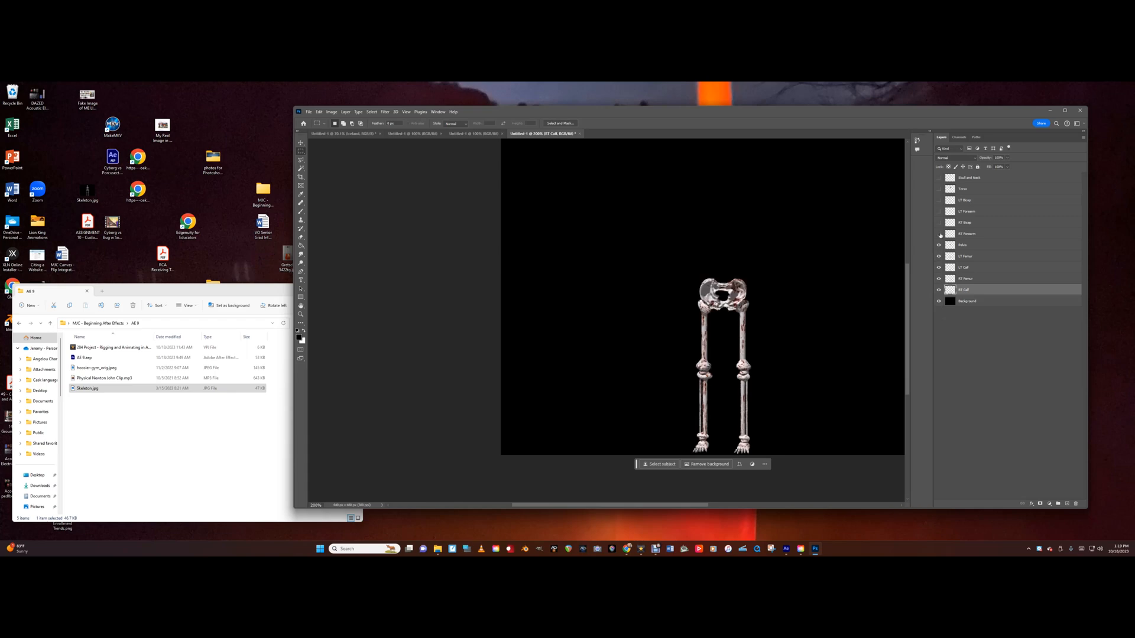
click(939, 234)
click(938, 223)
click(938, 212)
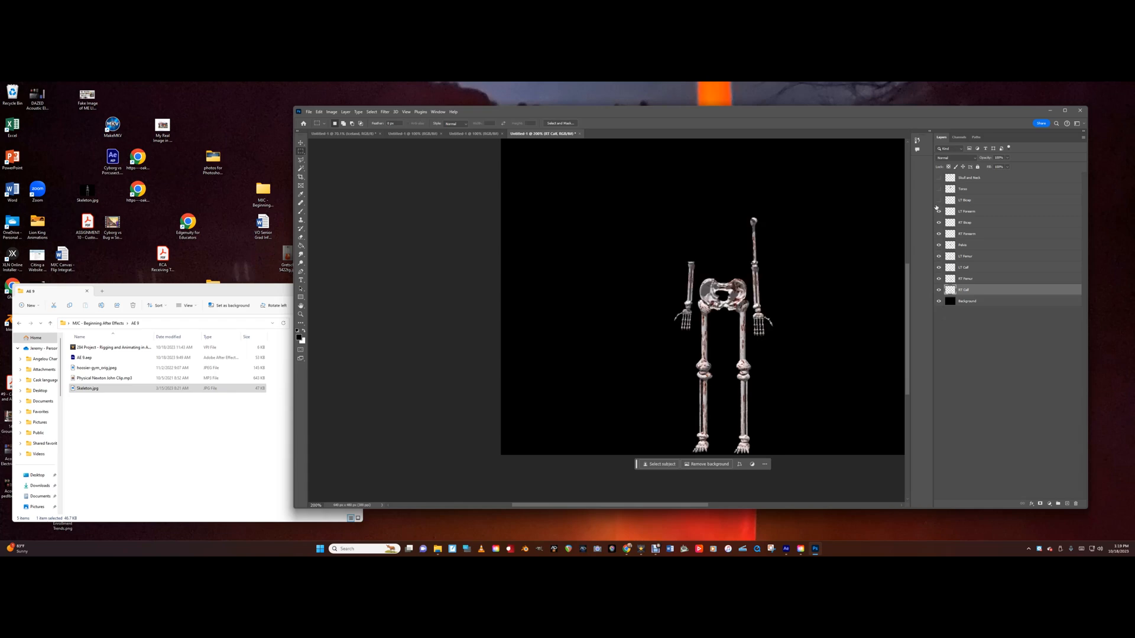
click(938, 200)
click(938, 189)
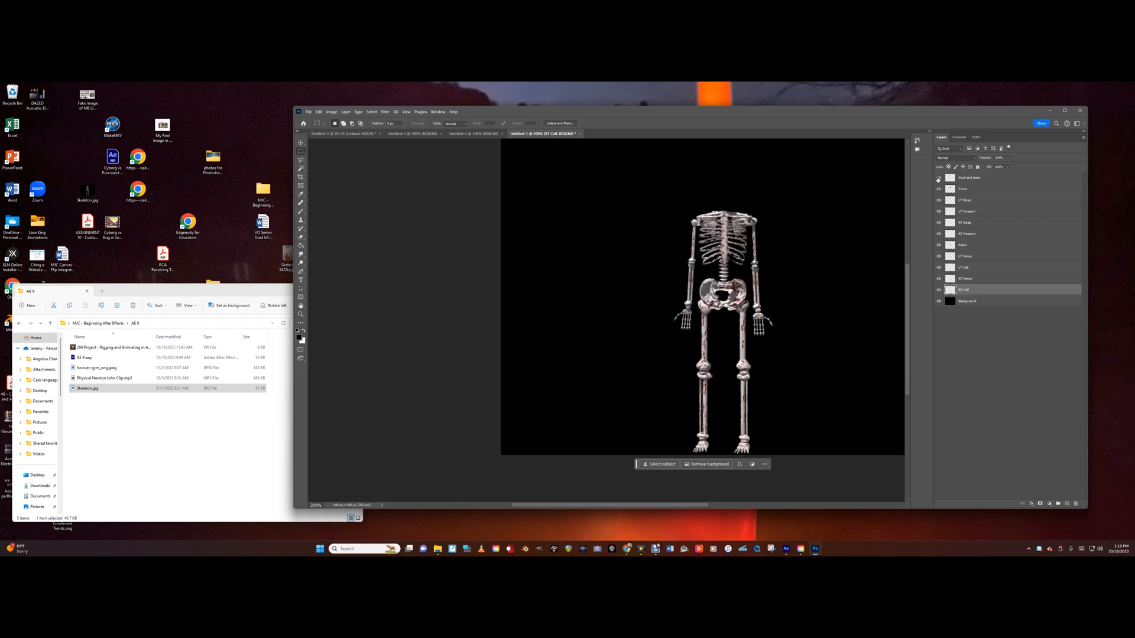
click(939, 178)
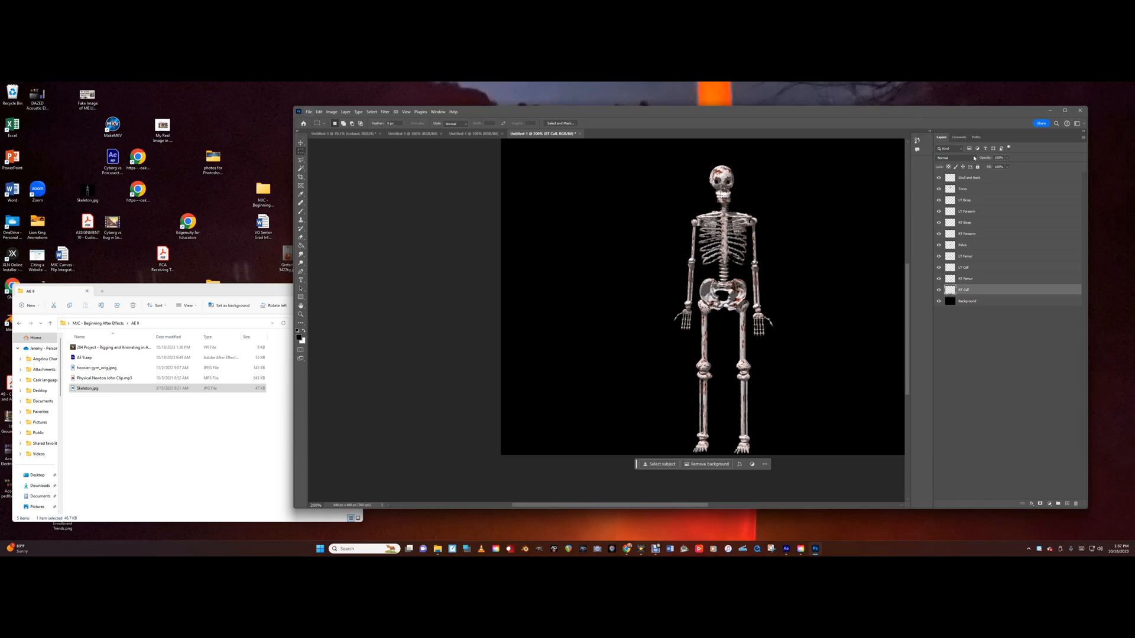
- Save the document as the Photoshop file Skeleton Parts.psd in the AE 9 folder inside MJC - Beginning After Effects on the Desktop
click(308, 112)
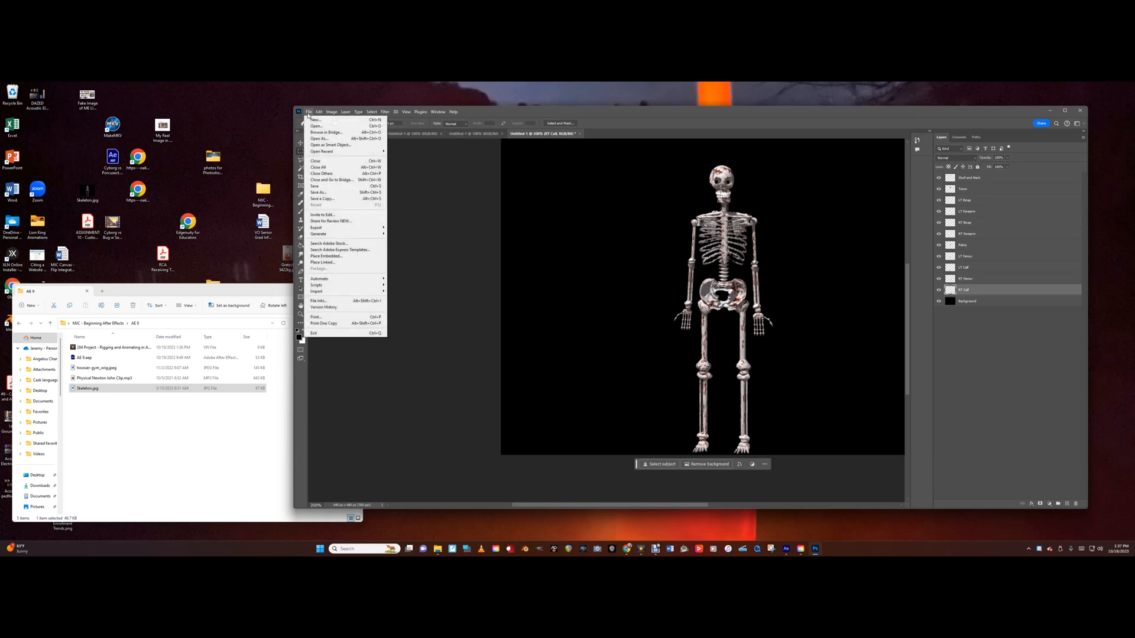
click(315, 187)
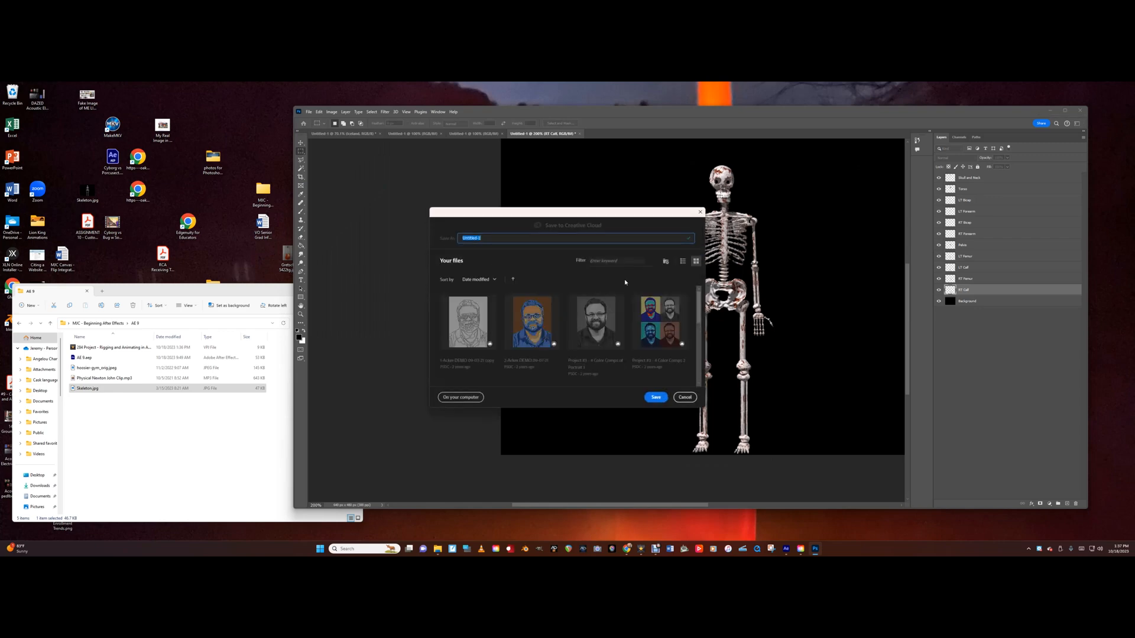
text(Skeleton Parts)
click(479, 398)
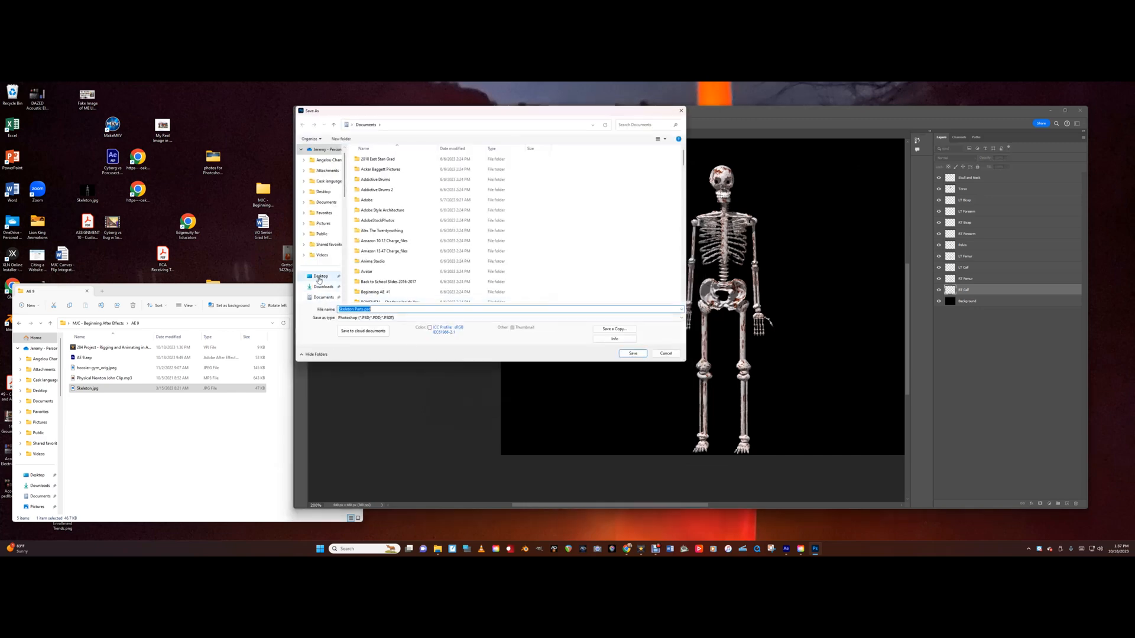
click(321, 276)
scroll(396, 260, down, 1)
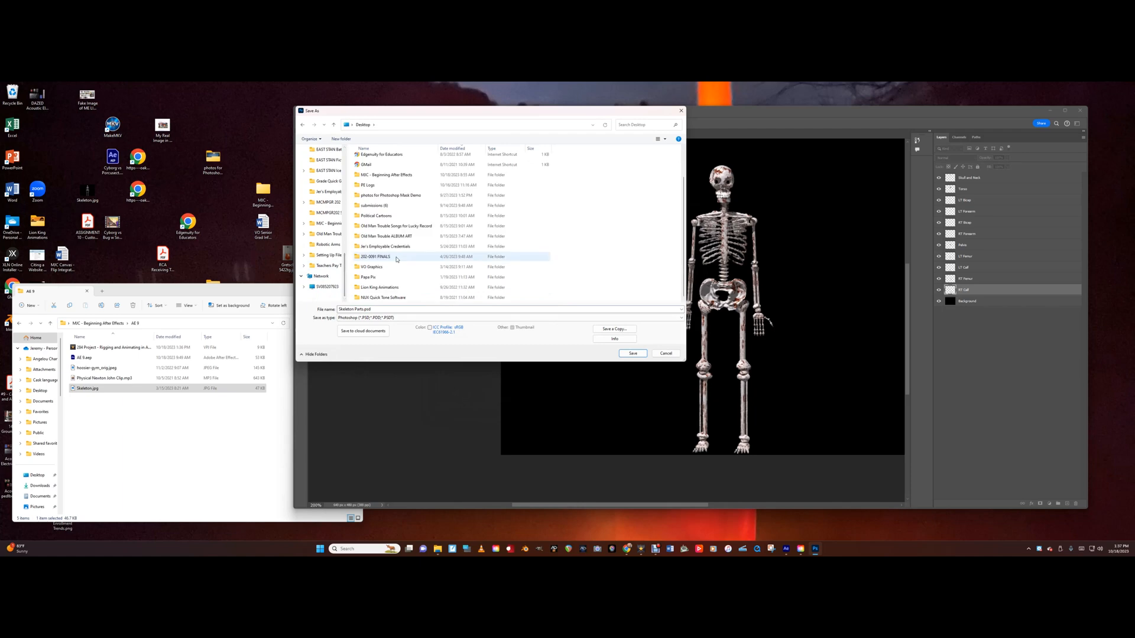
scroll(396, 260, up, 1)
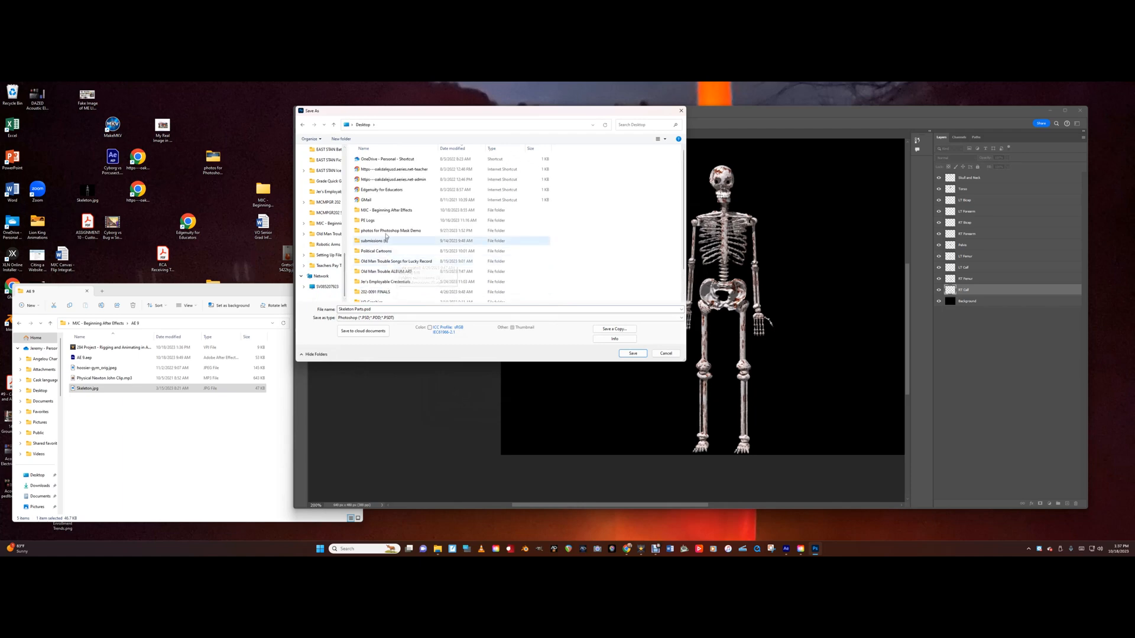
double_click(394, 212)
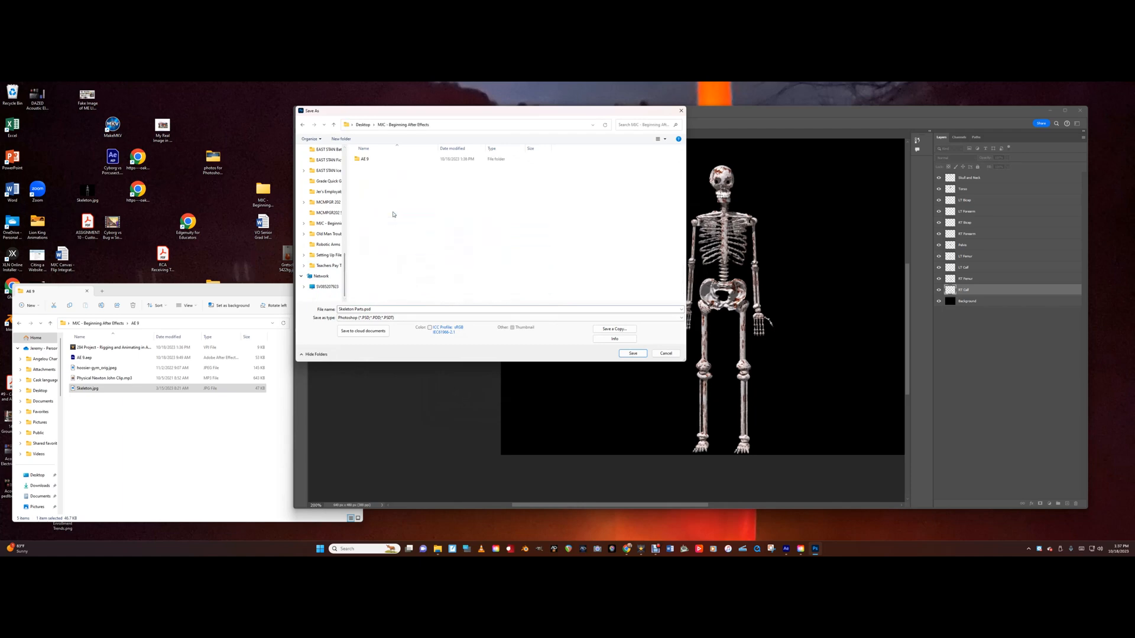
double_click(363, 159)
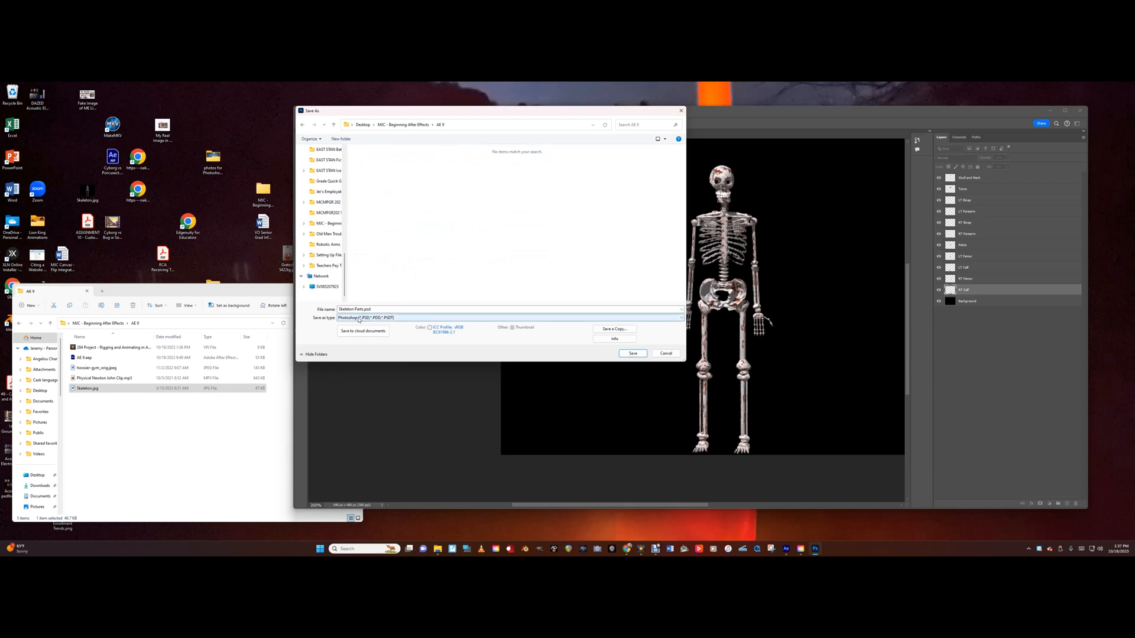
click(632, 353)
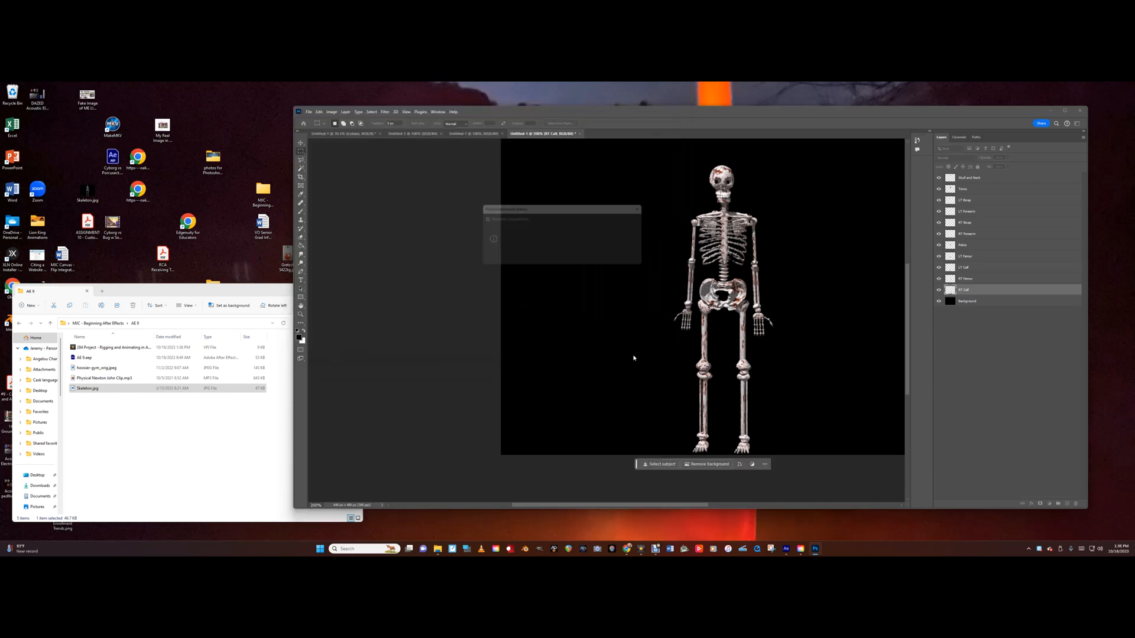
click(636, 220)
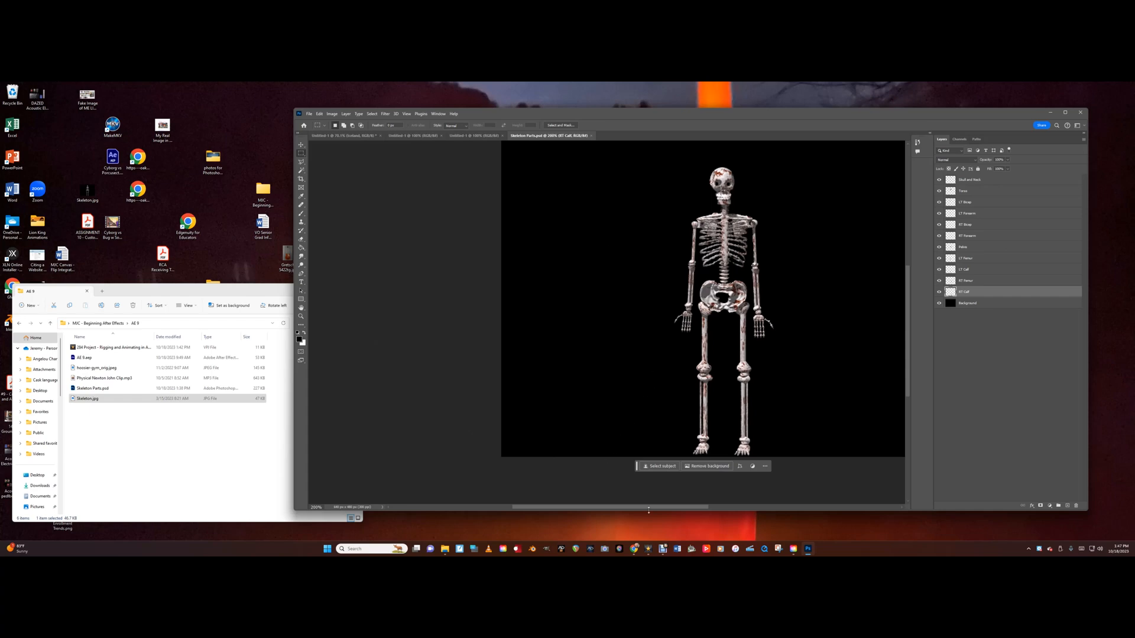
- Switch to the AE 9 project in After Effects and import Skeleton Parts.psd as a Composition with Editable Layer Styles
mouse_move(793, 553)
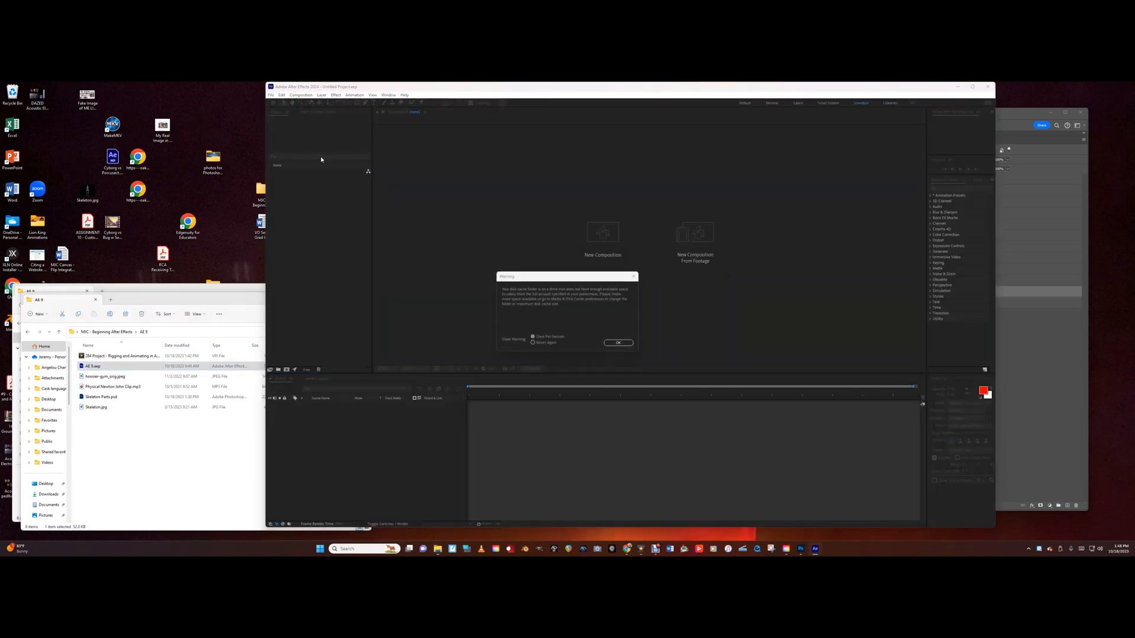
click(618, 343)
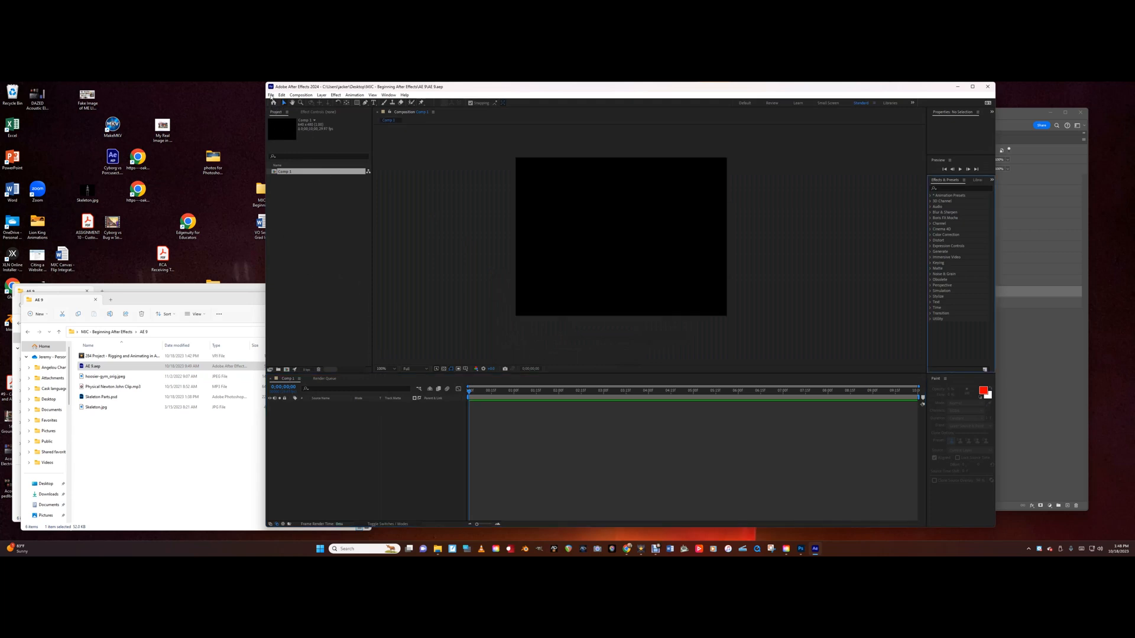
click(271, 95)
mouse_move(309, 188)
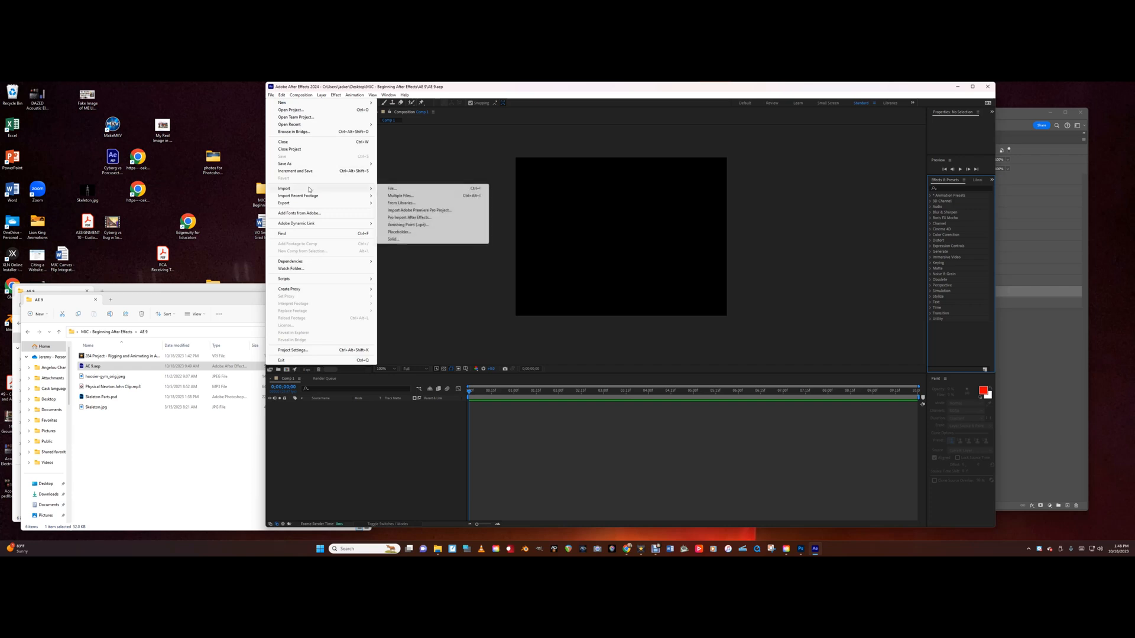
click(391, 189)
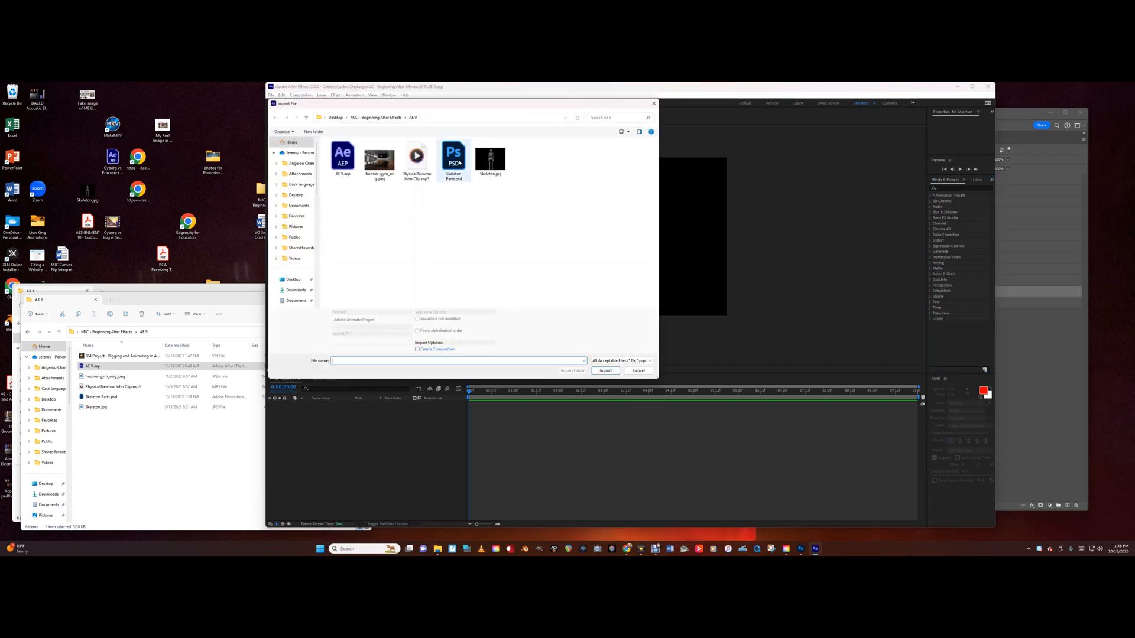
click(460, 167)
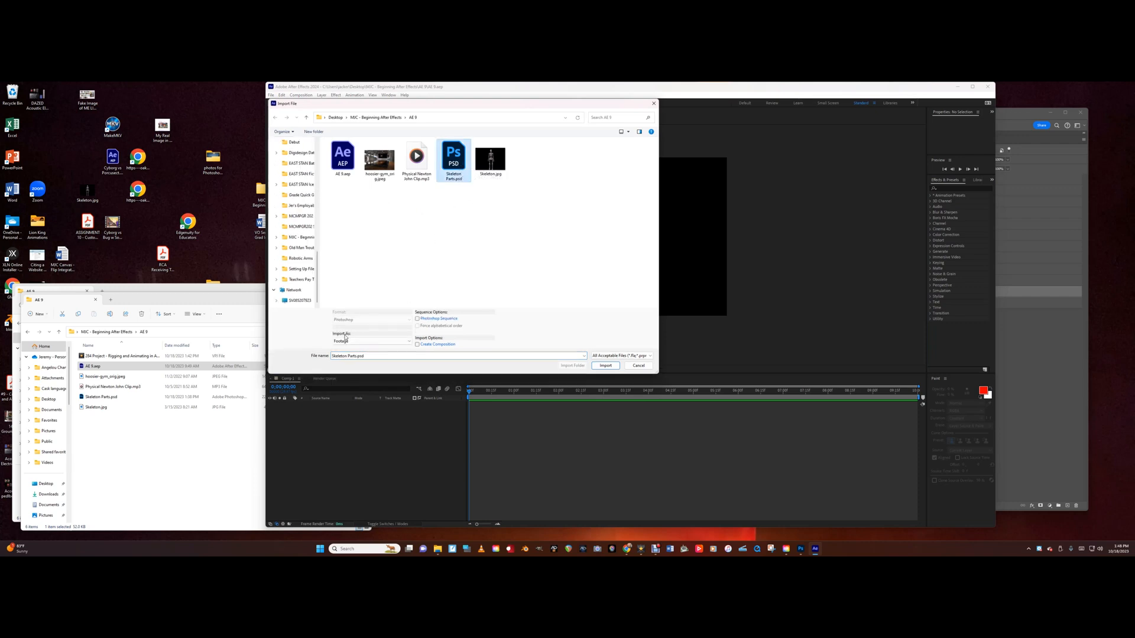
click(400, 344)
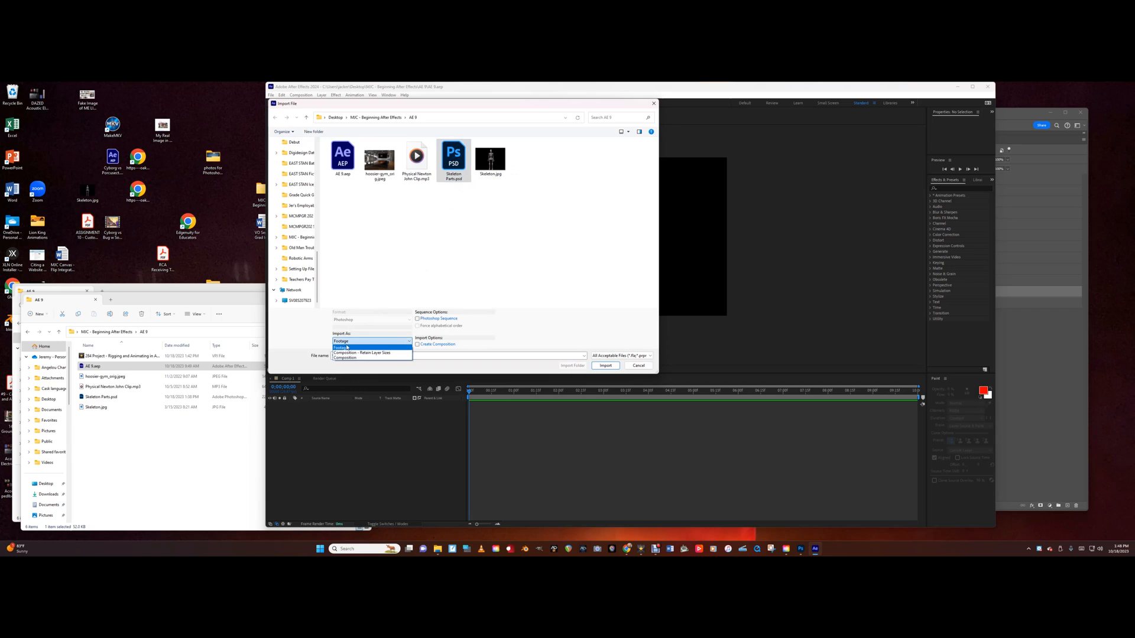
click(341, 358)
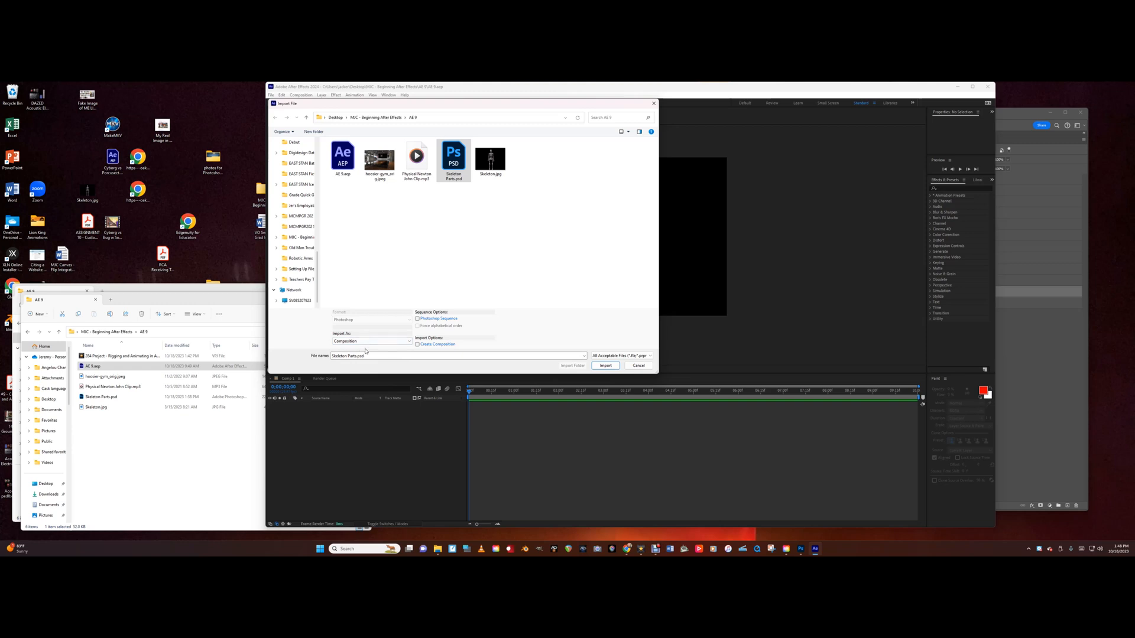
click(605, 366)
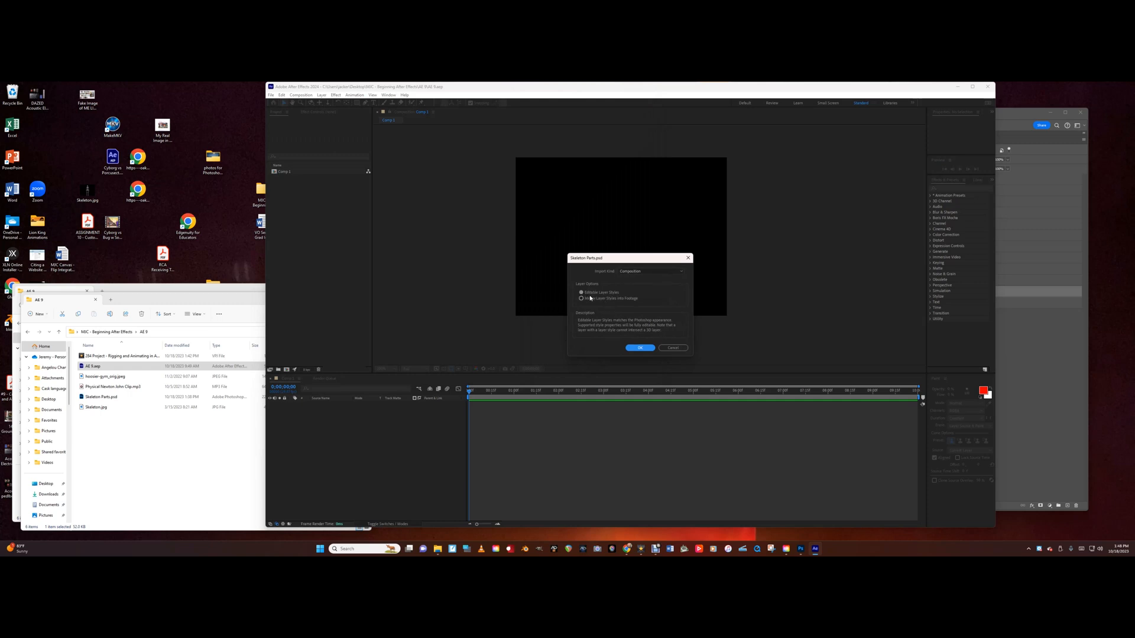
click(636, 349)
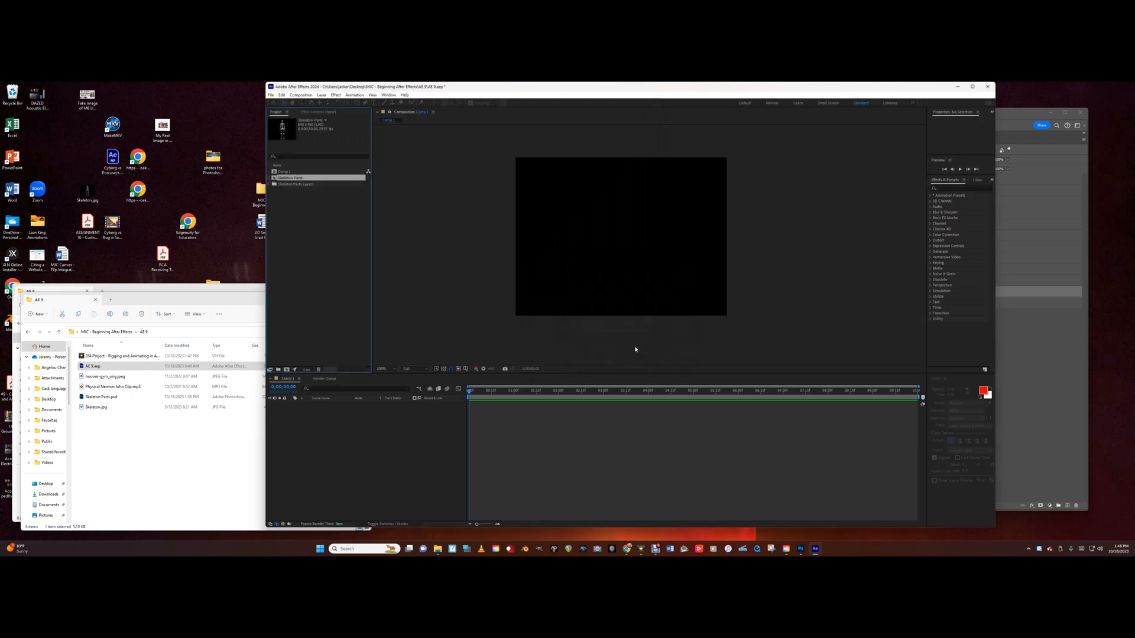
- Add the skull and neck, torso, LT and RT bicep, and LT and RT forearm layers from Skeleton Parts Layers to Comp 1, stacked downward
click(270, 185)
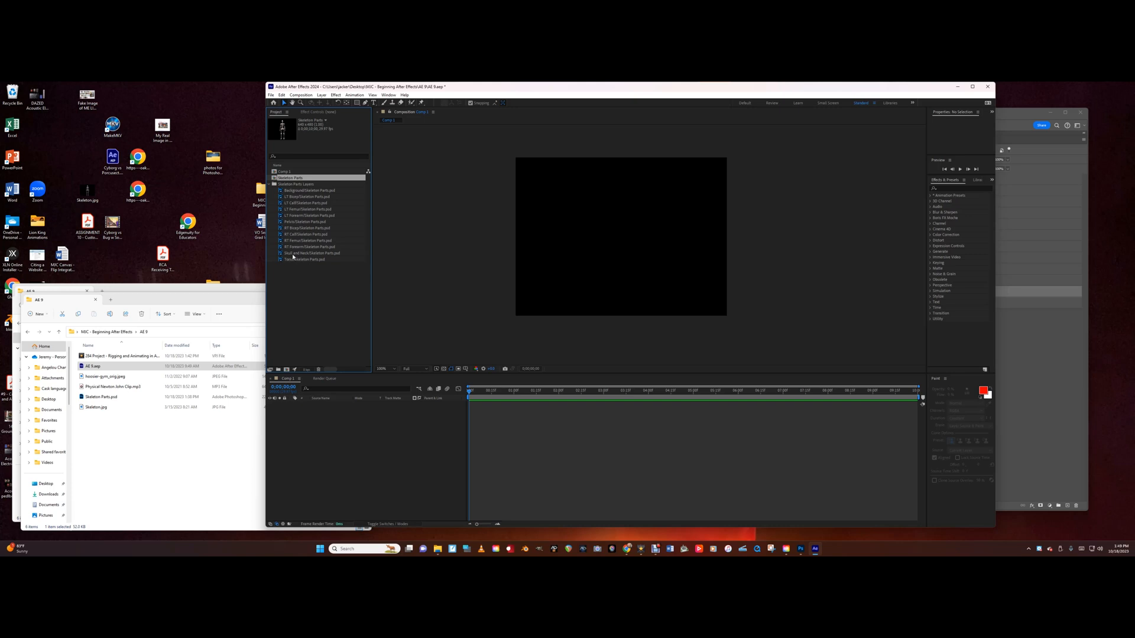
drag(292, 253, 334, 418)
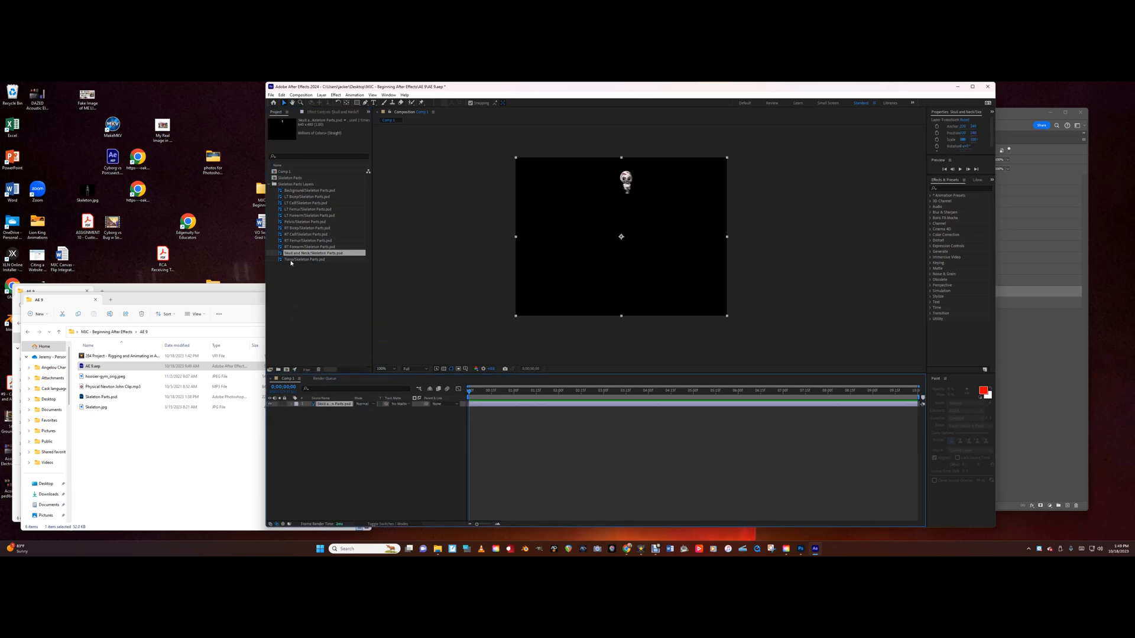
drag(291, 260, 320, 425)
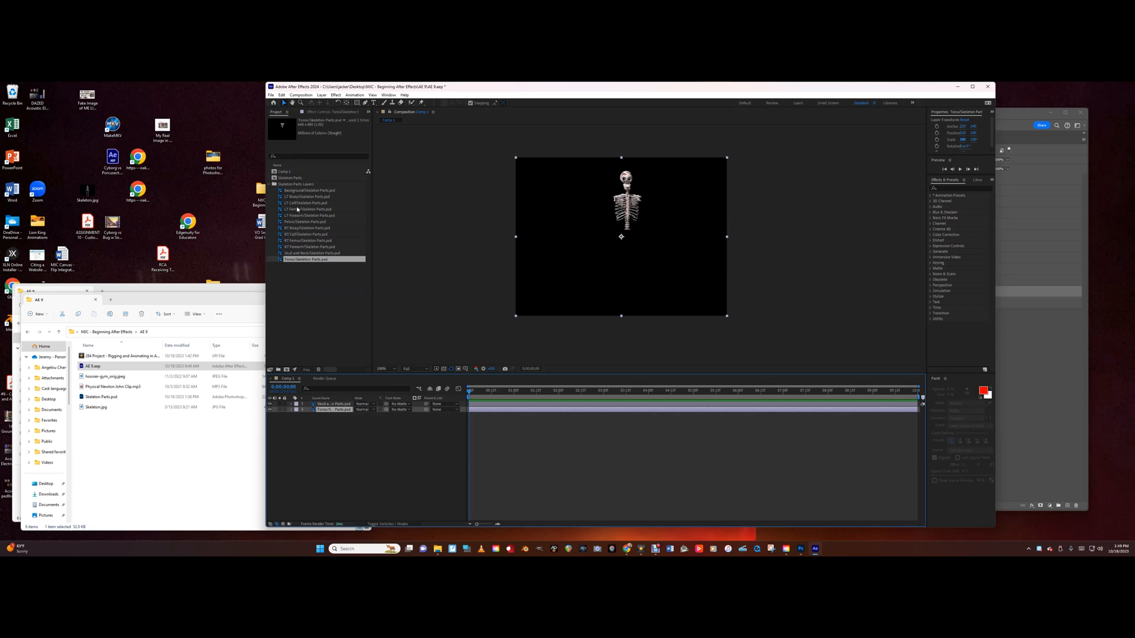
drag(300, 198, 332, 429)
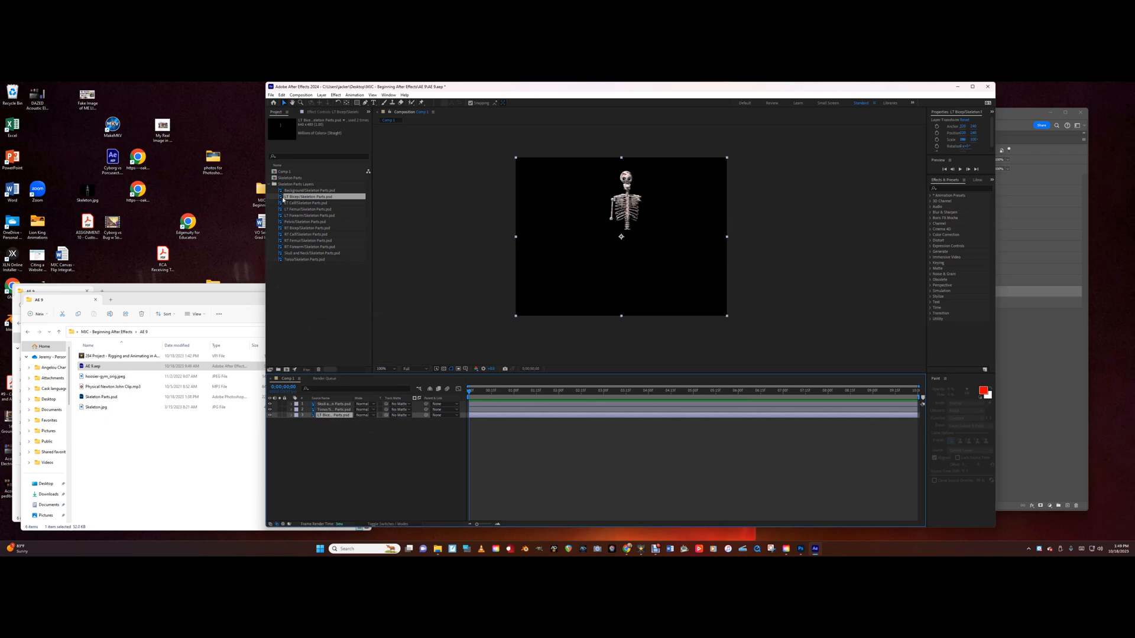
drag(302, 215, 324, 442)
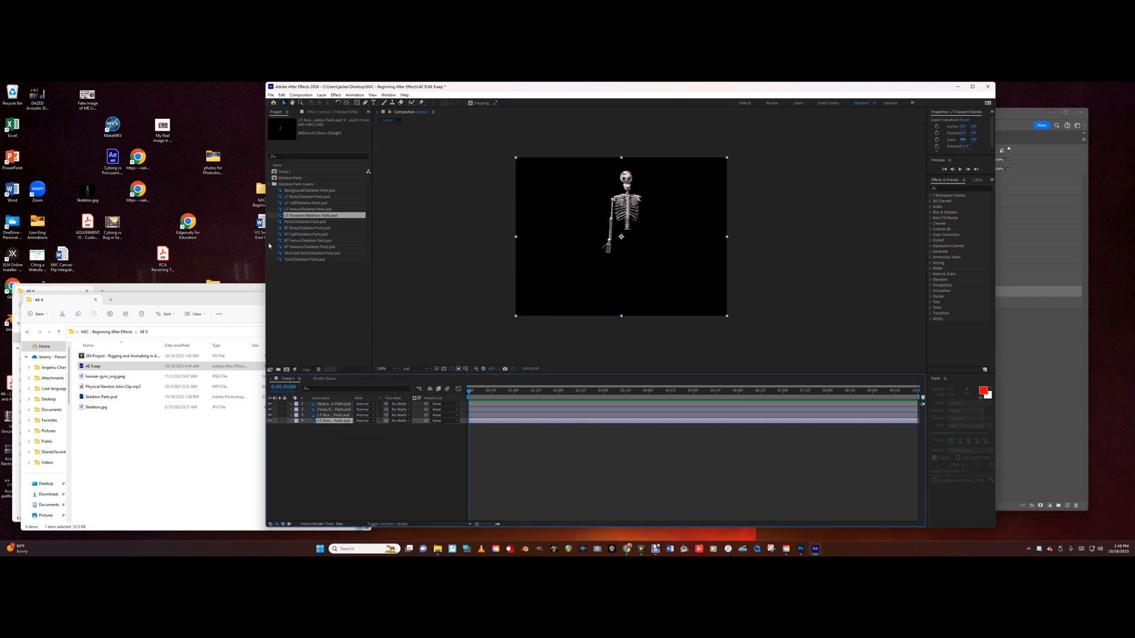
drag(299, 229, 329, 437)
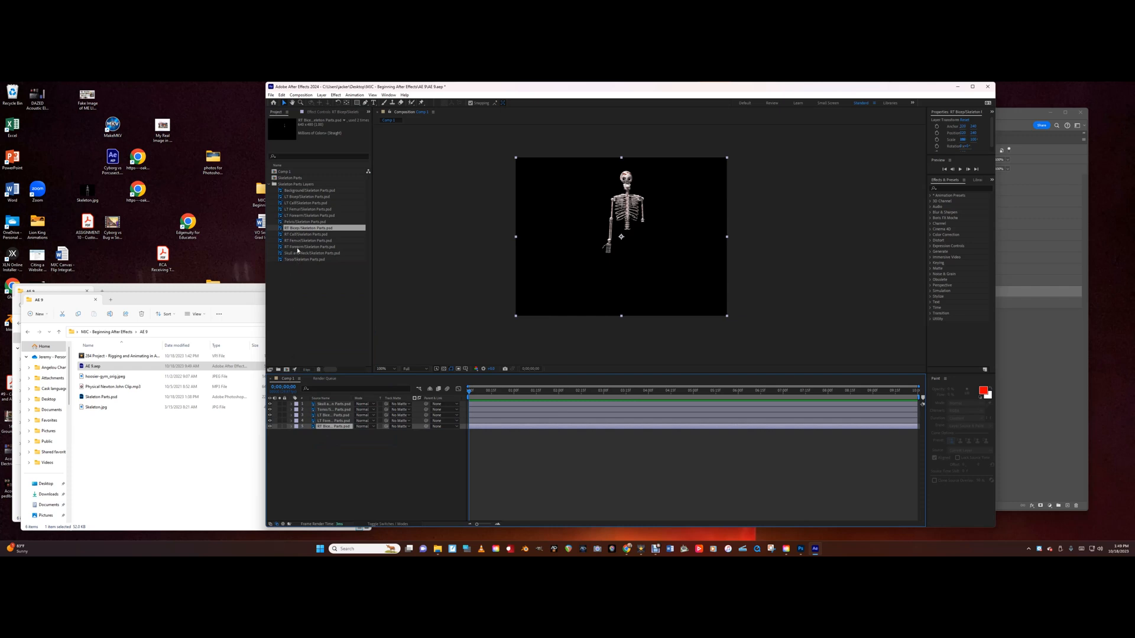
drag(298, 247, 321, 444)
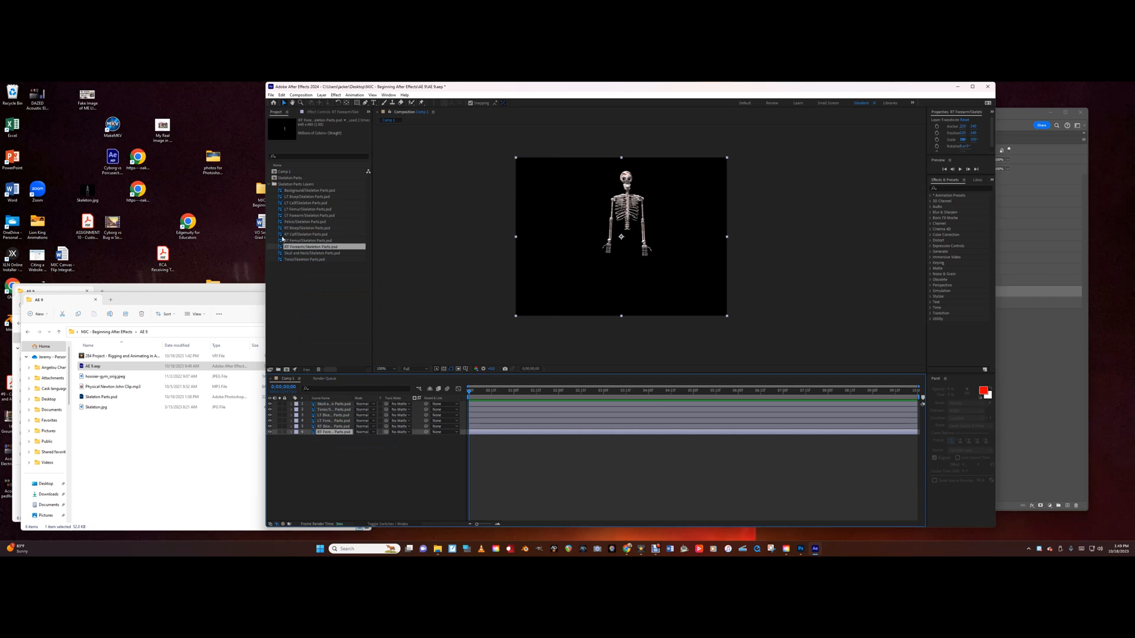
- Add the Pelvis, LT Femur, LT Calf, RT Femur and RT Calf layers below the arm layers in Comp 1
drag(299, 222, 321, 450)
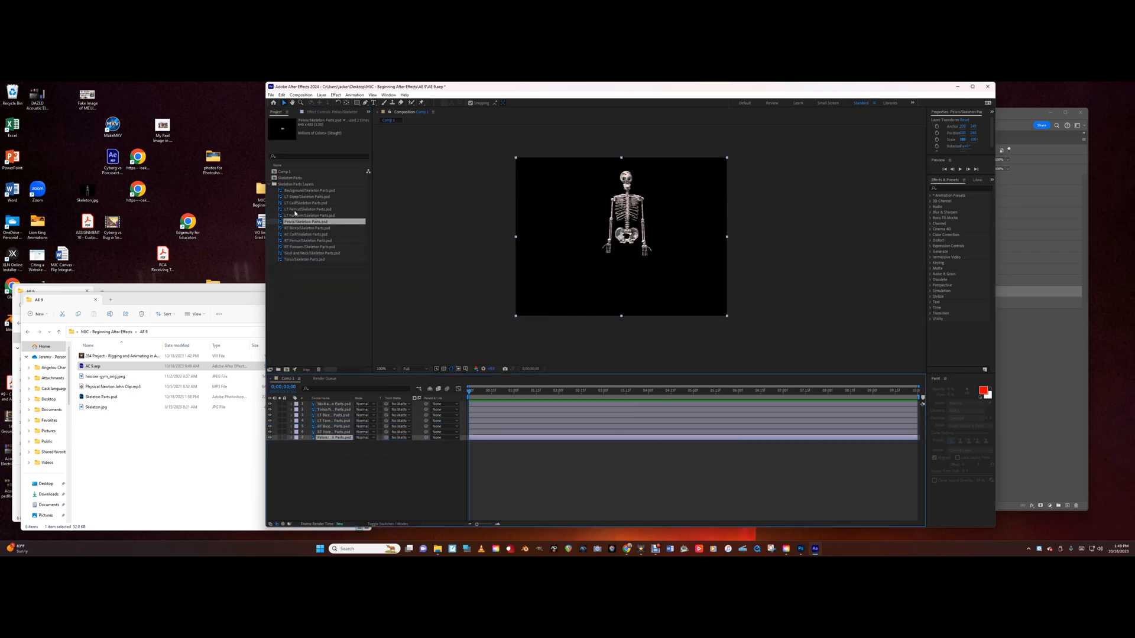
drag(295, 212, 328, 468)
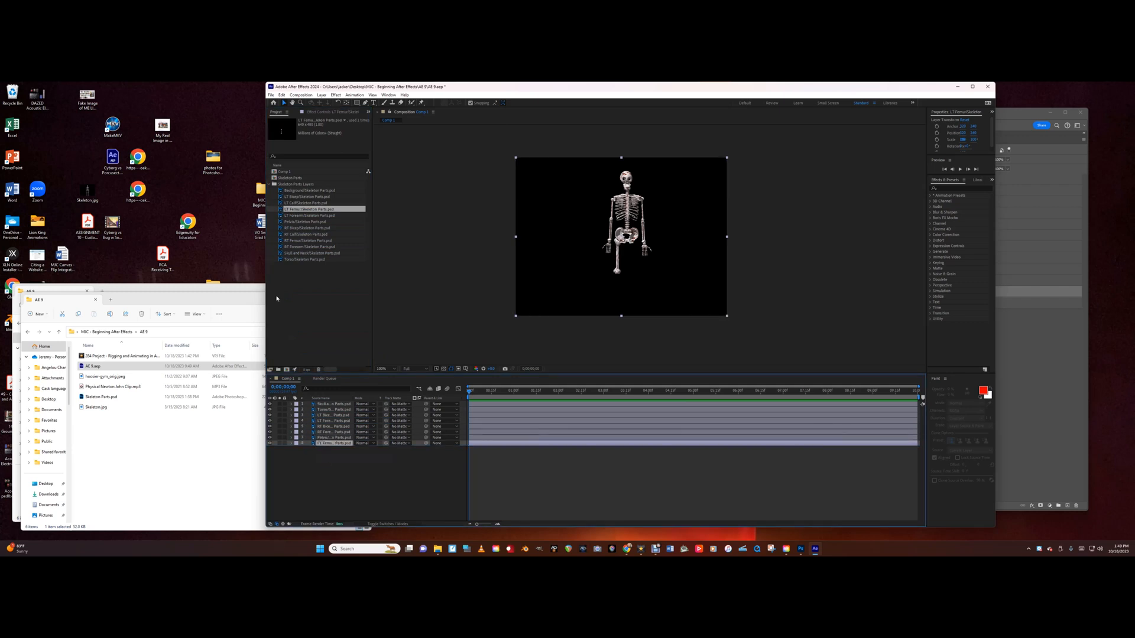
drag(298, 203, 328, 466)
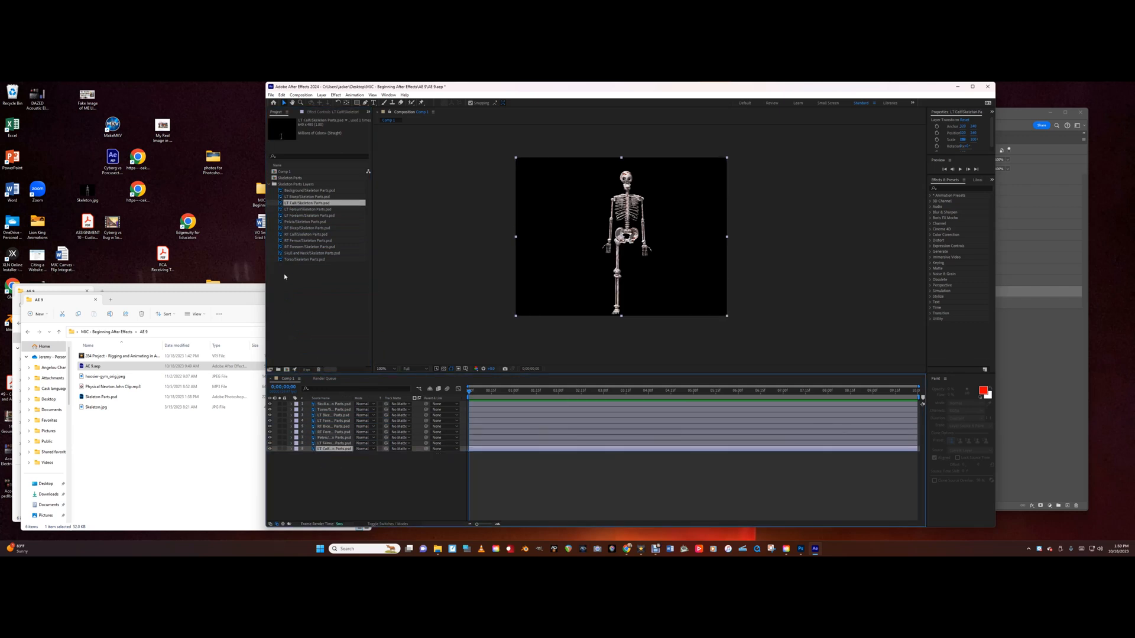
drag(296, 241, 327, 462)
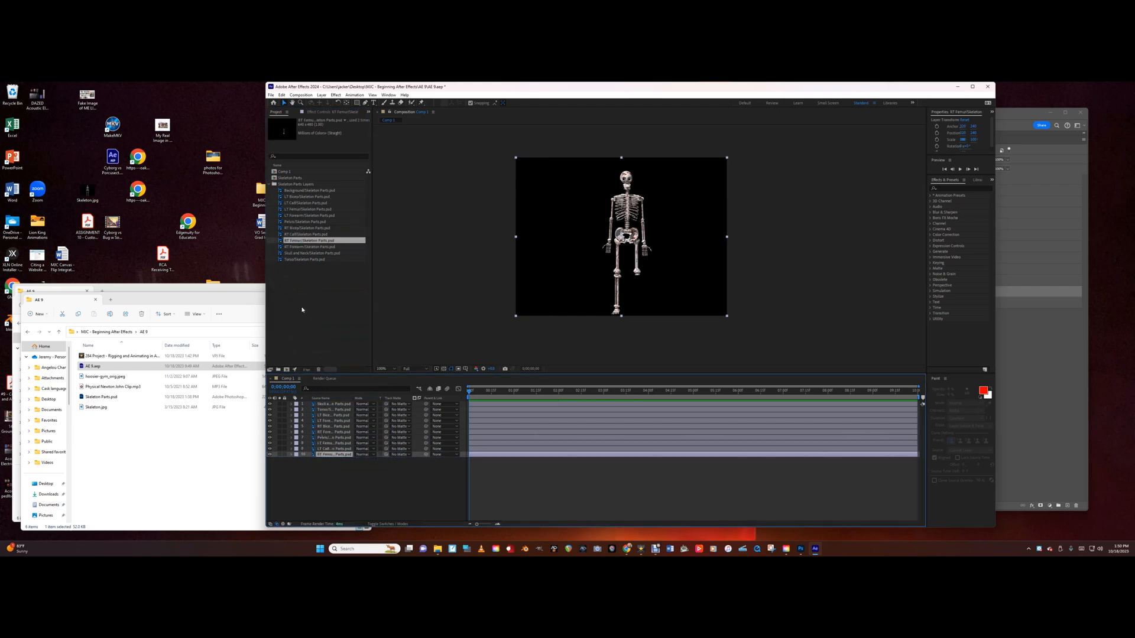
drag(297, 235, 324, 459)
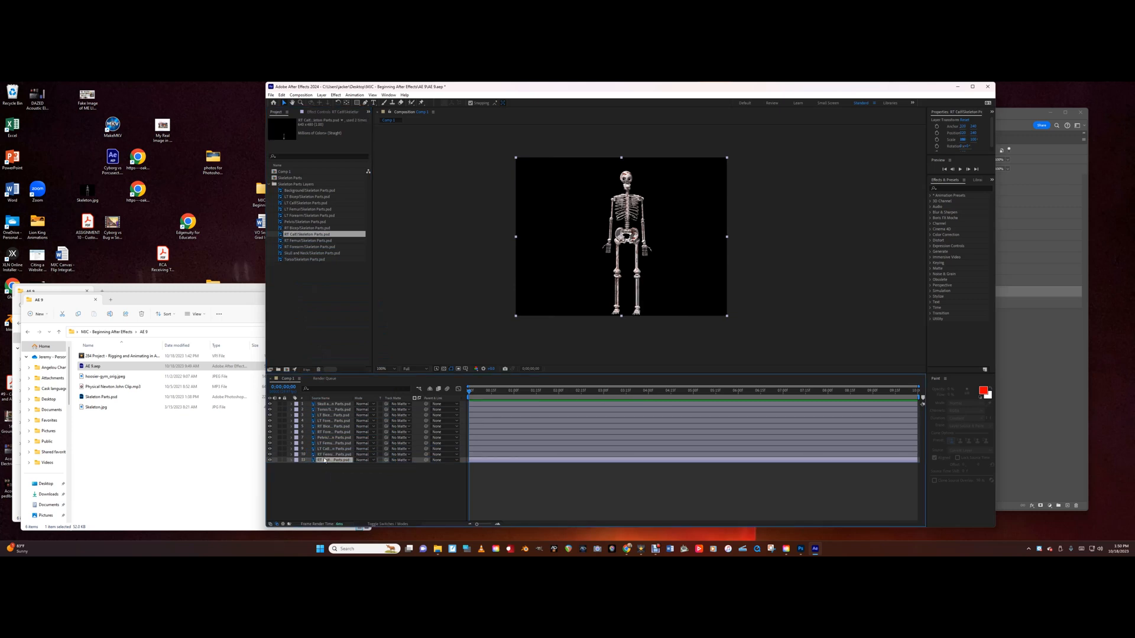
- Toggle the visibility of the body-part layers in Comp 1 off and on, working downward, to check each piece
click(271, 404)
click(270, 404)
click(270, 410)
click(270, 410)
click(270, 421)
click(270, 421)
click(270, 432)
click(270, 432)
click(271, 438)
click(270, 438)
click(270, 443)
click(271, 443)
click(270, 448)
click(270, 448)
click(270, 454)
click(270, 455)
click(654, 549)
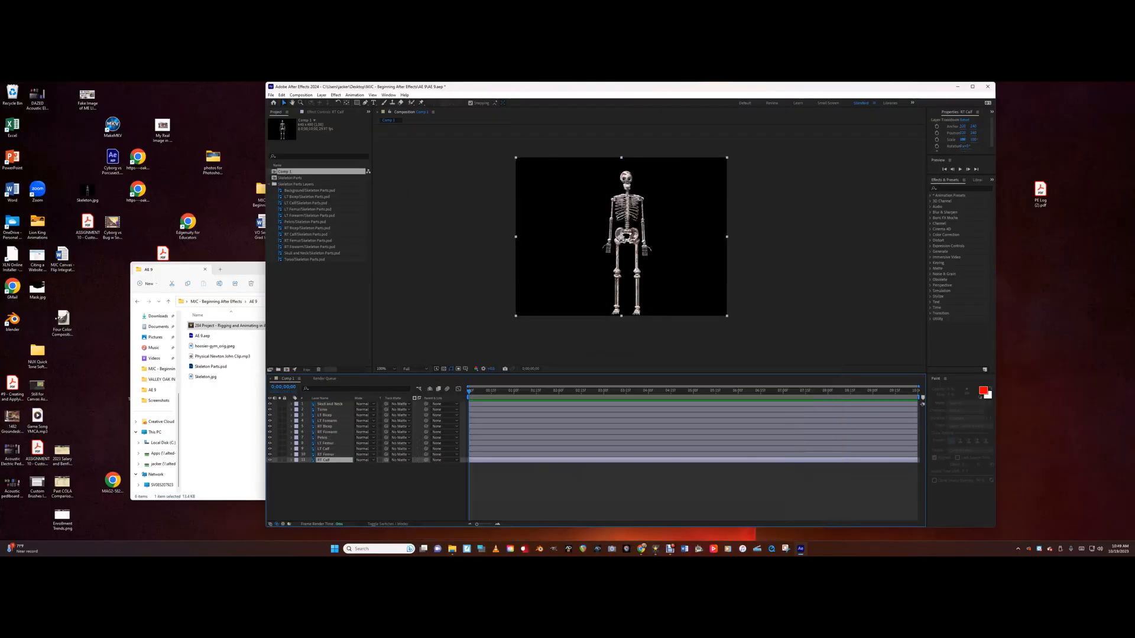
click(326, 405)
right_click(328, 407)
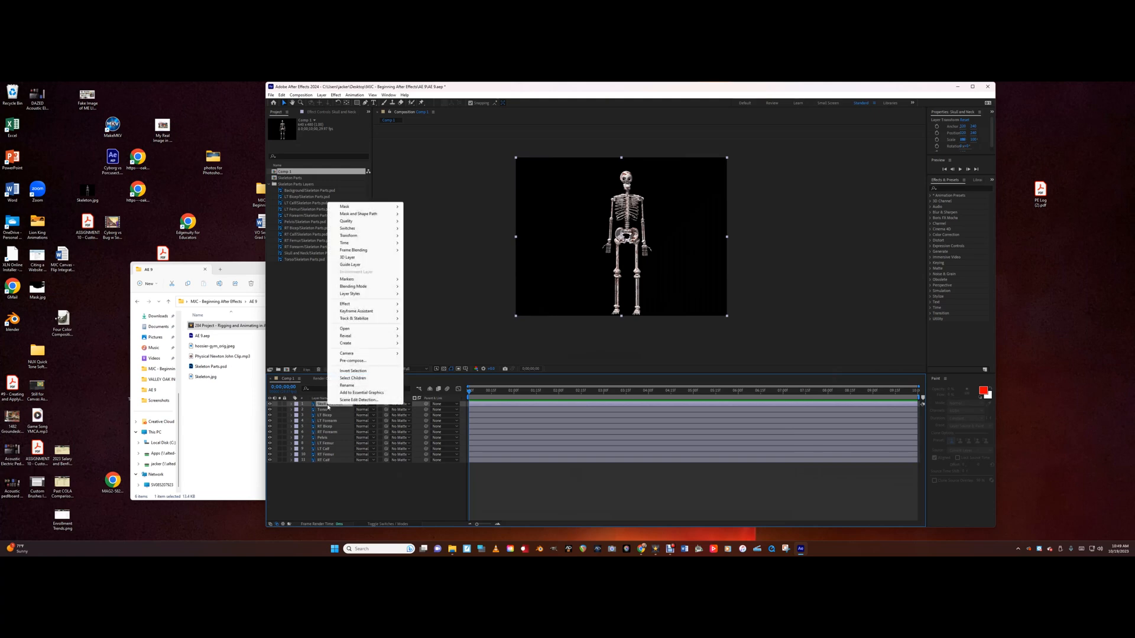
click(346, 386)
click(334, 415)
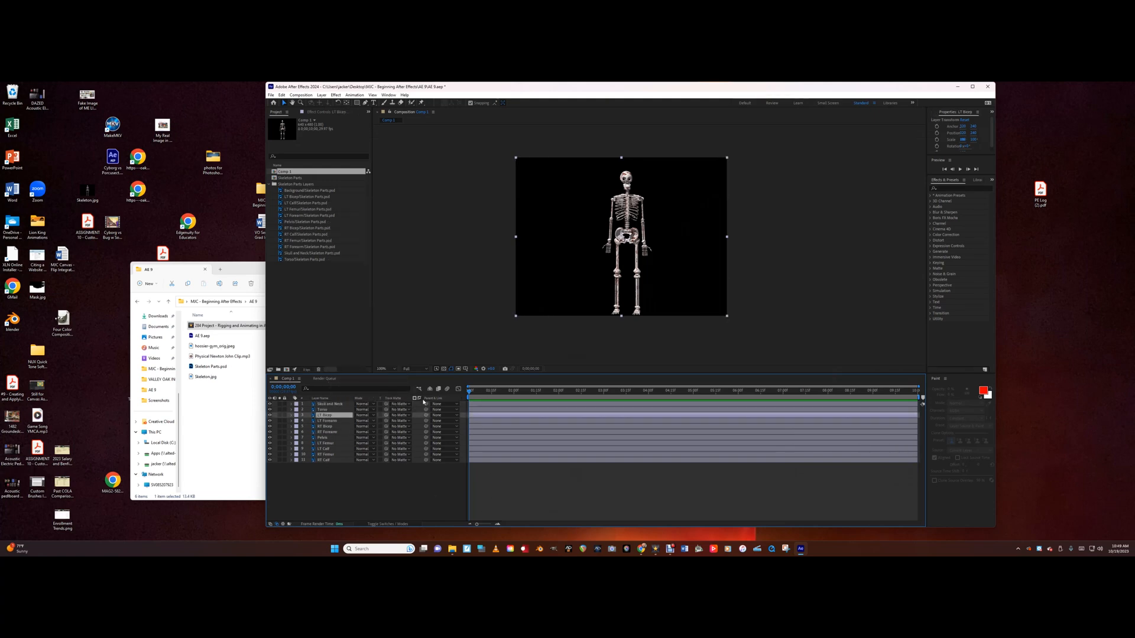
- Hide every layer in Comp 1 except Skull and Neck, working upward from RT Calf to Torso
click(324, 405)
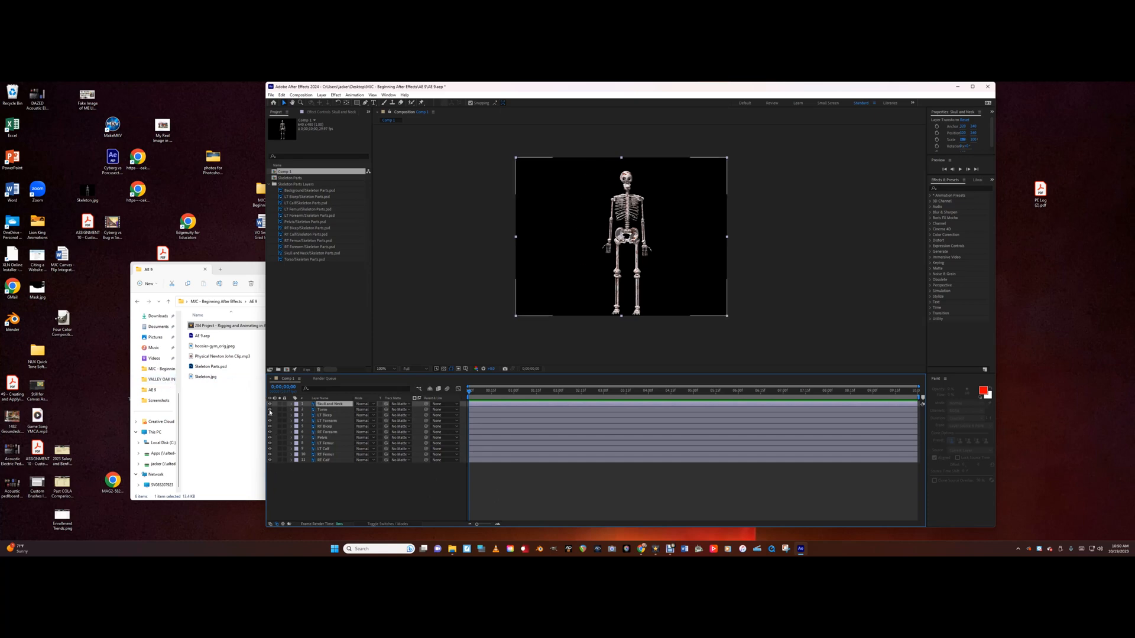
click(269, 460)
click(270, 454)
click(270, 449)
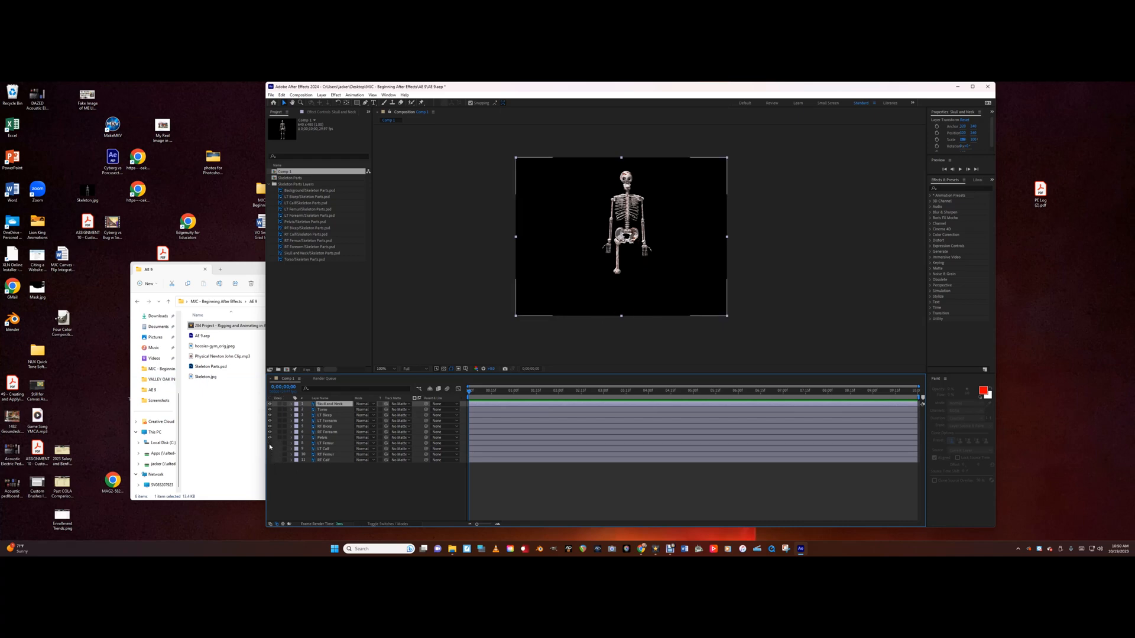
click(269, 443)
click(269, 438)
click(269, 431)
click(270, 426)
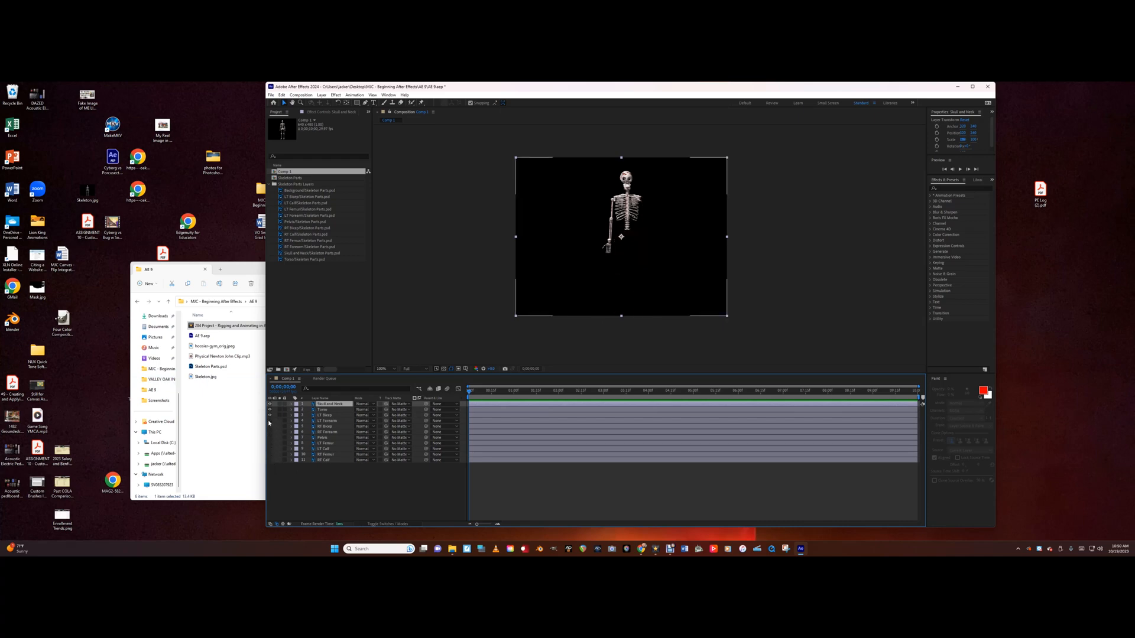
click(270, 420)
click(270, 415)
click(269, 410)
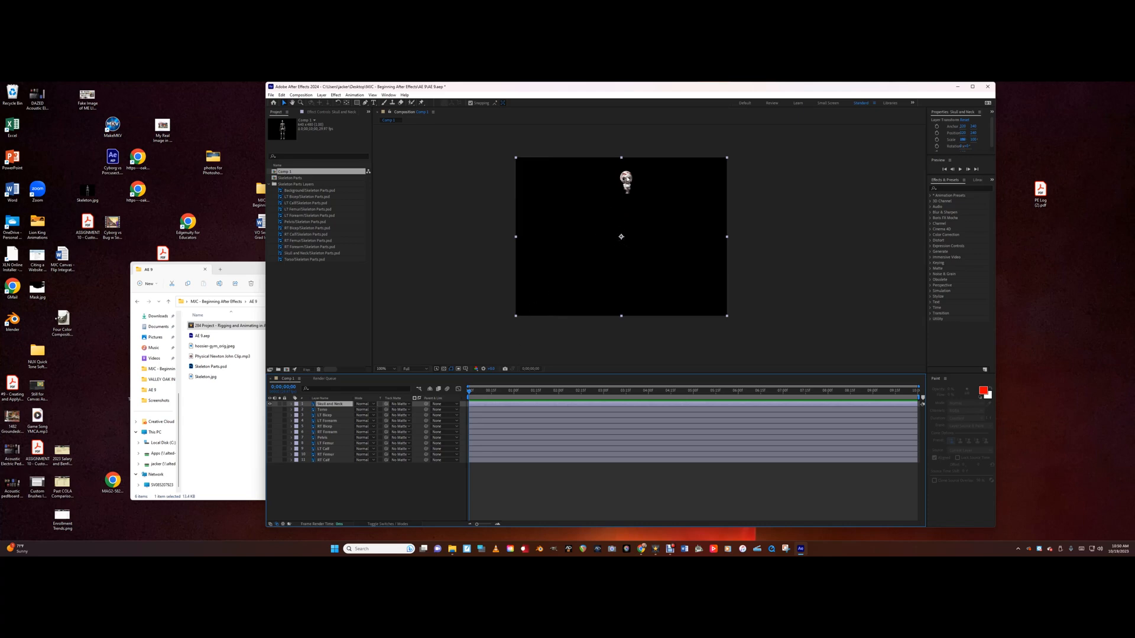
- Expand the Skull and Neck layer's Transform properties and move its anchor point to the base of the neck
click(291, 404)
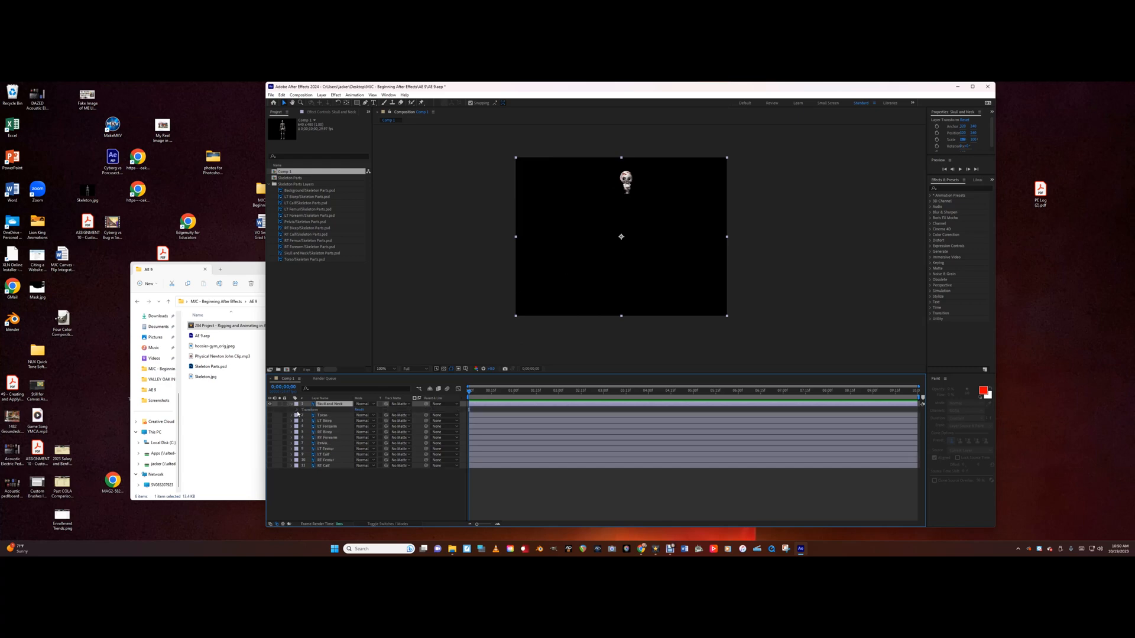
click(298, 410)
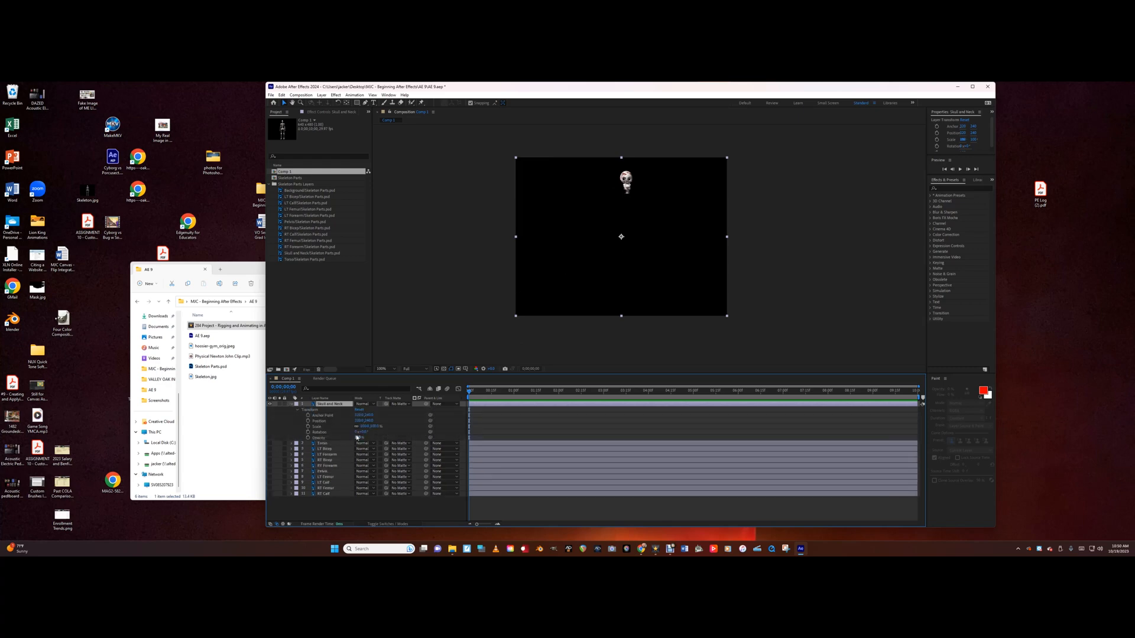
mouse_move(361, 432)
mouse_down()
mouse_move(391, 432)
mouse_move(362, 432)
mouse_up()
click(321, 405)
drag(359, 416, 327, 416)
key(Return)
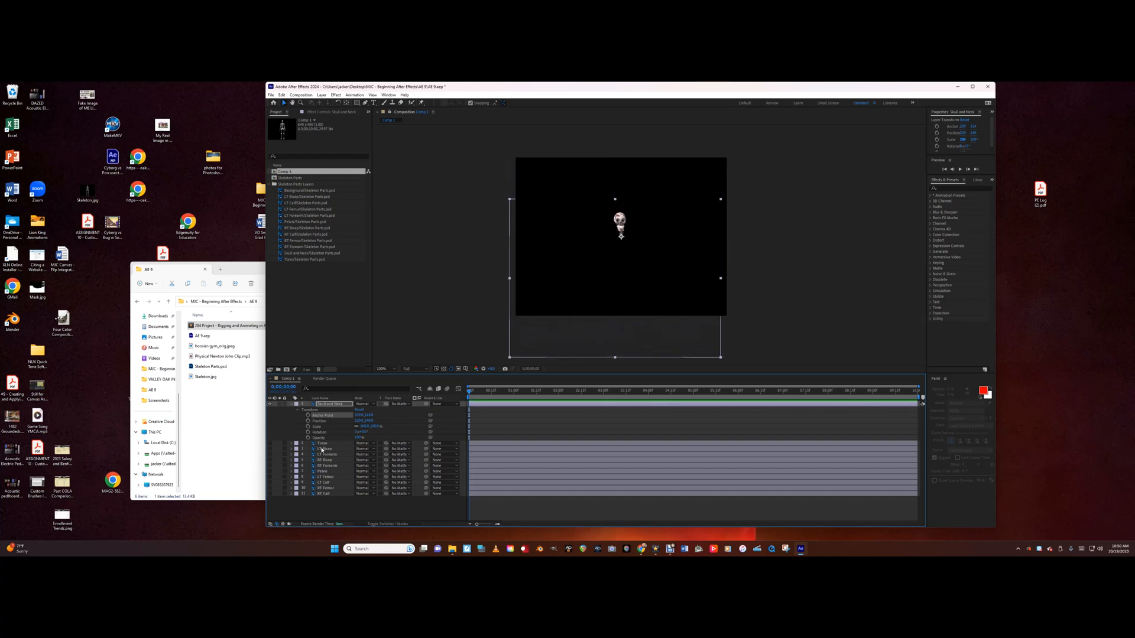
- Try rotating the Skull and Neck layer about its new anchor point and reset its rotation to 0
mouse_move(360, 433)
mouse_down()
mouse_move(388, 433)
mouse_move(337, 433)
mouse_move(374, 433)
mouse_move(349, 434)
mouse_up()
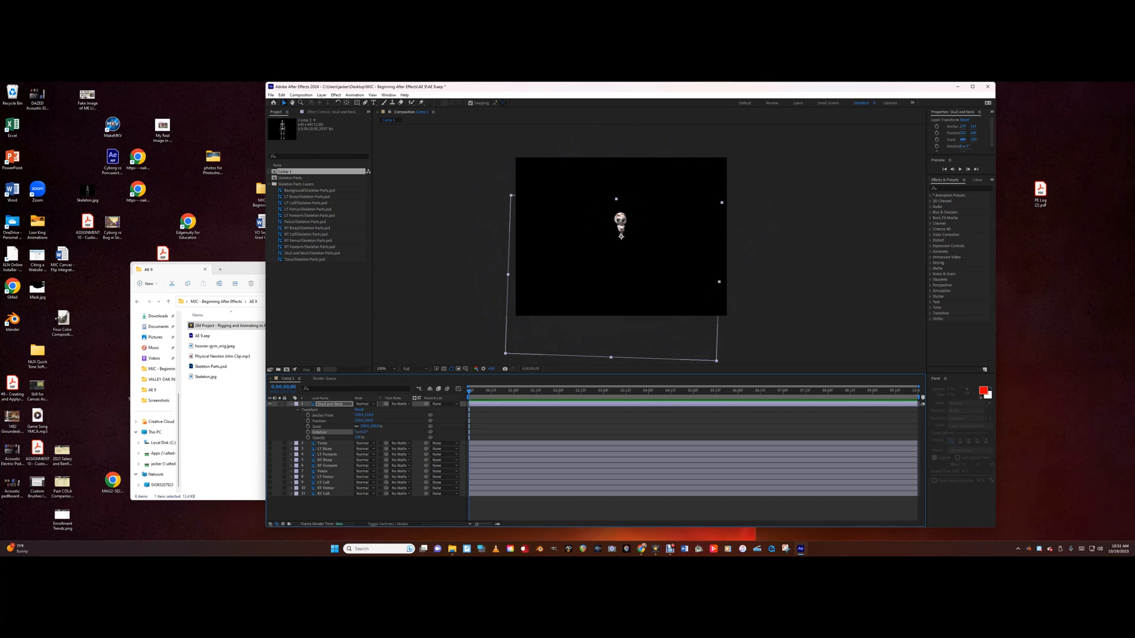
click(362, 432)
text(0)
key(Return)
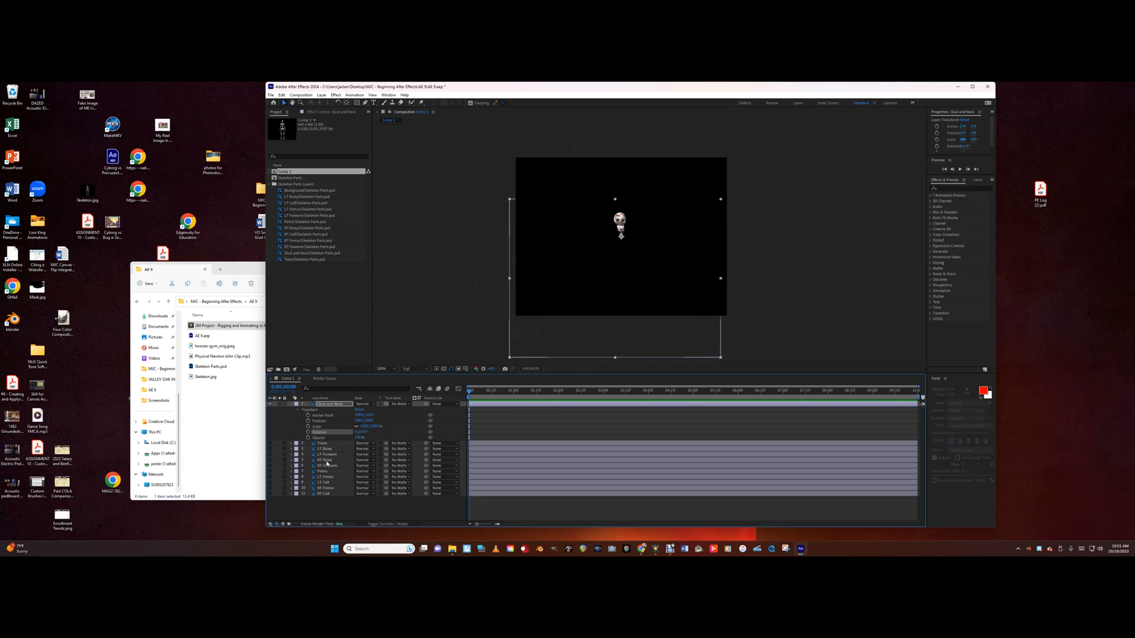
- Show the Torso layer and readjust the Skull and Neck layer's anchor point at the base of the neck
click(270, 443)
drag(621, 236, 629, 236)
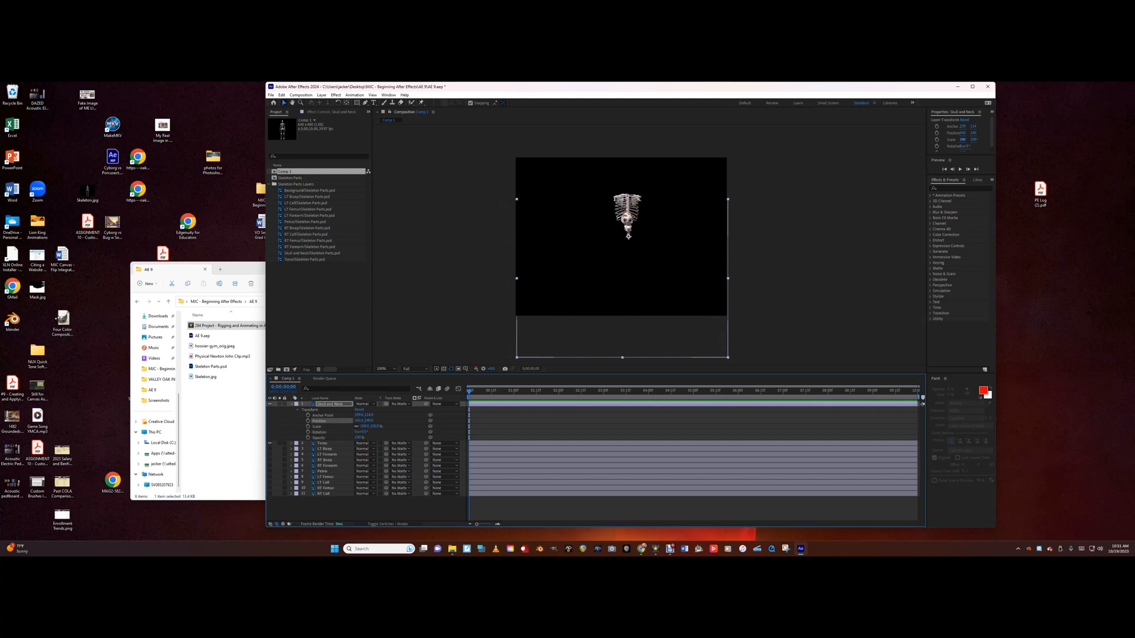
drag(369, 416, 413, 415)
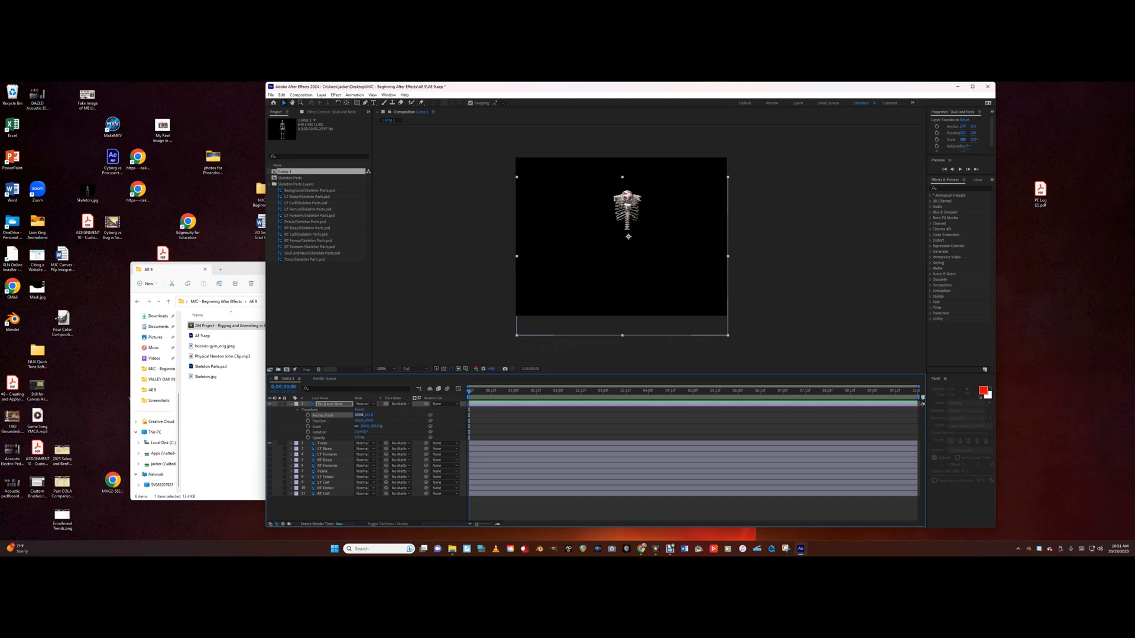
mouse_move(358, 415)
mouse_down()
mouse_move(350, 416)
mouse_move(359, 415)
mouse_up()
drag(369, 415, 354, 416)
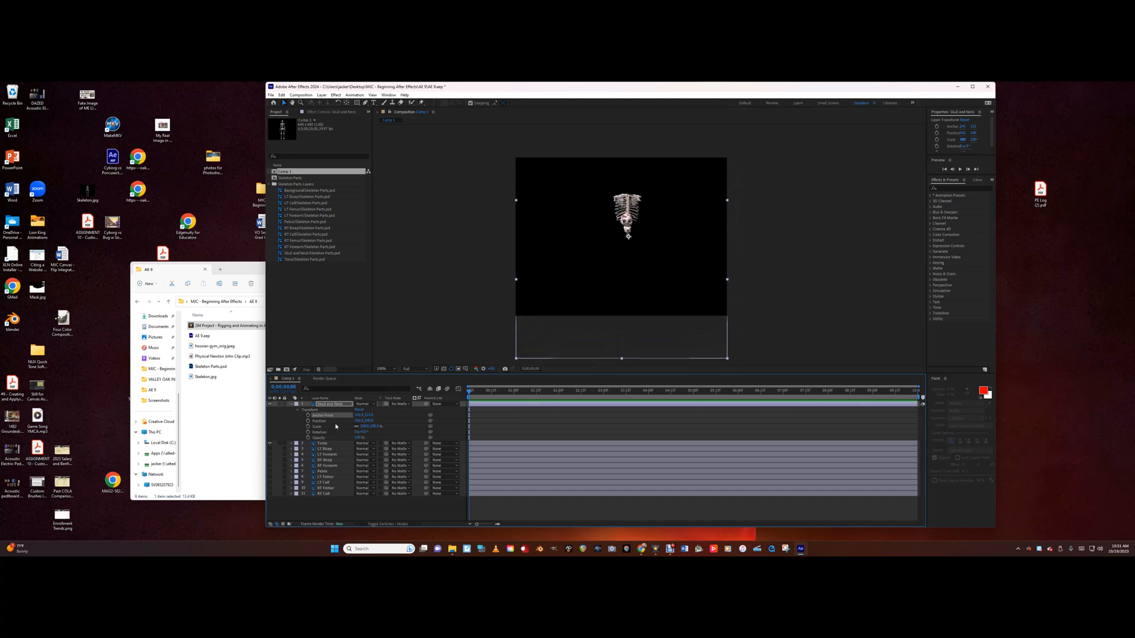
- Reposition the Skull and Neck layer so the neck meets the top of the torso, and test its rotation
drag(358, 421, 333, 420)
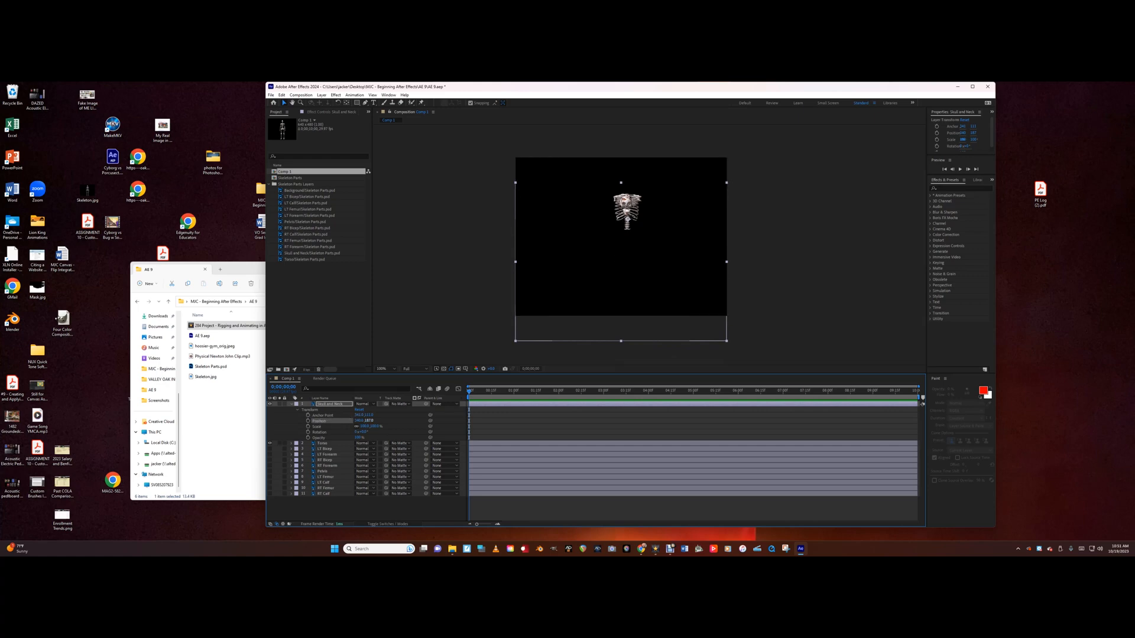
drag(369, 421, 344, 421)
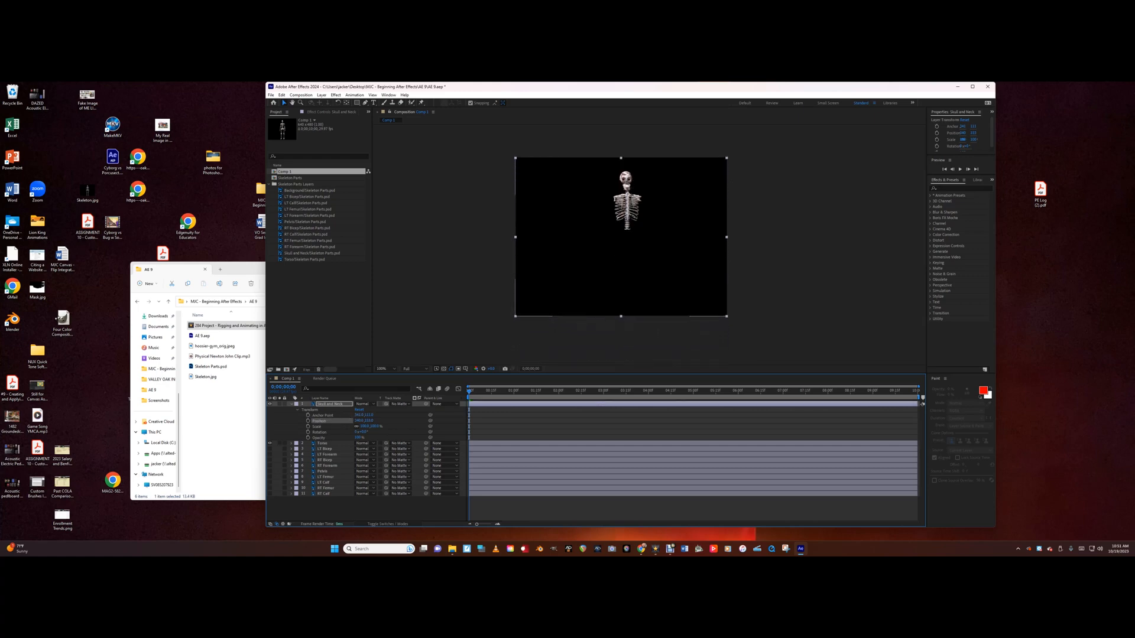
click(322, 444)
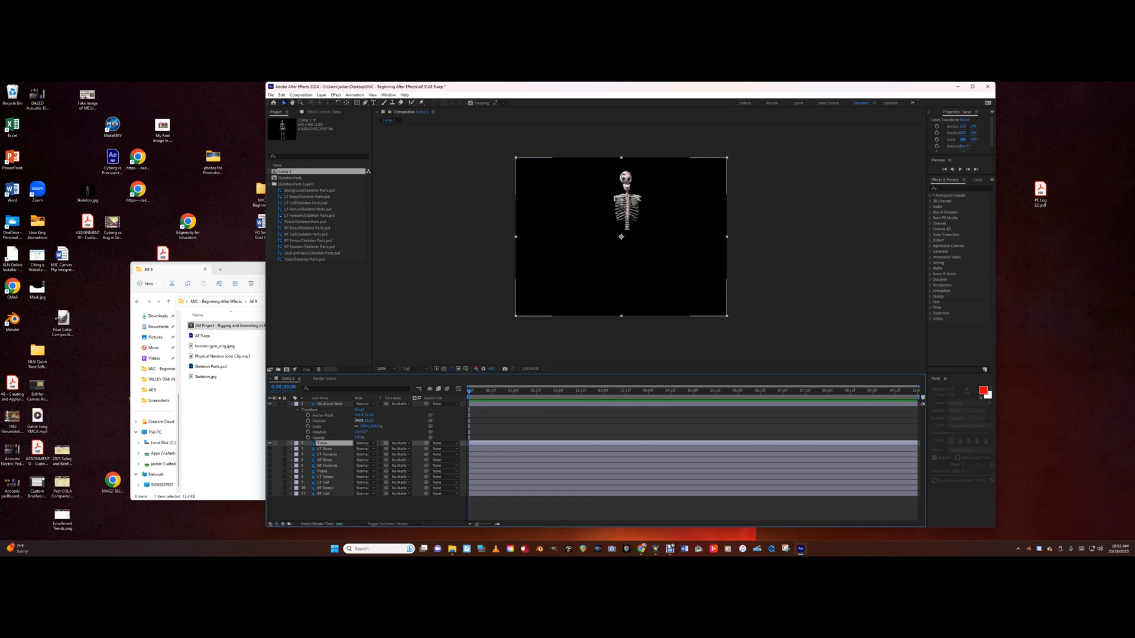
drag(358, 421, 360, 421)
click(324, 444)
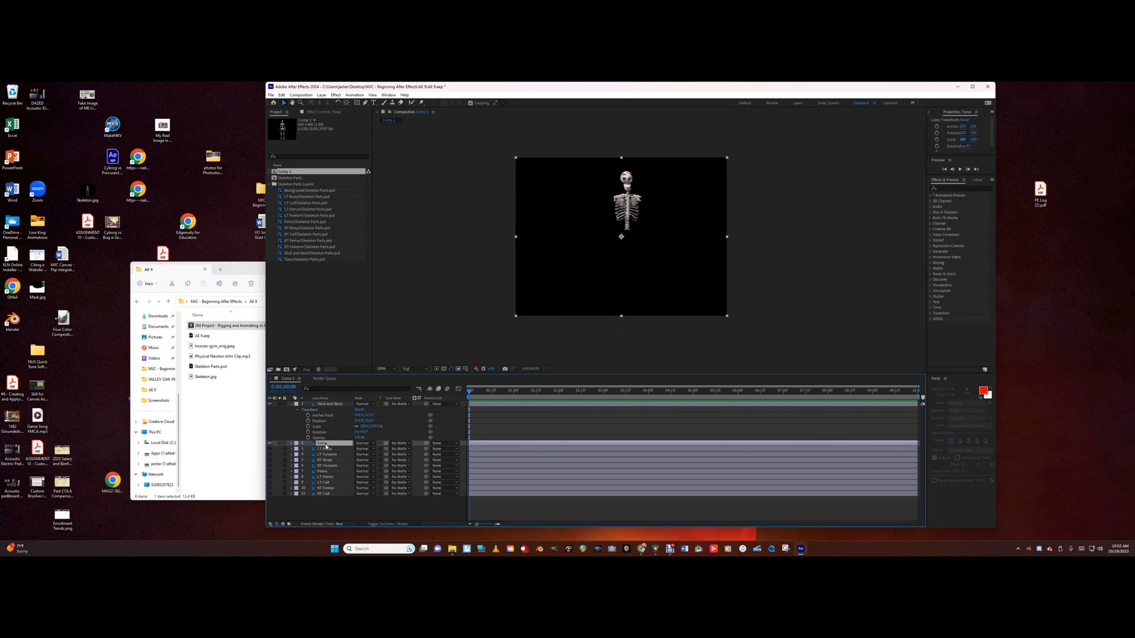
click(323, 433)
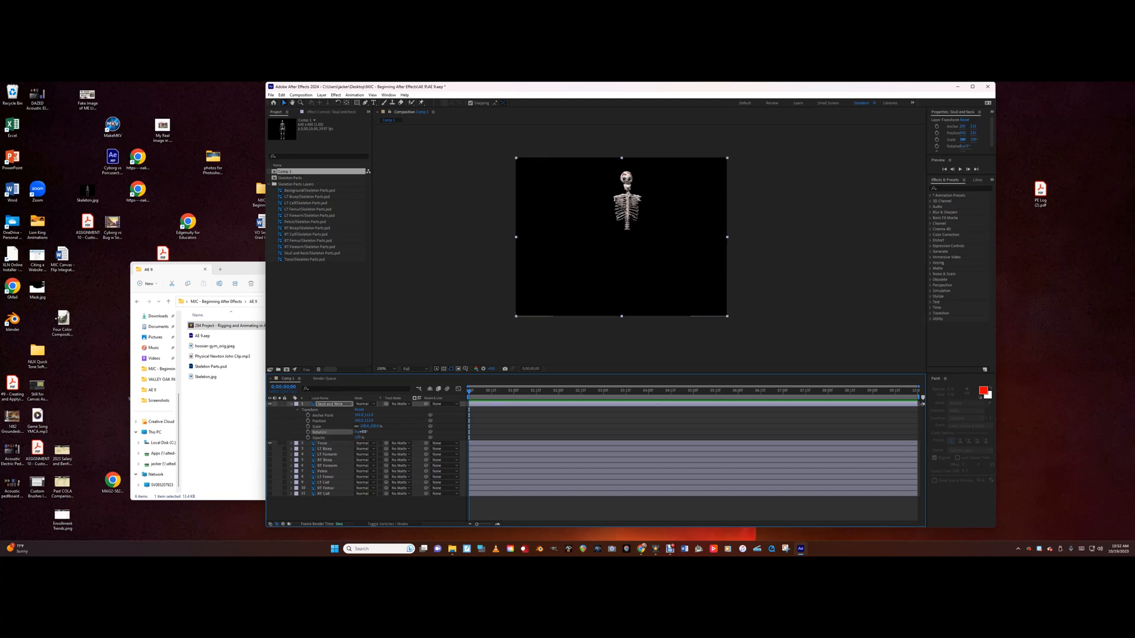
mouse_move(358, 432)
mouse_down()
mouse_move(373, 432)
mouse_move(345, 432)
mouse_move(368, 432)
mouse_move(359, 432)
mouse_up()
click(291, 404)
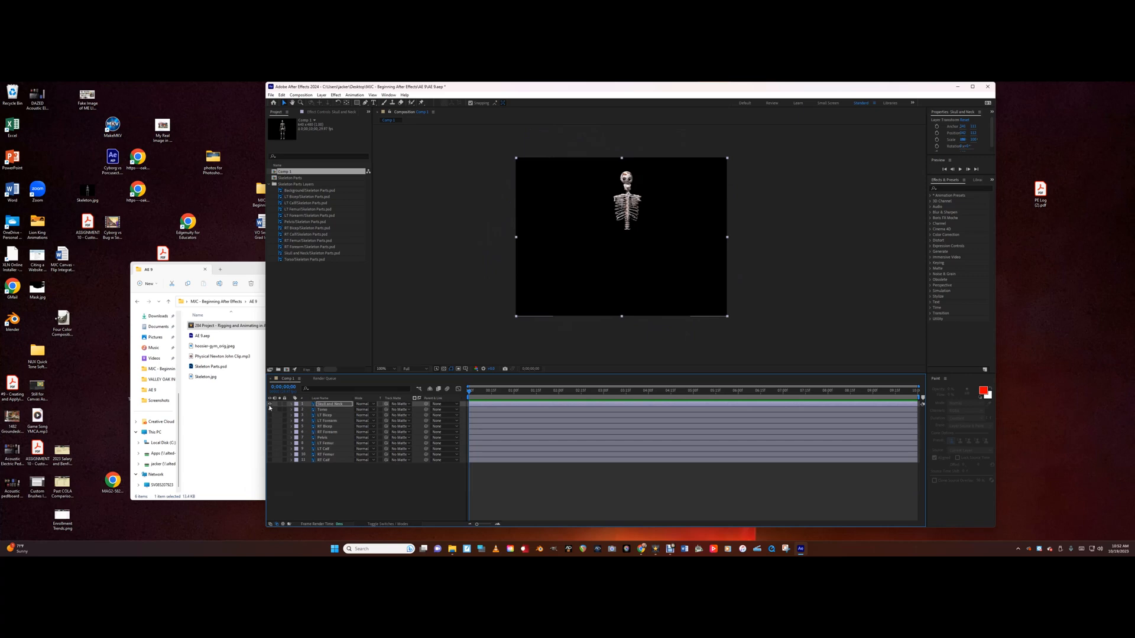
- Hide Skull and Neck, move the Torso layer's anchor point to the base of the spine, and reset its rotation to 0
click(270, 404)
click(322, 409)
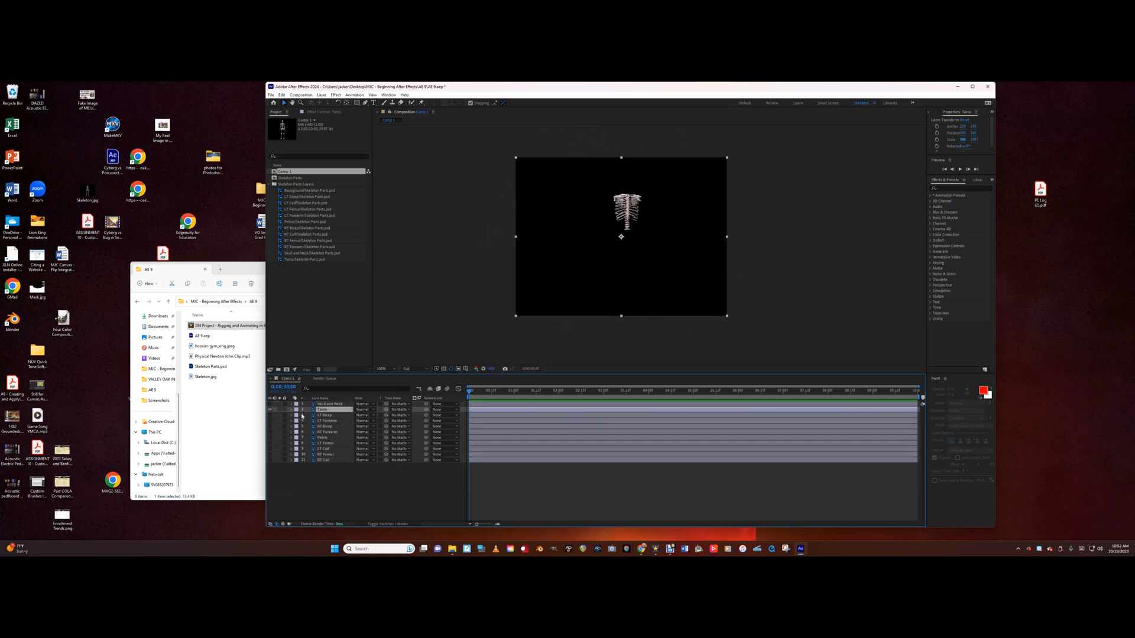
click(290, 411)
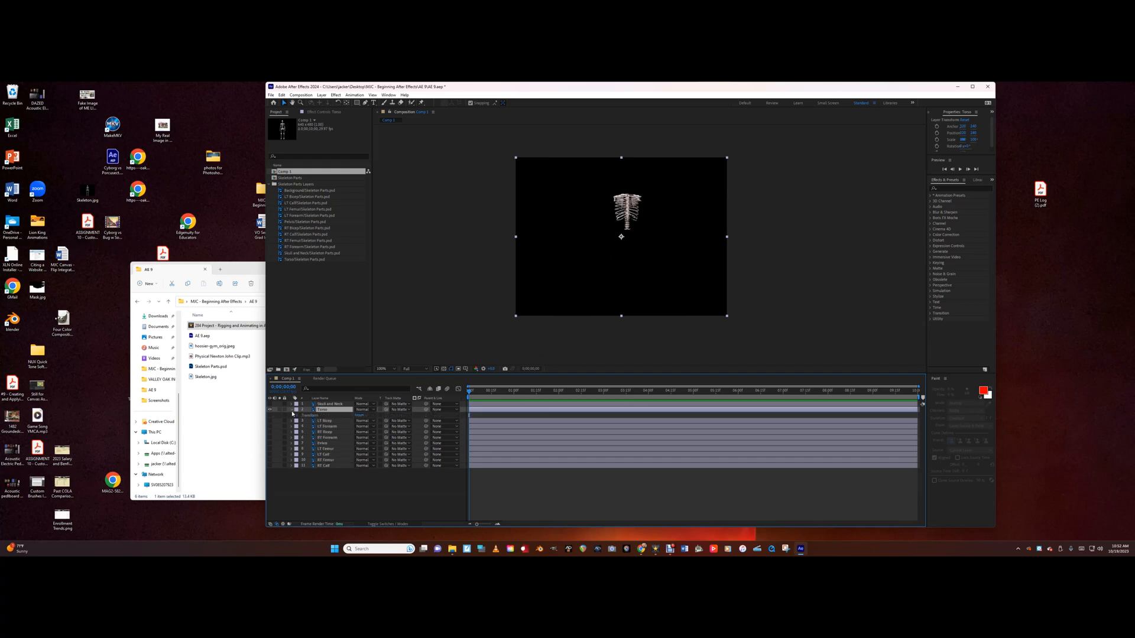
click(297, 416)
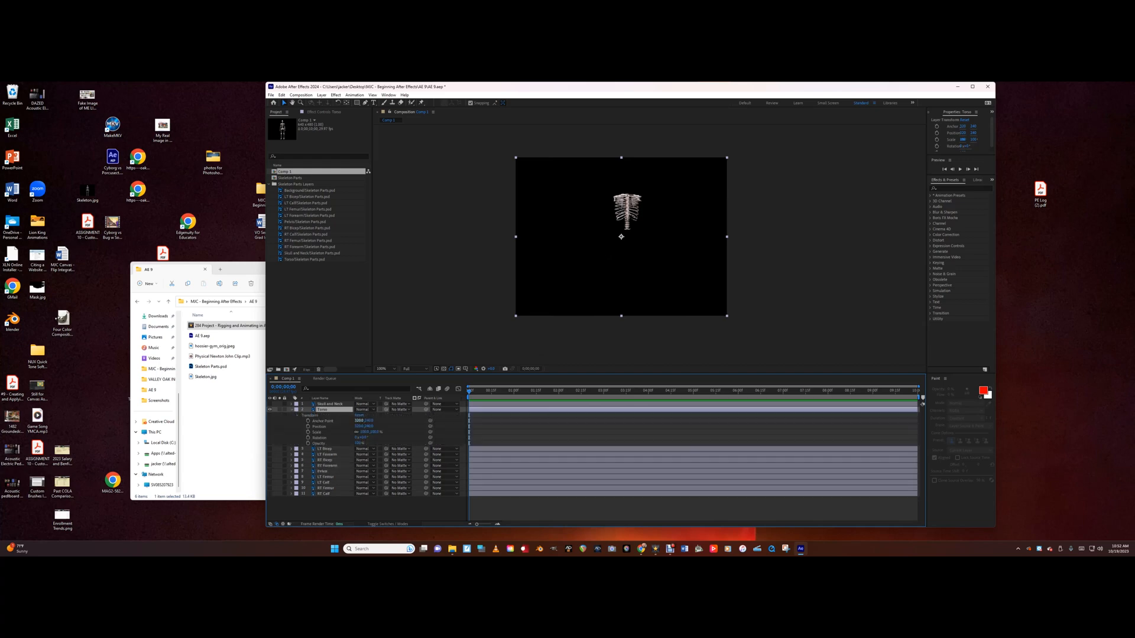
mouse_move(358, 421)
mouse_down()
mouse_move(373, 438)
mouse_move(359, 436)
mouse_up()
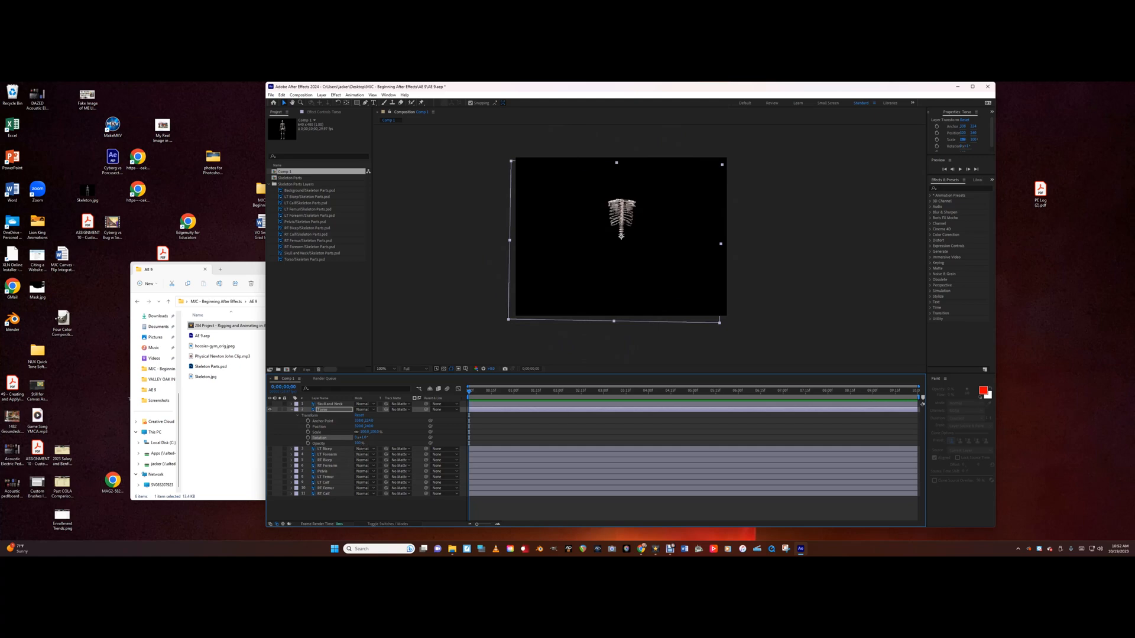
click(362, 438)
text(0)
key(Return)
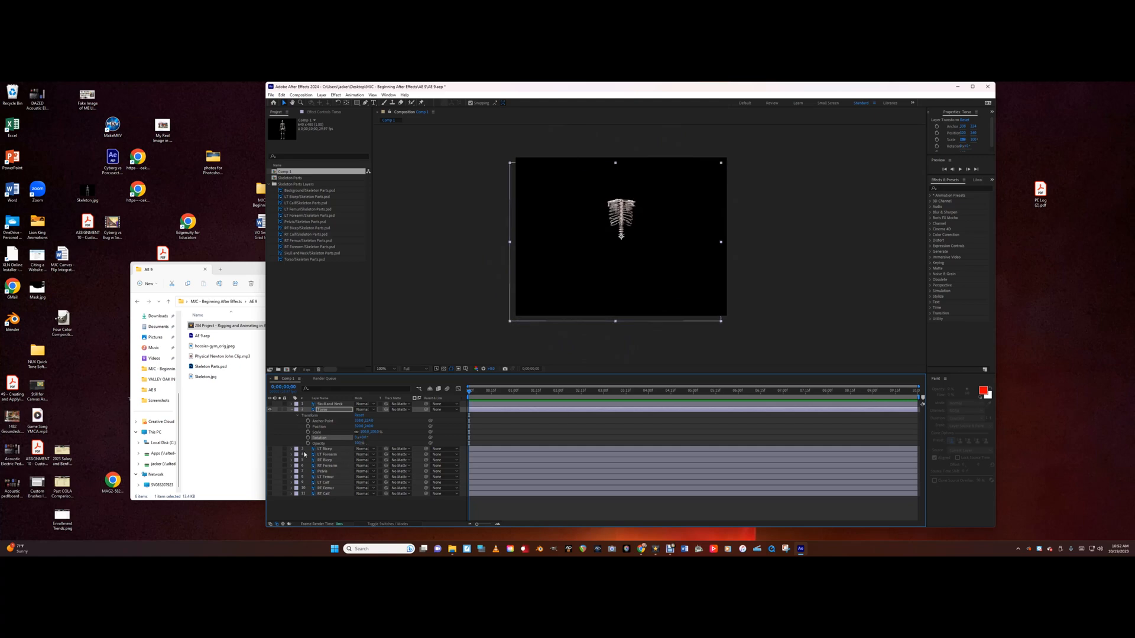
- Show Skull and Neck again and nudge the Torso layer right and up until it lines up beneath the neck
click(271, 404)
key(Right)
key(Right)
key(Right)
key(Right)
key(Right)
key(Right)
key(Right)
key(Right)
key(Right)
key(Right)
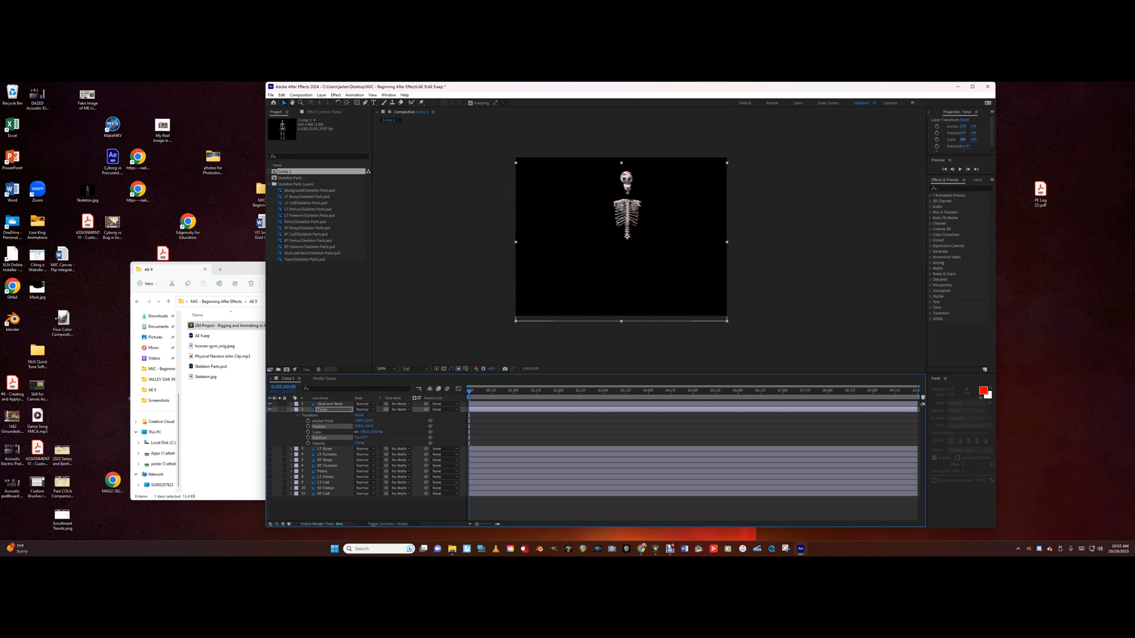
key(Up)
key(Up)
key(Up)
key(Up)
key(Up)
key(Up)
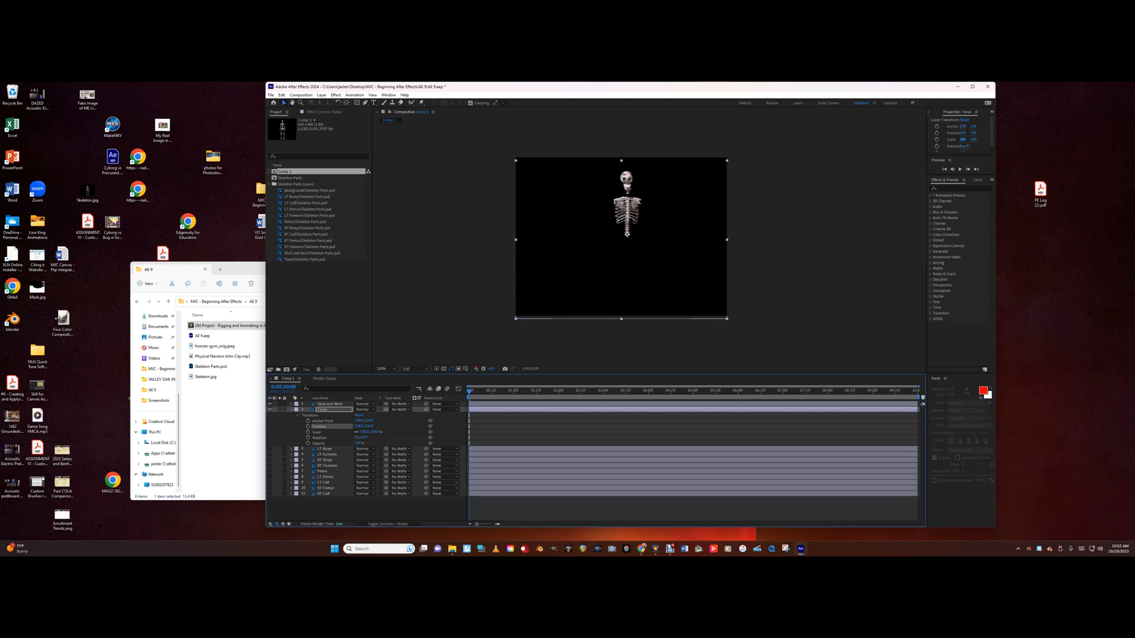
key(Up)
key(Up)
key(Up)
key(Up)
key(Up)
key(Up)
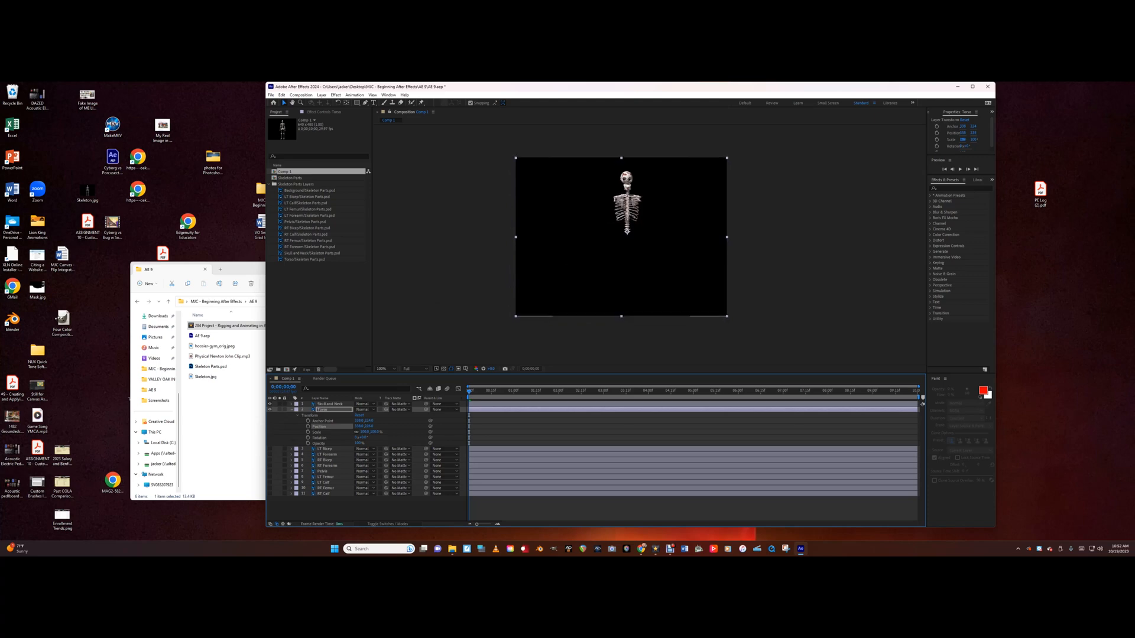
- Show the LT Bicep layer, expand its Transform properties and move its anchor point to the shoulder end of the bone
click(320, 450)
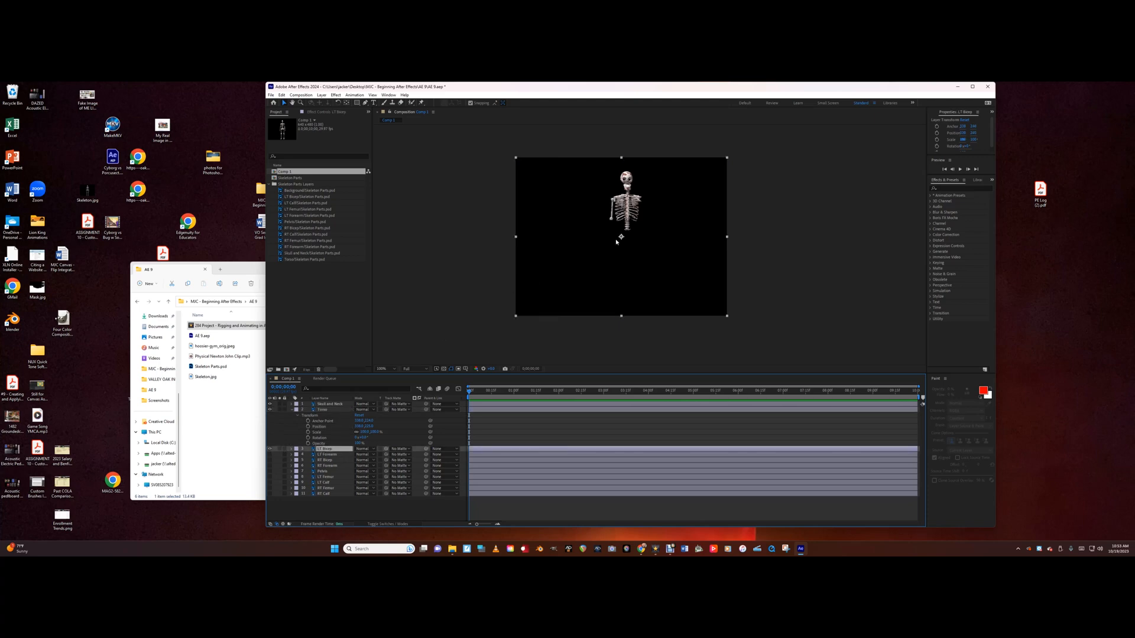
click(290, 449)
click(297, 455)
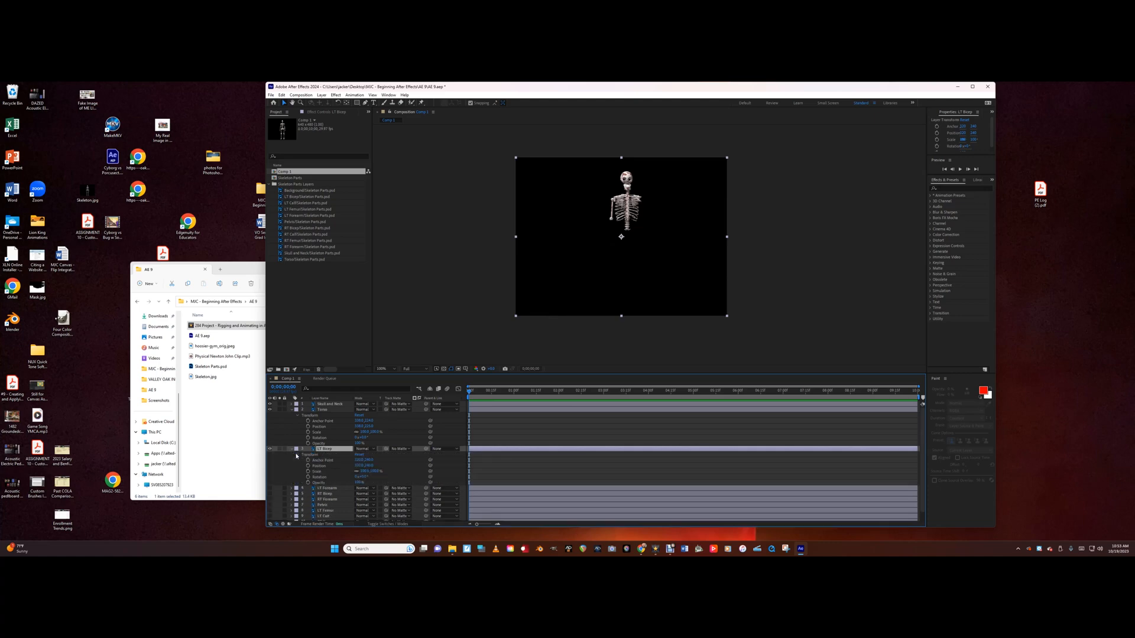
drag(359, 460, 335, 460)
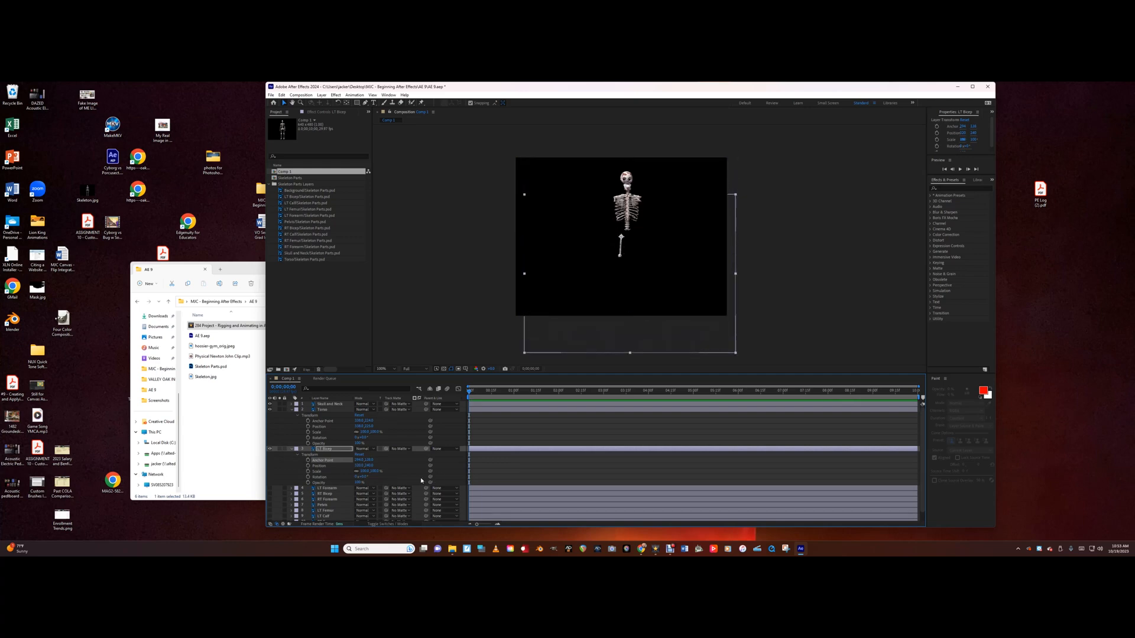
- Reposition the LT Bicep layer at the torso's shoulder, test its rotation, and collapse the Torso and LT Bicep properties
click(319, 466)
mouse_move(368, 466)
mouse_down()
mouse_move(331, 466)
mouse_move(358, 466)
mouse_move(347, 468)
mouse_up()
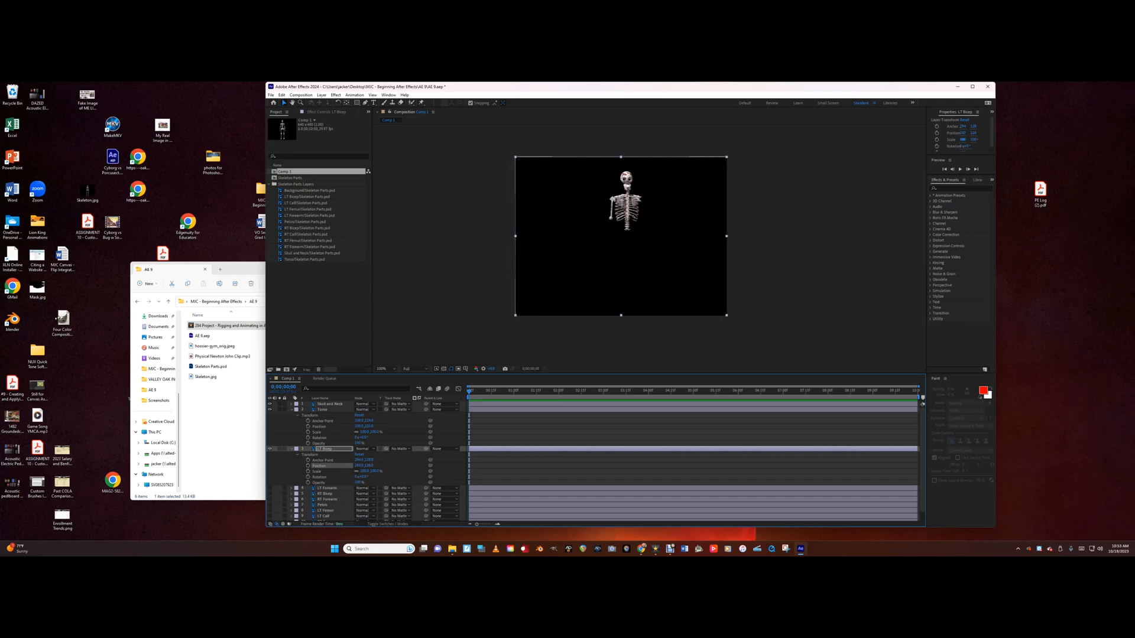
key(Down)
mouse_move(363, 477)
mouse_down()
mouse_move(386, 477)
mouse_move(363, 477)
mouse_up()
click(292, 410)
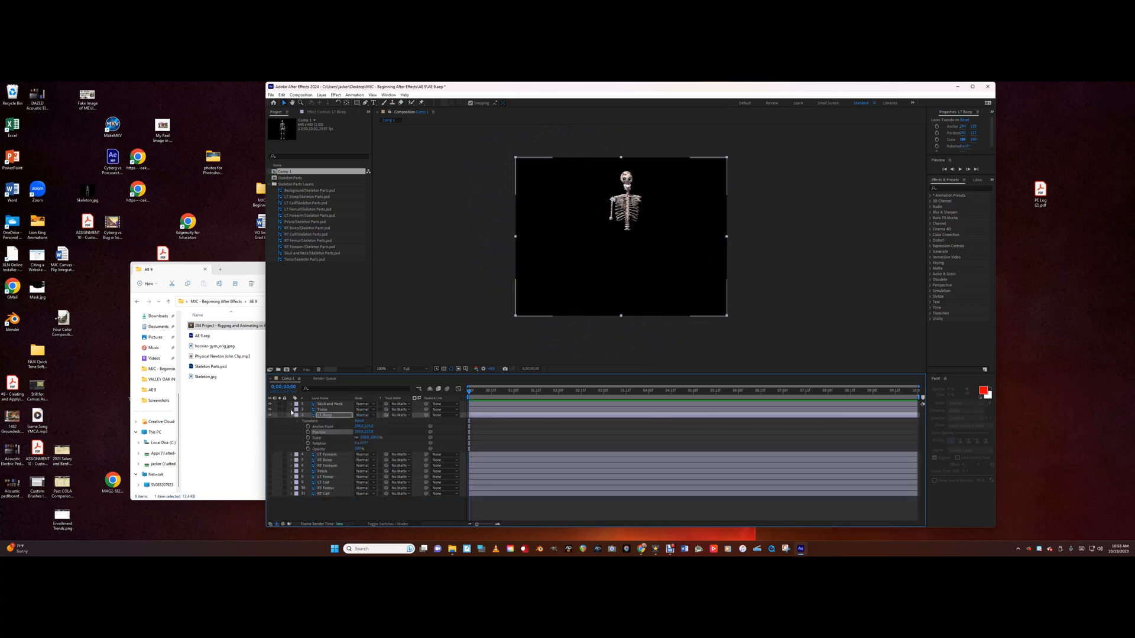
click(292, 415)
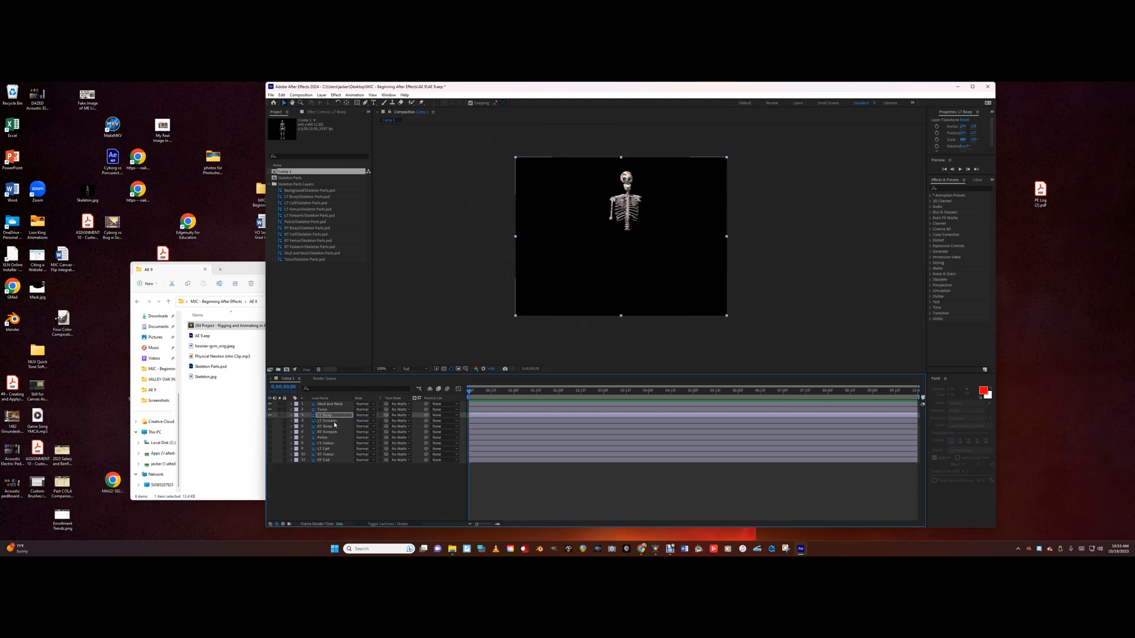
- Show the LT Forearm layer, expand its Transform properties and move its anchor point to the elbow end
click(283, 420)
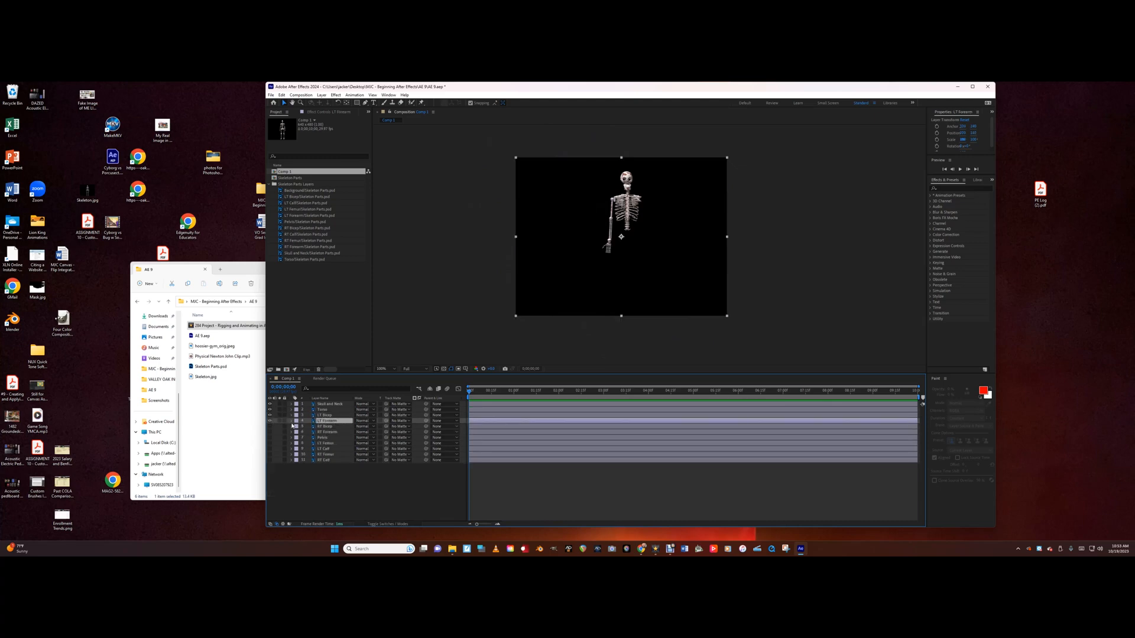
click(292, 420)
click(297, 427)
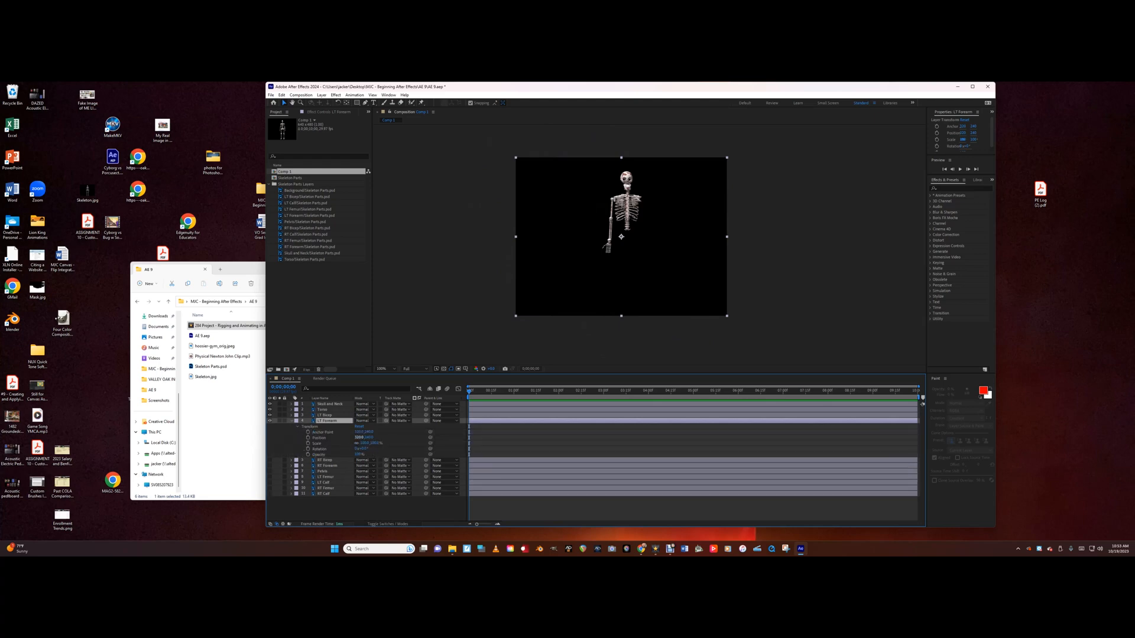
mouse_move(358, 432)
mouse_down()
mouse_move(336, 432)
mouse_move(367, 436)
mouse_move(340, 436)
mouse_up()
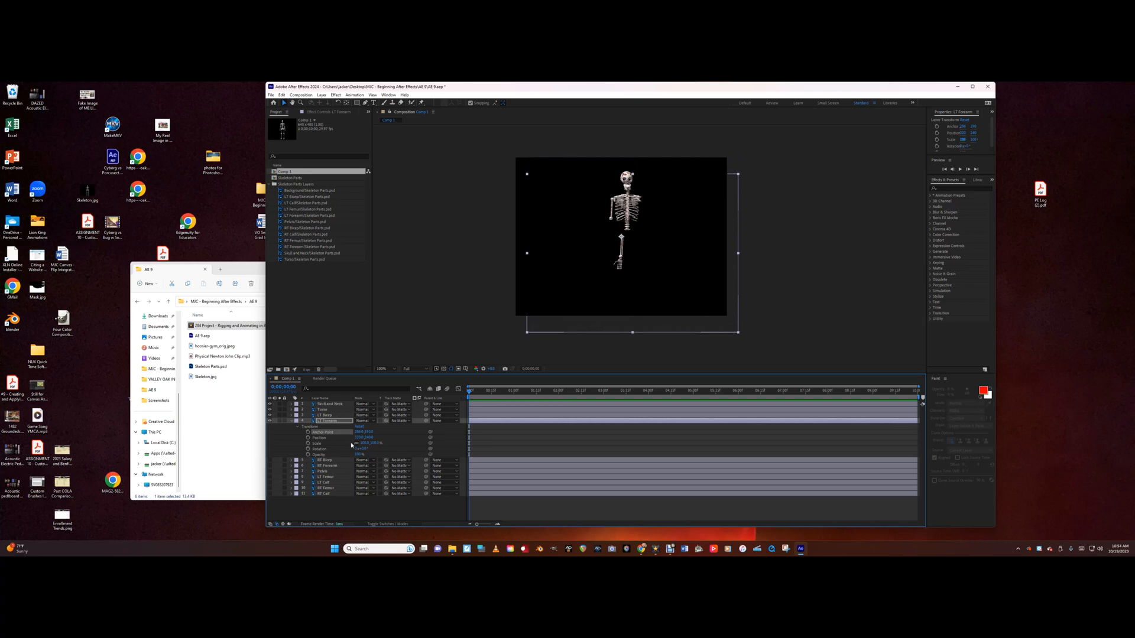
drag(358, 432, 357, 432)
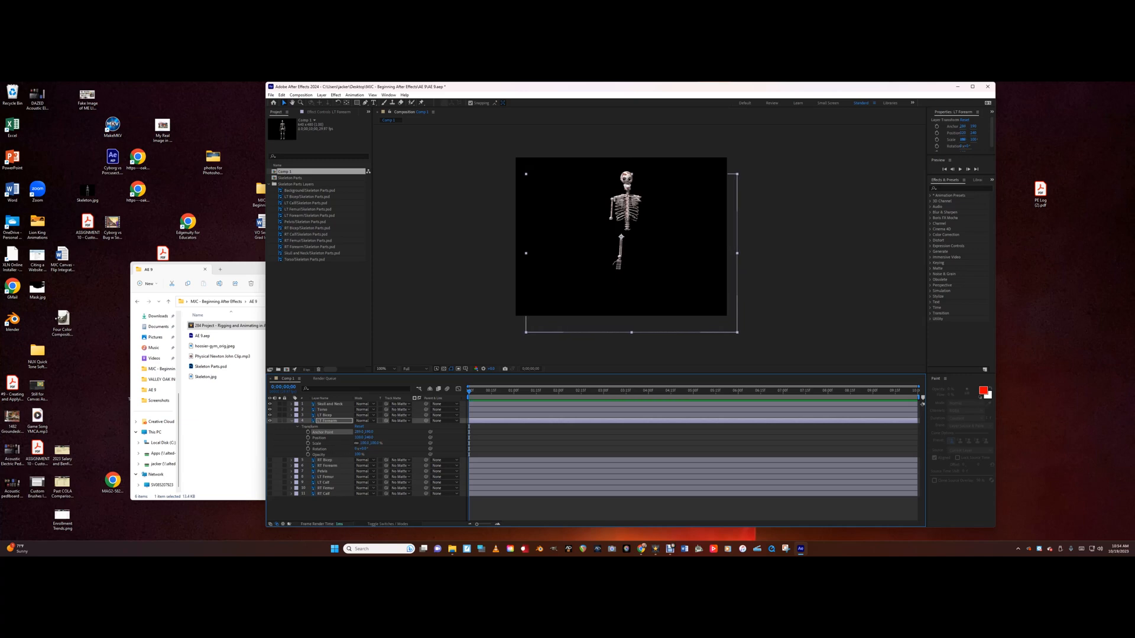
- Reposition the LT Forearm layer at the lower end of the LT Bicep and reset its rotation to 0 after testing it
drag(369, 438, 348, 438)
click(327, 460)
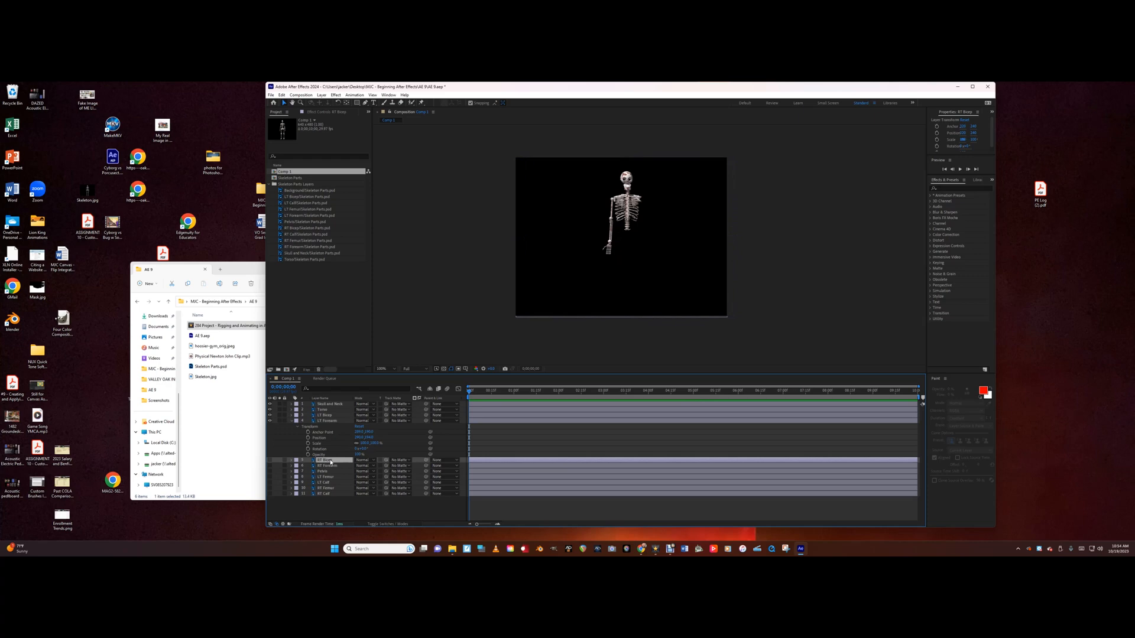
mouse_move(358, 450)
mouse_down()
mouse_move(368, 450)
mouse_move(357, 450)
mouse_up()
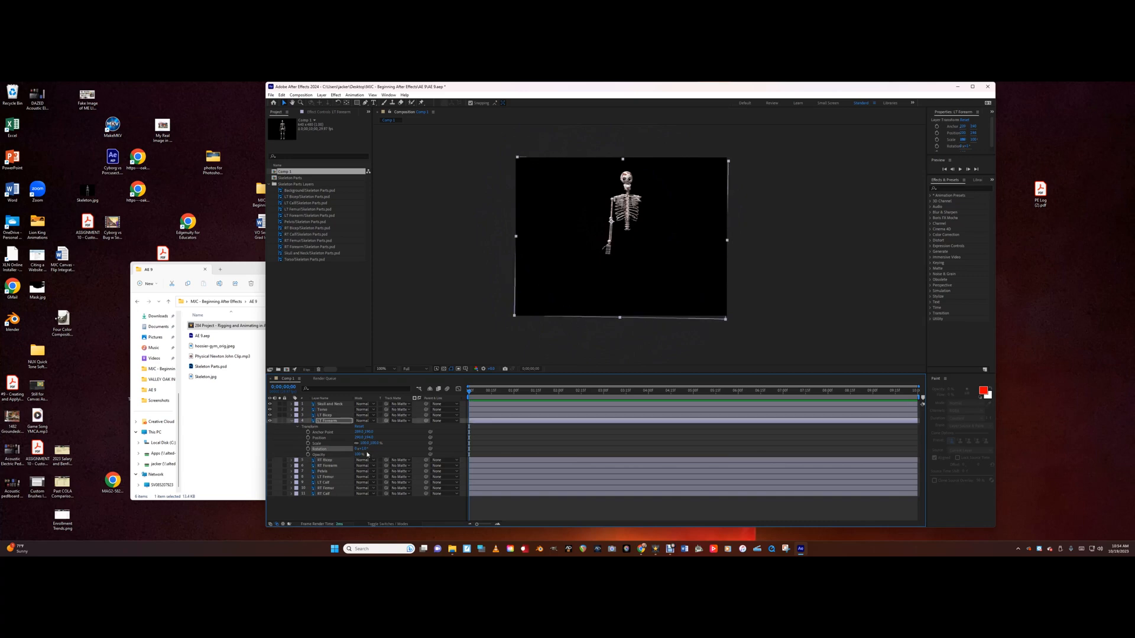
click(363, 449)
text(0)
key(Return)
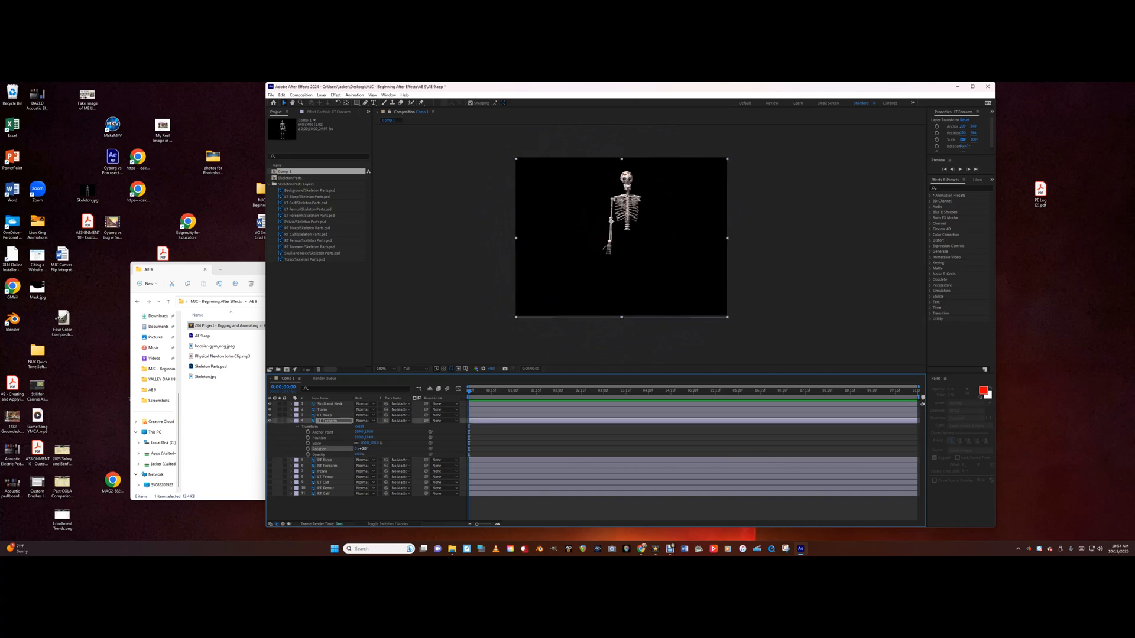
click(290, 421)
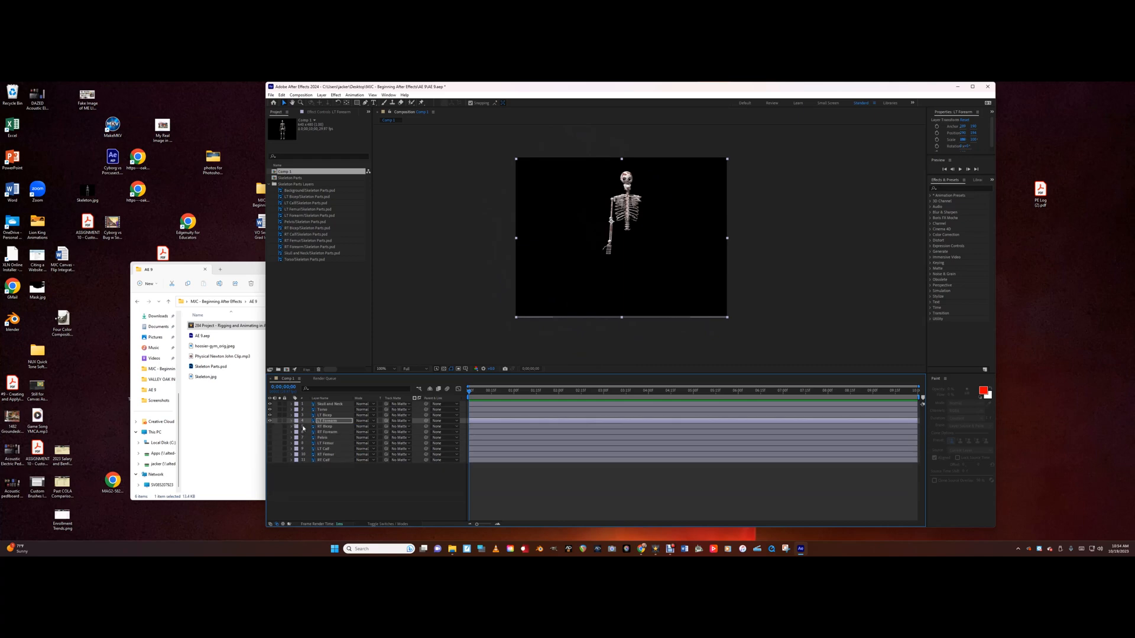
- Test-rotate the LT Forearm layer around its elbow pivot and undo the rotation
click(325, 426)
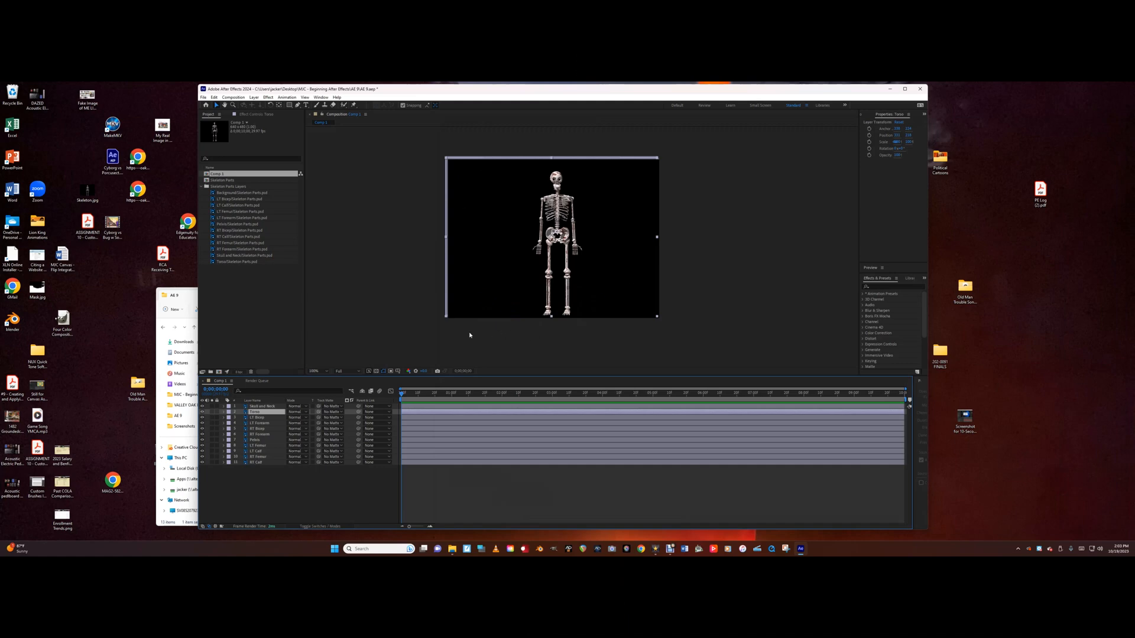
click(261, 423)
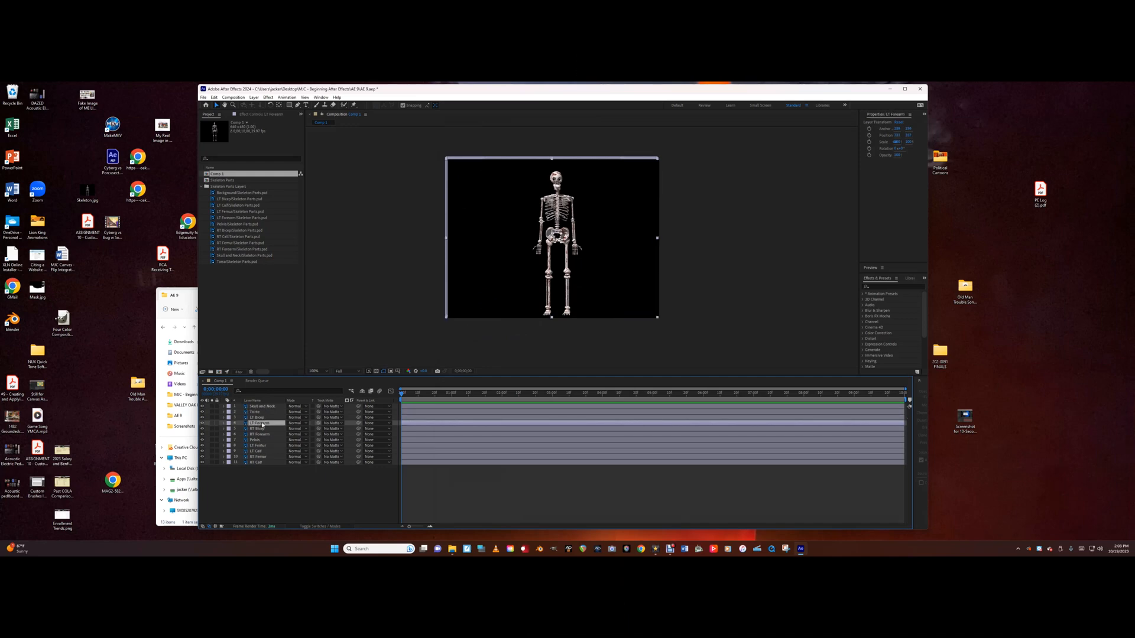
click(223, 424)
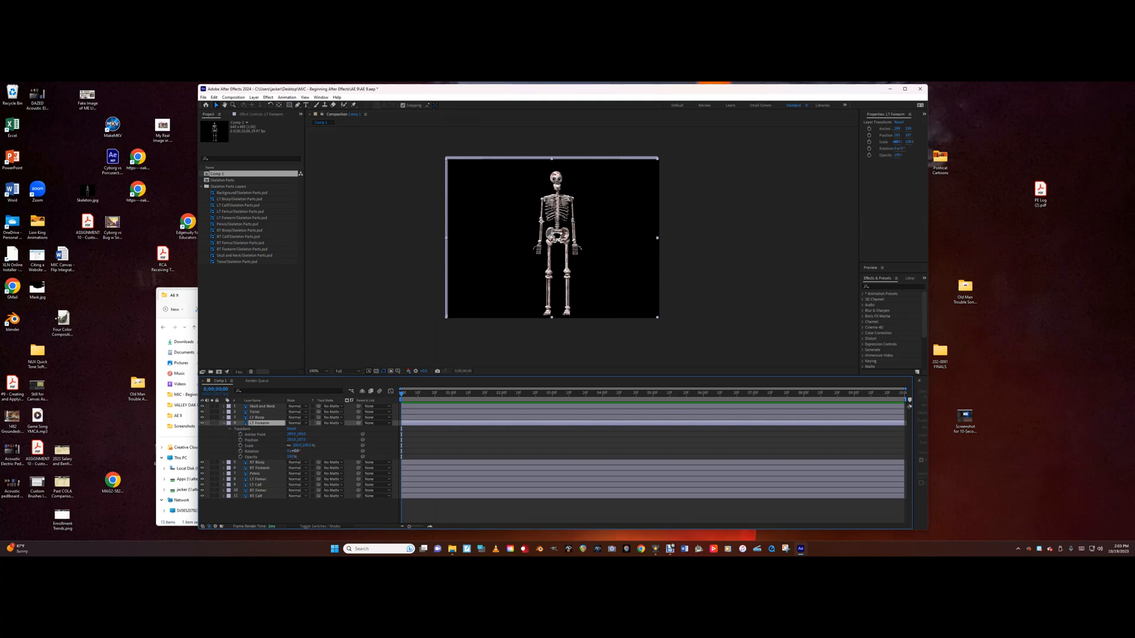
drag(294, 451, 314, 451)
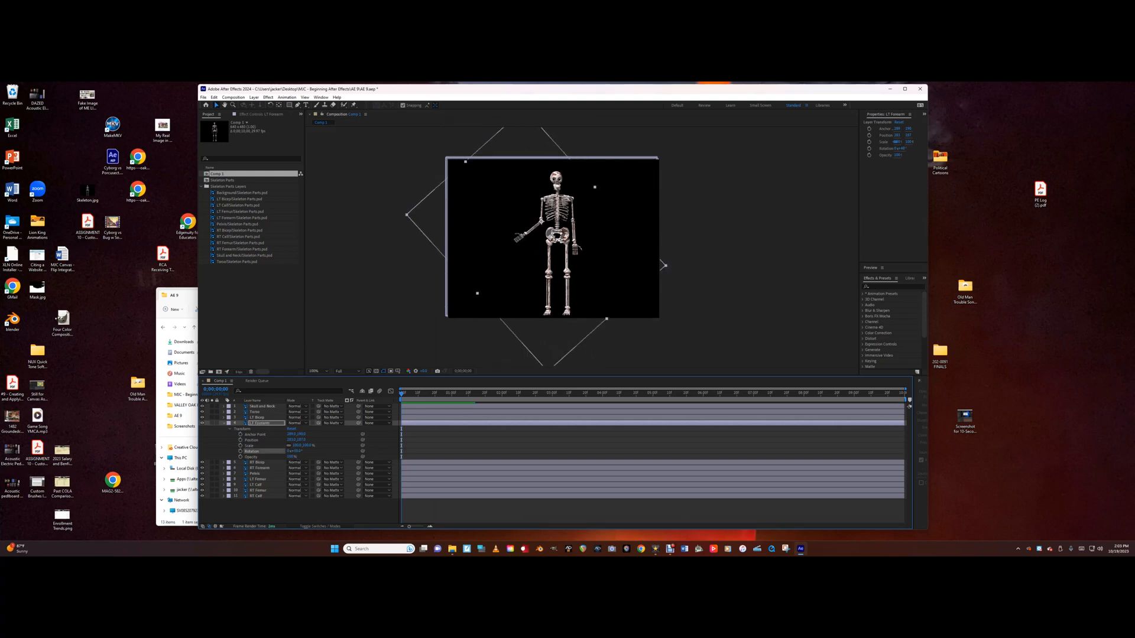
key(ctrl+z)
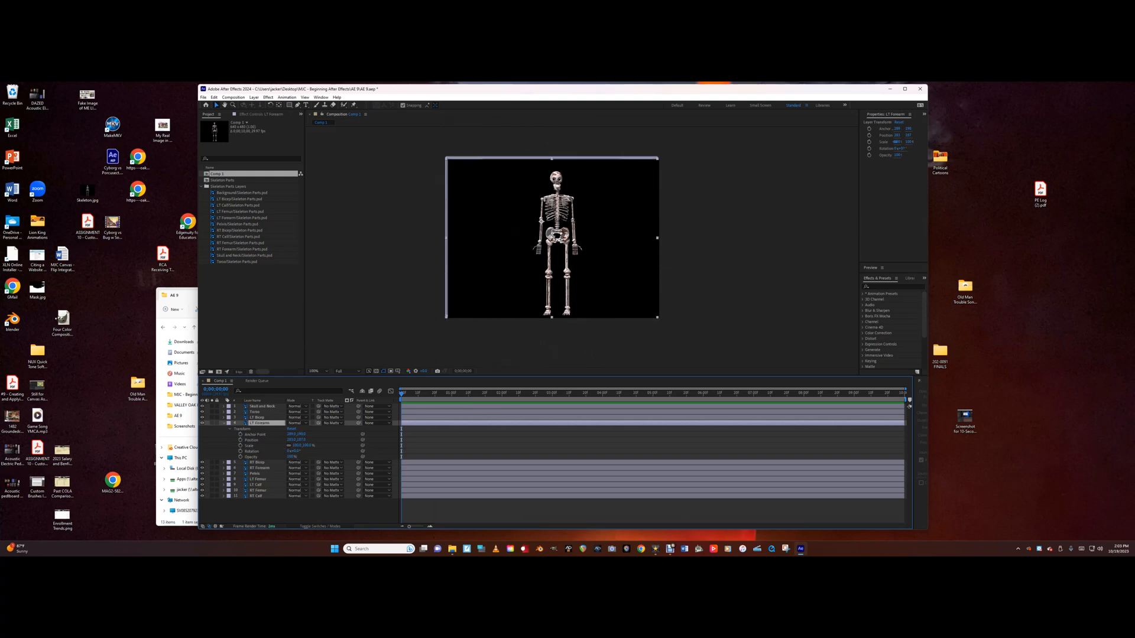
click(224, 423)
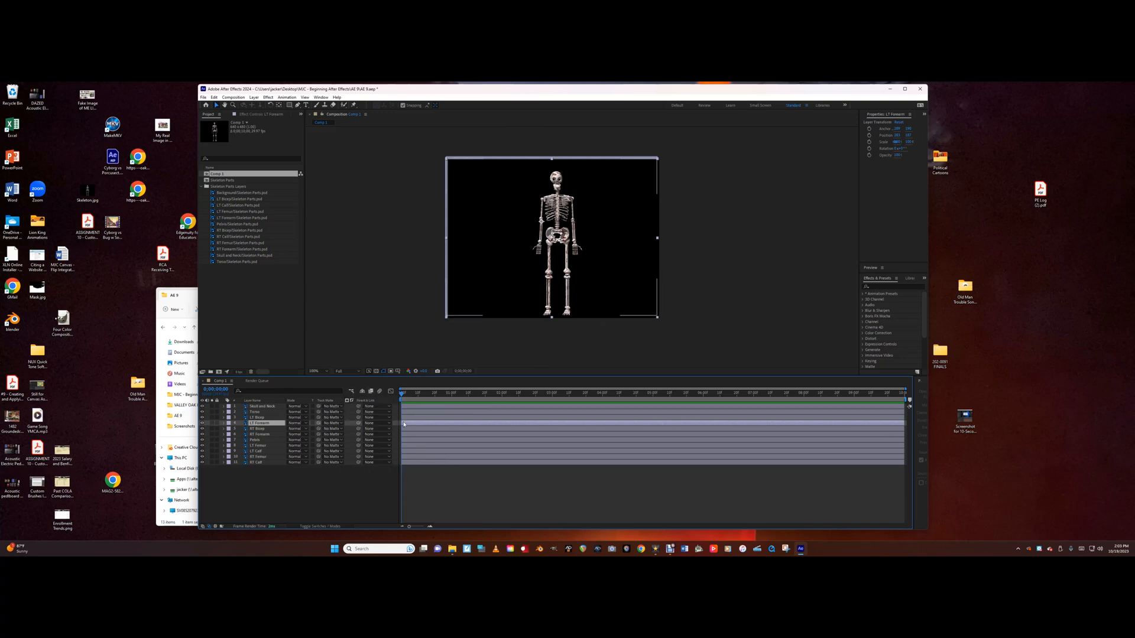
- Show the layer switches columns in place of the modes and parent the LT Forearm layer to LT Bicep
click(303, 526)
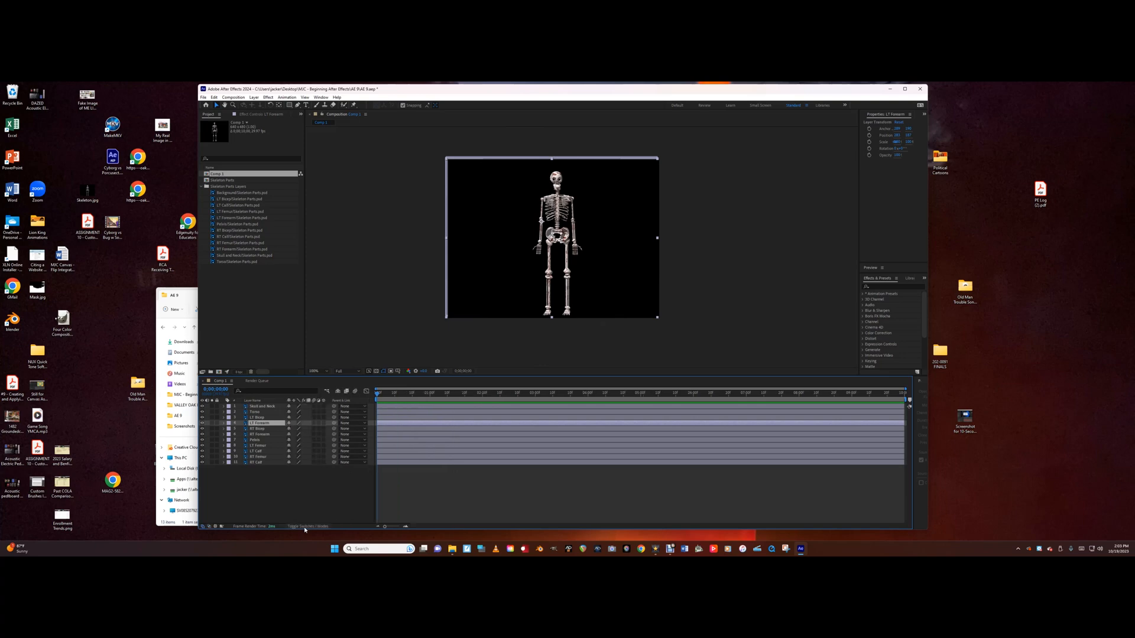
click(313, 527)
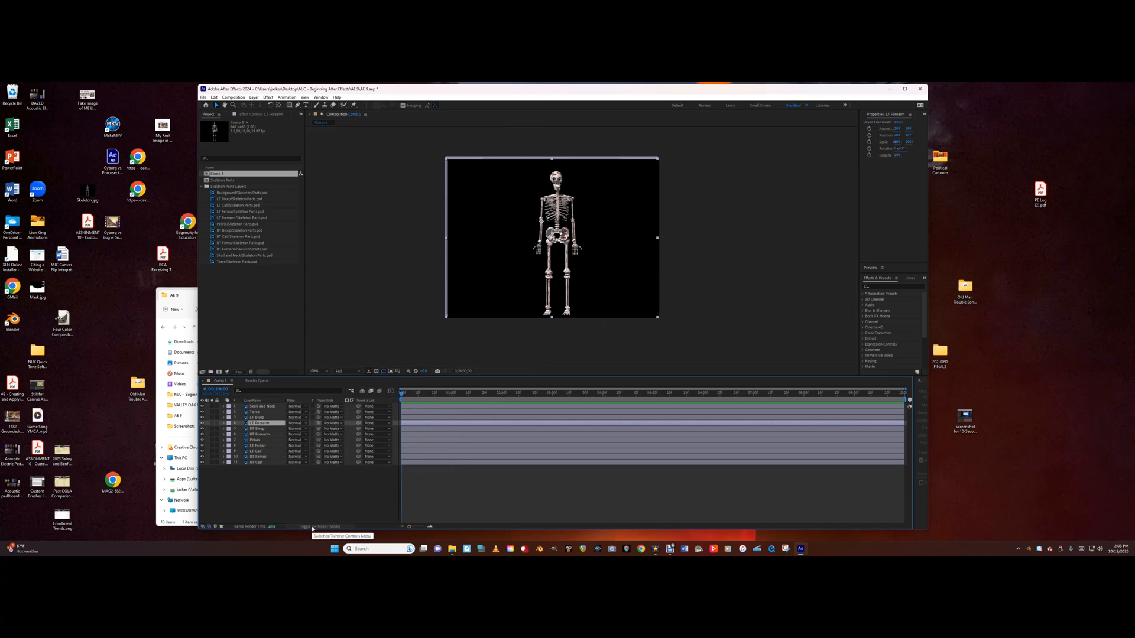
click(313, 526)
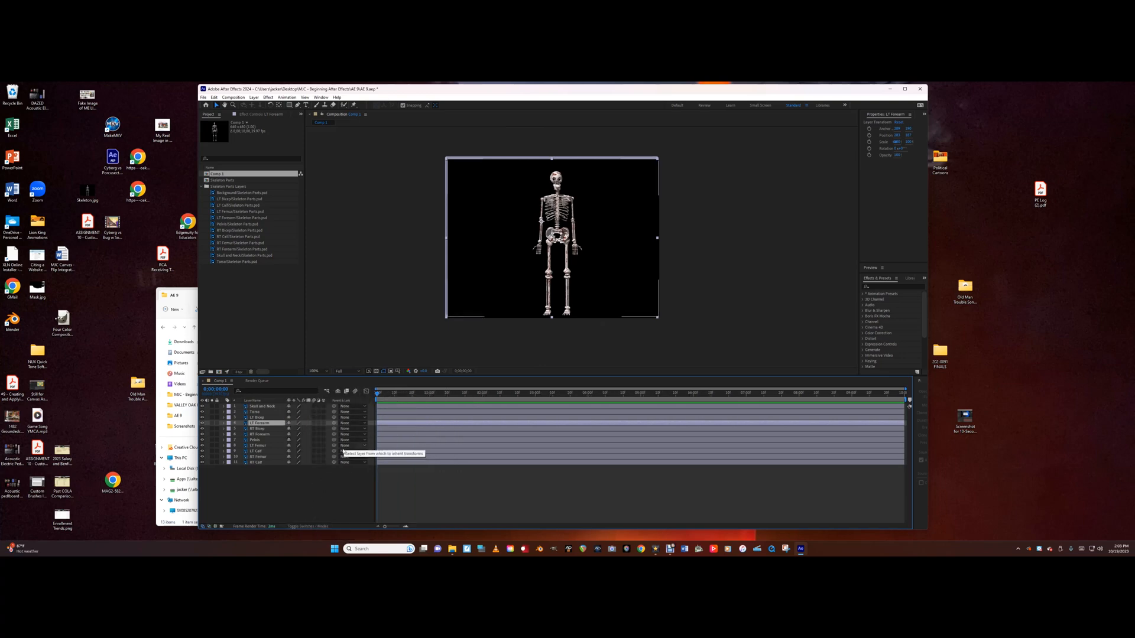
click(364, 423)
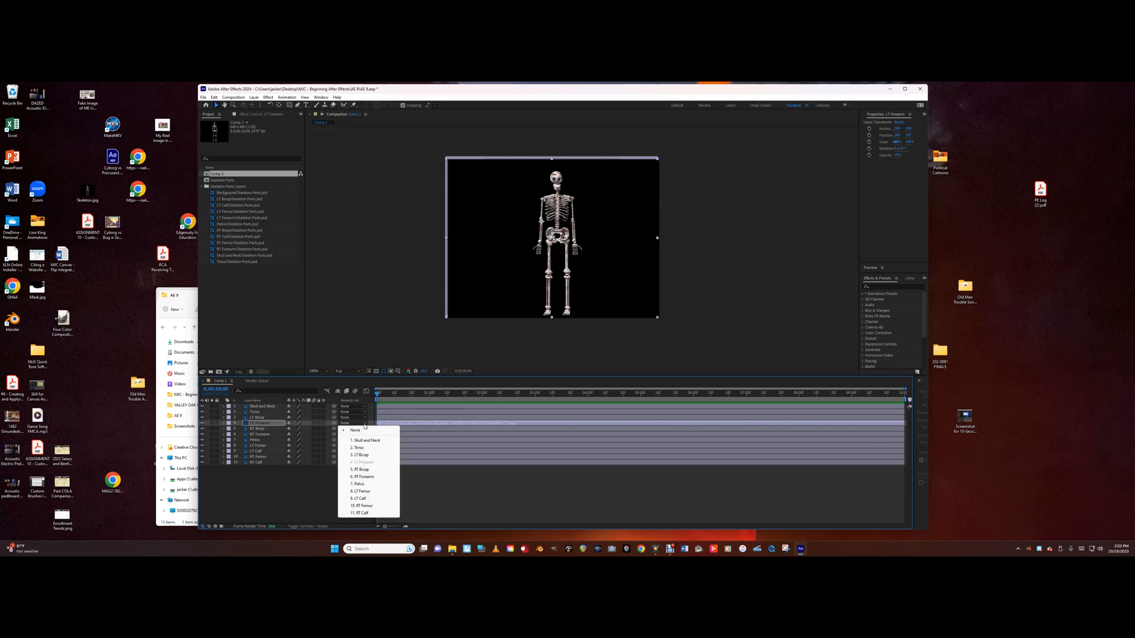
click(362, 455)
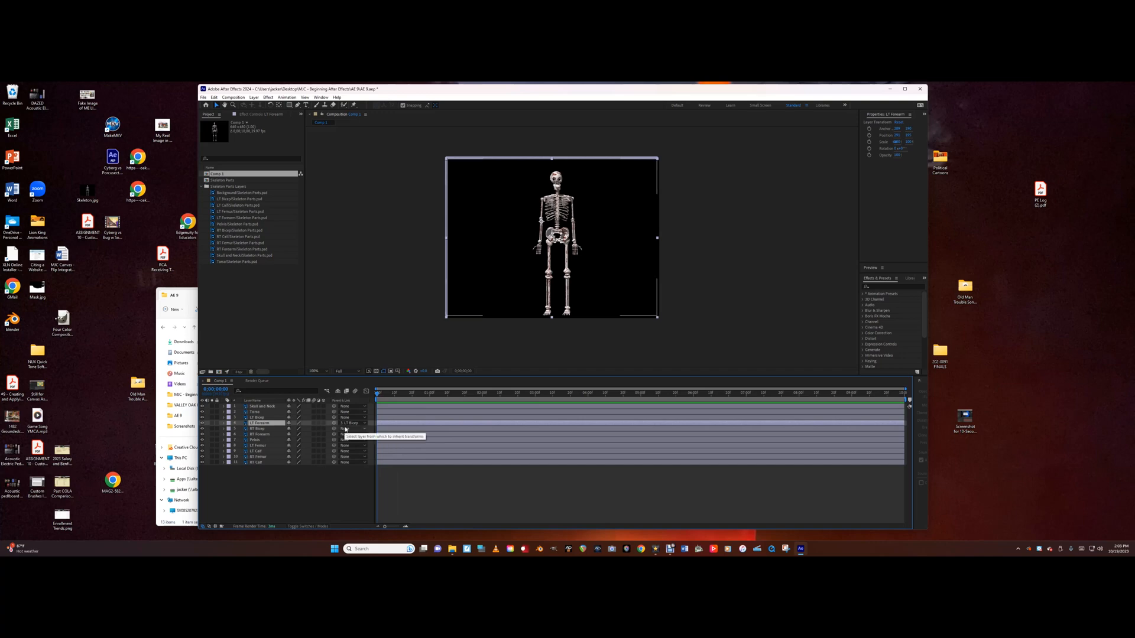
- Test-rotate the LT Bicep layer to check that the forearm follows it, and undo the rotation
click(260, 417)
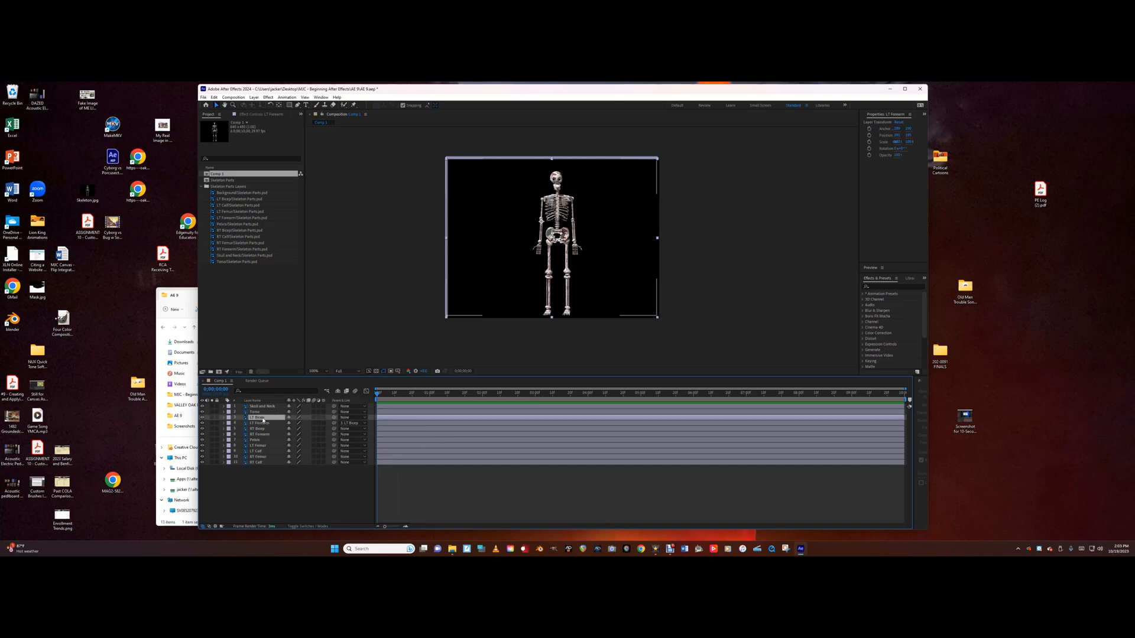
click(223, 417)
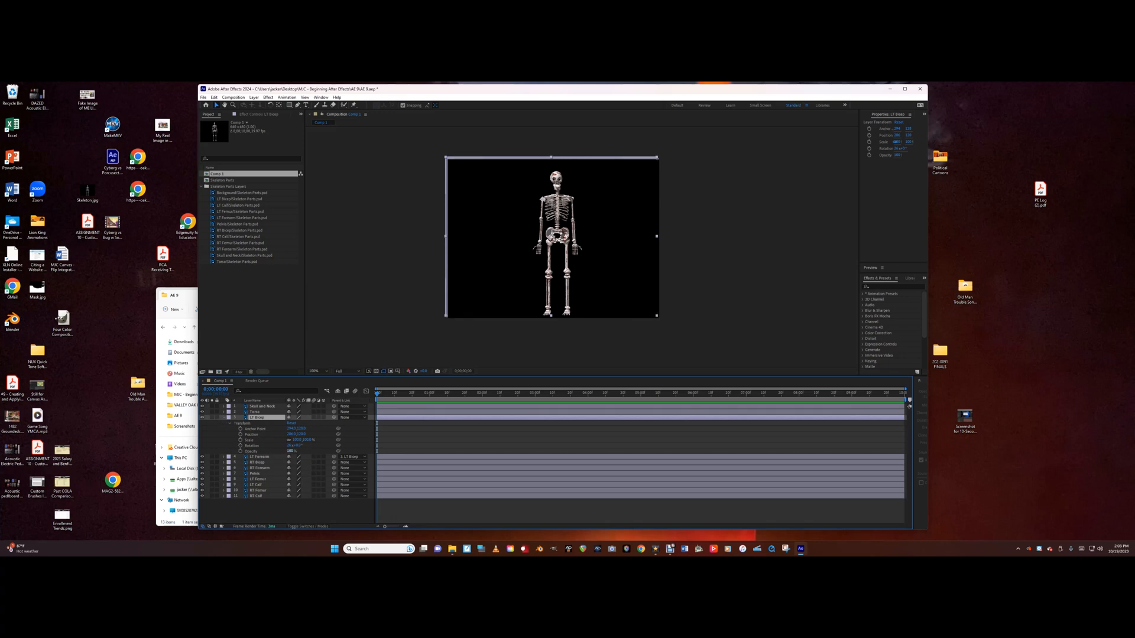
drag(294, 446, 357, 446)
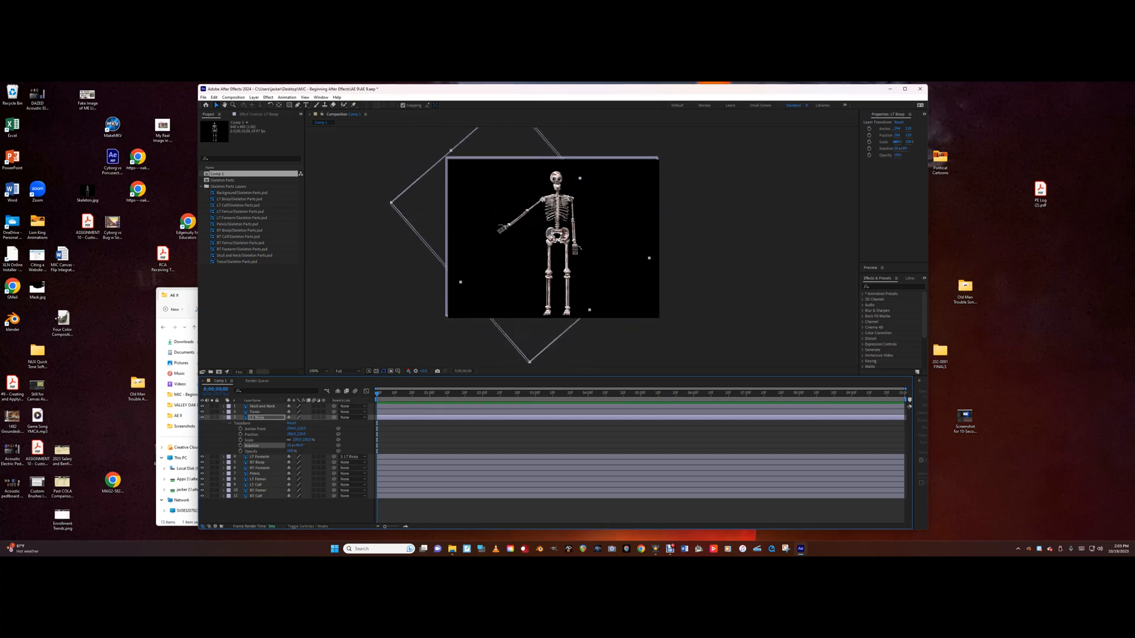
key(ctrl+z)
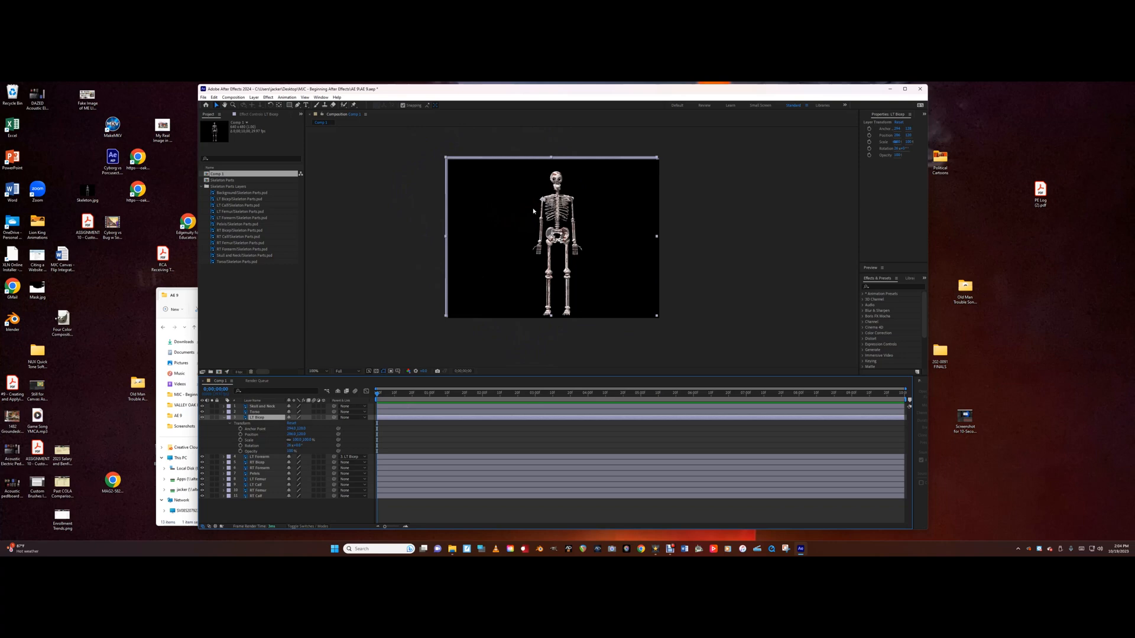
- Parent the LT Bicep layer to Torso
click(363, 419)
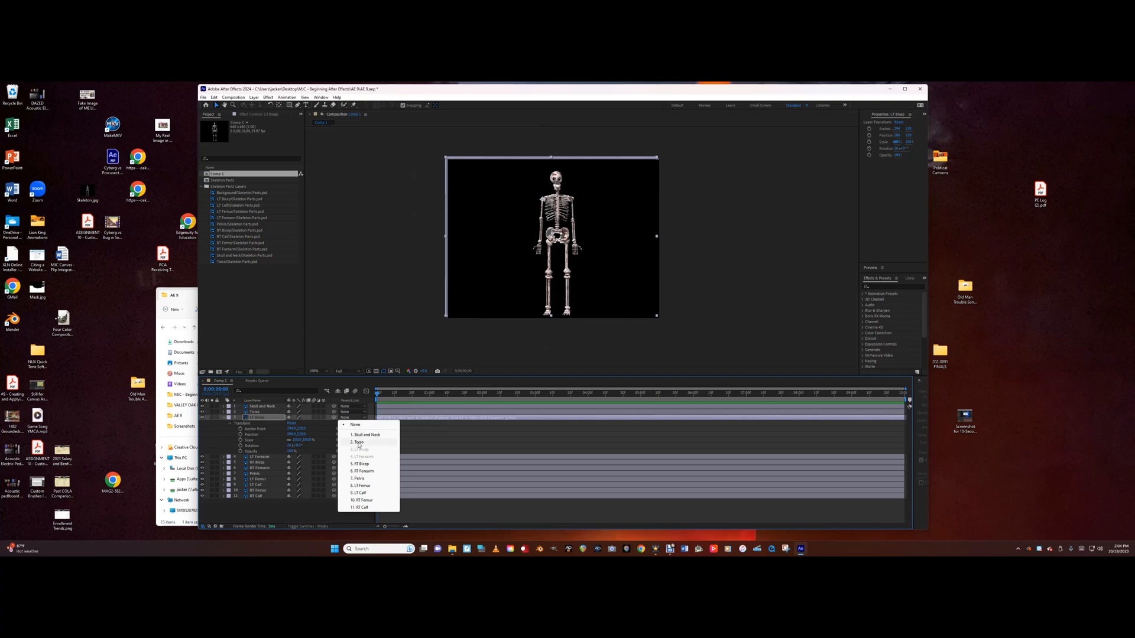
click(358, 442)
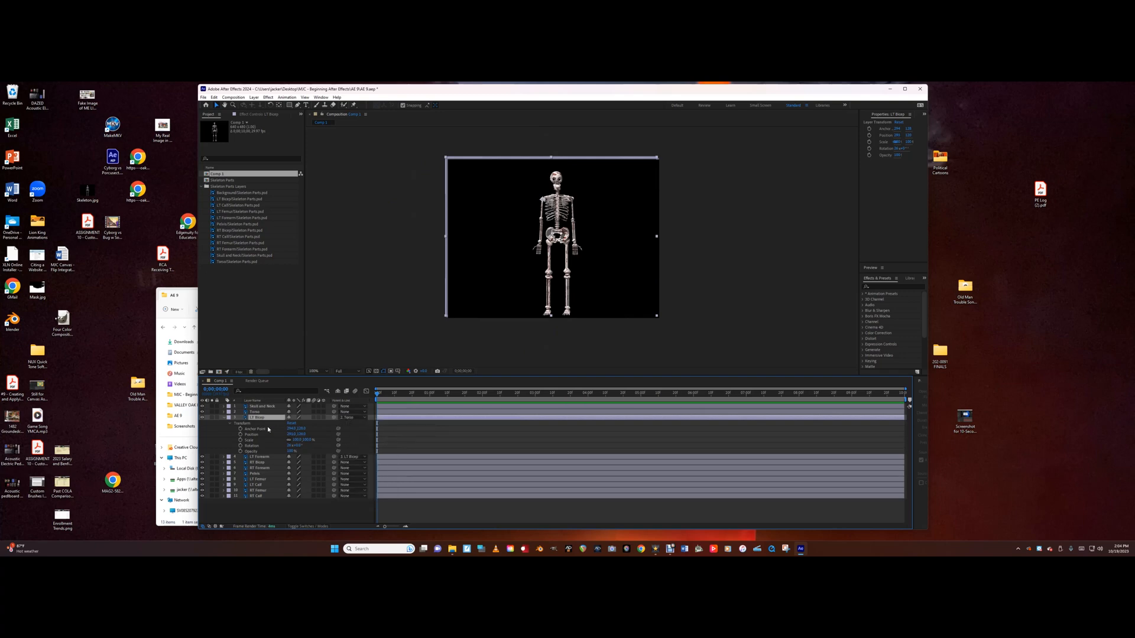
- Test-rotate the Torso layer to check that the LT arm follows it, and undo the rotation
click(255, 412)
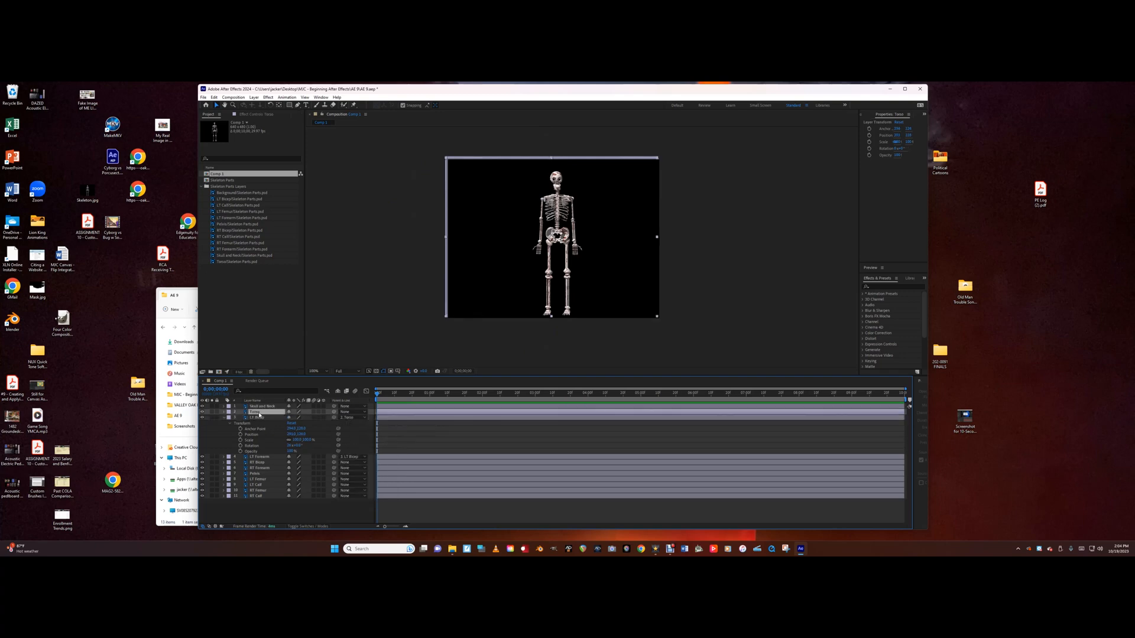
click(224, 417)
click(224, 412)
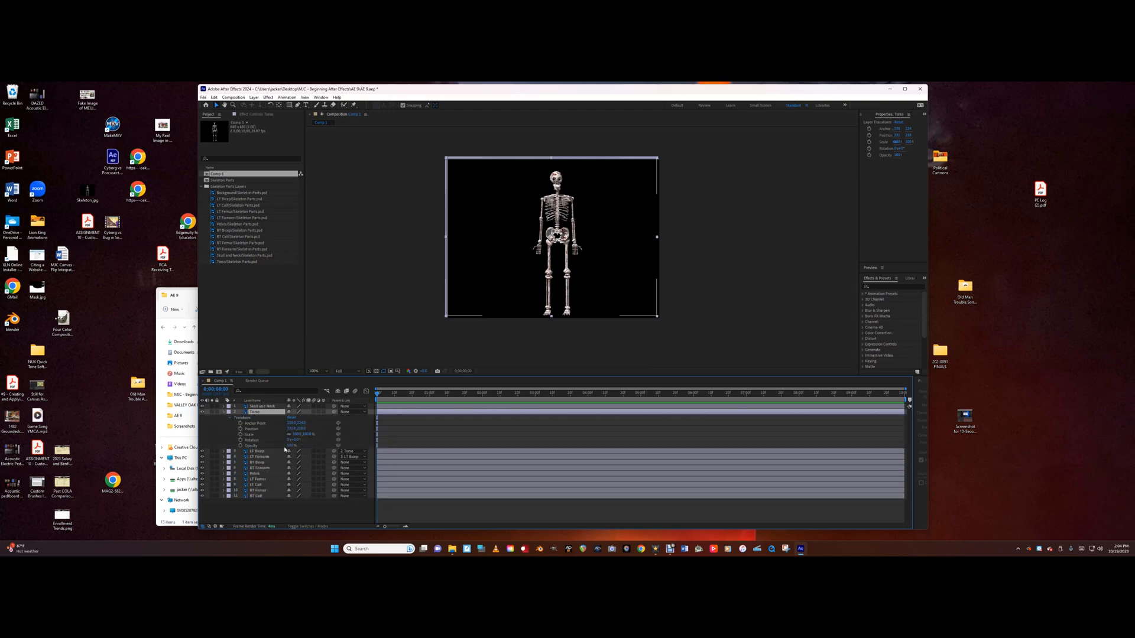
drag(296, 439, 306, 440)
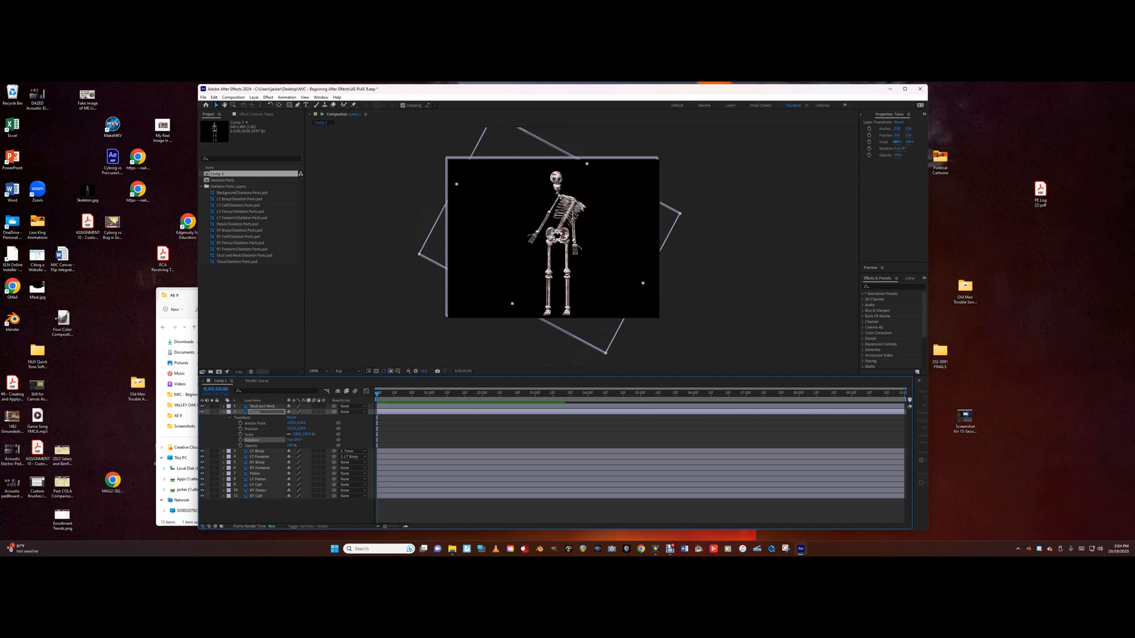
key(ctrl+z)
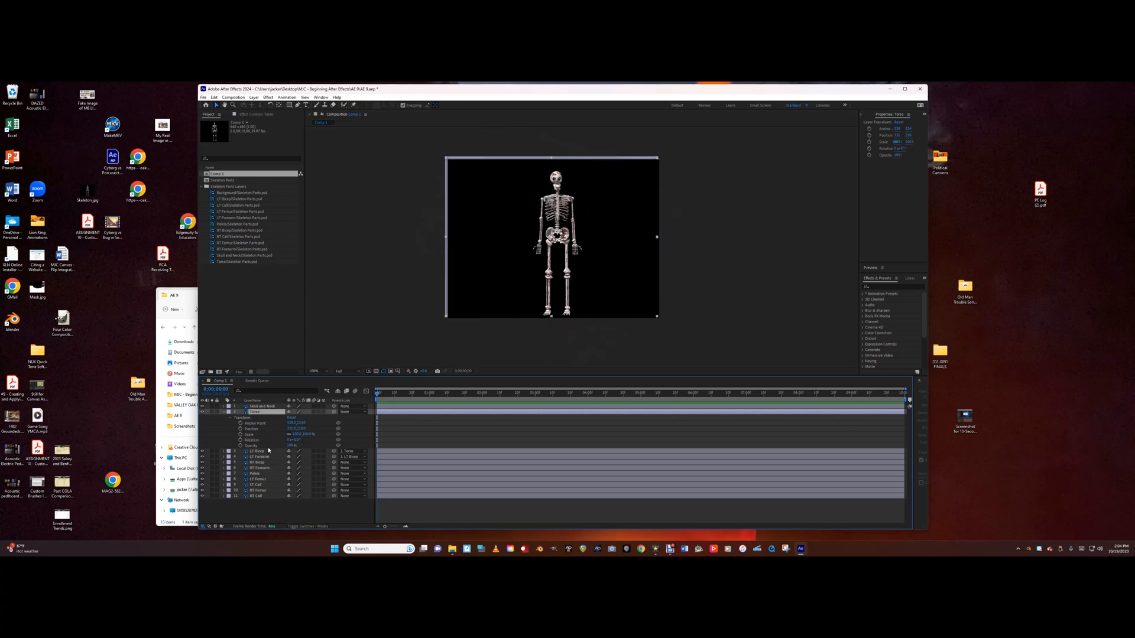
click(224, 412)
- Parent the Skull and Neck layer to Torso
click(256, 407)
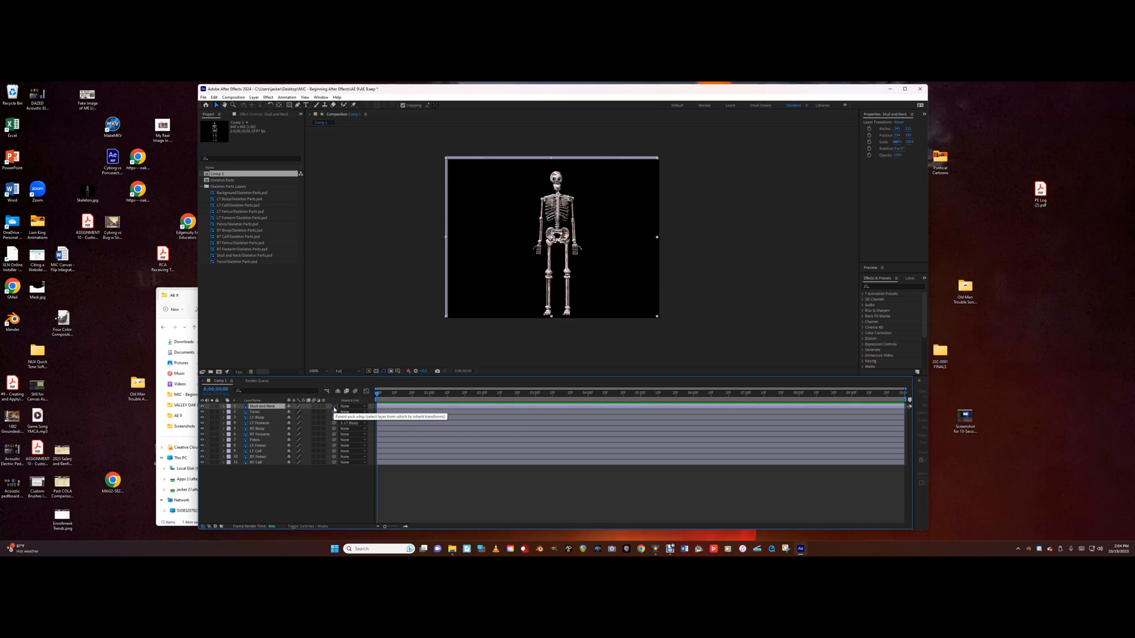
drag(334, 408, 273, 412)
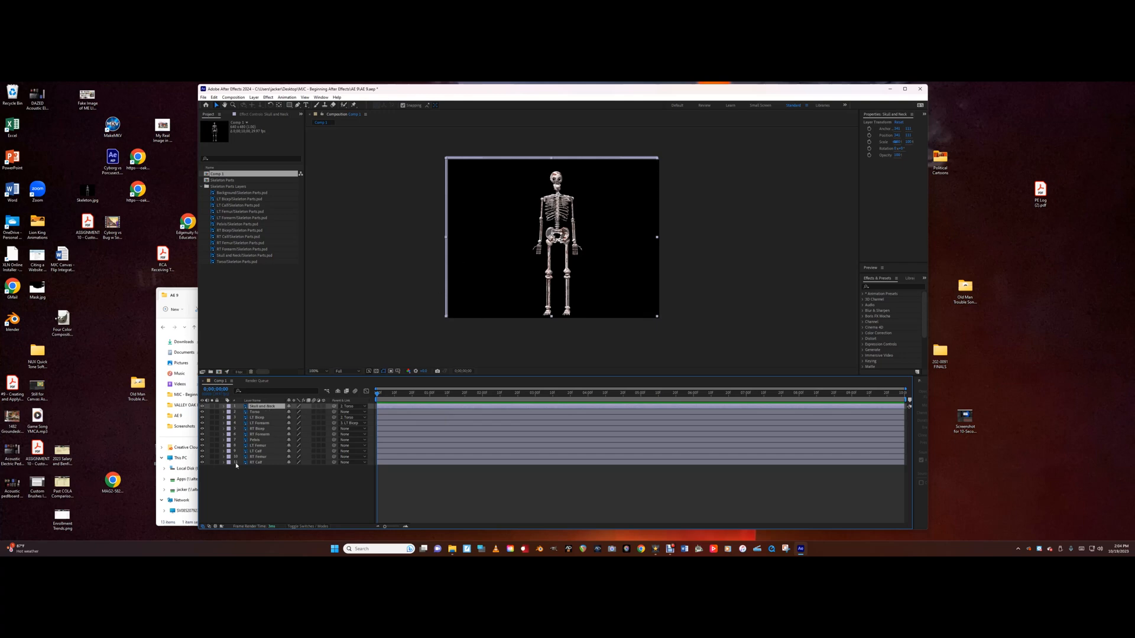
- Test-move the torso in the composition to check that the skull and LT arm follow, and undo the move
click(554, 218)
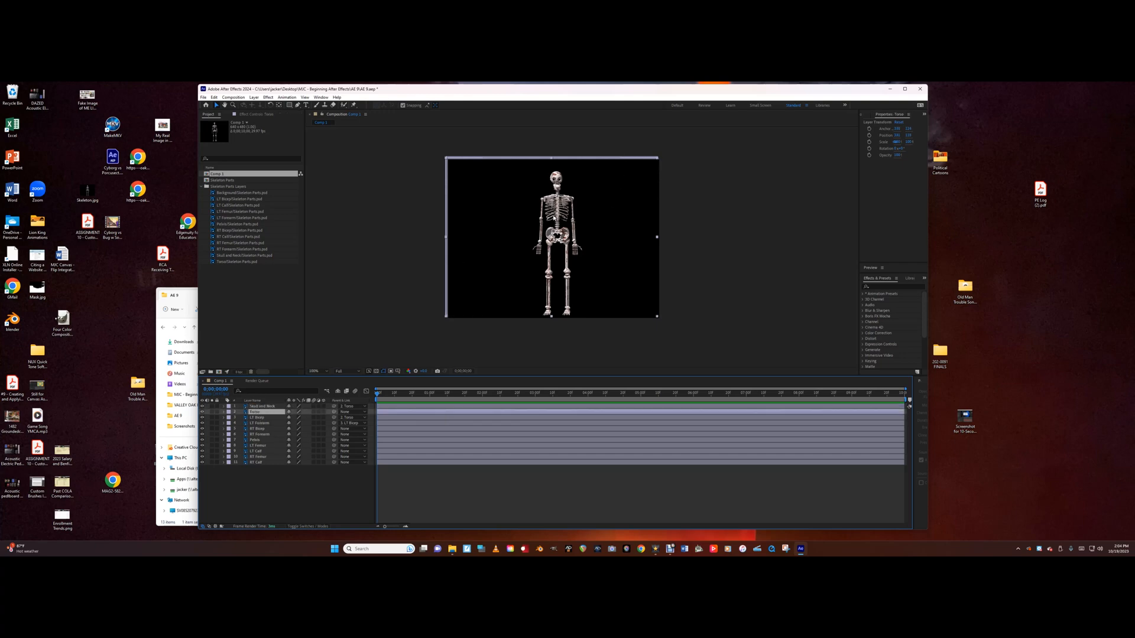
drag(553, 218, 608, 210)
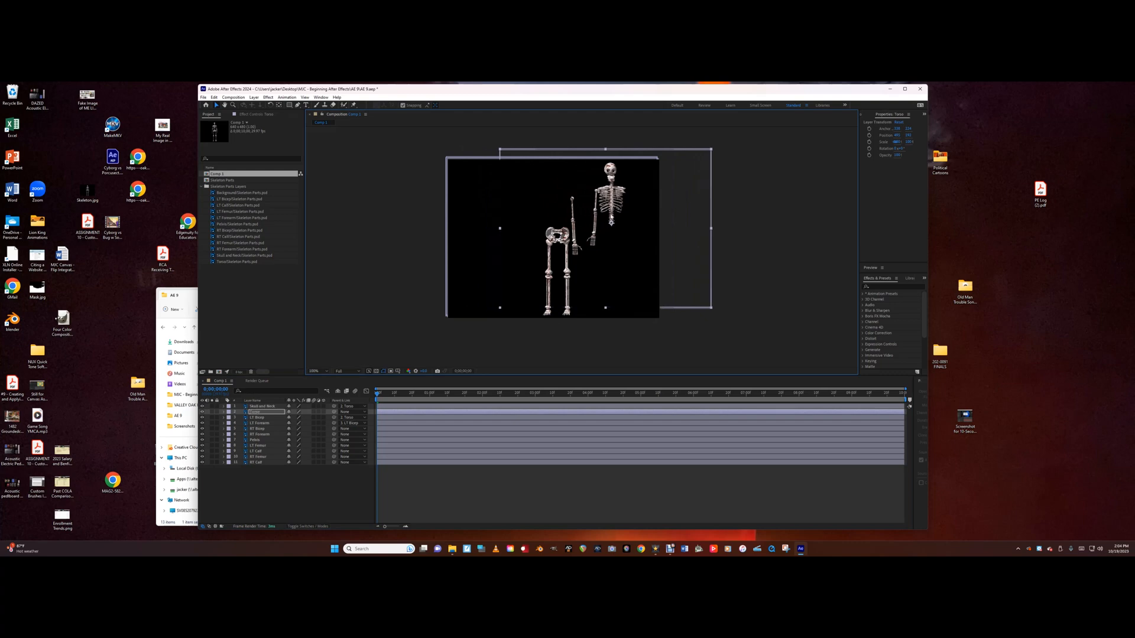
key(ctrl+z)
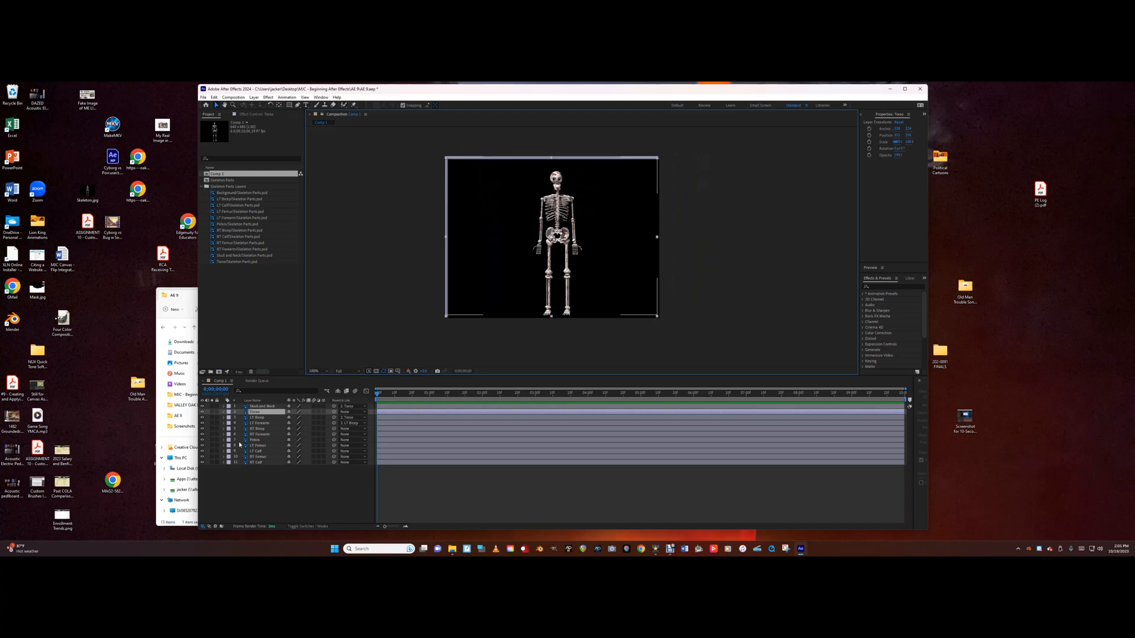
- Parent the RT Forearm layer to RT Bicep, and the RT Bicep layer to Torso
click(260, 434)
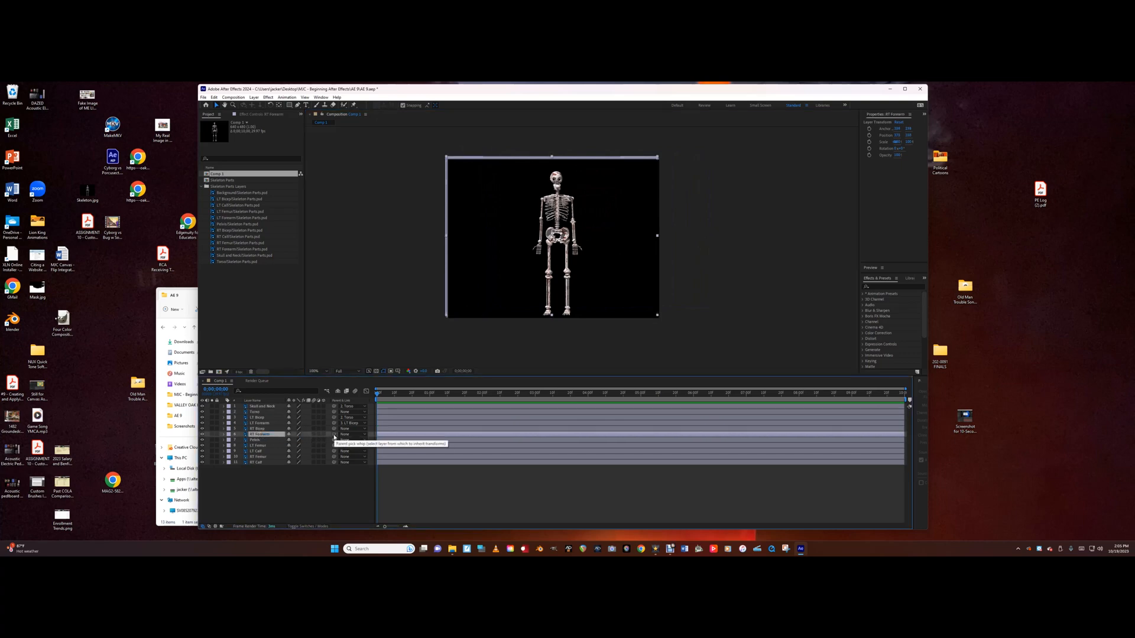
drag(334, 438, 264, 413)
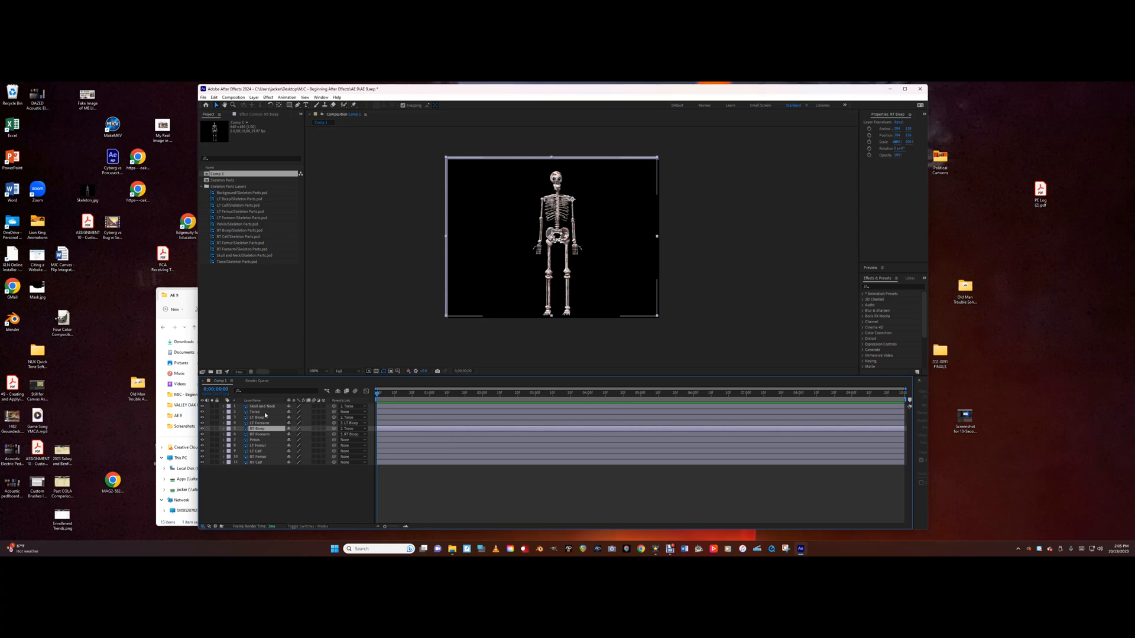
- Test-move the torso to check that both arms and the skull follow it, and undo the move
click(264, 413)
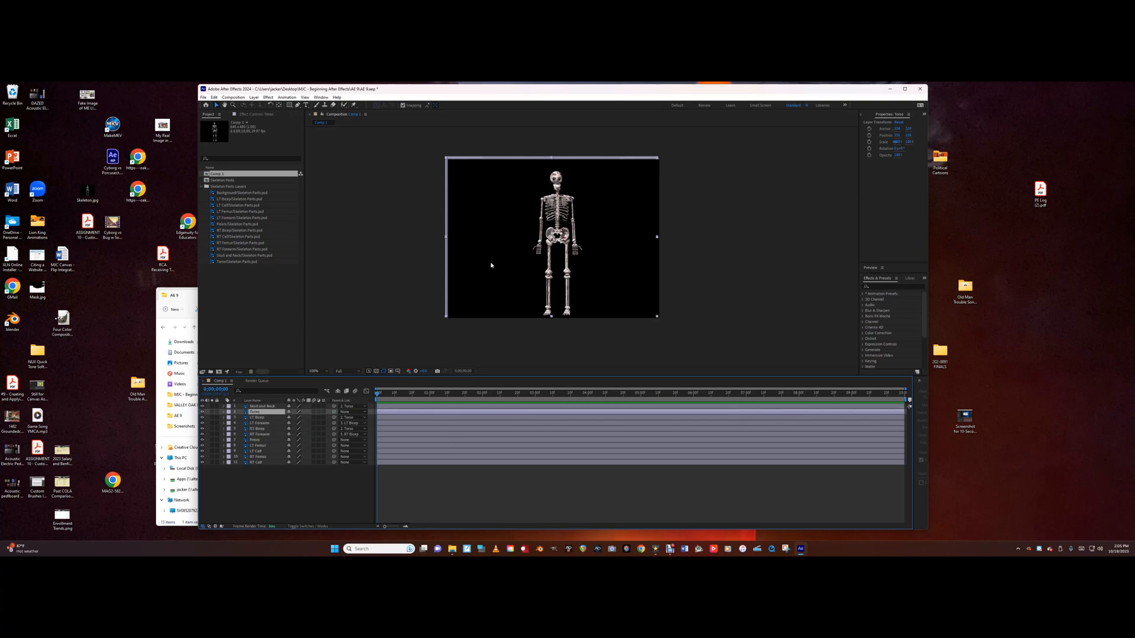
drag(554, 208, 587, 204)
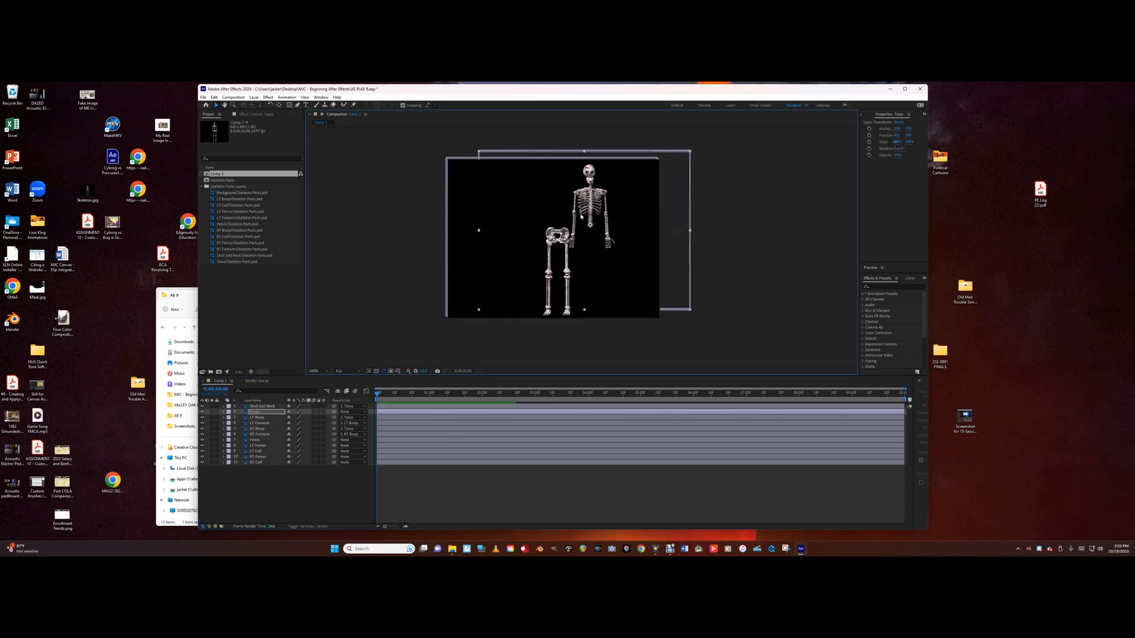
key(ctrl+z)
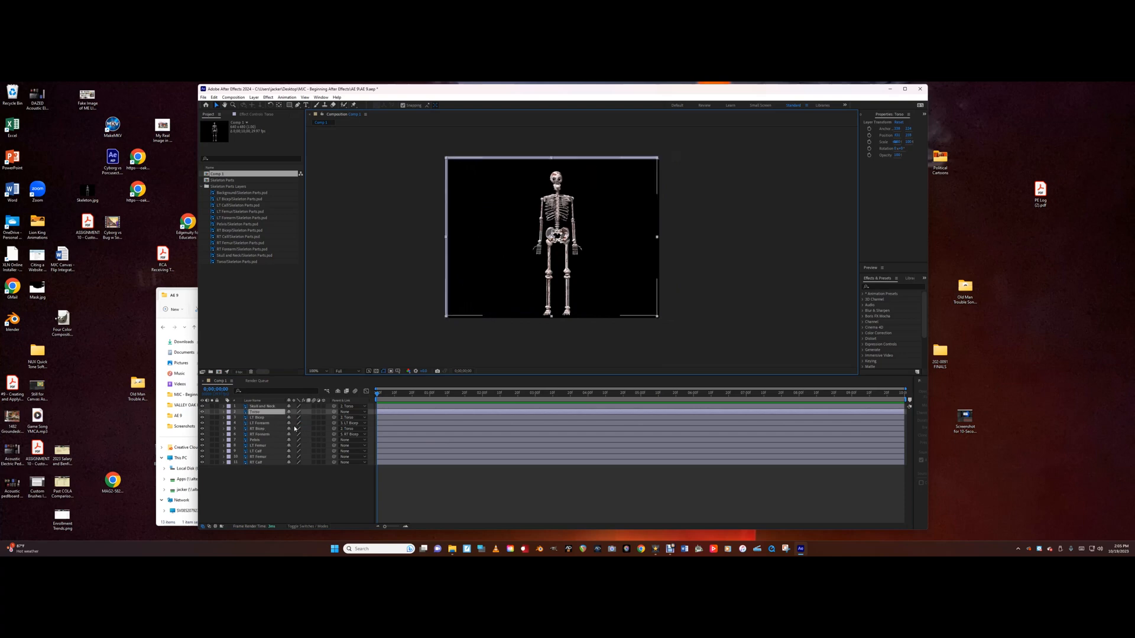
- Parent the LT Femur layer to Pelvis, and the LT Calf layer to LT Femur
click(260, 447)
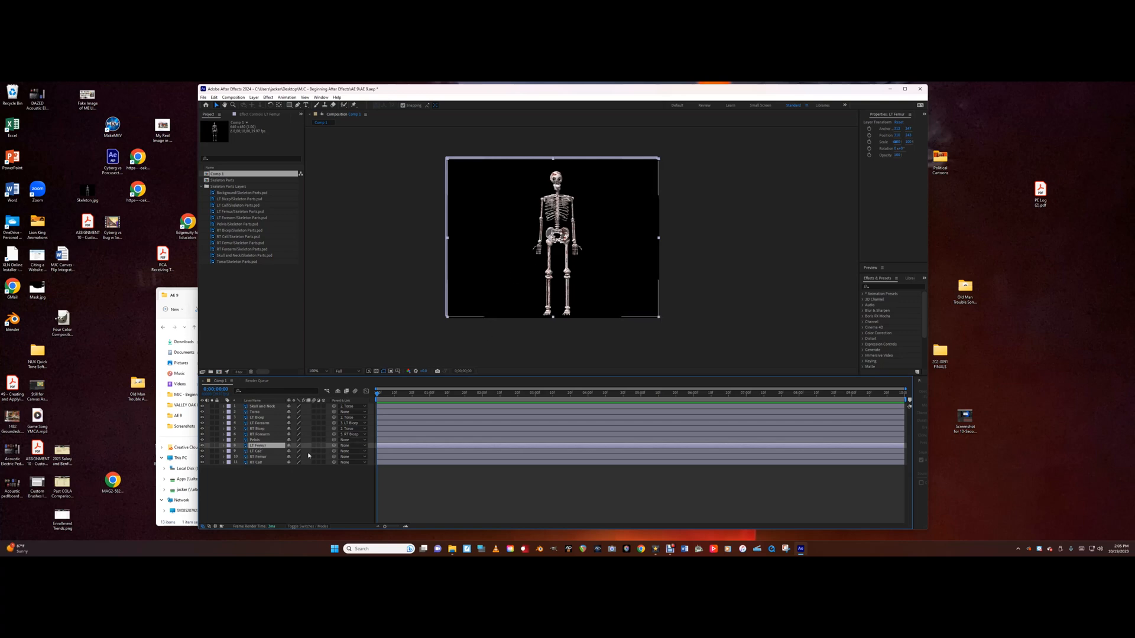
click(365, 448)
click(358, 506)
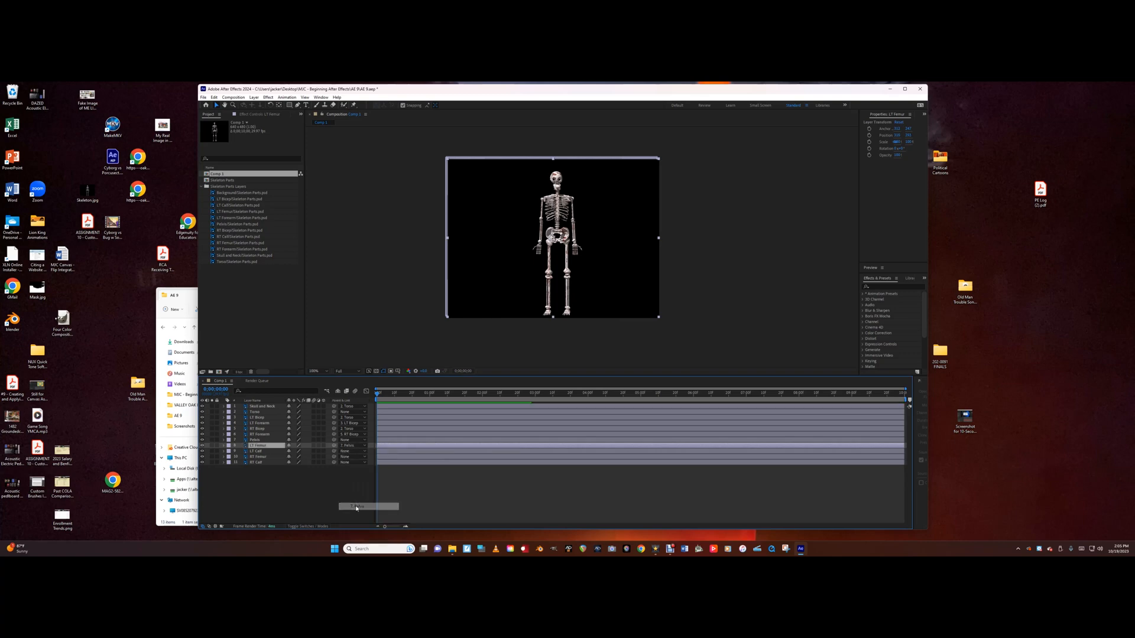
click(257, 451)
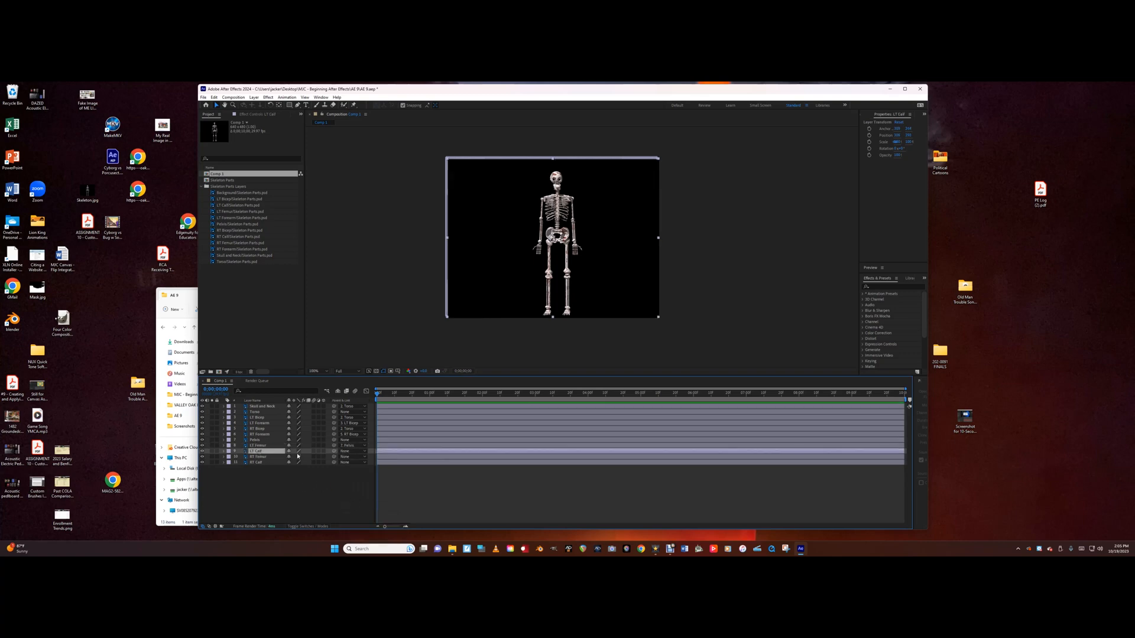
drag(334, 451, 273, 448)
- Parent the RT Femur layer to Pelvis, and the RT Calf layer to RT Femur
click(262, 457)
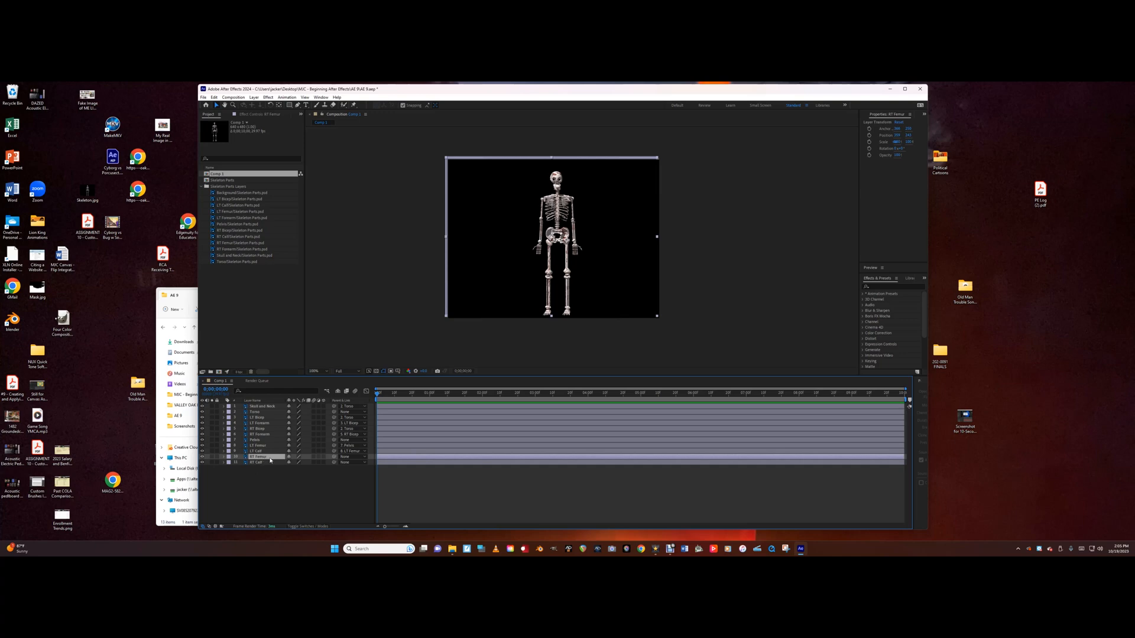
click(364, 458)
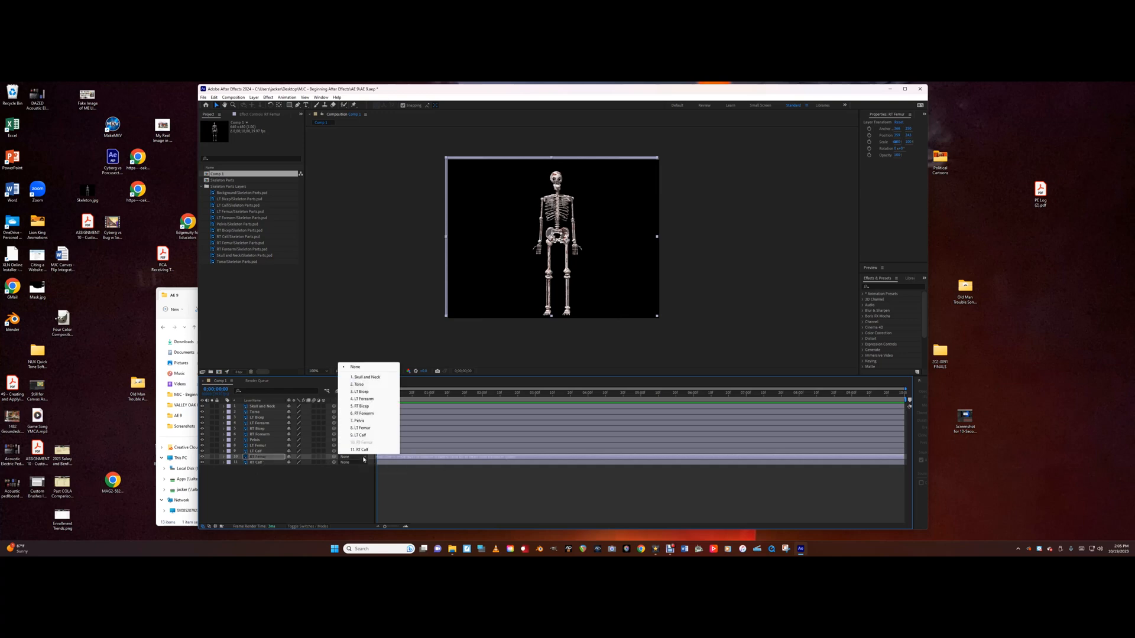
click(358, 421)
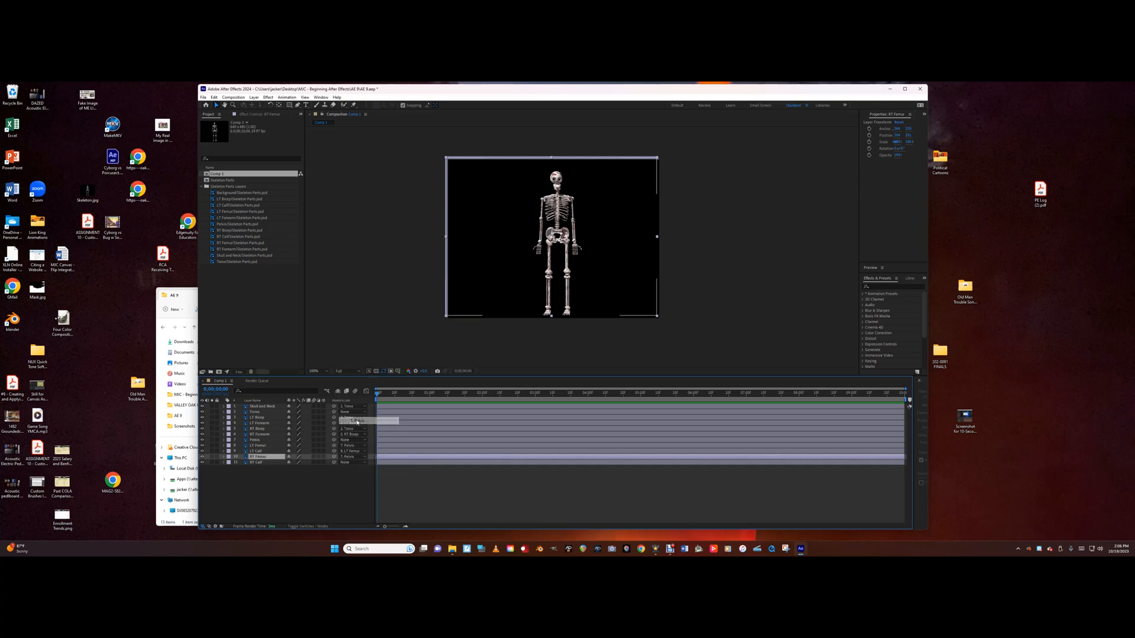
click(253, 463)
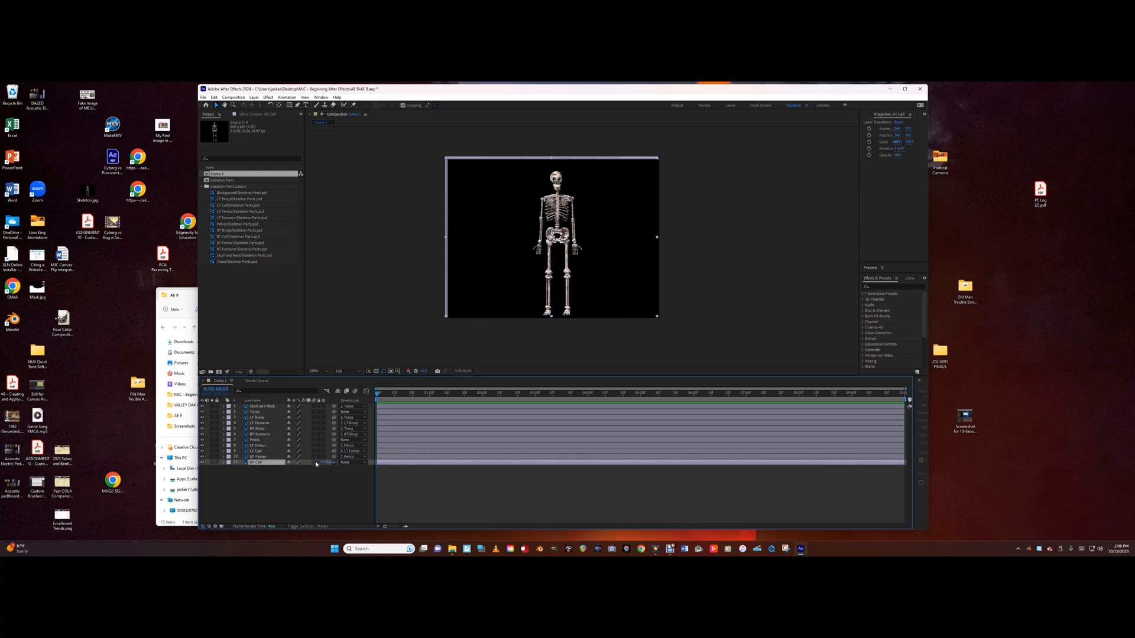
drag(334, 462, 273, 460)
- Parent the Torso layer to Pelvis, and shift the pelvis slightly downward in the composition to check that the whole skeleton follows
click(261, 412)
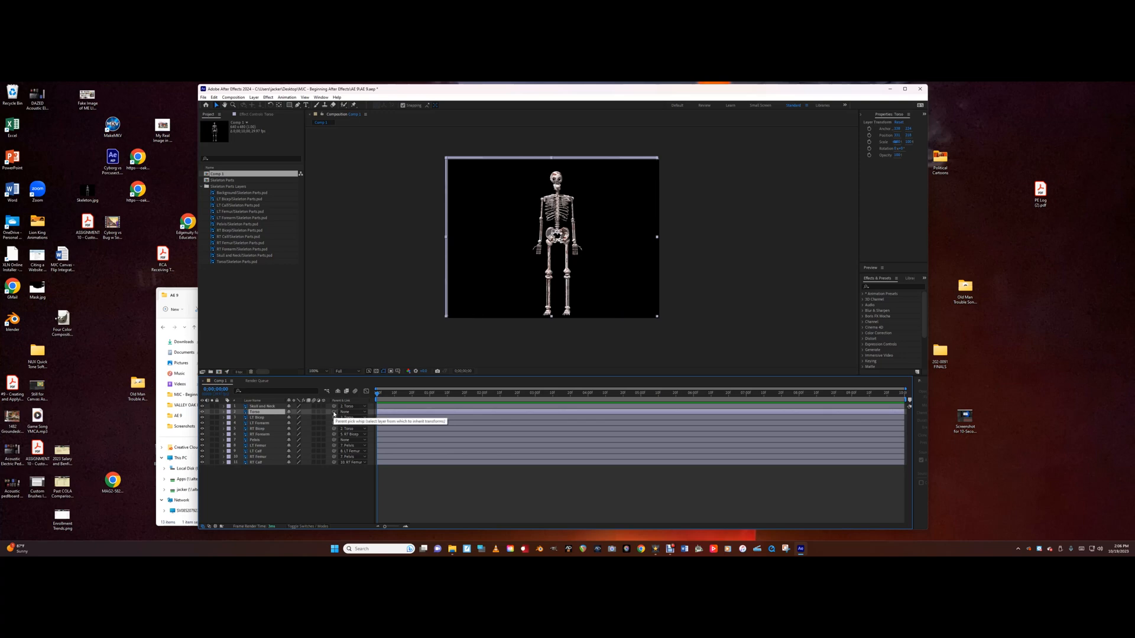
drag(334, 414, 258, 442)
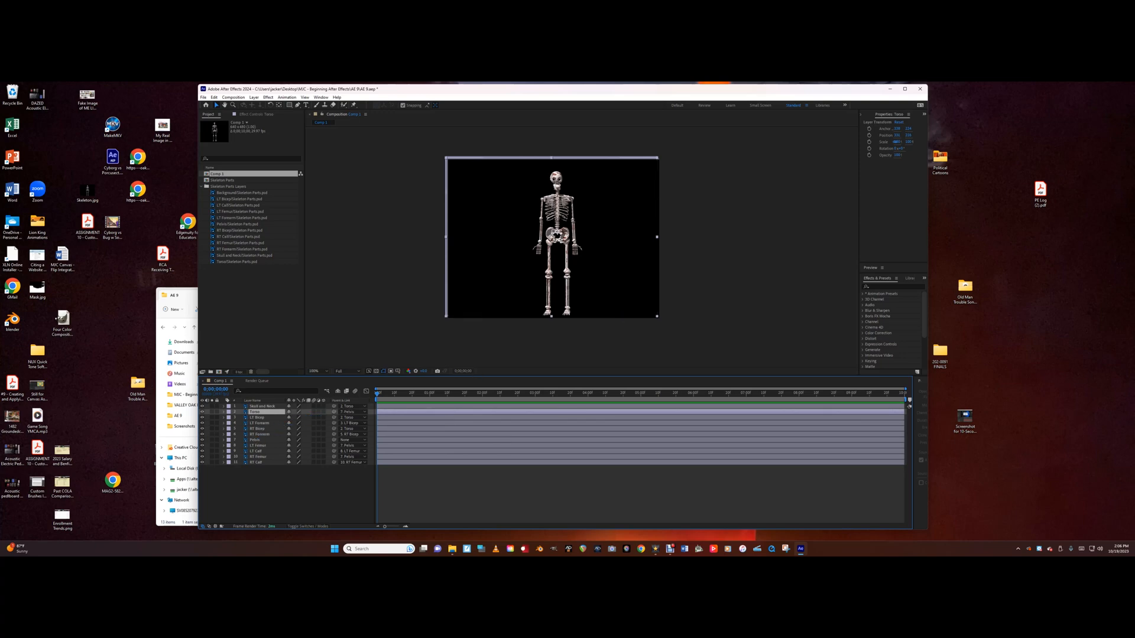
click(258, 440)
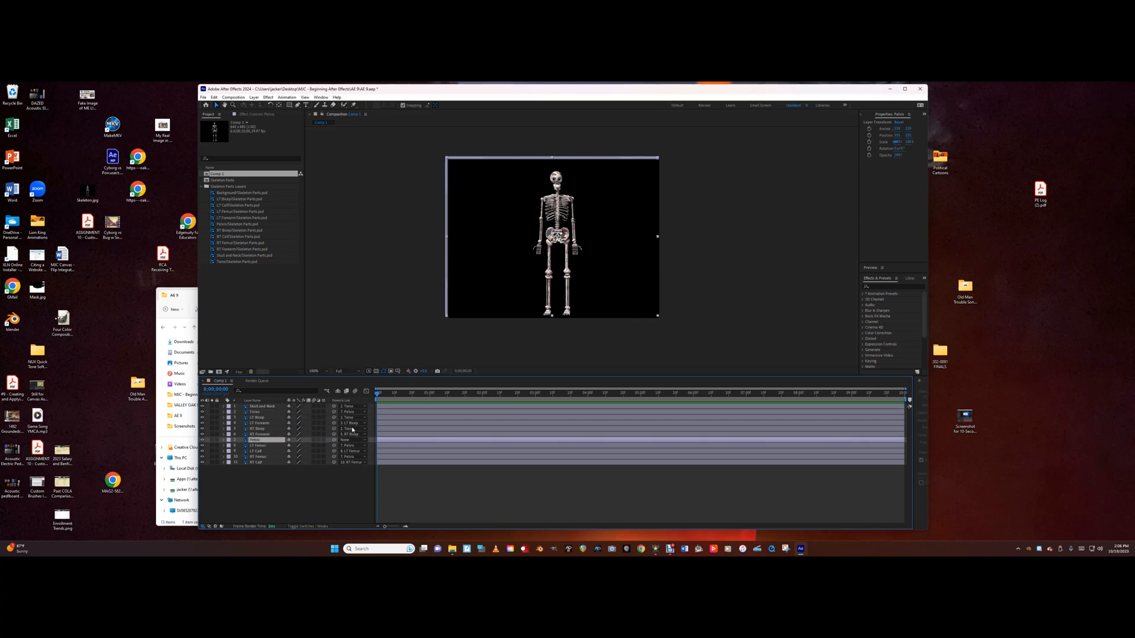
mouse_move(568, 237)
mouse_down()
mouse_move(652, 228)
mouse_move(485, 231)
mouse_move(562, 242)
mouse_move(566, 255)
mouse_up()
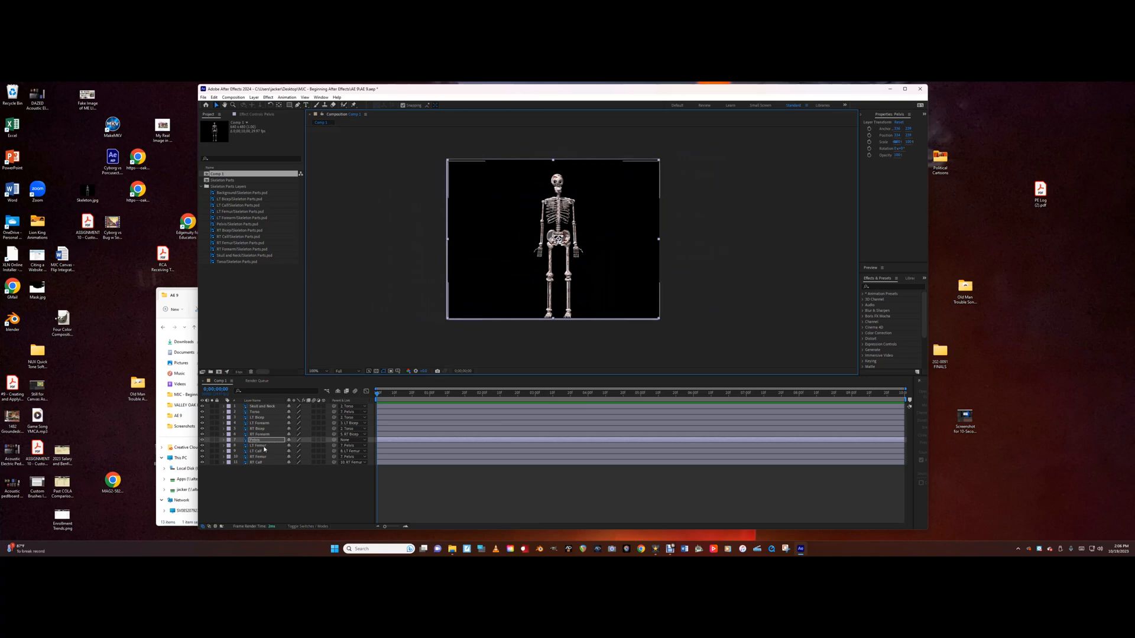
- Test-rotate the LT Femur layer to check that the calf swings with it, and undo the rotation
click(255, 446)
click(224, 446)
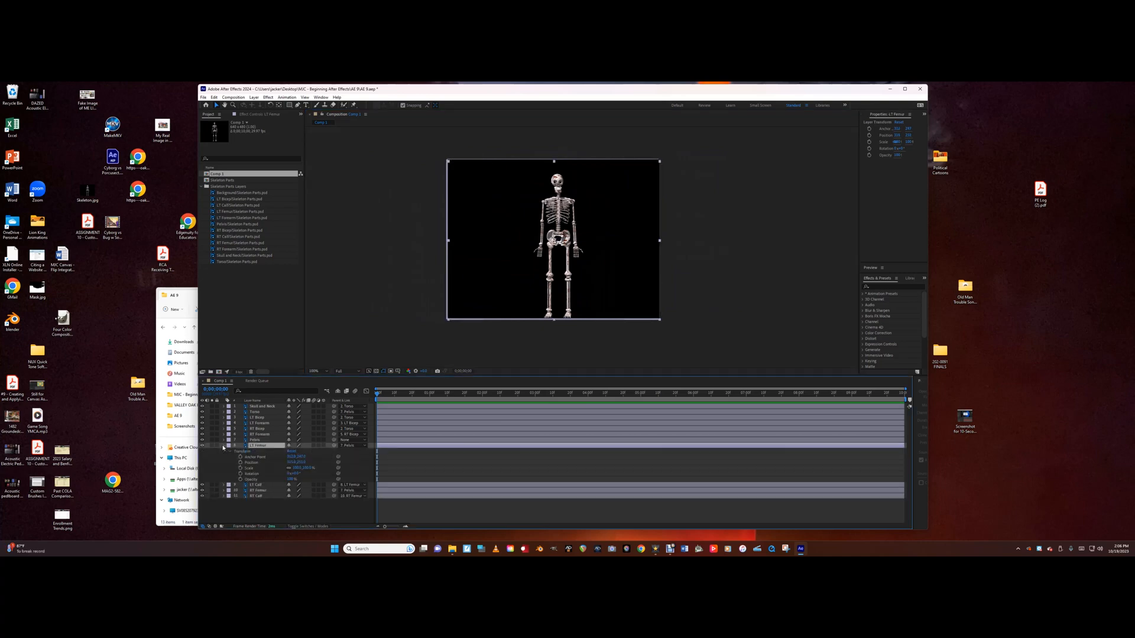
mouse_move(295, 473)
mouse_down()
mouse_move(318, 474)
mouse_move(307, 473)
mouse_up()
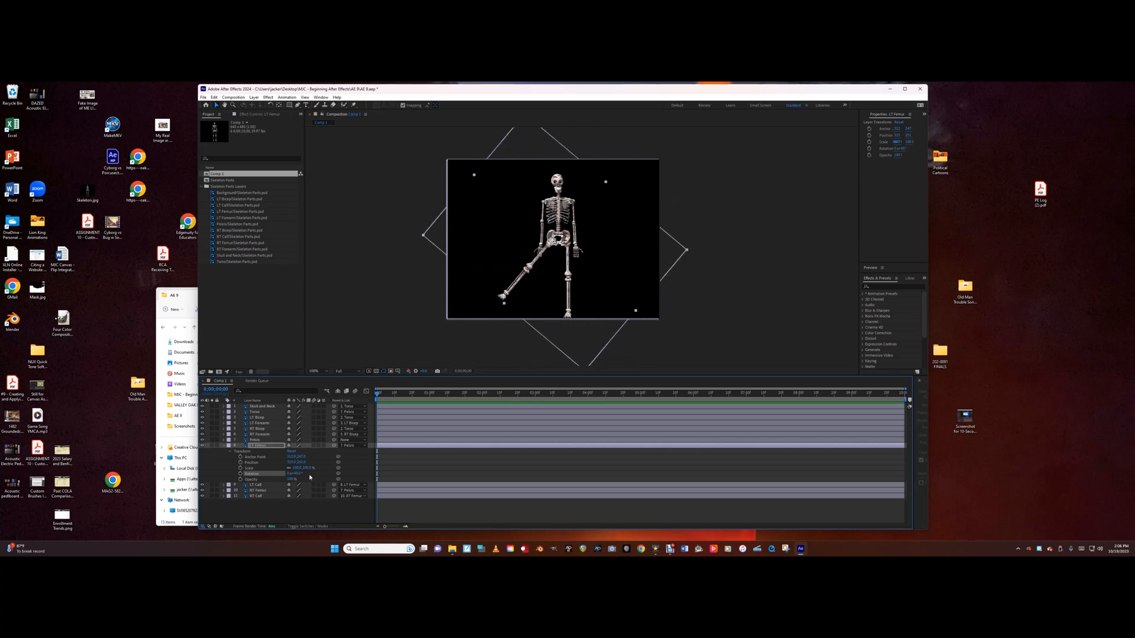
key(ctrl+z)
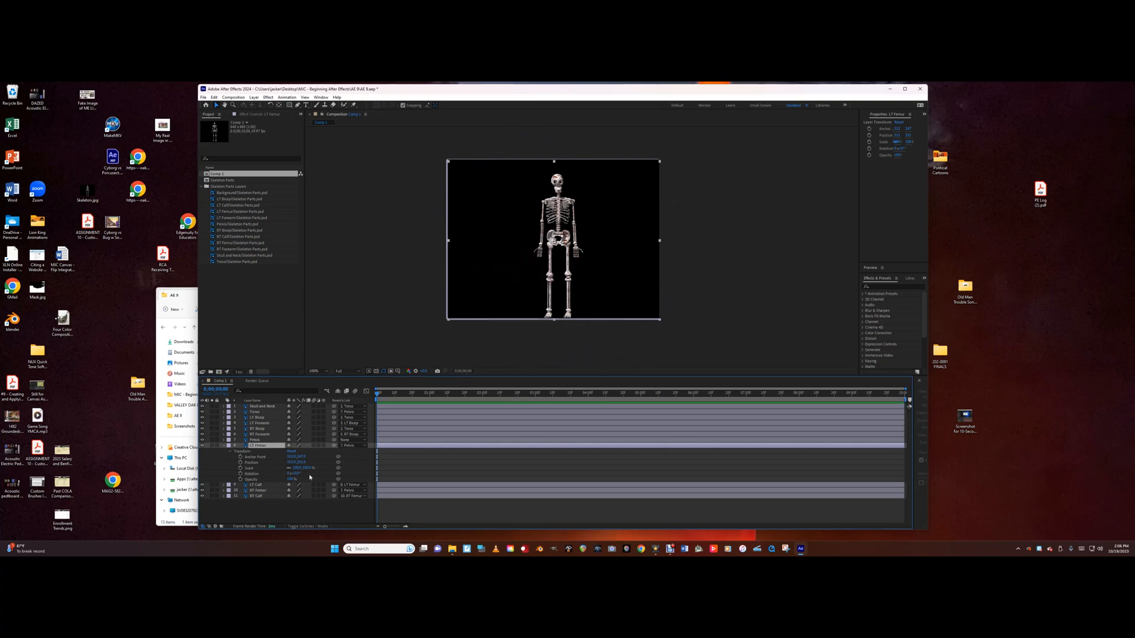
- Test-rotate the RT Femur layer in the opposite direction to check its calf follows, and undo the rotation
click(255, 491)
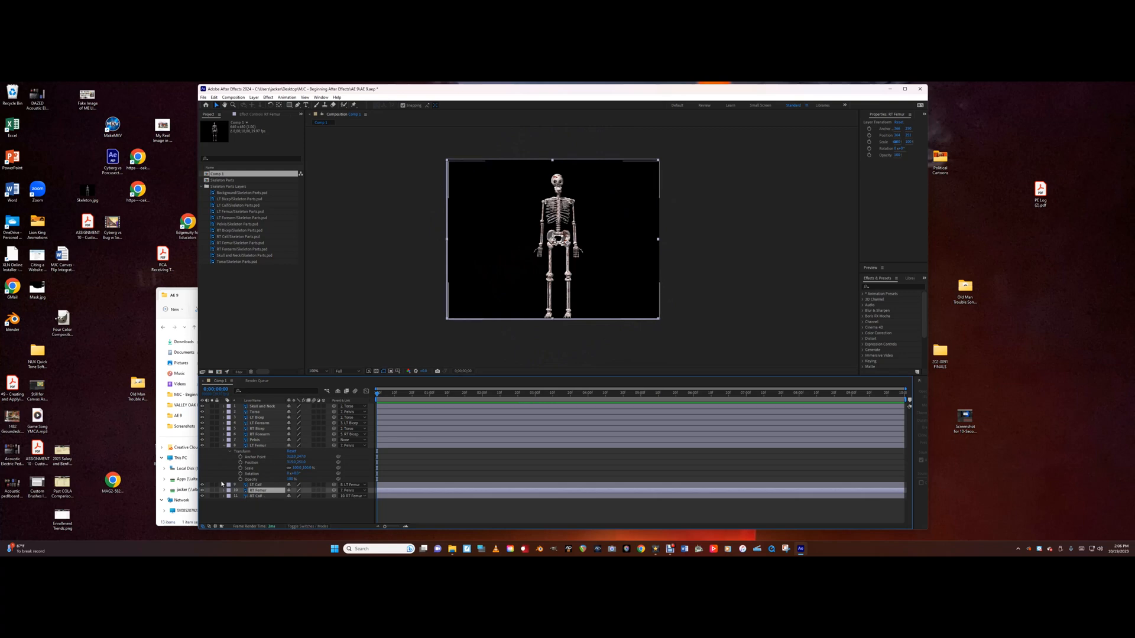
click(223, 491)
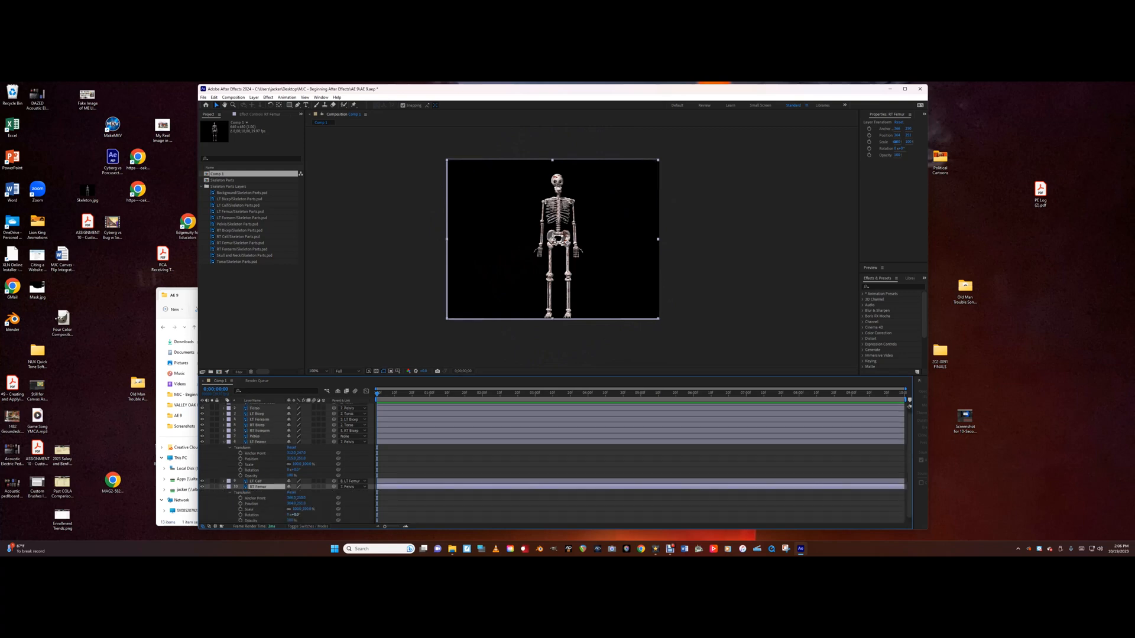
mouse_move(294, 514)
mouse_down()
mouse_move(275, 515)
mouse_move(313, 515)
mouse_move(283, 514)
mouse_up()
key(ctrl+z)
- Test-rotate the Torso layer by a small angle to check the upper body follows, and undo the rotation
click(256, 437)
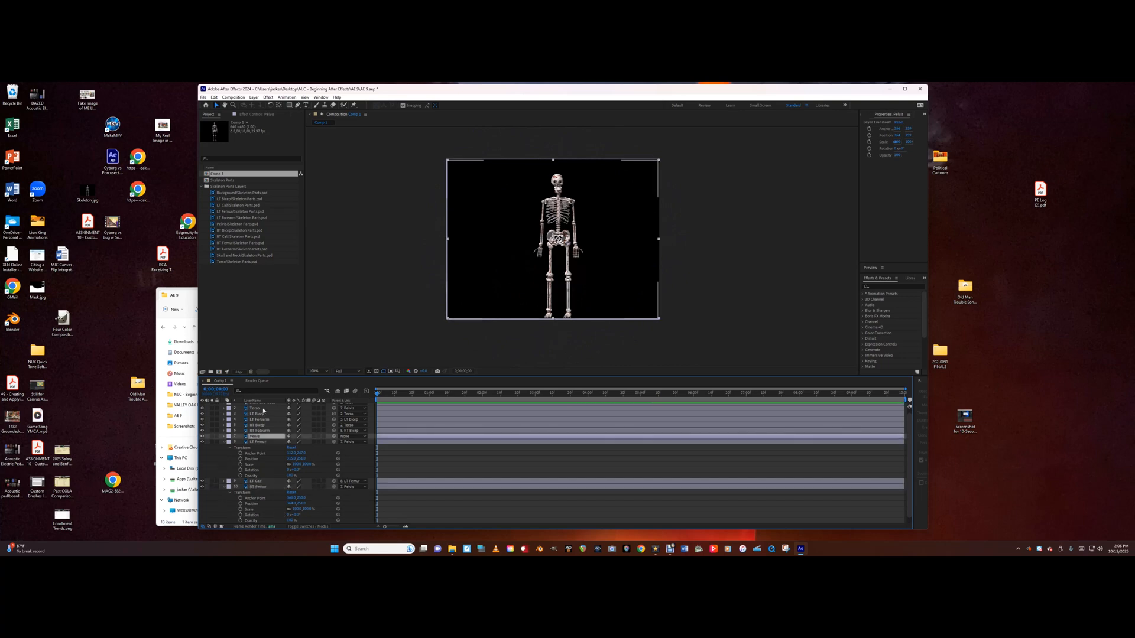
click(221, 409)
click(223, 409)
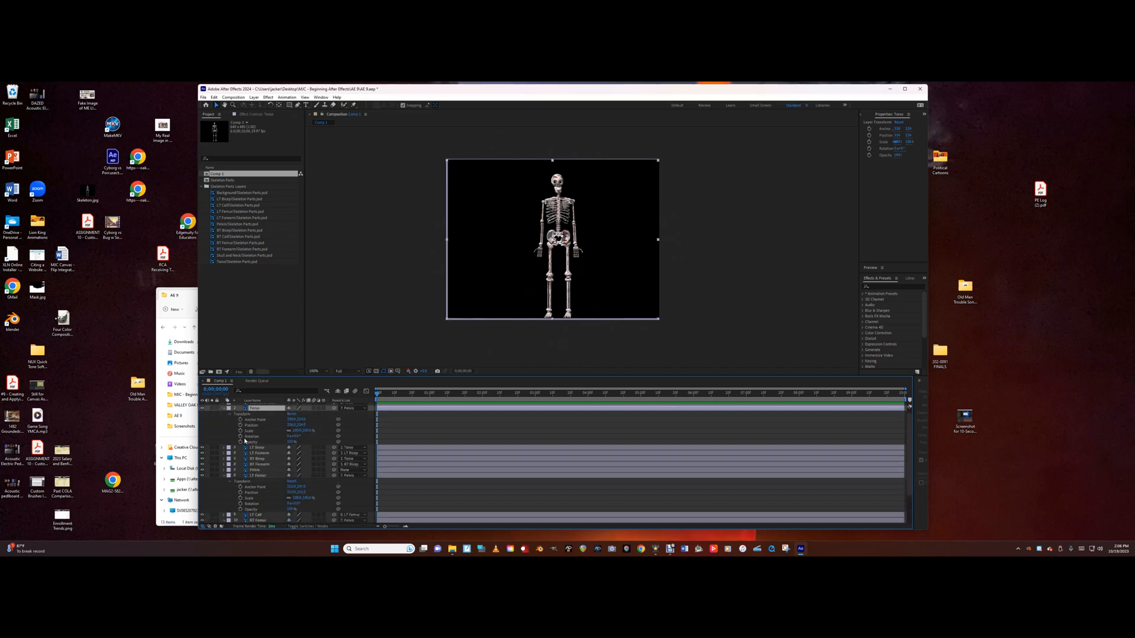
mouse_move(297, 436)
mouse_down()
mouse_move(314, 436)
mouse_move(284, 436)
mouse_move(300, 436)
mouse_up()
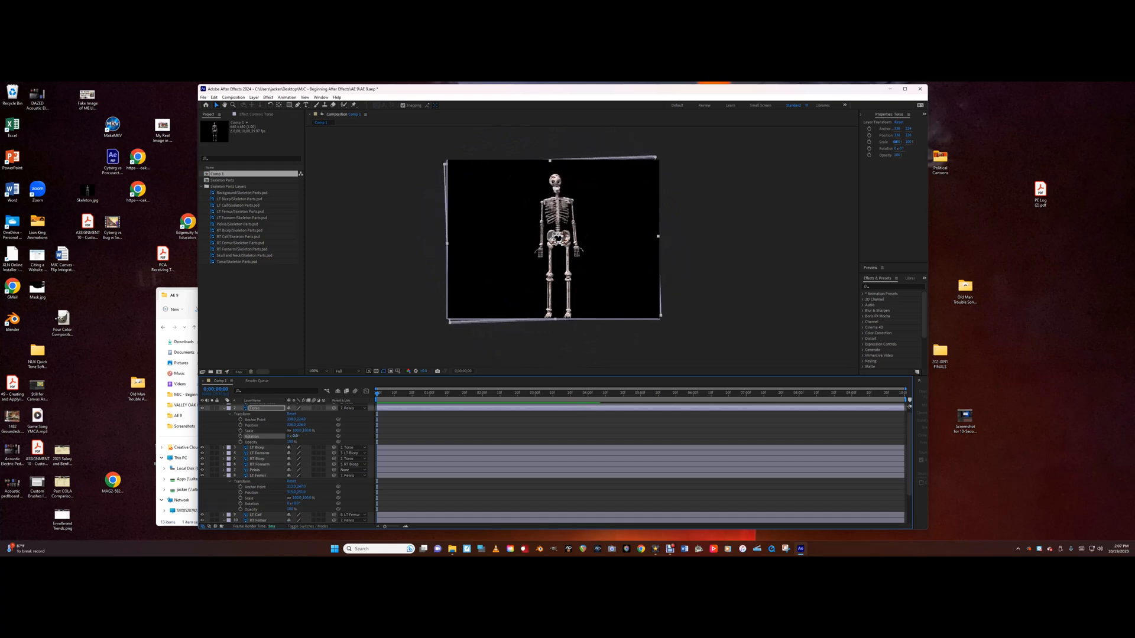
key(ctrl+z)
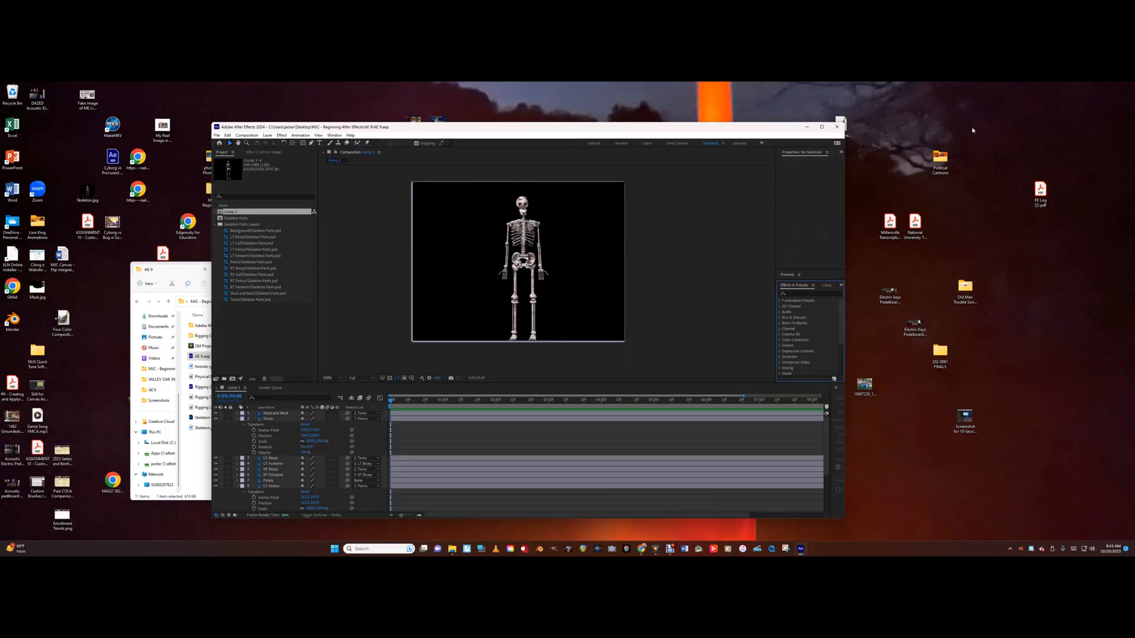
- Collapse the Torso layer's properties, test-move the skull away from the body, and undo the move
drag(566, 130, 577, 104)
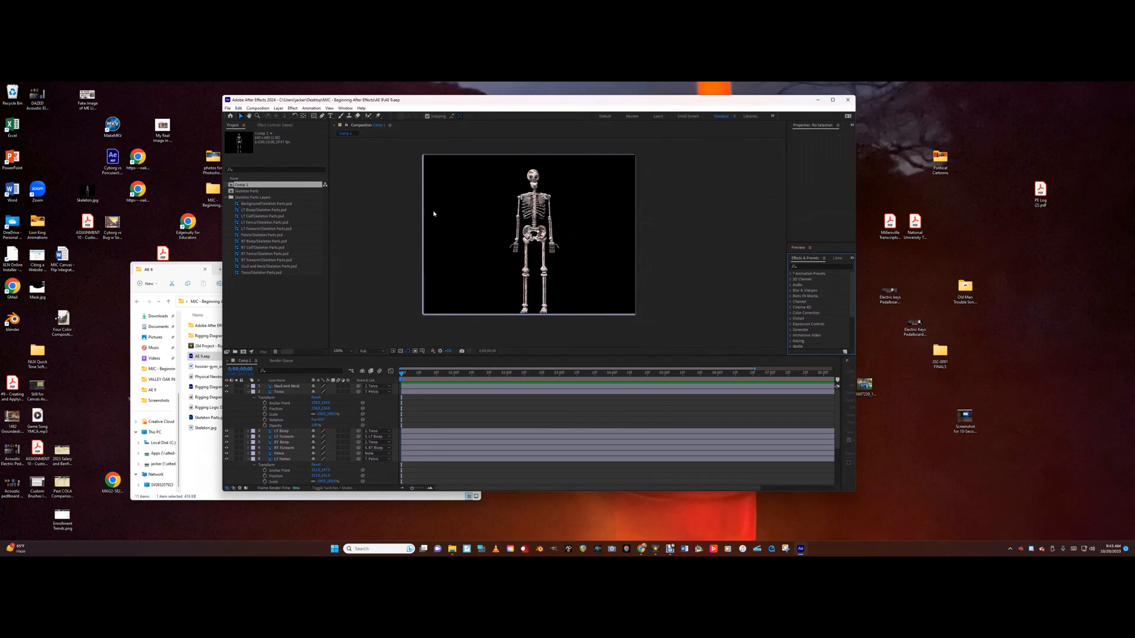
click(248, 393)
click(536, 184)
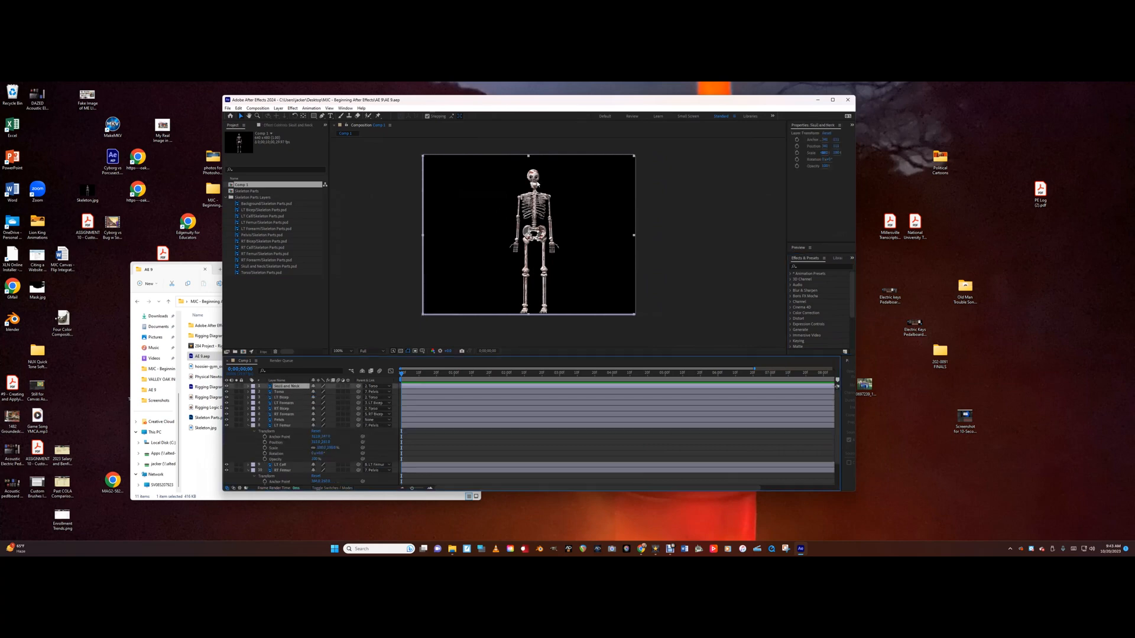
drag(537, 170, 478, 171)
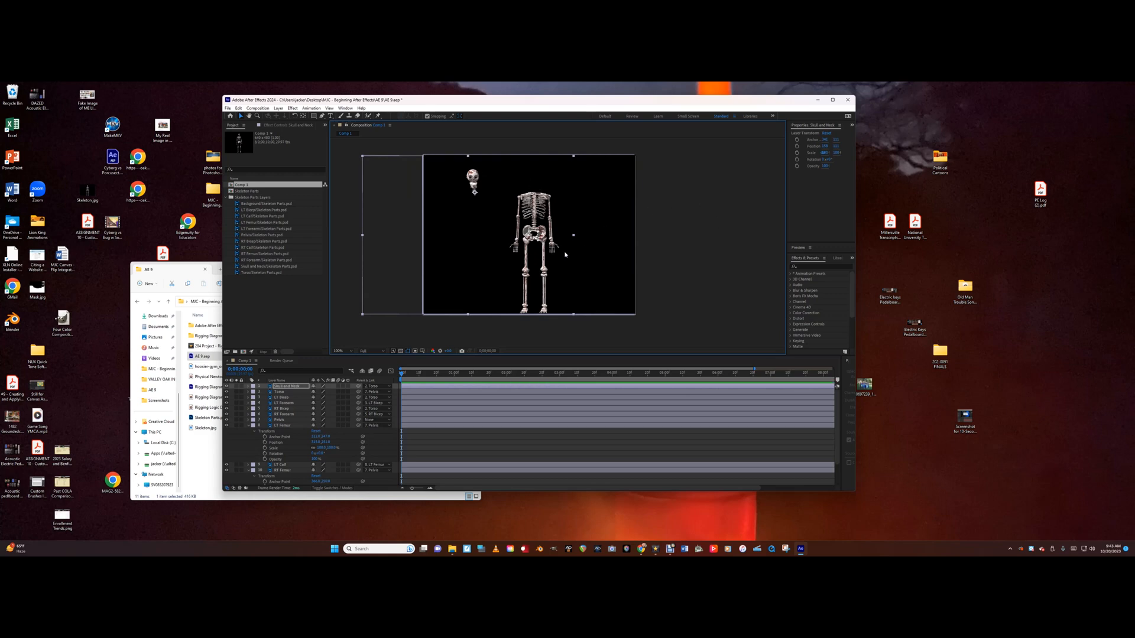
key(ctrl+z)
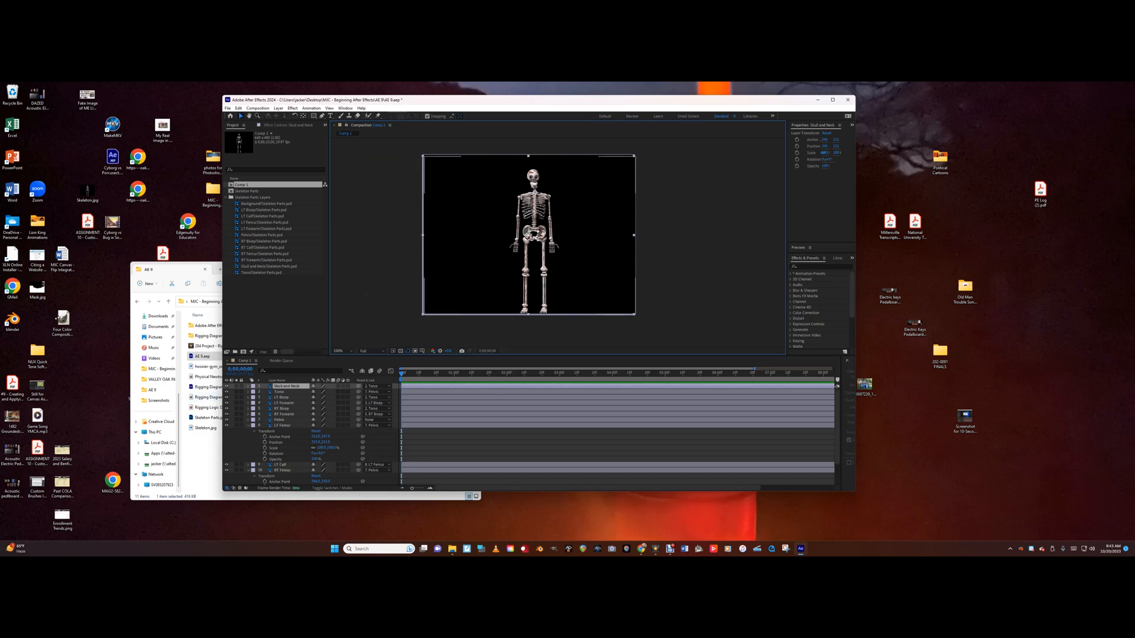
- Collapse the LT Femur and RT Femur properties, and nudge the Pelvis layer's horizontal position to test moving the whole skeleton
click(248, 425)
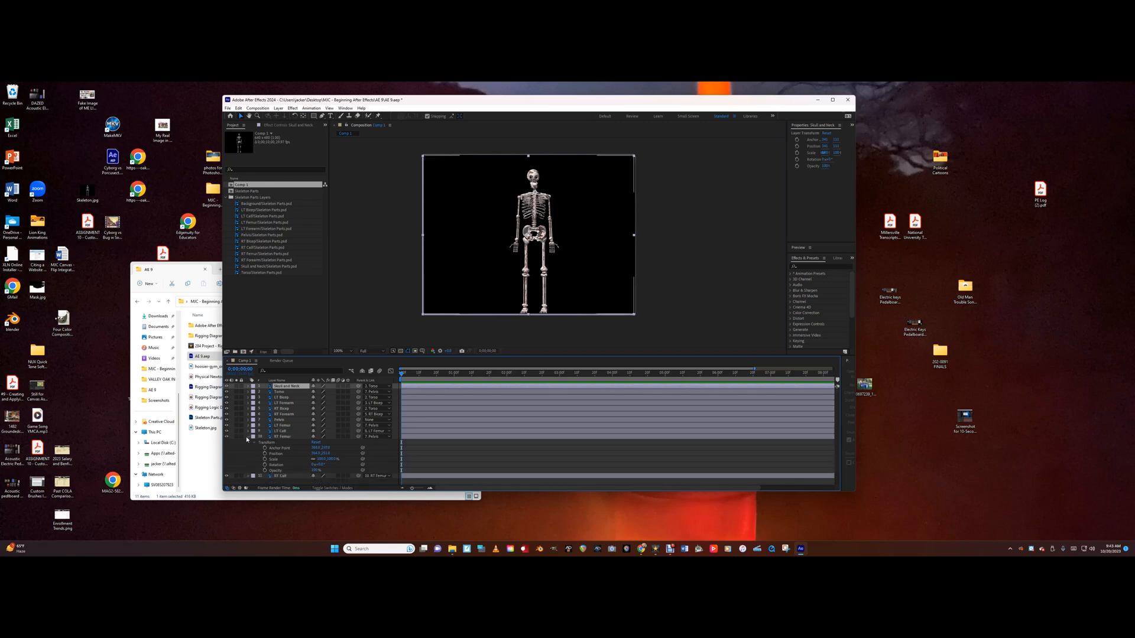
click(249, 437)
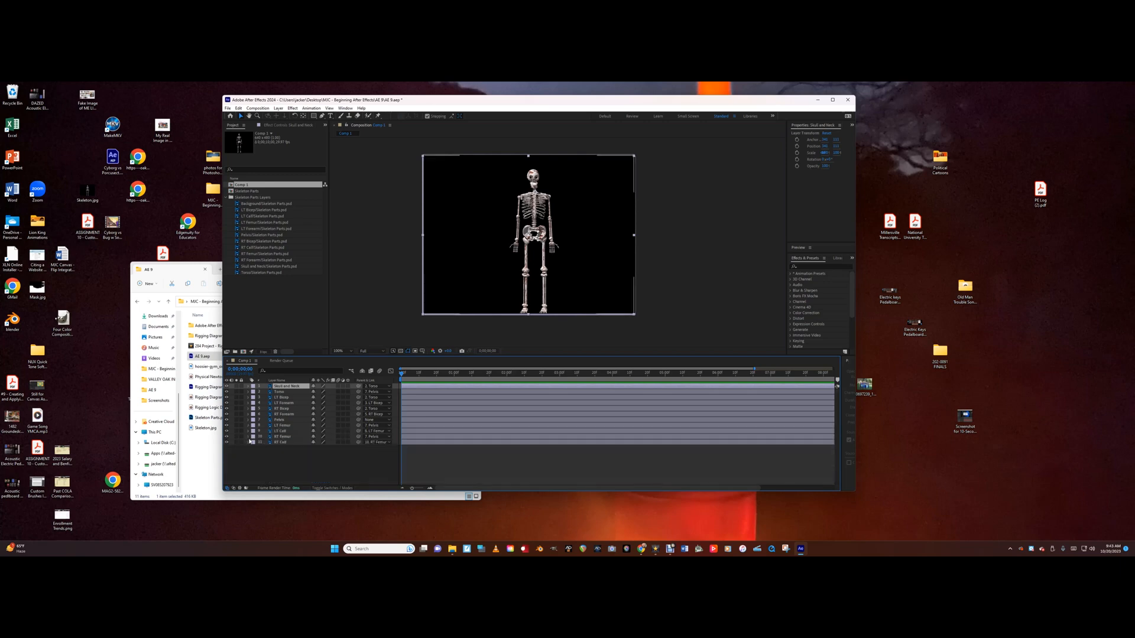
click(283, 420)
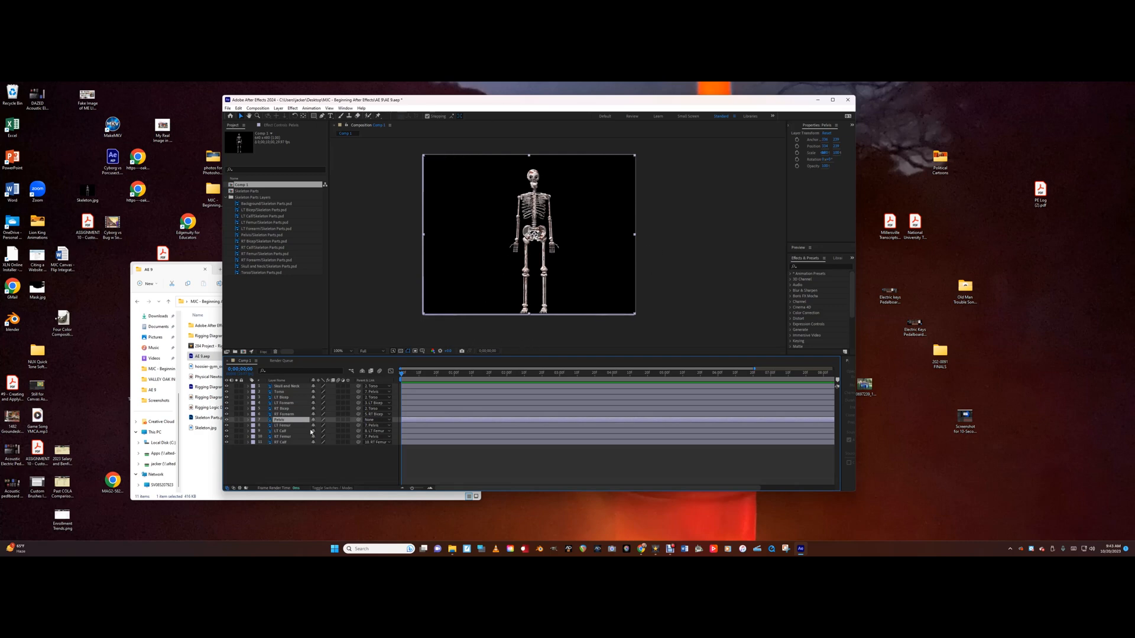
click(248, 421)
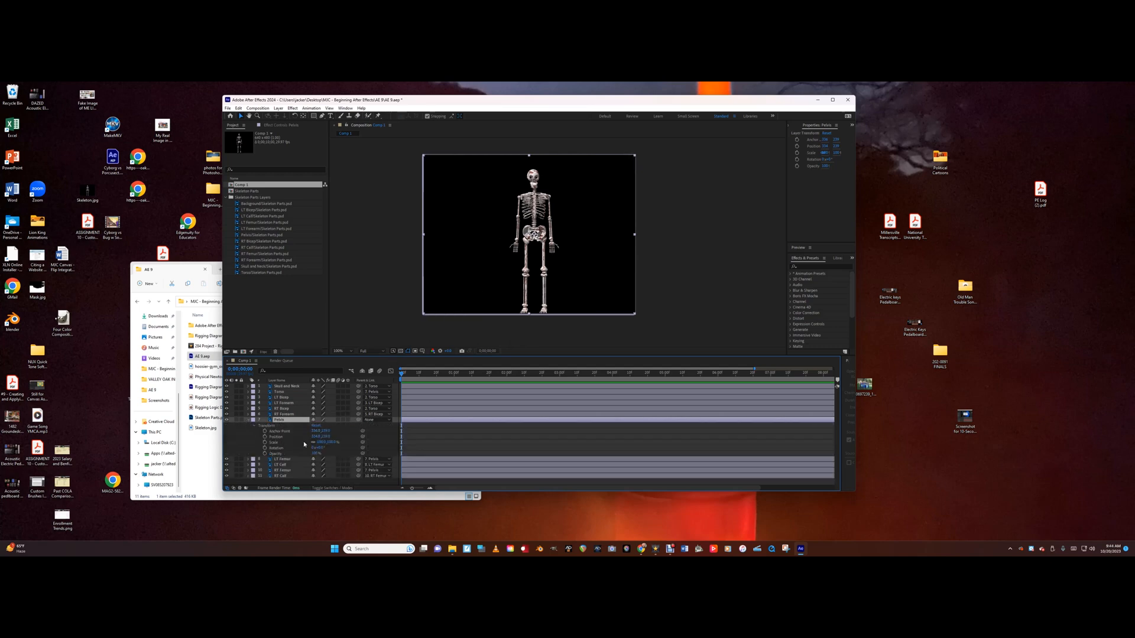
mouse_move(315, 436)
mouse_down()
mouse_move(261, 437)
mouse_move(357, 436)
mouse_move(279, 436)
mouse_move(308, 436)
mouse_up()
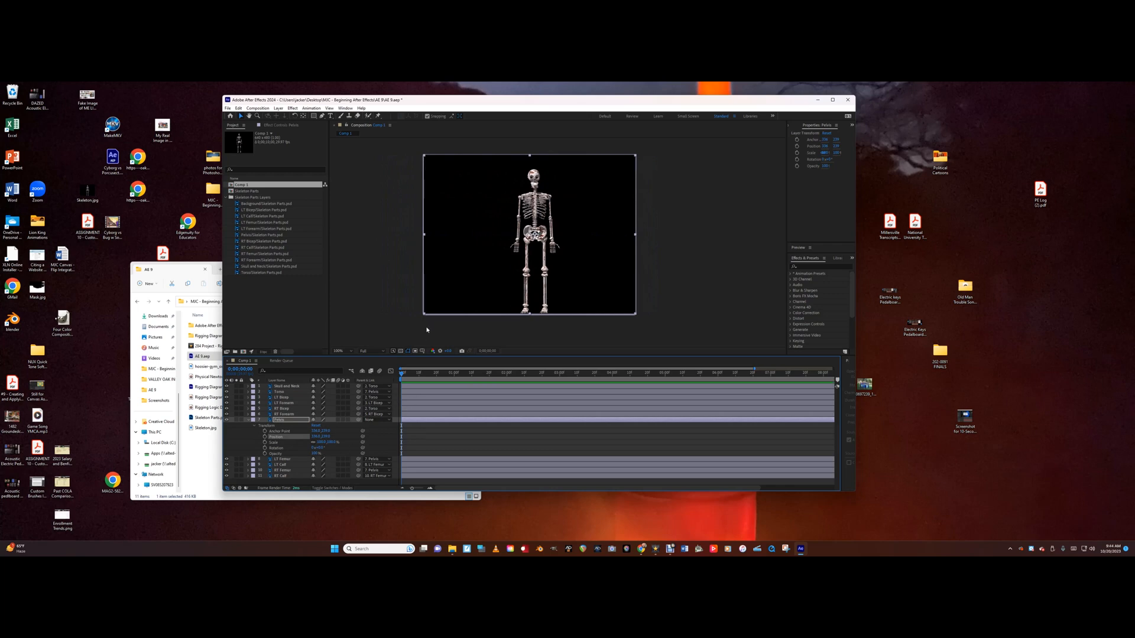
- Test-scale the LT Bicep layer down, undo the scaling, and collapse the layer's properties
click(282, 398)
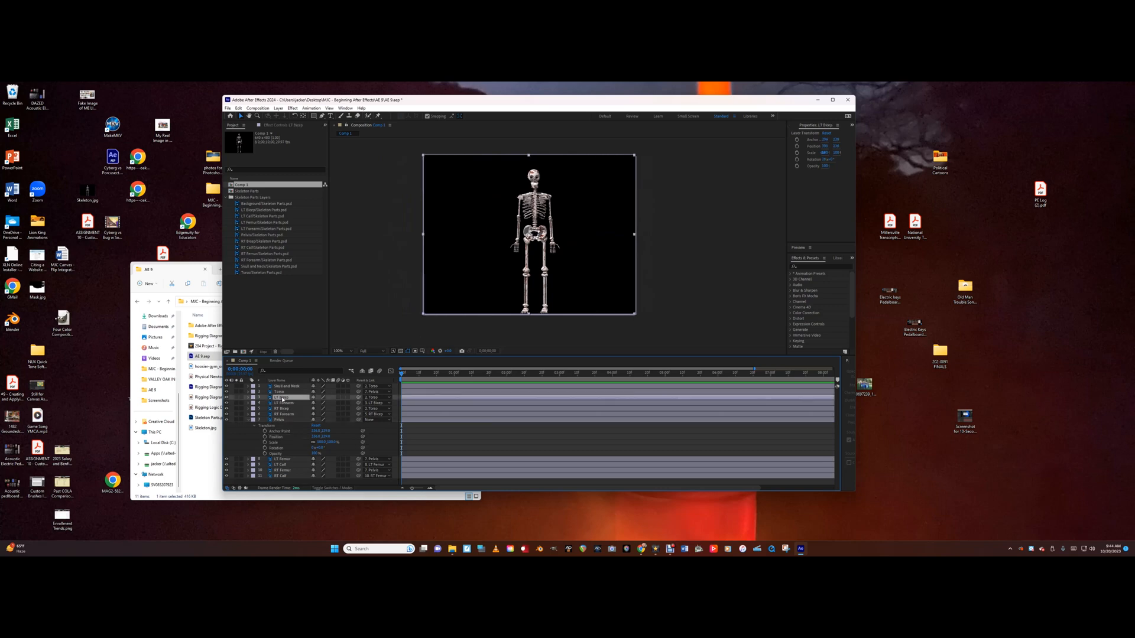
click(248, 398)
drag(320, 419, 308, 420)
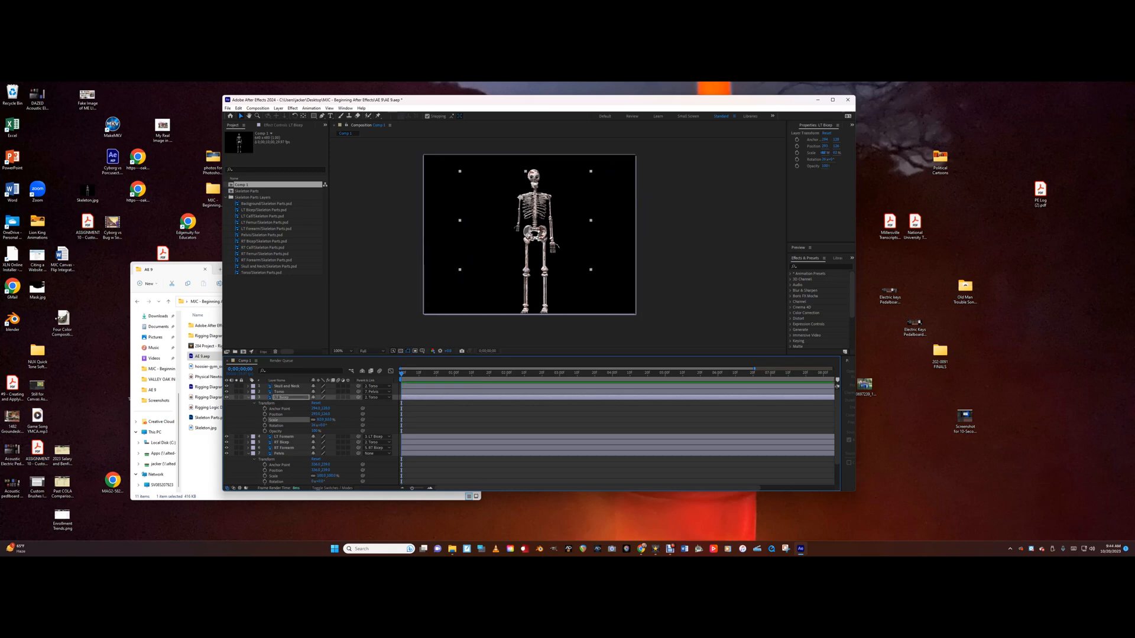
key(ctrl+z)
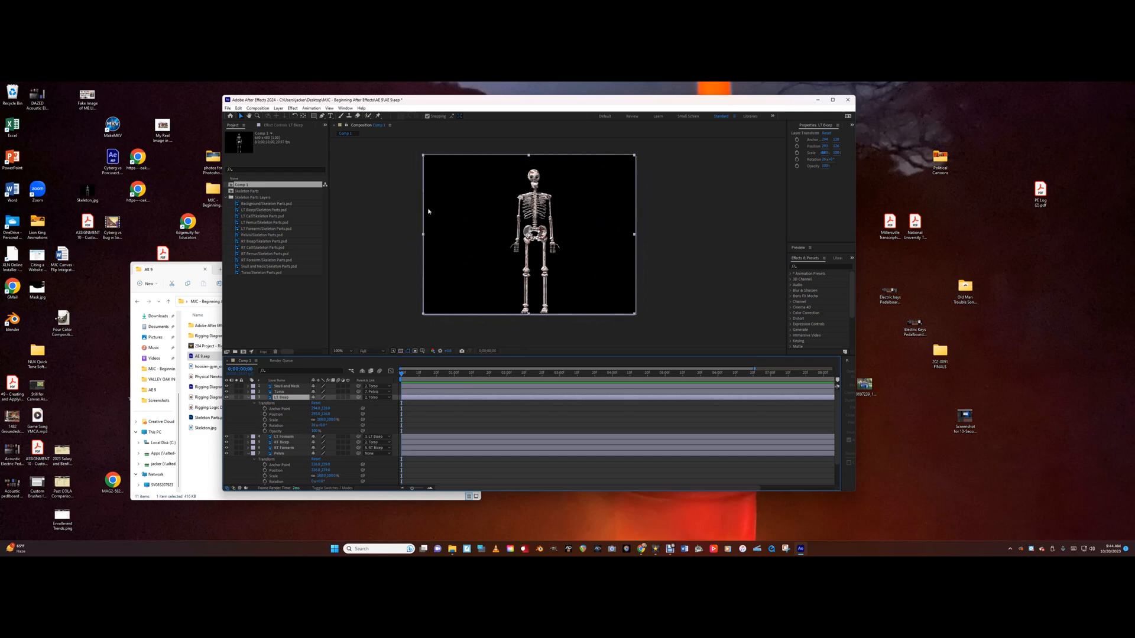
click(248, 398)
- Scale the whole skeleton down to about 75% through the Pelvis layer, and reposition it lower in the frame
click(279, 420)
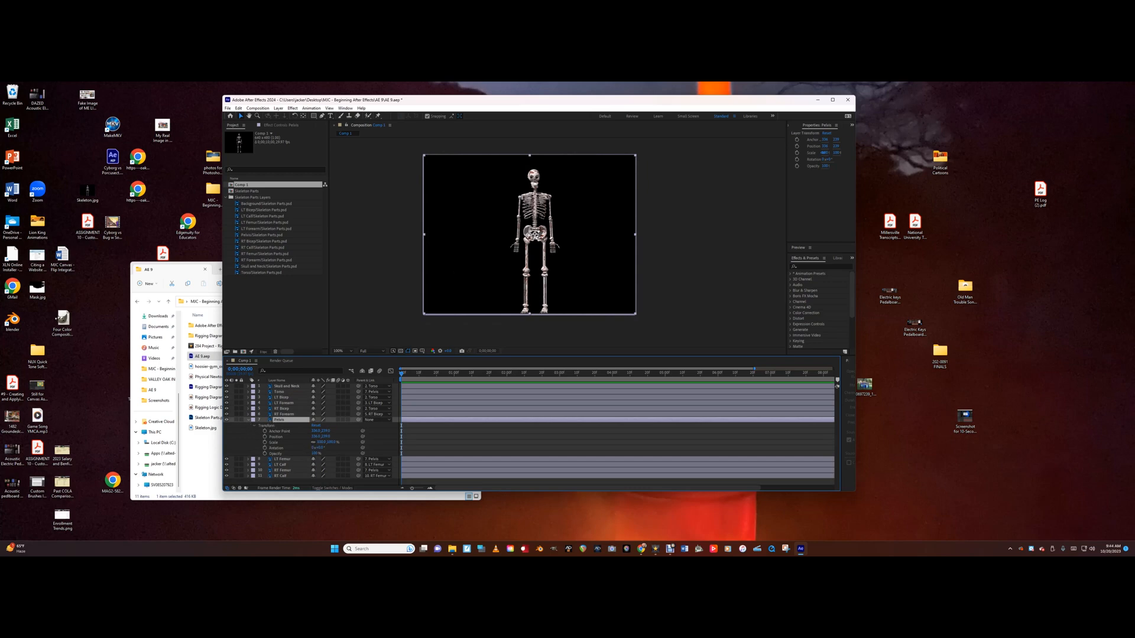
drag(322, 442, 305, 433)
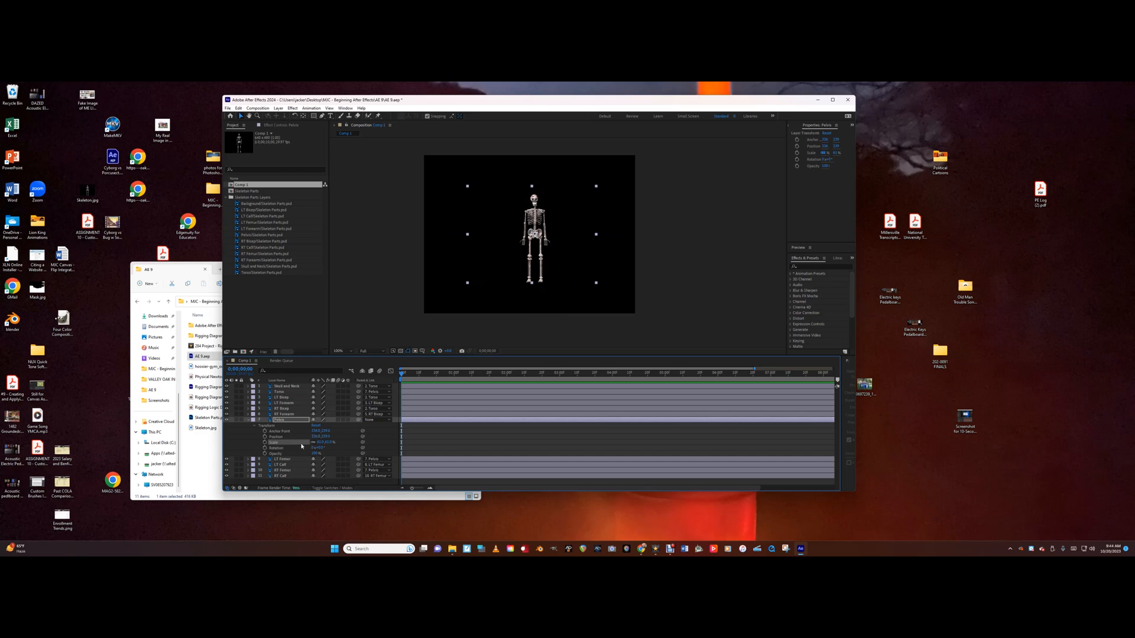
drag(320, 442, 319, 442)
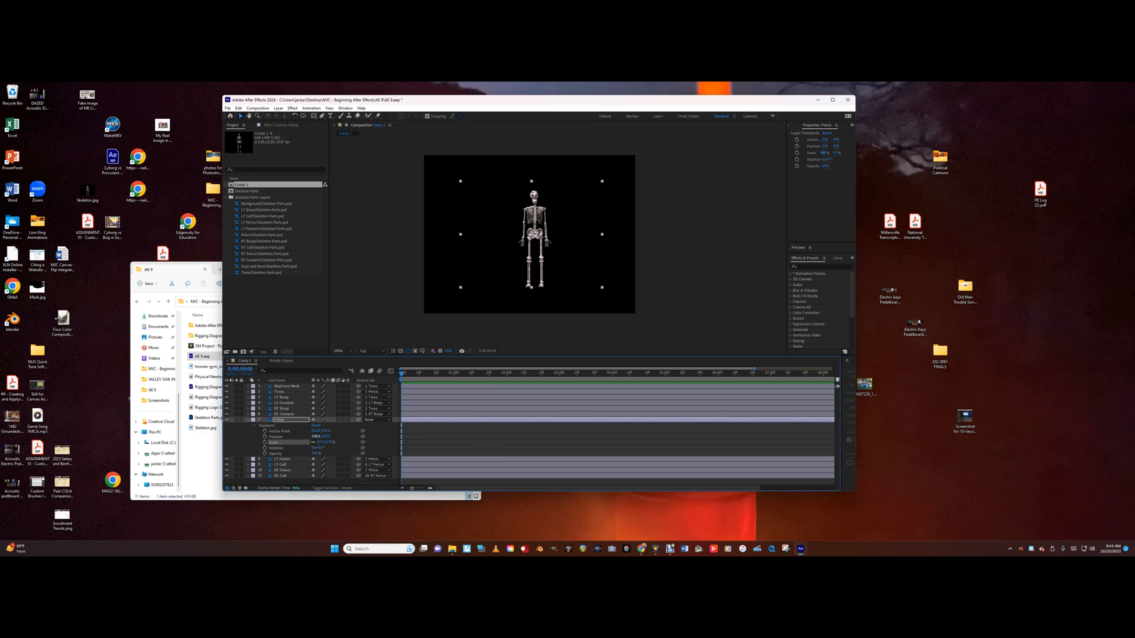
mouse_move(317, 437)
mouse_down()
mouse_move(339, 437)
mouse_move(322, 443)
mouse_up()
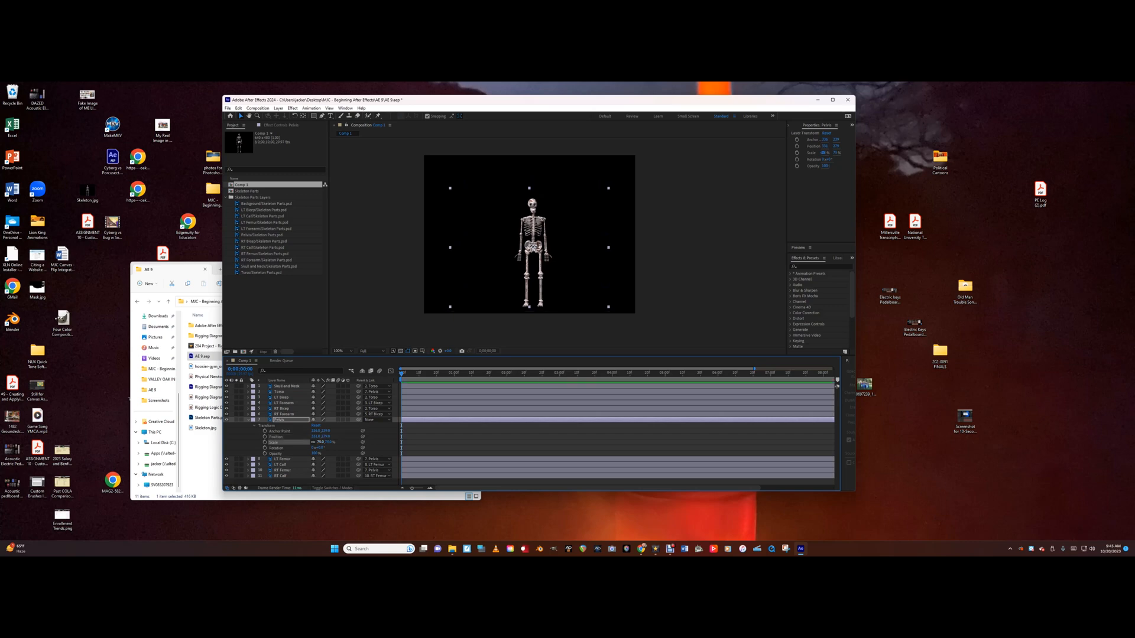
click(247, 420)
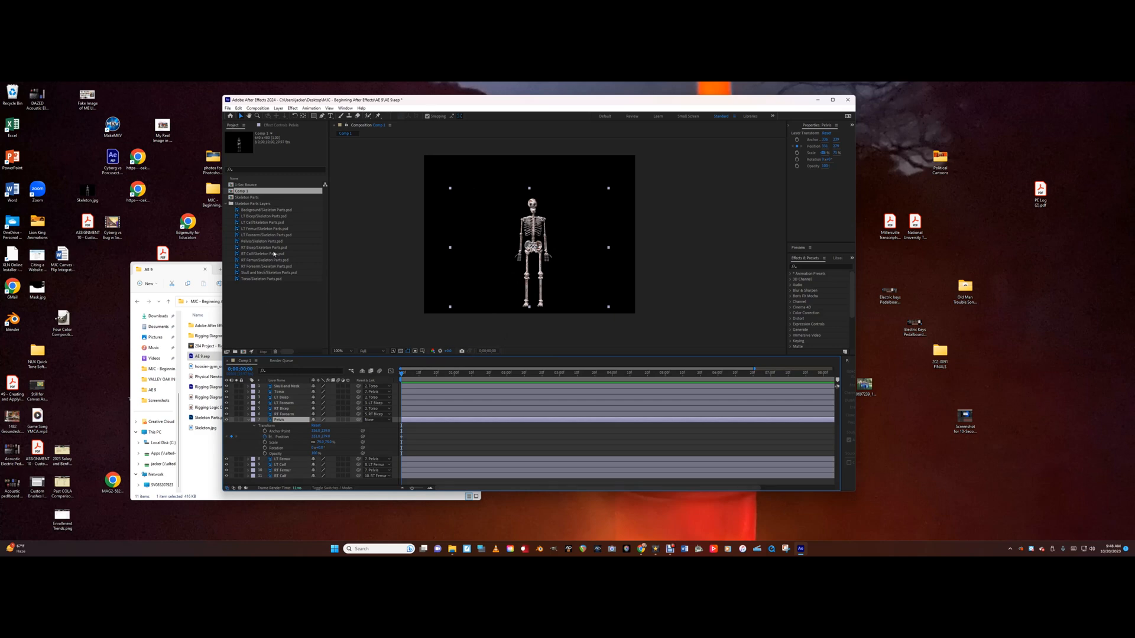
- Set the duration of Comp 1 to 0;00;01;00 in the composition settings
click(258, 109)
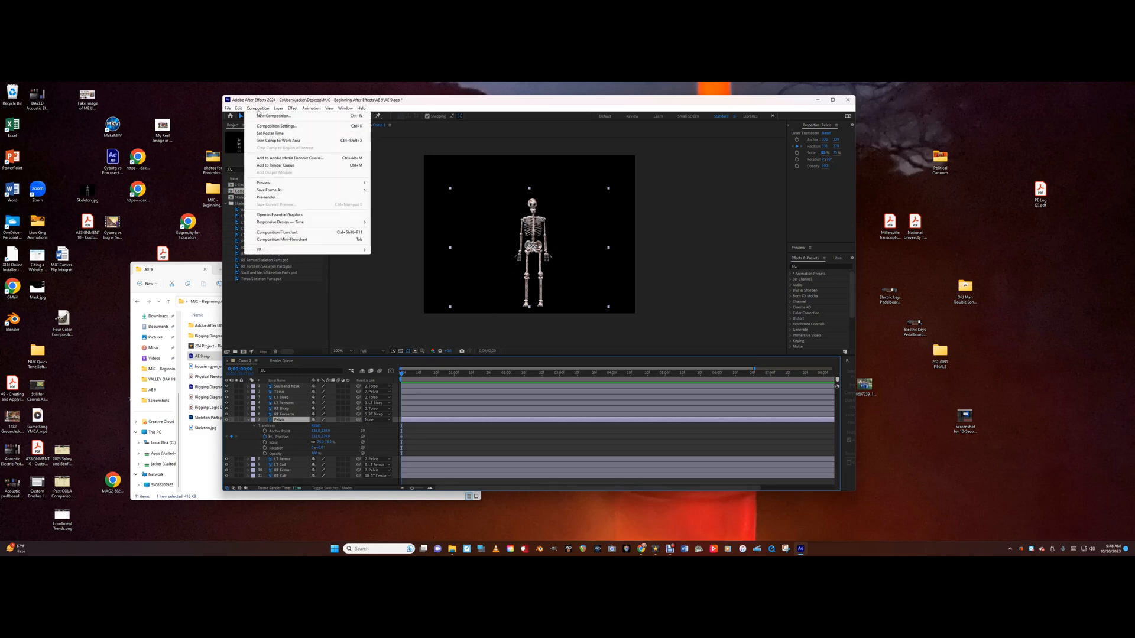
click(275, 126)
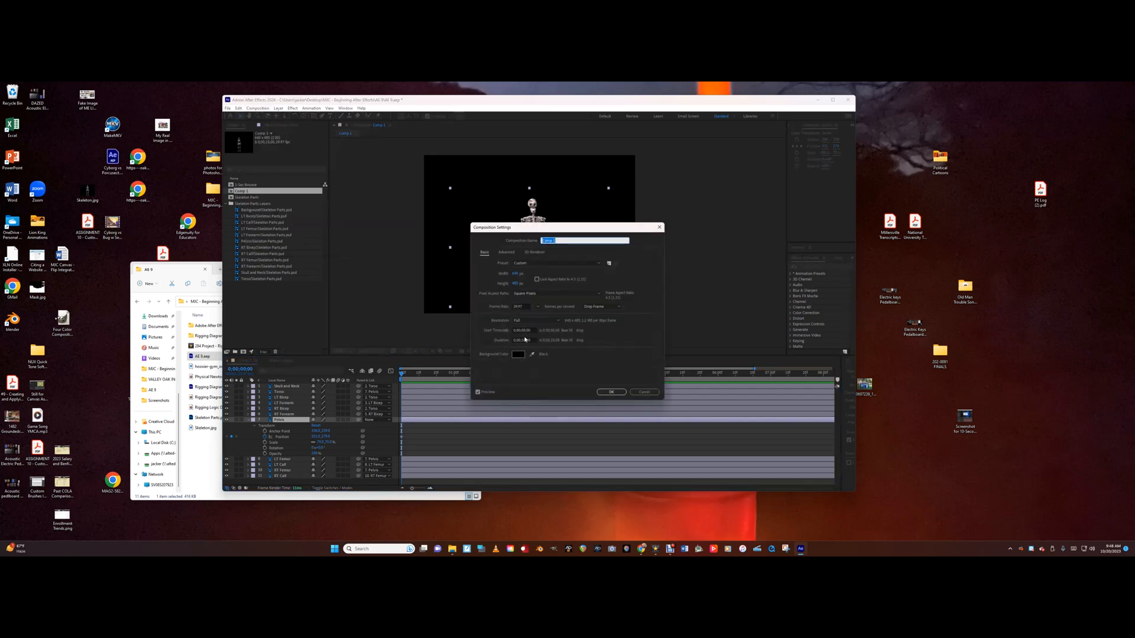
click(522, 341)
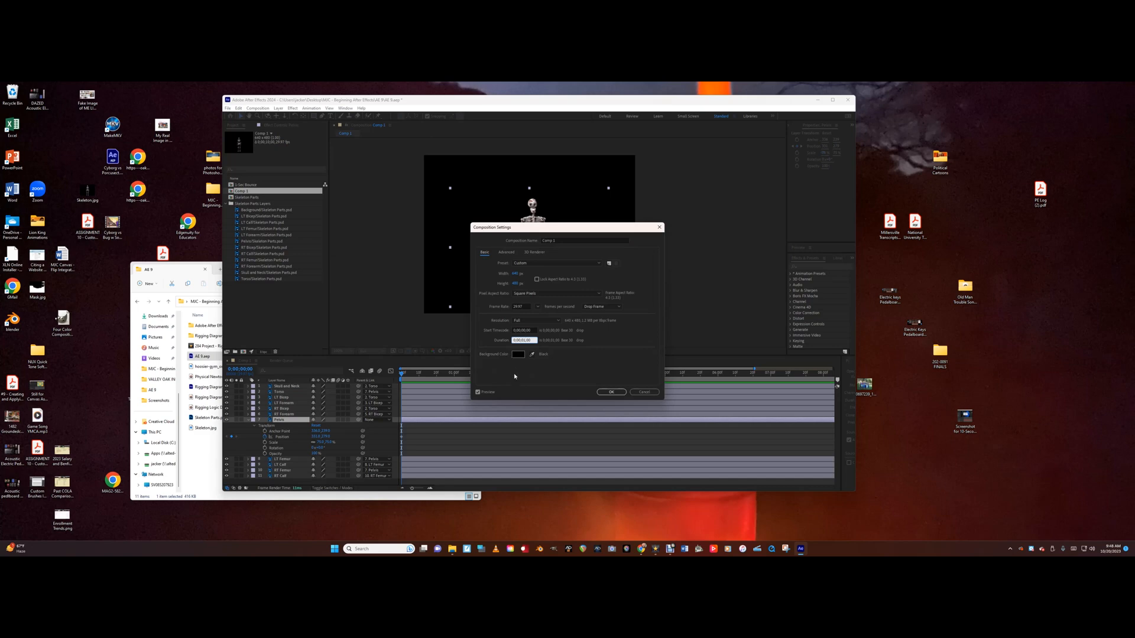
text(0;00;01;00)
click(611, 392)
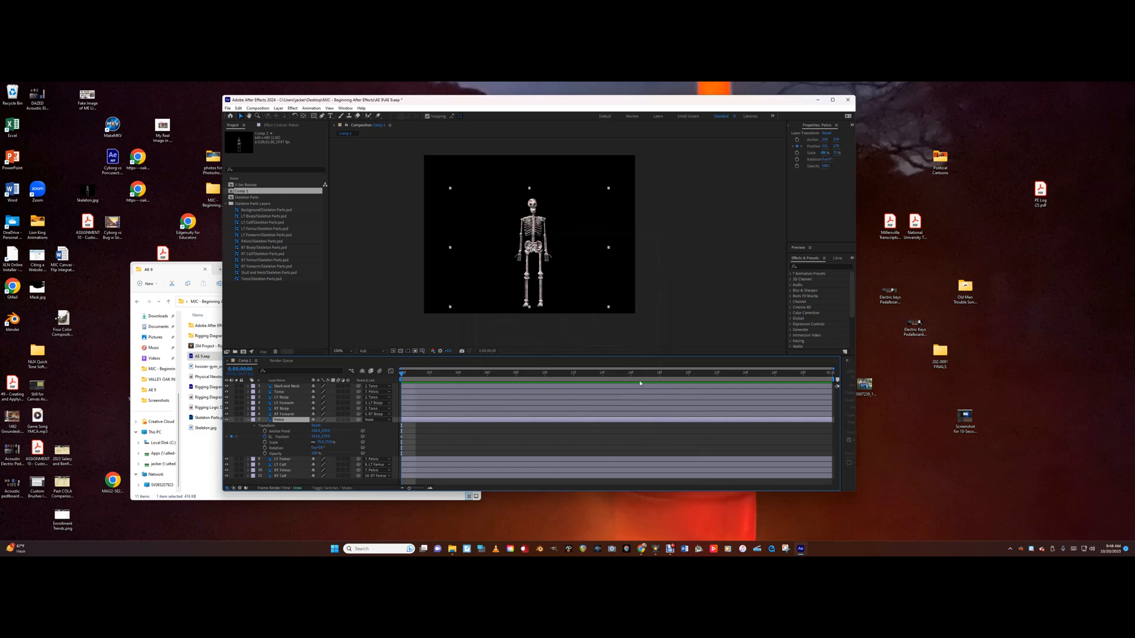
- Add a Position keyframe on the Pelvis layer at frame 15 with the whole skeleton raised higher in the frame
drag(474, 385, 603, 385)
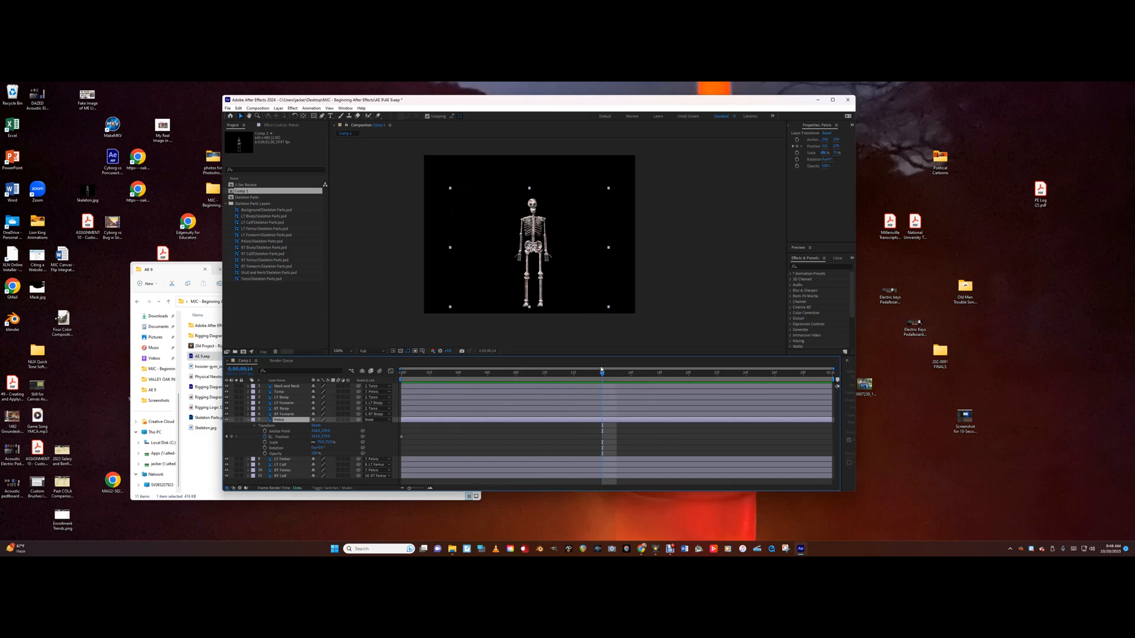
key(Home)
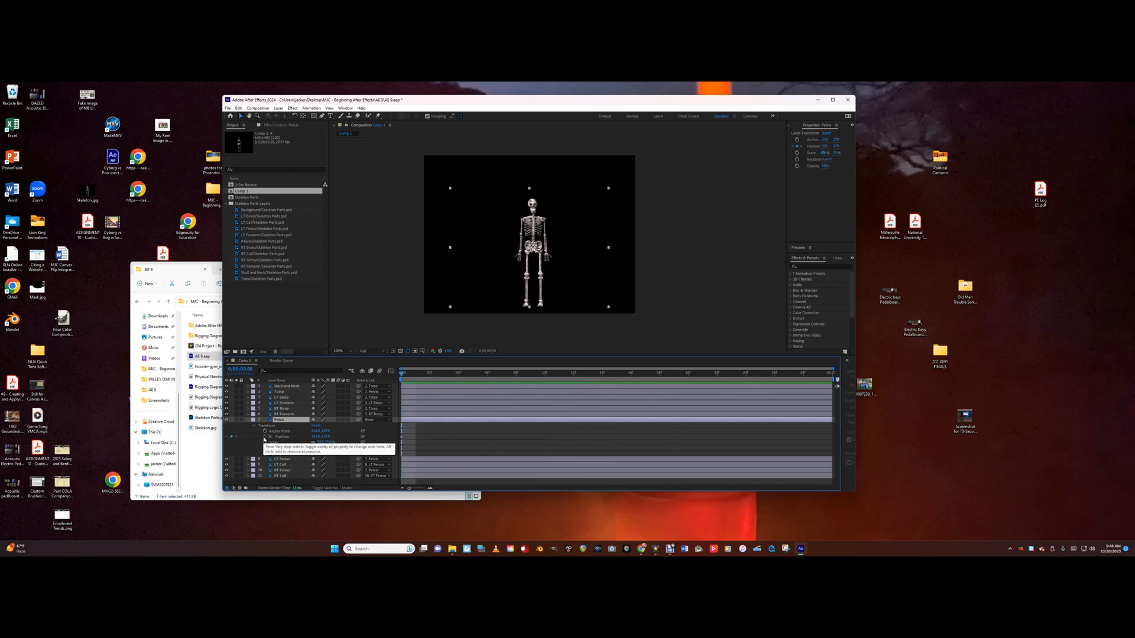
click(401, 438)
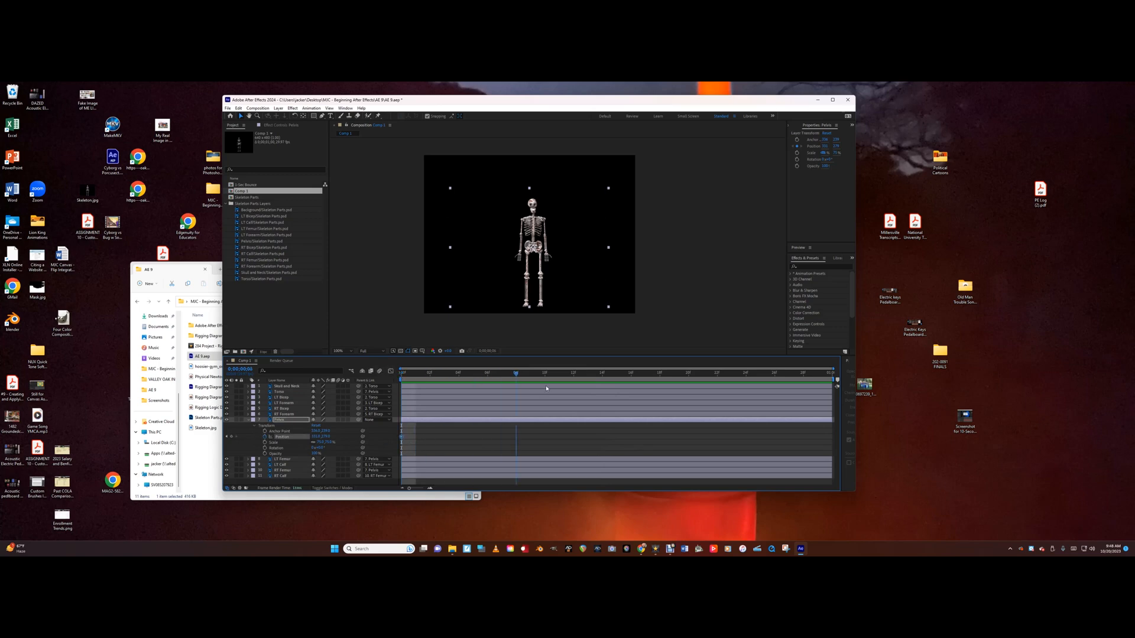
drag(546, 389, 616, 385)
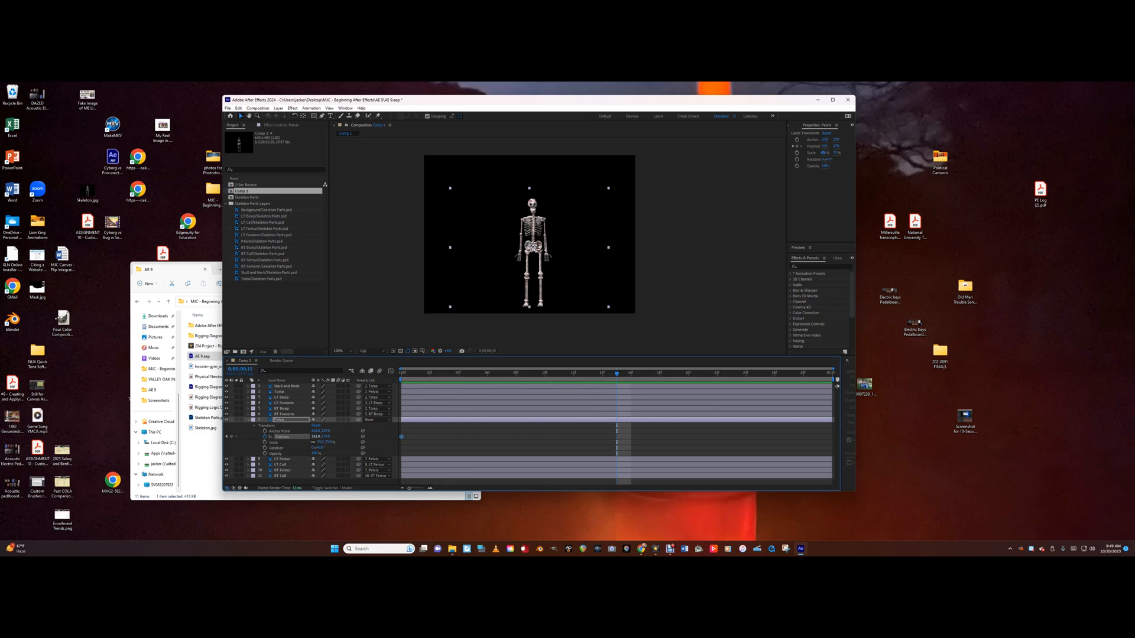
drag(326, 437, 300, 436)
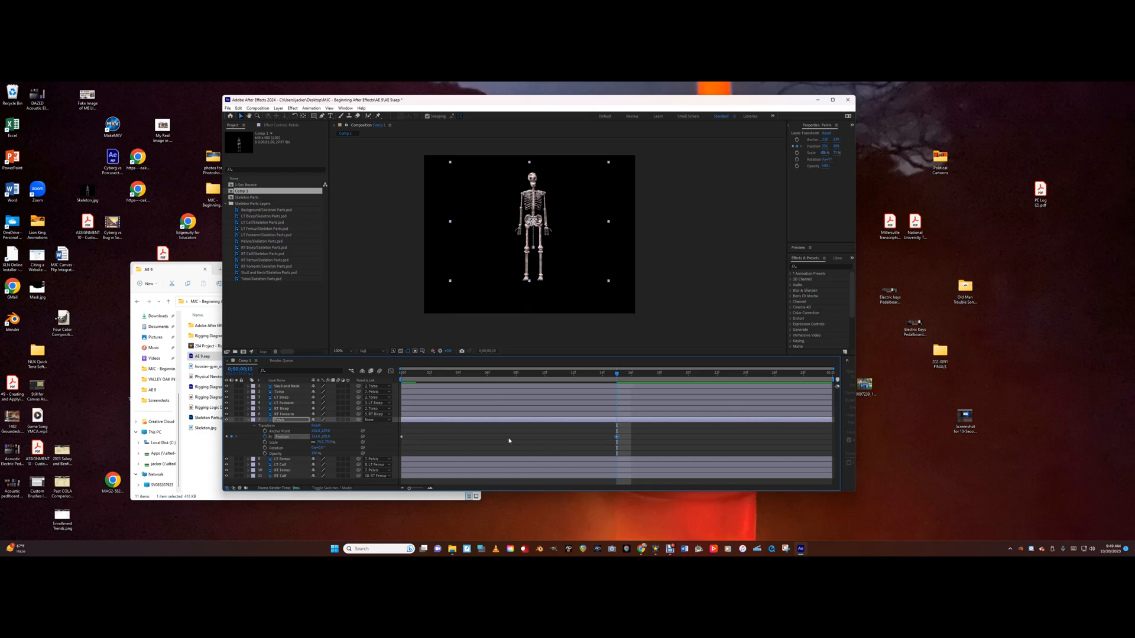
- Copy the first Pelvis Position keyframe to the composition's last frame, and preview the up-and-down motion
key(End)
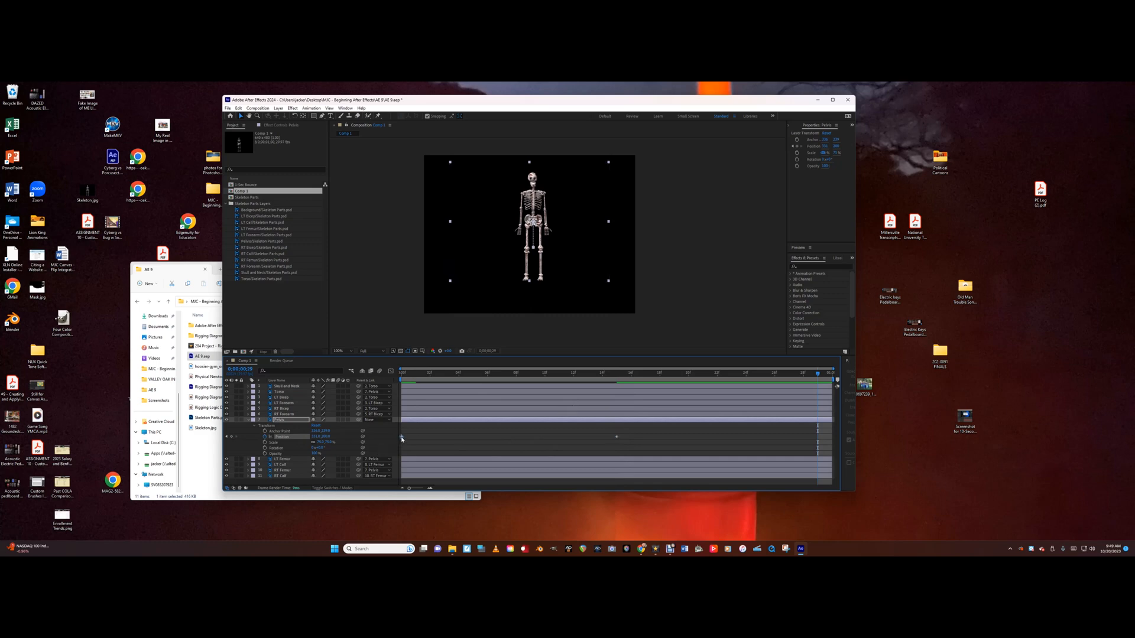
mouse_move(402, 439)
key(ctrl+c)
key(ctrl+v)
key(space)
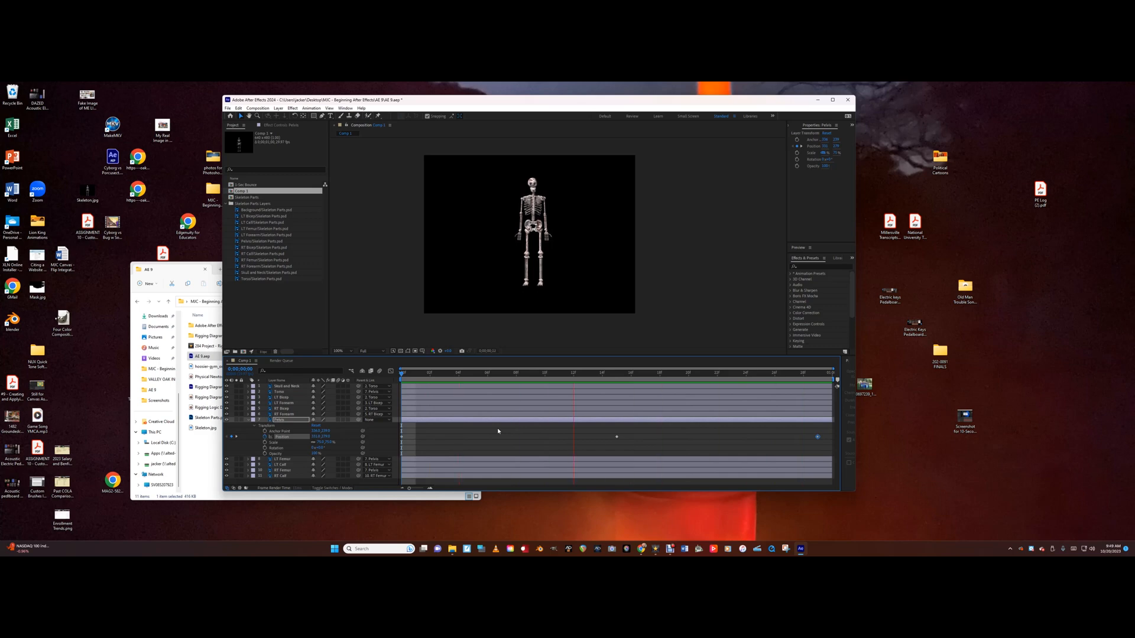
key(space)
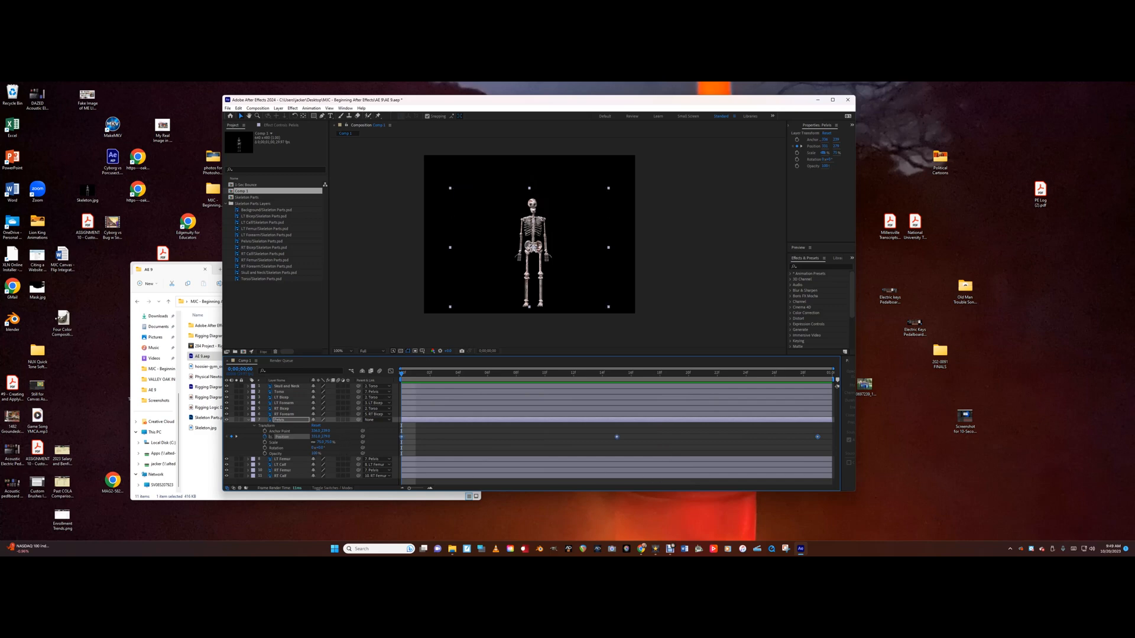
- Show the Pelvis Position animation as a speed graph in the Graph Editor
click(390, 371)
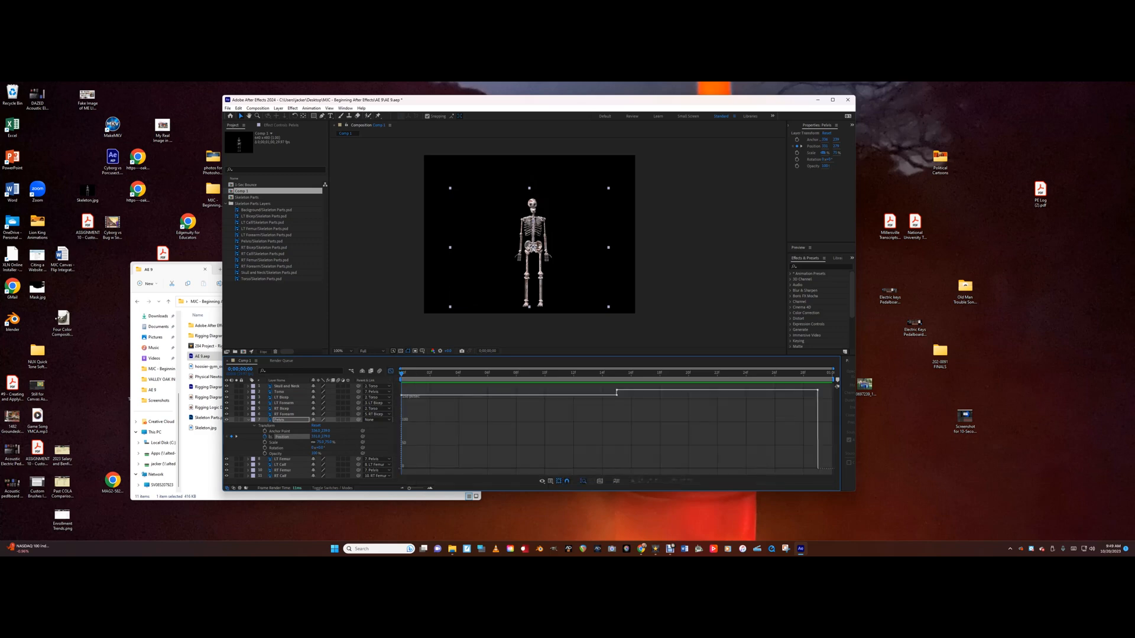
click(544, 481)
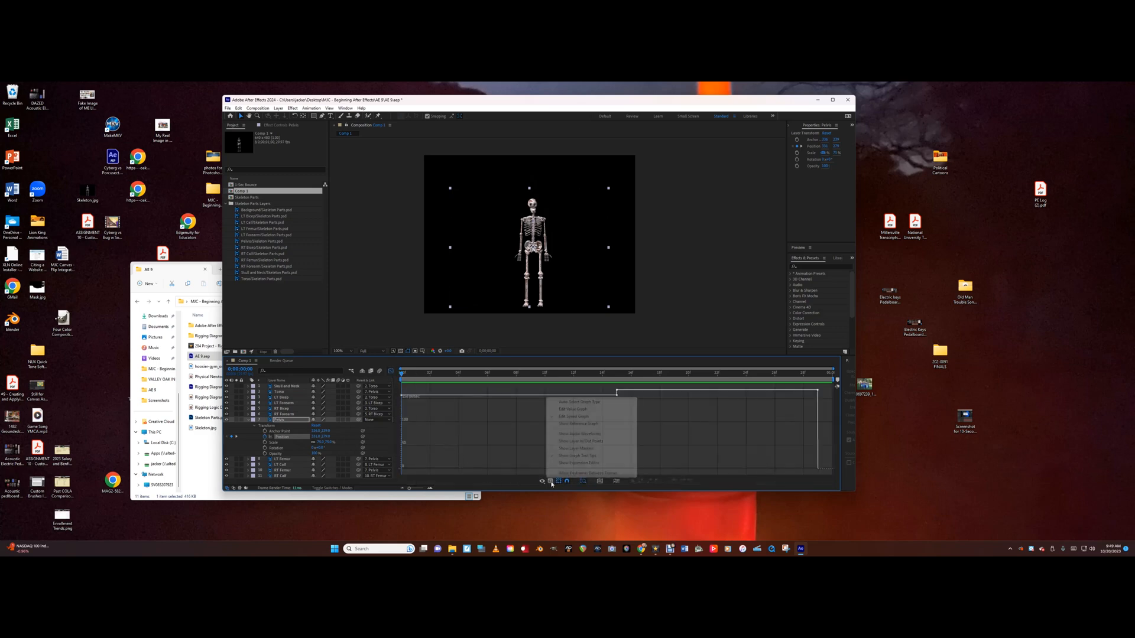
click(566, 416)
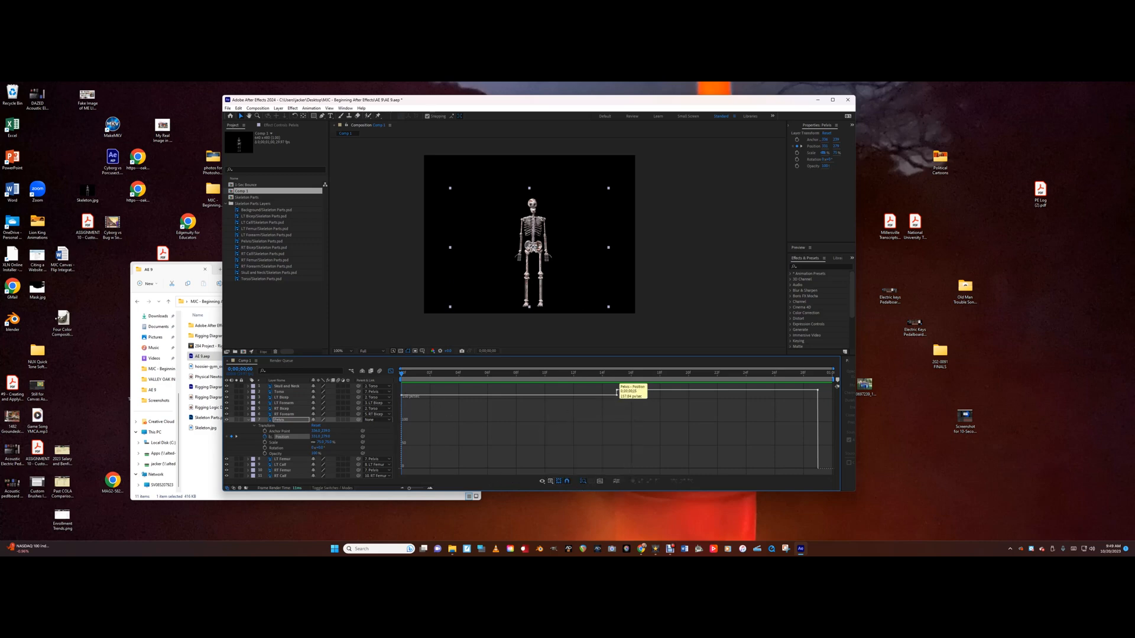
- Smooth the middle Position keyframe, and lower the speed of the first and last keyframes to zero
click(617, 393)
click(650, 481)
drag(403, 395, 402, 469)
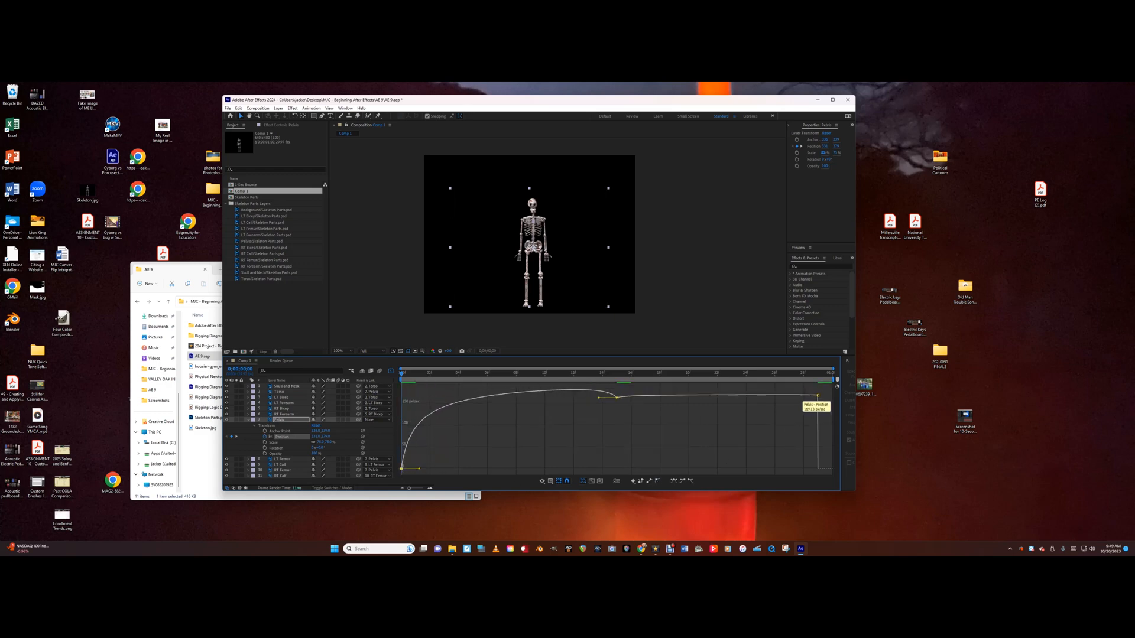
drag(818, 396, 817, 469)
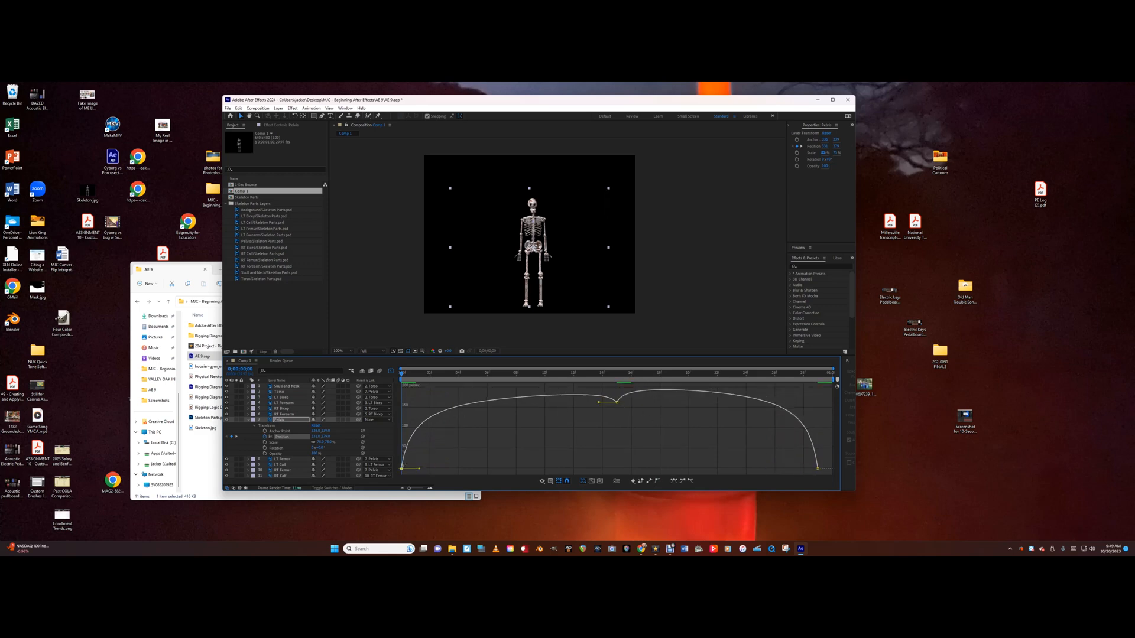
- Lengthen the first and last keyframes' ease handles, raise the middle keyframe to the curve's peak, and preview the motion
drag(402, 469, 497, 473)
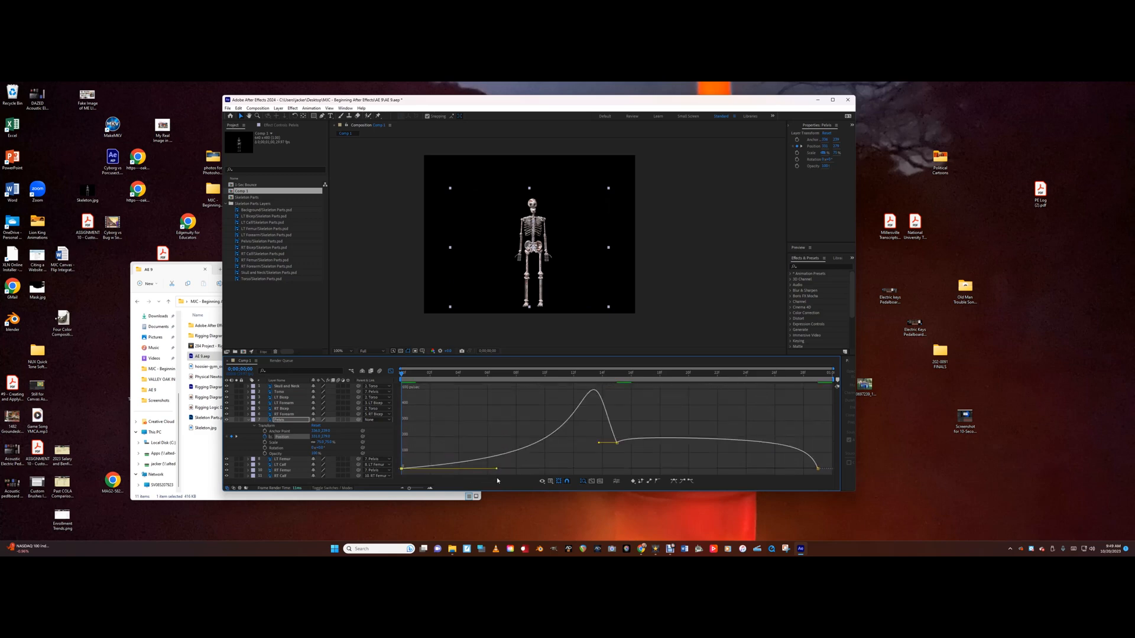
click(817, 469)
drag(801, 469, 730, 475)
drag(617, 442, 619, 389)
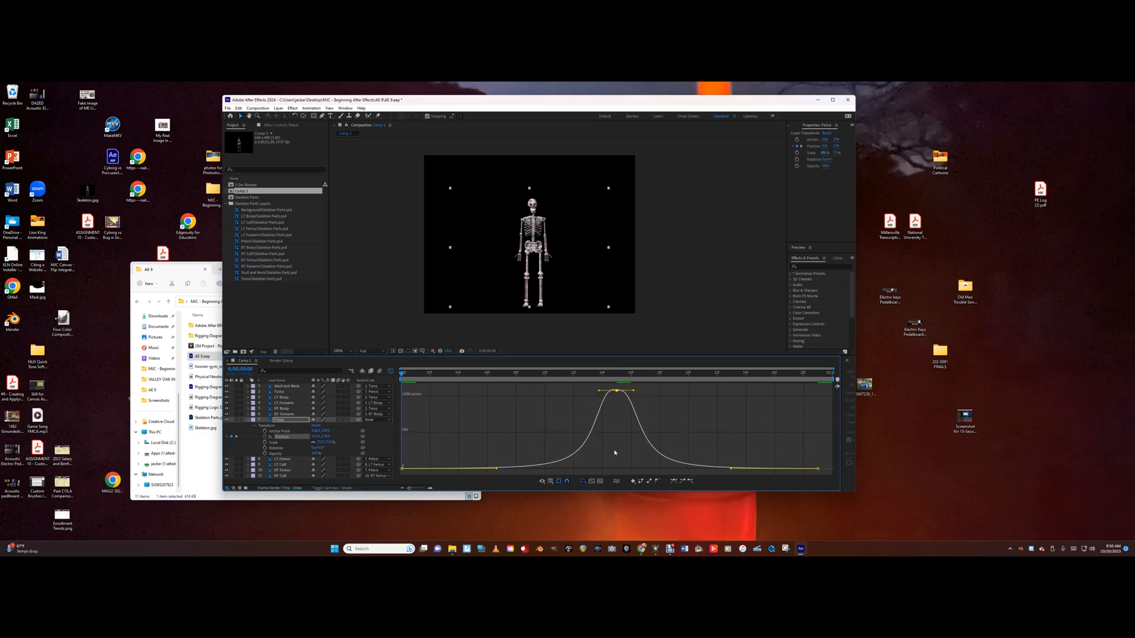
key(space)
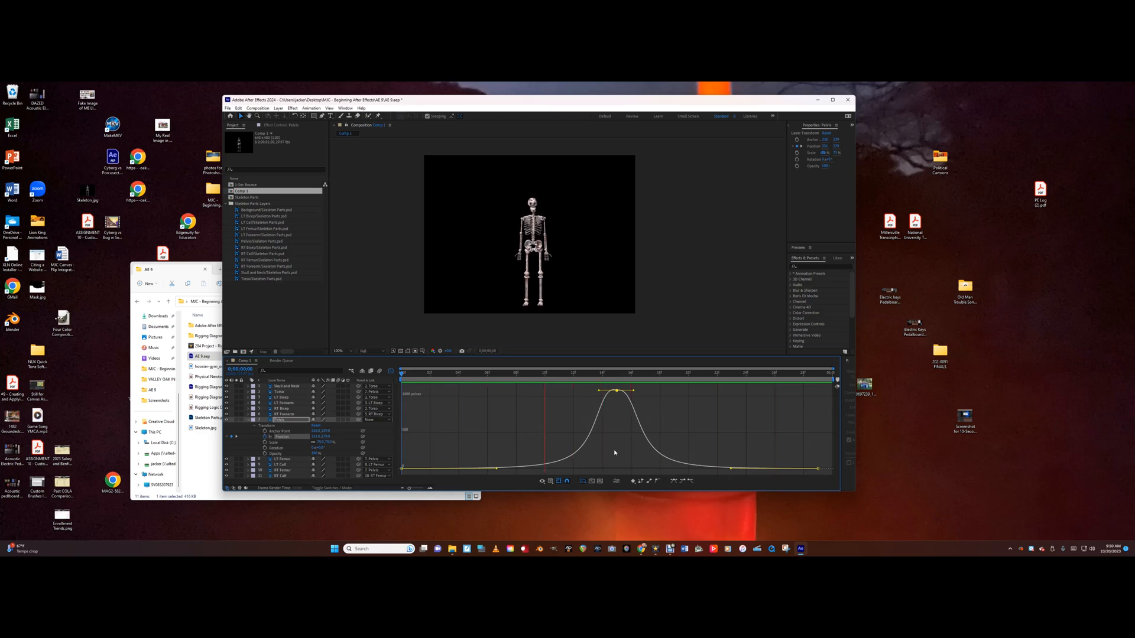
key(space)
- Lower the middle keyframe's speed and widen its handles, and slightly shorten the first and last keyframes' ease handles
mouse_move(617, 391)
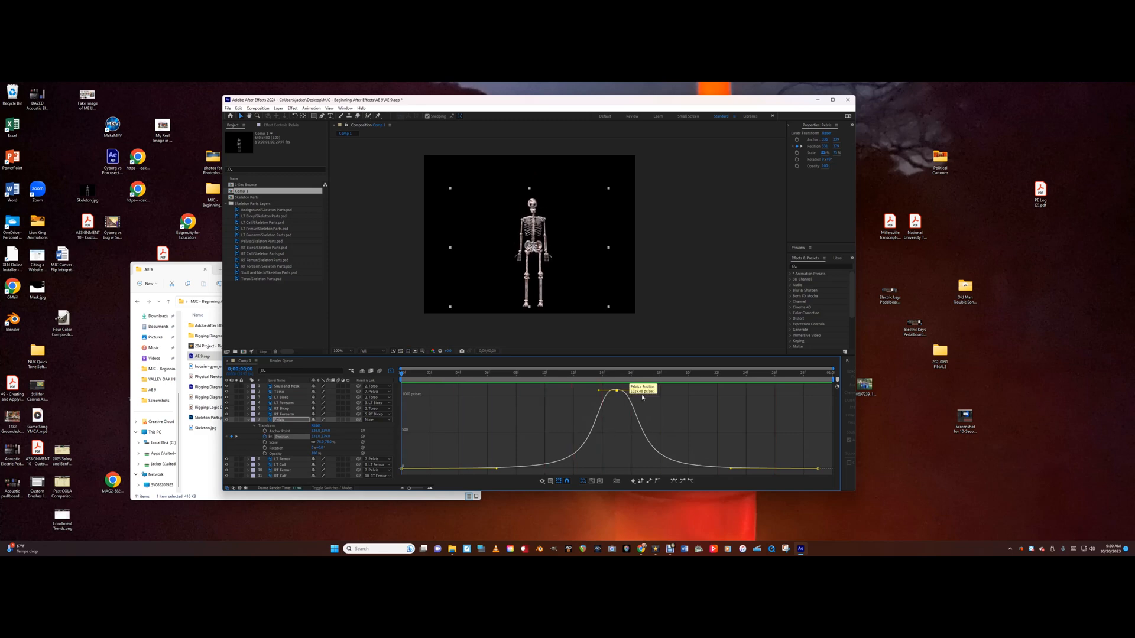
drag(633, 390, 640, 419)
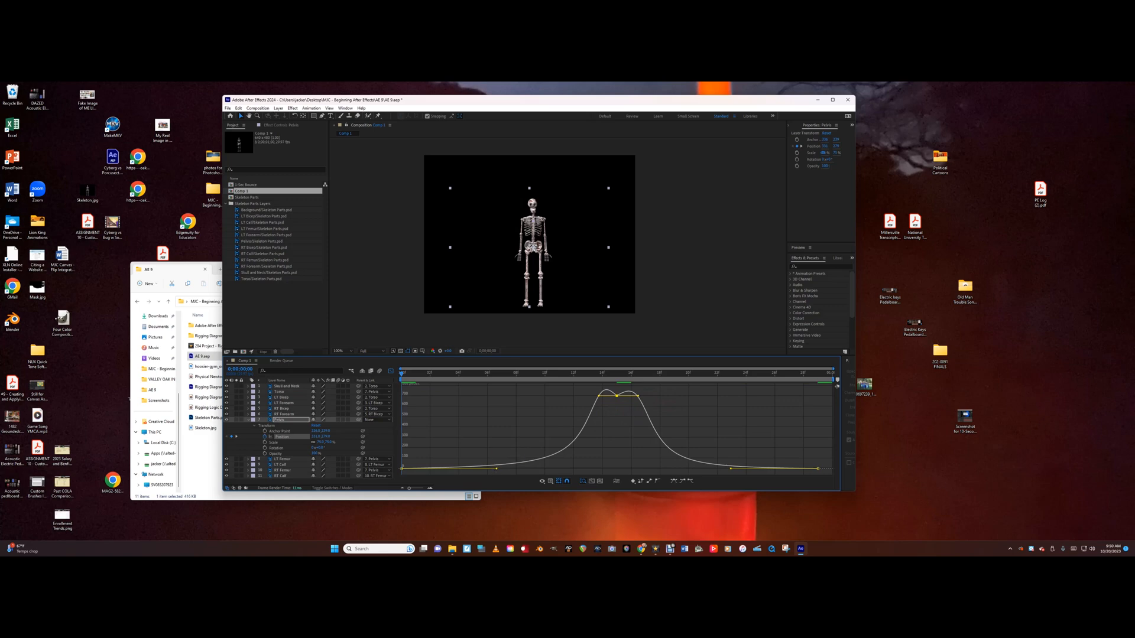
drag(496, 469, 486, 470)
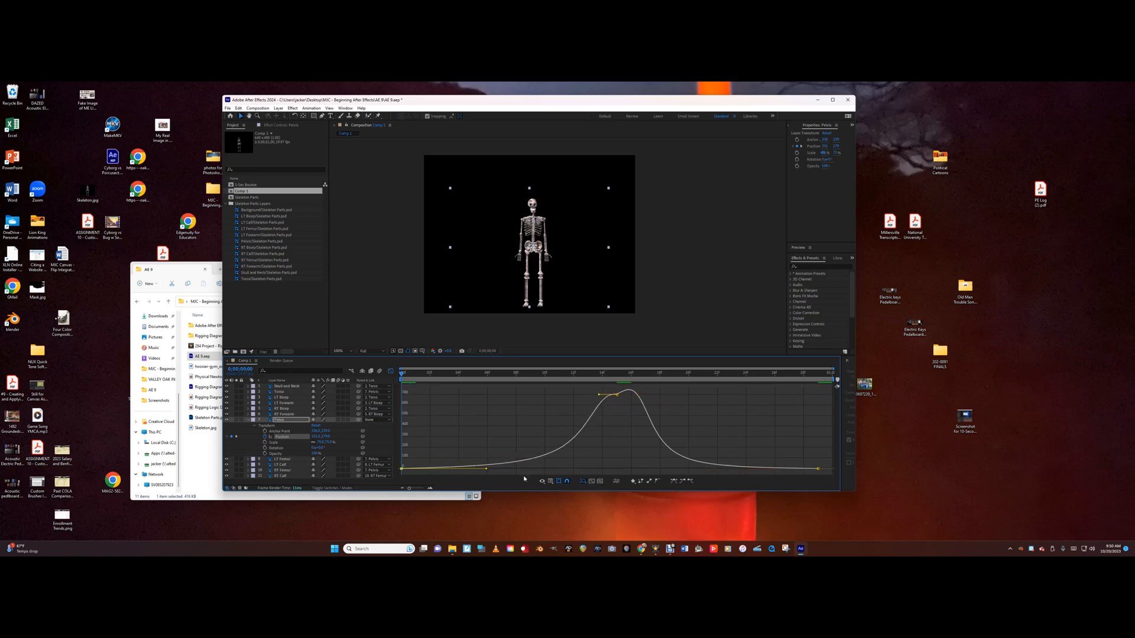
click(818, 469)
drag(730, 469, 743, 473)
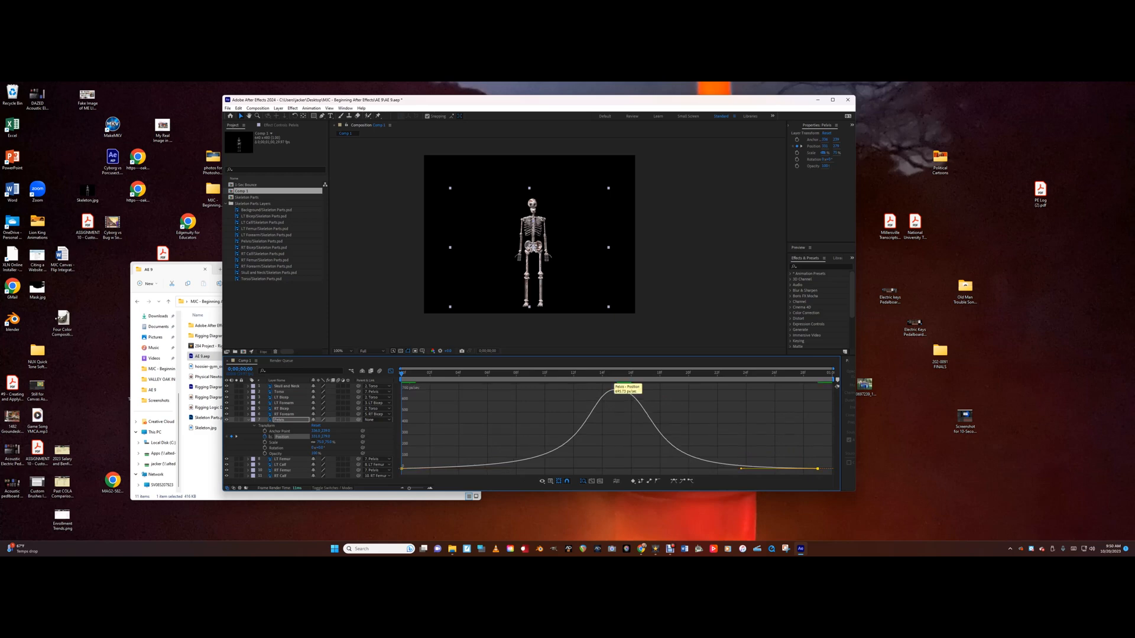
drag(618, 395, 649, 403)
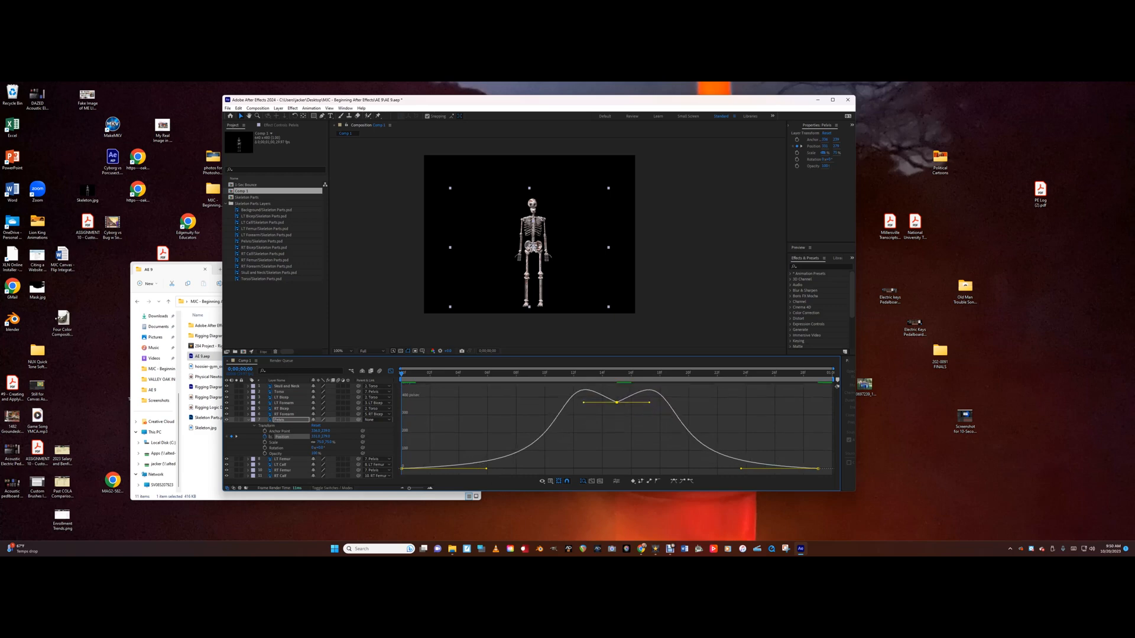
- Further shorten the first and last keyframes' ease handles to form one broad speed hump, and preview the motion
drag(742, 468, 755, 468)
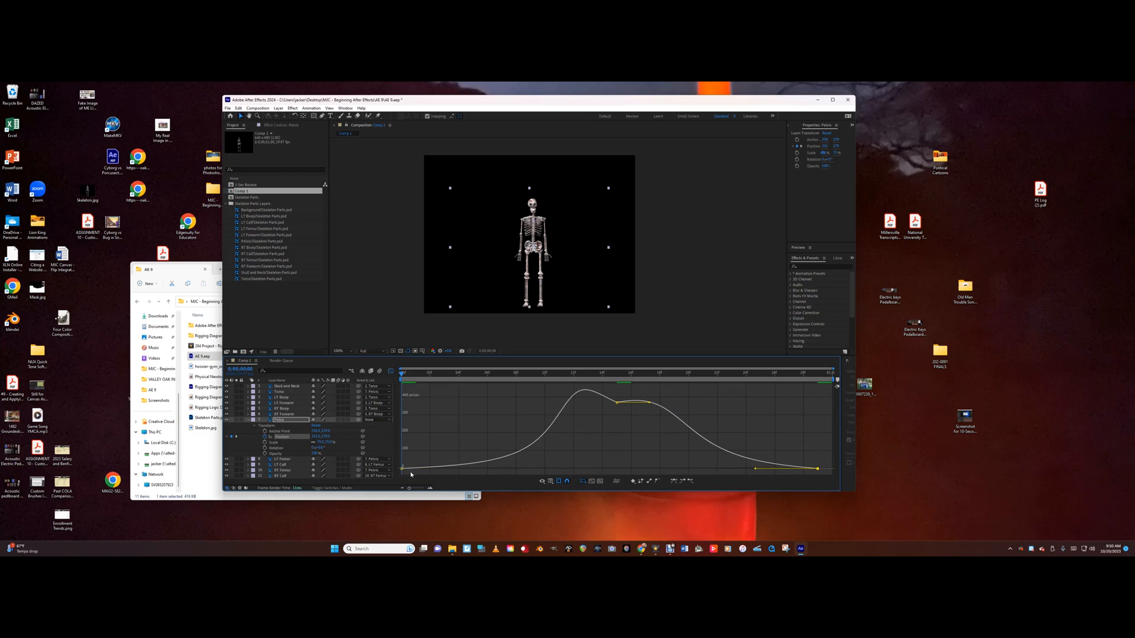
drag(407, 468, 464, 476)
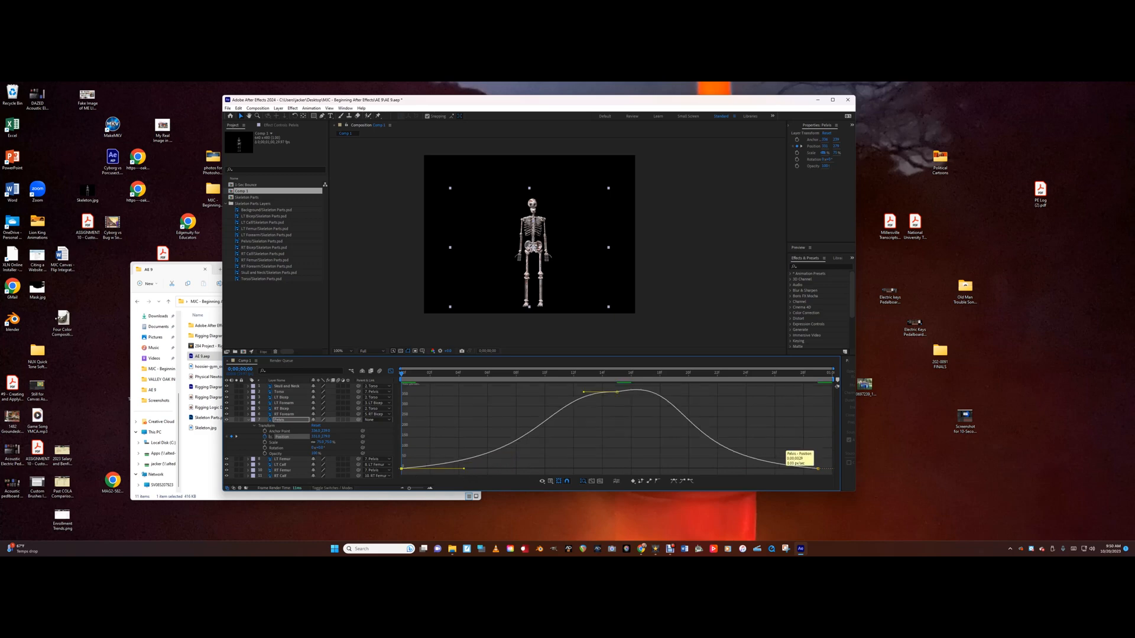
click(818, 468)
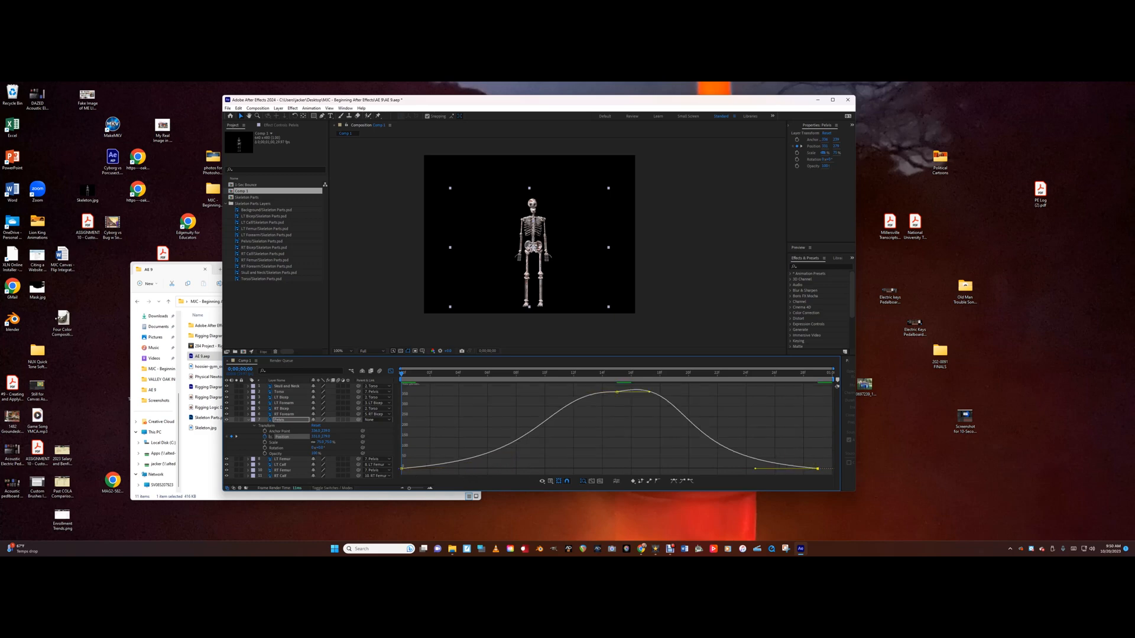
drag(756, 469, 763, 473)
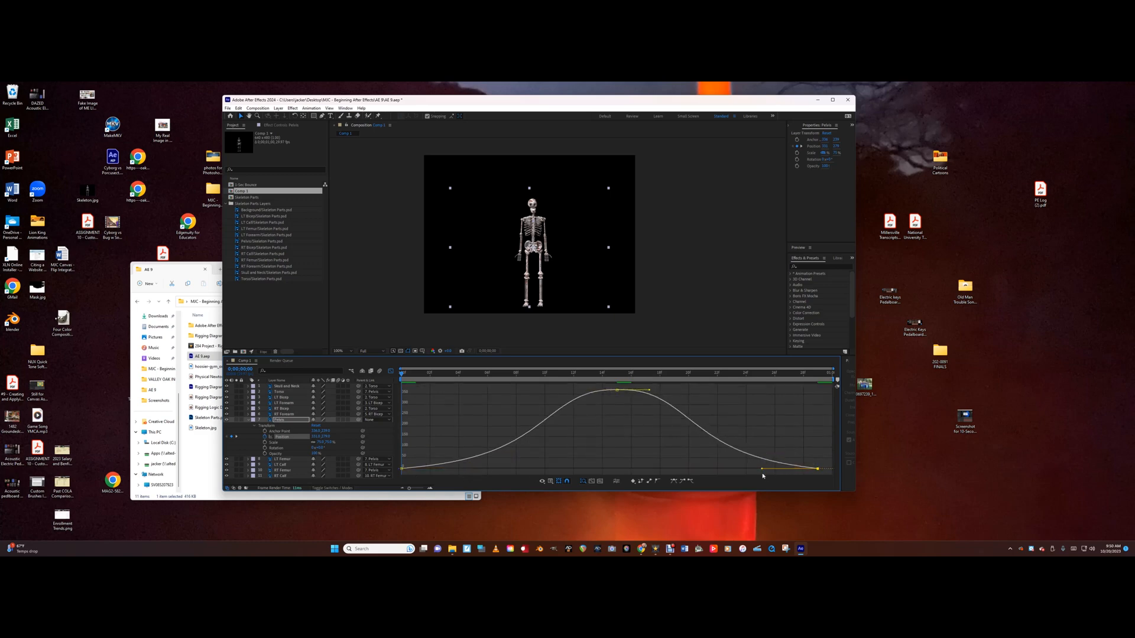
key(space)
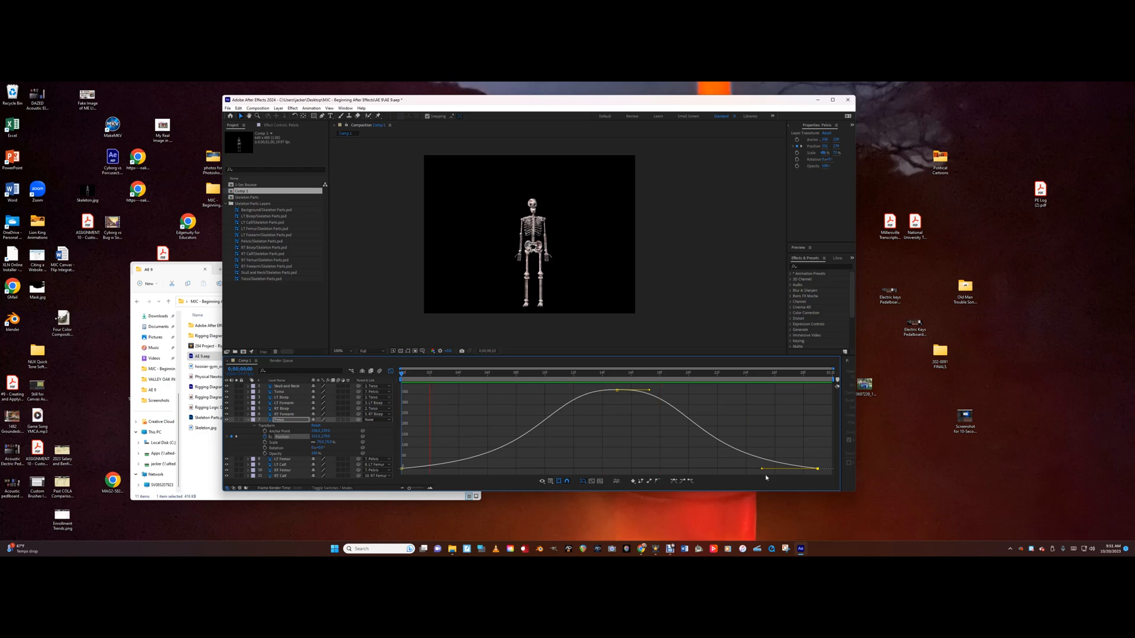
key(space)
- Lengthen the outer keyframes' ease handles again, level the middle keyframe with the curve's top, and preview the motion
drag(761, 468, 750, 468)
drag(402, 470, 479, 471)
drag(617, 395, 619, 387)
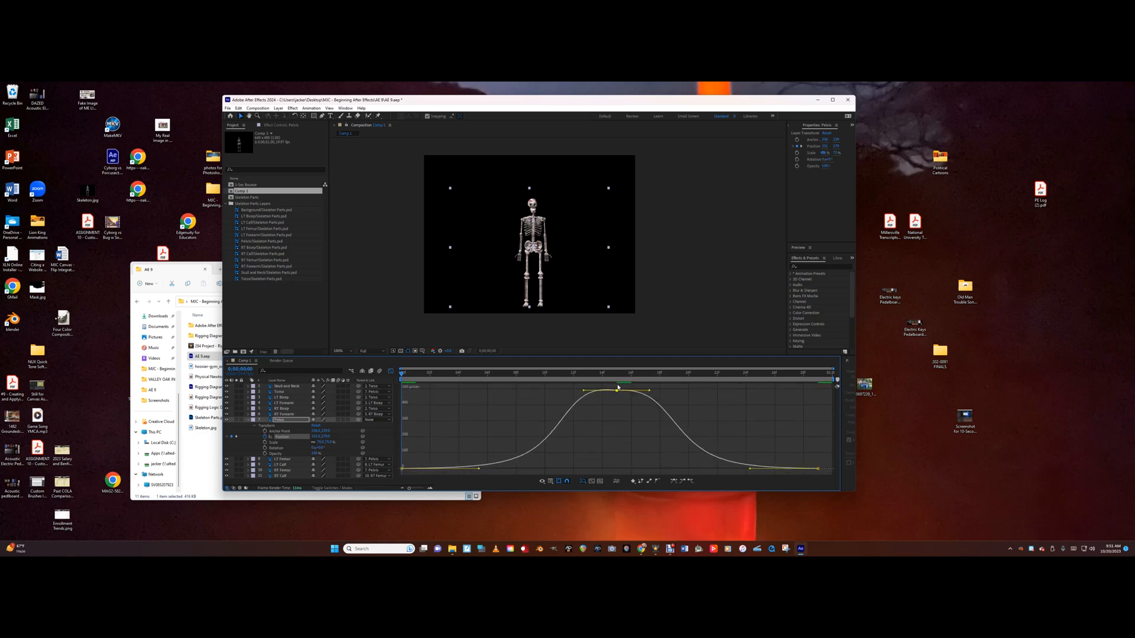
key(space)
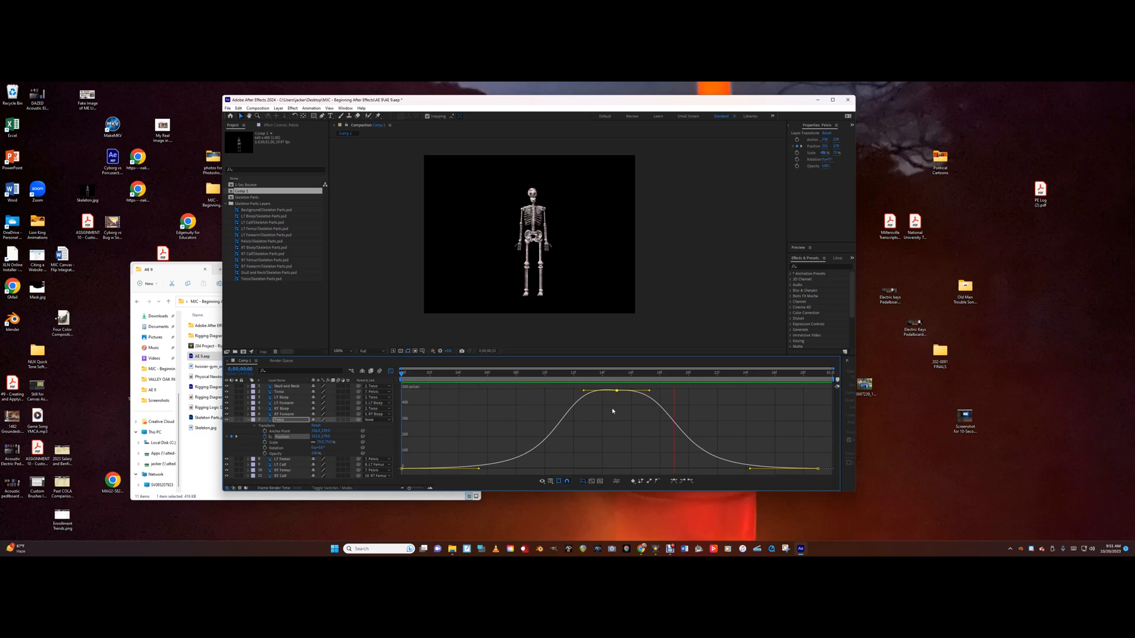
key(space)
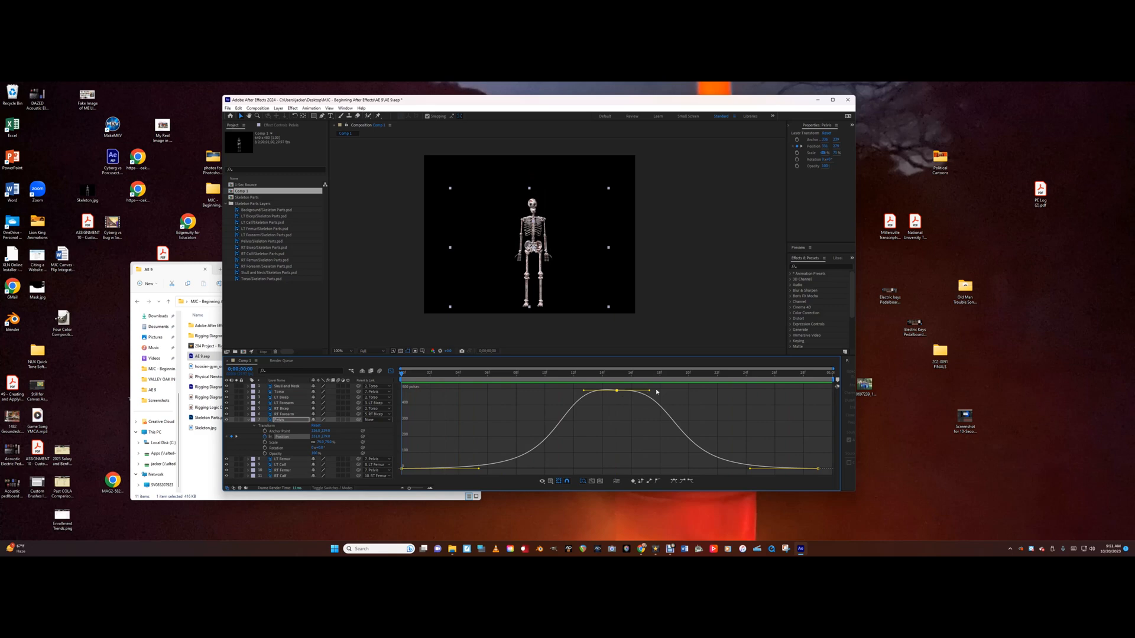
- Widen the middle keyframe's outgoing handle, and shorten the first and last keyframes' ease handles for a gentler speed curve
drag(650, 391, 675, 391)
drag(750, 469, 759, 469)
drag(404, 469, 458, 469)
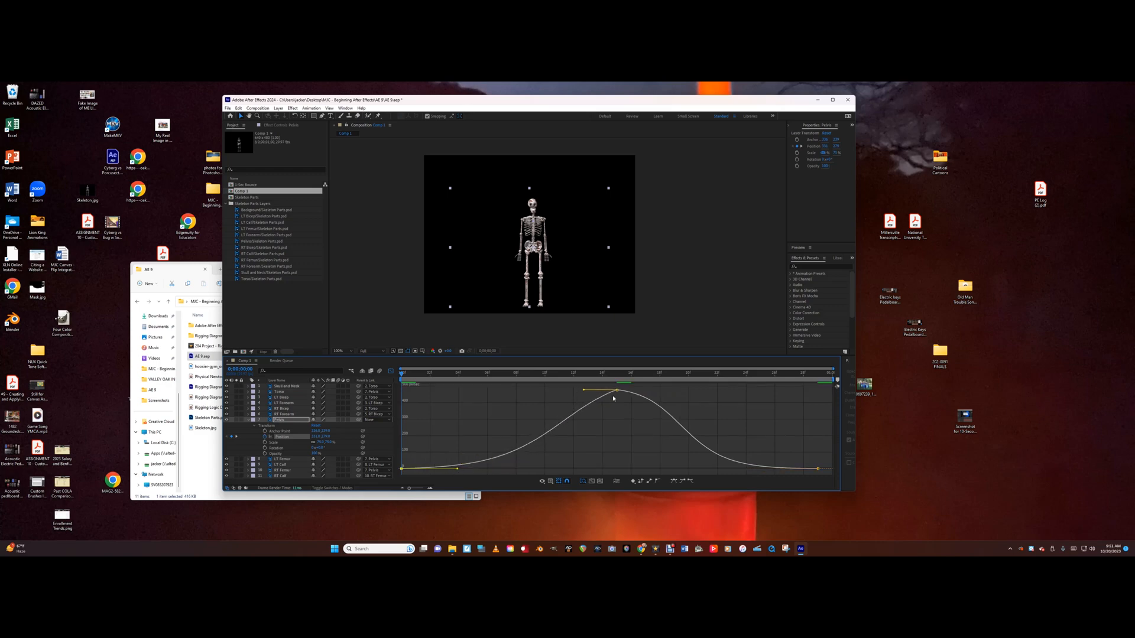
drag(617, 391, 669, 390)
drag(758, 469, 774, 468)
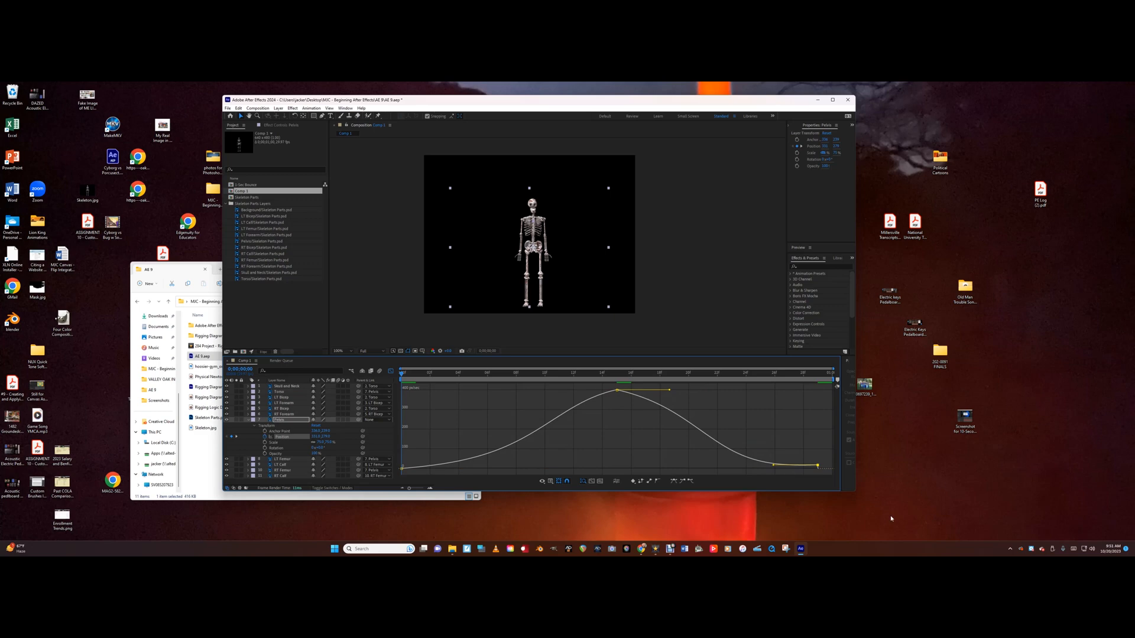
- Trim the first keyframe's ease handle slightly, narrow the middle keyframe's handles on both sides, and preview the bounce
key(space)
key(space)
click(402, 469)
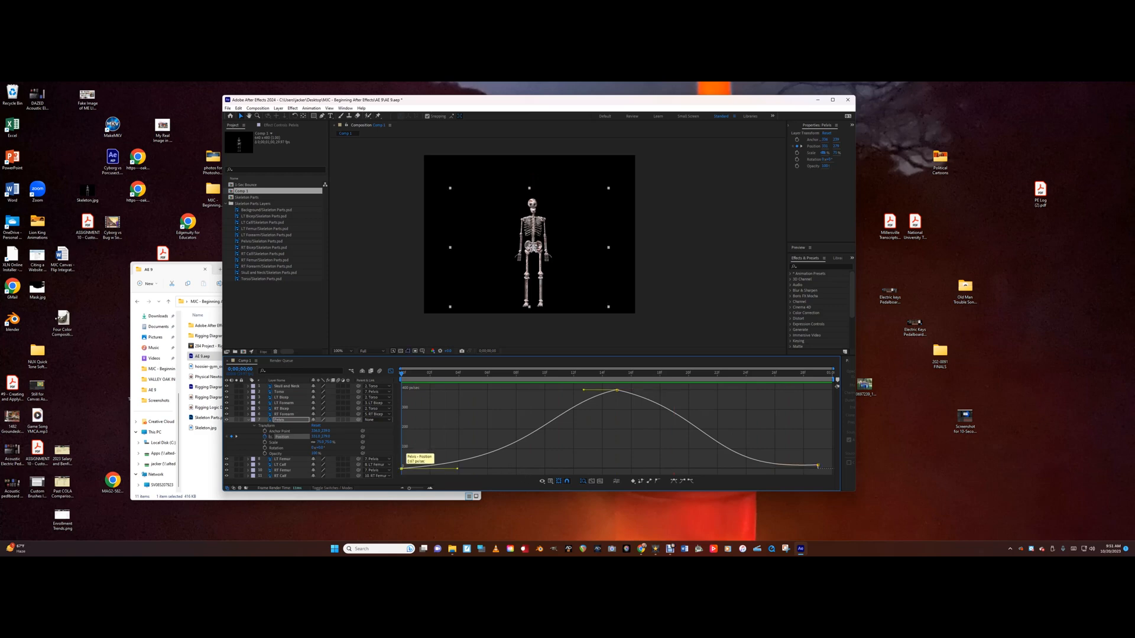
mouse_move(457, 469)
mouse_down()
mouse_move(468, 470)
mouse_move(455, 470)
mouse_up()
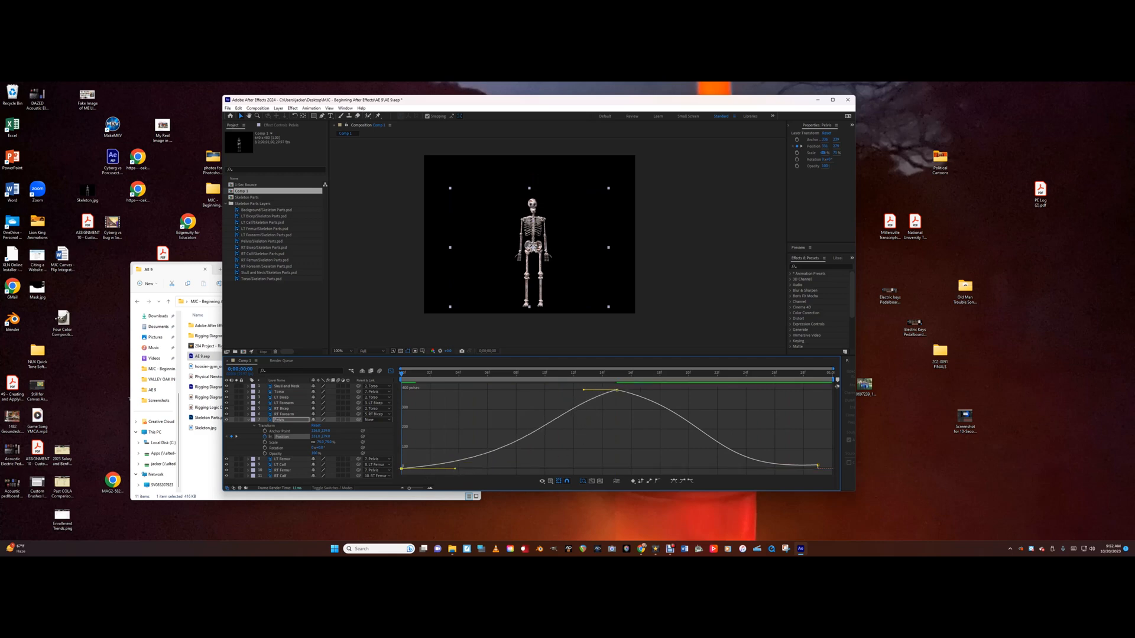
click(630, 400)
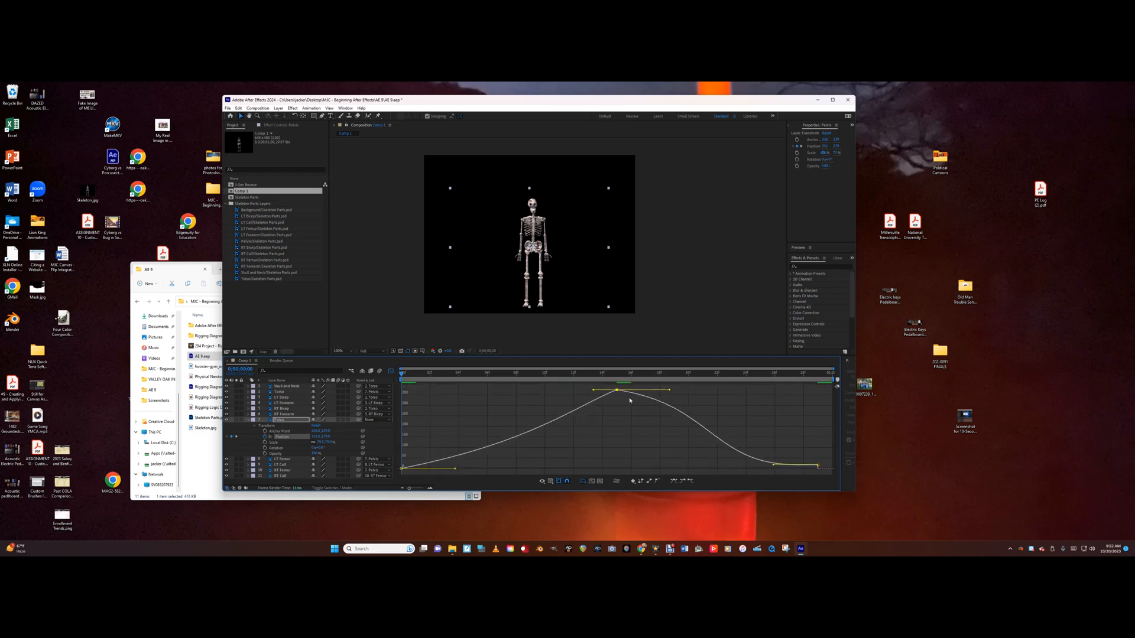
drag(669, 390, 642, 396)
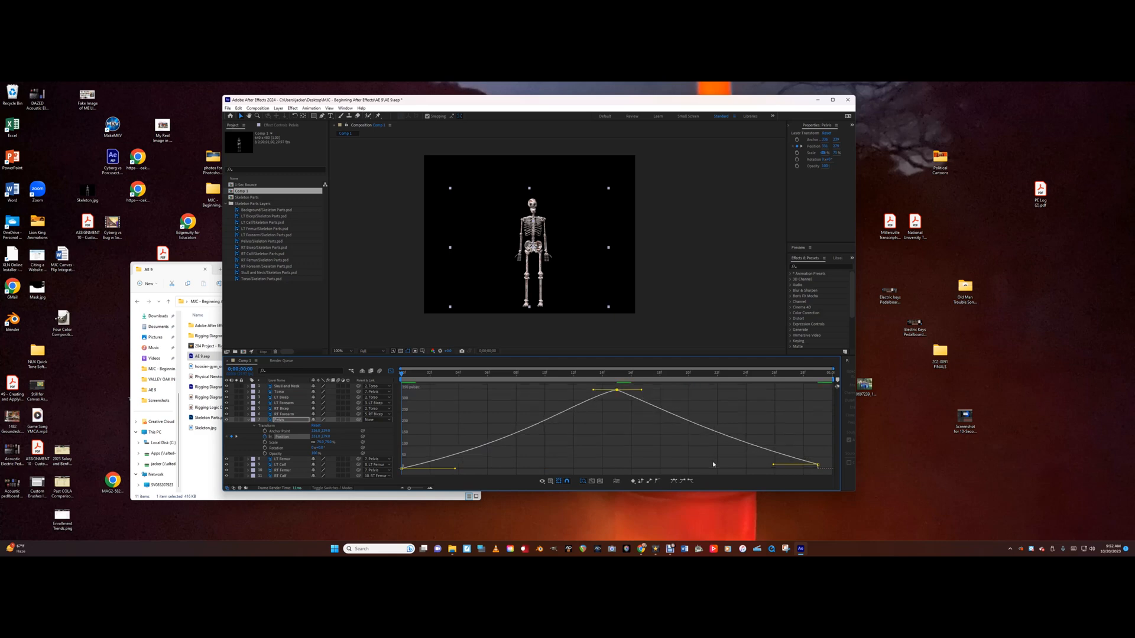
key(space)
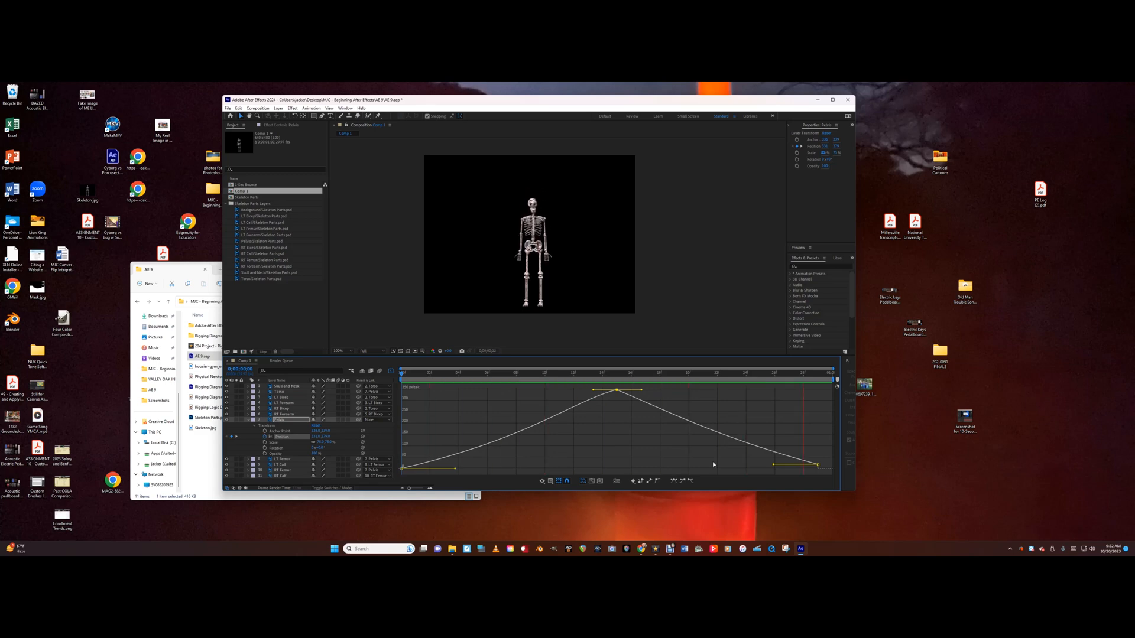
key(space)
- Slightly lower the middle keyframe's speed to round the curve's peak, and slightly lengthen the first and last keyframes' ease handles
mouse_move(617, 390)
drag(618, 391, 642, 391)
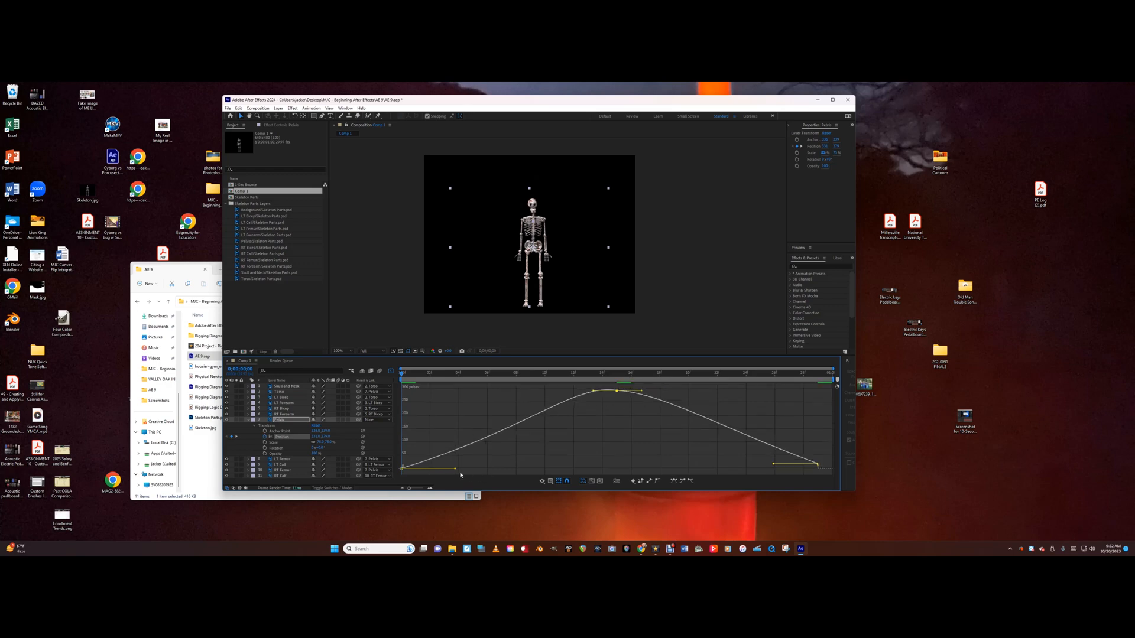
drag(455, 469, 459, 471)
mouse_move(817, 466)
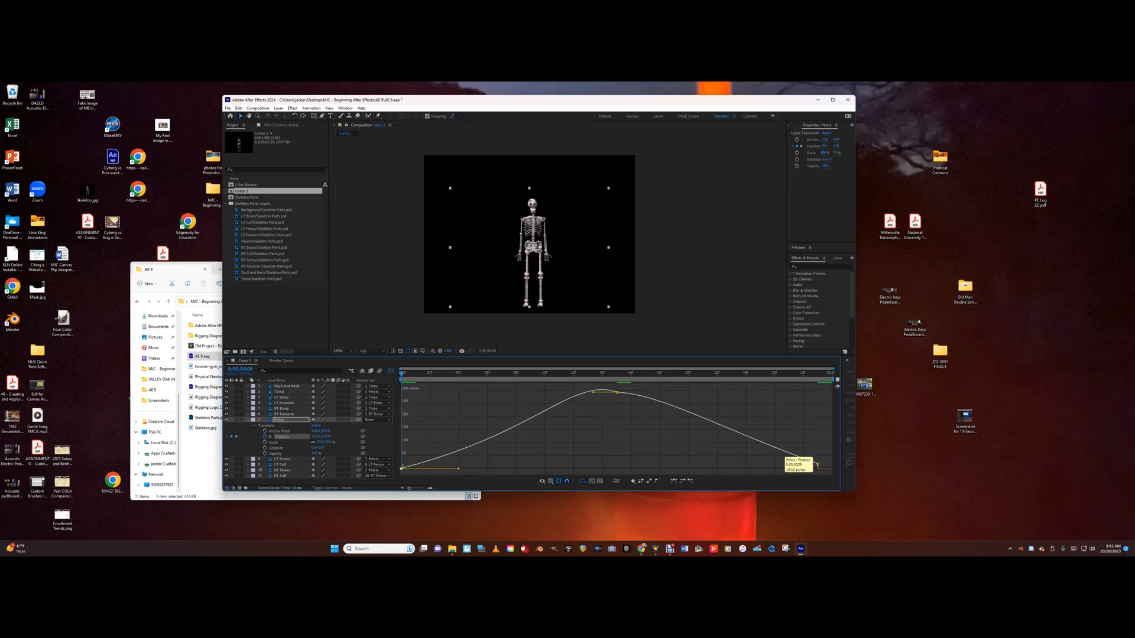
drag(817, 465, 765, 468)
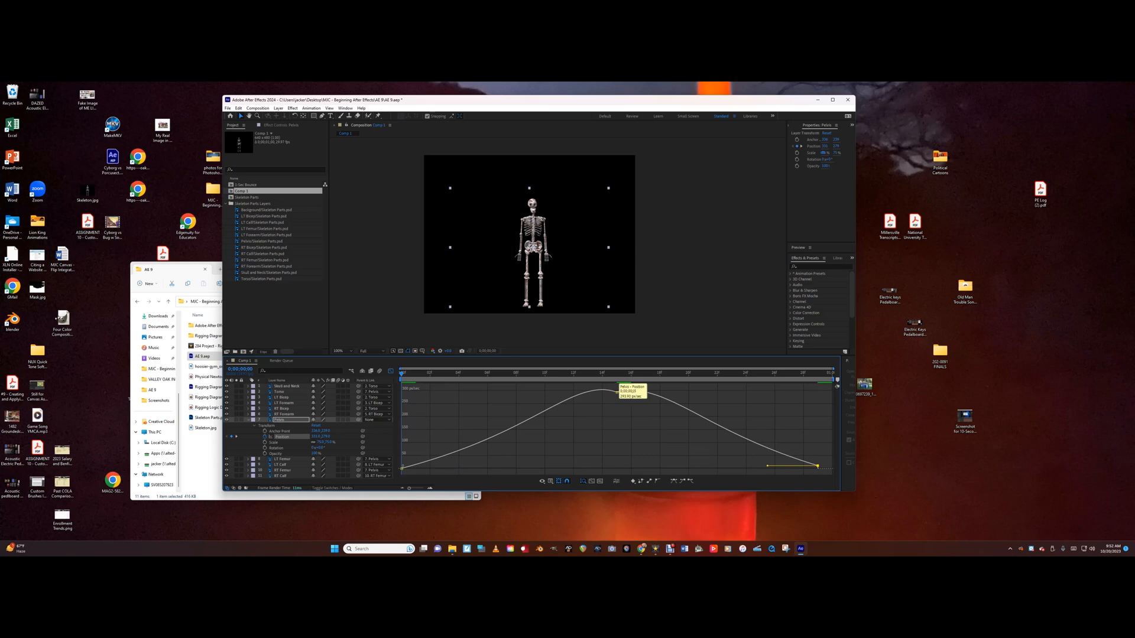
- Lower the middle keyframe's speed a little more, shorten the outer keyframes' ease handles, and bring the last keyframe down to the baseline
drag(617, 392, 616, 397)
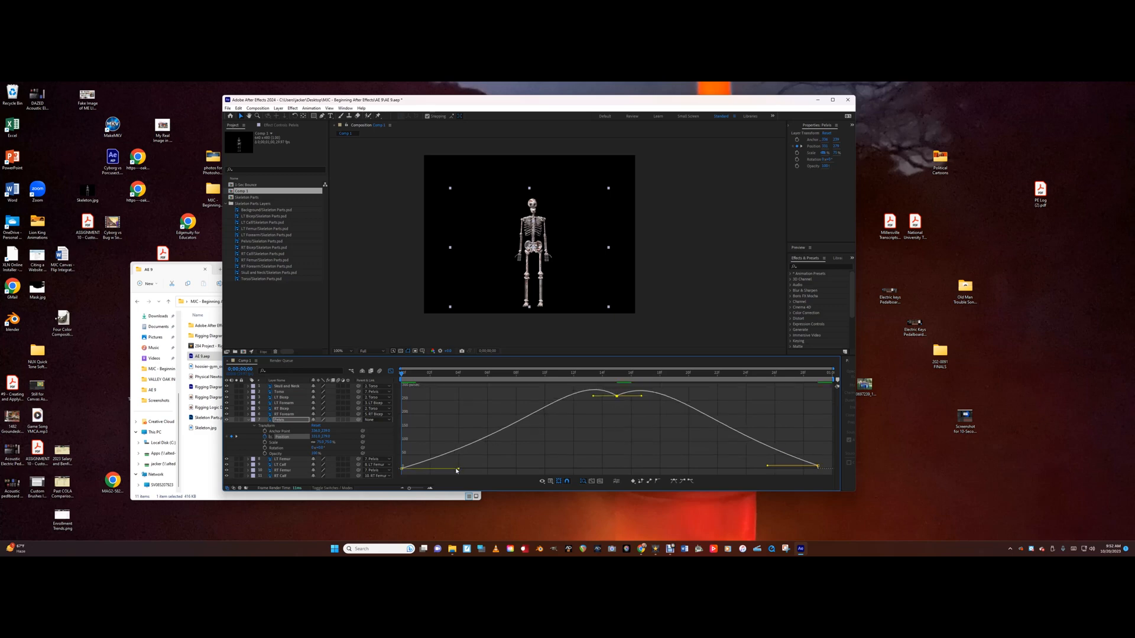
drag(459, 468, 452, 470)
click(818, 467)
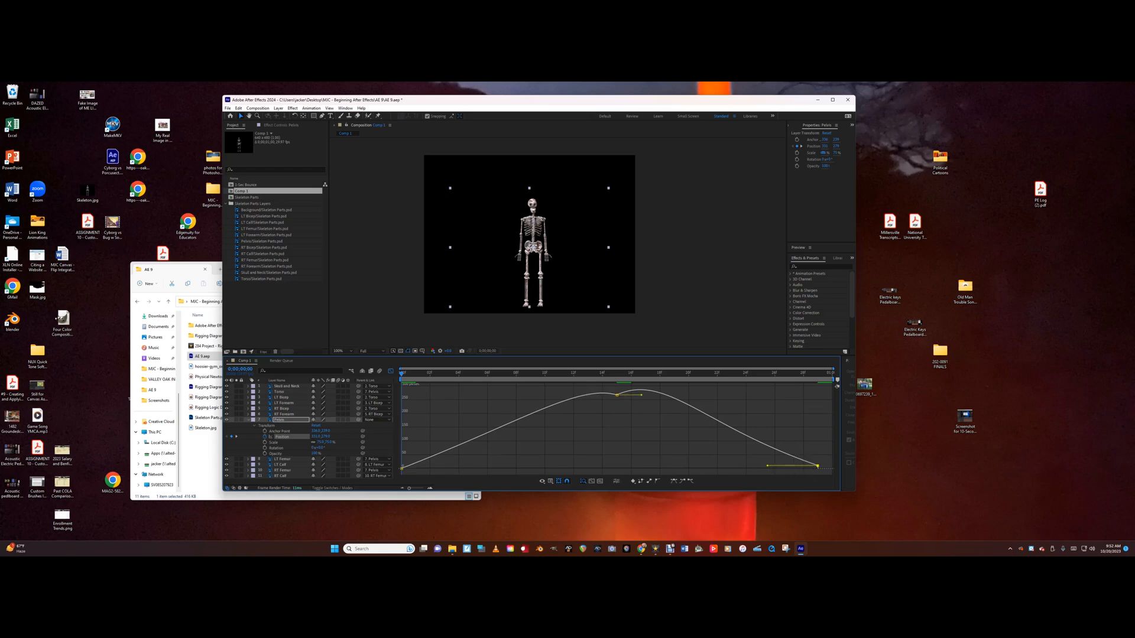
drag(765, 468, 778, 470)
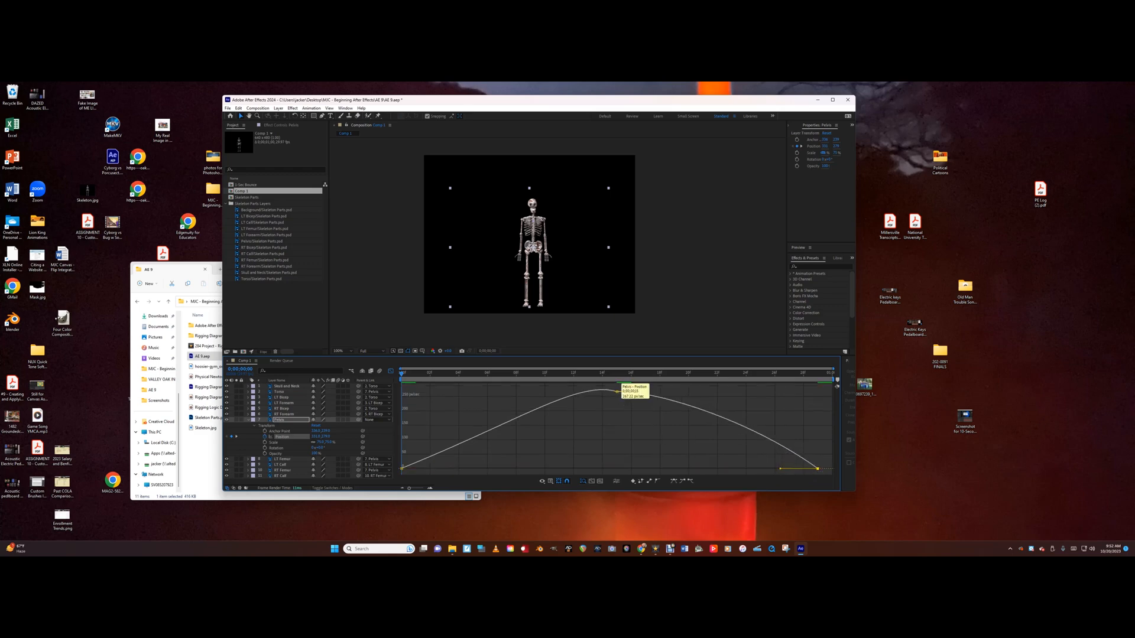
- Widen the middle keyframe's incoming handle, shorten the outer keyframes' ease handles for a broad hump, preview, and close the graph editor
click(617, 392)
drag(593, 392, 573, 405)
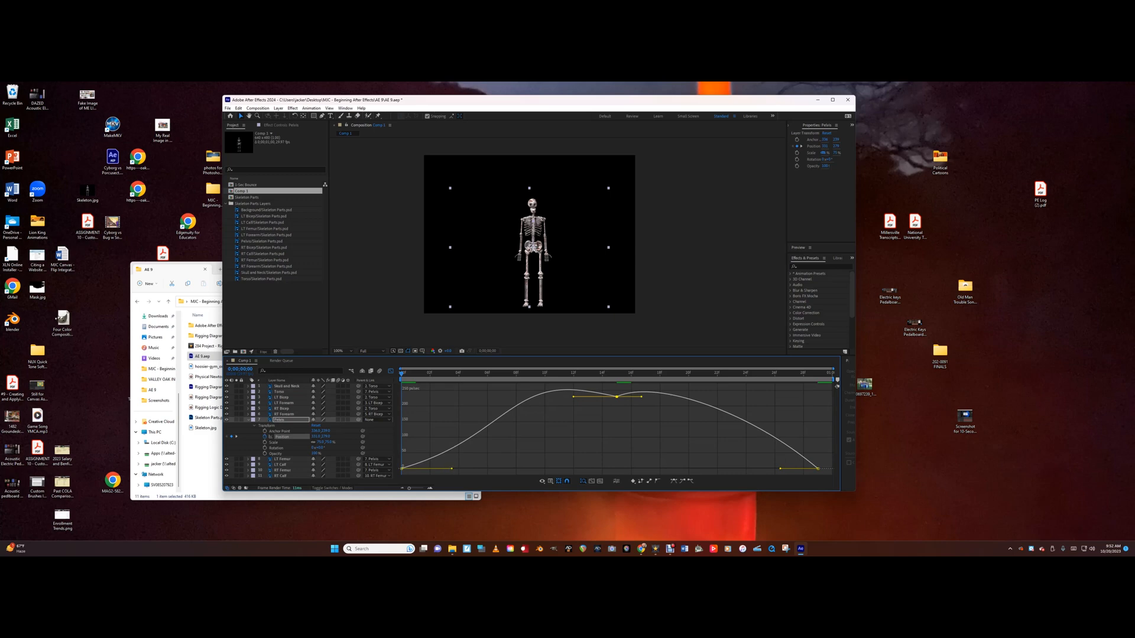
drag(452, 469, 438, 469)
drag(816, 469, 791, 470)
key(space)
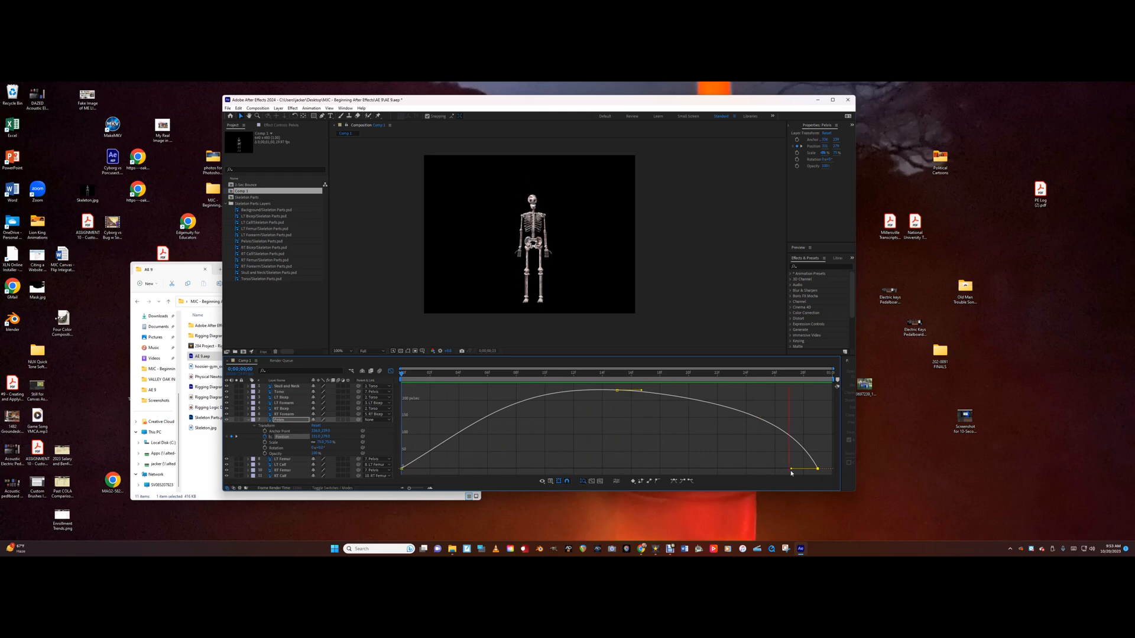
key(space)
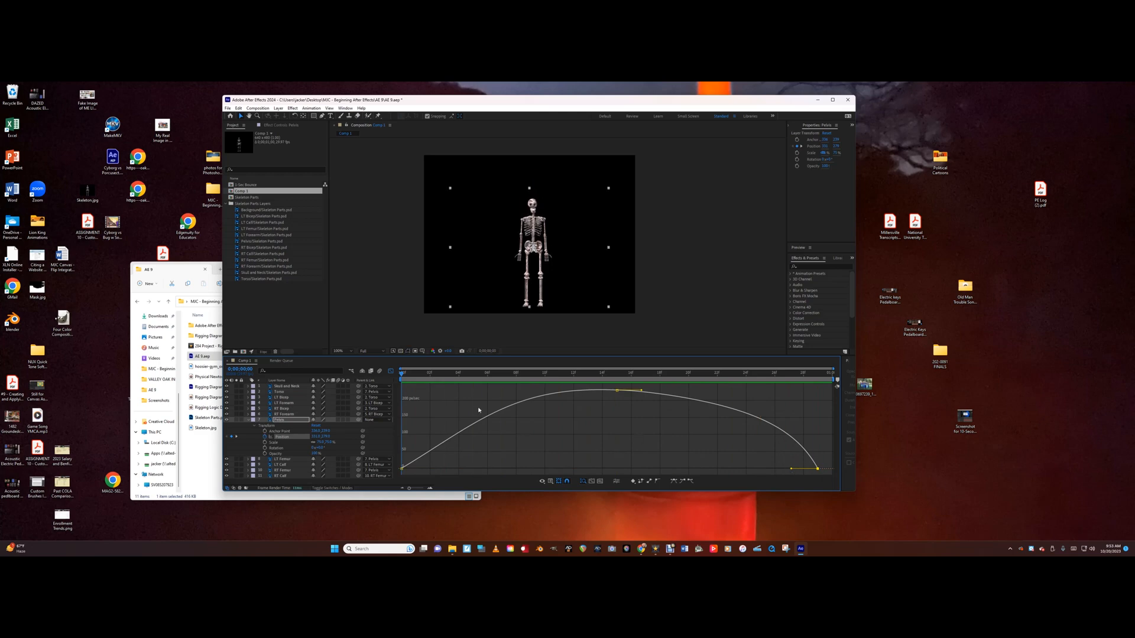
click(390, 371)
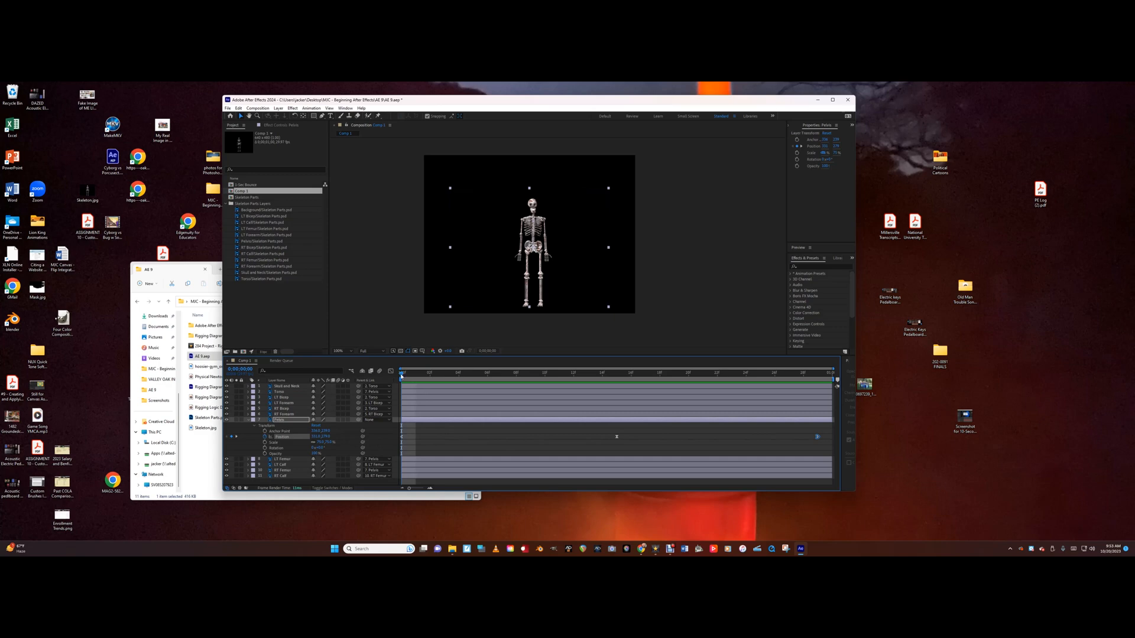
drag(412, 376, 388, 387)
click(264, 448)
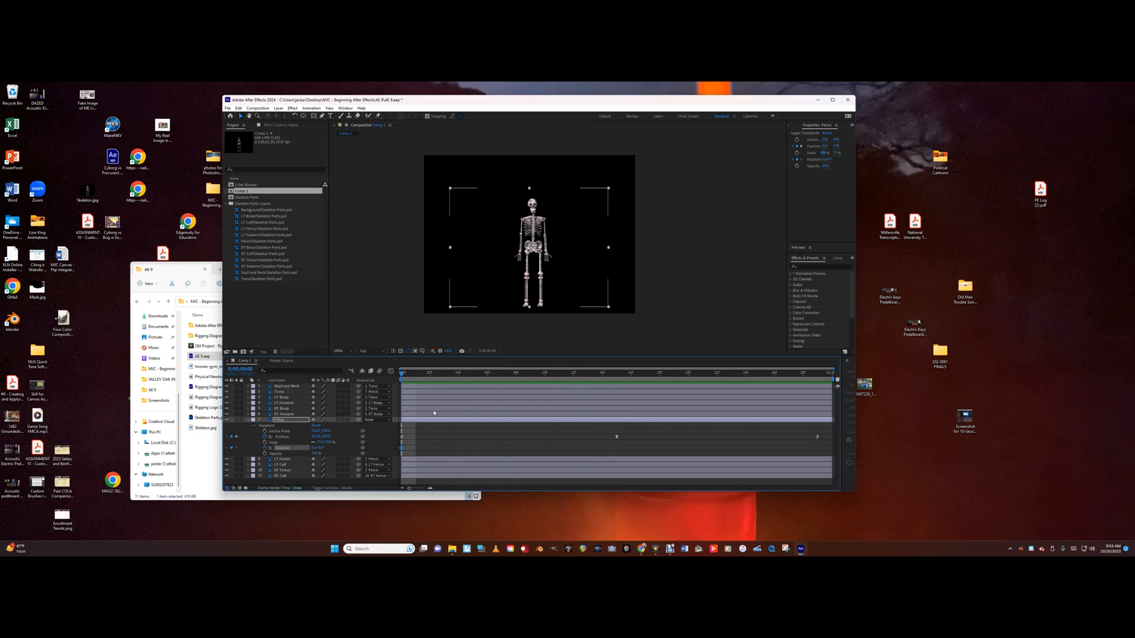
drag(406, 377, 615, 405)
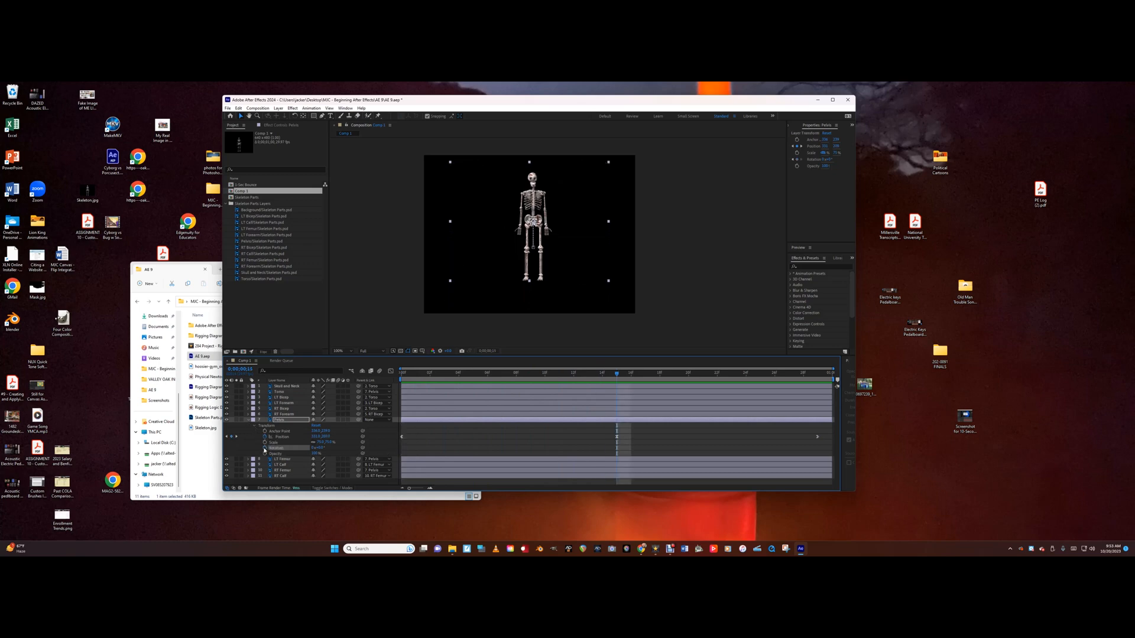
- Collapse the Pelvis layer and enable Rotation keyframing on the LT Bicep layer at the first frame
click(249, 420)
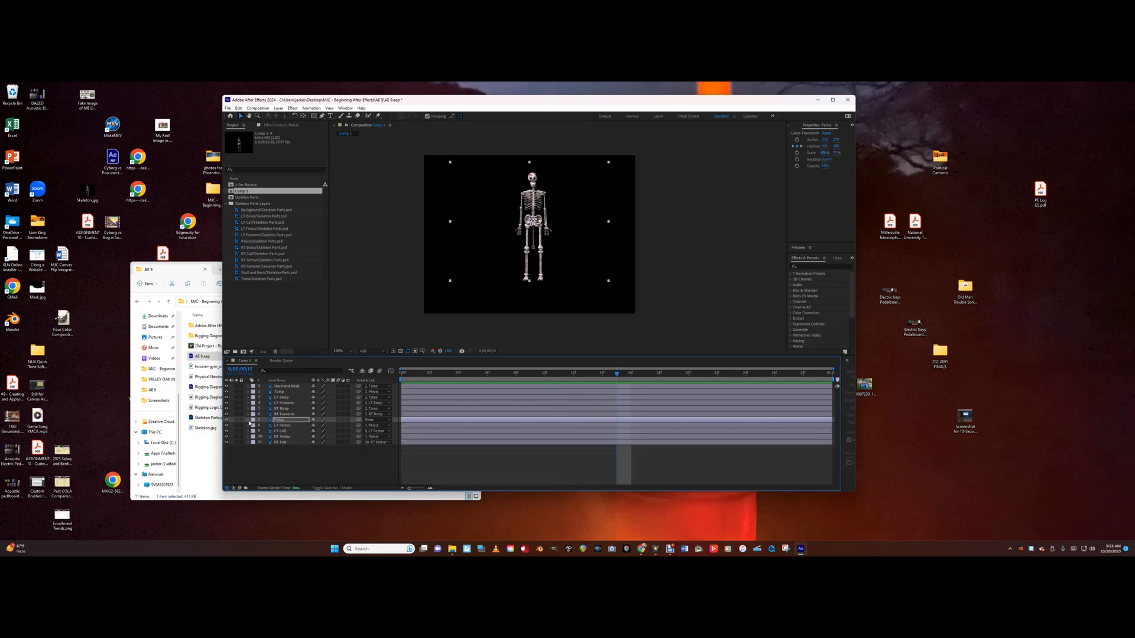
key(Home)
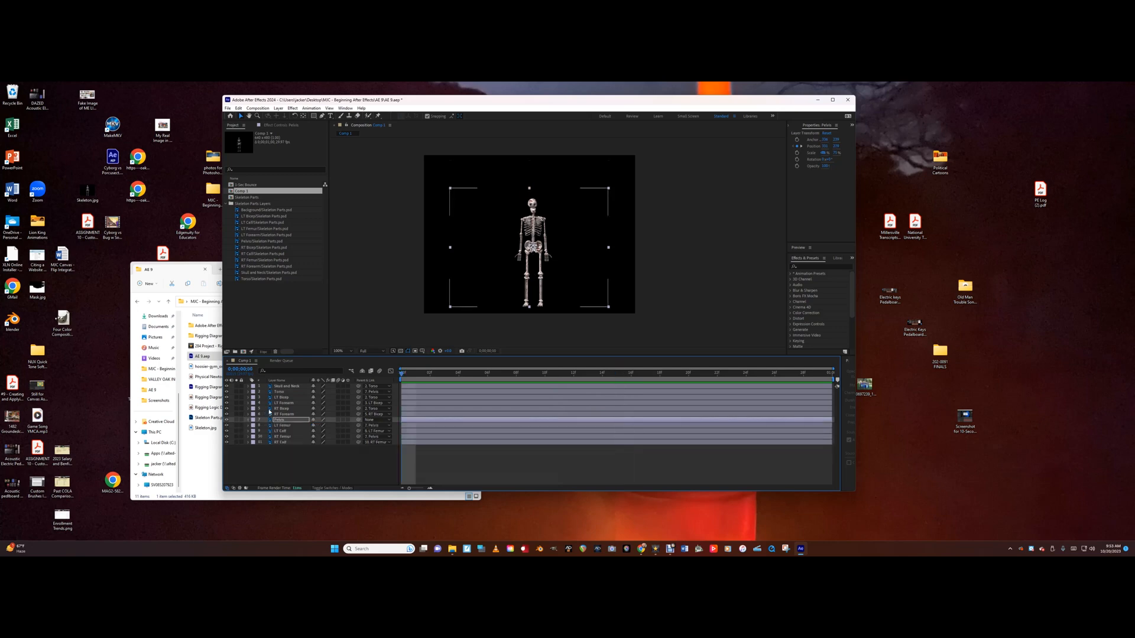
click(281, 397)
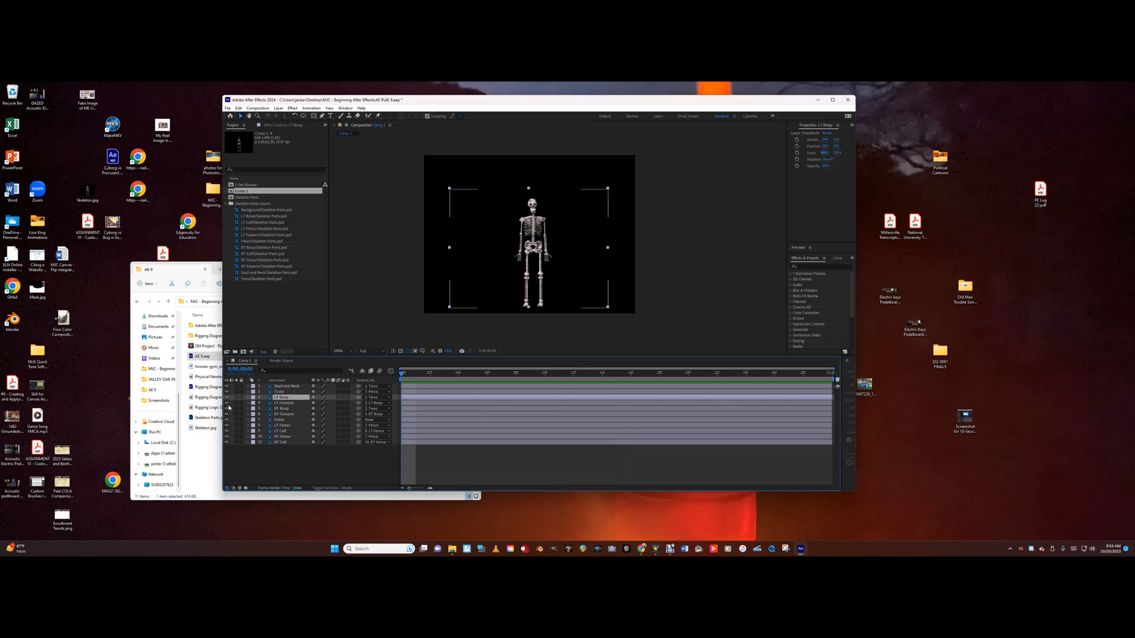
click(248, 398)
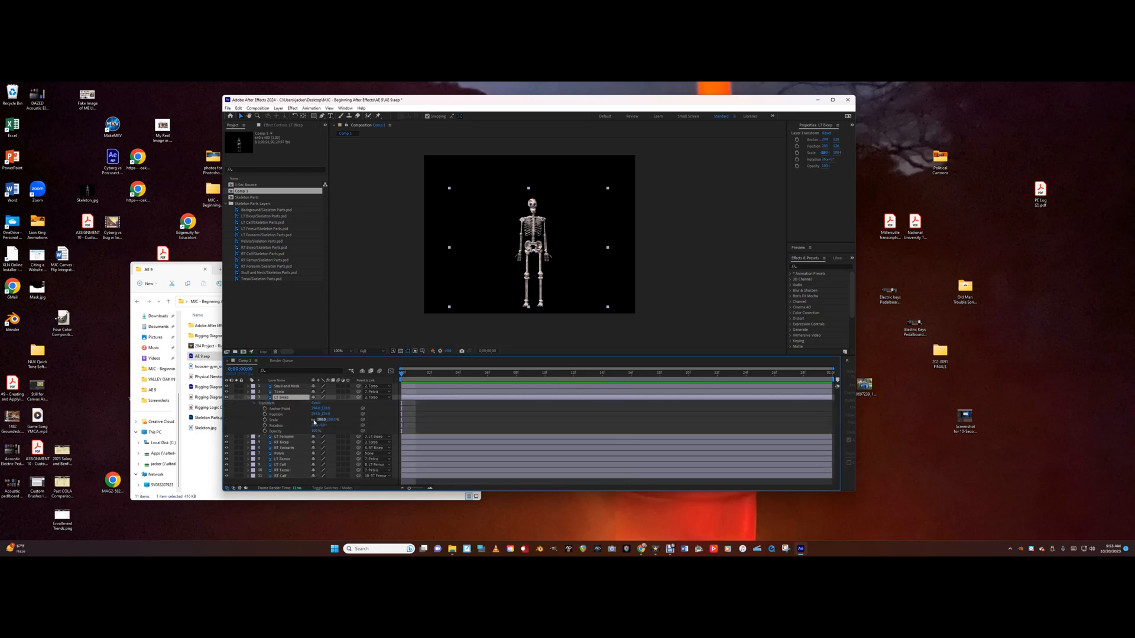
click(265, 432)
click(264, 425)
- At frame 15, rotate the LT Bicep so the arm is raised overhead
drag(402, 374, 610, 377)
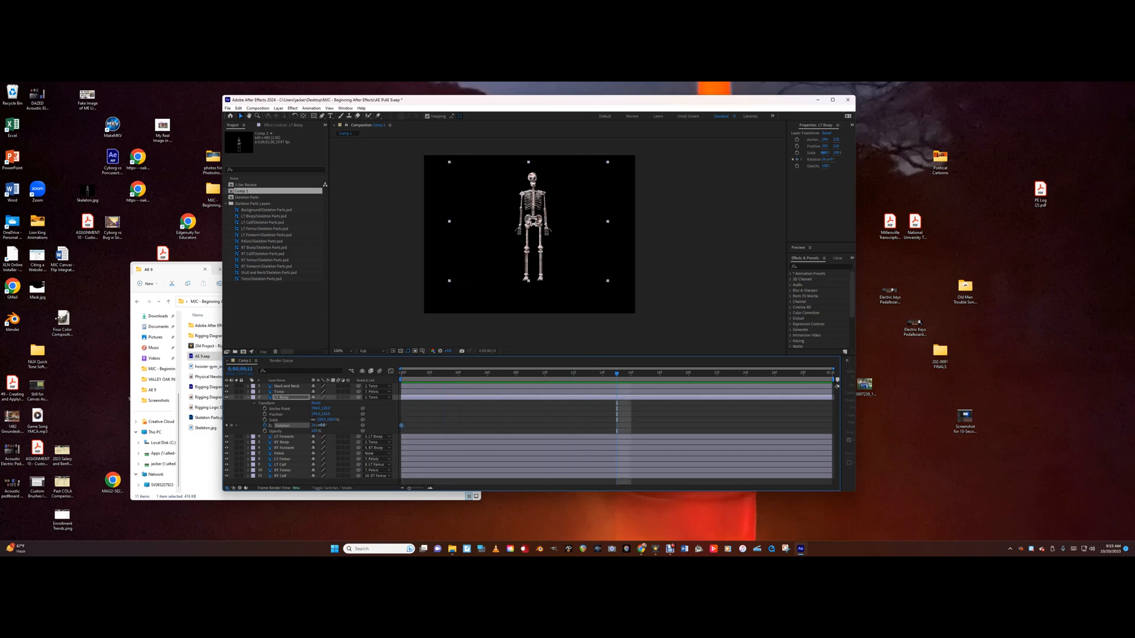
drag(322, 425, 343, 425)
drag(324, 426, 336, 425)
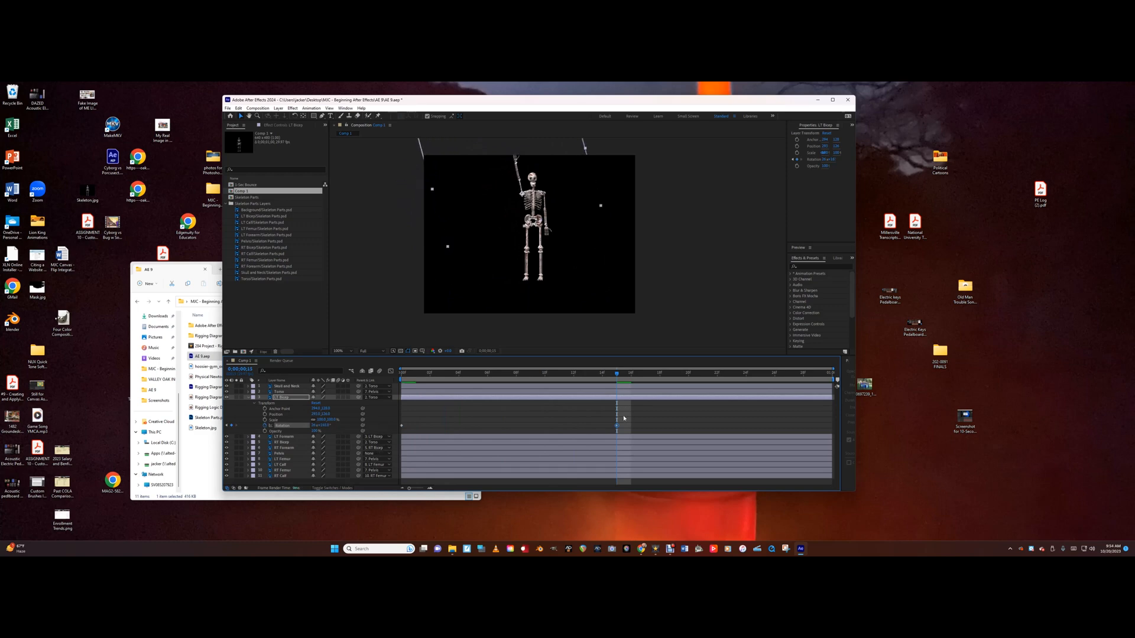
- Paste the LT Bicep's starting rotation keyframe at frame 29, and preview the arm swing from the start
key(End)
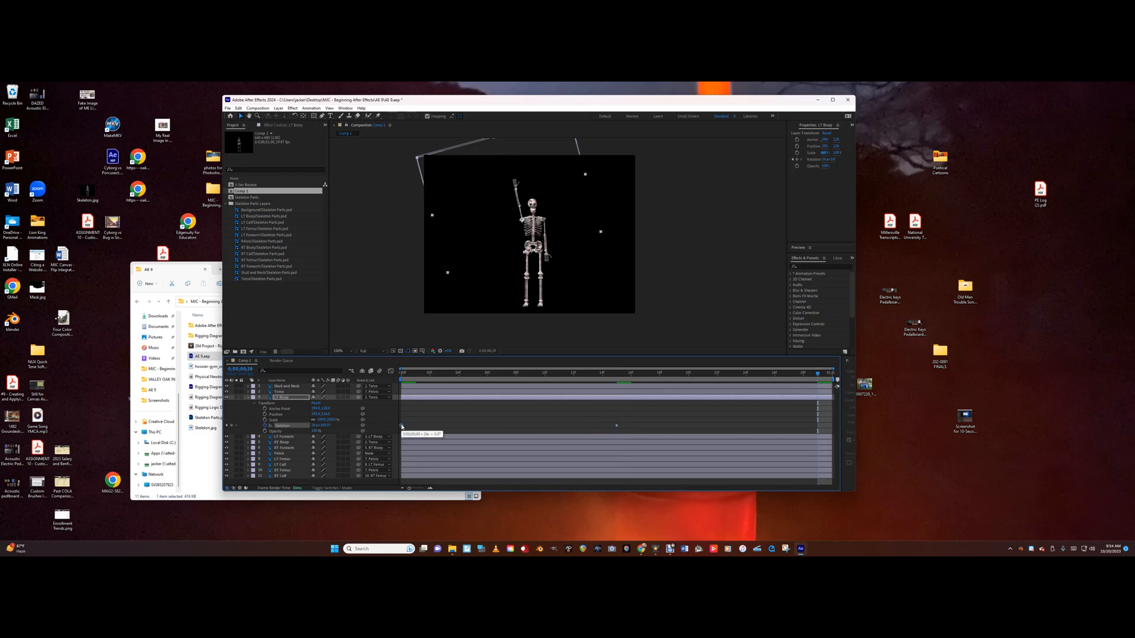
key(ctrl+v)
key(Home)
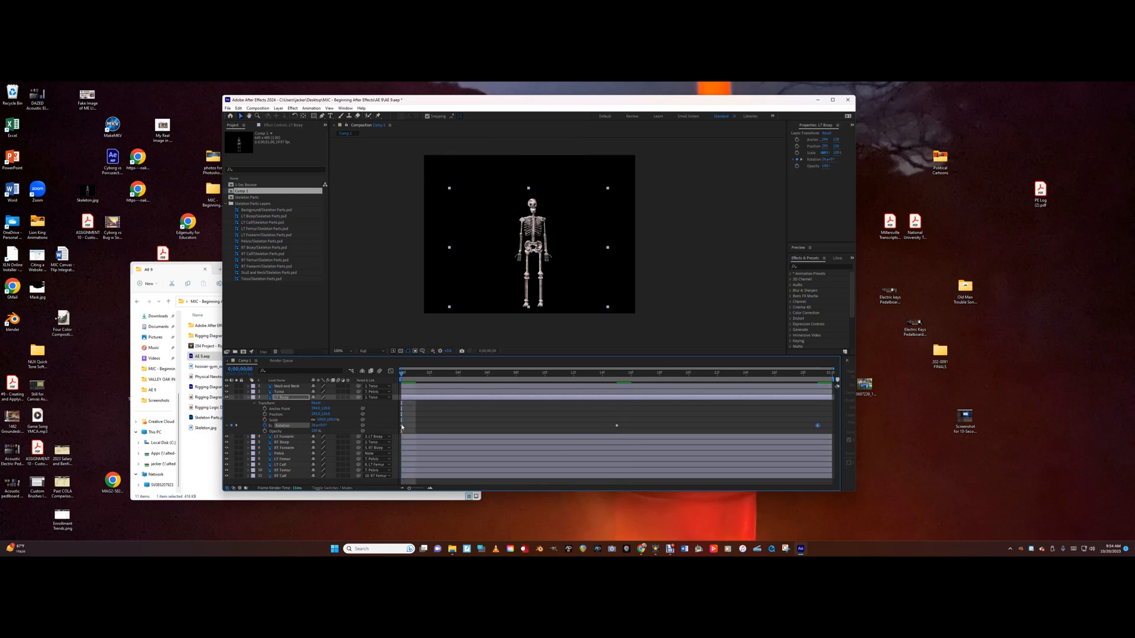
key(space)
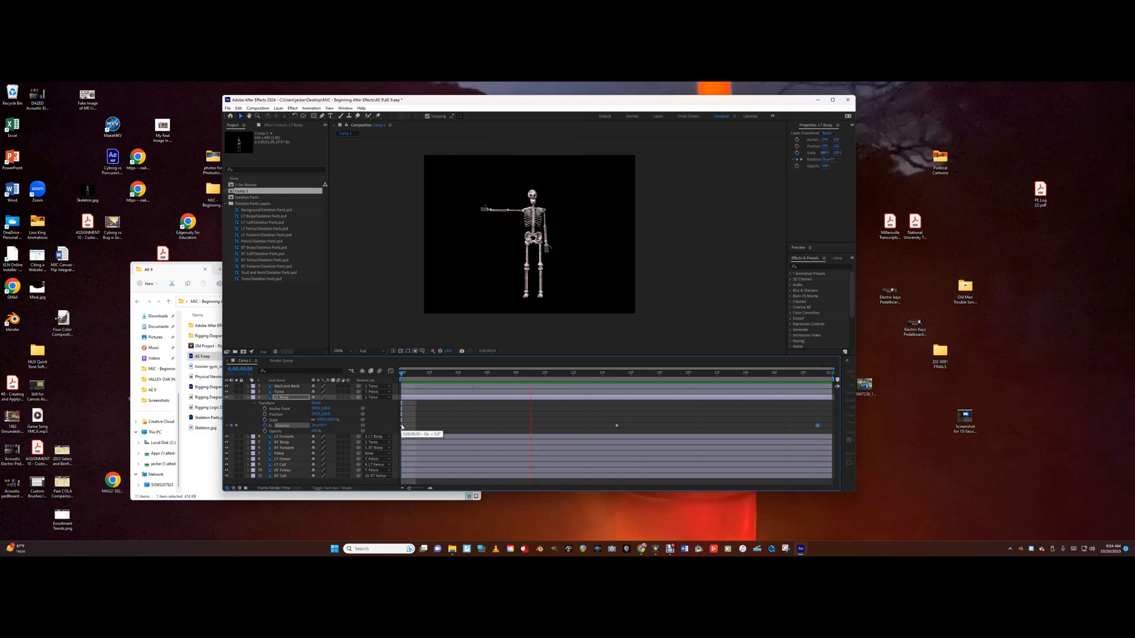
key(space)
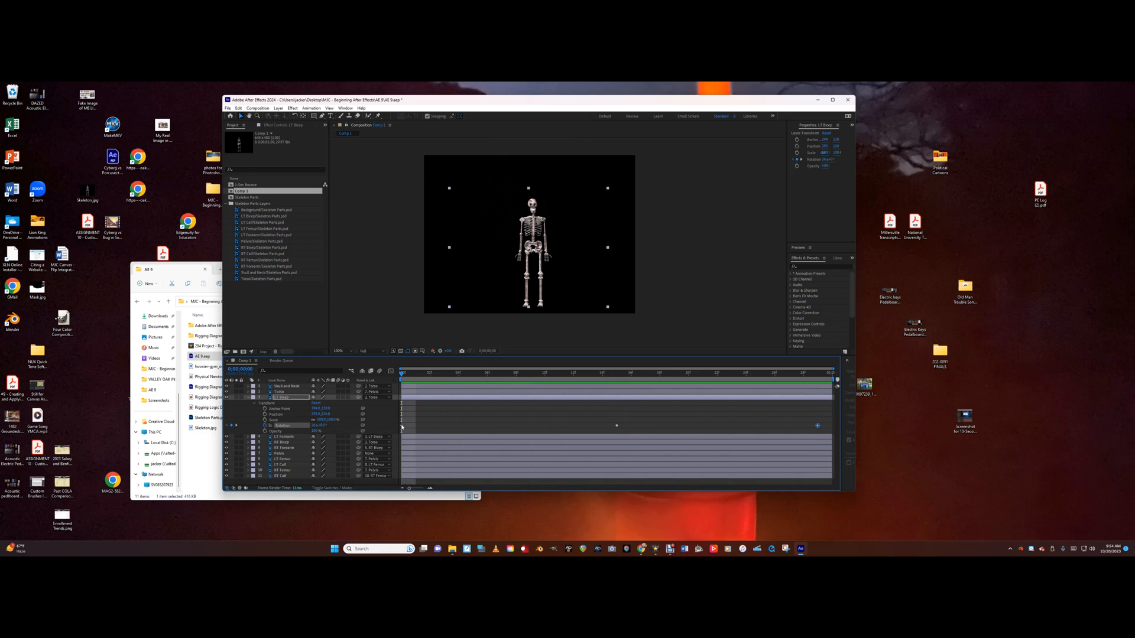
- Collapse the LT Bicep layer and enable Rotation keyframing on the RT Bicep layer at the first frame
click(248, 397)
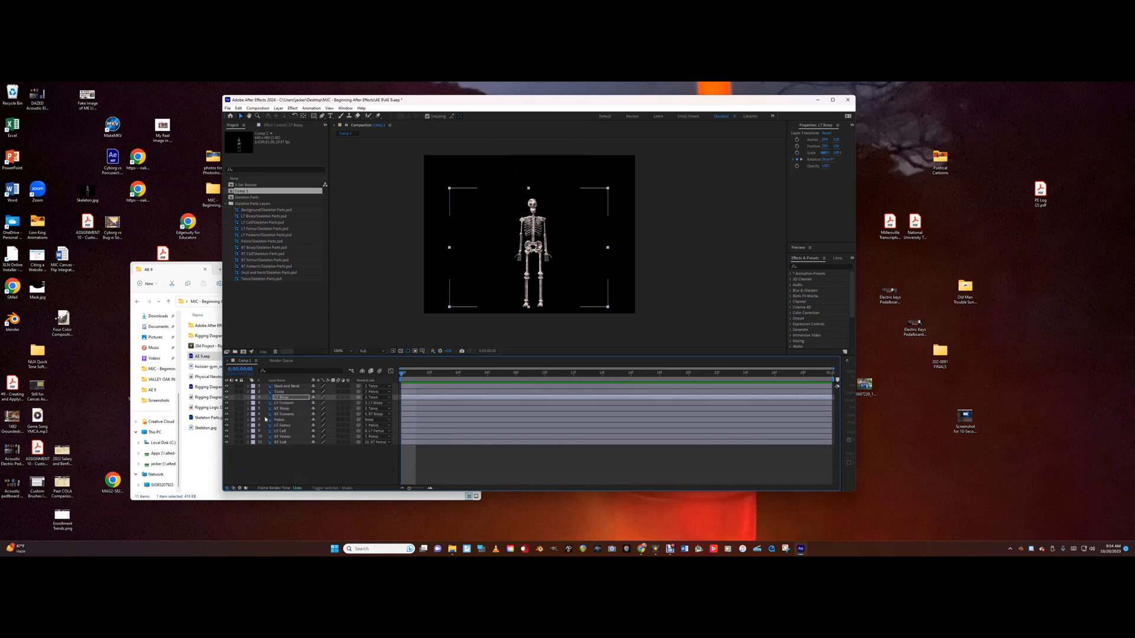
click(246, 408)
click(248, 409)
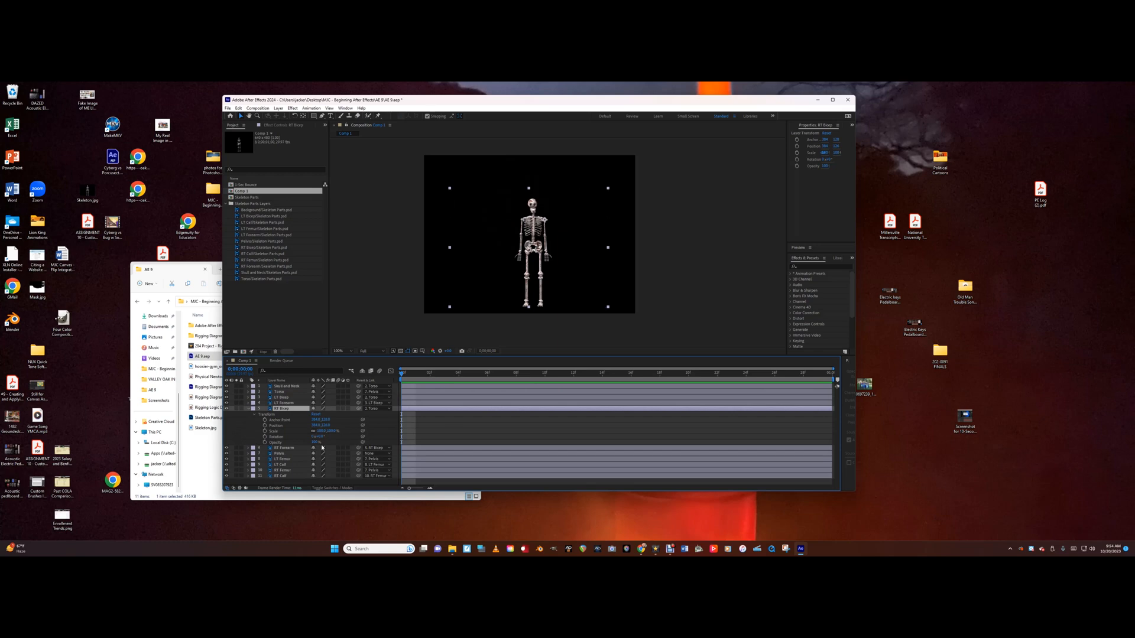
click(264, 436)
- At frame 14, rotate the RT Bicep the opposite way so the other arm is raised overhead, and preview the motion
drag(402, 374, 614, 392)
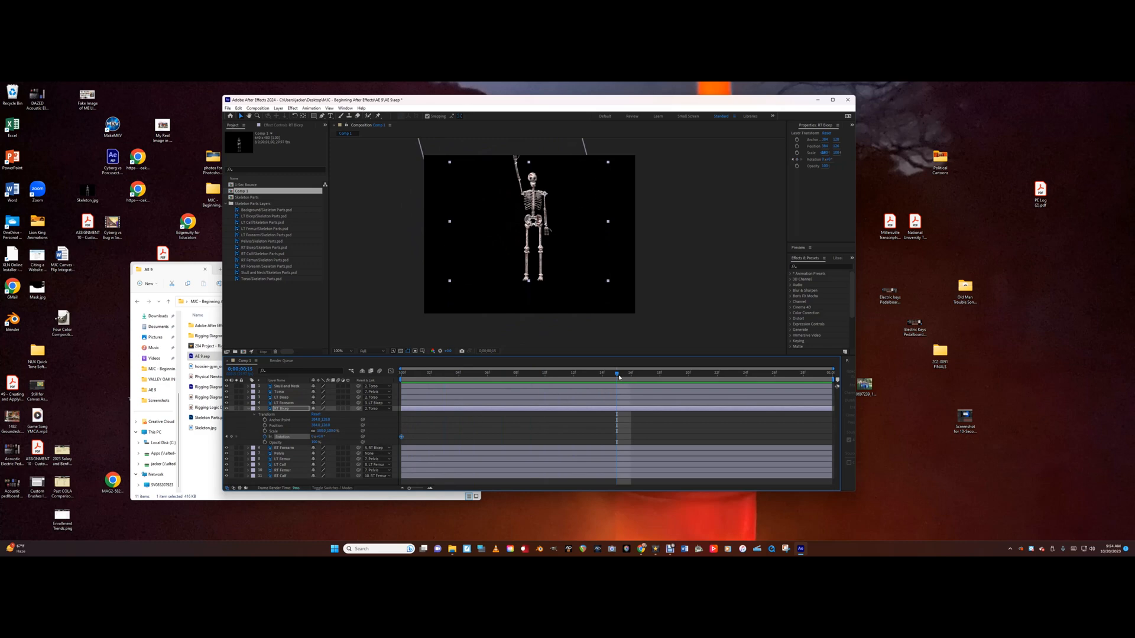
click(608, 382)
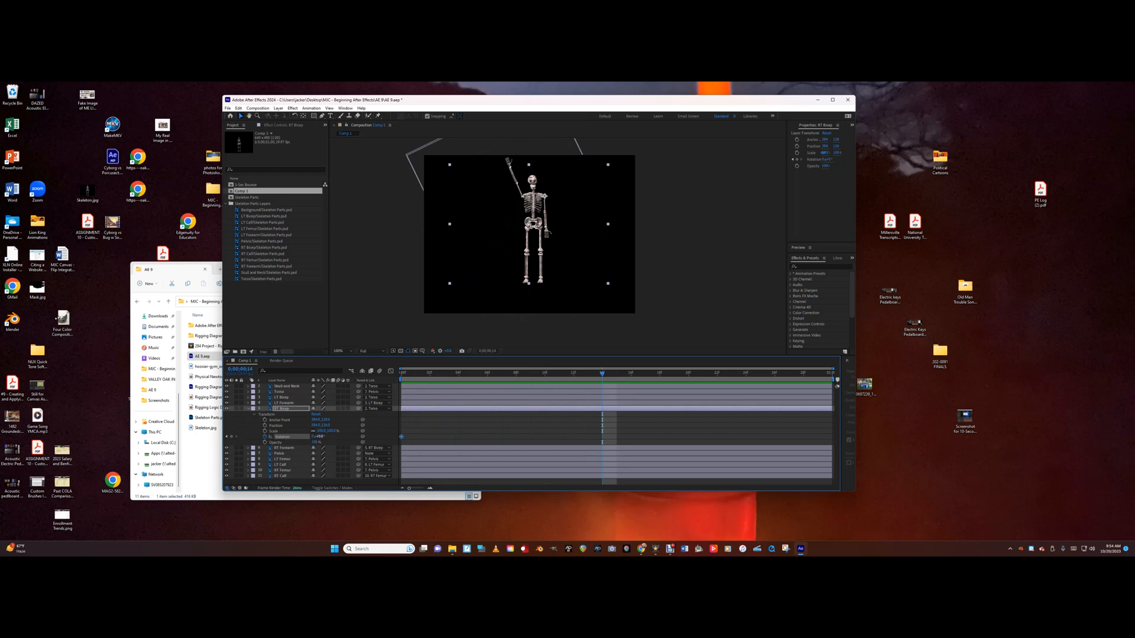
drag(321, 437, 270, 437)
click(603, 374)
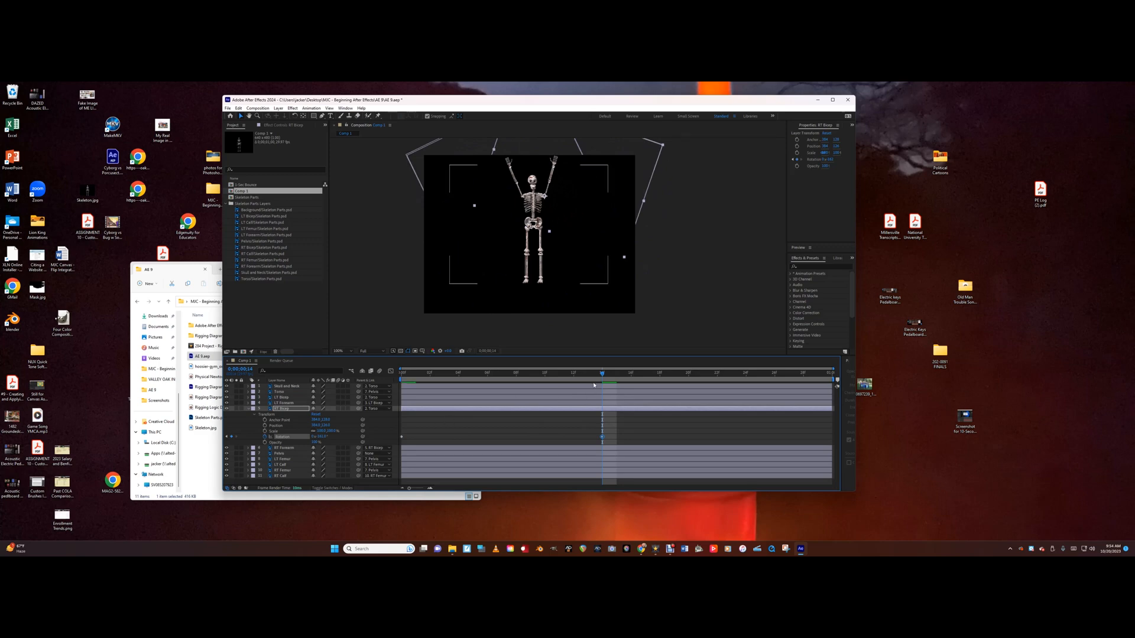
key(space)
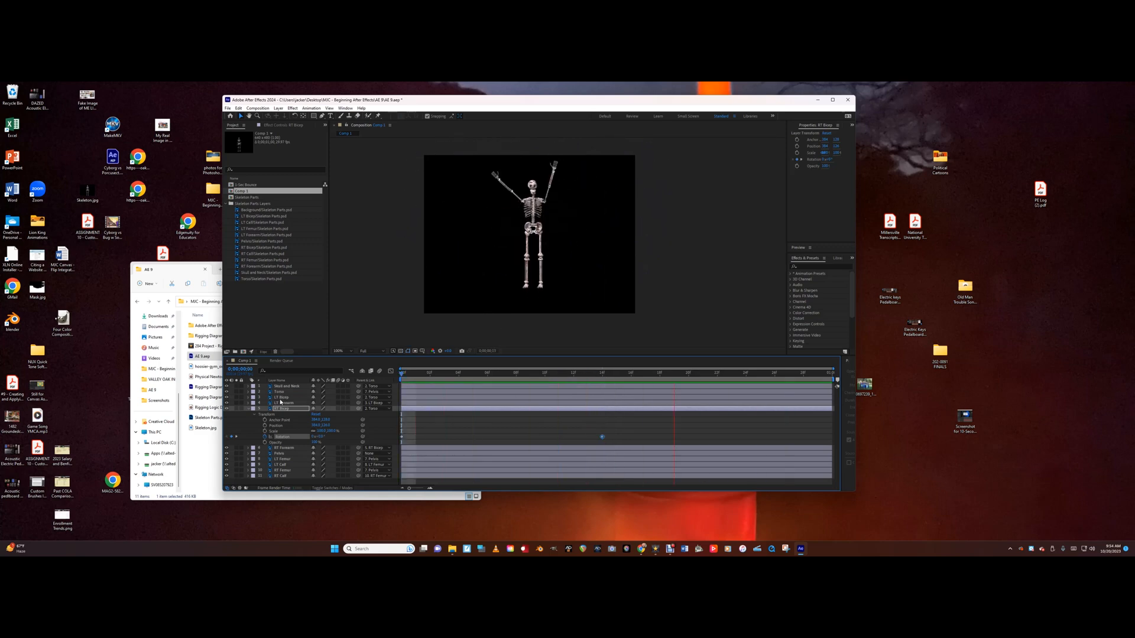
key(space)
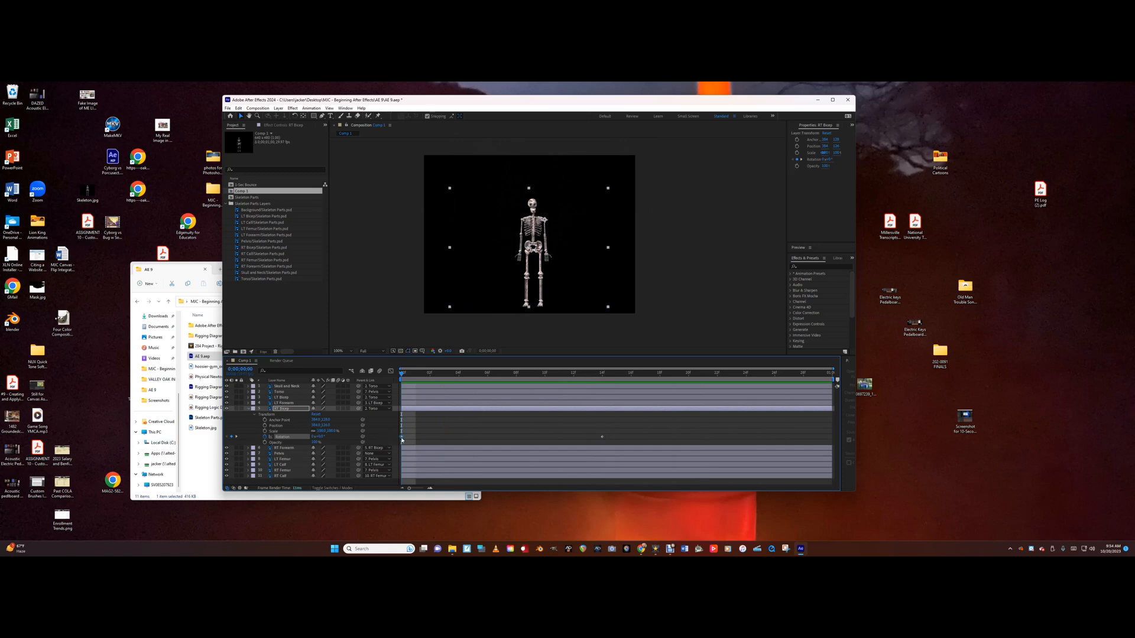
- Paste the RT Bicep's starting rotation keyframe at frame 29, and preview both arms swinging from the start
mouse_move(402, 440)
key(End)
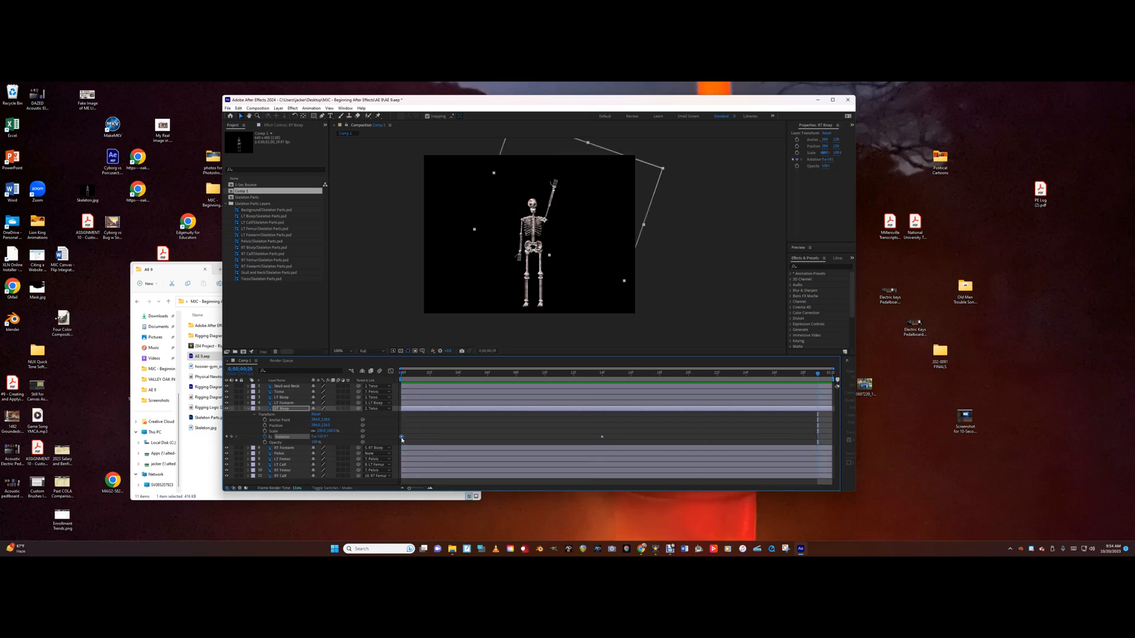
key(ctrl+v)
key(Home)
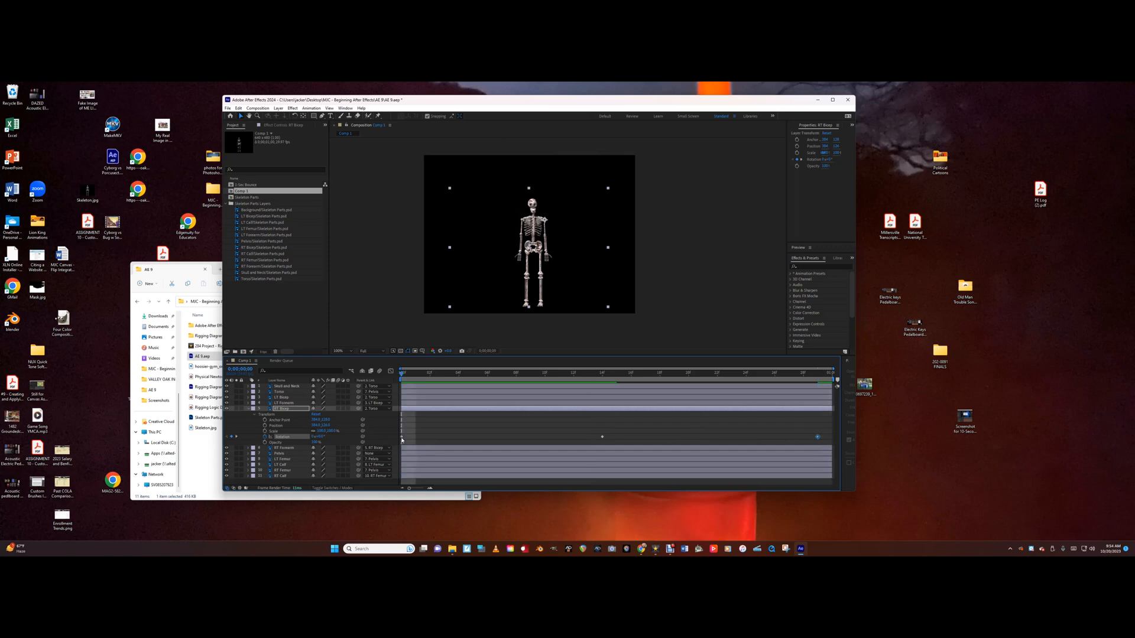
key(space)
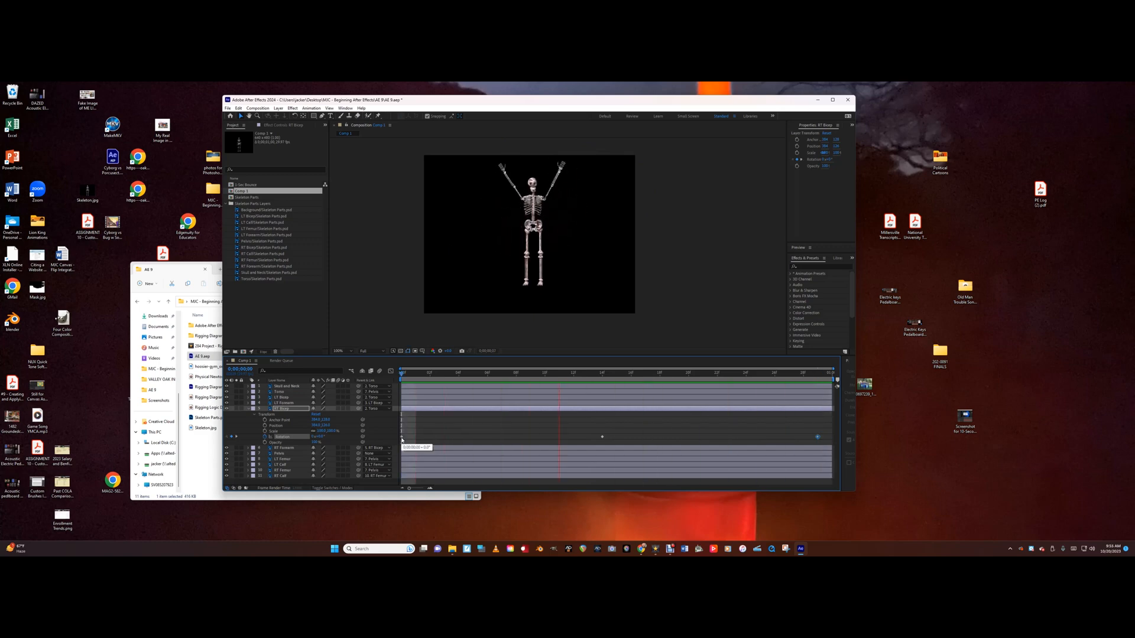
key(space)
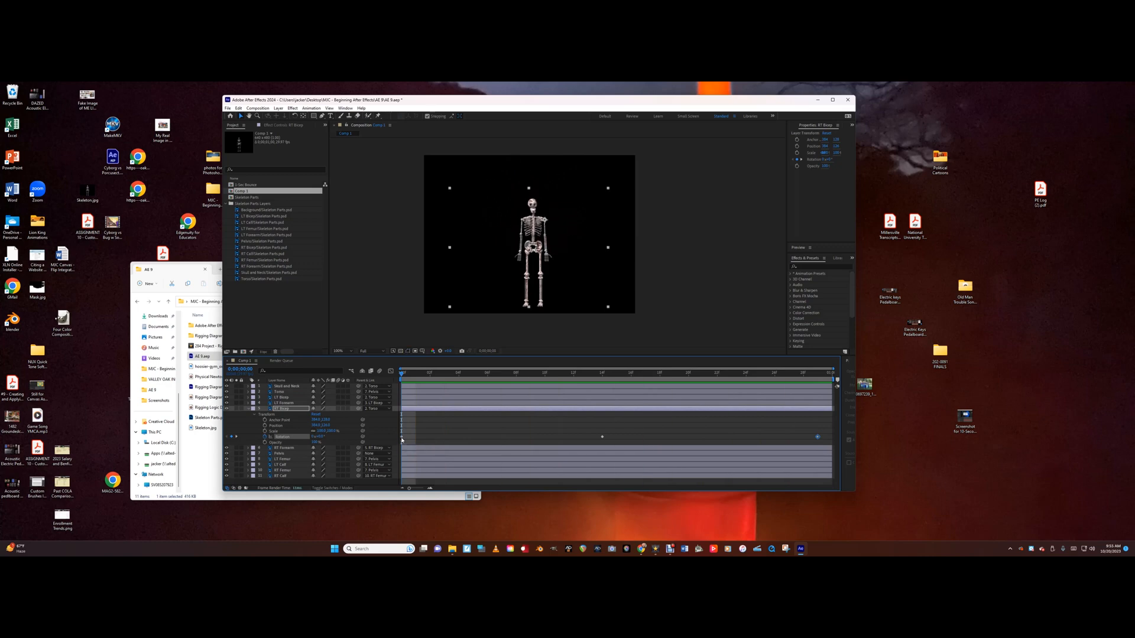
- Collapse the RT Bicep layer and enable Rotation keyframing on the RT Forearm layer at the first frame
click(248, 409)
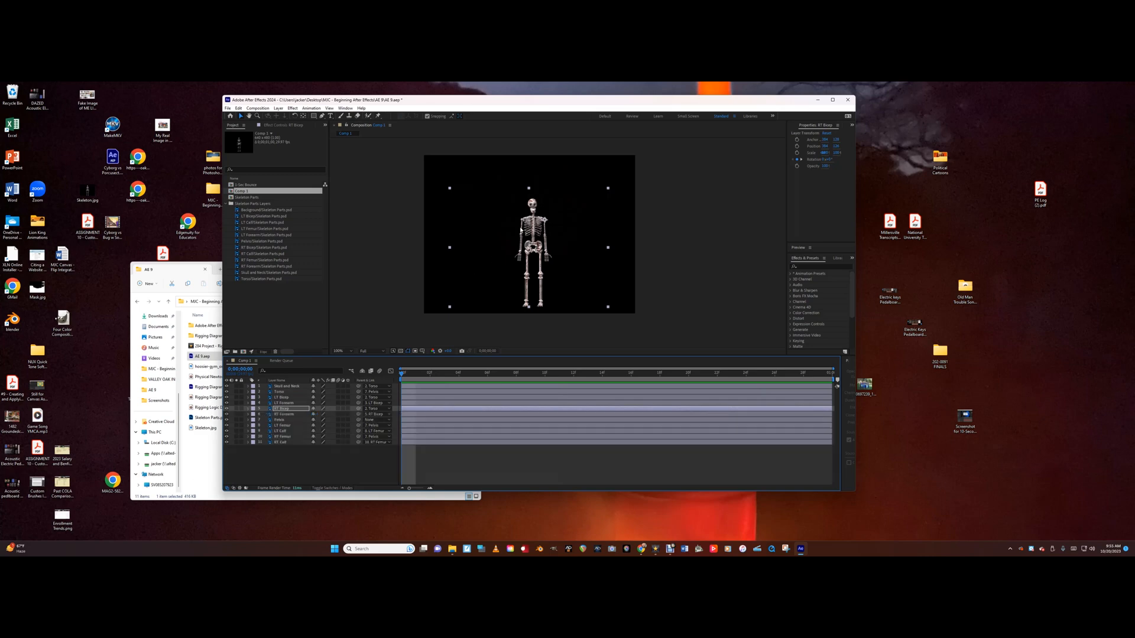
click(284, 414)
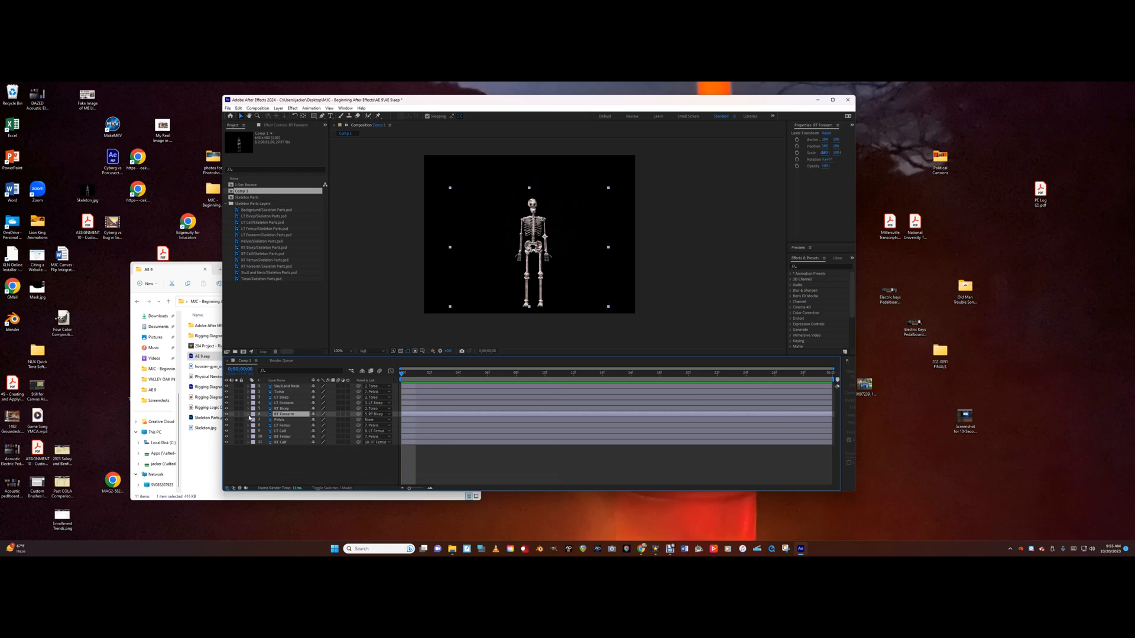
click(248, 414)
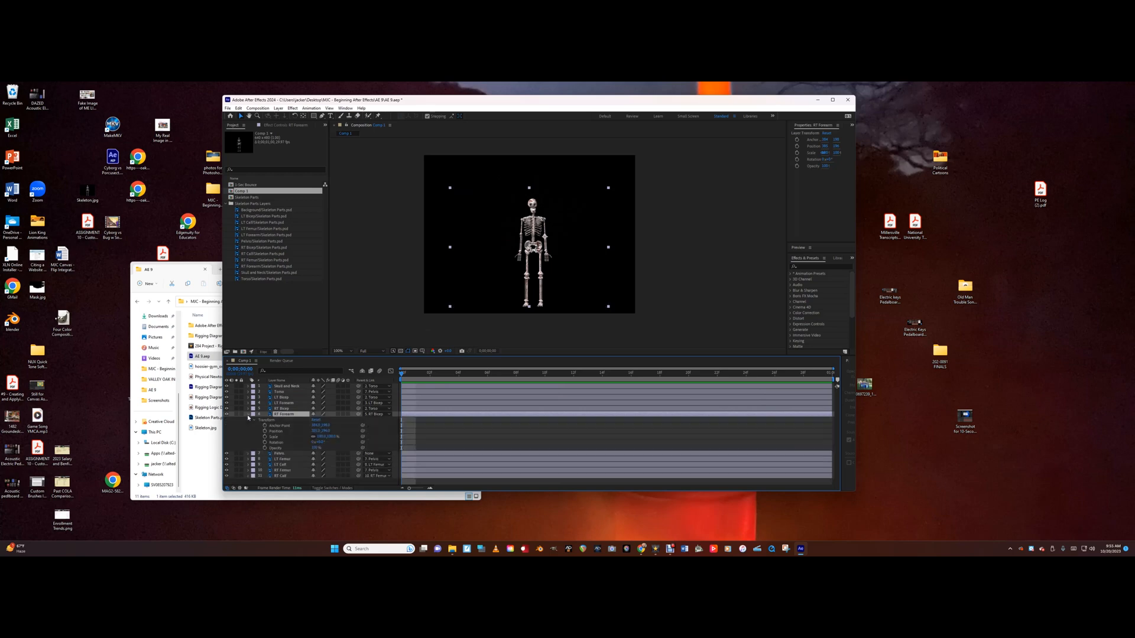
click(265, 443)
- Set an RT Forearm Rotation keyframe at frame 4, and rotate the forearm inward above the head at frame 15
drag(401, 376, 460, 391)
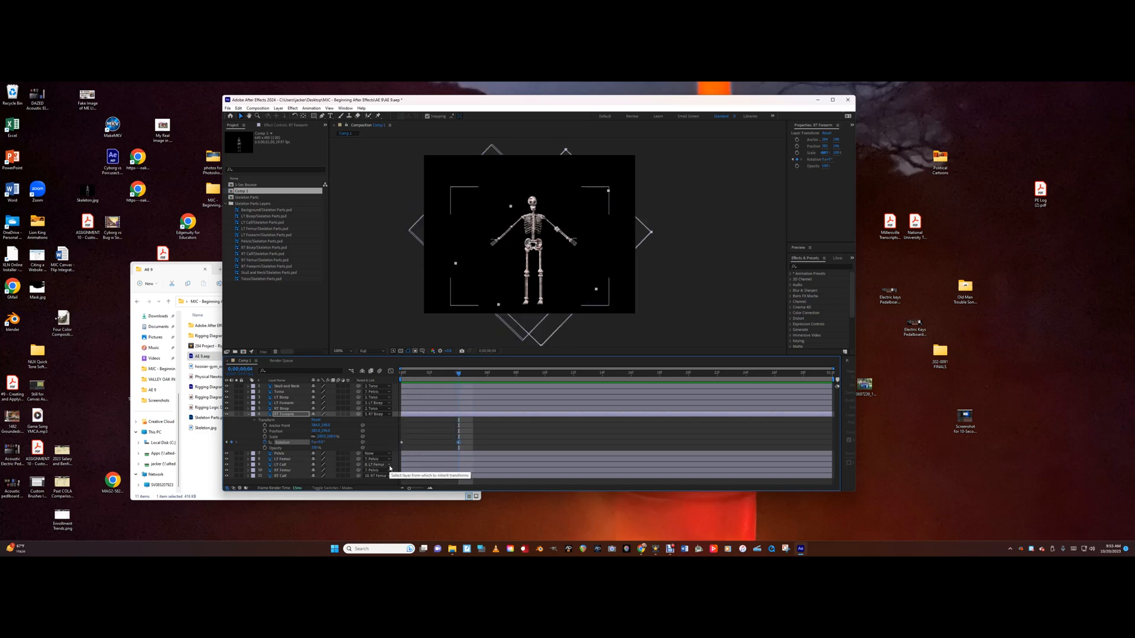
drag(457, 390, 616, 383)
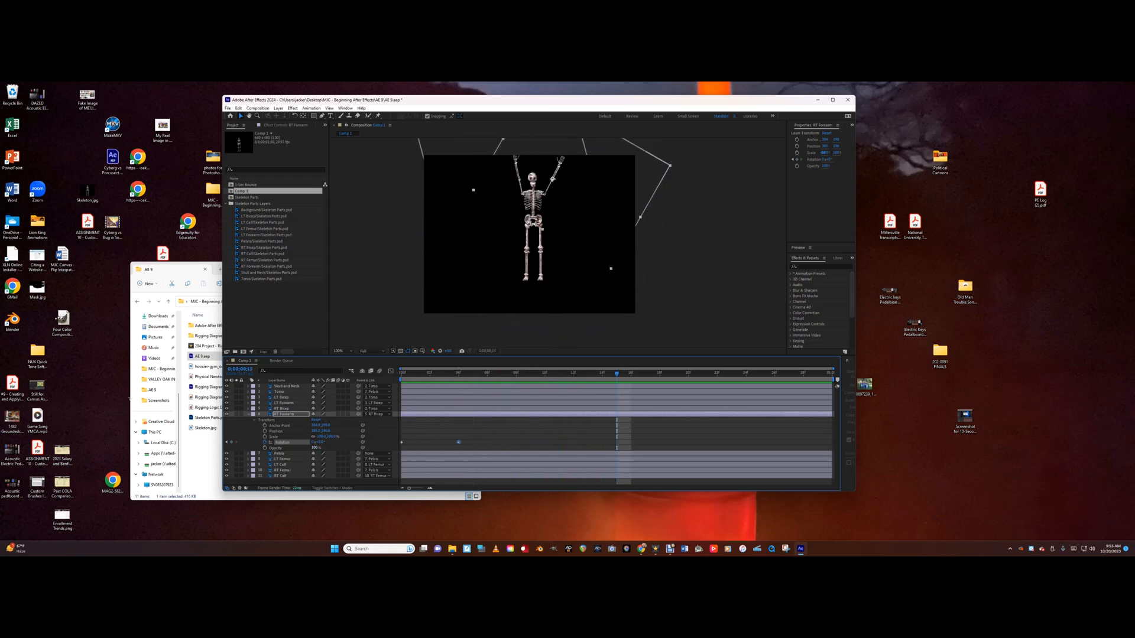
drag(320, 442, 306, 447)
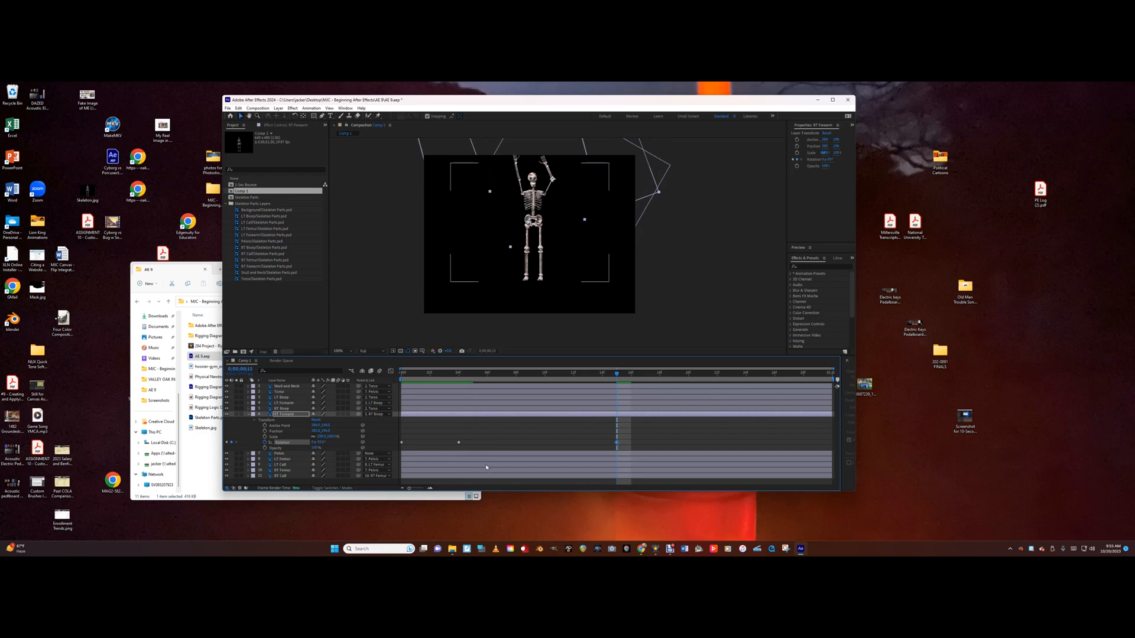
- Paste the RT Forearm's starting rotation keyframe at frame 29, and preview the forearm motion
key(space)
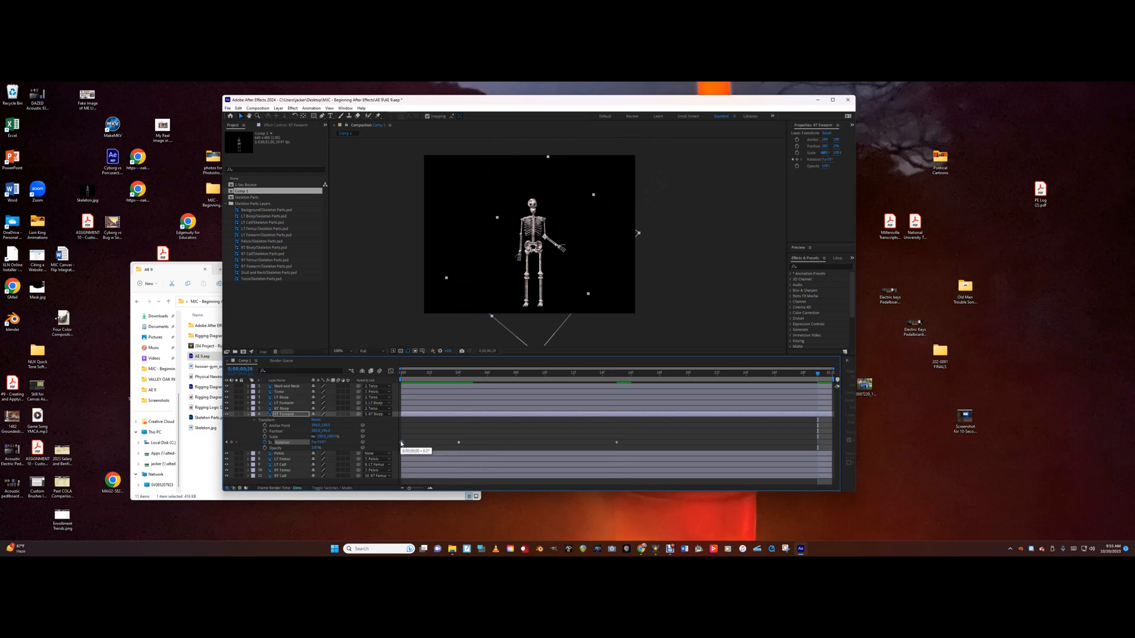
key(ctrl+v)
key(space)
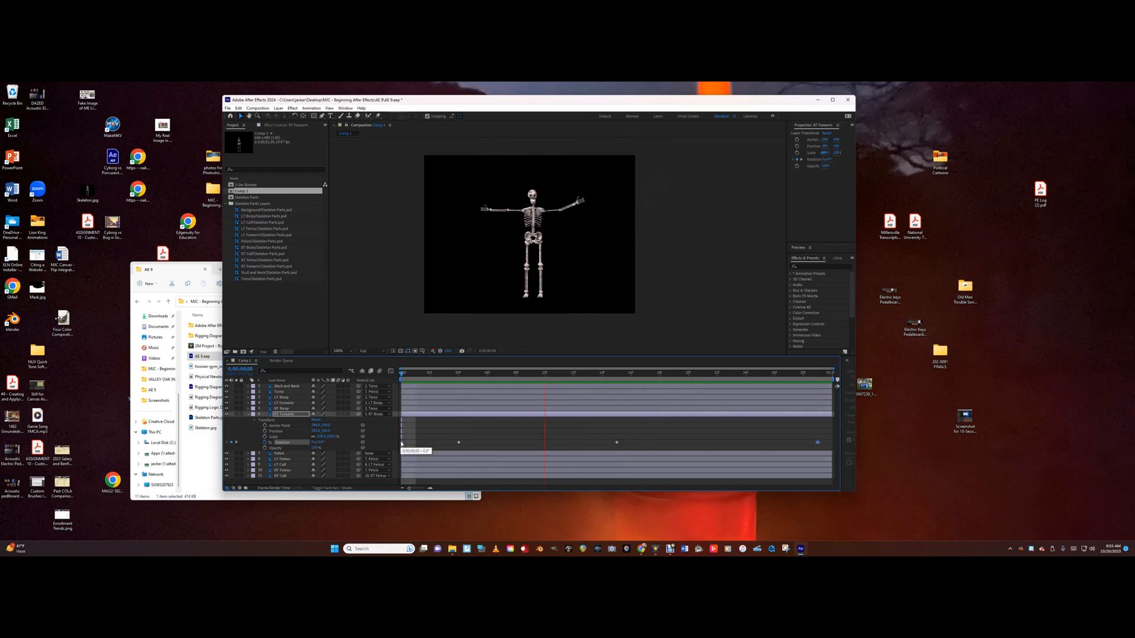
key(space)
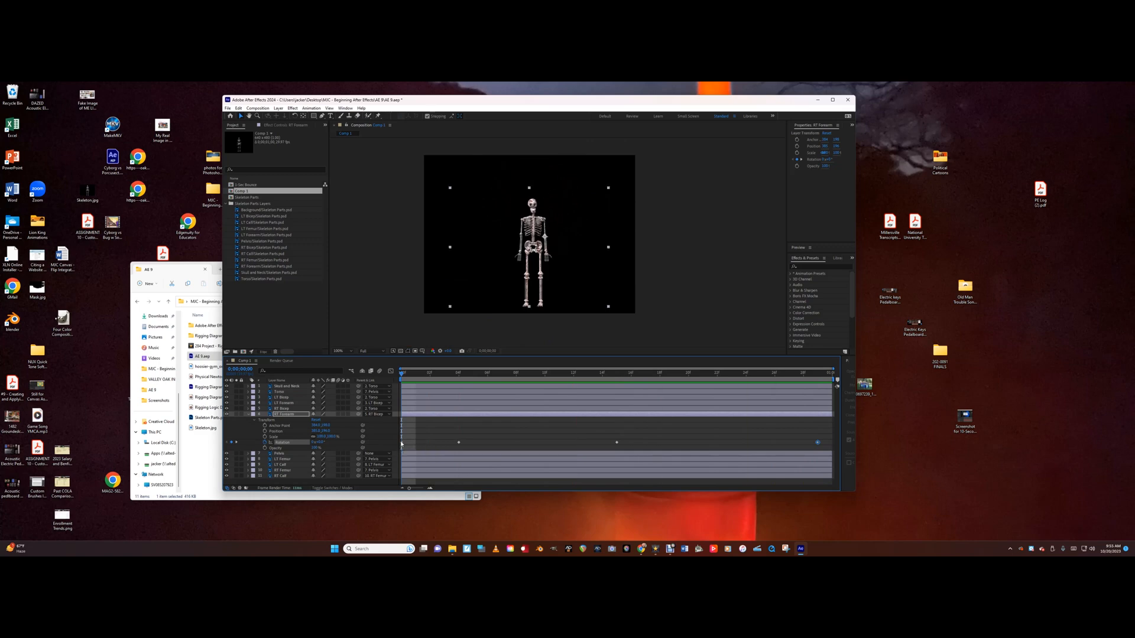
- Enable Rotation keyframing on the LT Forearm layer at the first frame, and rotate the forearm inward above the head at frame 14
click(249, 416)
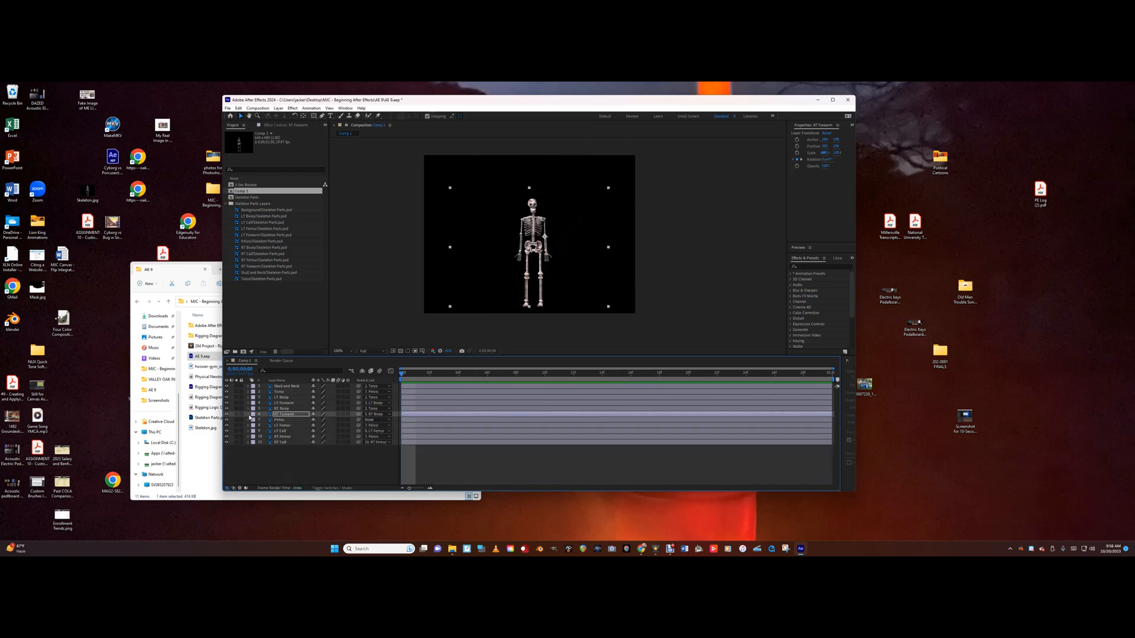
click(281, 403)
click(248, 403)
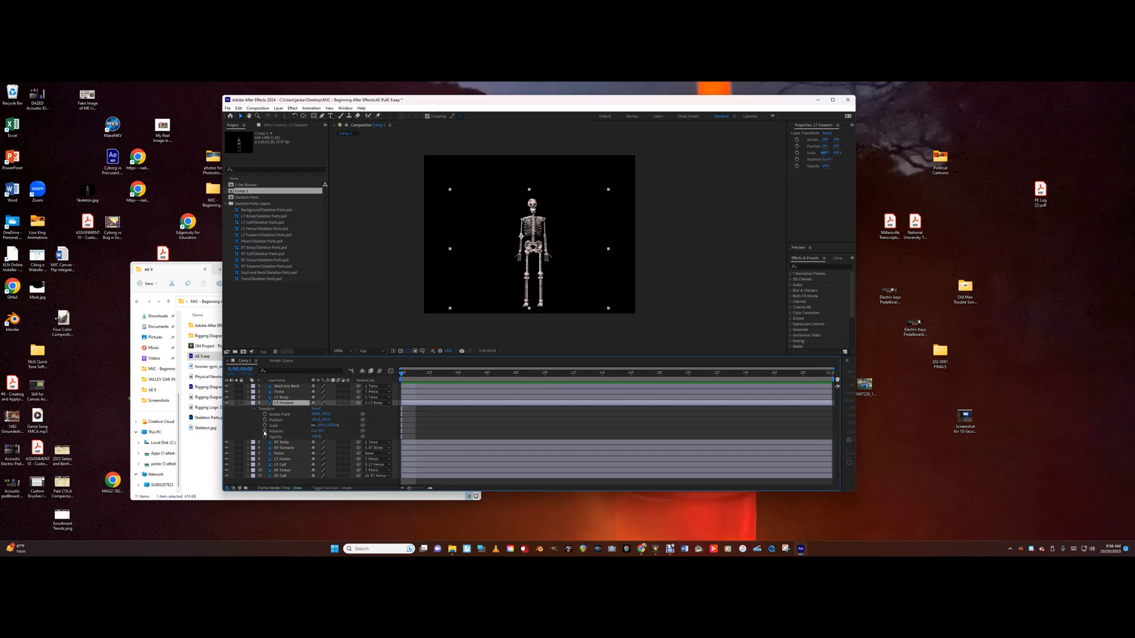
click(265, 432)
drag(403, 374, 596, 375)
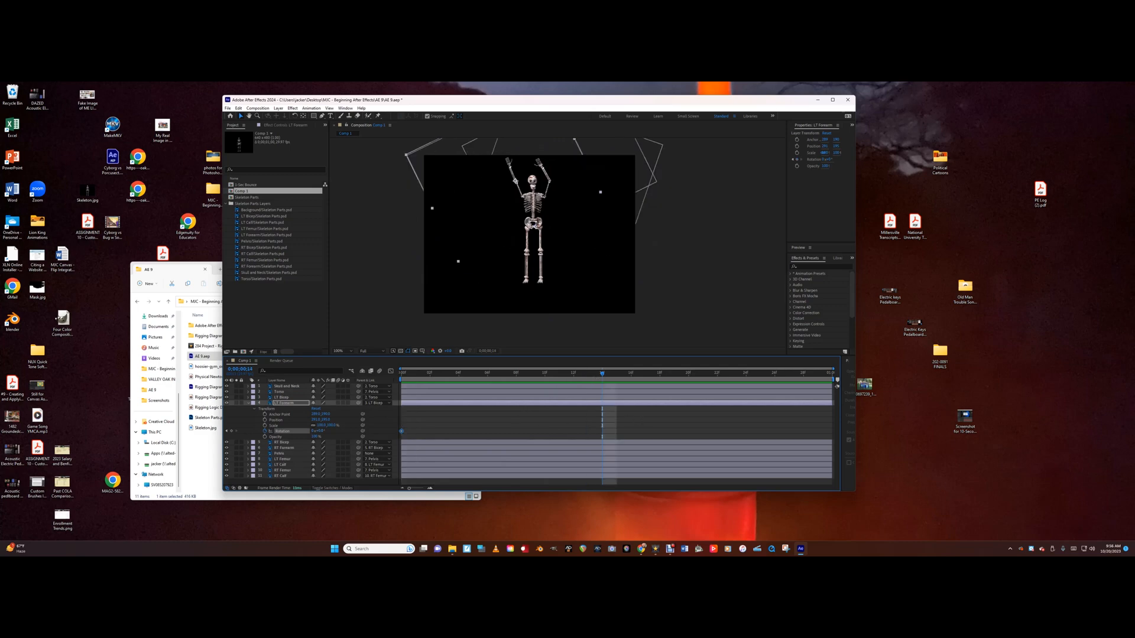
drag(319, 431, 338, 431)
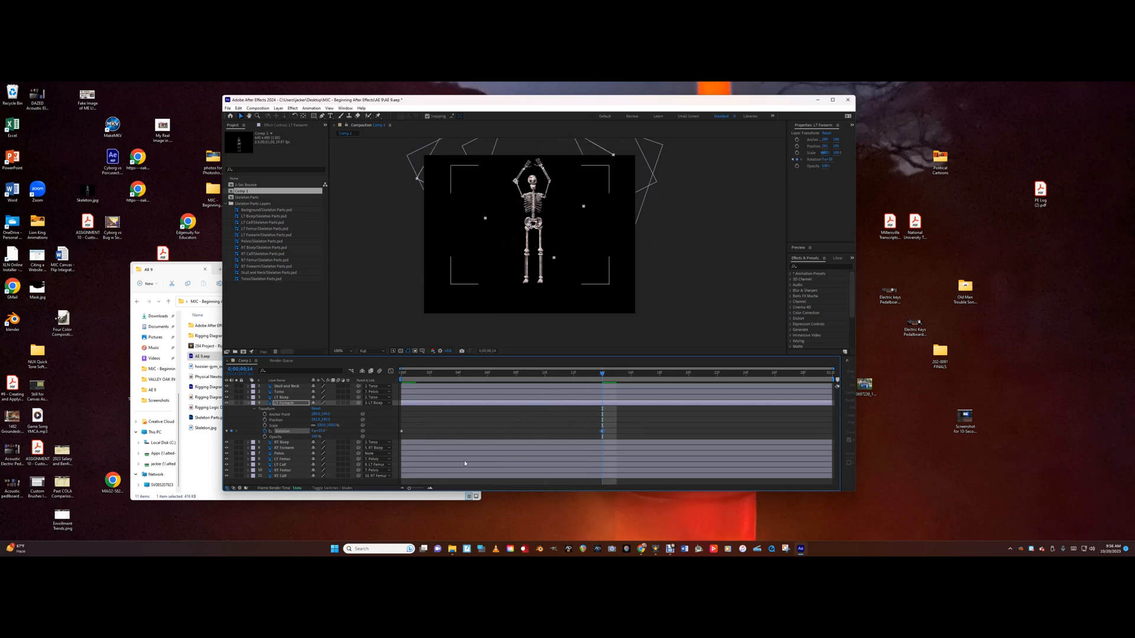
- Paste the LT Forearm's starting rotation keyframe at frame 29, and preview the full arm animation
key(space)
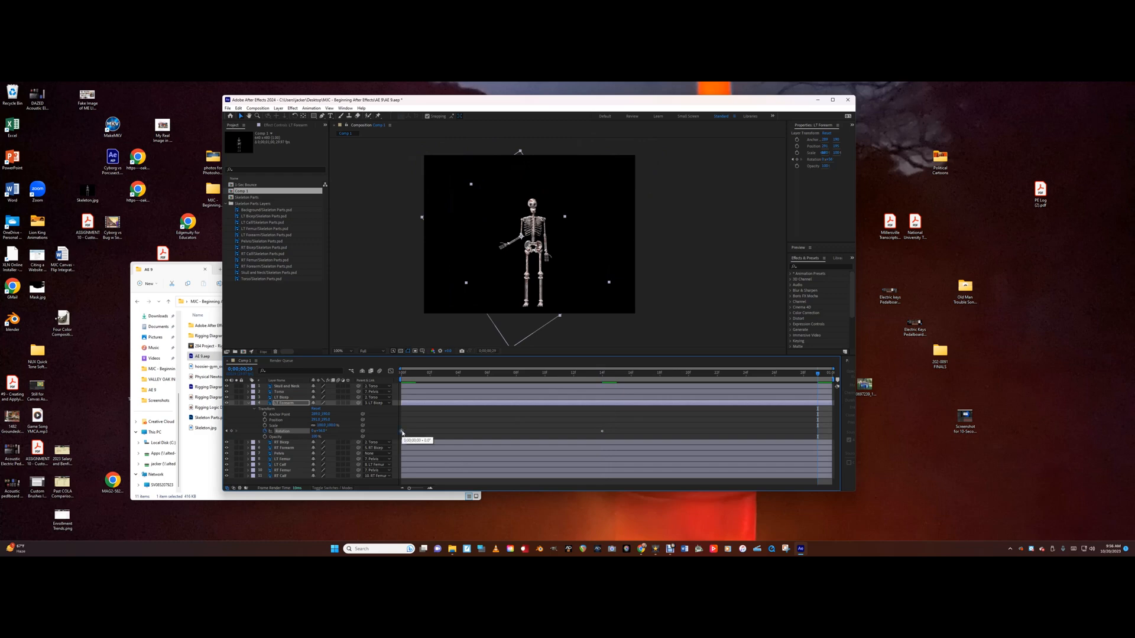
key(ctrl+v)
key(Home)
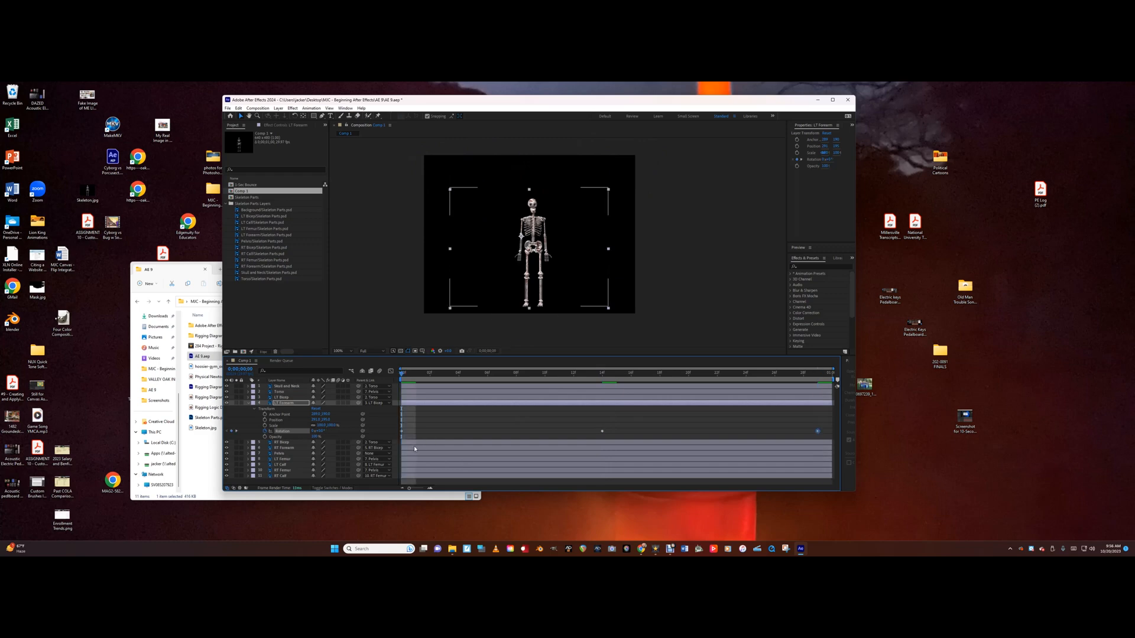
key(space)
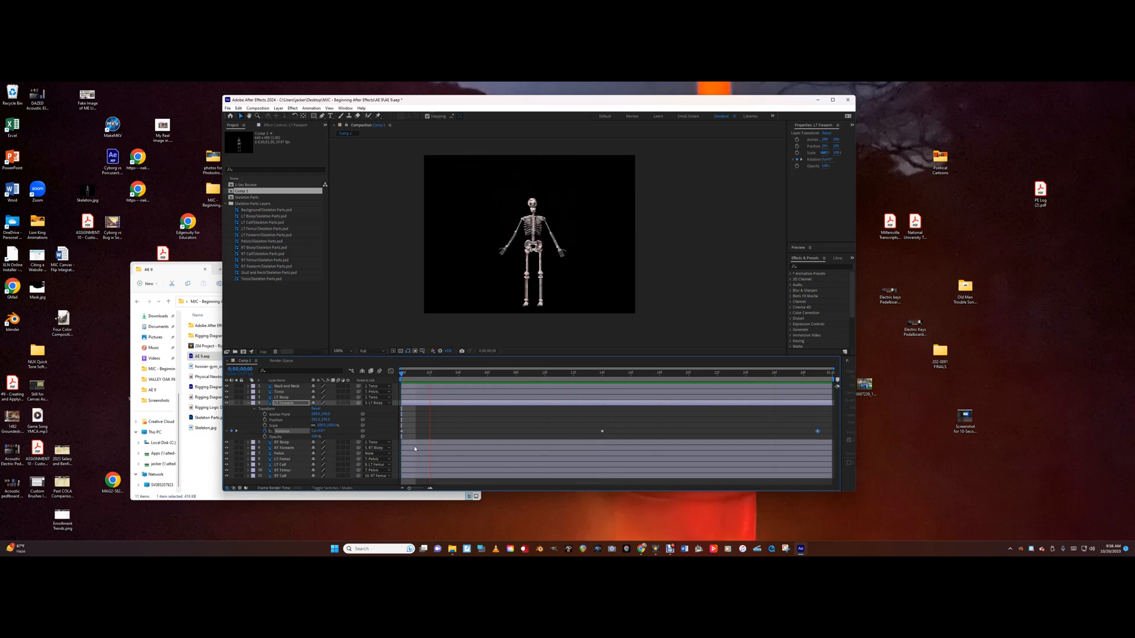
key(space)
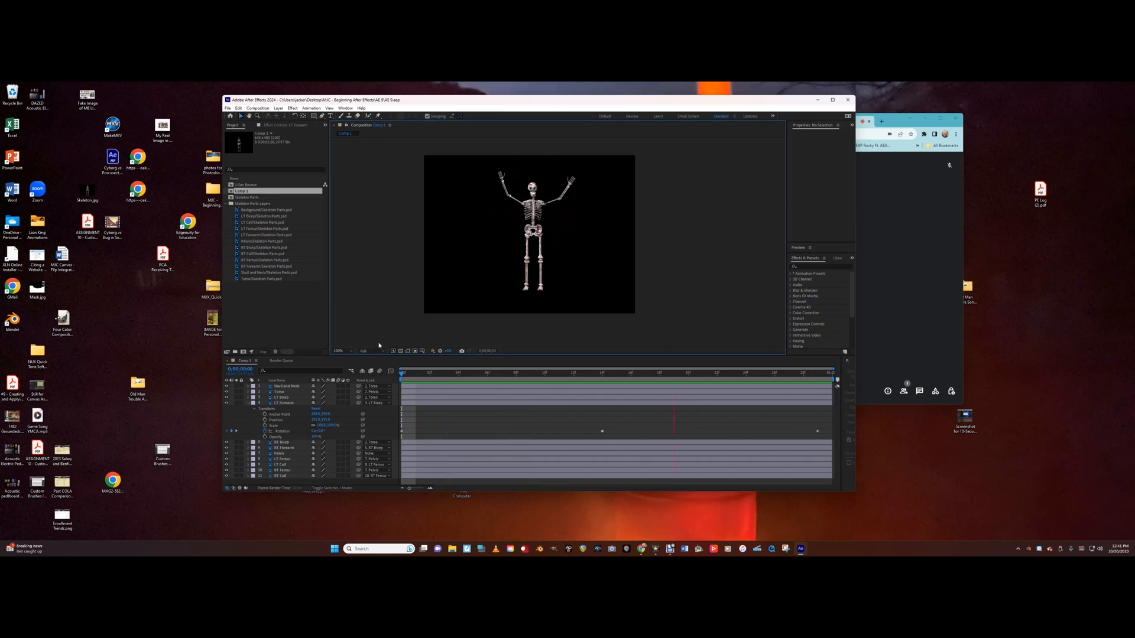
key(space)
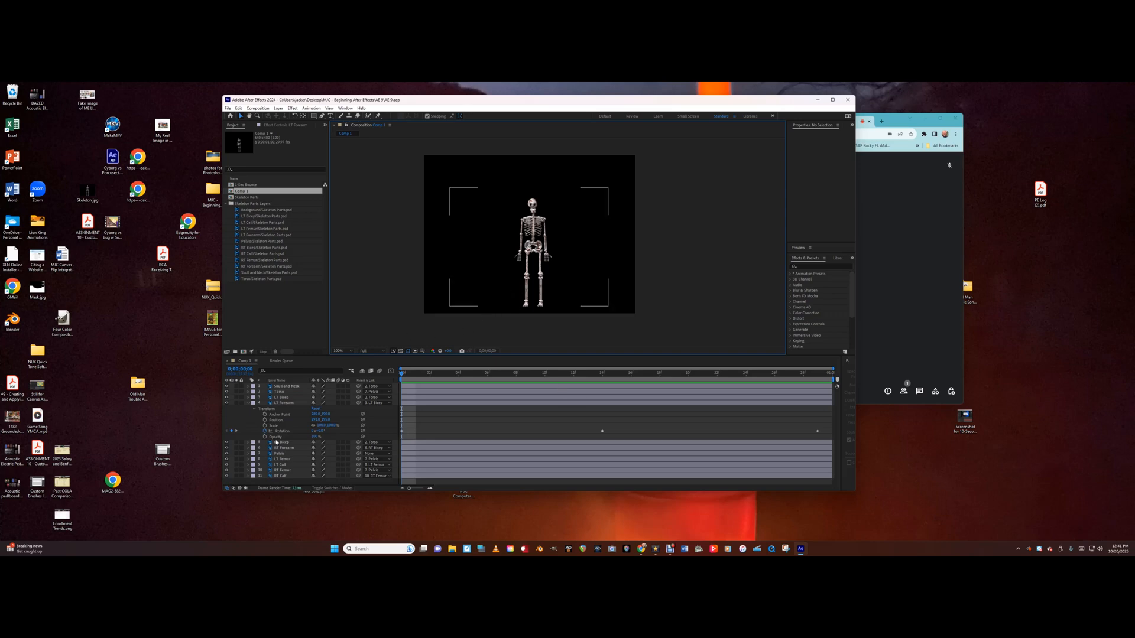
- Collapse the LT Forearm layer and enable Rotation keyframing on the LT Femur layer at the first frame
click(249, 404)
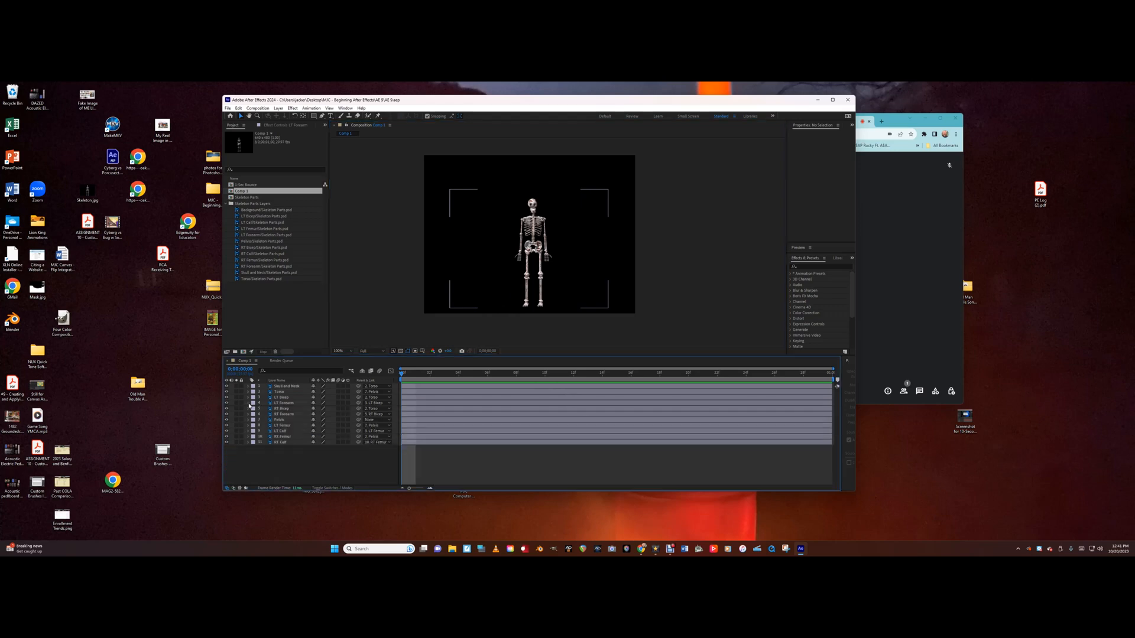
click(281, 425)
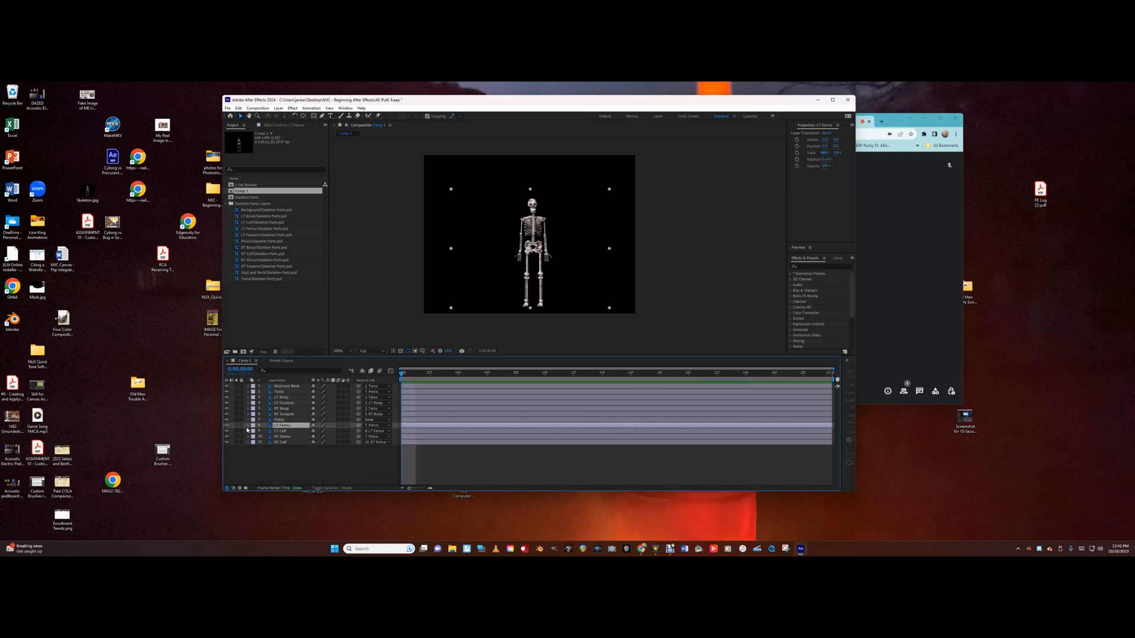
click(247, 426)
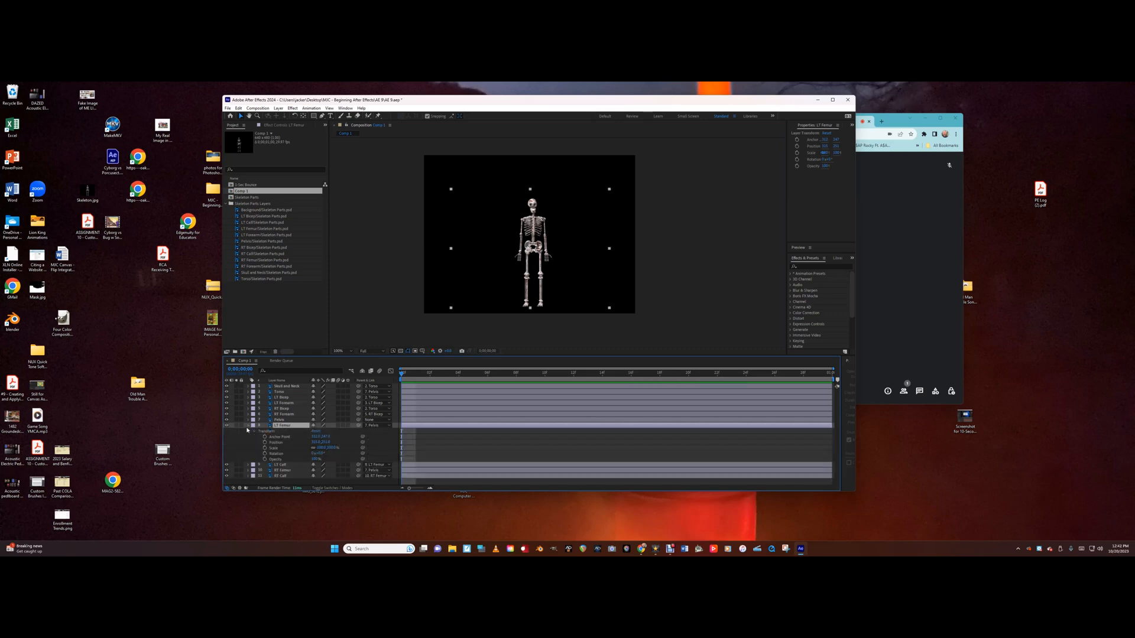
click(265, 453)
- At frame 14, rotate the LT Femur outward so the leg kicks out to the side
drag(402, 377, 606, 387)
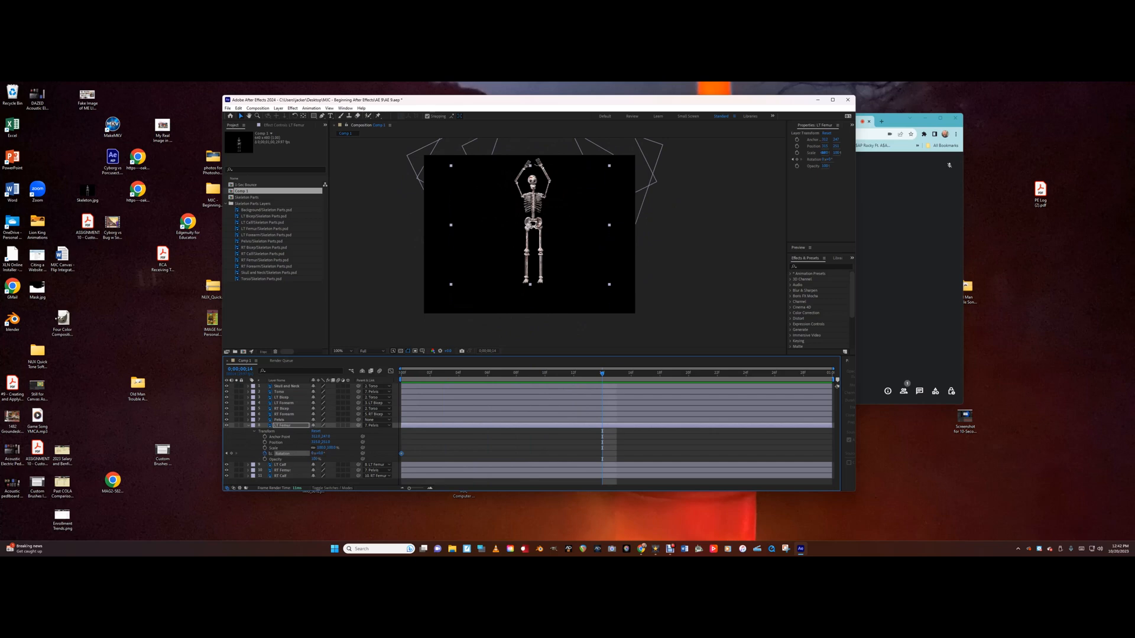
drag(314, 454, 305, 453)
drag(317, 454, 330, 453)
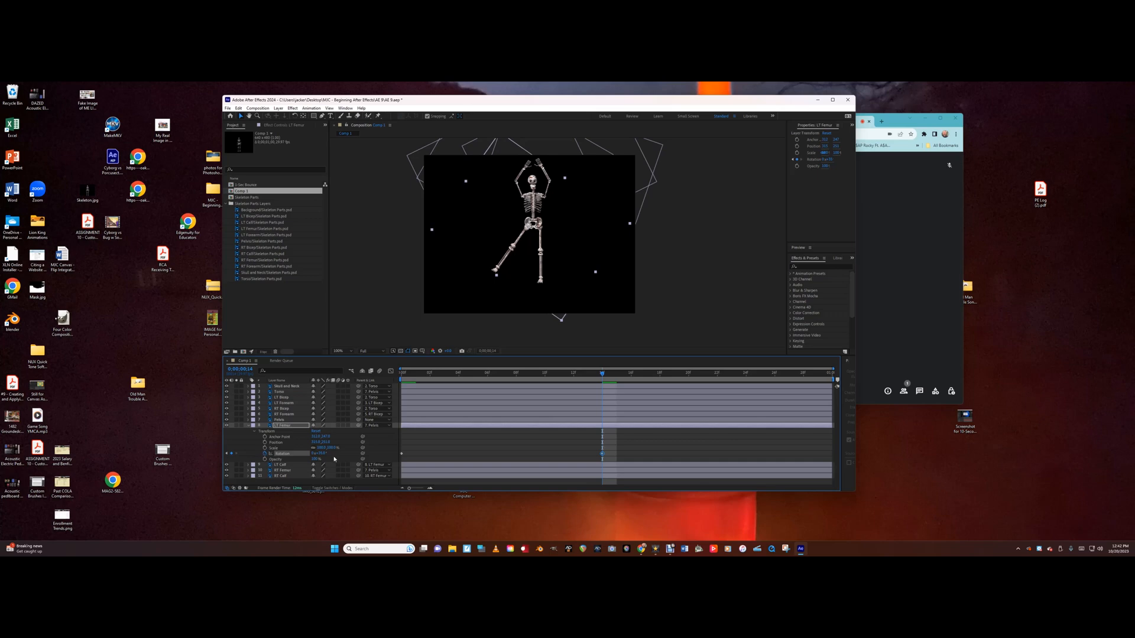
- Paste the LT Femur's starting rotation keyframe at frame 29 and collapse the layer
key(End)
click(402, 454)
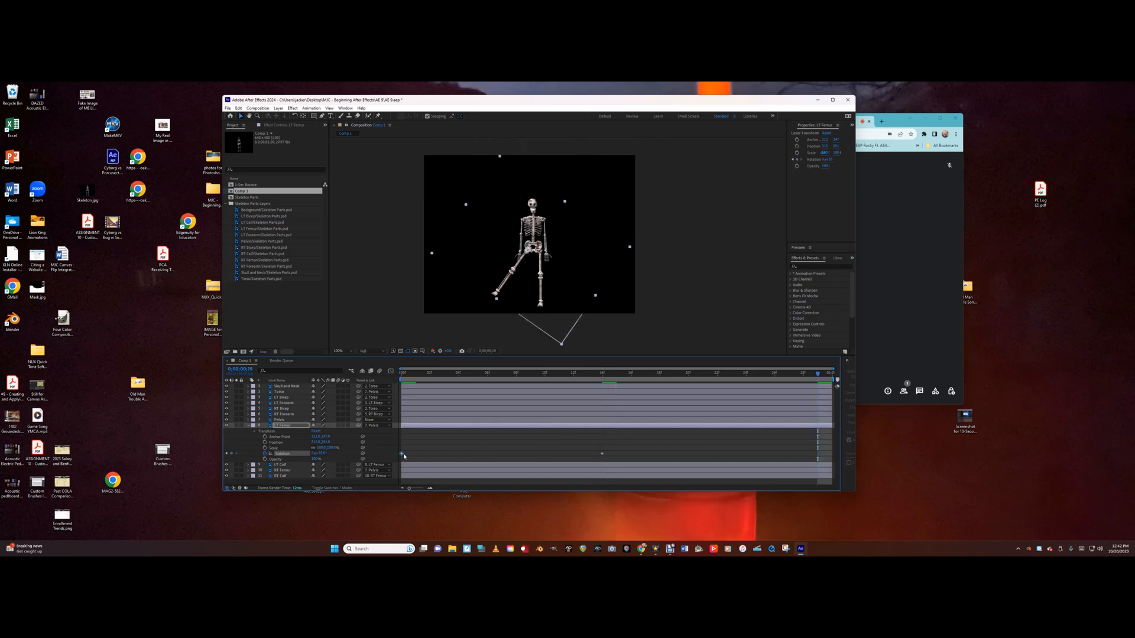
key(ctrl+v)
click(248, 426)
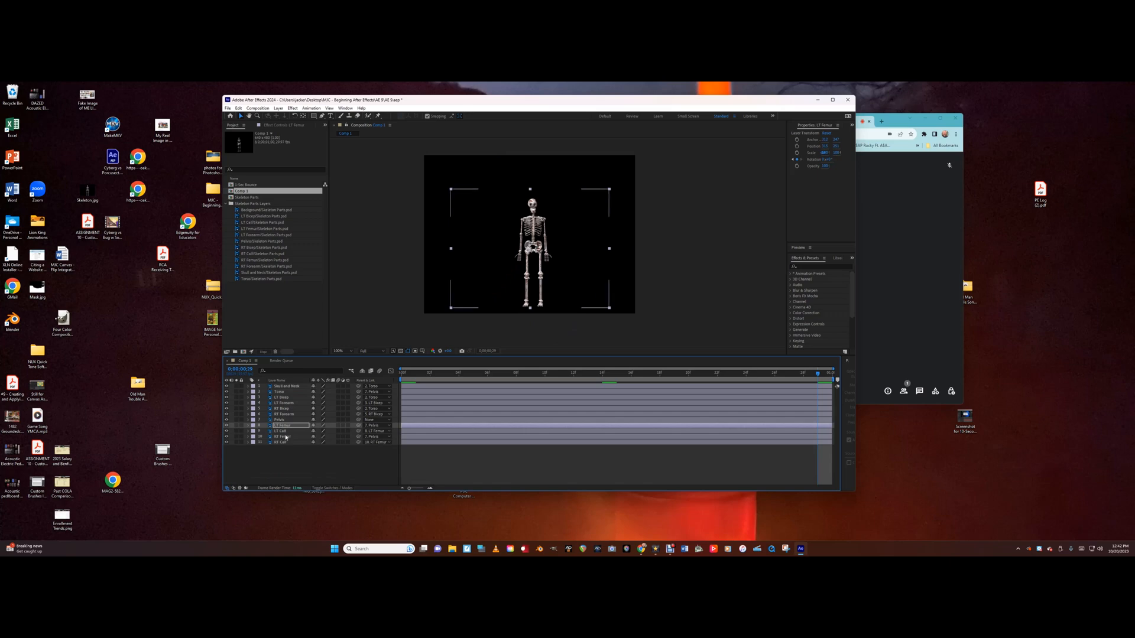
- Enable Rotation keyframing on the RT Femur layer at the first frame
click(270, 437)
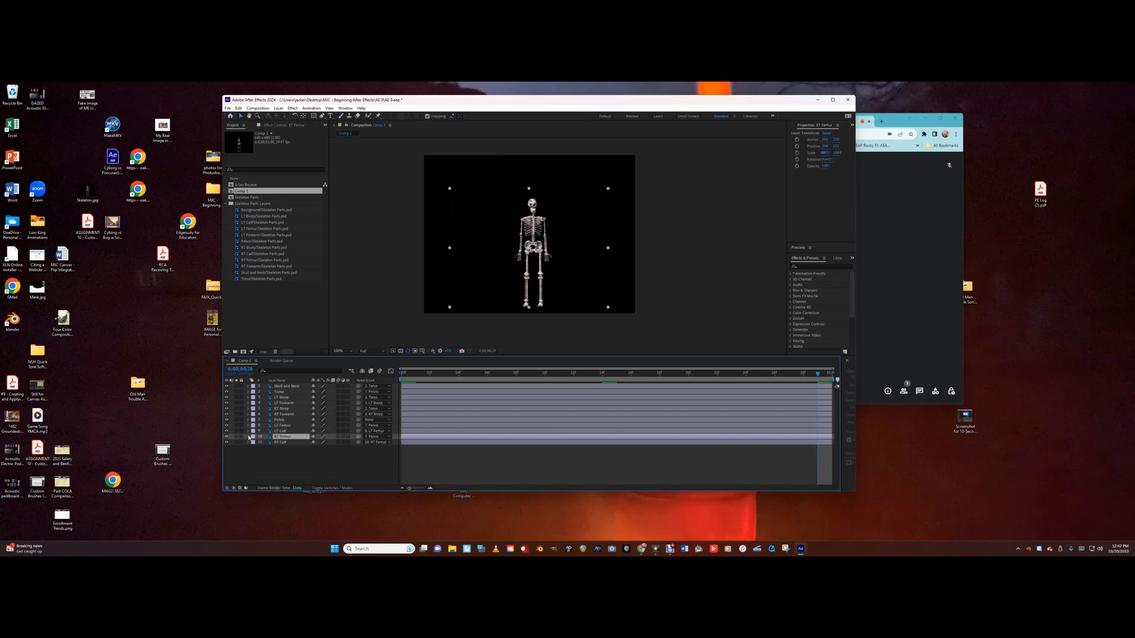
click(247, 437)
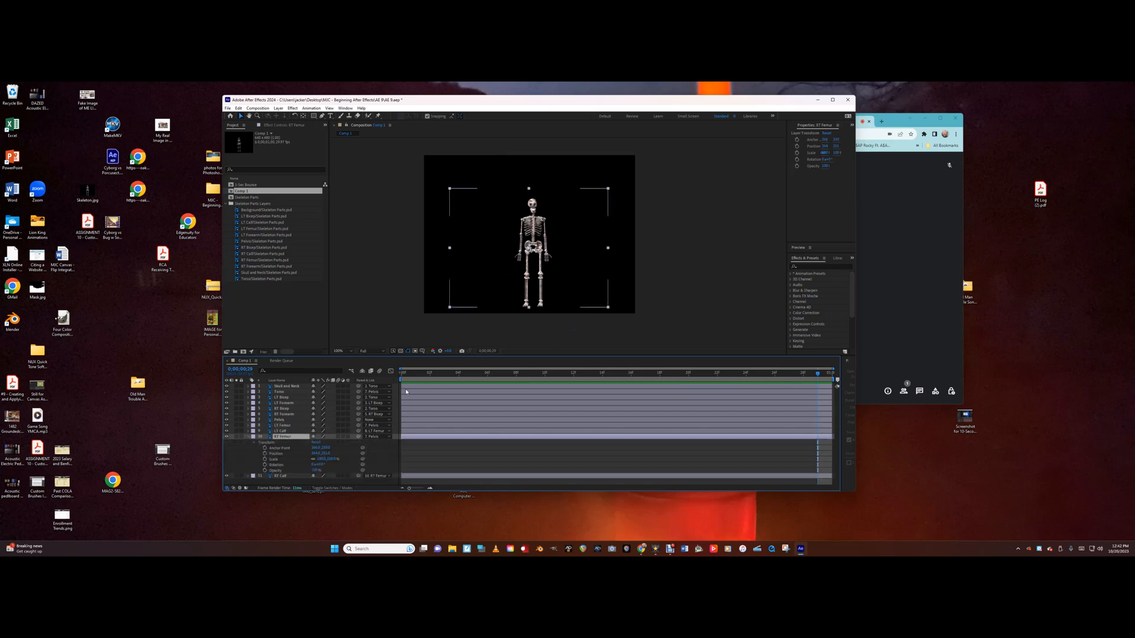
key(Home)
key(alt+shift+r)
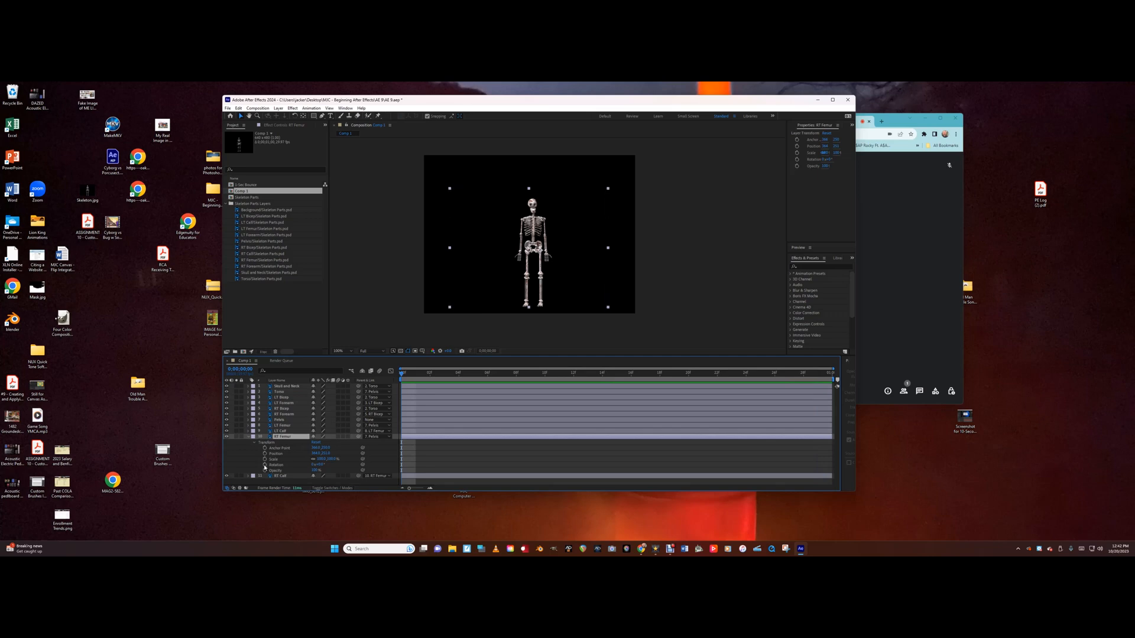
- At frame 13, rotate the RT Femur outward so the leg kicks out opposite the already raised leg
drag(402, 375, 594, 383)
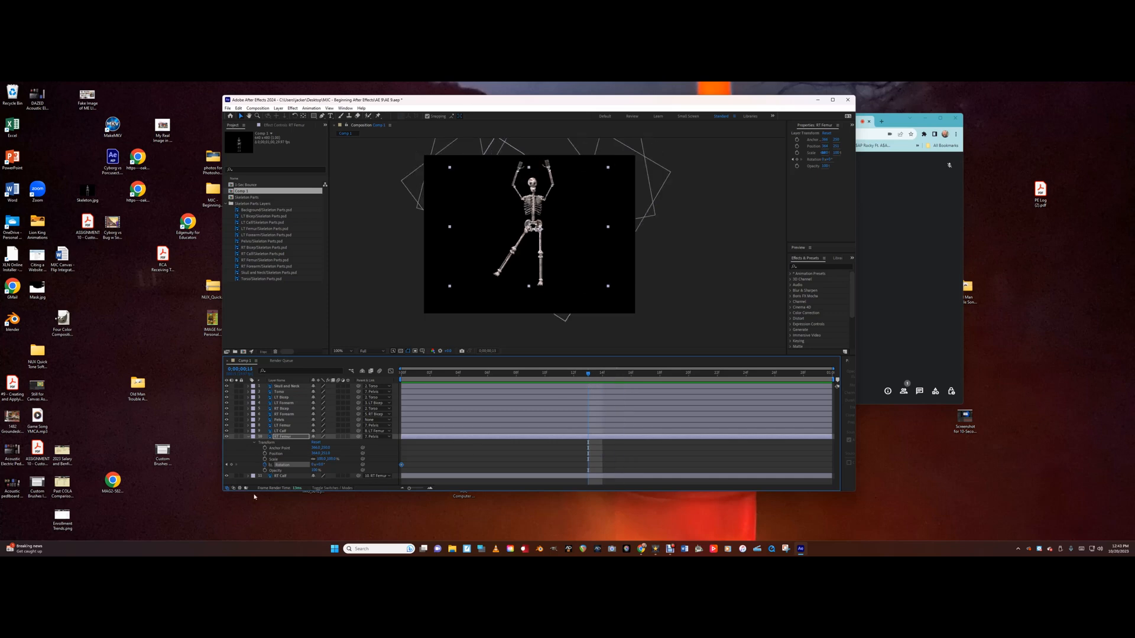
drag(313, 465, 323, 465)
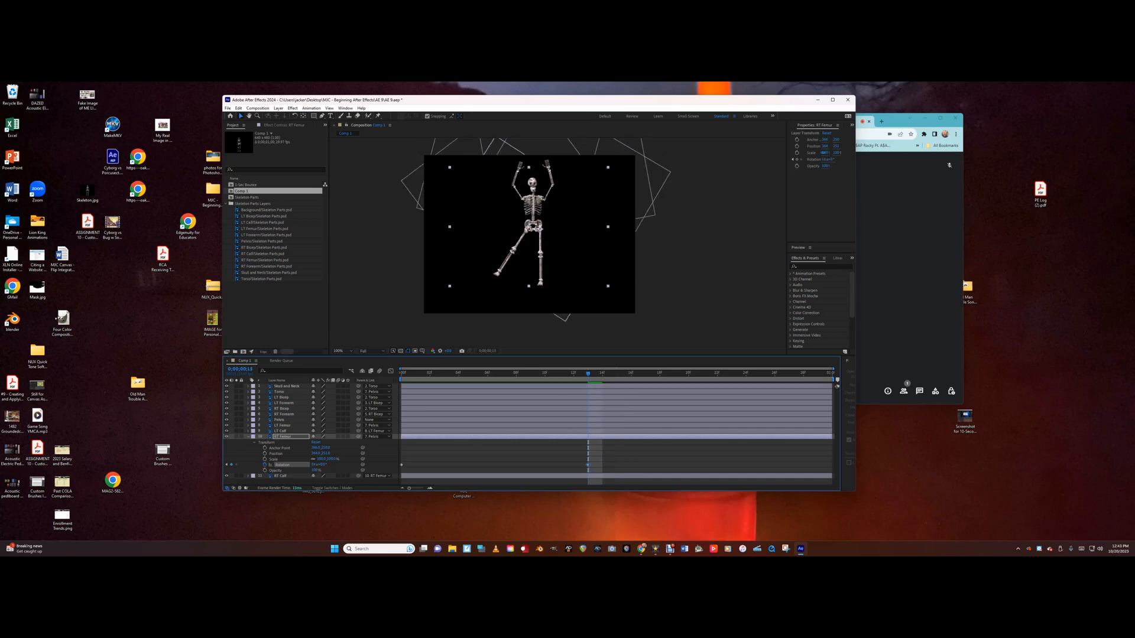
key(ctrl+z)
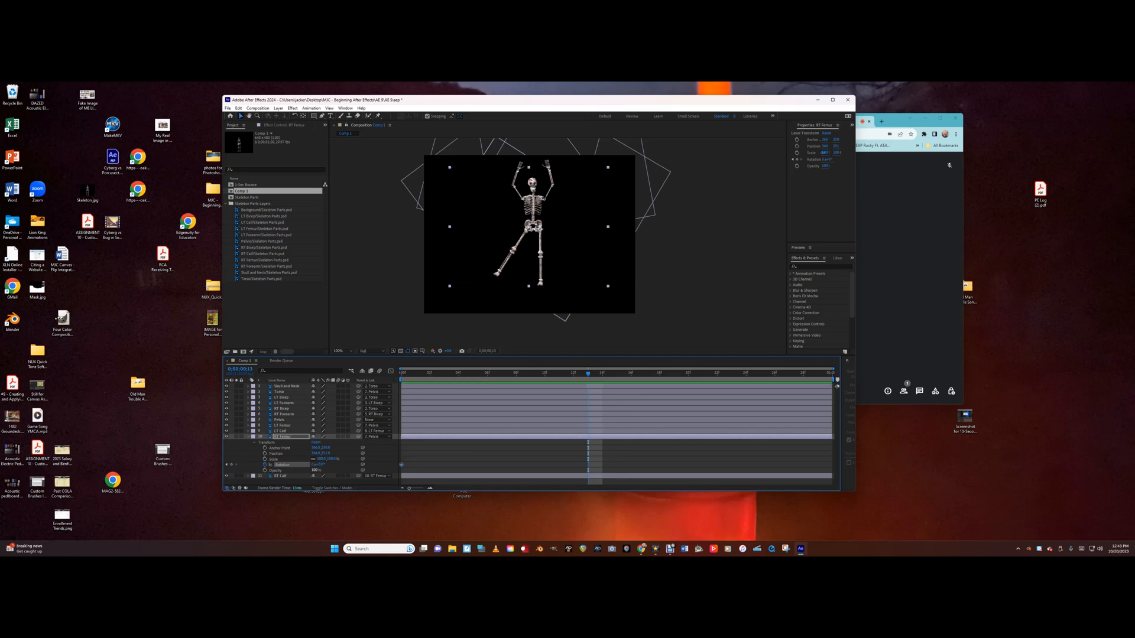
drag(320, 465, 307, 465)
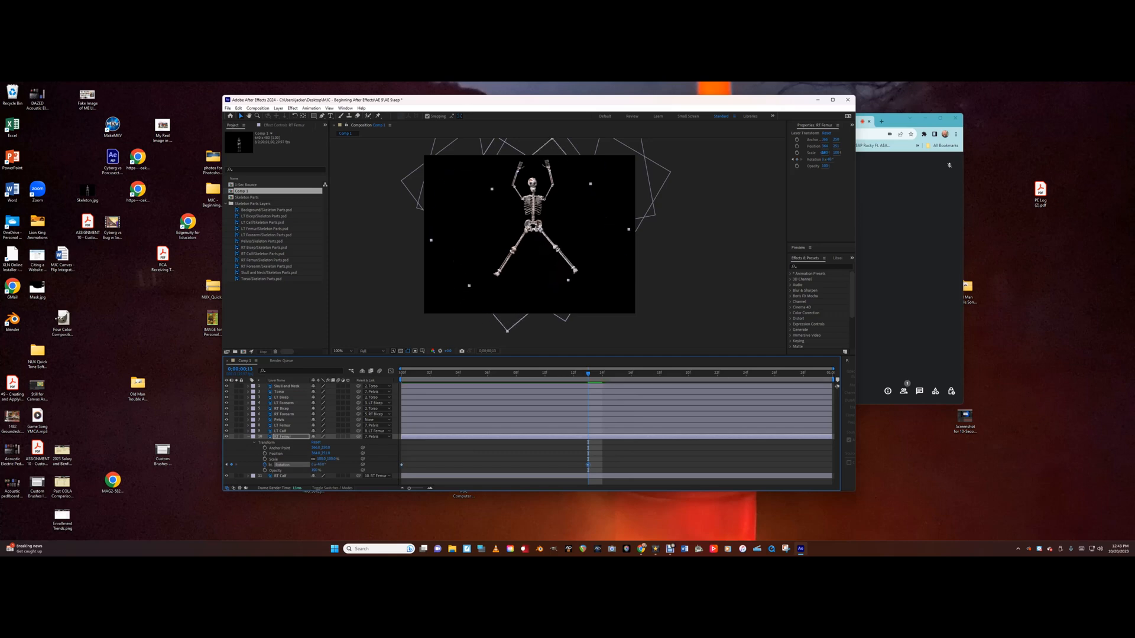
- Paste the RT Femur's starting rotation keyframe at frame 29, preview the loop and collapse the layer
key(space)
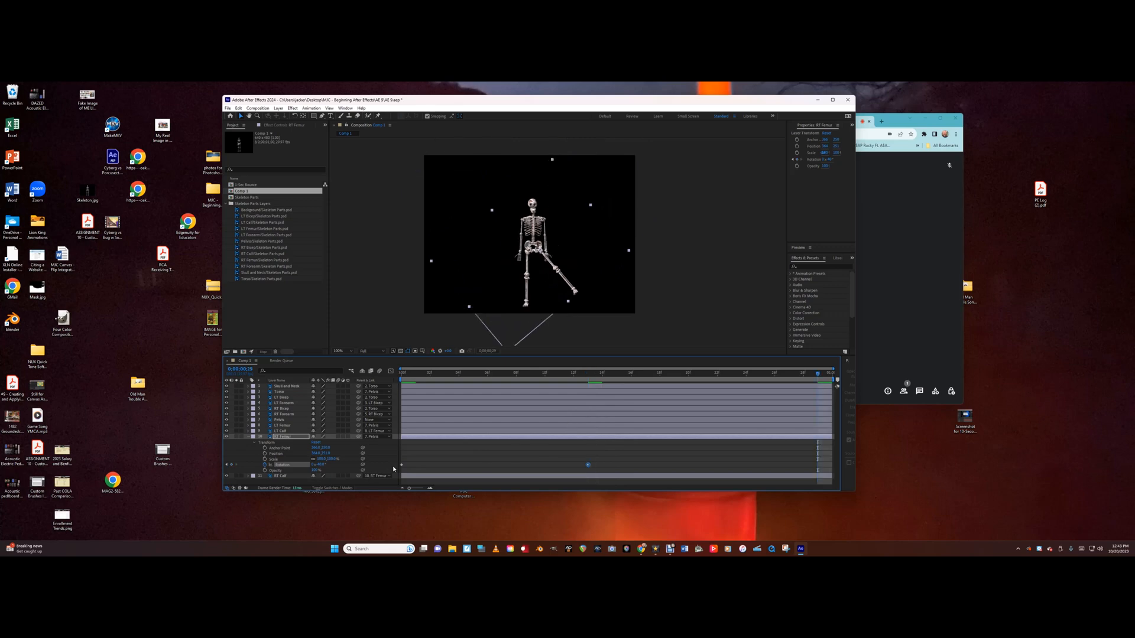
mouse_move(402, 467)
key(ctrl+v)
key(Home)
key(space)
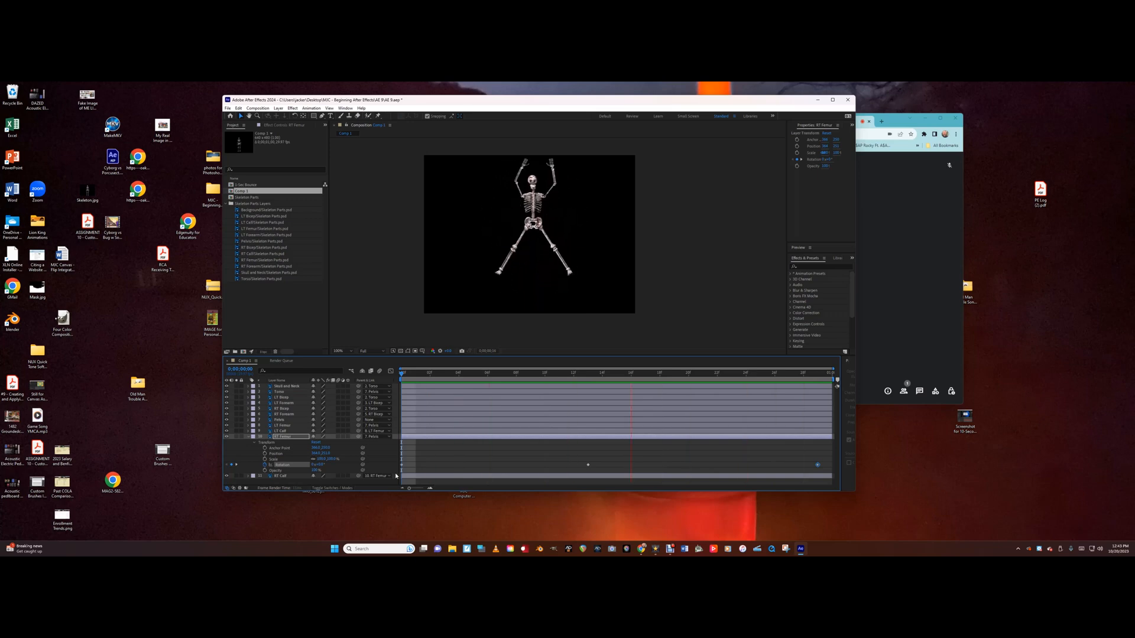
key(space)
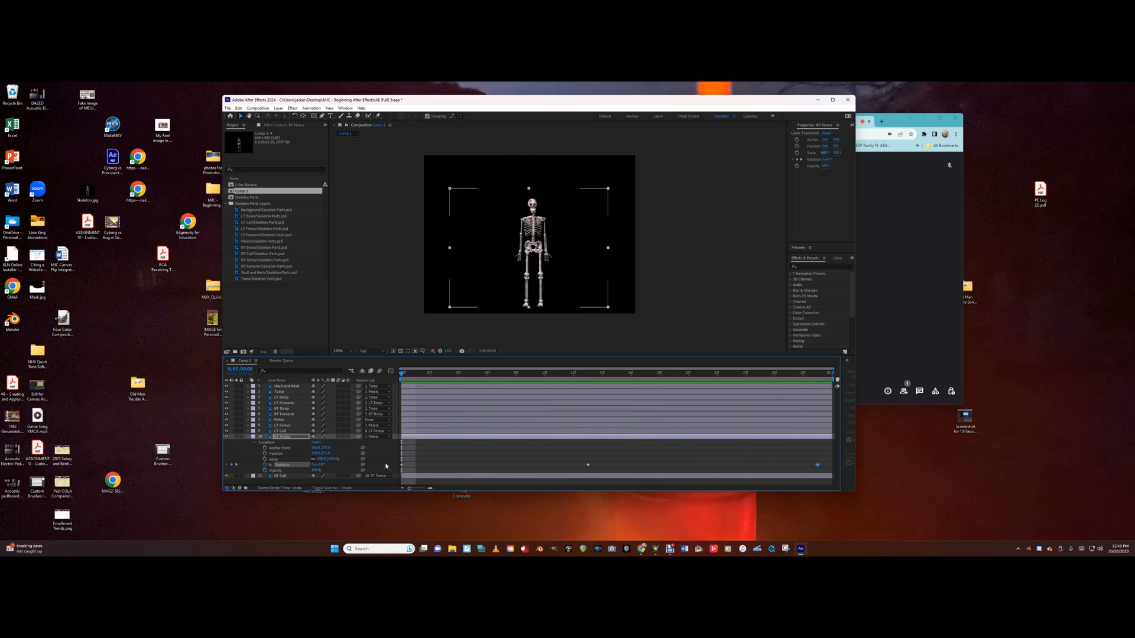
click(248, 437)
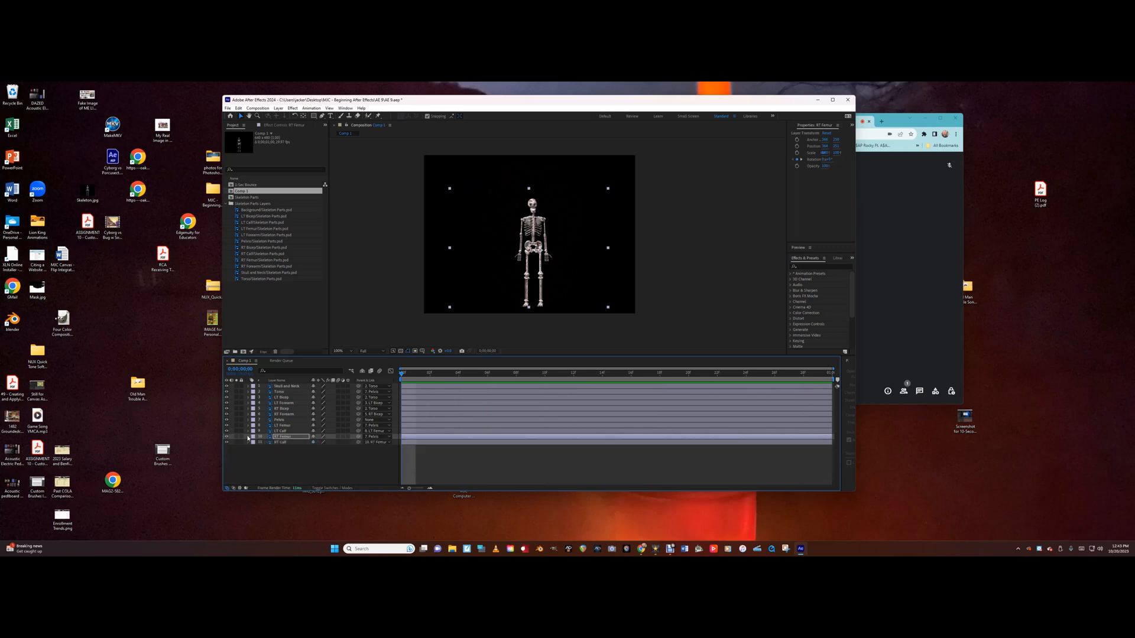
- Enable Rotation keyframing on the Skull and Neck layer at the first frame and hold the upright rotation at frame 5
click(250, 387)
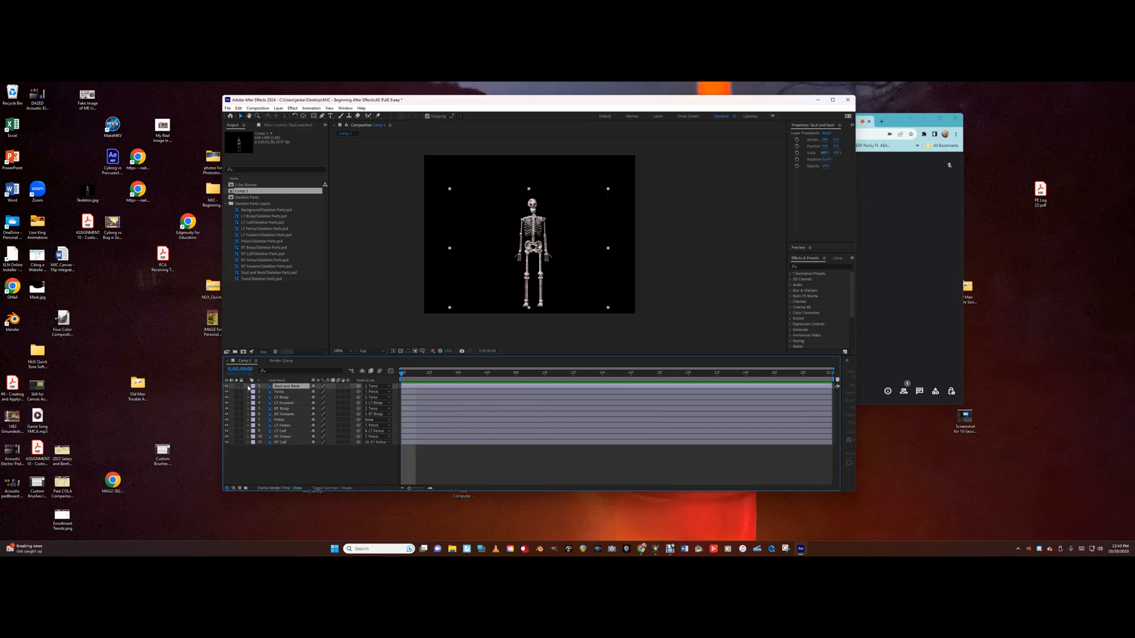
click(248, 387)
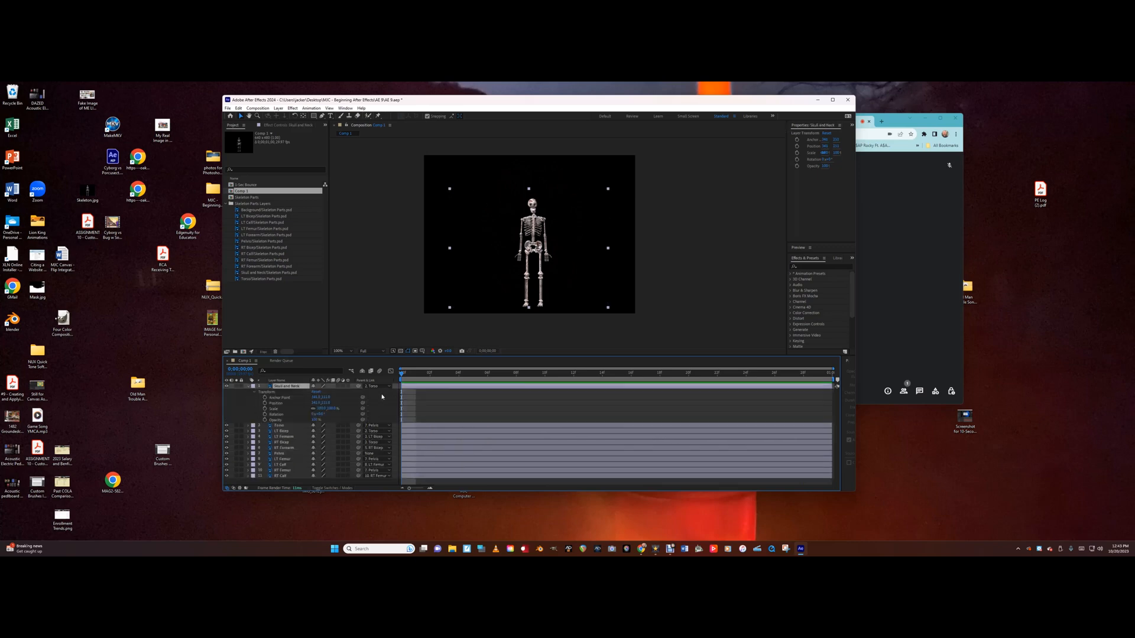
click(265, 415)
drag(406, 376, 471, 379)
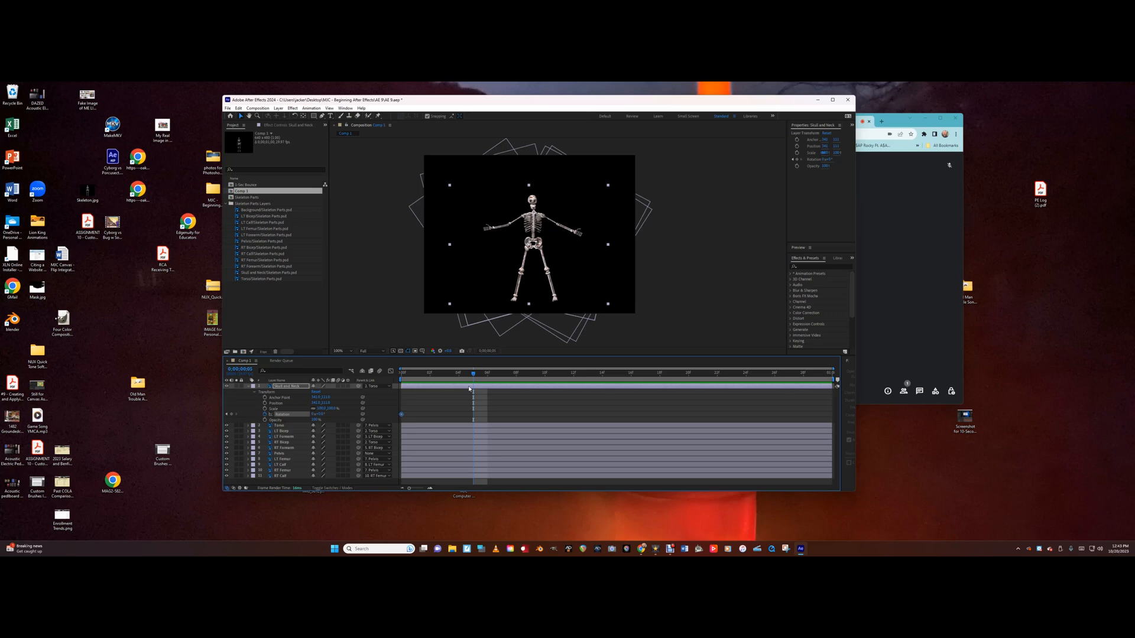
- Tilt the Skull and Neck about 6° counterclockwise at frame 10 and paste its upright rotation keyframe at frame 14
drag(475, 376, 549, 374)
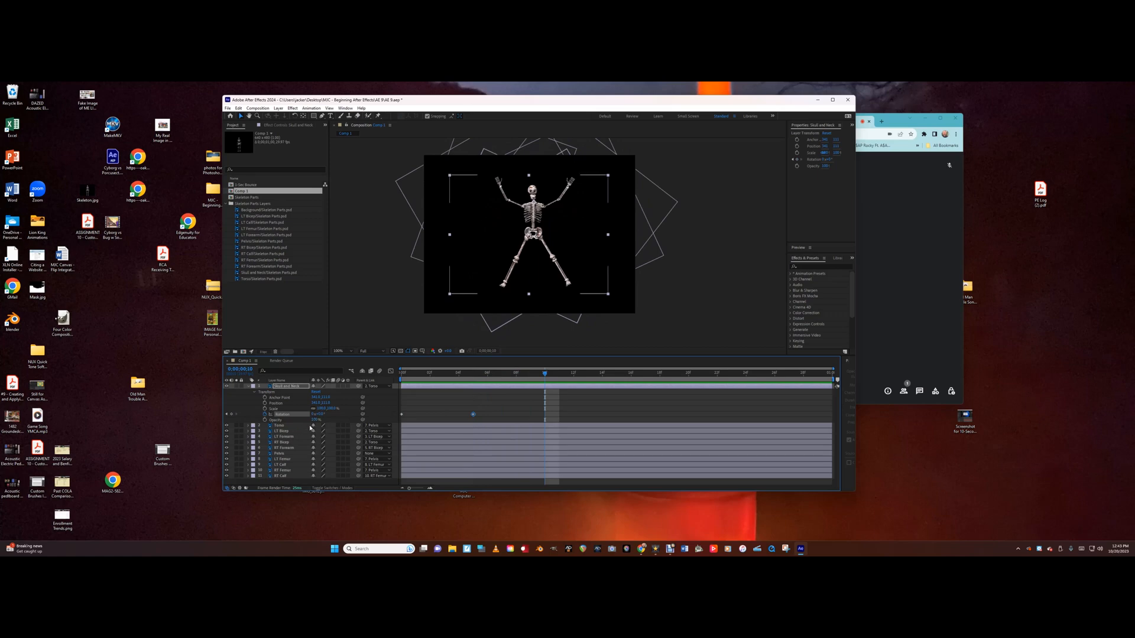
drag(322, 414, 320, 415)
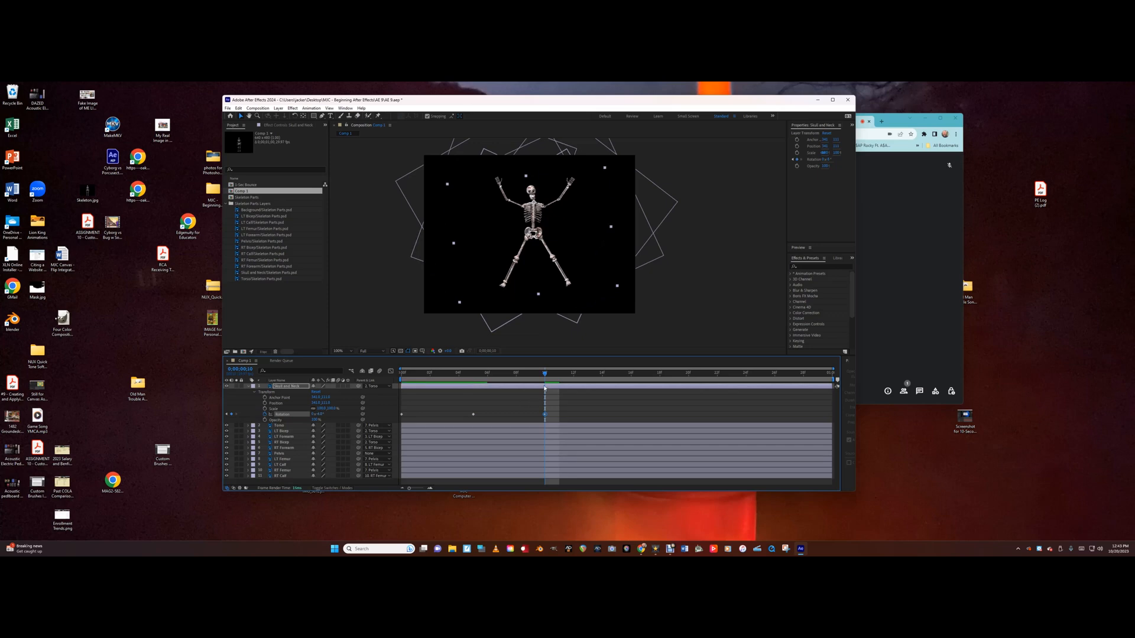
drag(546, 376, 602, 378)
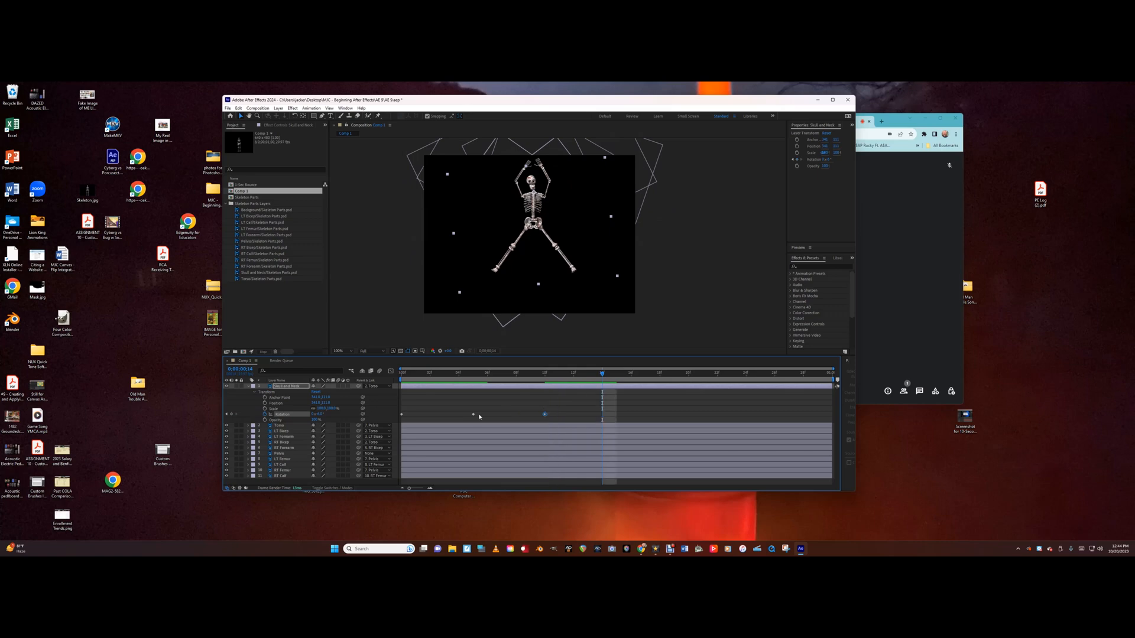
mouse_move(473, 416)
key(ctrl+v)
- Hold the Skull and Neck upright with a rotation keyframe at frame 20 and tilt it about 7° counterclockwise at frame 25
drag(603, 375, 708, 393)
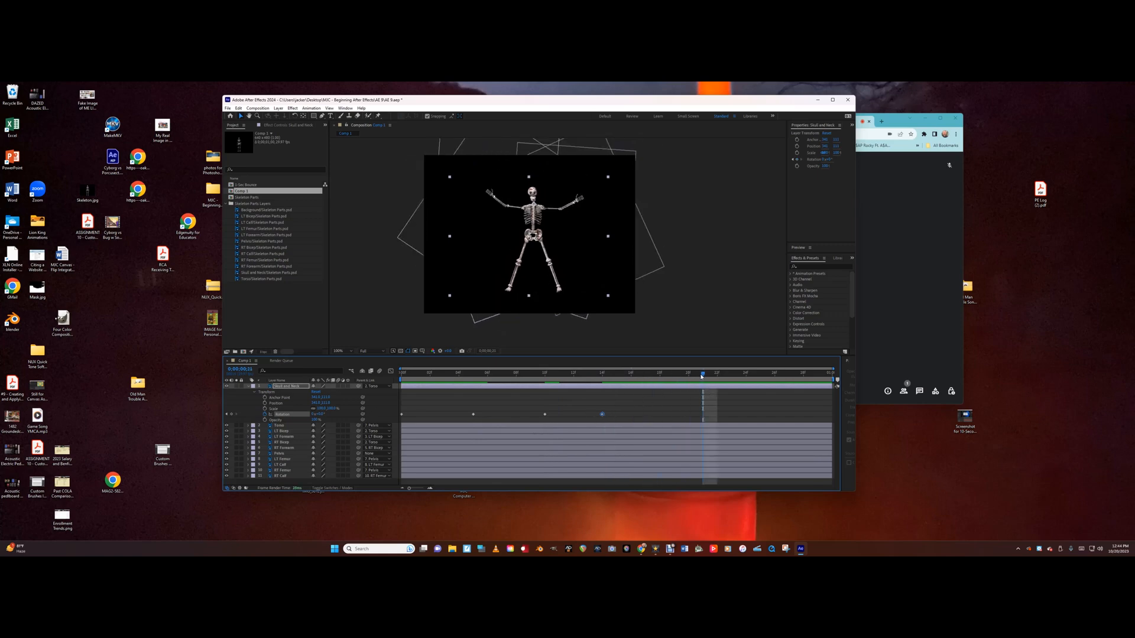
drag(702, 377, 688, 376)
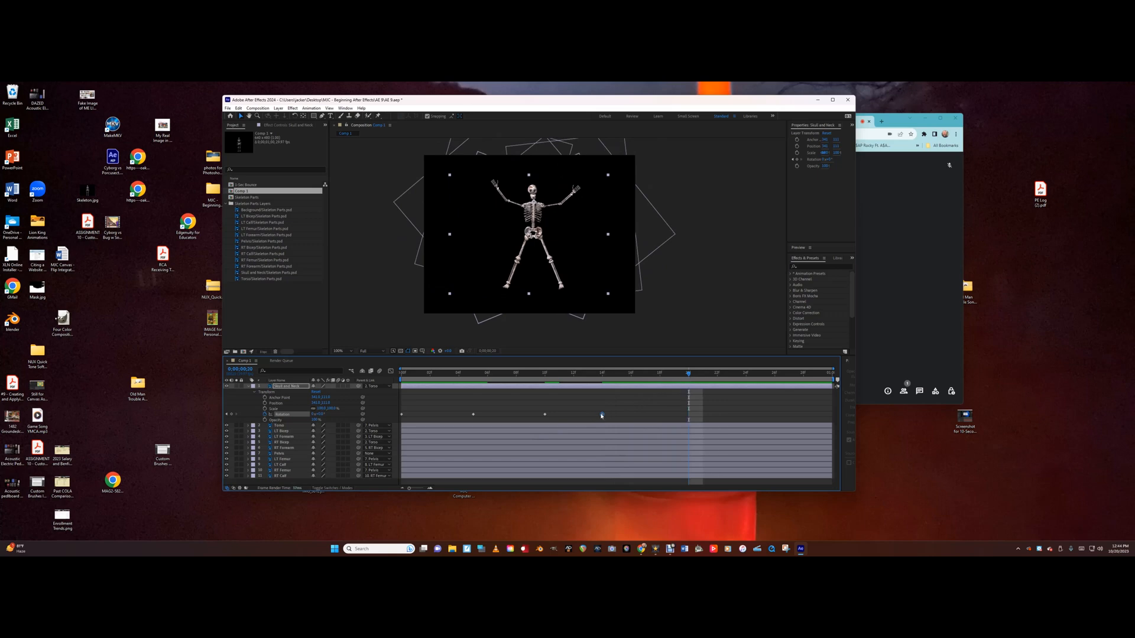
drag(688, 374, 759, 385)
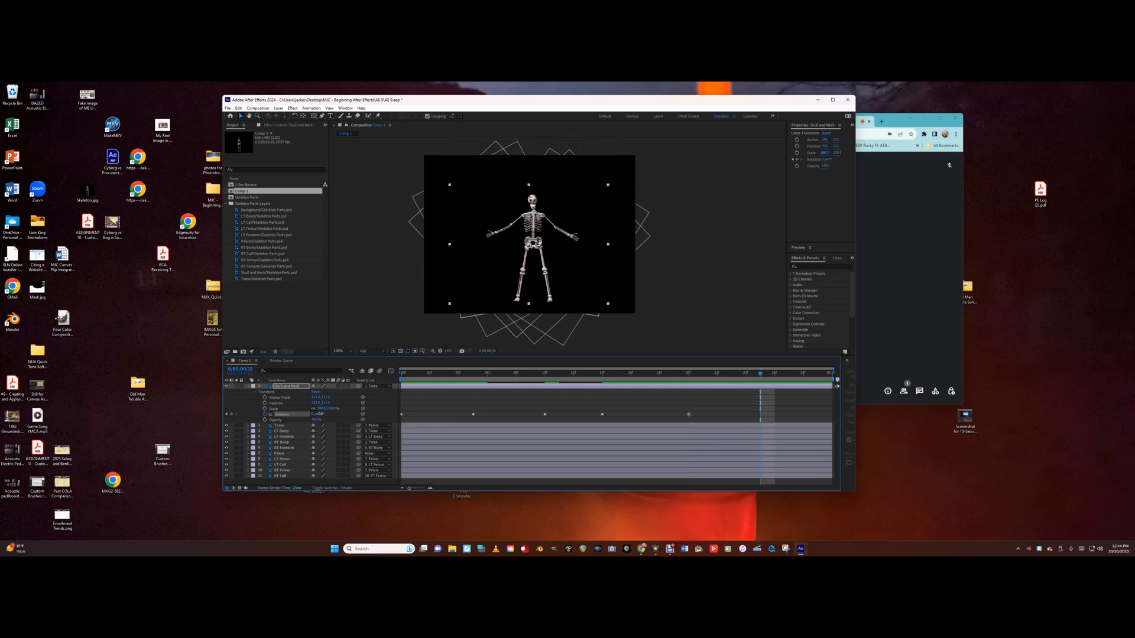
drag(319, 415, 316, 415)
- Paste the Skull and Neck's upright rotation keyframe at frame 29, preview the loop and collapse the layer
key(space)
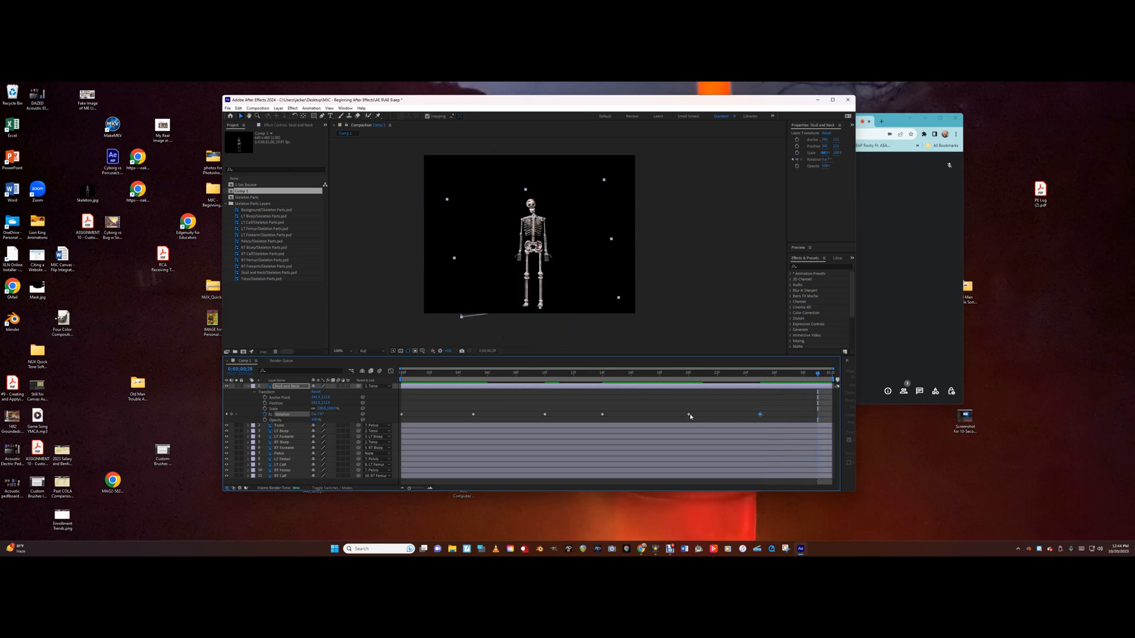
key(ctrl+c)
key(ctrl+v)
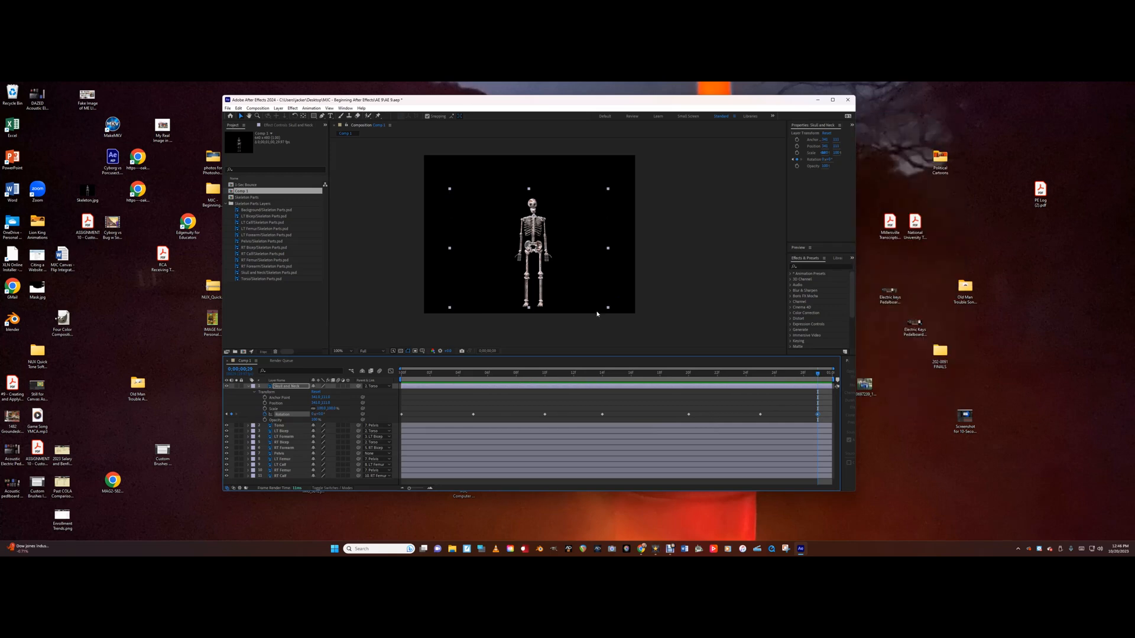
key(Home)
key(space)
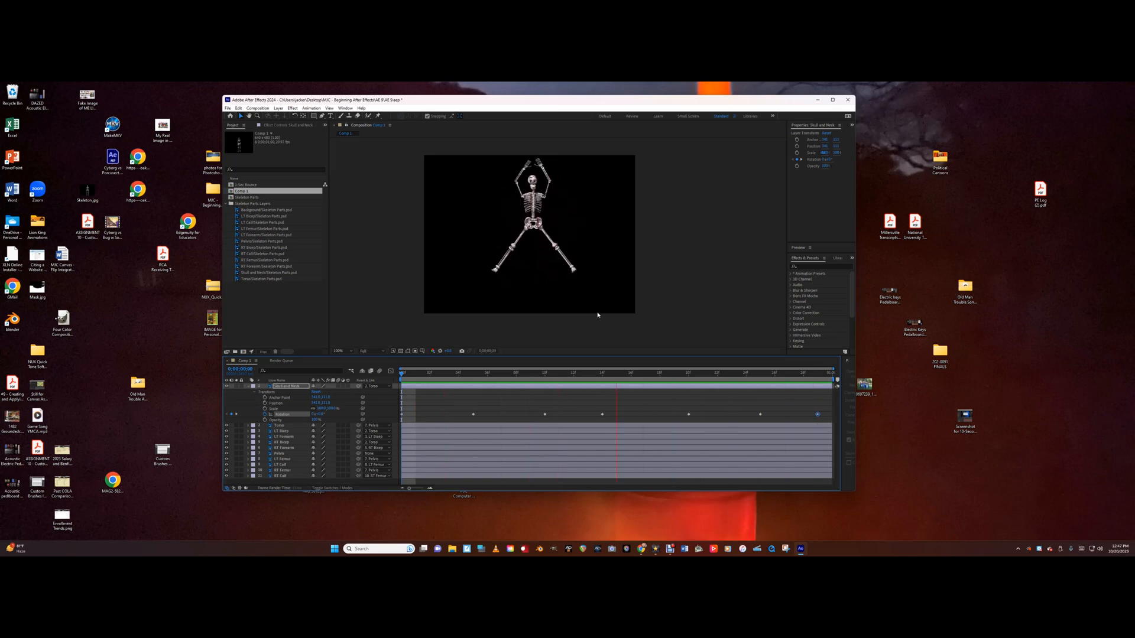
key(space)
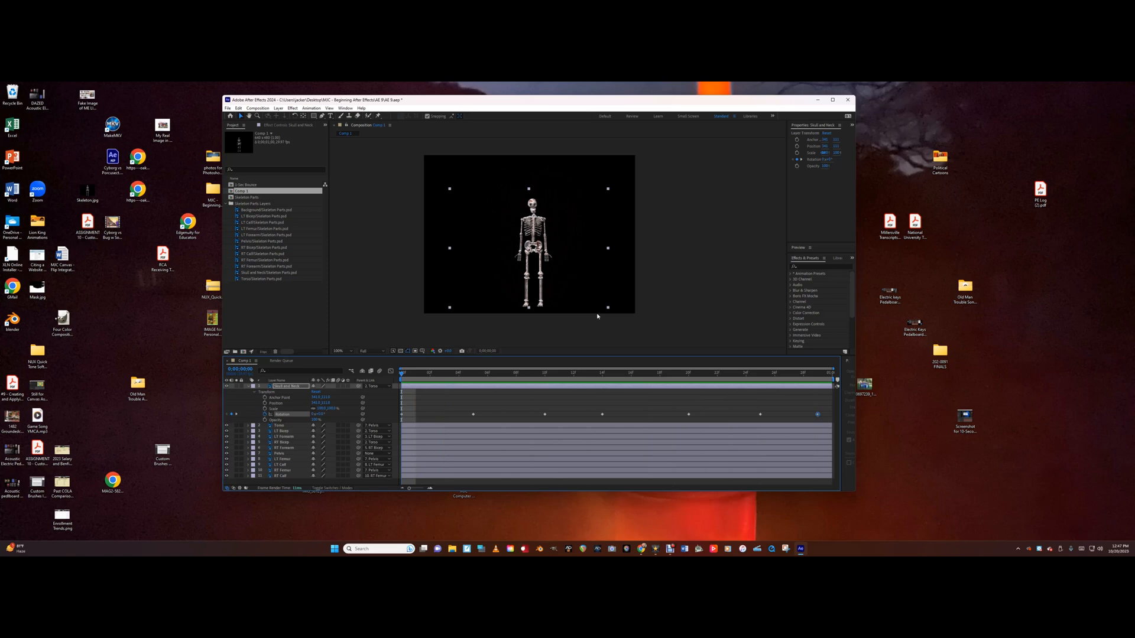
click(248, 386)
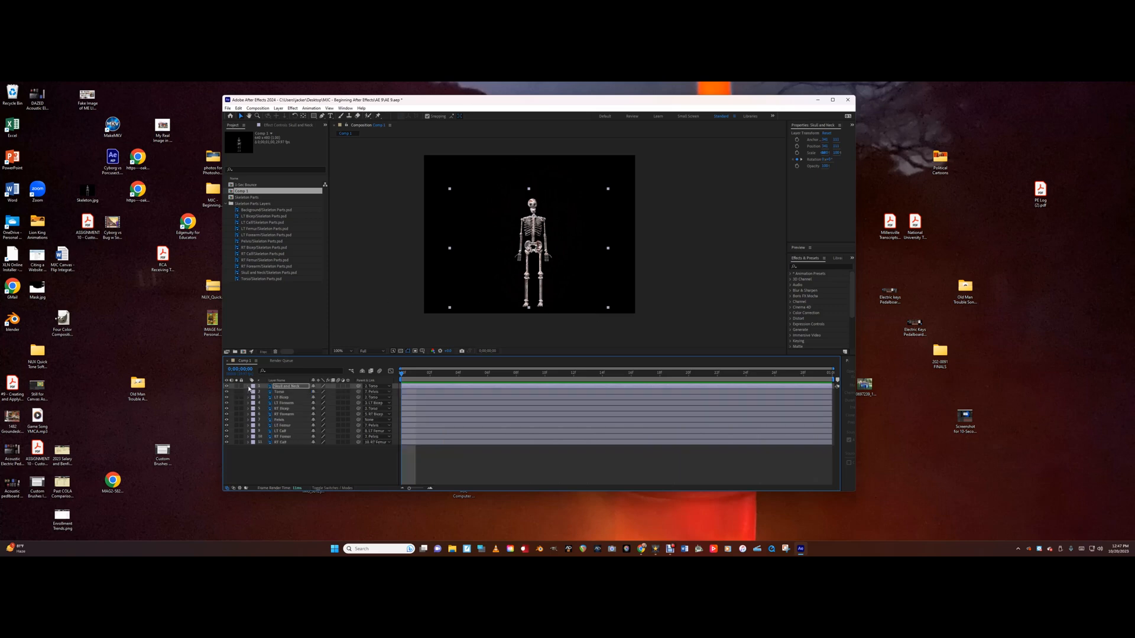
- Enable Rotation keyframing on the Torso layer at the first frame and set its rotation to 11°
click(249, 391)
click(248, 392)
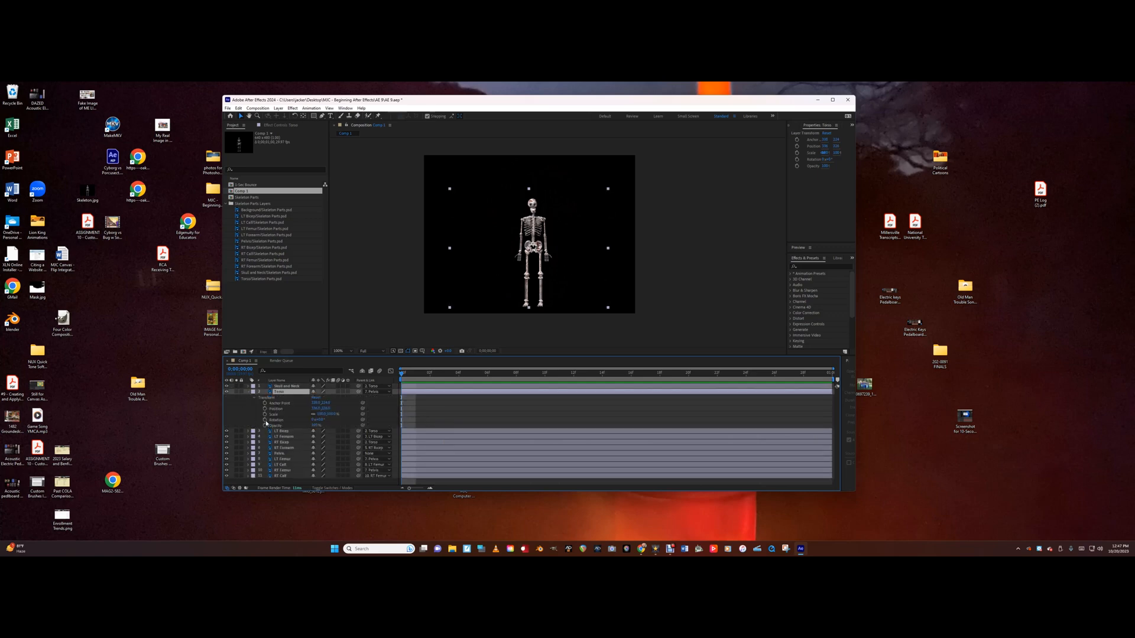
click(265, 420)
mouse_move(401, 375)
mouse_down()
mouse_move(514, 372)
mouse_move(401, 378)
mouse_up()
drag(321, 420, 324, 419)
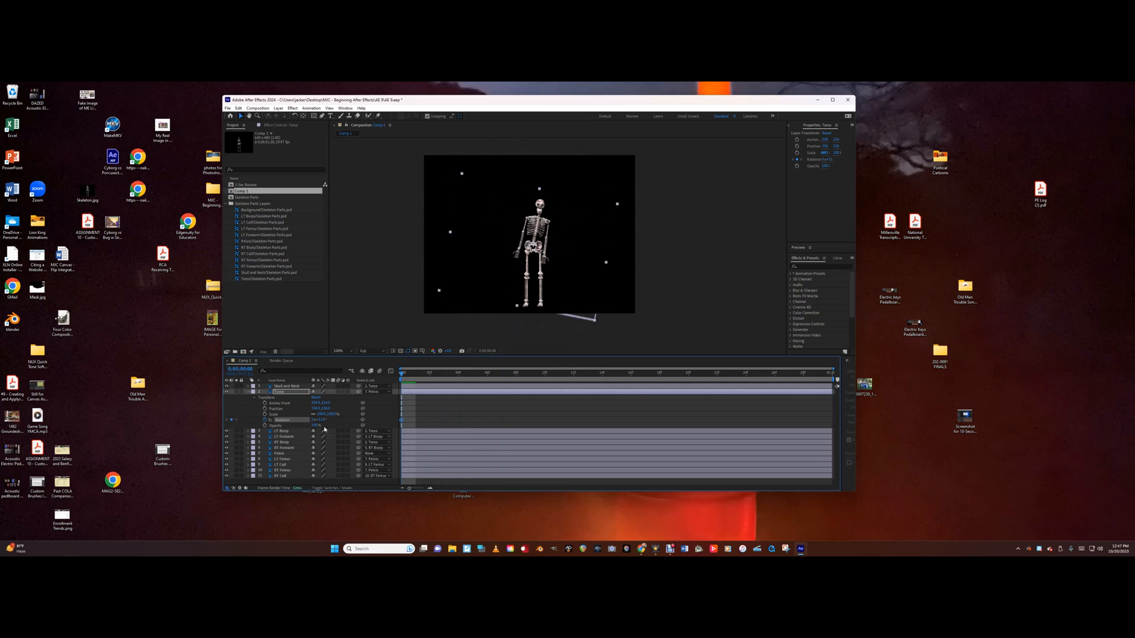
- At frame 11, set the Torso's Rotation to 0° and preview the motion from the start
drag(401, 372, 561, 370)
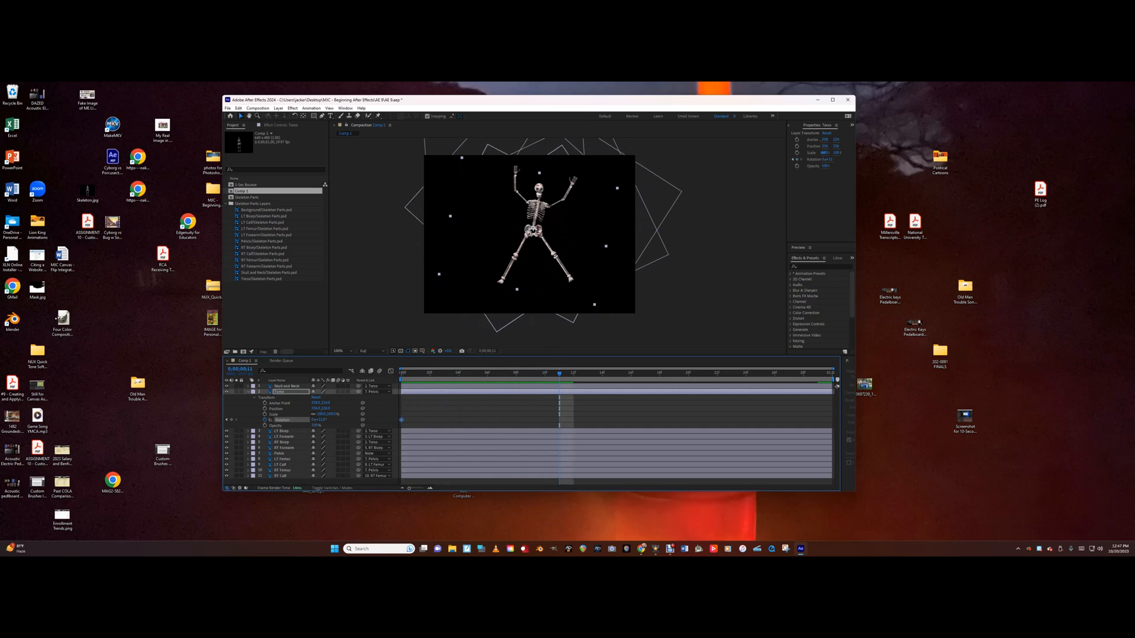
click(319, 420)
text(0)
key(Return)
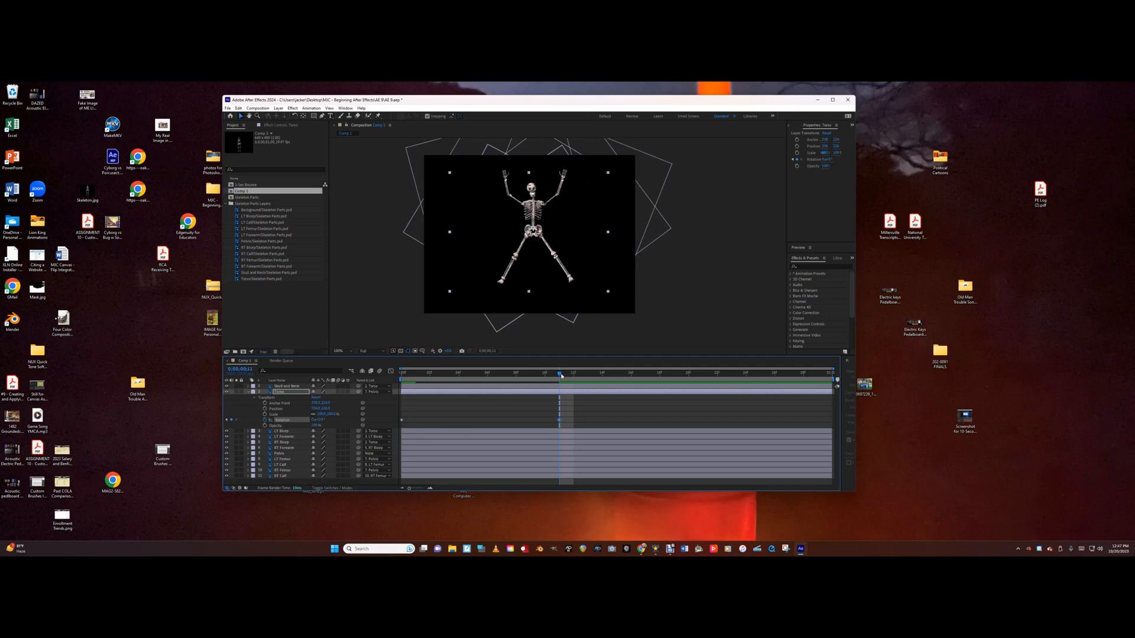
drag(557, 374, 353, 395)
key(space)
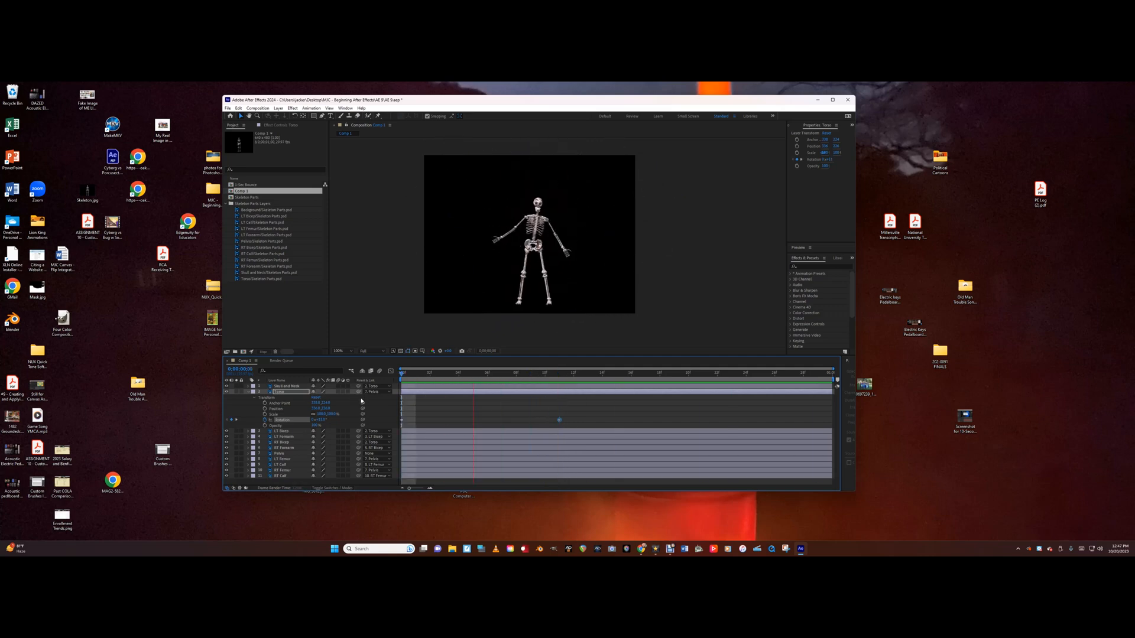
key(space)
- At frame 15, tilt the Torso about 11° counterclockwise, opposite to its starting lean
click(558, 375)
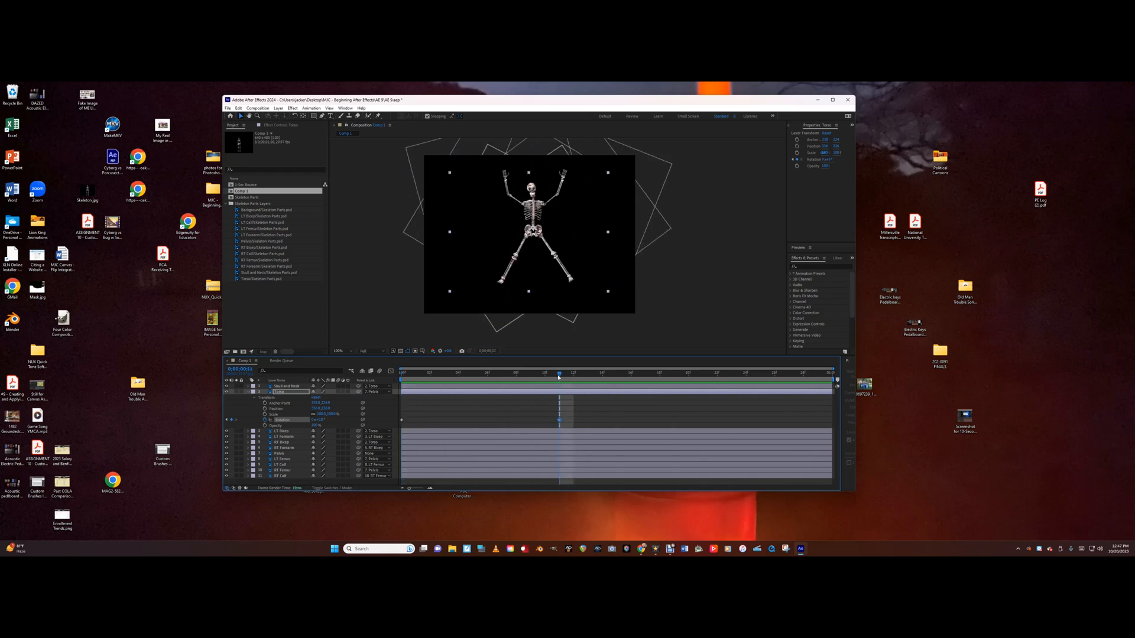
drag(567, 377, 614, 387)
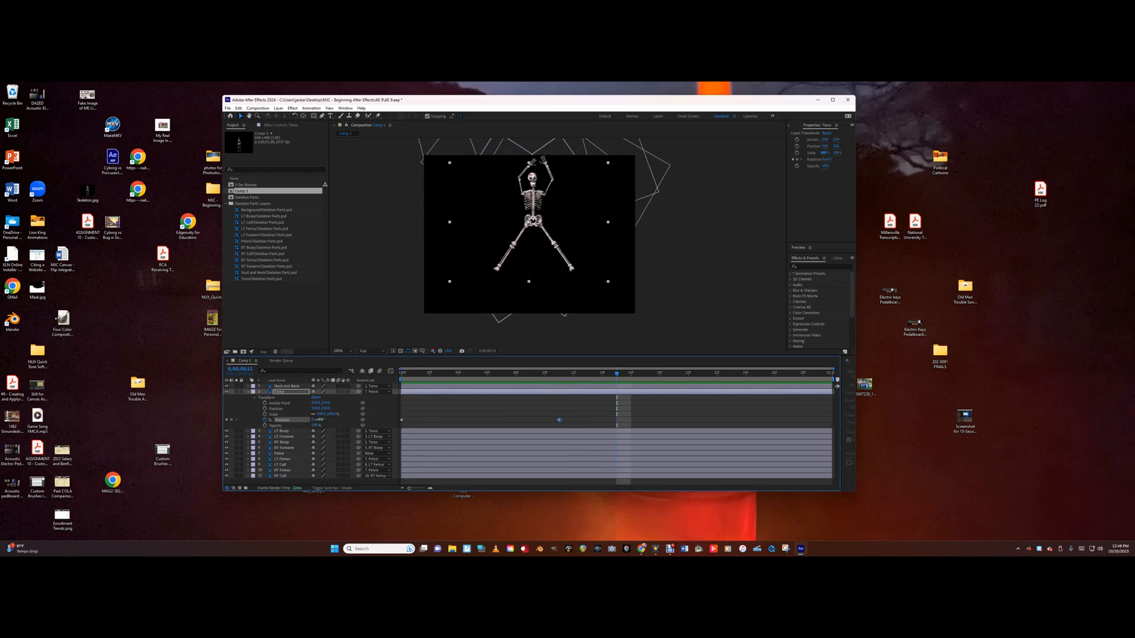
drag(321, 420, 315, 421)
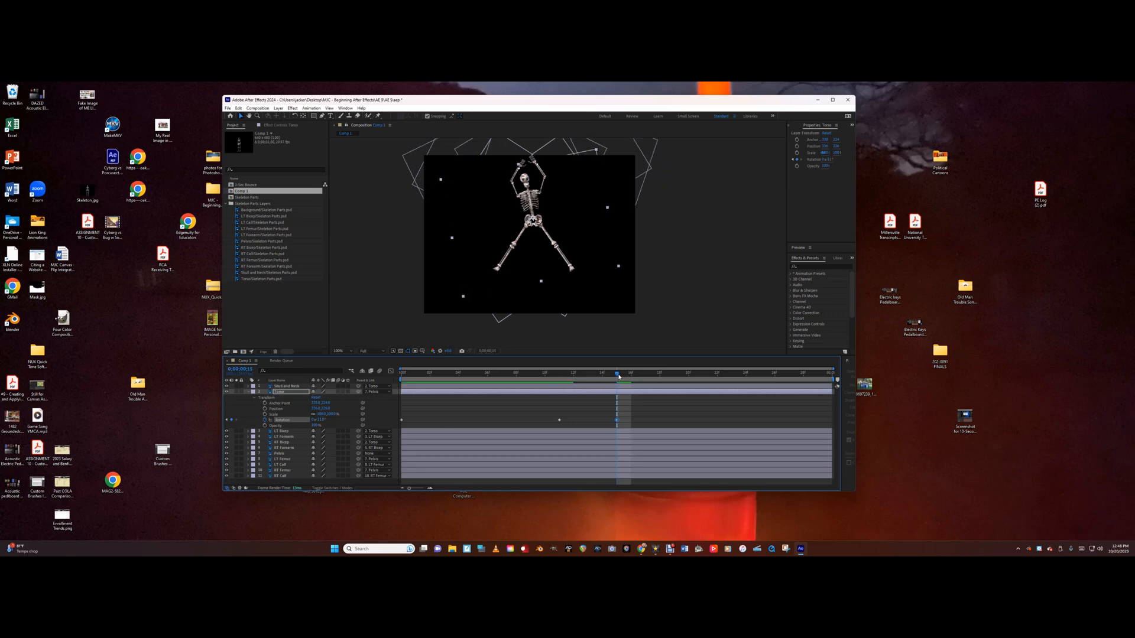
- At frame 24, set the Torso's Rotation to 0° and play back the loop
drag(619, 376, 740, 433)
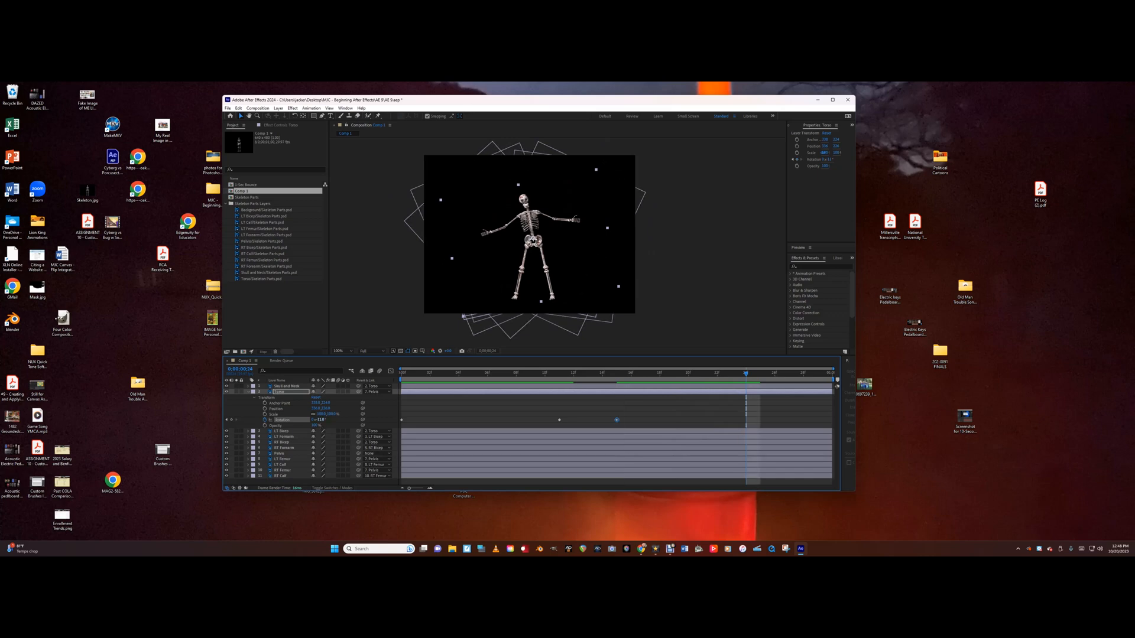
click(319, 421)
text(0)
key(Return)
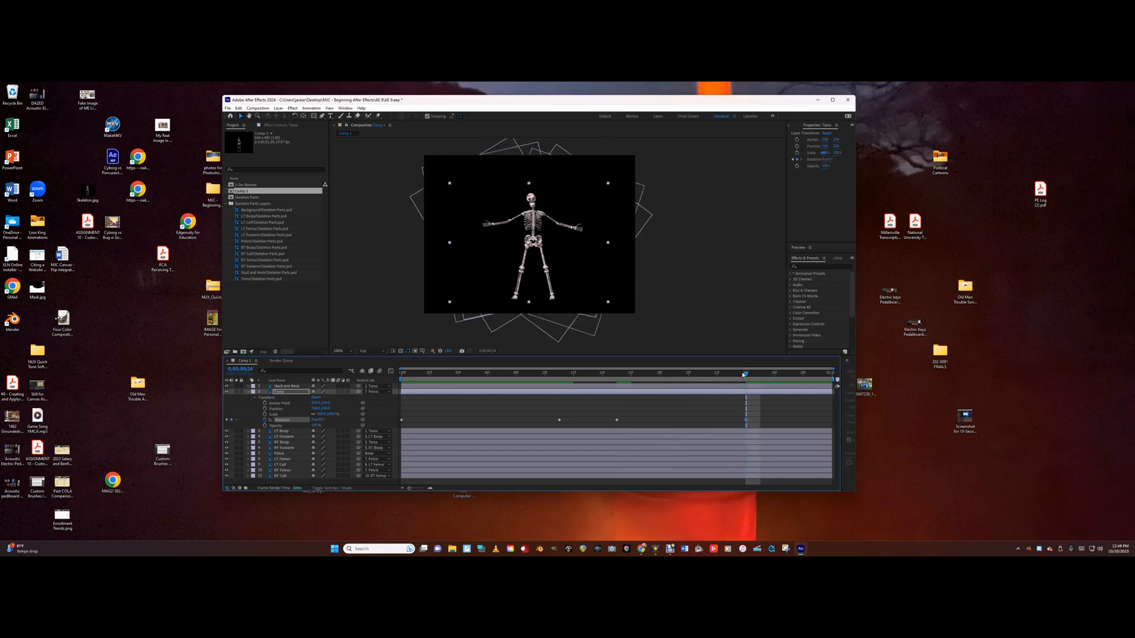
drag(743, 375, 834, 383)
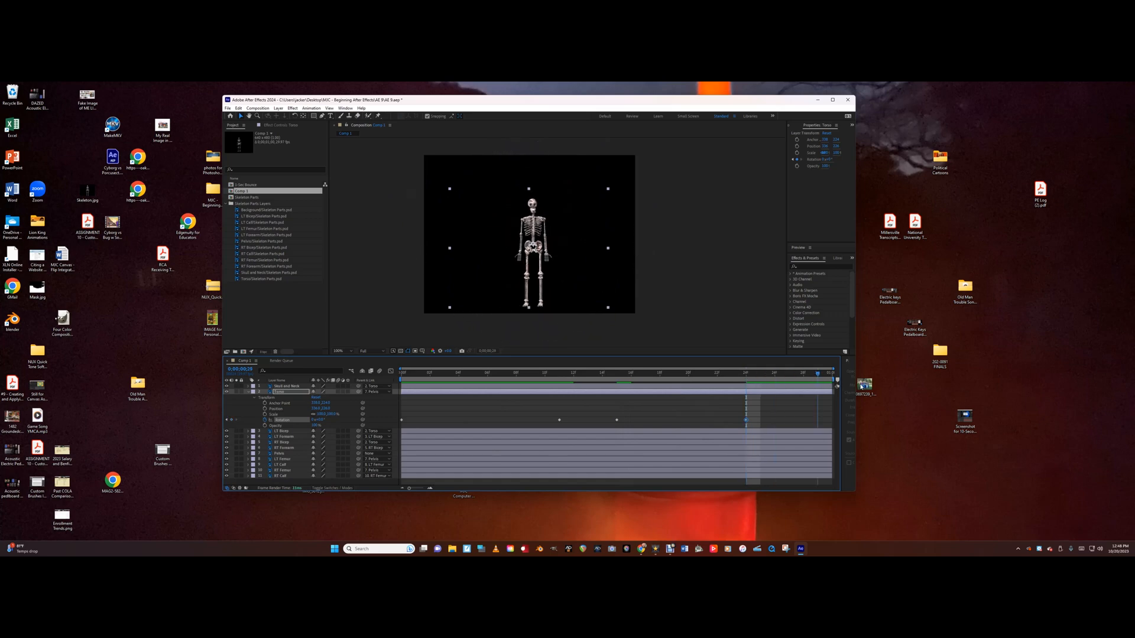
key(space)
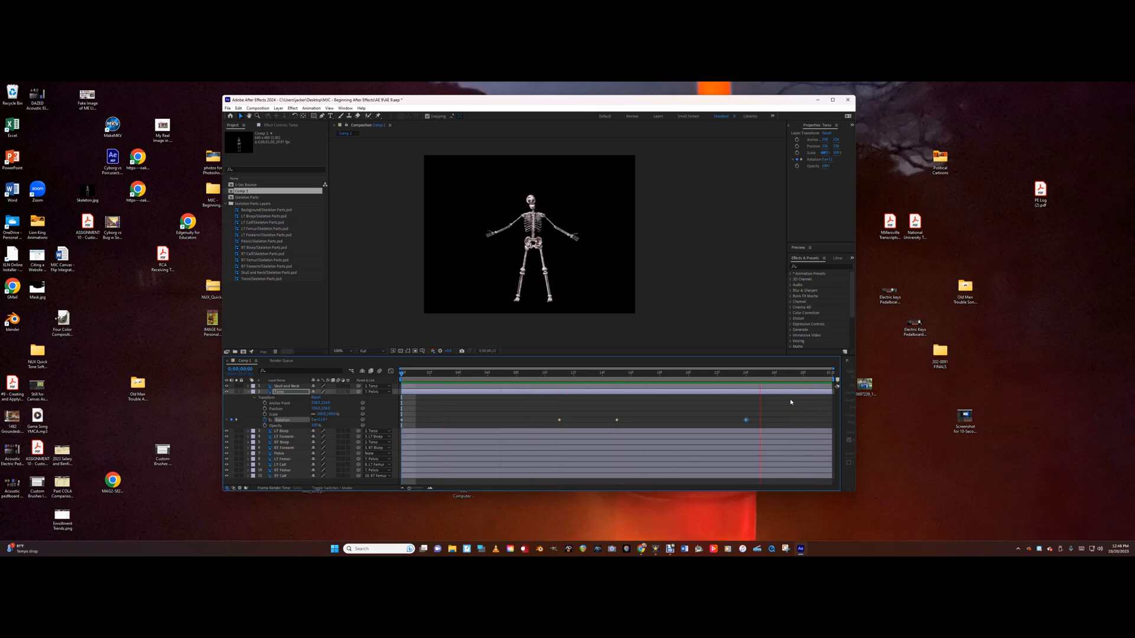
key(space)
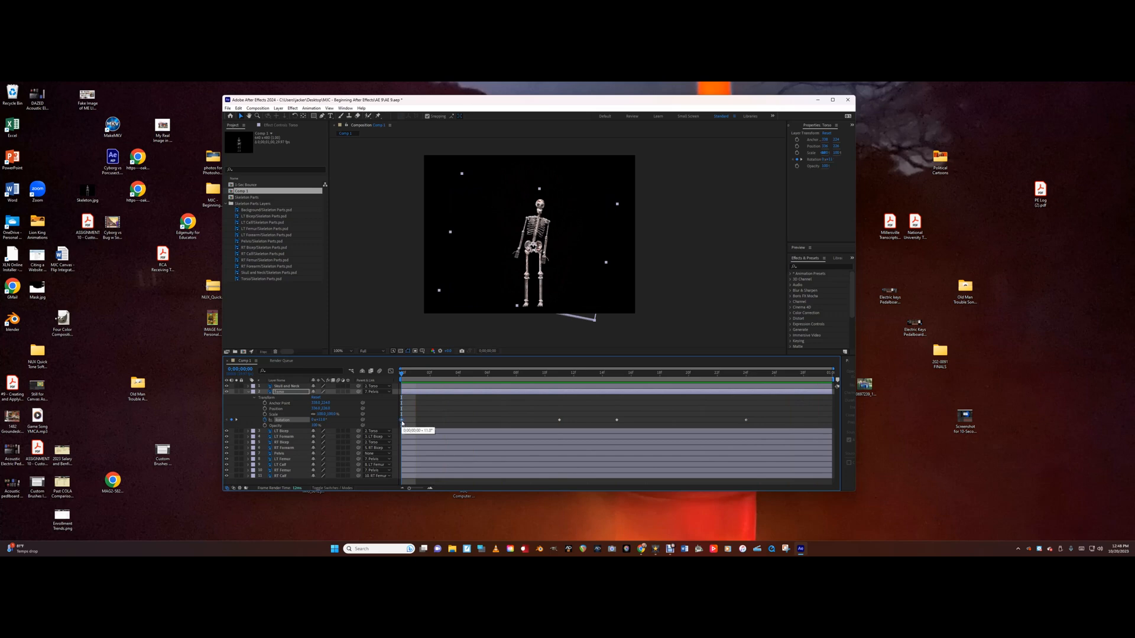
- Copy the Torso's starting Rotation keyframe to frame 28 so the sway loops, and preview the result
key(End)
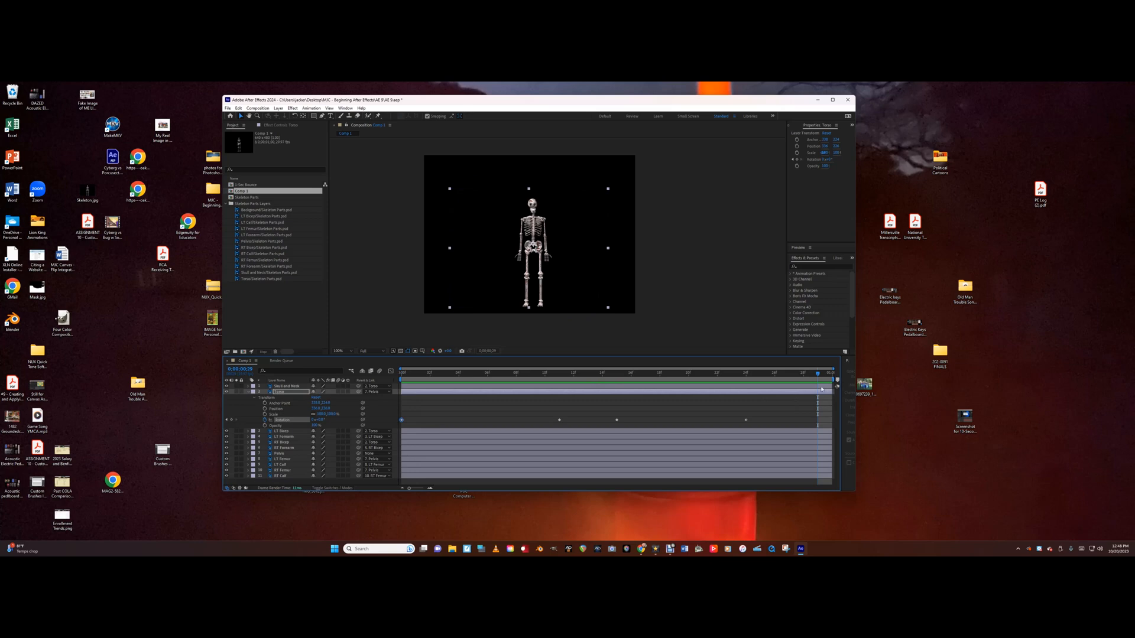
drag(818, 375, 810, 379)
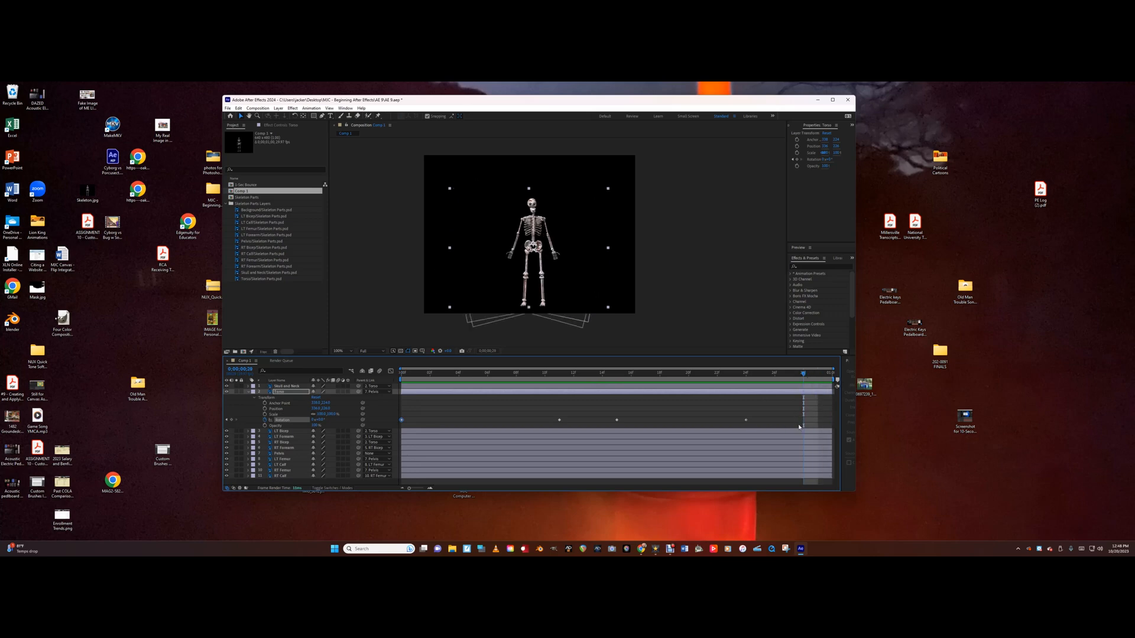
key(ctrl+v)
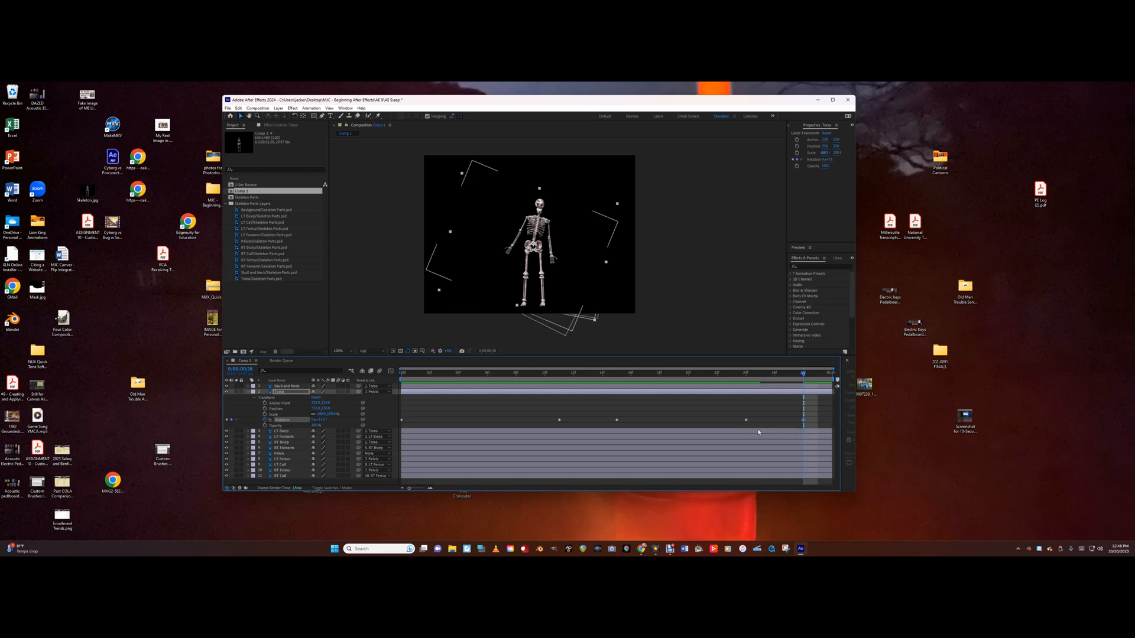
key(space)
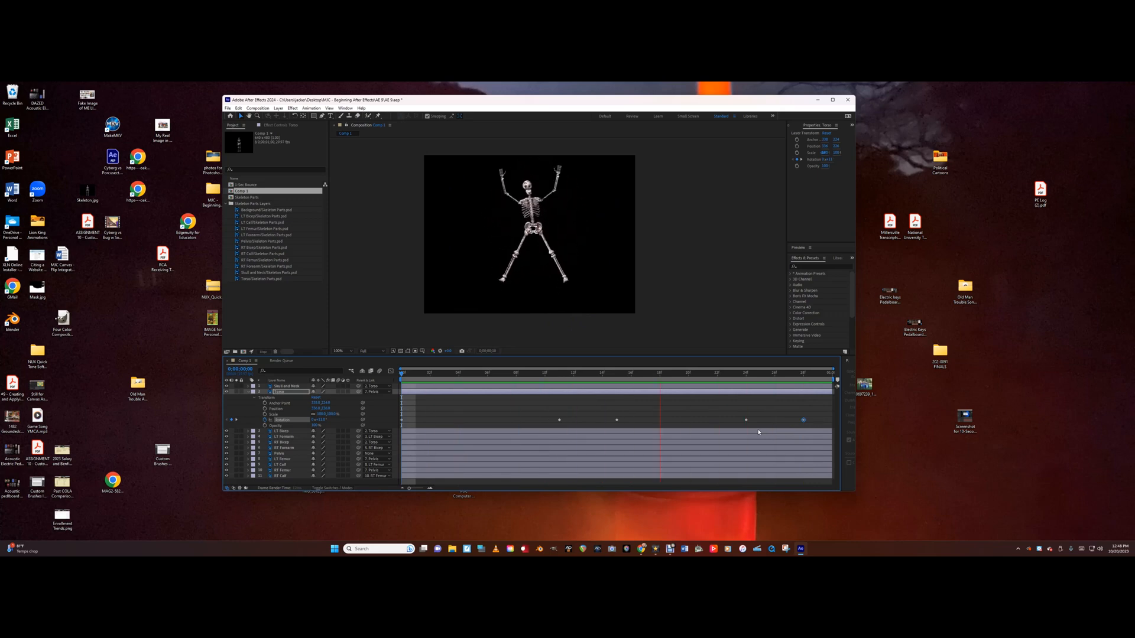
key(space)
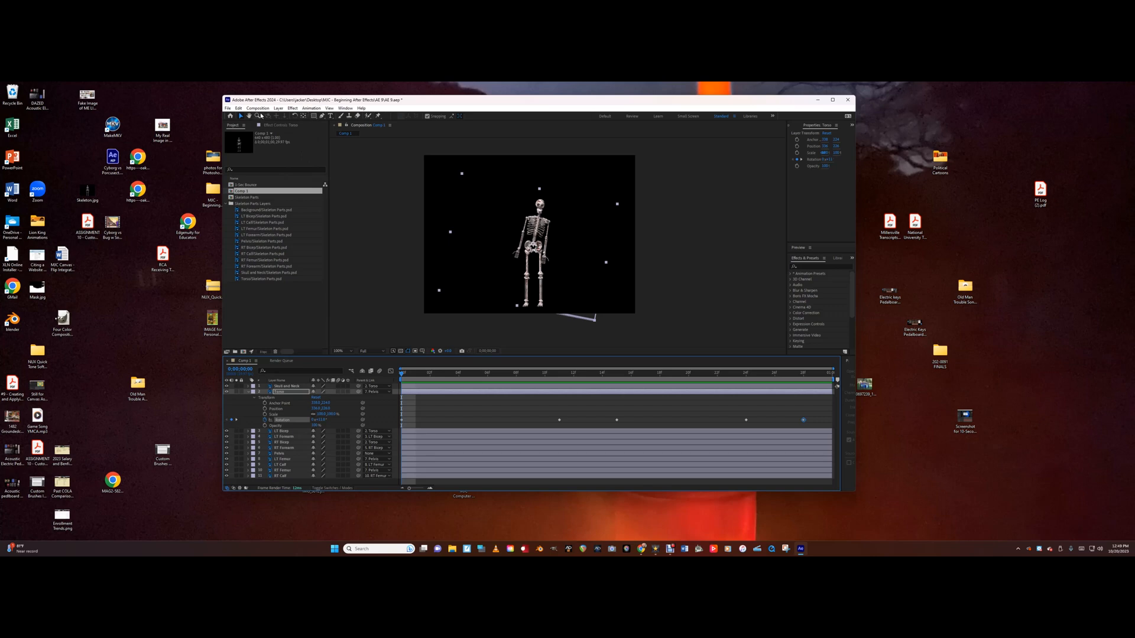
- Create a new composition named Final Animation with a duration of 7 seconds
click(257, 108)
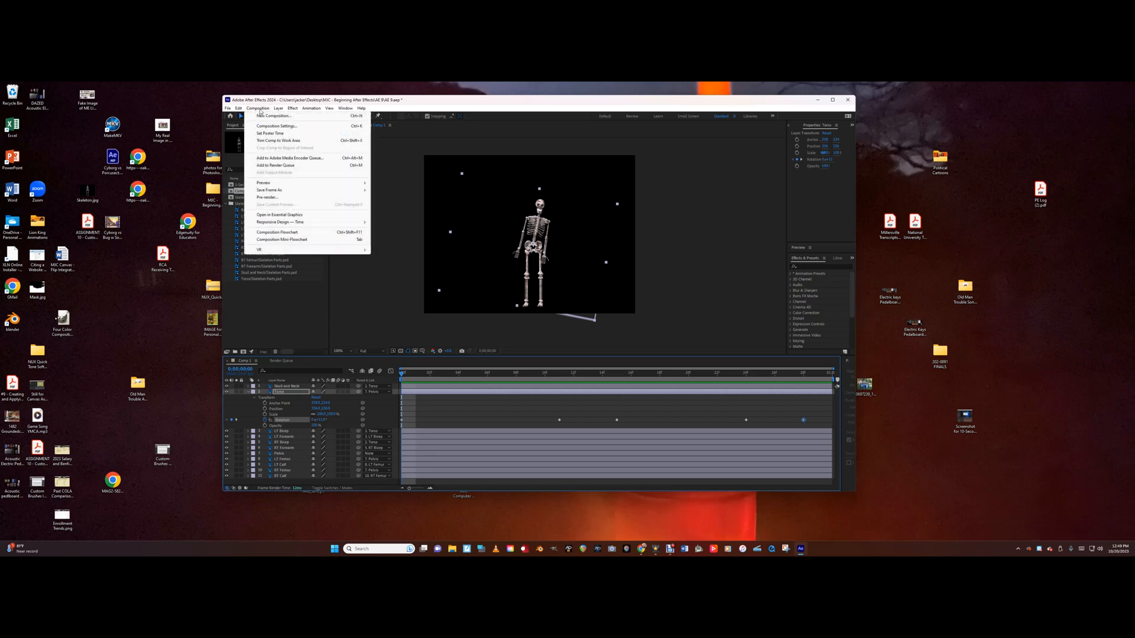
click(266, 117)
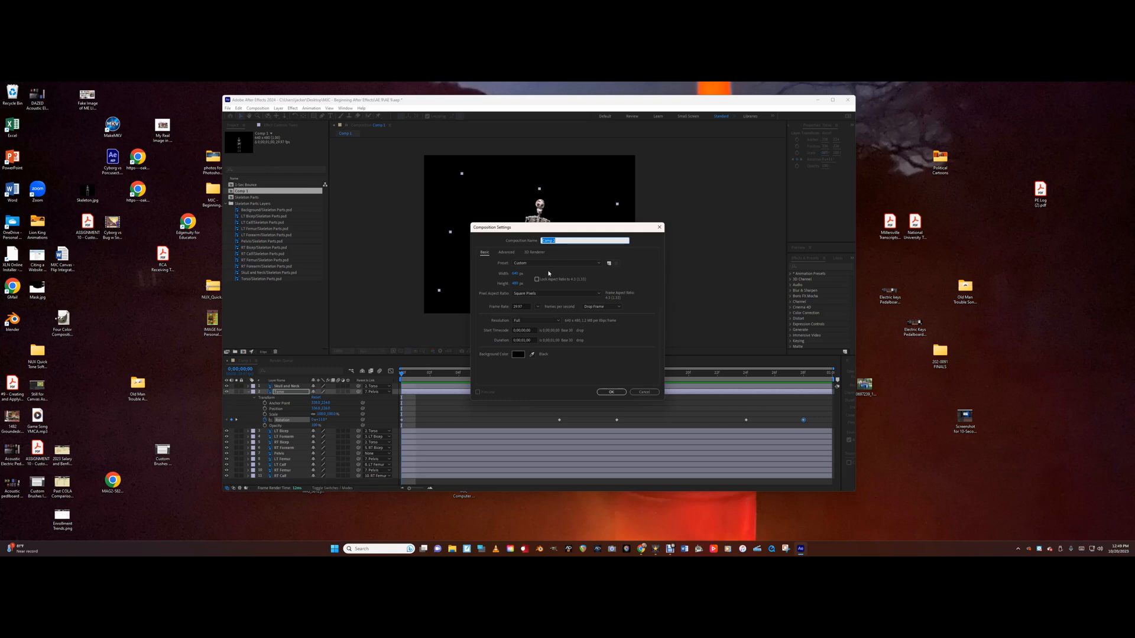
text(Fir)
click(524, 341)
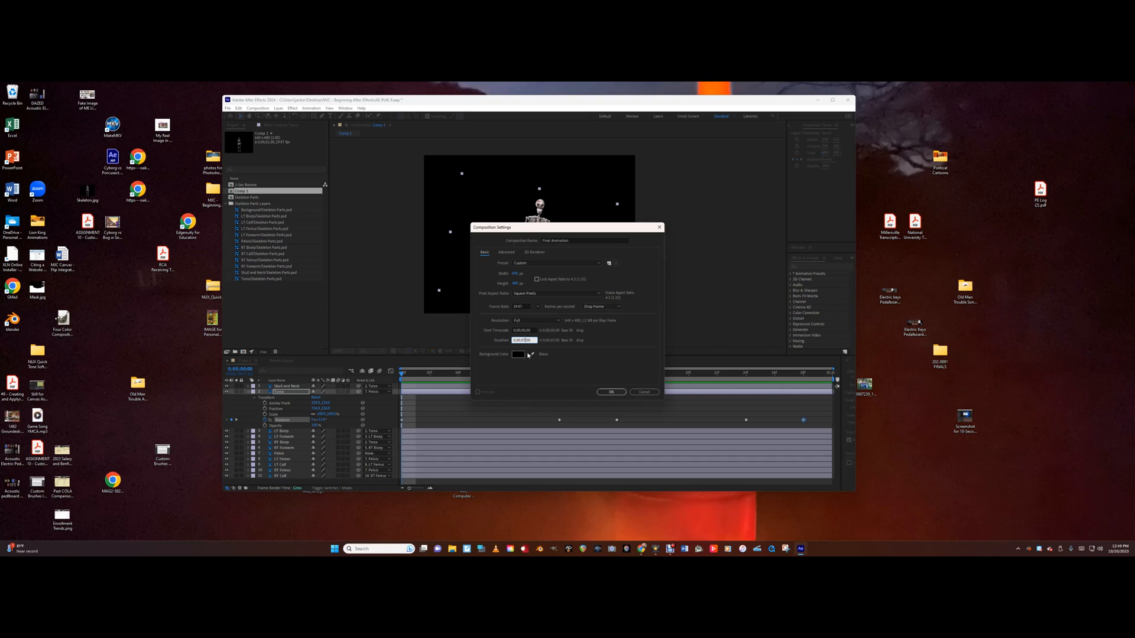
click(603, 391)
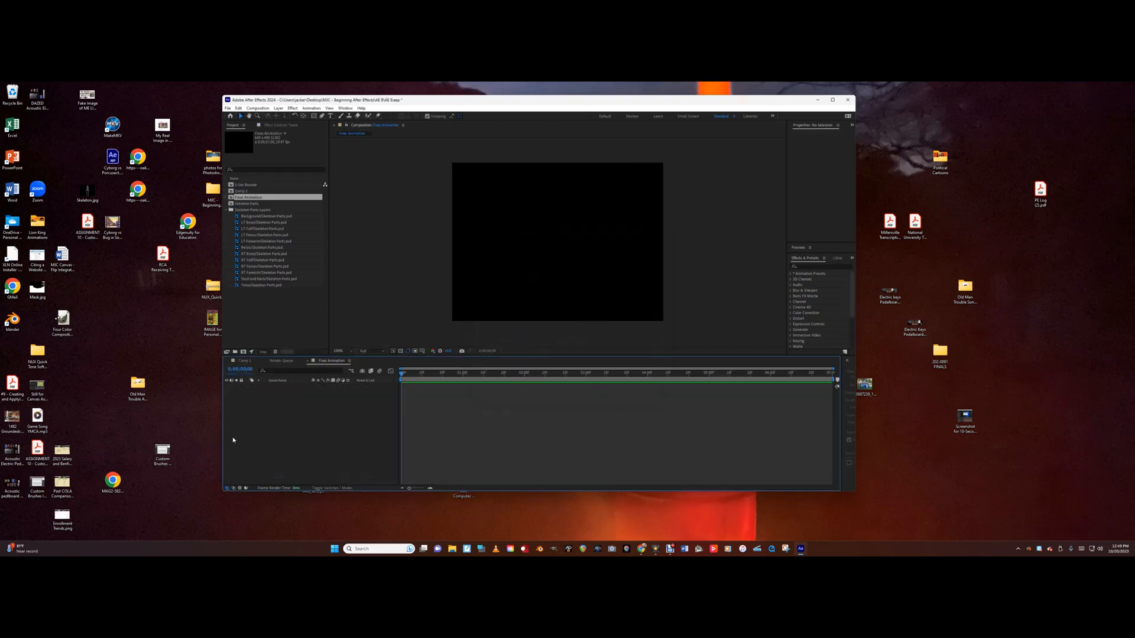
- Delete the Bounce composition from the project and add Comp 1 as a layer in Final Animation
click(246, 192)
click(248, 186)
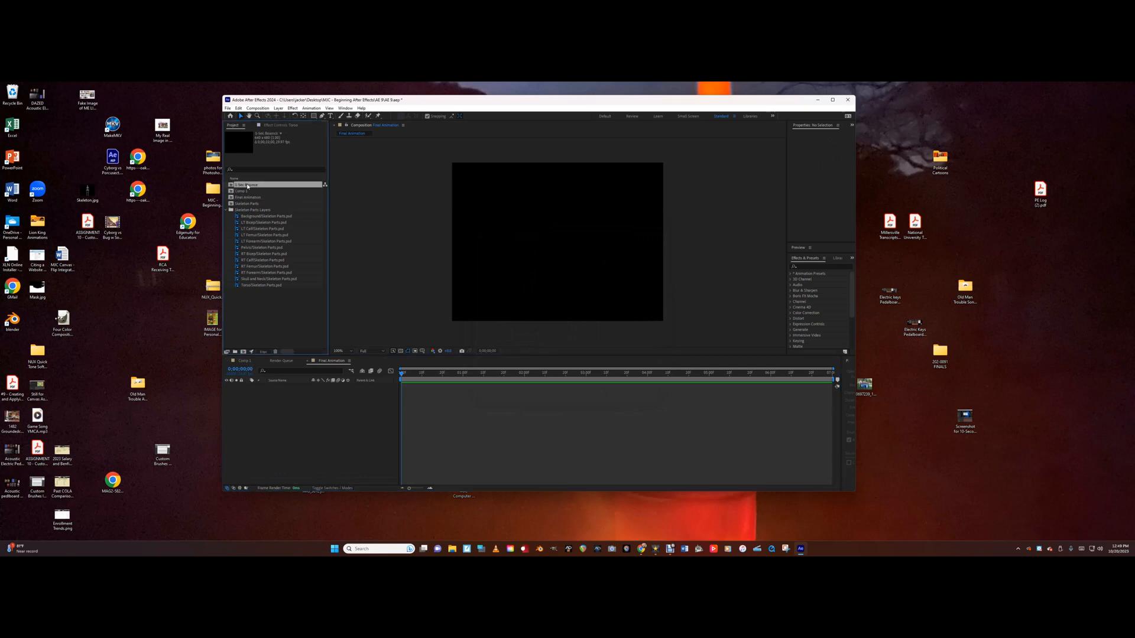
key(Delete)
click(240, 186)
drag(251, 187, 316, 405)
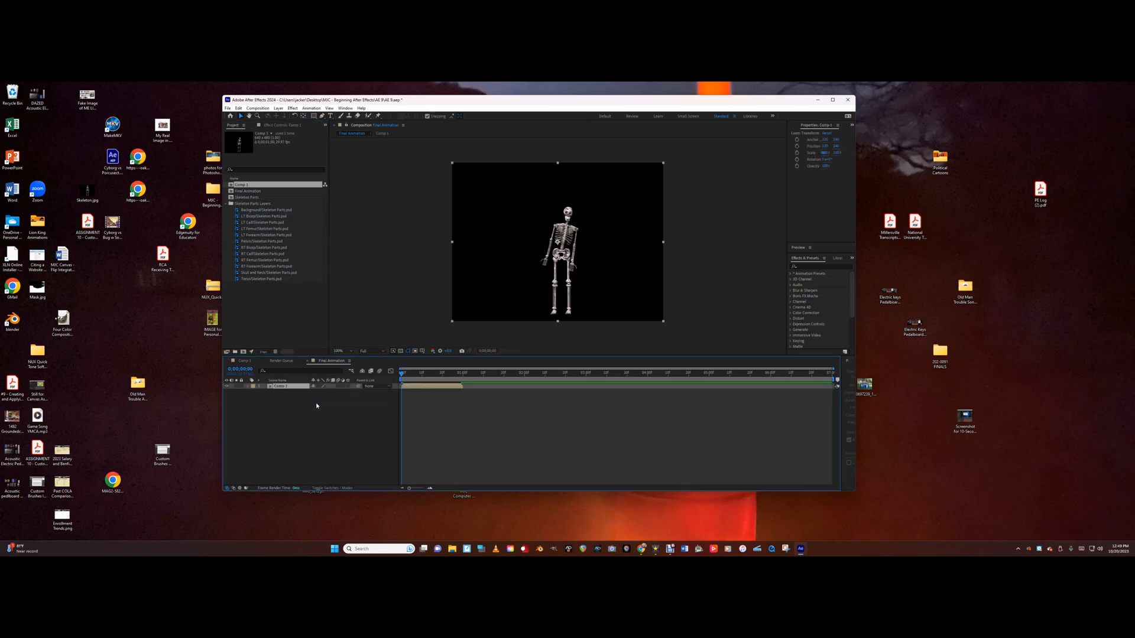
- Rename the Comp 1 layer in Final Animation as Jumping Jack
right_click(282, 388)
click(292, 368)
text(Jum)
key(Return)
- Duplicate the Jumping Jack layer until there are seven copies in the timeline
key(ctrl+d)
key(ctrl+d)
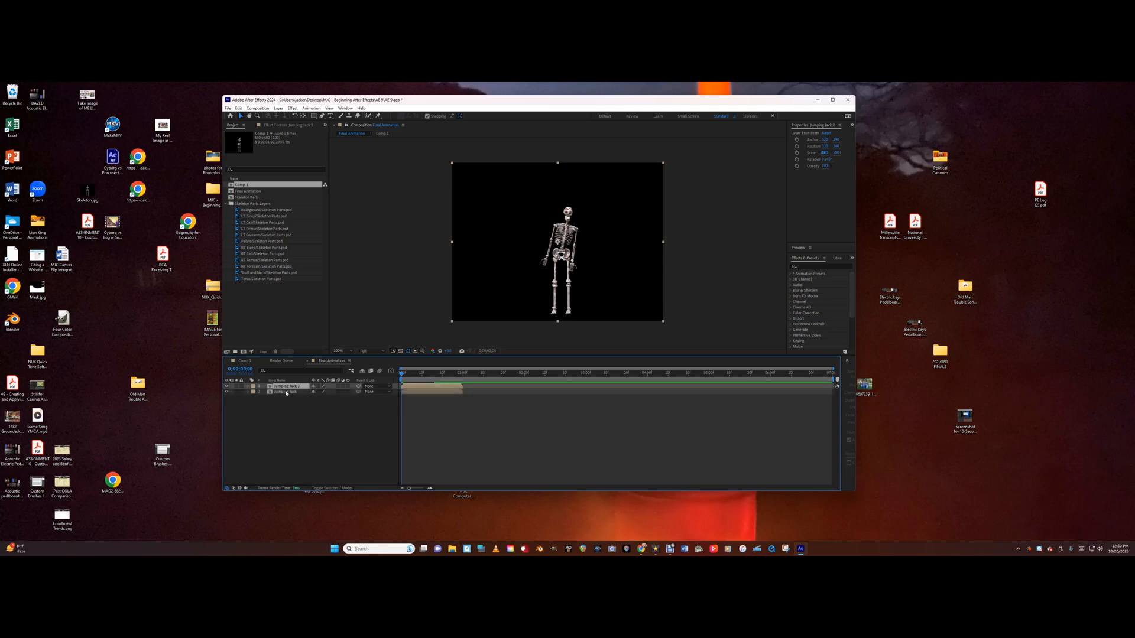
key(ctrl+d)
key(ctrl+d)
key(ctrl+d)
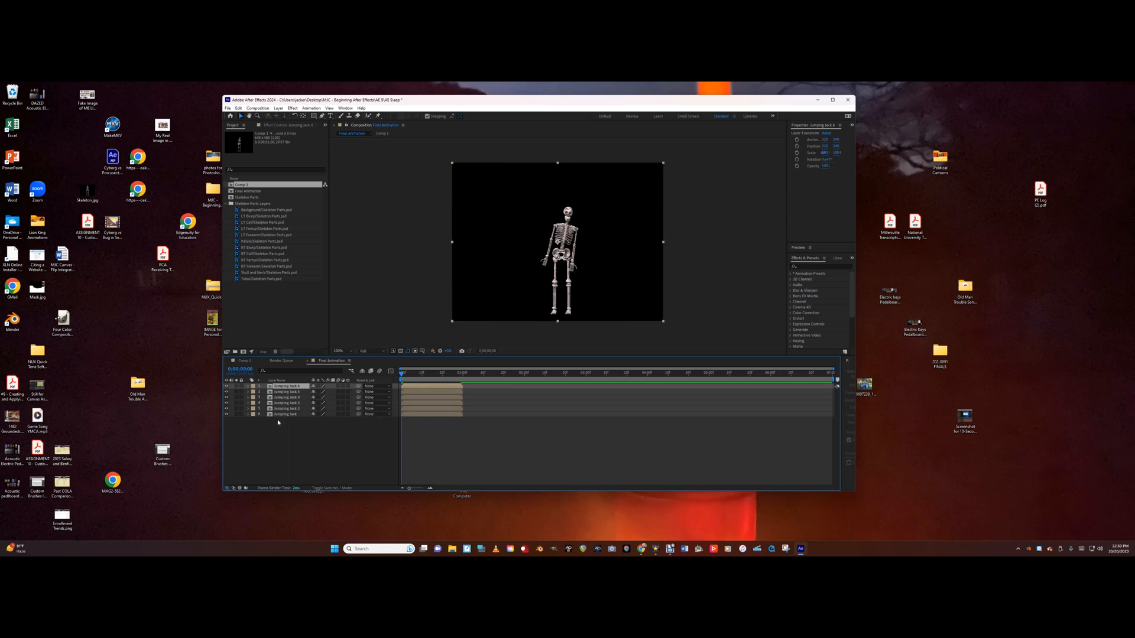
key(ctrl+d)
click(286, 443)
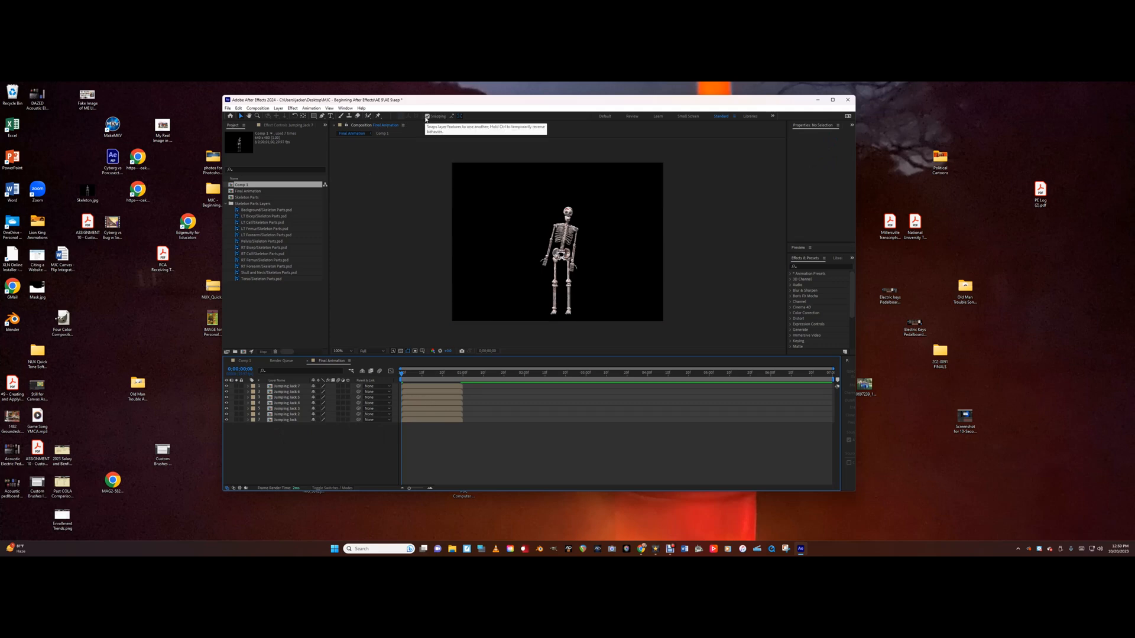
- Offset the Jumping Jack layers by one second each so they run end to end across seven seconds, and preview the sequence
drag(430, 393, 570, 399)
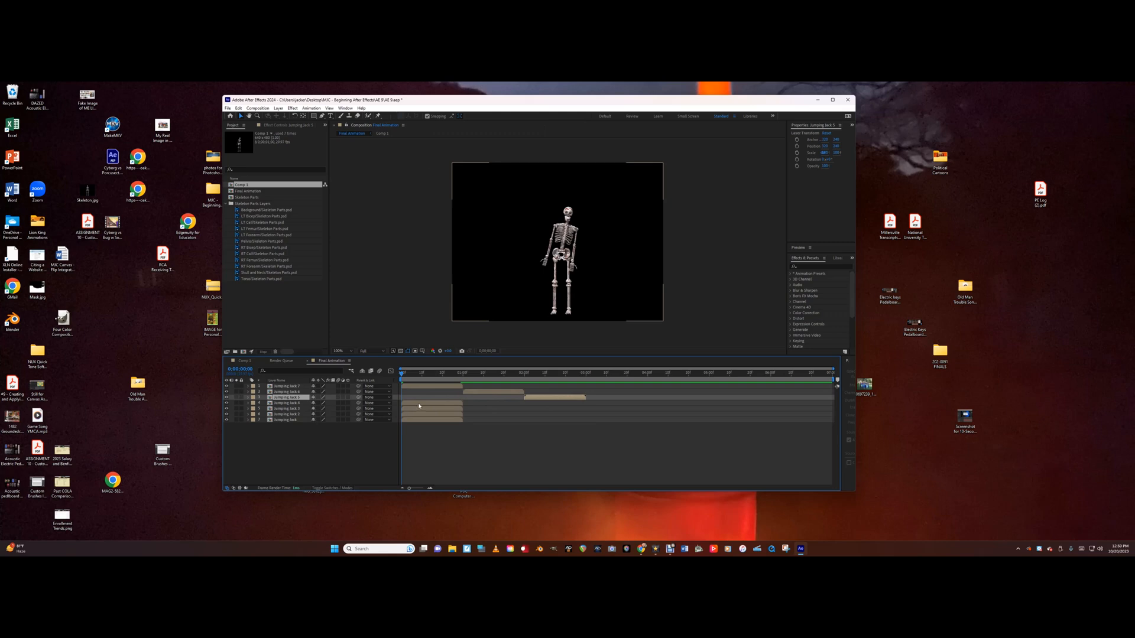
drag(419, 406, 604, 406)
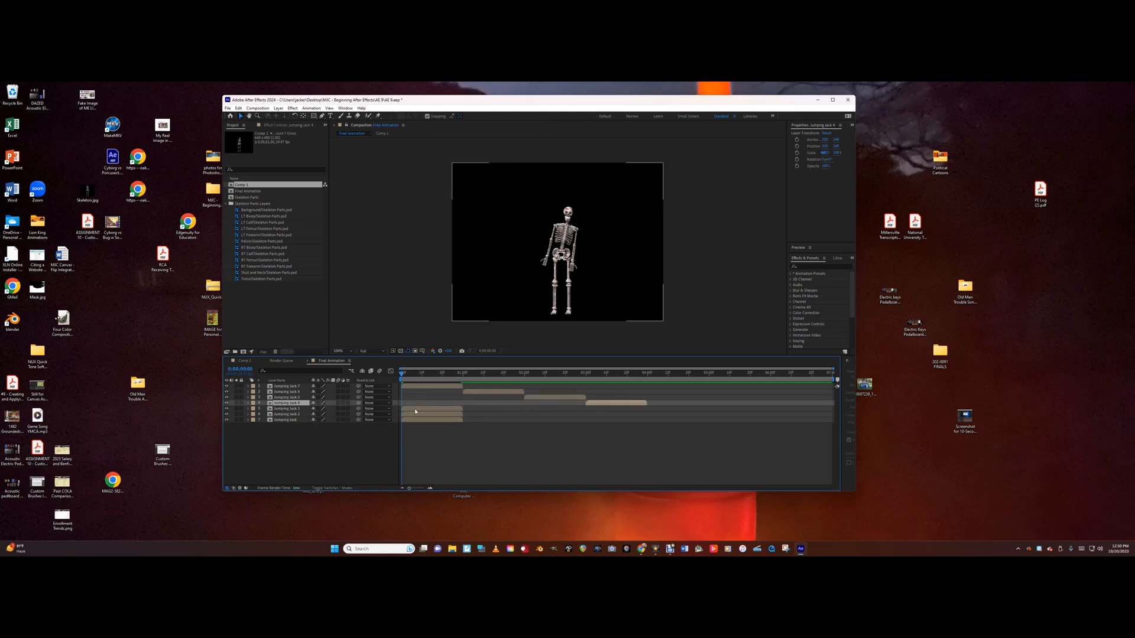
drag(415, 412, 663, 414)
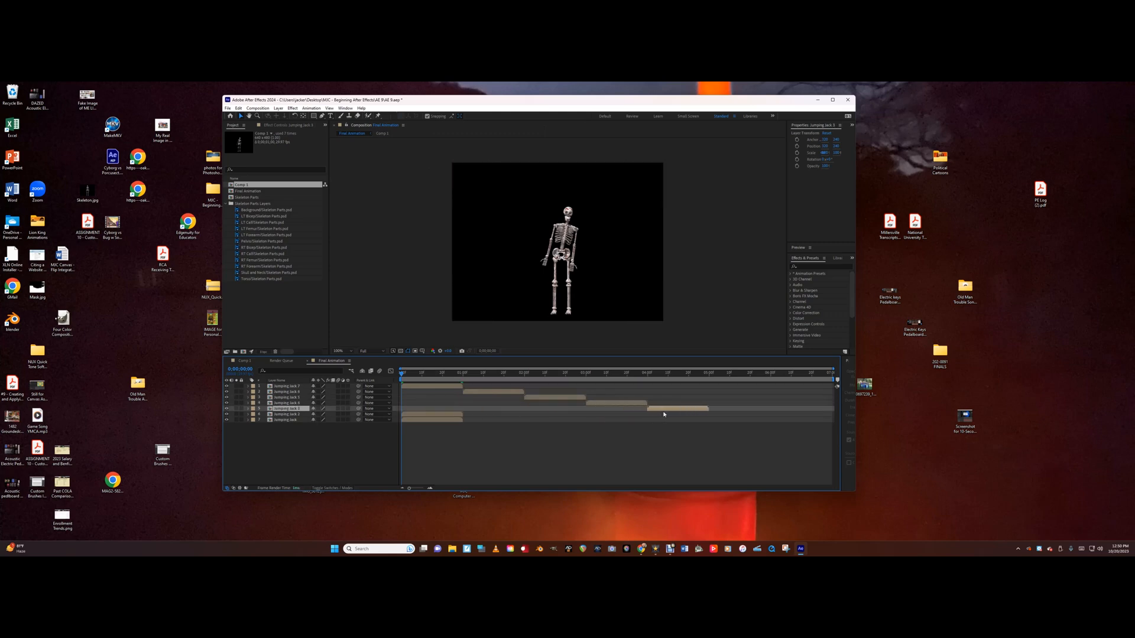
drag(425, 417, 729, 416)
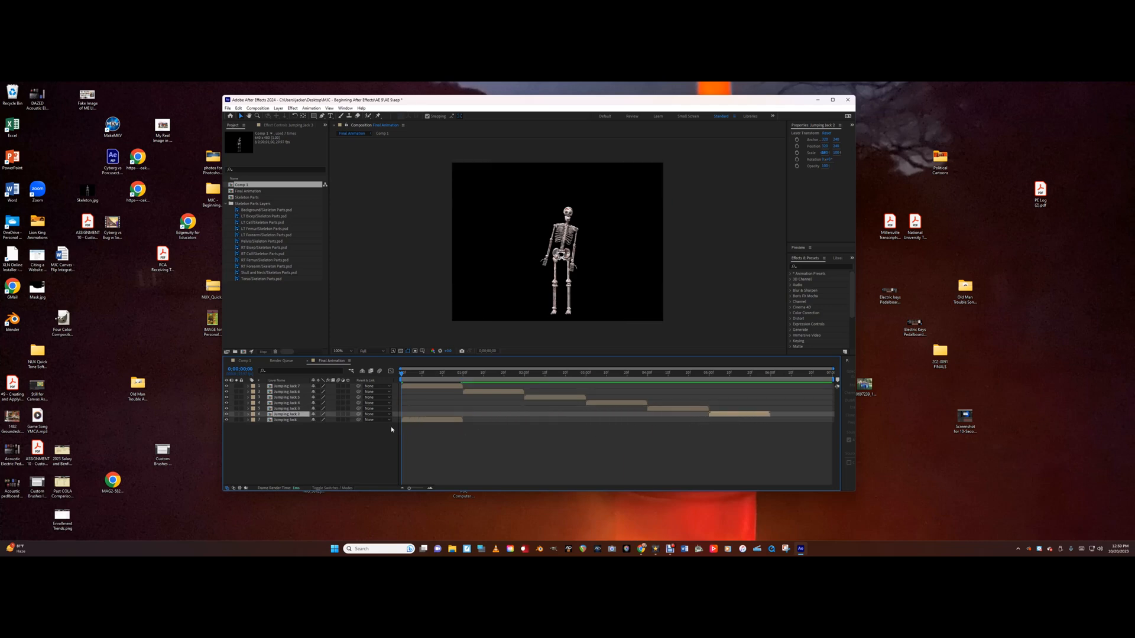
drag(440, 420, 805, 416)
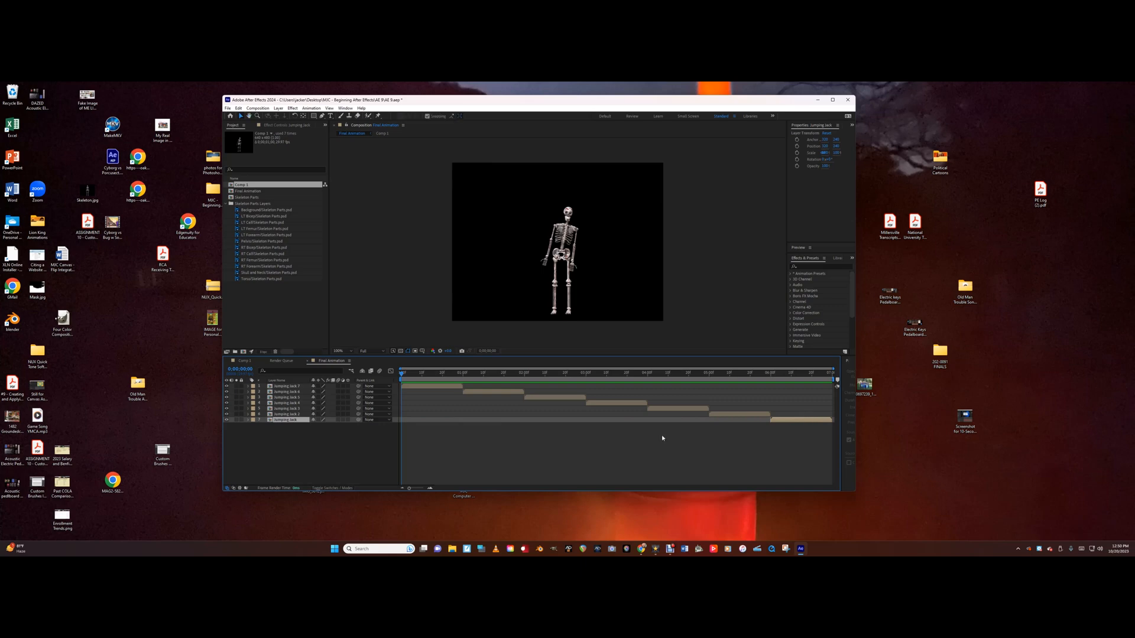
key(space)
drag(823, 373, 831, 374)
drag(831, 373, 401, 373)
click(465, 480)
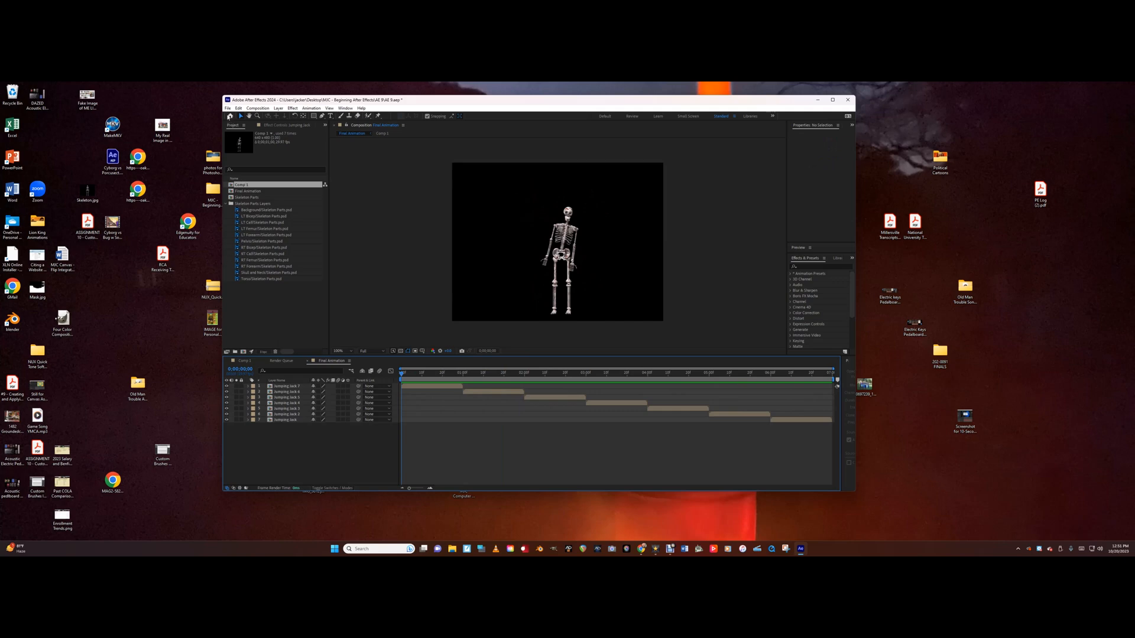
- Import the gym photo hoosier-gym_orig.jpeg into the project as footage
click(228, 108)
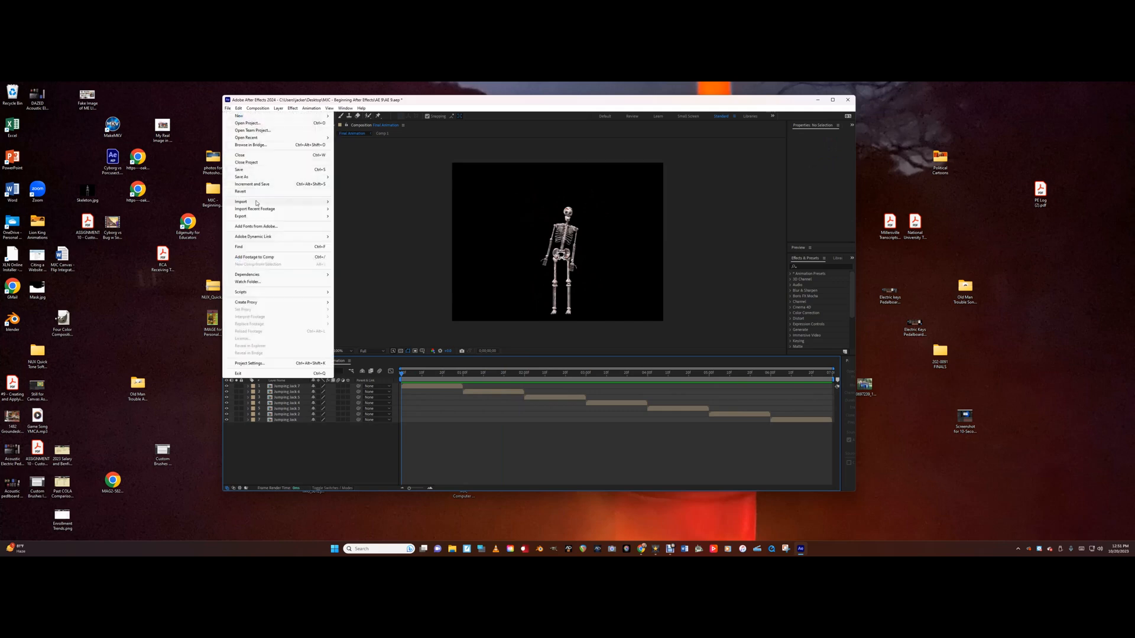
mouse_move(256, 203)
click(355, 202)
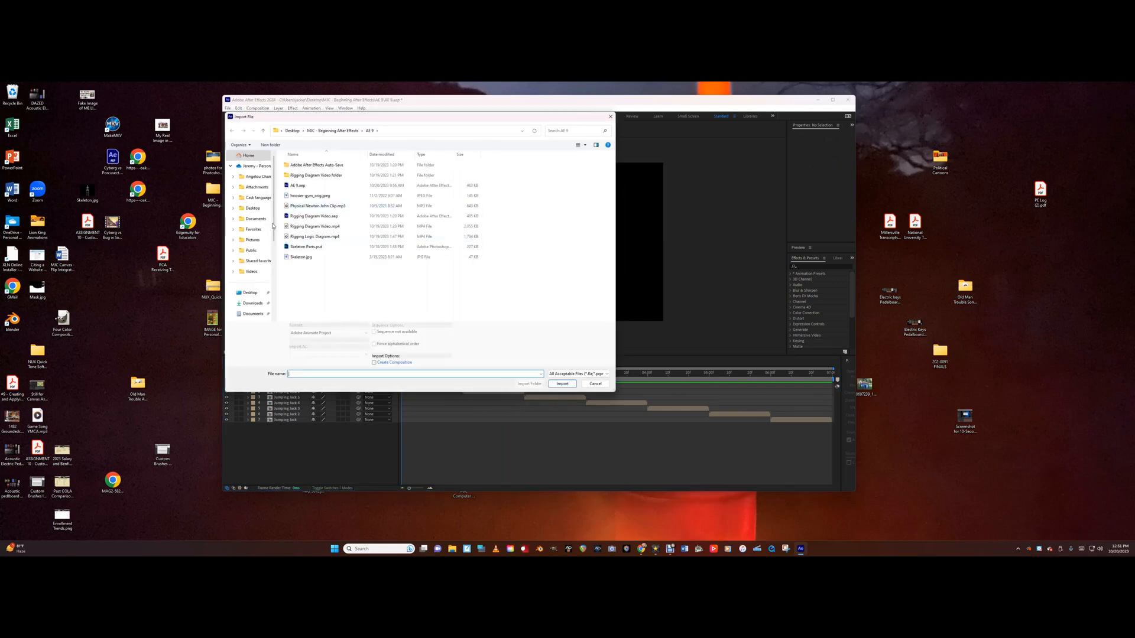
scroll(273, 226, down, 5)
click(310, 195)
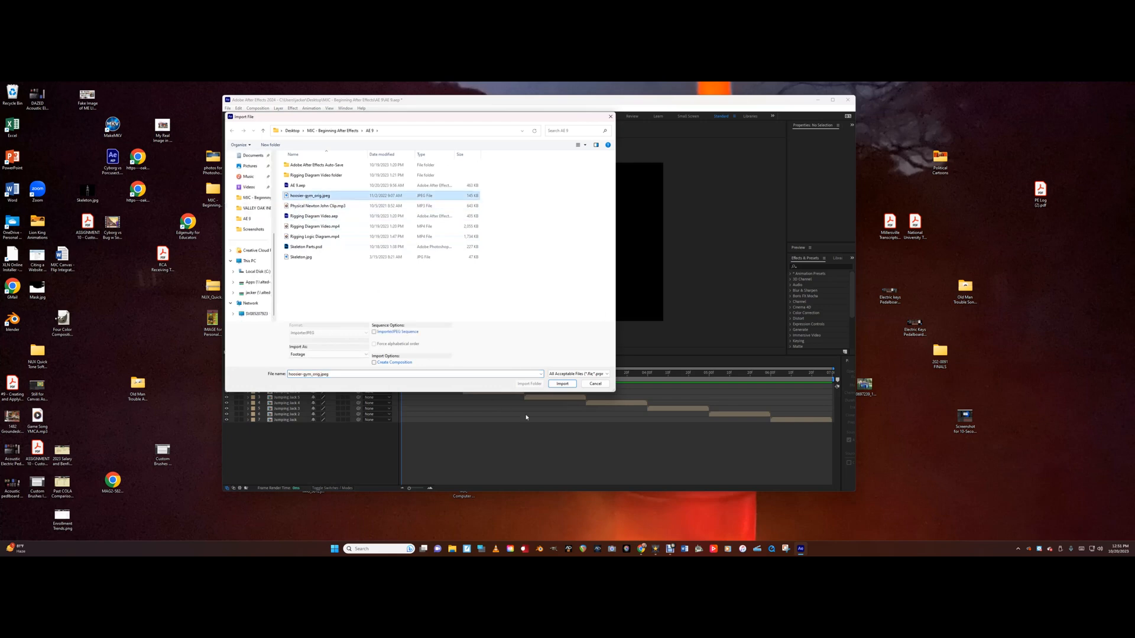
click(558, 386)
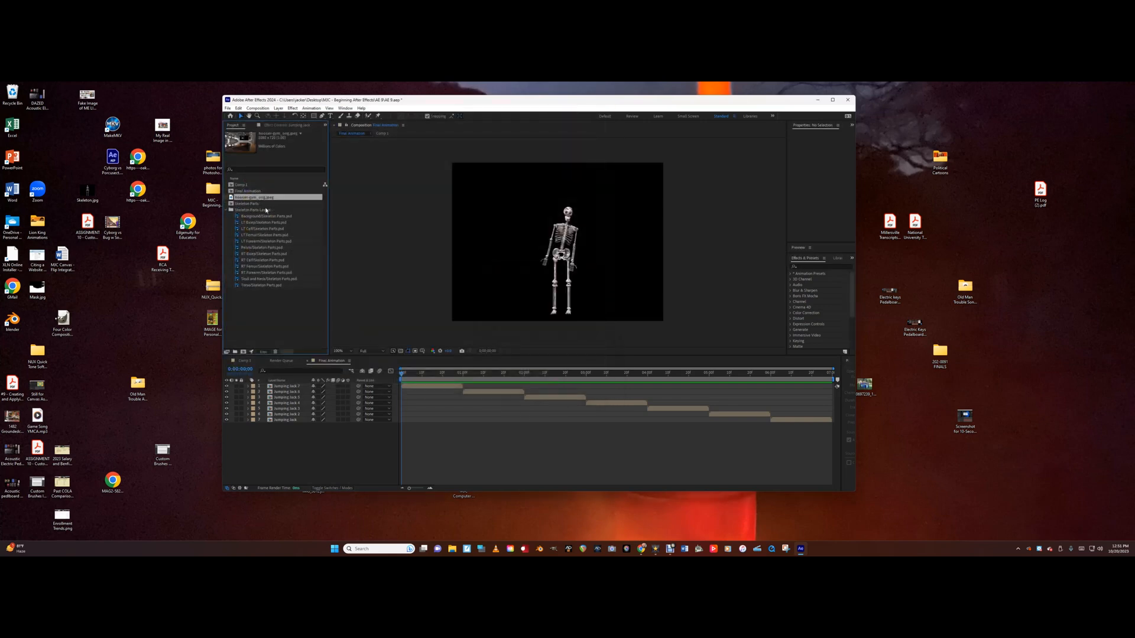
- Place the gym photo beneath all Jumping Jack layers as the background and preview the animation
drag(263, 199, 292, 428)
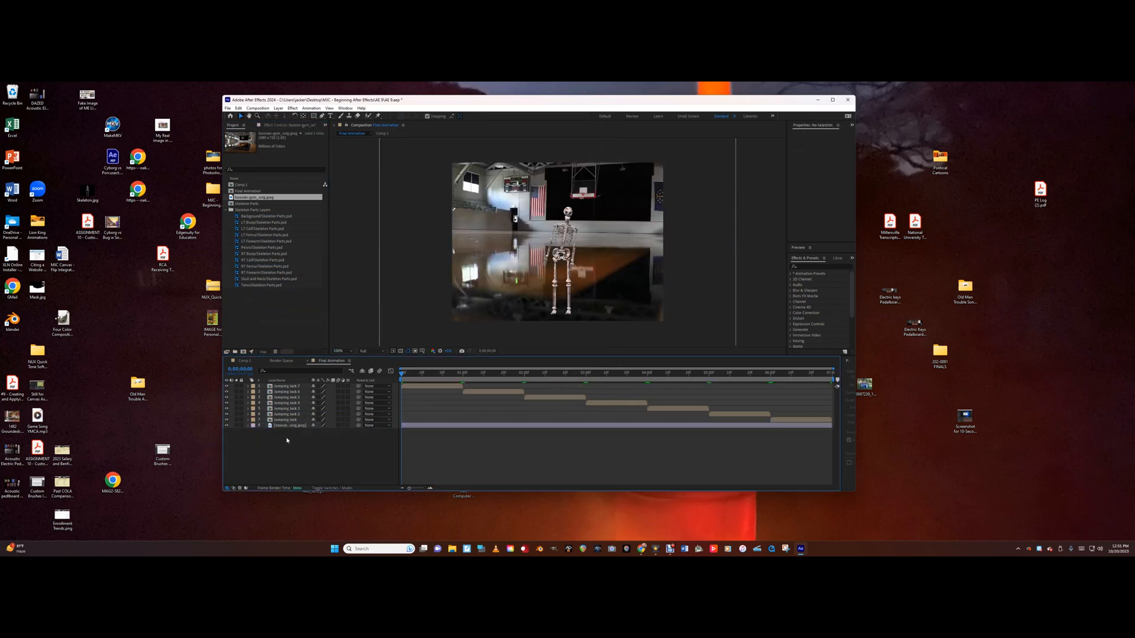
drag(292, 428, 286, 387)
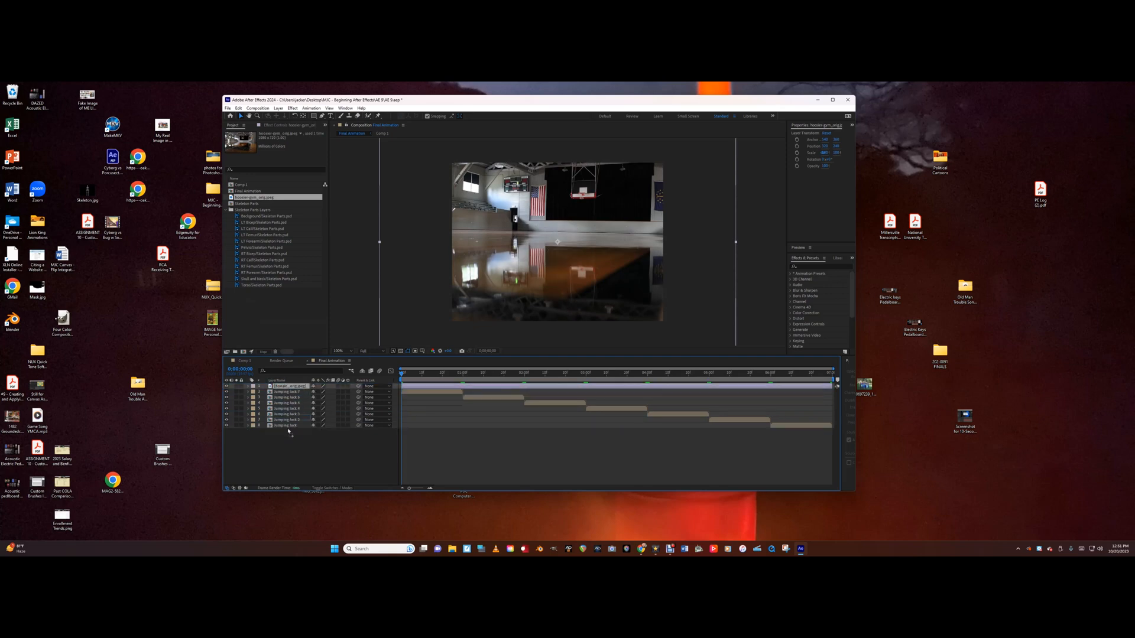
drag(288, 431, 289, 442)
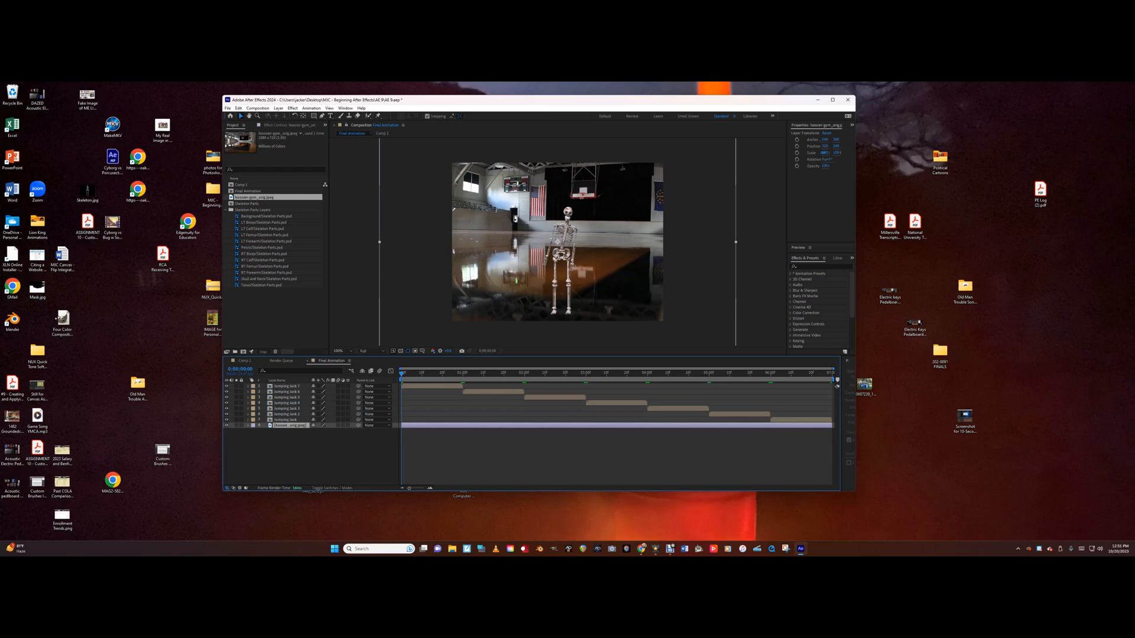
key(space)
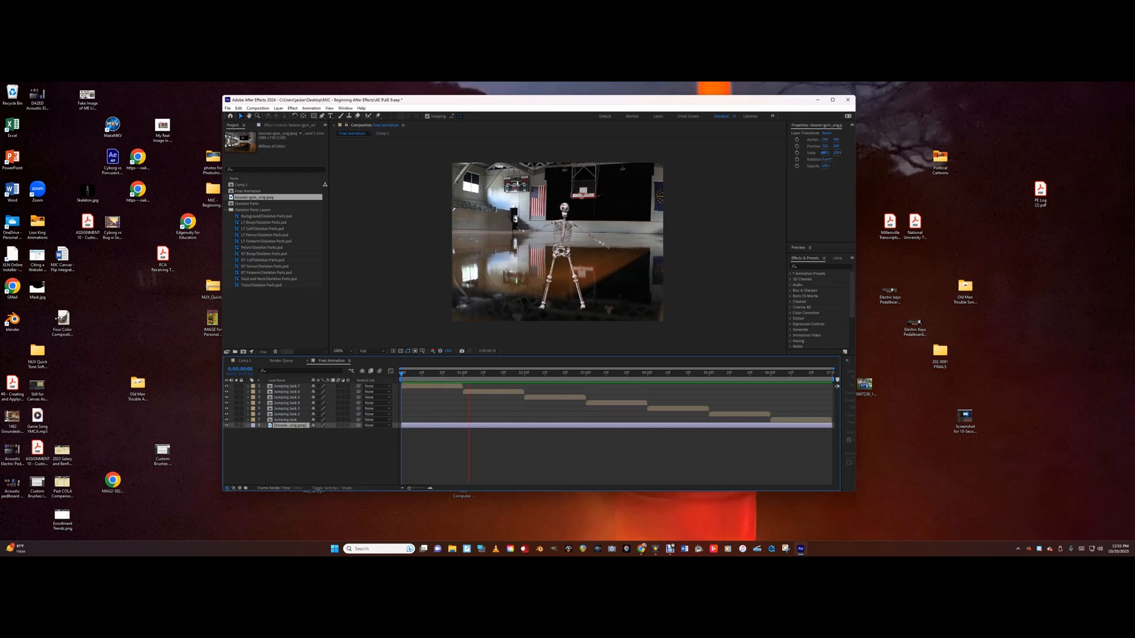
key(space)
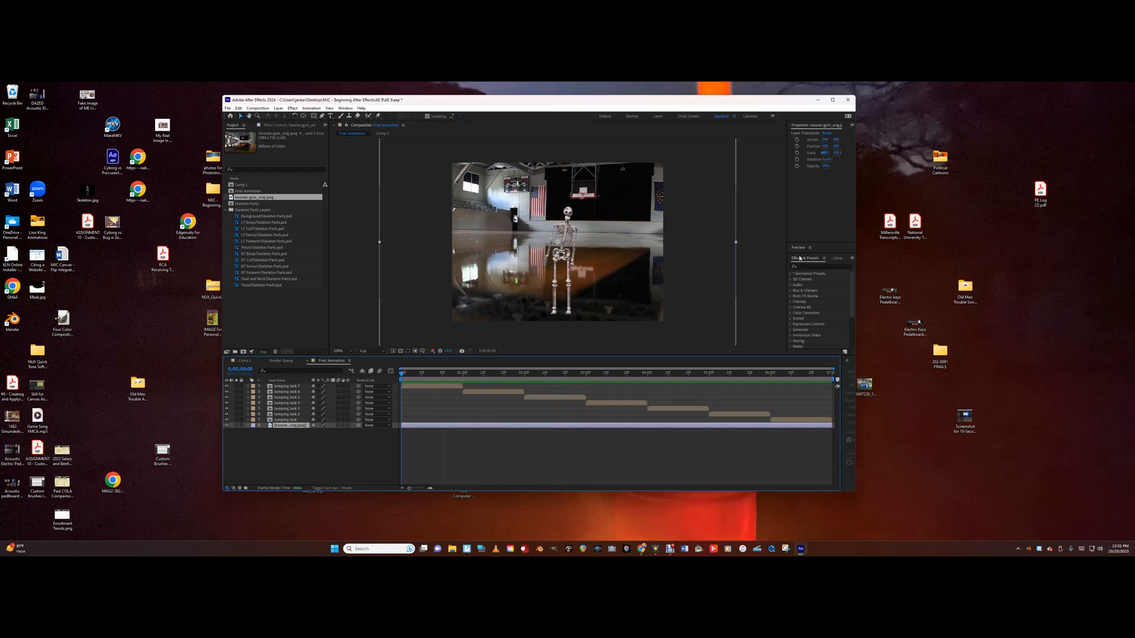
- Apply the Curves color correction effect to the gym background layer and lower its RGB curve to darken the image
click(803, 316)
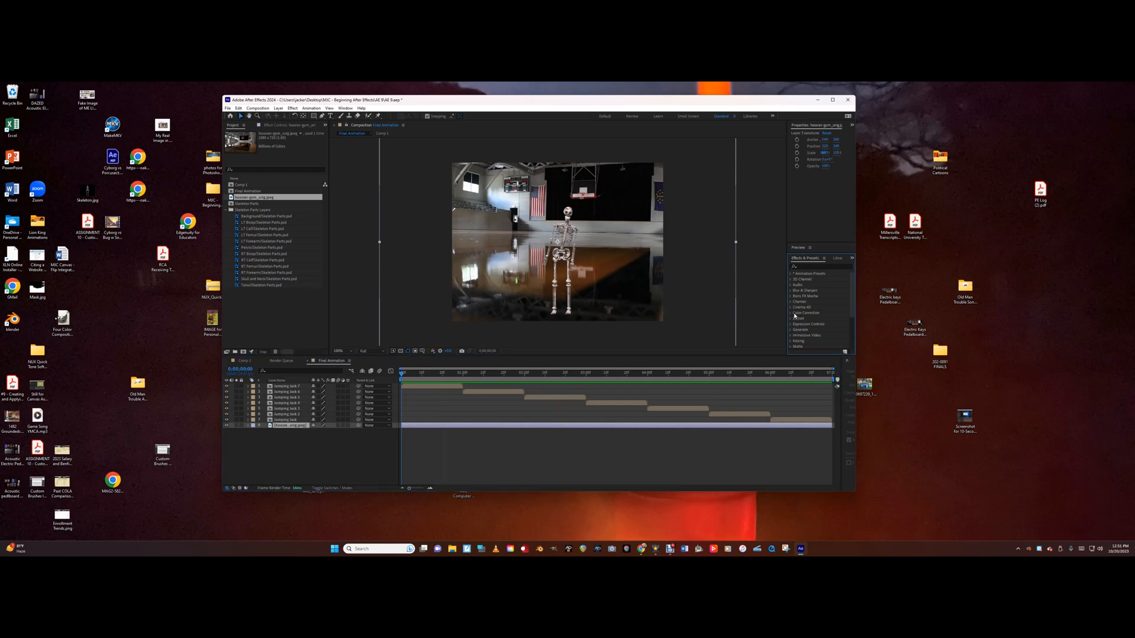
click(791, 313)
scroll(795, 341, down, 3)
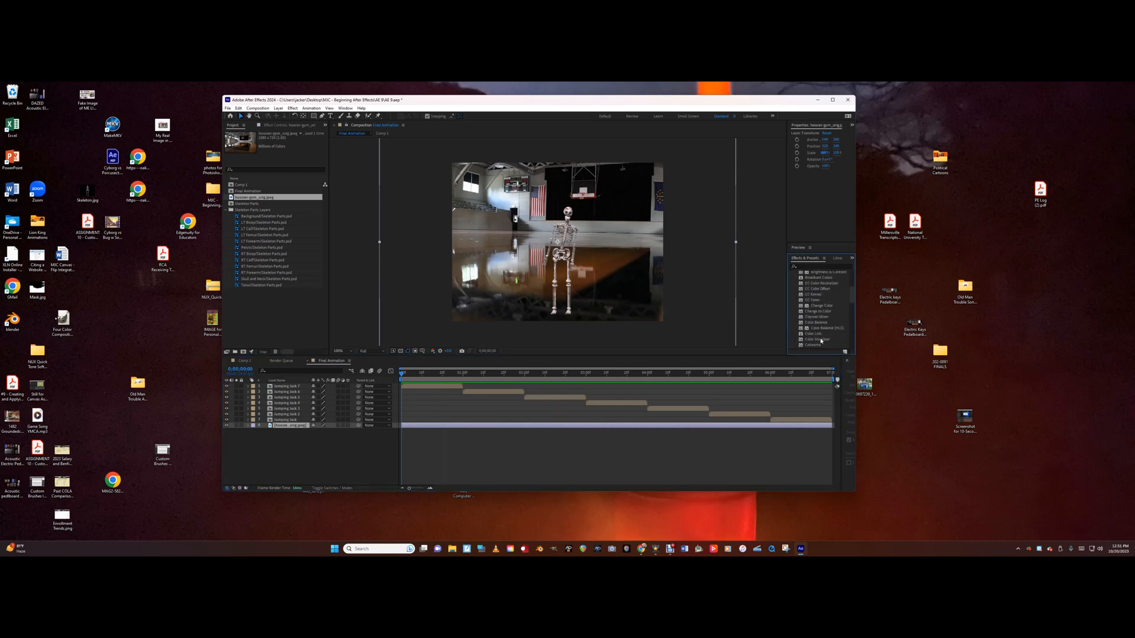
scroll(817, 301, down, 3)
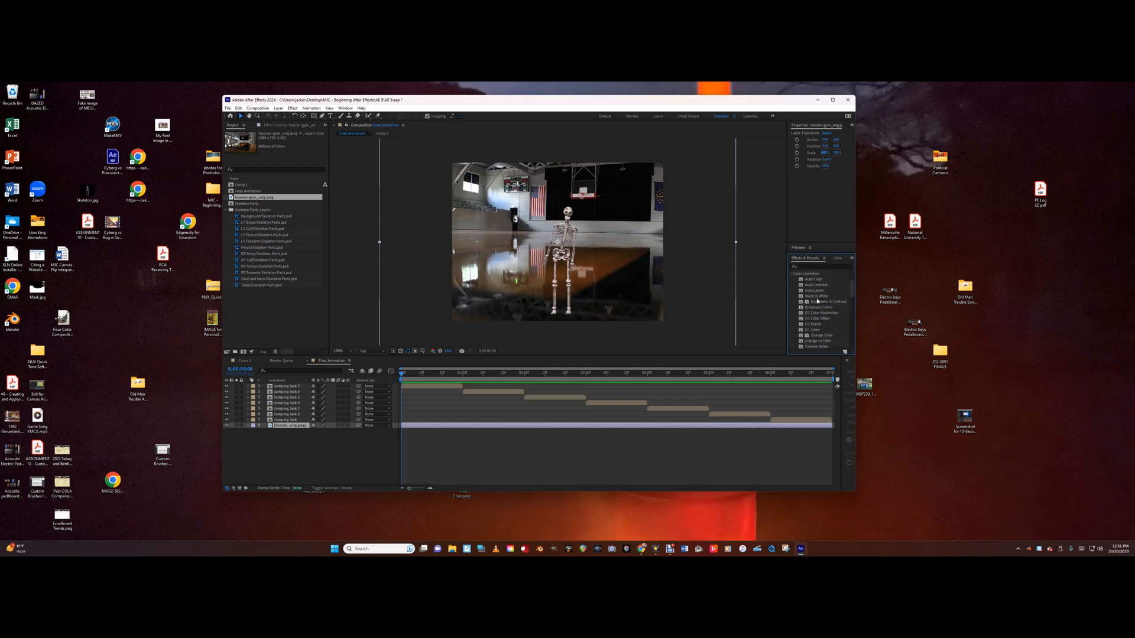
drag(816, 321, 417, 426)
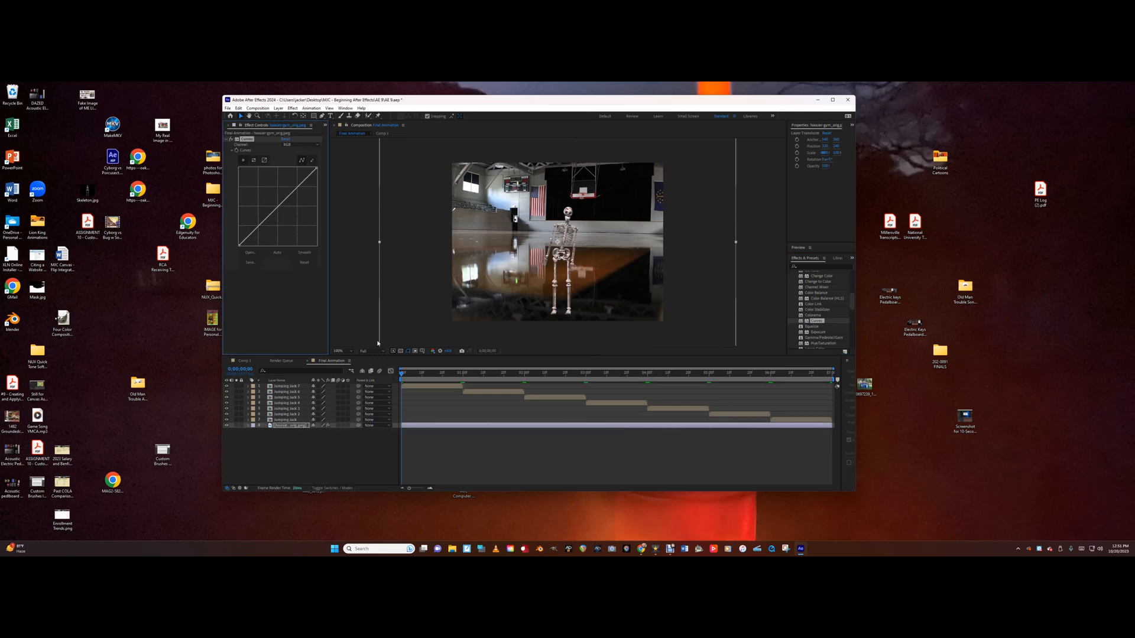
mouse_move(279, 204)
mouse_down()
mouse_move(285, 216)
mouse_move(277, 206)
mouse_up()
- Adjust the gym background's individual color-channel curves, raising the Blue curve to give the image a bluish tint
click(287, 157)
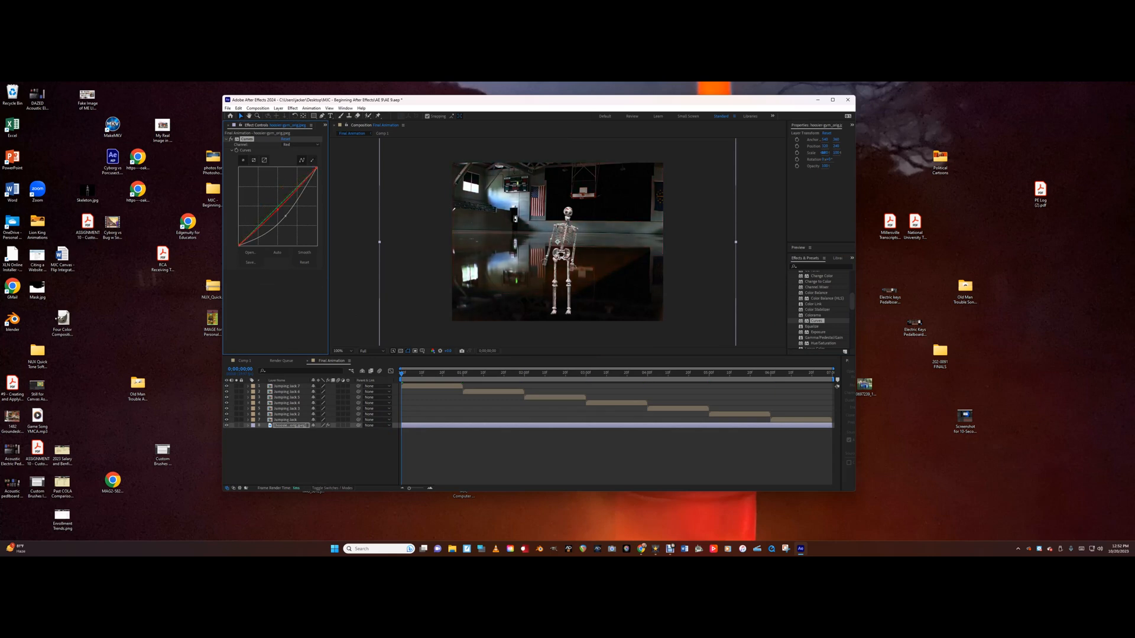
click(288, 164)
mouse_move(278, 207)
mouse_down()
mouse_move(283, 182)
mouse_move(287, 208)
mouse_move(278, 203)
mouse_up()
click(288, 157)
click(300, 145)
click(288, 164)
click(300, 145)
click(287, 170)
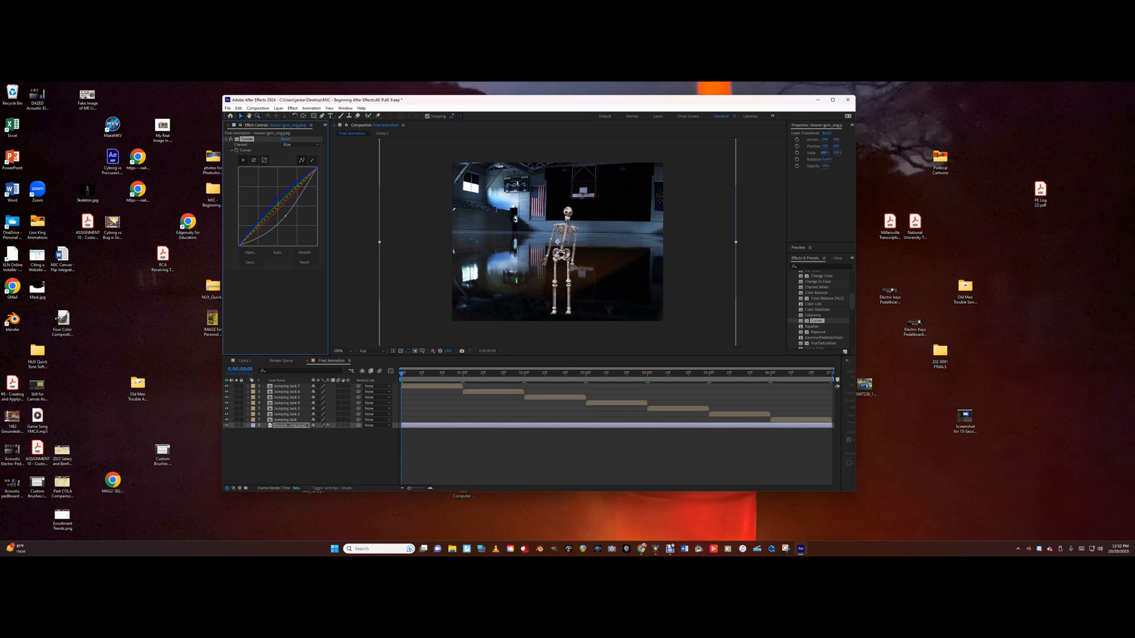
- Readjust the gym background's RGB curve, lowering the midtones and reshaping the lower part, and preview the result
click(300, 145)
click(287, 151)
drag(285, 216, 286, 219)
drag(287, 220, 296, 205)
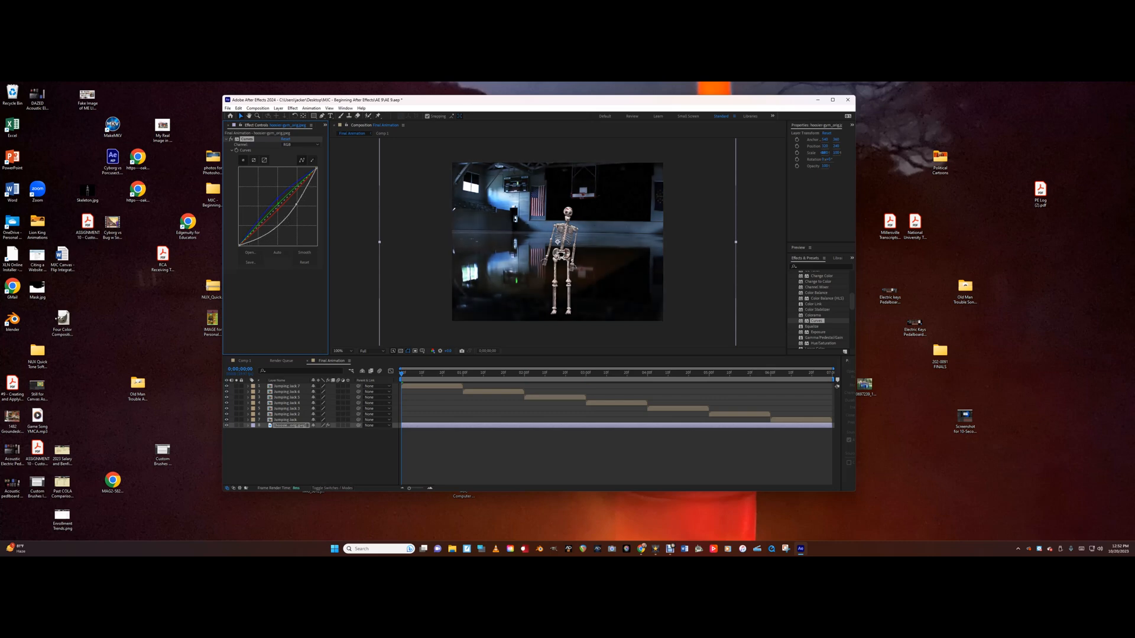
key(space)
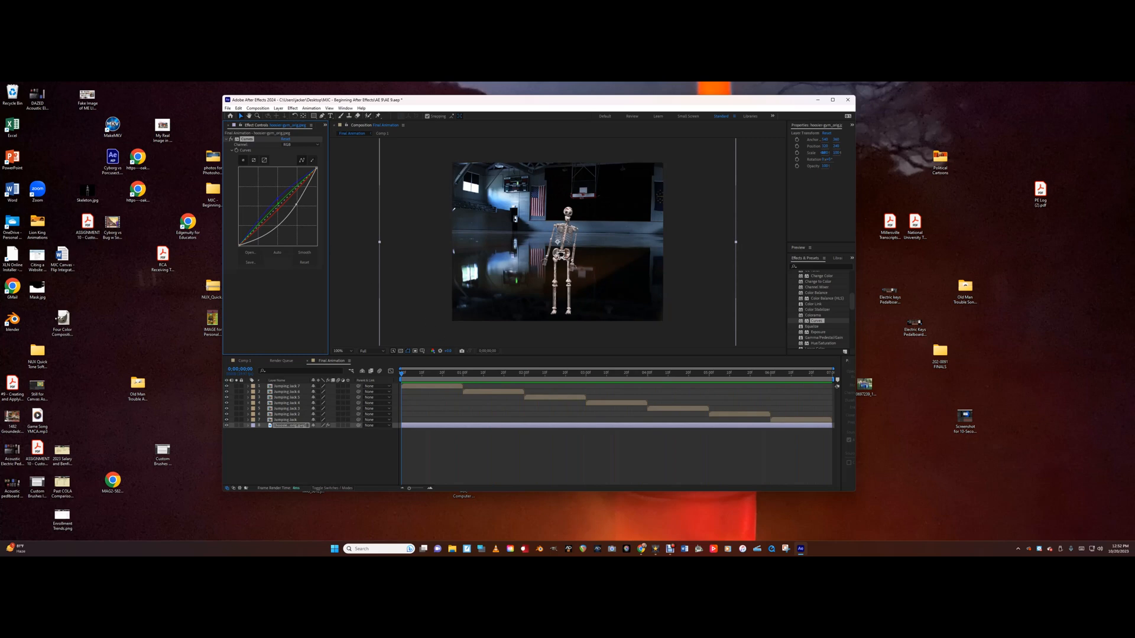
drag(279, 224, 283, 215)
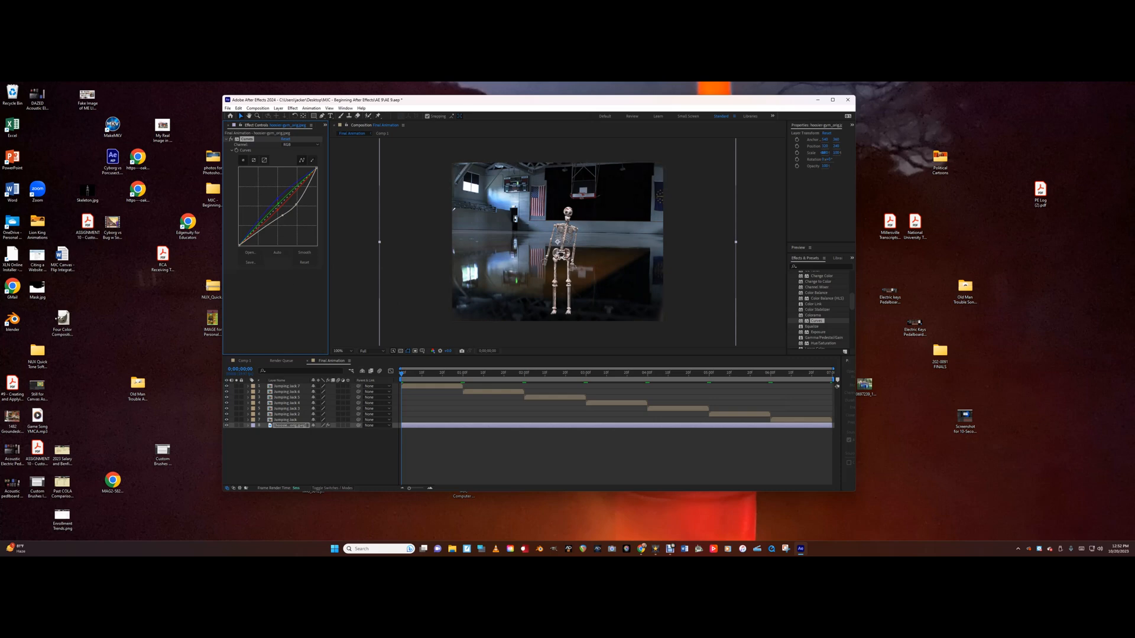
- Undo the recent curve changes on the gym background and play the animation to check the look
key(ctrl+z)
key(ctrl+z)
key(ctrl+z)
key(ctrl+z)
key(ctrl+z)
key(ctrl+z)
key(ctrl+z)
key(space)
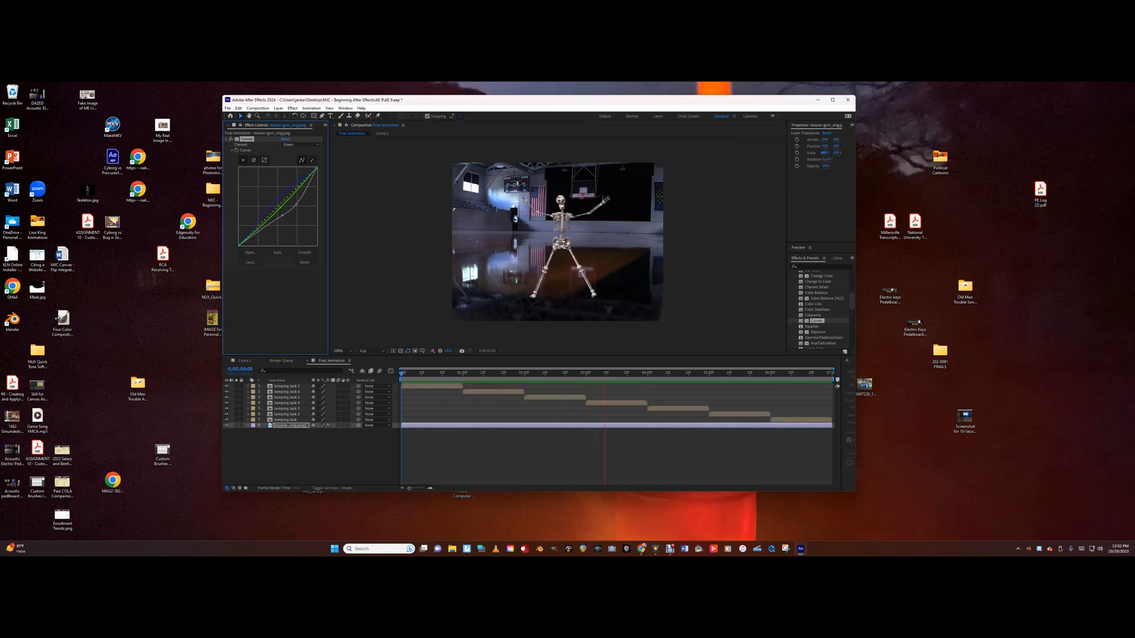
key(space)
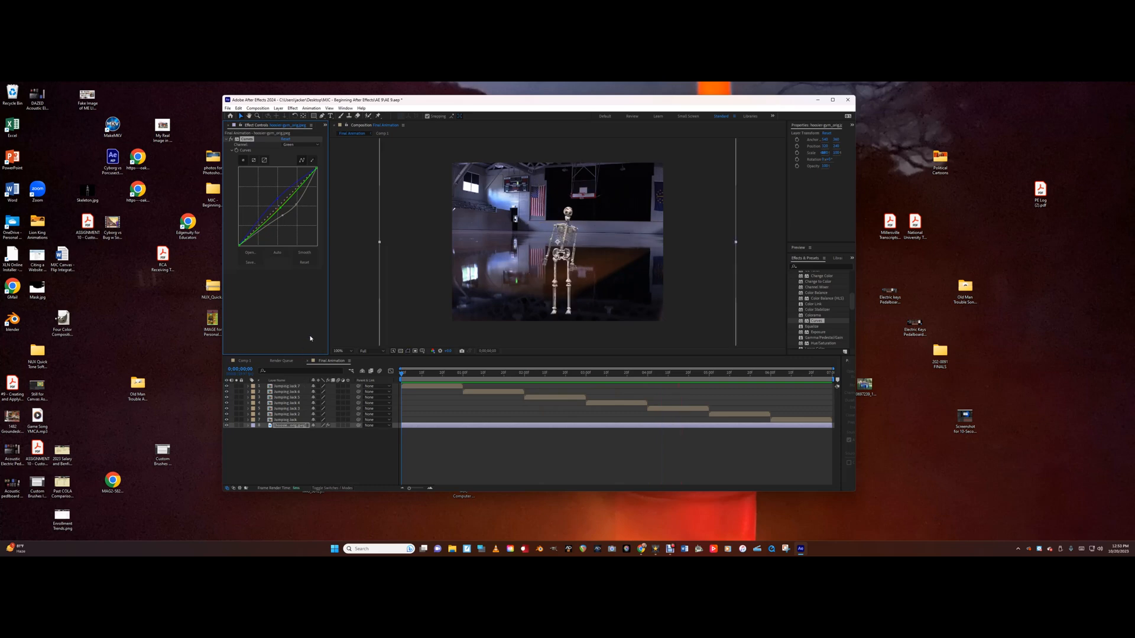
- Delete the gym background layer from the Final Animation composition
click(289, 451)
click(296, 426)
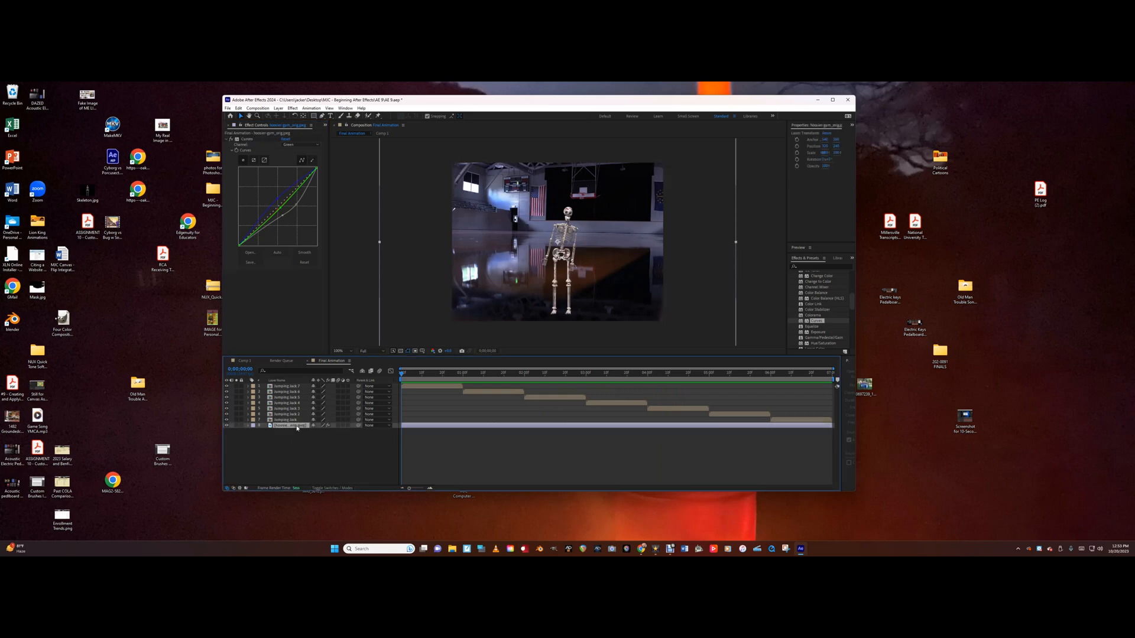
key(Delete)
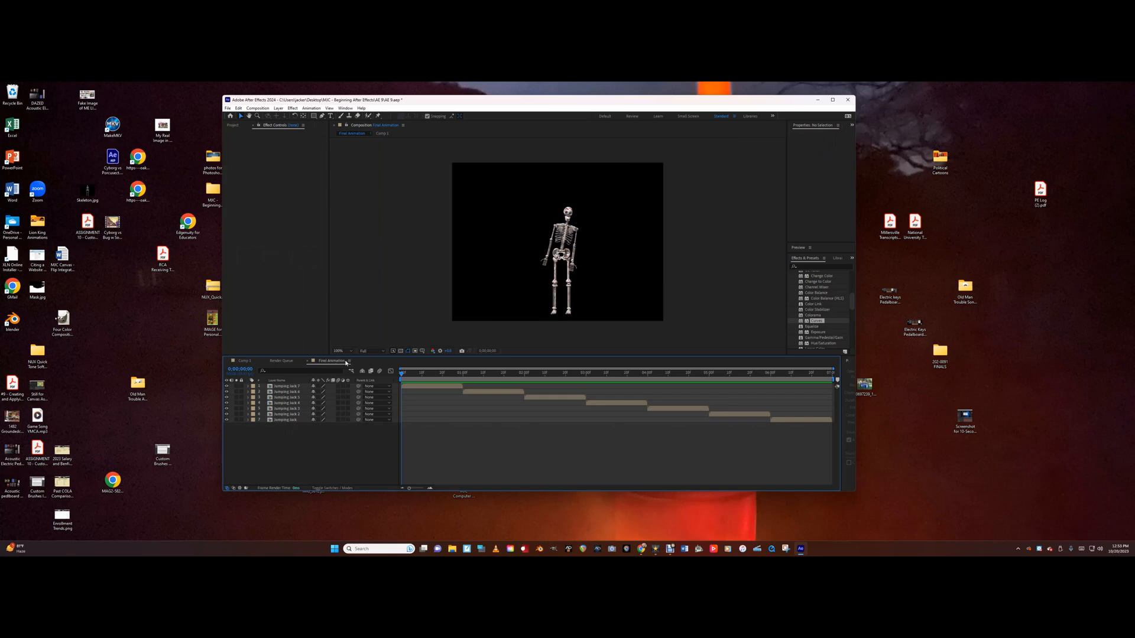
- Rename the Final Animation composition as 7 Sec Jack in its composition settings
click(348, 361)
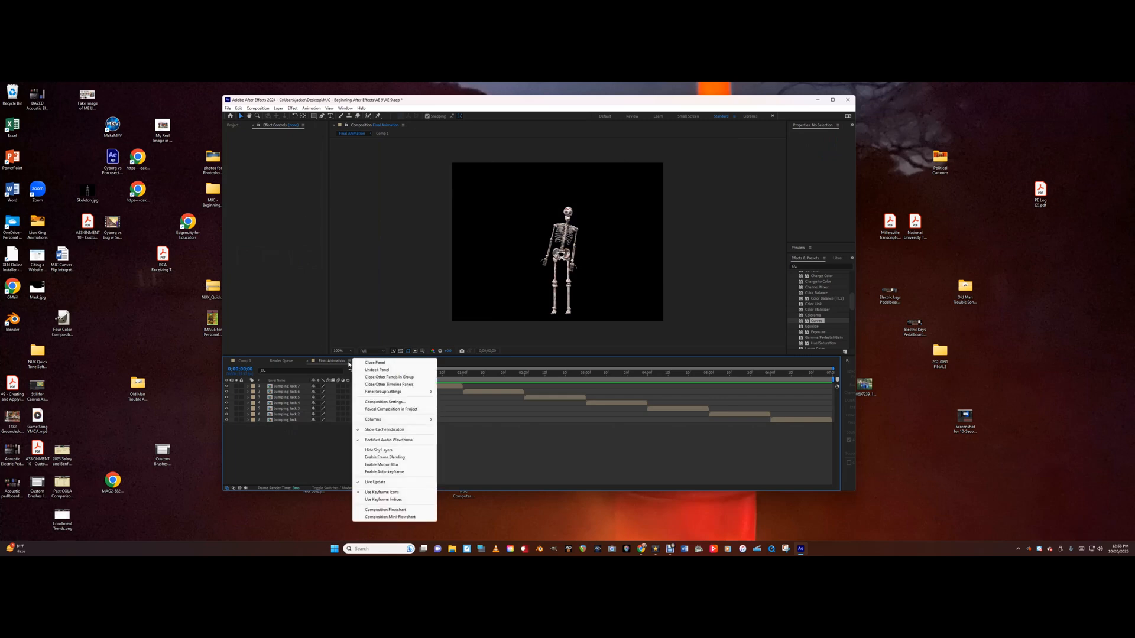
click(348, 363)
click(349, 362)
click(339, 363)
click(258, 108)
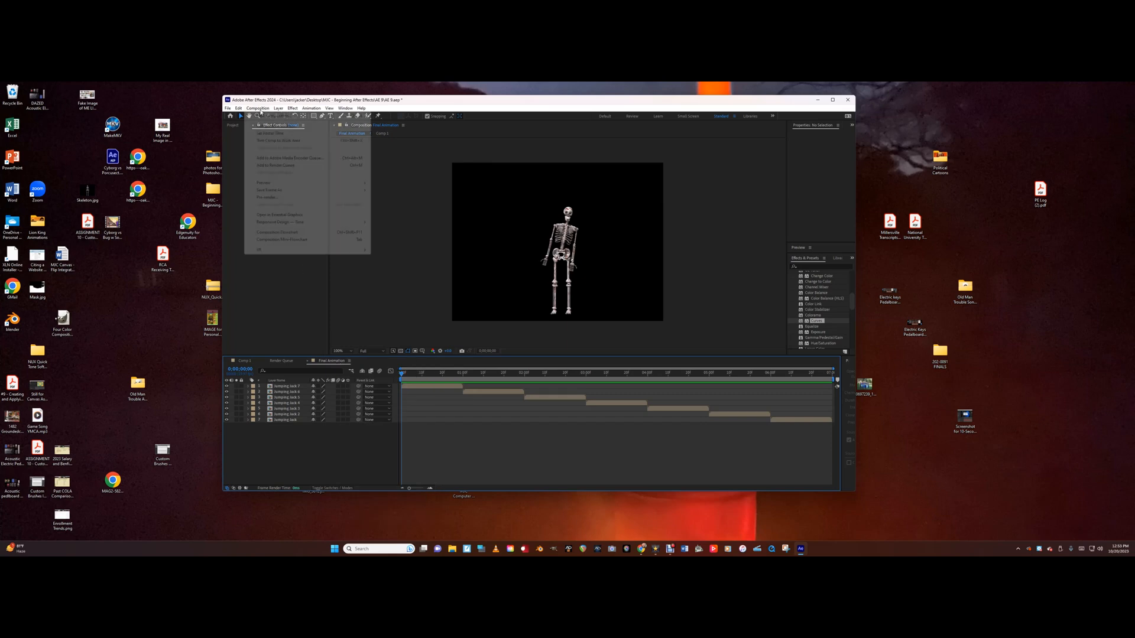
click(272, 126)
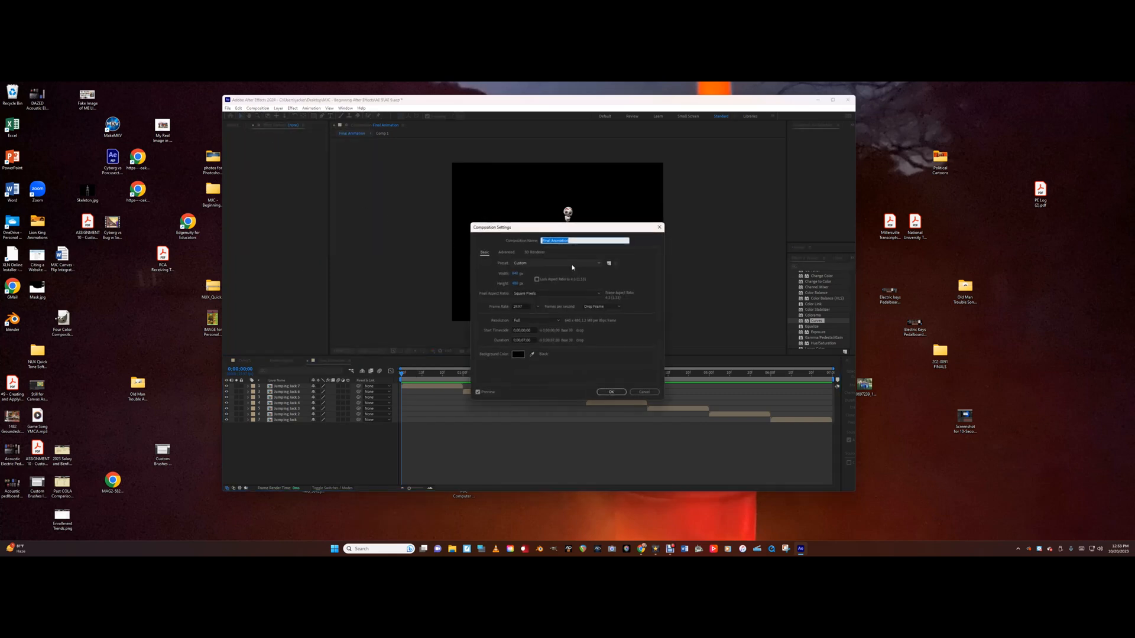
text(Sec Jack)
click(611, 392)
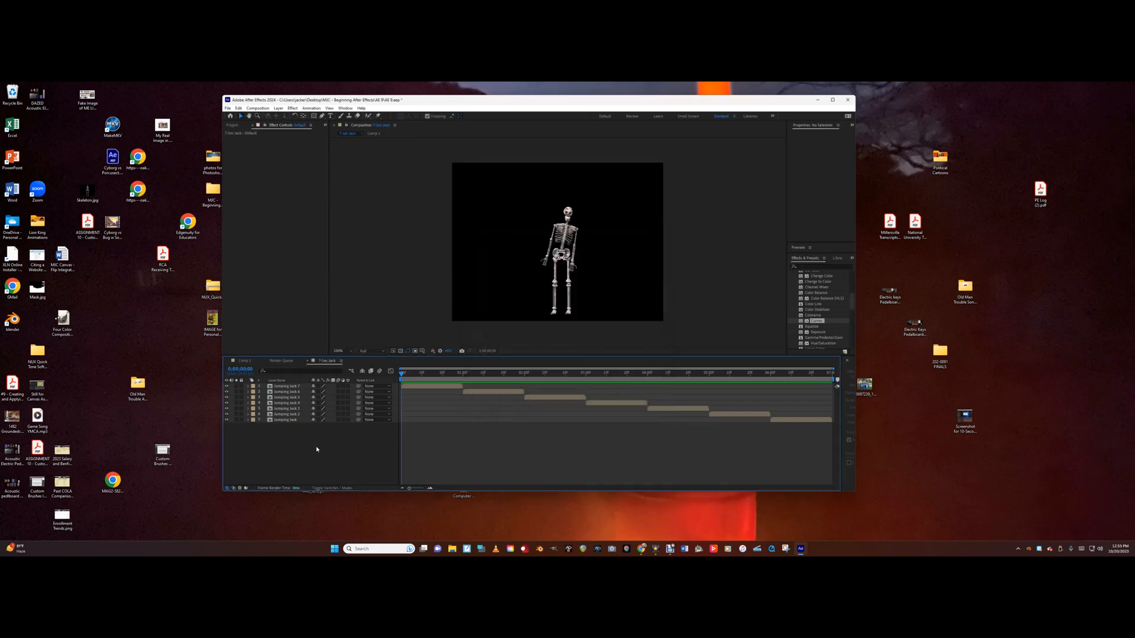
- Create a new composition with the same default settings and rename it Final
click(258, 108)
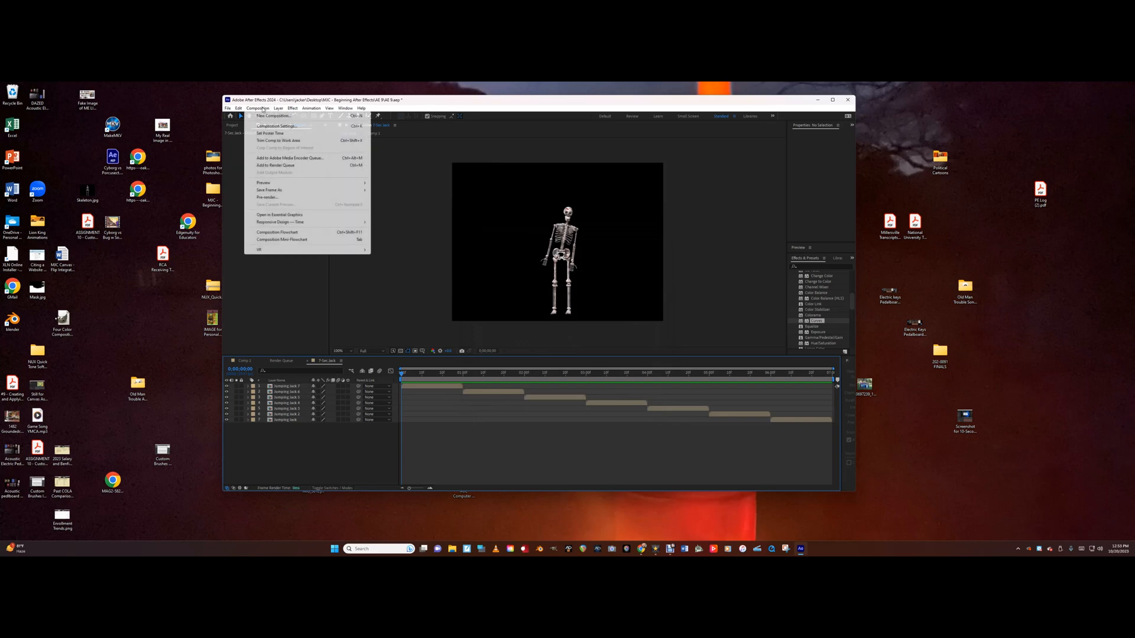
click(273, 116)
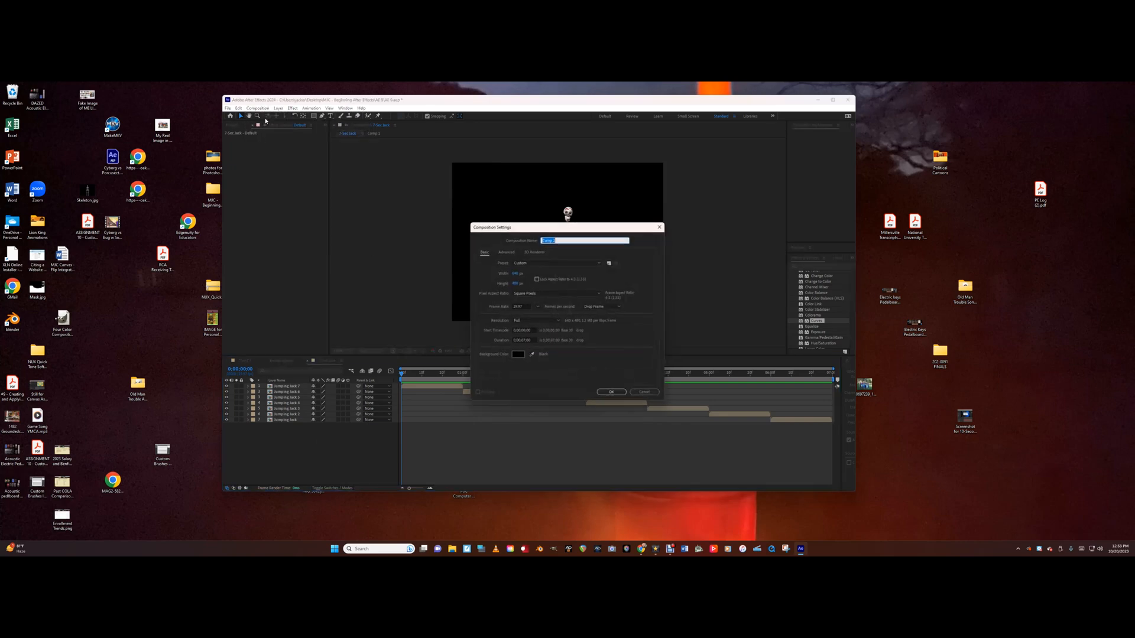
click(611, 392)
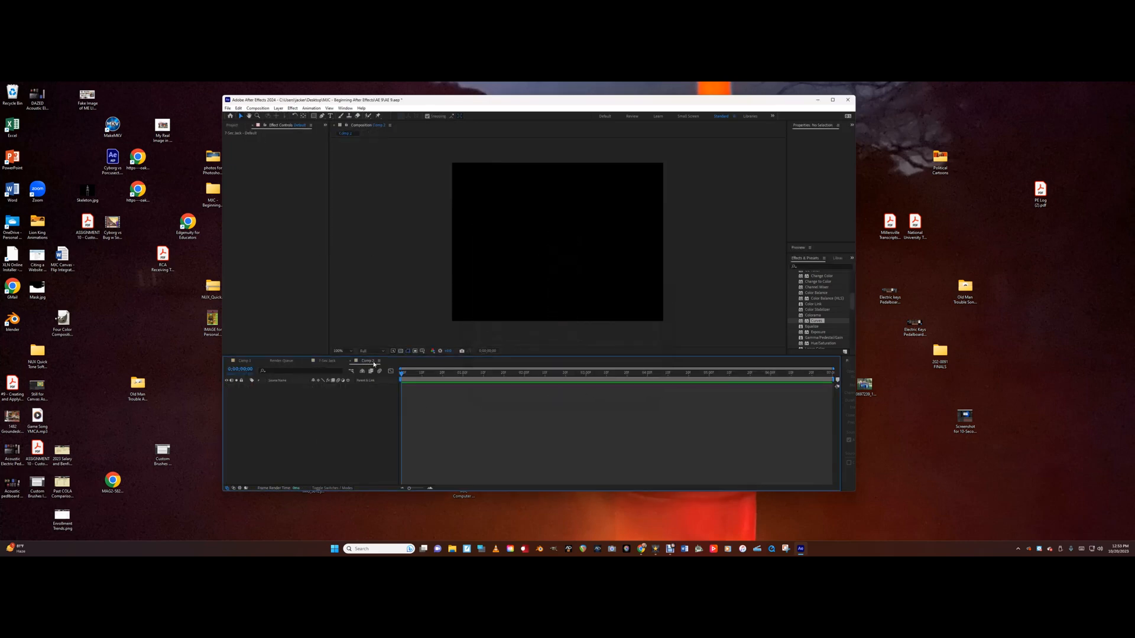
click(257, 108)
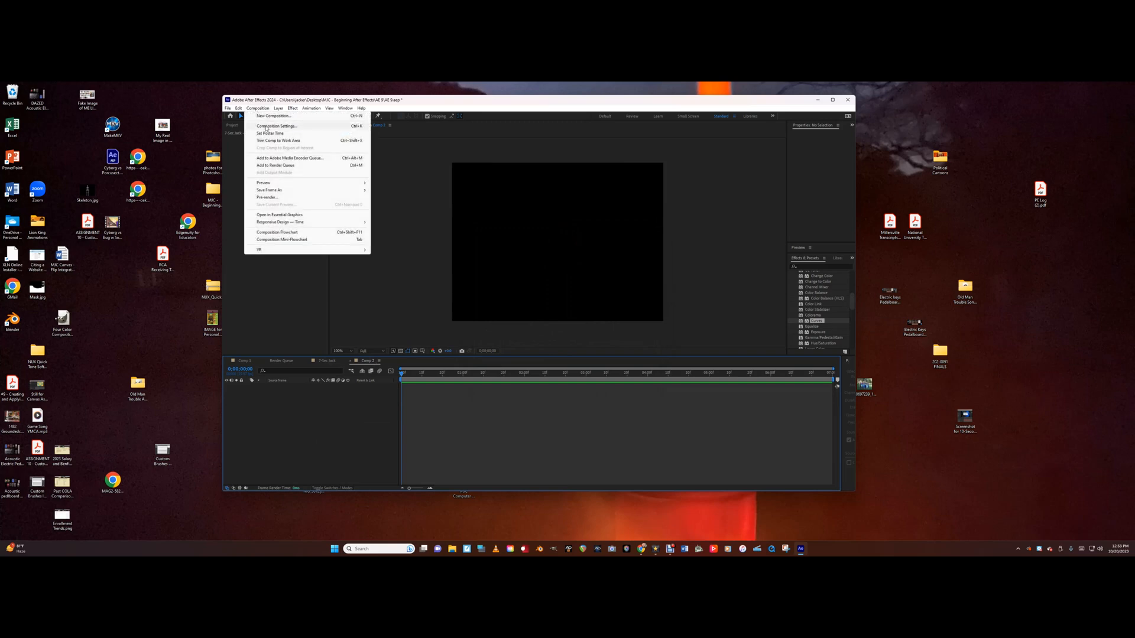
click(273, 125)
text(Final)
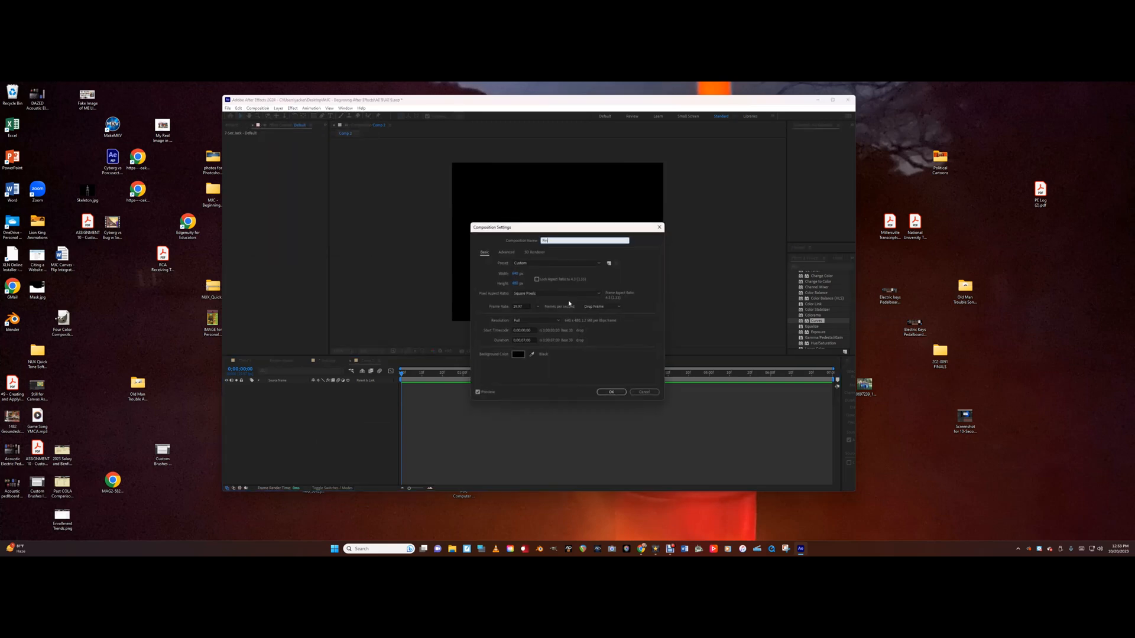
click(611, 392)
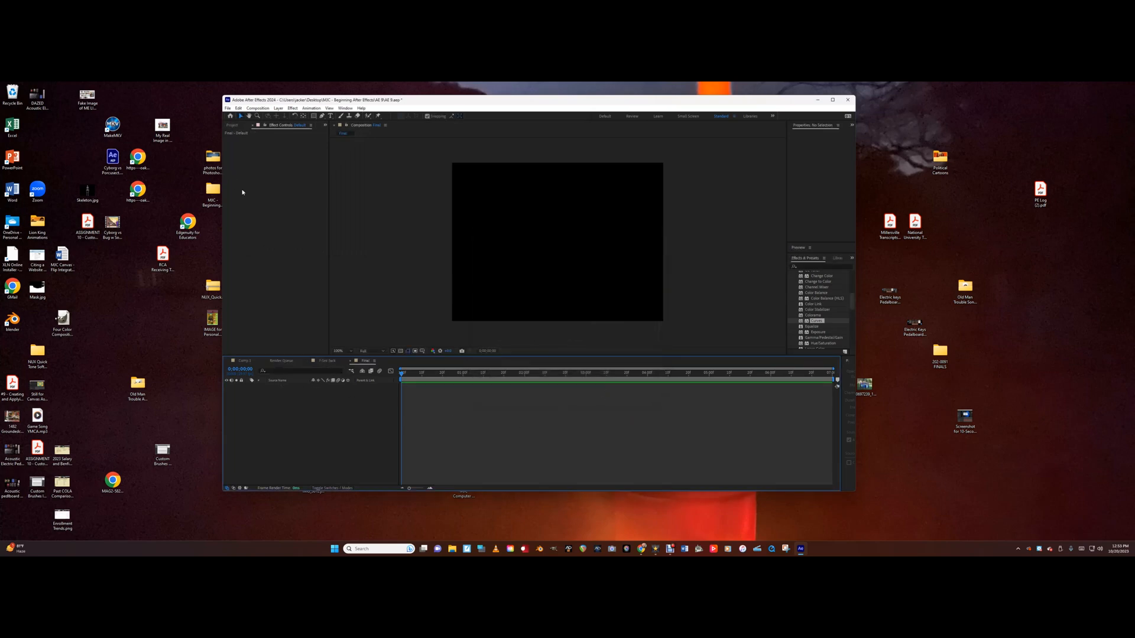
- Add the 7 Sec Jack composition to the Final timeline and place the gym photo beneath it
click(232, 126)
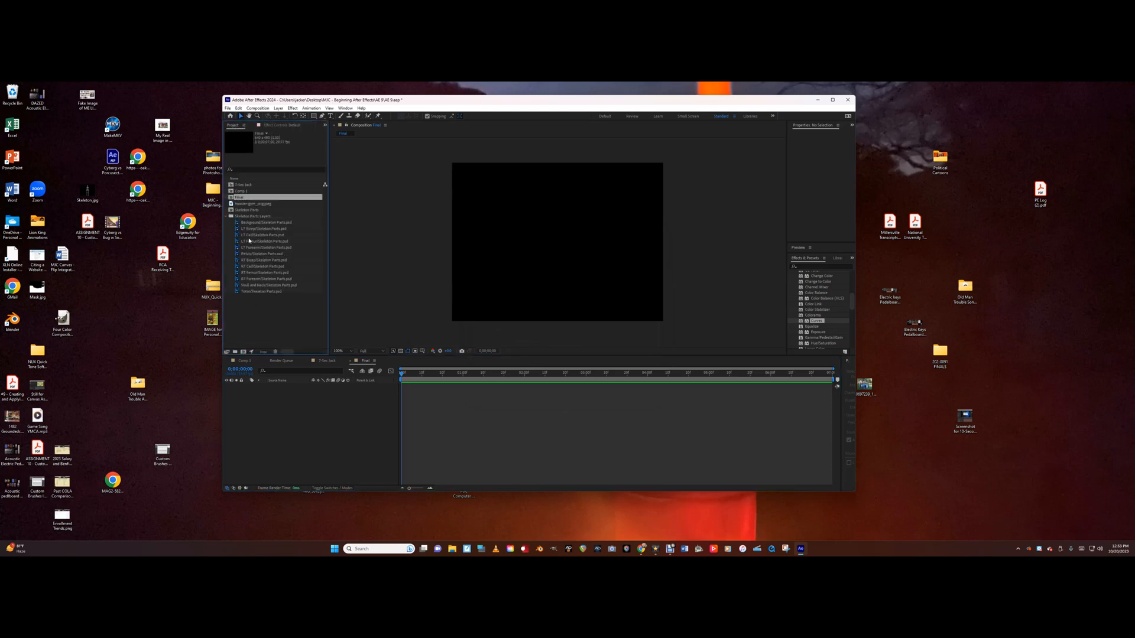
click(245, 186)
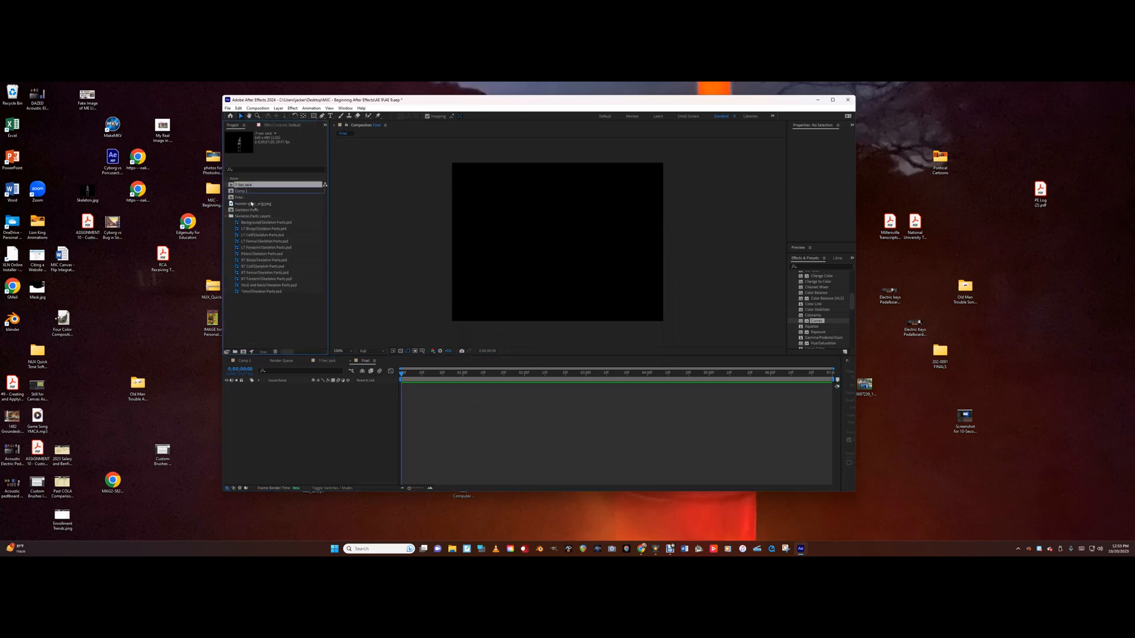
drag(251, 204, 285, 405)
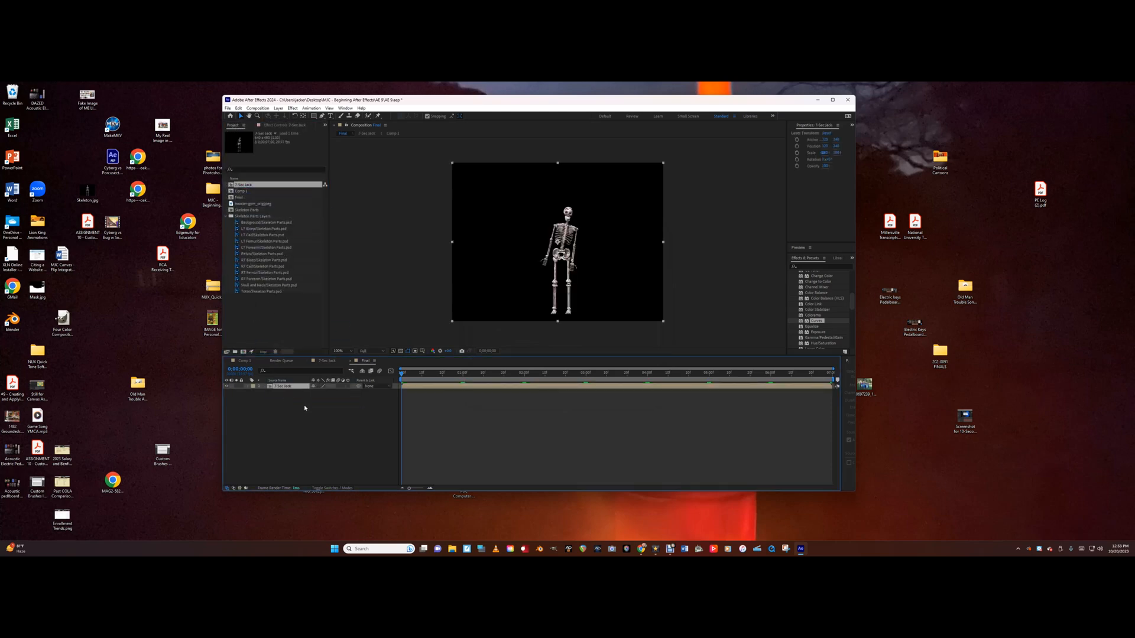
drag(244, 208, 293, 431)
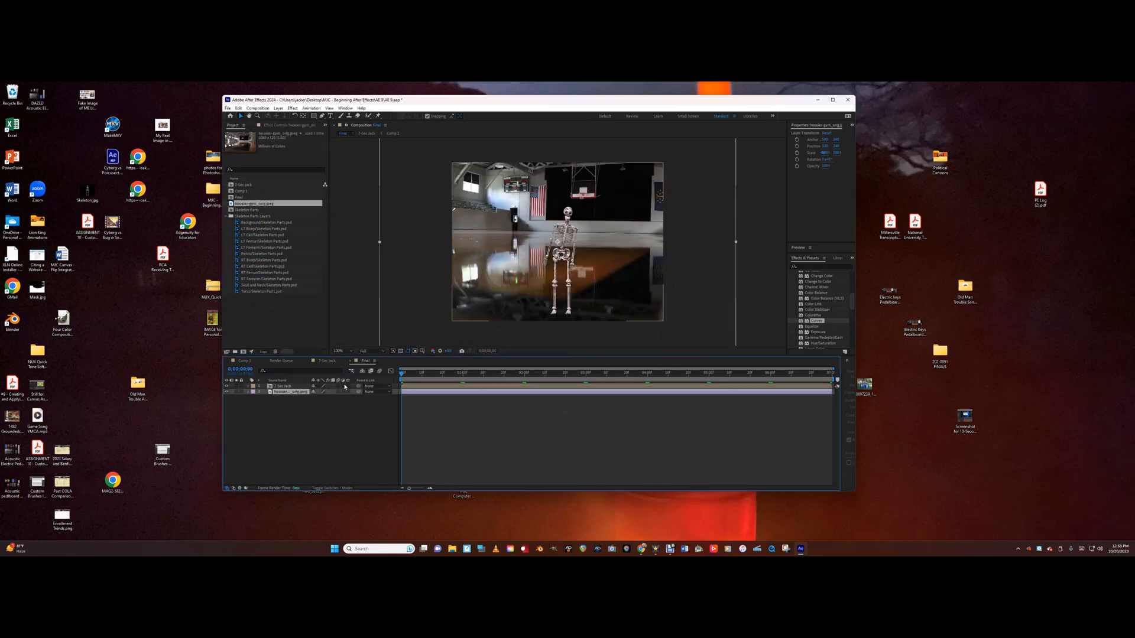
- Apply the Curves color correction effect to the gym photo layer in the Final composition
click(289, 386)
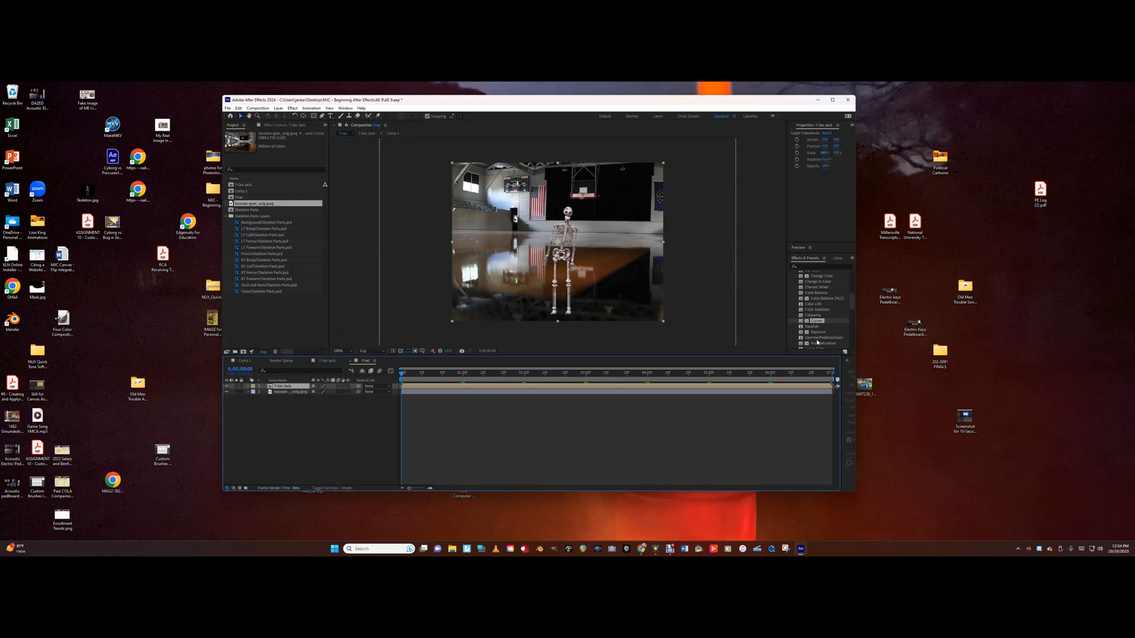
drag(853, 306, 853, 292)
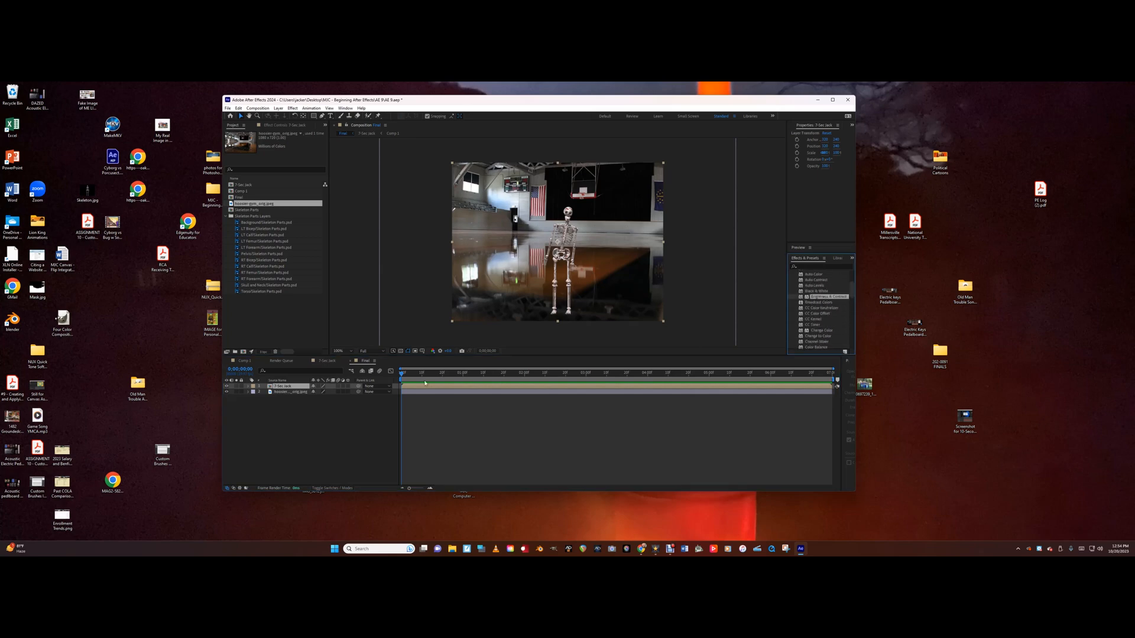
click(274, 391)
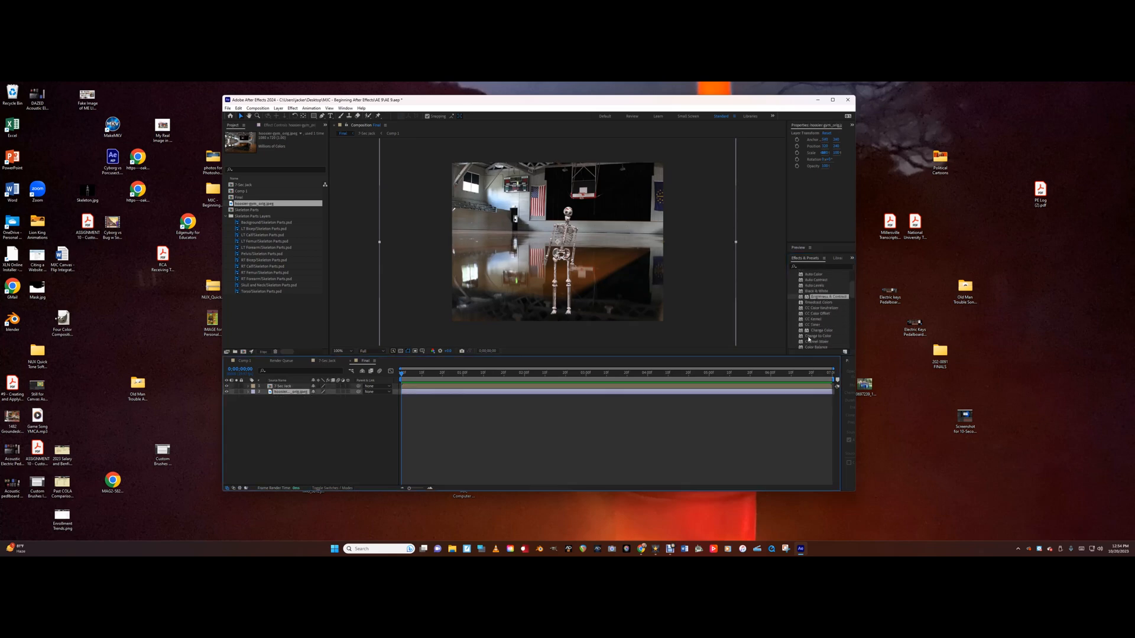
scroll(809, 339, down, 3)
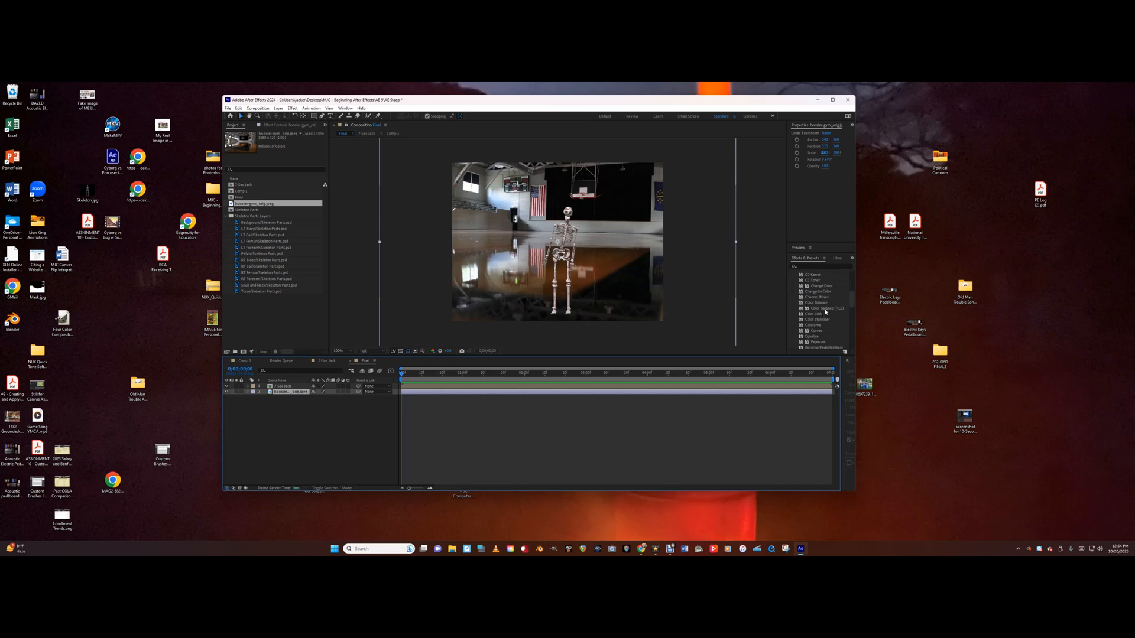
click(826, 309)
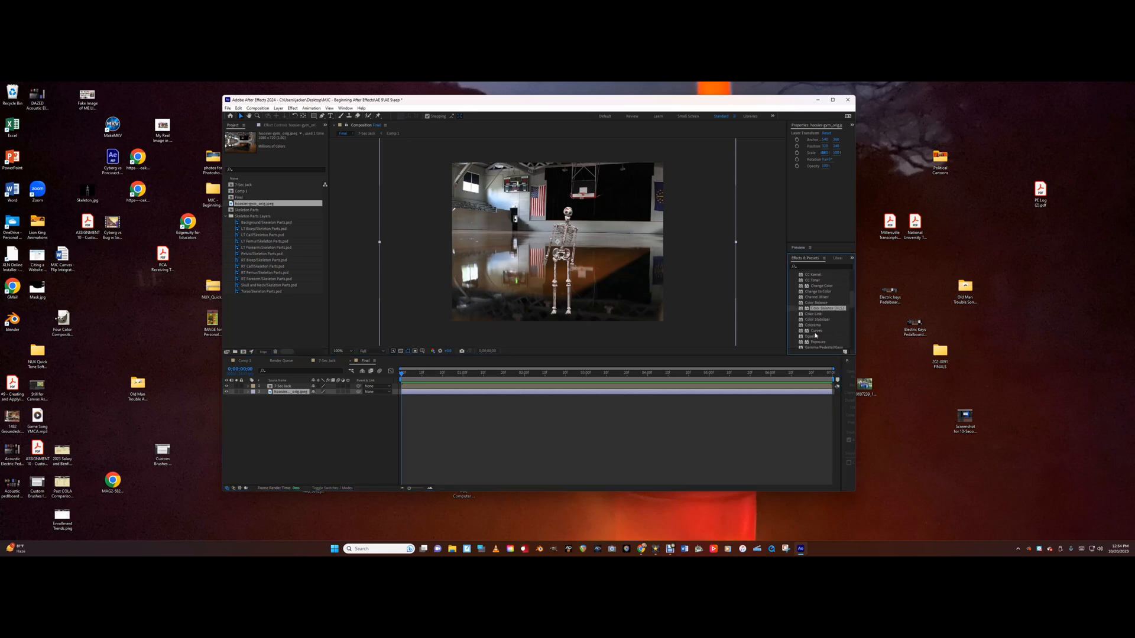
drag(816, 332, 442, 394)
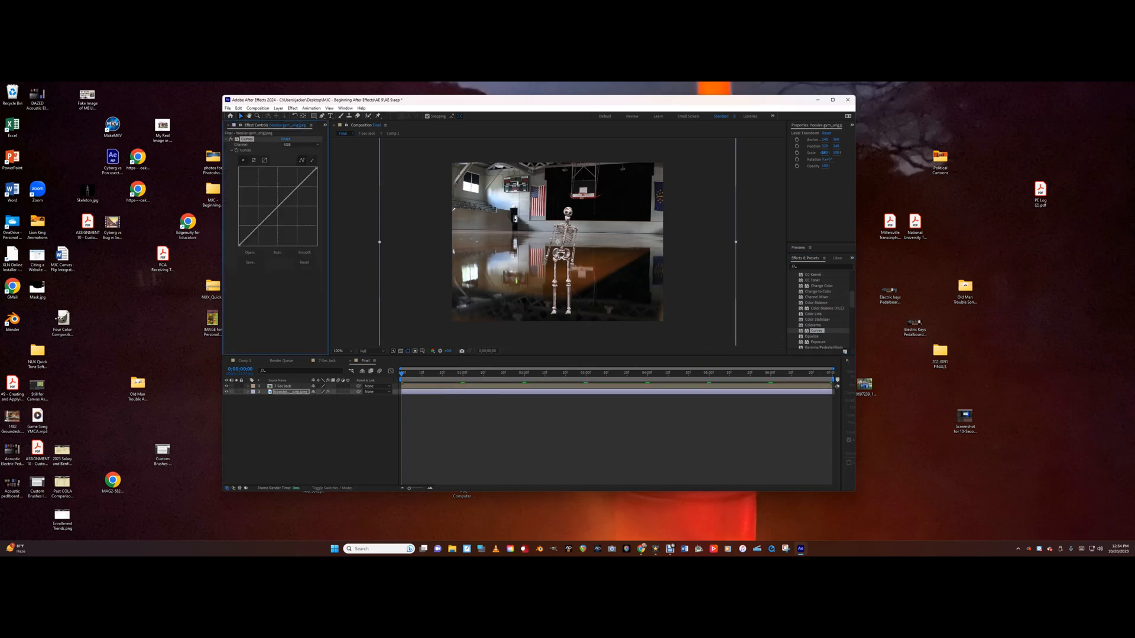
- Lower the gym layer's RGB curve to darken it and adjust the individual color-channel curves for a bluish-purple tint
drag(279, 206, 283, 211)
click(288, 151)
click(301, 144)
click(288, 157)
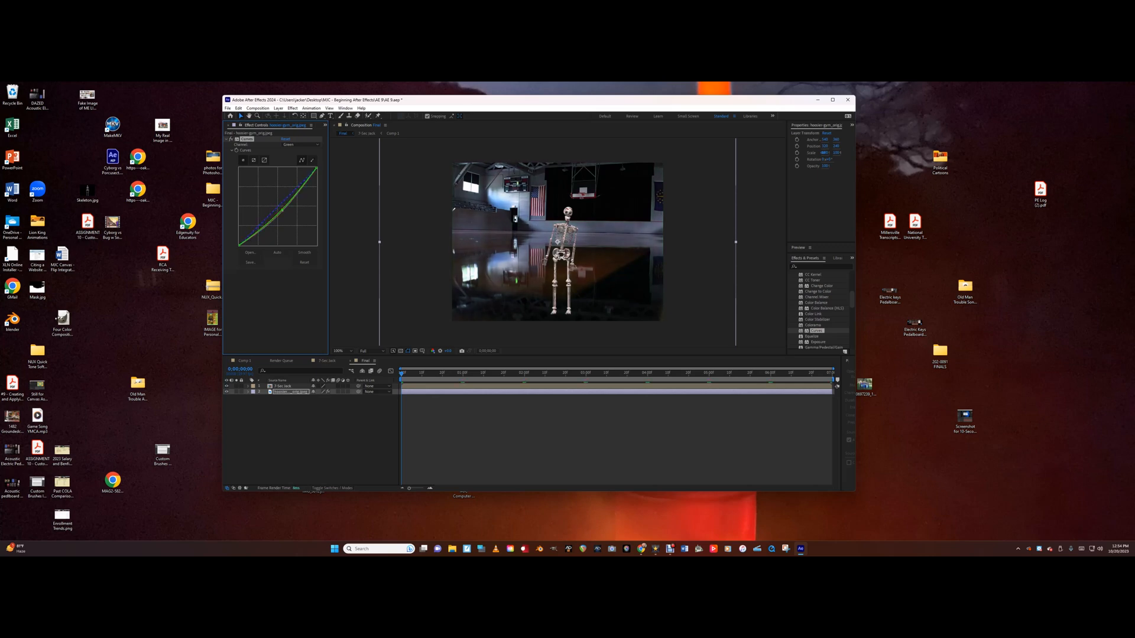
click(300, 145)
click(290, 167)
- Apply Brightness & Contrast to the 7 Sec Jack layer, raising both values to brighten the skeleton, and preview the animation
click(287, 387)
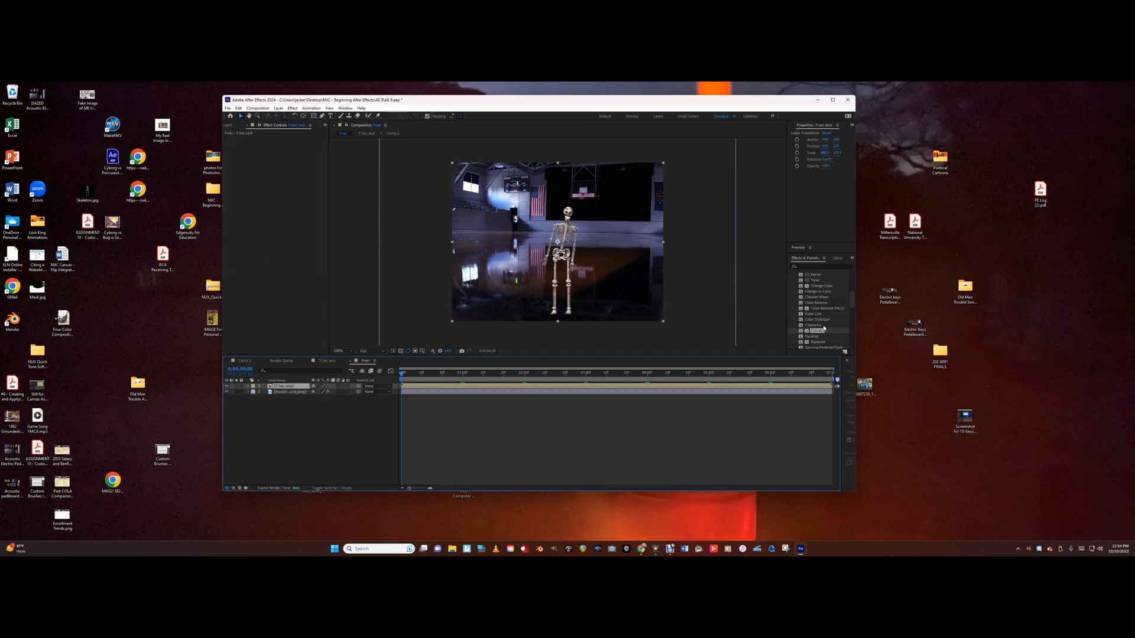
scroll(846, 321, down, 2)
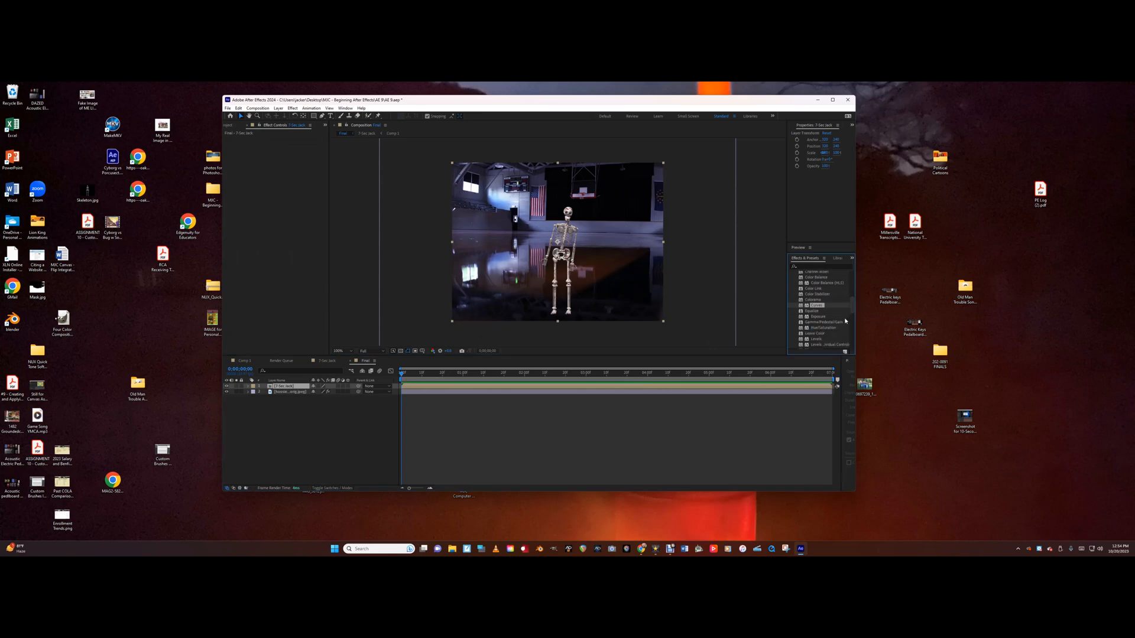
drag(852, 309, 455, 388)
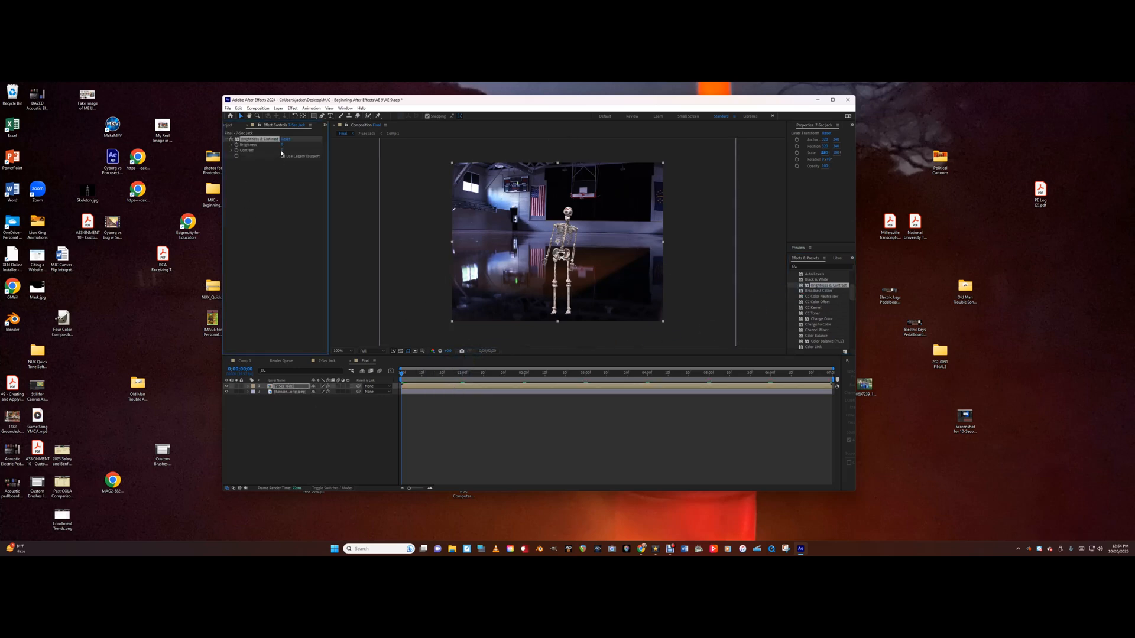
mouse_move(299, 150)
mouse_down()
mouse_move(272, 150)
mouse_move(315, 151)
mouse_up()
drag(279, 145, 311, 145)
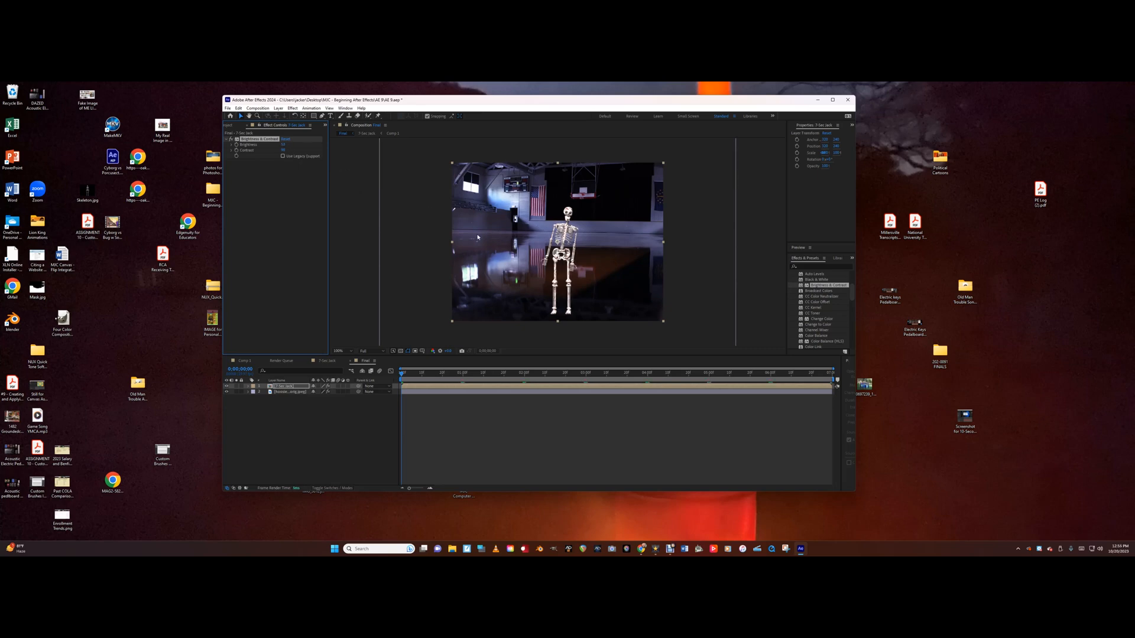
key(space)
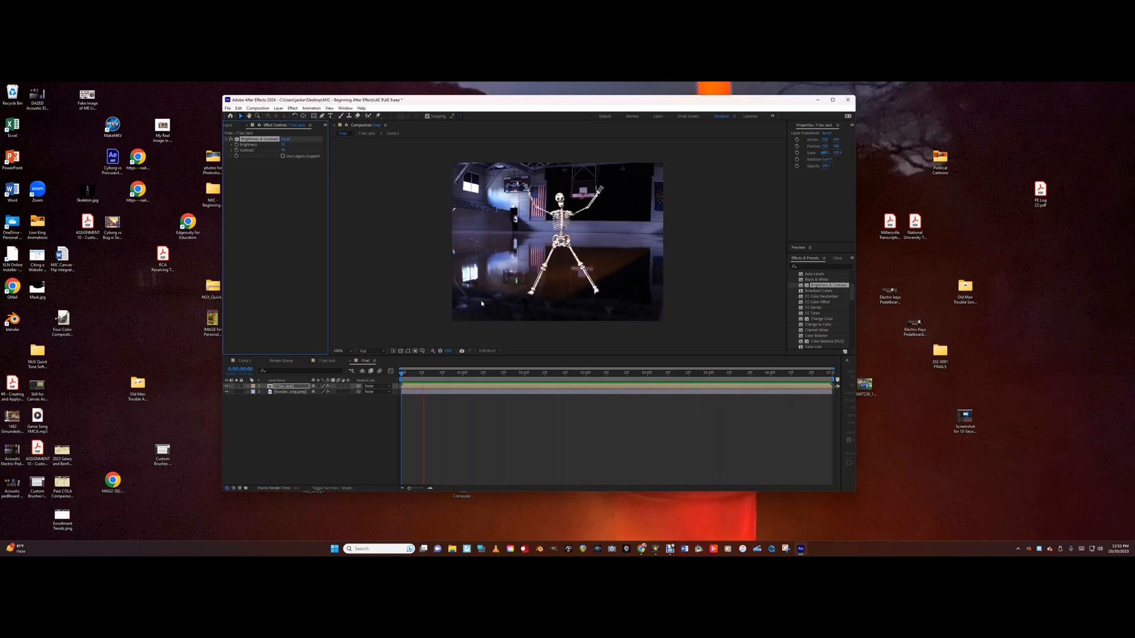
key(space)
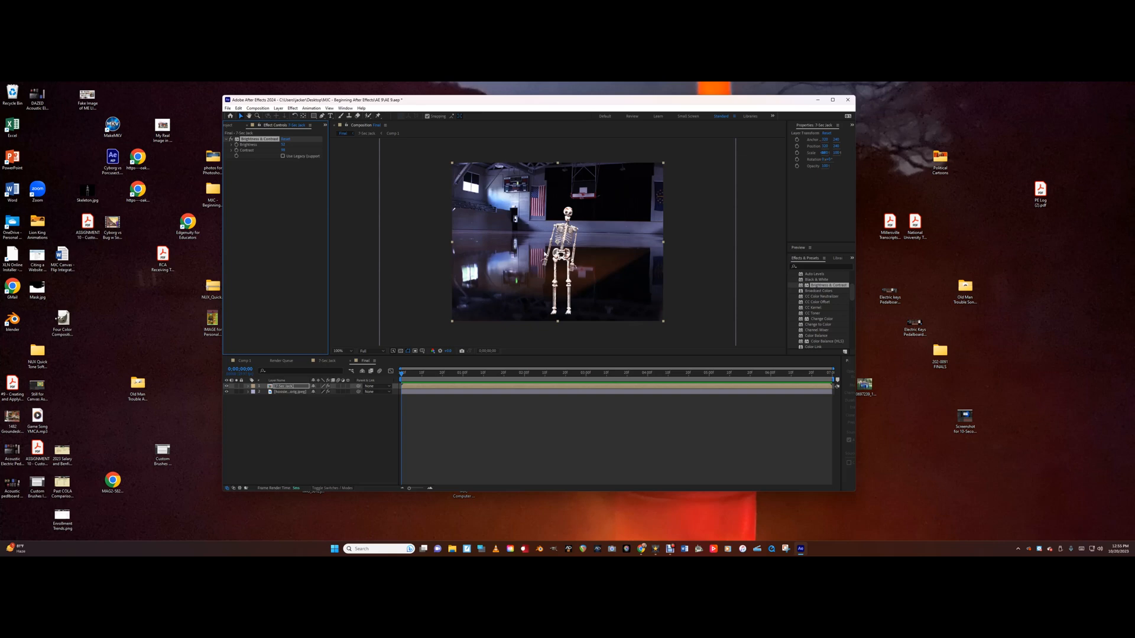
- Import Physical Newton John Clip.mp3 and place it beneath the gym layer in the Final composition, playing it back with the animation
click(282, 410)
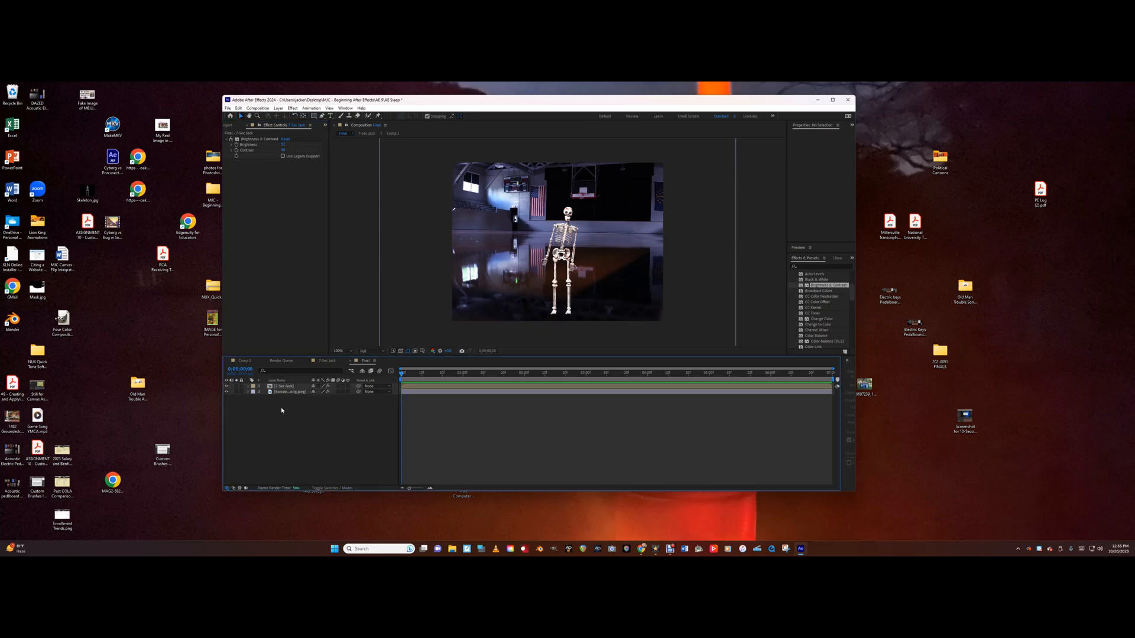
click(227, 109)
mouse_move(307, 202)
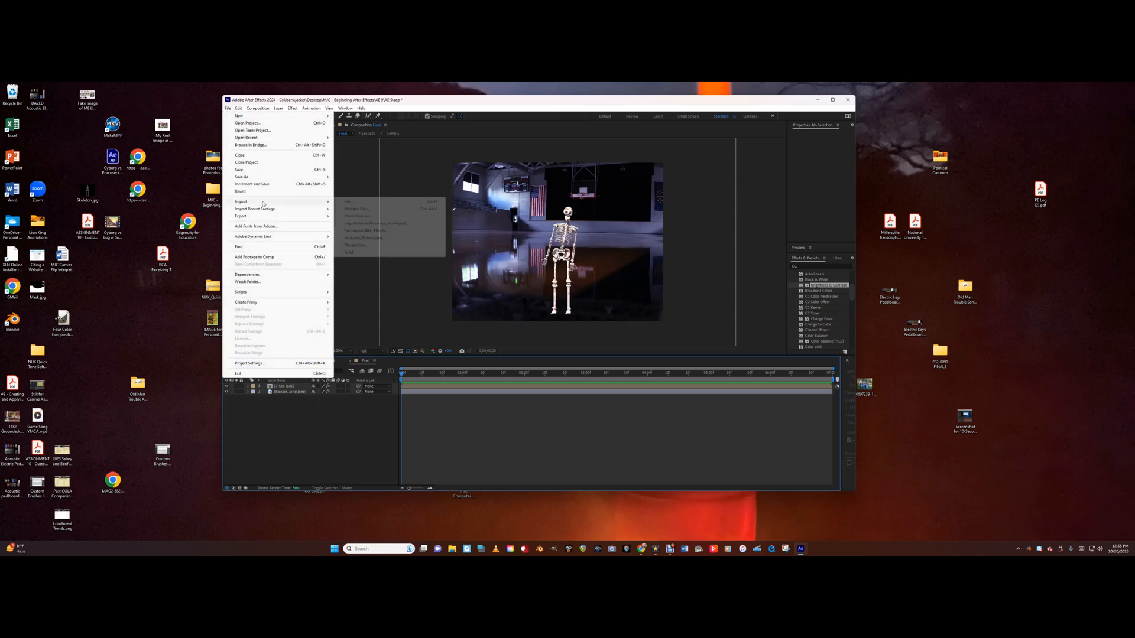
click(347, 202)
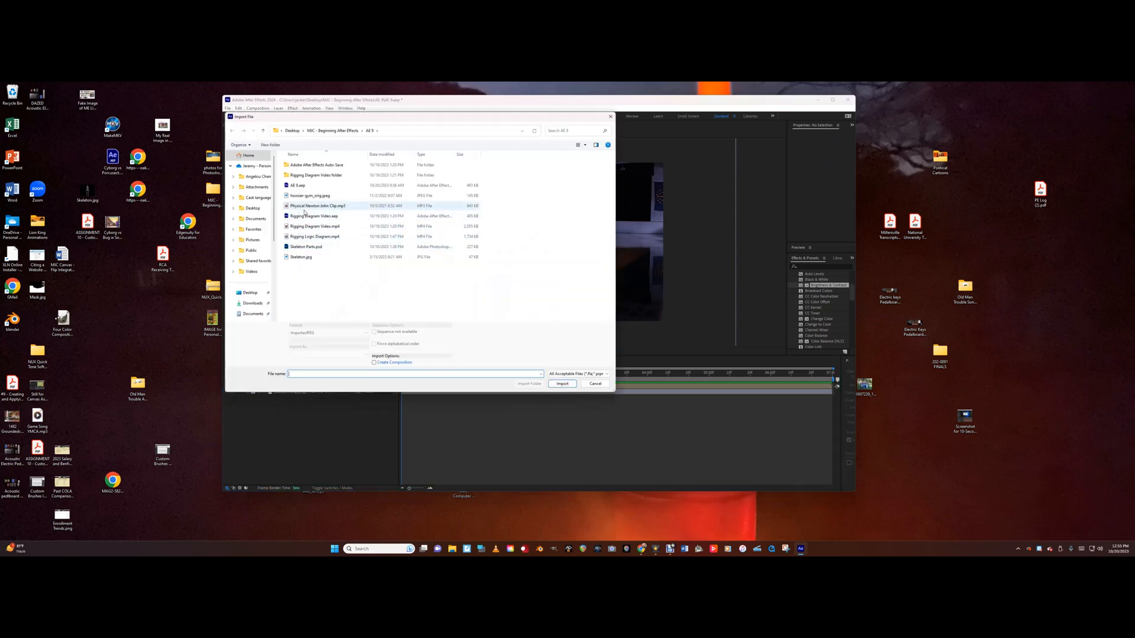
double_click(304, 207)
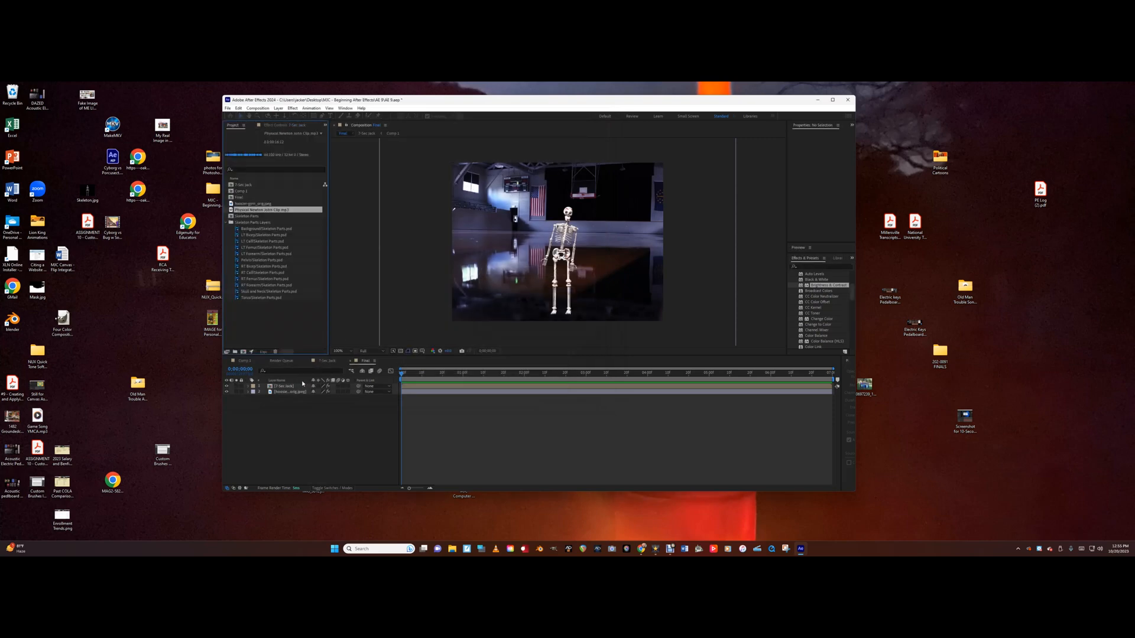
drag(256, 213, 290, 407)
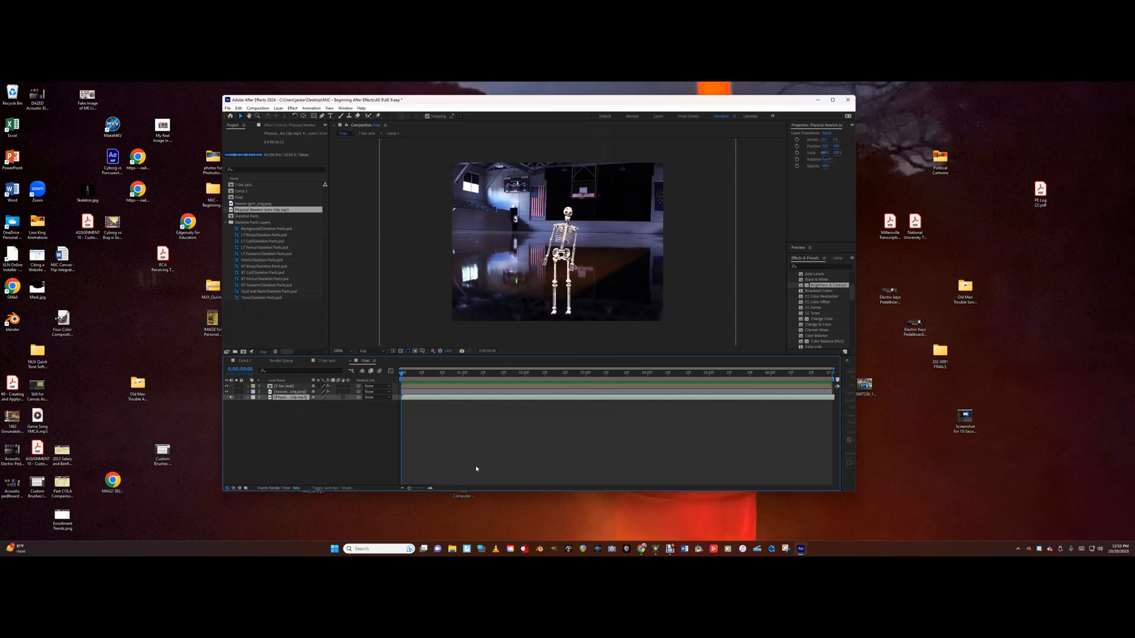
key(space)
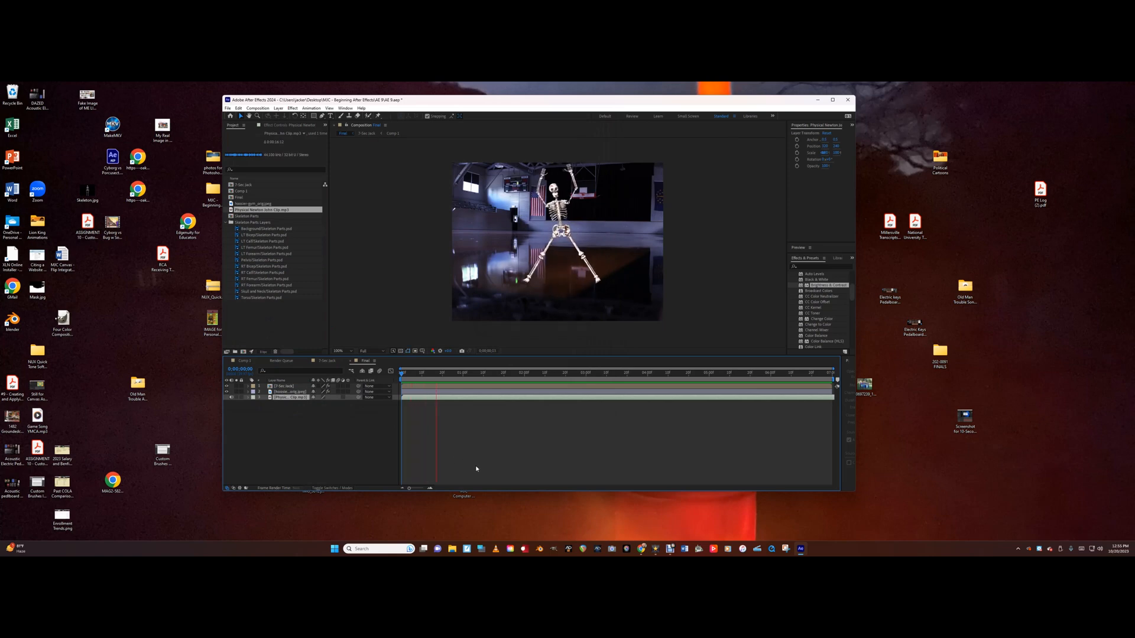